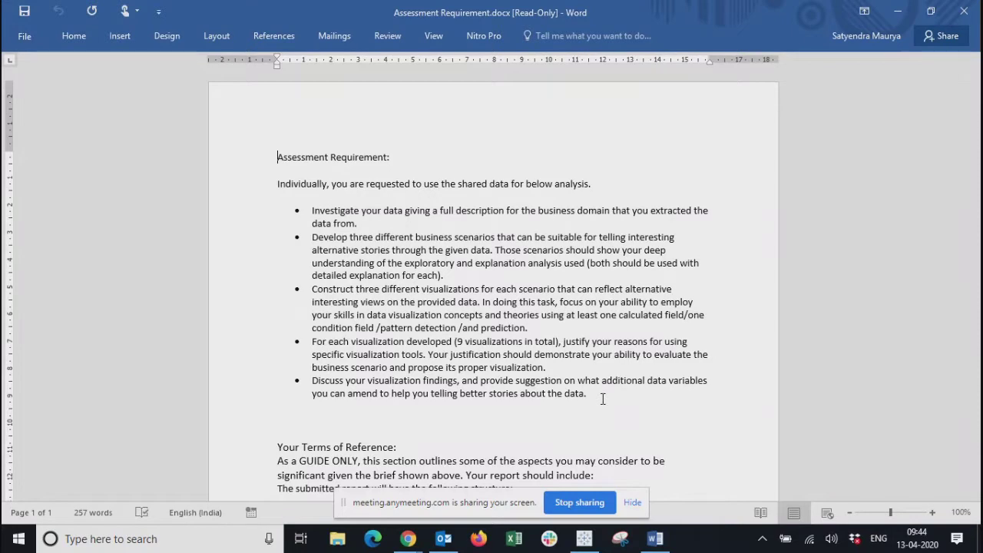
Review the assessment requirements document and check the attachments of the Sample Project - I email in Outlook.
{"action": "scroll", "coordinate": [603, 399], "scroll_direction": "down", "scroll_amount": 2}
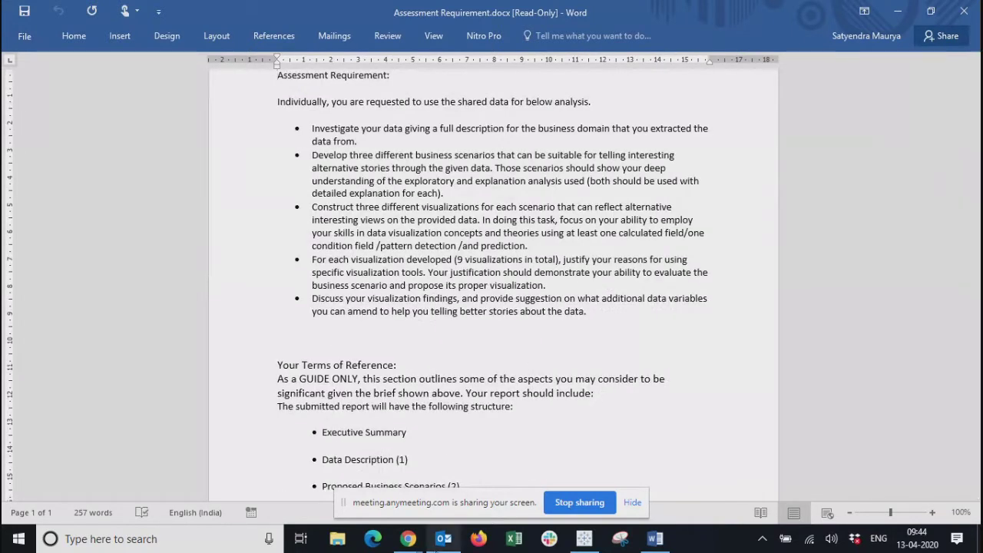
{"action": "left_click", "coordinate": [442, 542]}
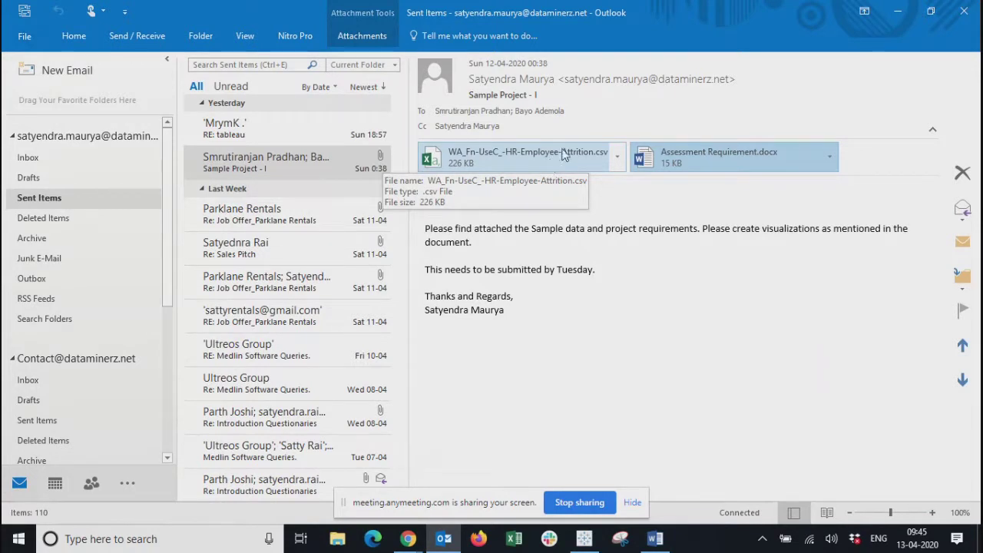
{"action": "left_click", "coordinate": [897, 13]}
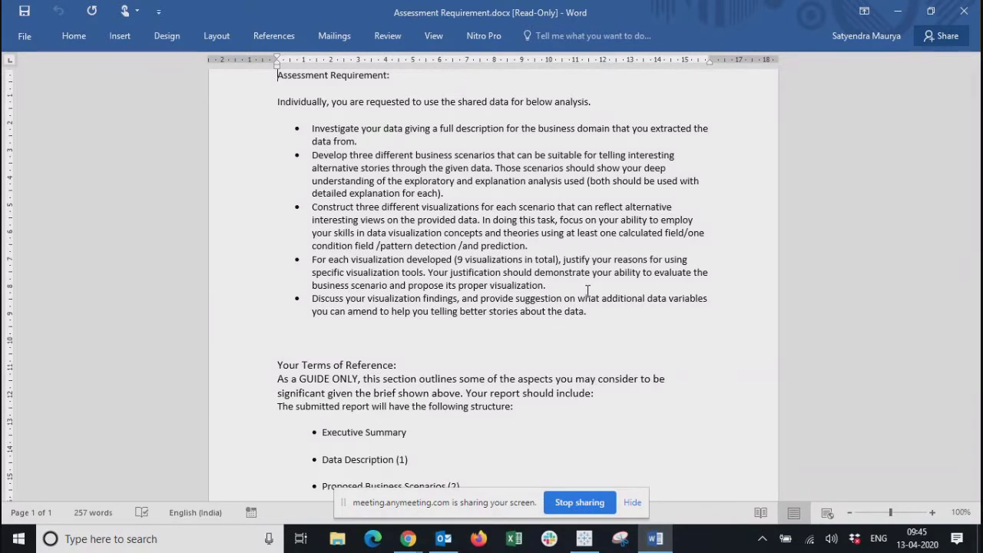
Open the attached WA_Fn-UseC_-HR-Employee-Attrition.csv from the Sample Project - I email in Outlook and maximize its Excel window.
{"action": "left_click", "coordinate": [444, 539]}
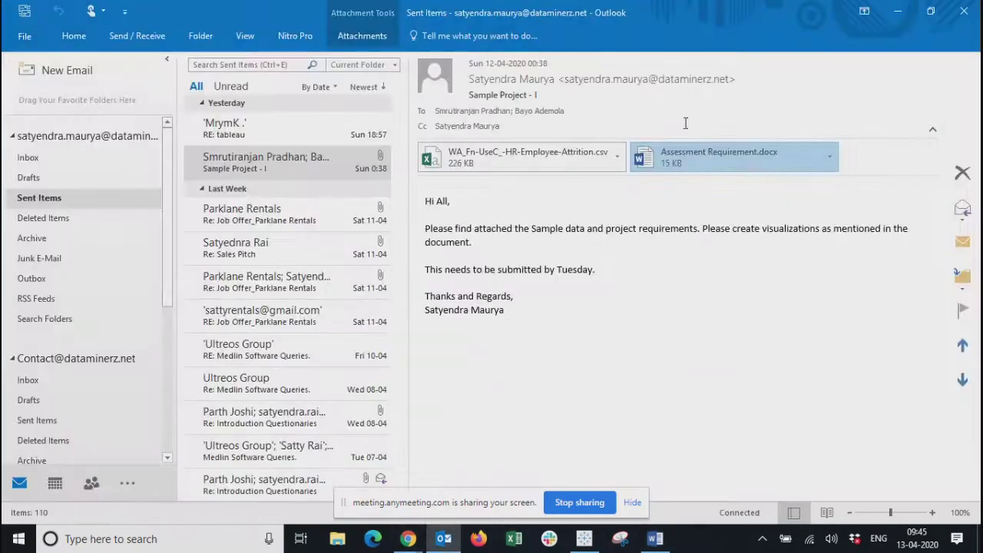
{"action": "left_click", "coordinate": [615, 164]}
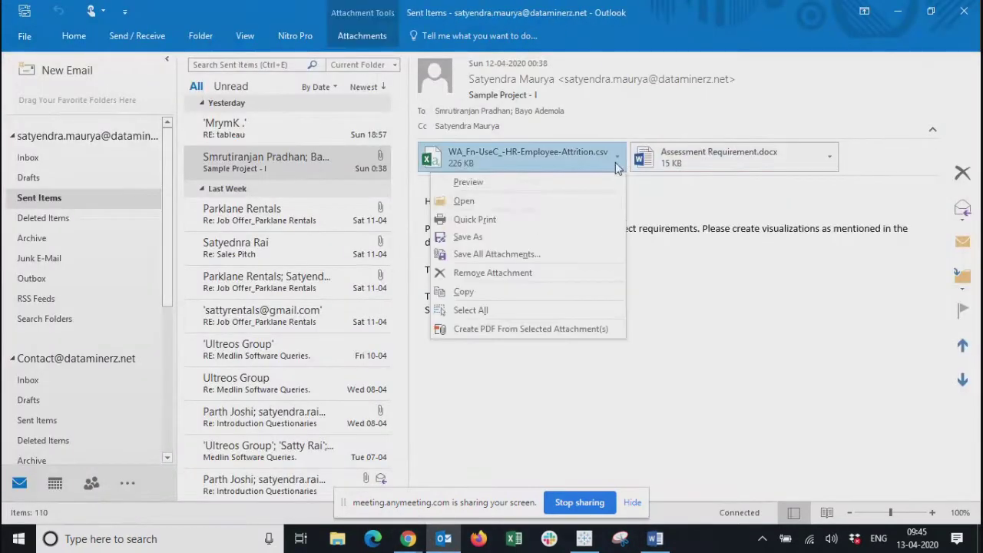
{"action": "left_click", "coordinate": [488, 201]}
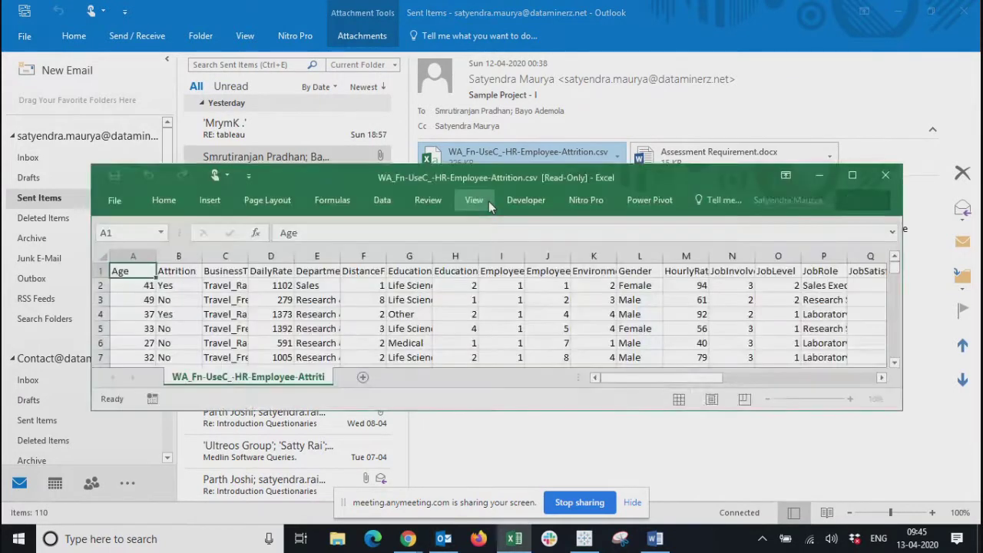
{"action": "left_click", "coordinate": [852, 176]}
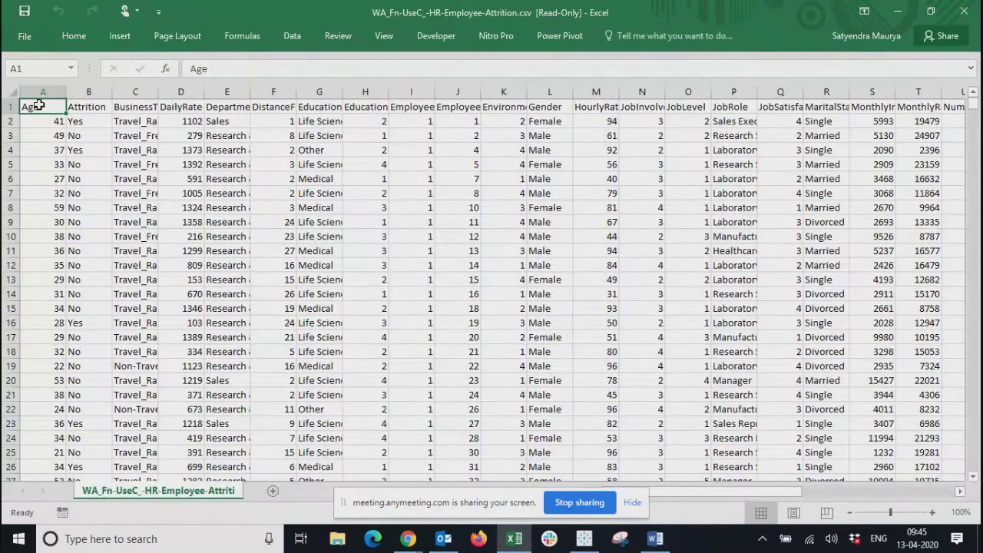
AutoFit the column widths of the entire employee attrition data range starting at A1.
{"action": "key", "text": "ctrl+shift+Right"}
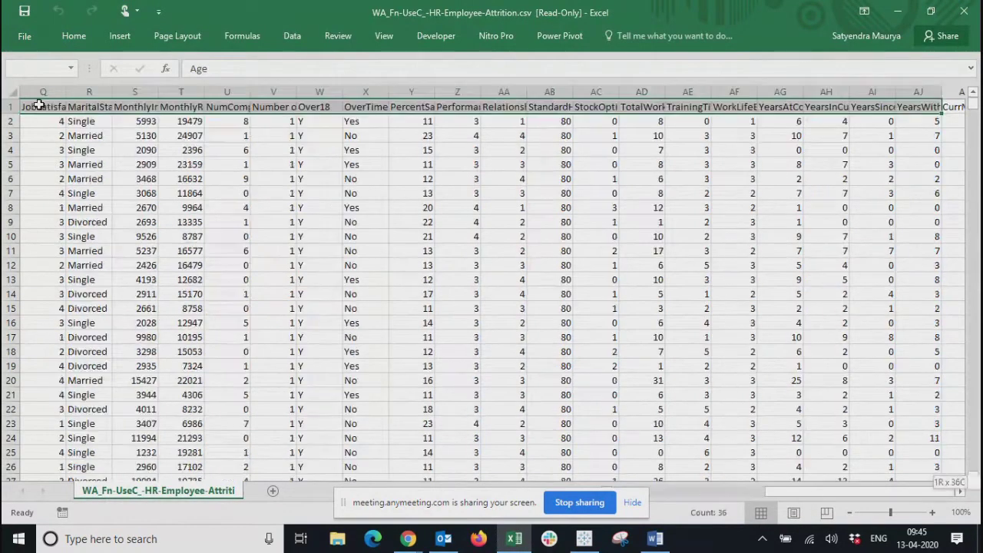
{"action": "key", "text": "ctrl+shift+Down"}
{"action": "key", "text": "alt+o"}
{"action": "key", "text": "c"}
{"action": "key", "text": "a"}
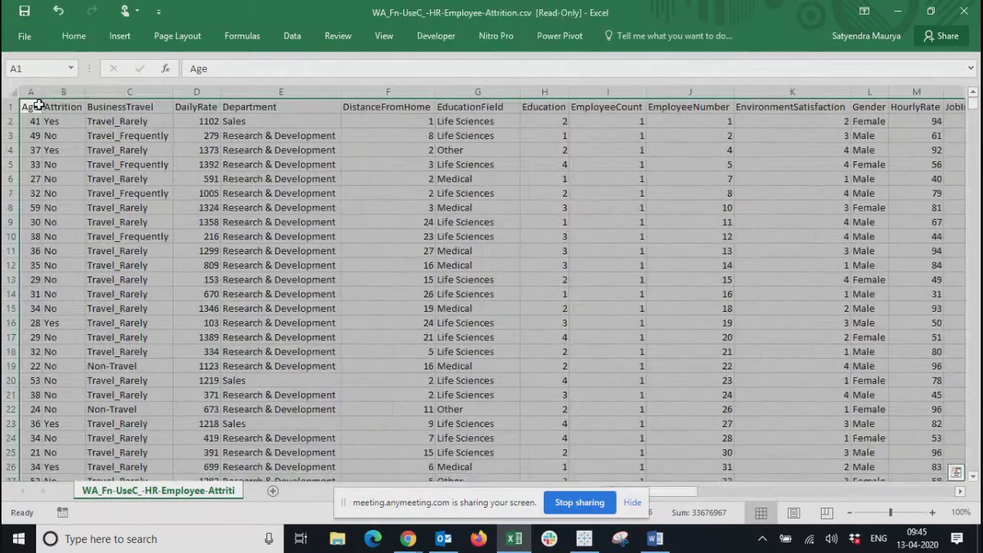
Examine the data fields one by one from Age through EmployeeCount, including the DailyRate values.
{"action": "left_click", "coordinate": [38, 105]}
{"action": "key", "text": "Right"}
{"action": "key", "text": "Right"}
{"action": "key", "text": "Left"}
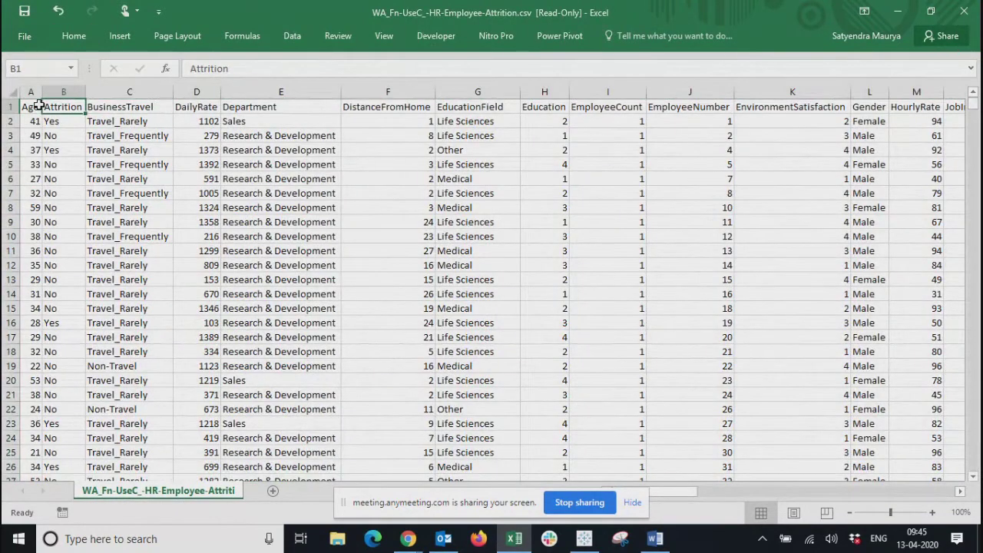
{"action": "key", "text": "Left"}
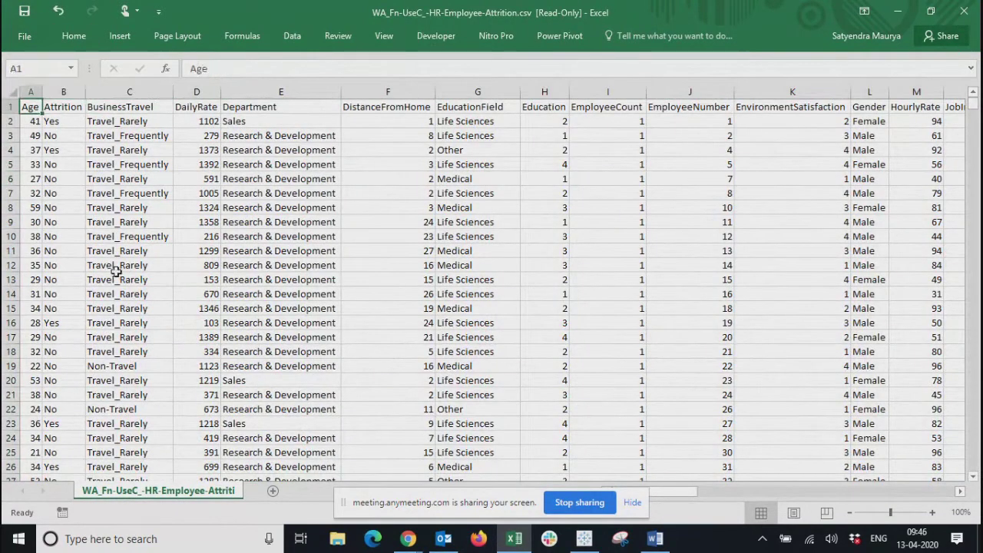
{"action": "key", "text": "Right"}
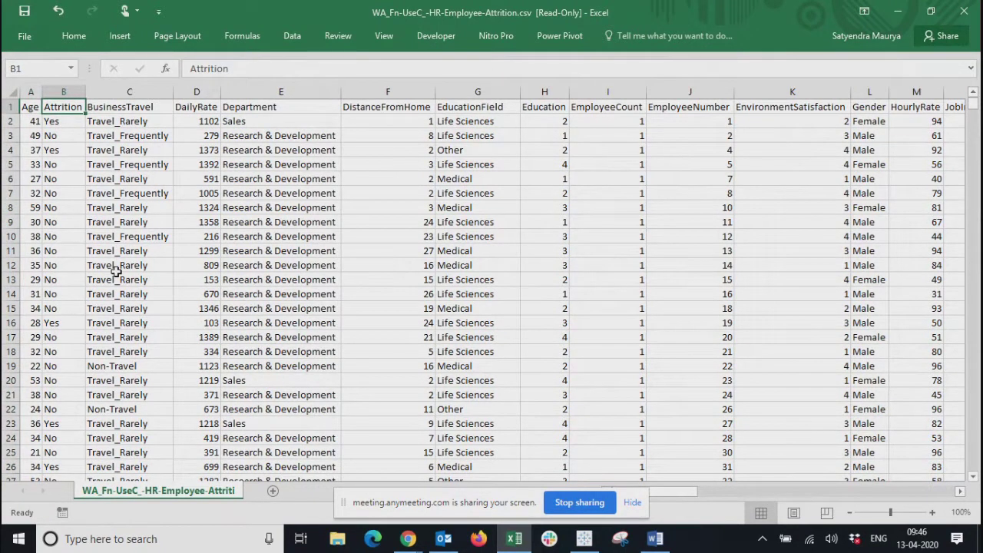
{"action": "key", "text": "Right"}
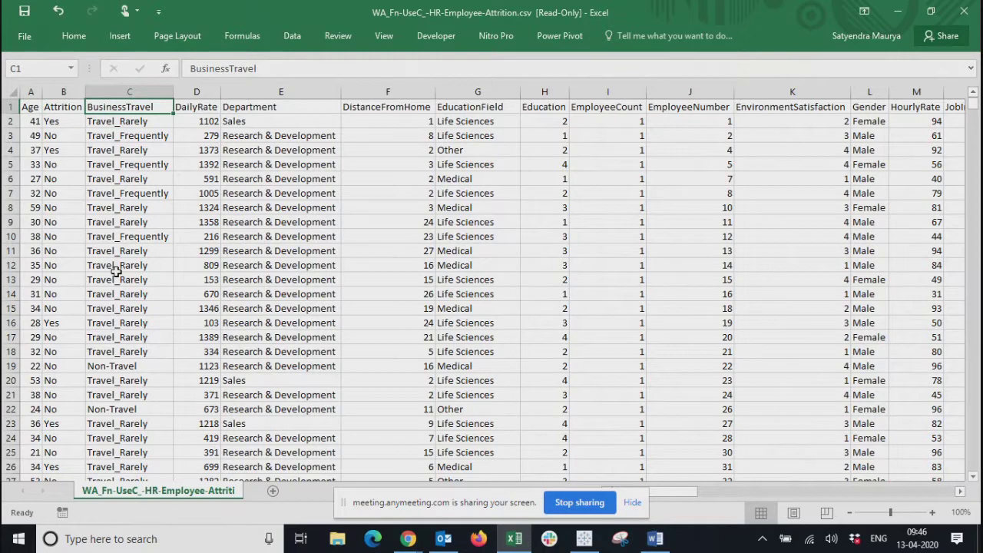
{"action": "key", "text": "Right"}
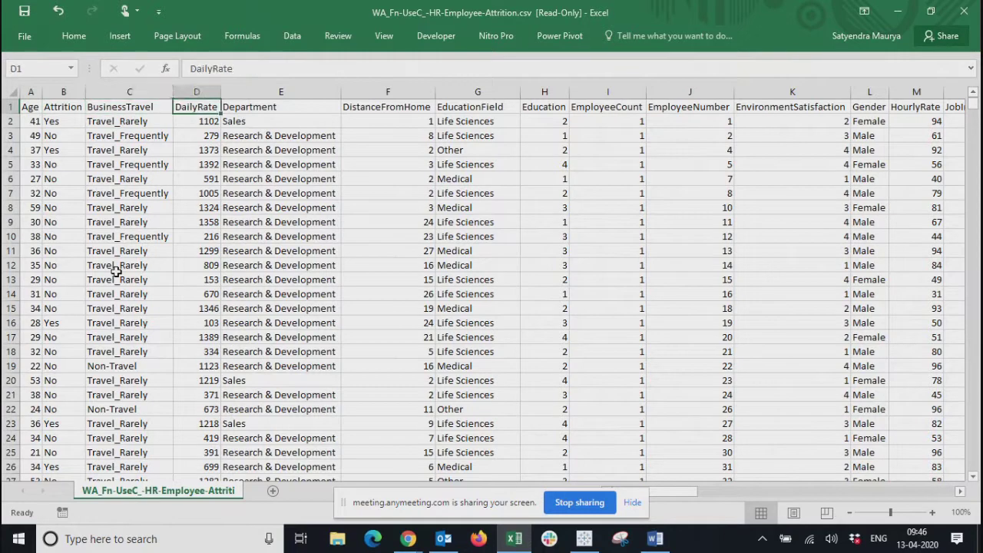
{"action": "key", "text": "Down"}
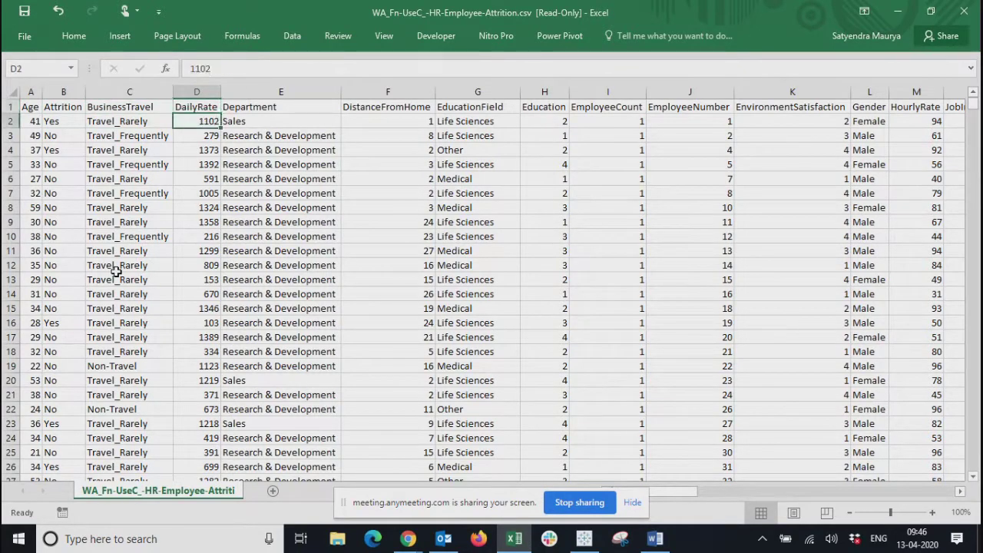
{"action": "key", "text": "Right"}
{"action": "key", "text": "Up"}
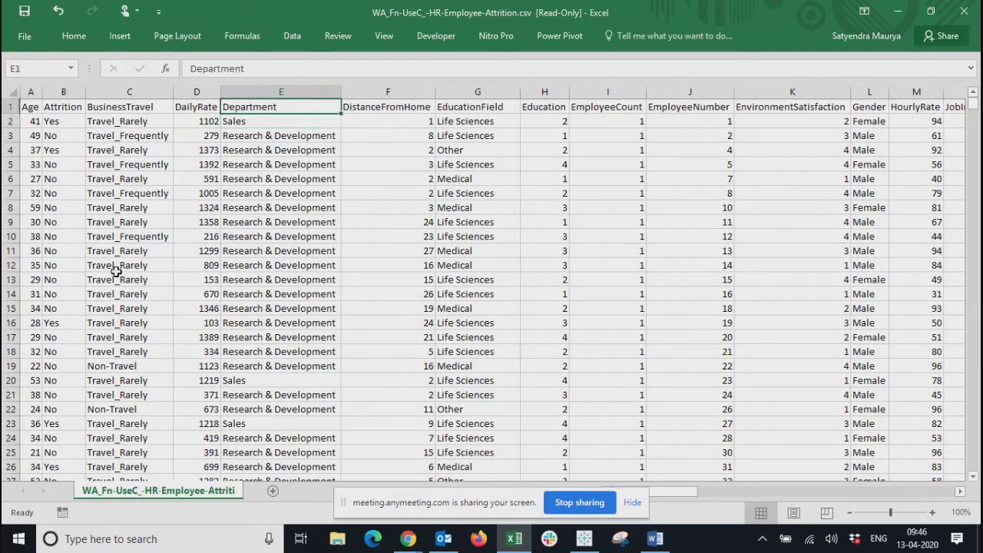
{"action": "key", "text": "Right"}
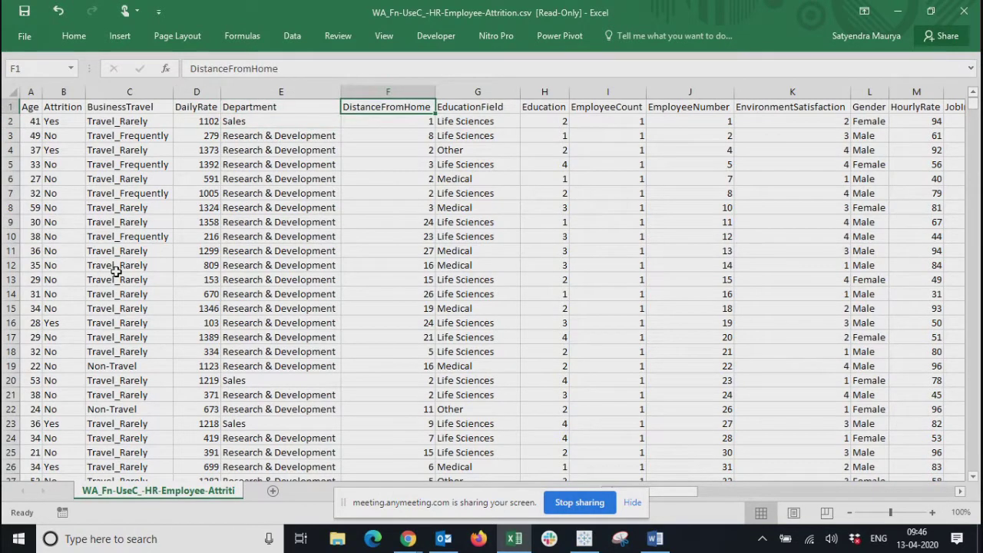
{"action": "key", "text": "Right"}
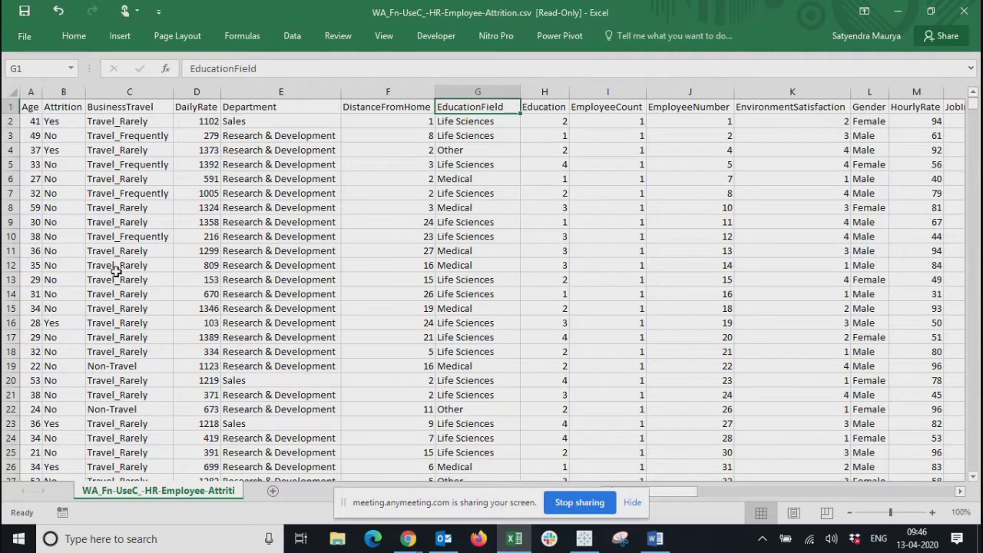
{"action": "key", "text": "Right"}
{"action": "key", "text": "Right"}
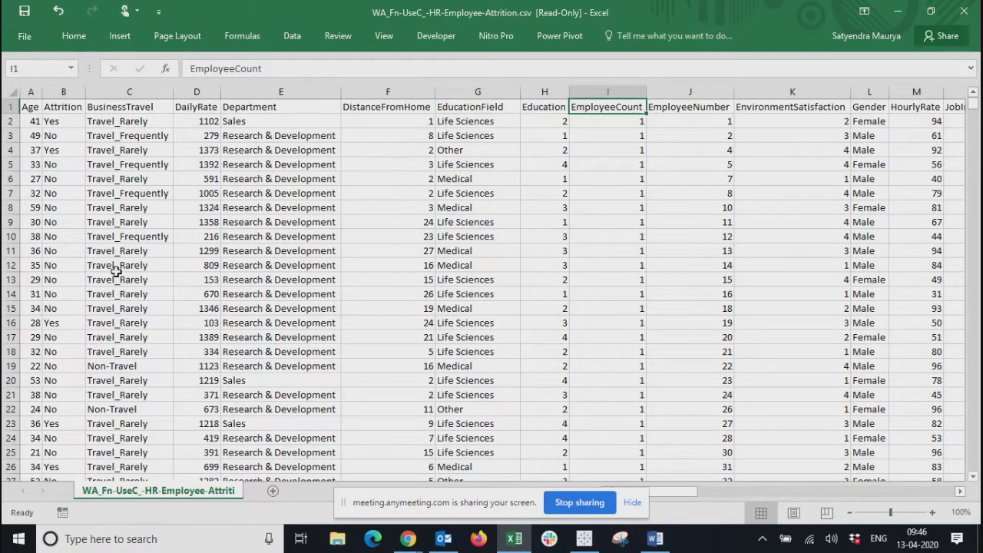
Examine the EmployeeNumber, EnvironmentSatisfaction, Gender and HourlyRate fields, looking ahead to the job-related columns.
{"action": "key", "text": "Right"}
{"action": "key", "text": "Right"}
{"action": "key", "text": "Right"}
{"action": "key", "text": "Right"}
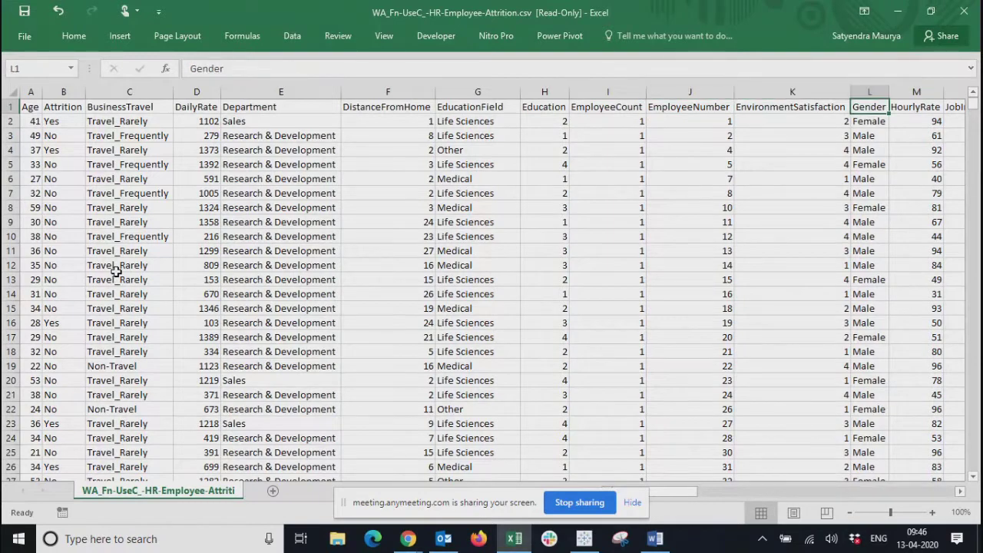
{"action": "key", "text": "Right"}
{"action": "key", "text": "Right"}
{"action": "key", "text": "Right"}
{"action": "key", "text": "Right"}
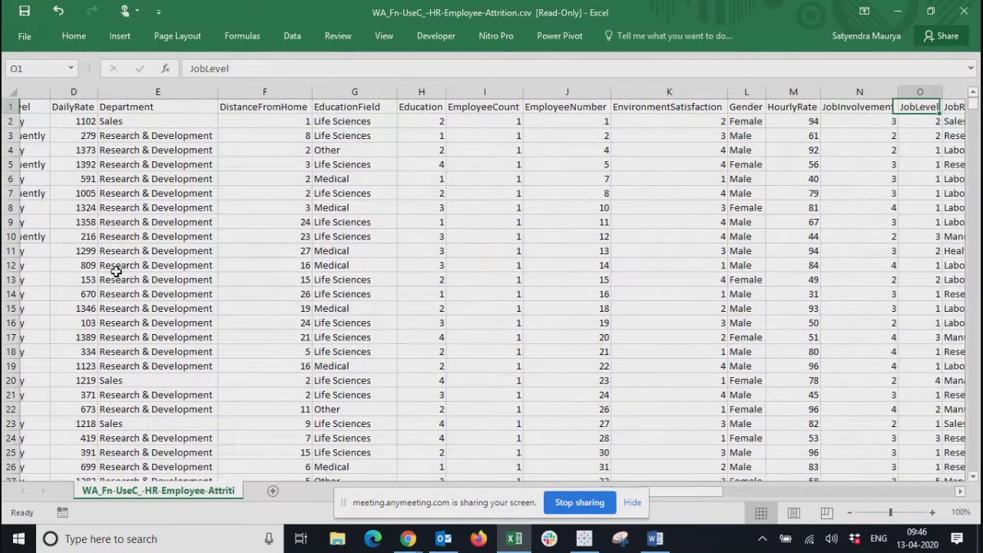
{"action": "key", "text": "Left"}
{"action": "key", "text": "Left"}
{"action": "key", "text": "Left"}
{"action": "key", "text": "Left"}
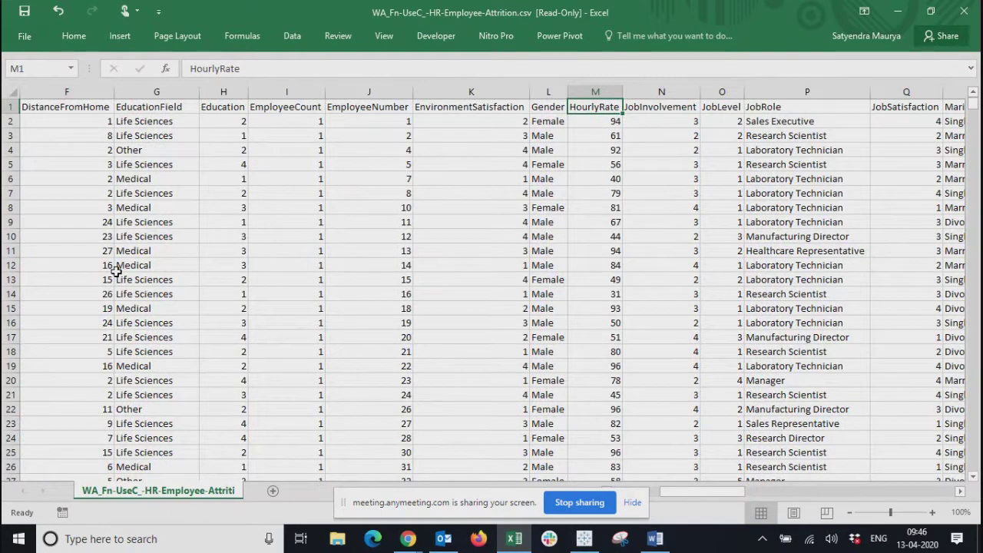
Examine the JobInvolvement, JobLevel, JobRole and JobSatisfaction fields and their values.
{"action": "key", "text": "Right"}
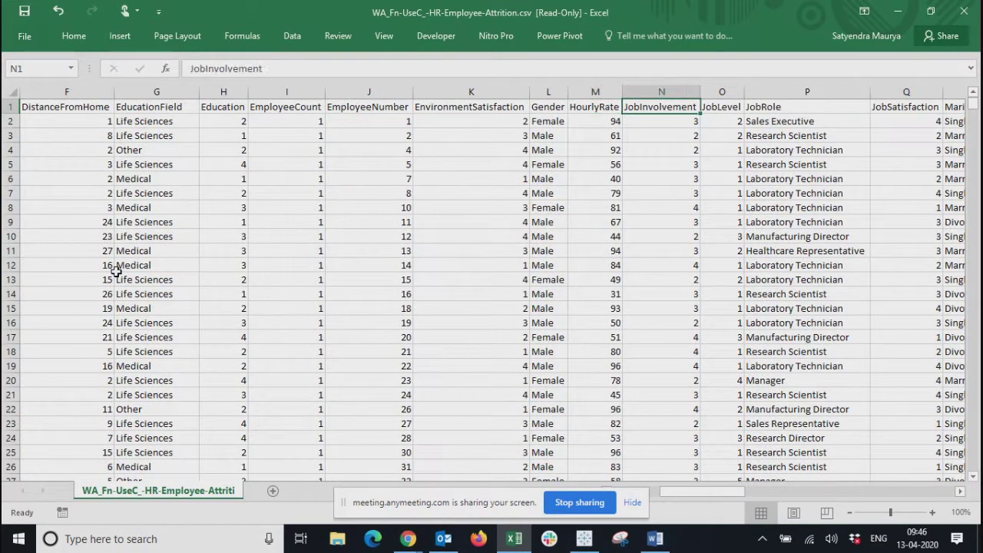
{"action": "key", "text": "Down"}
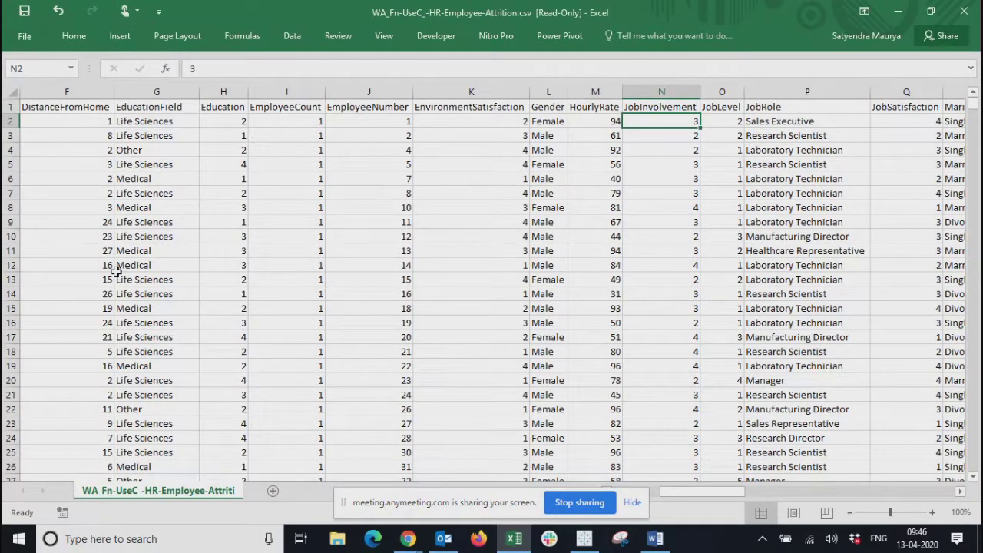
{"action": "key", "text": "Up"}
{"action": "key", "text": "Right"}
{"action": "key", "text": "Right"}
{"action": "key", "text": "Left"}
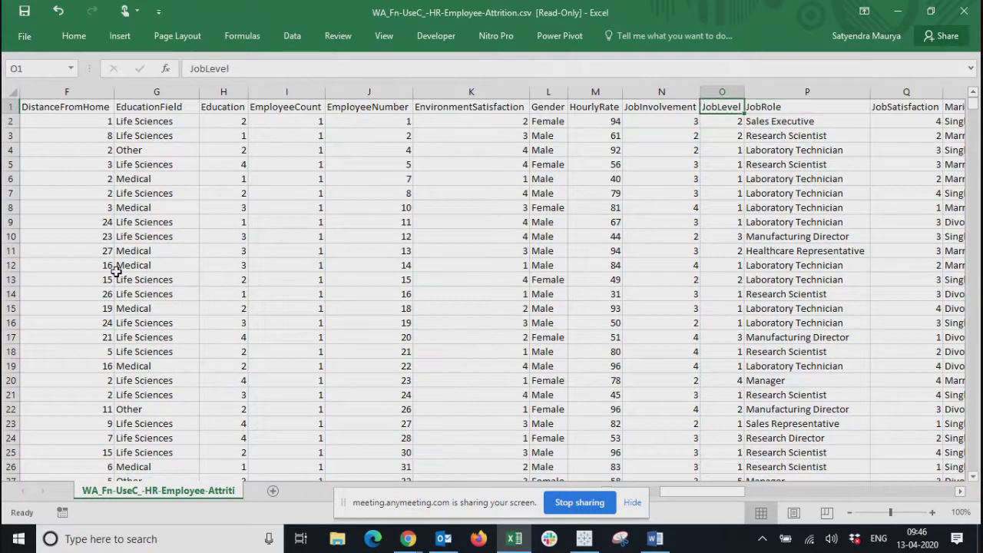
{"action": "key", "text": "Down"}
{"action": "key", "text": "Up"}
{"action": "key", "text": "Right"}
{"action": "key", "text": "Right"}
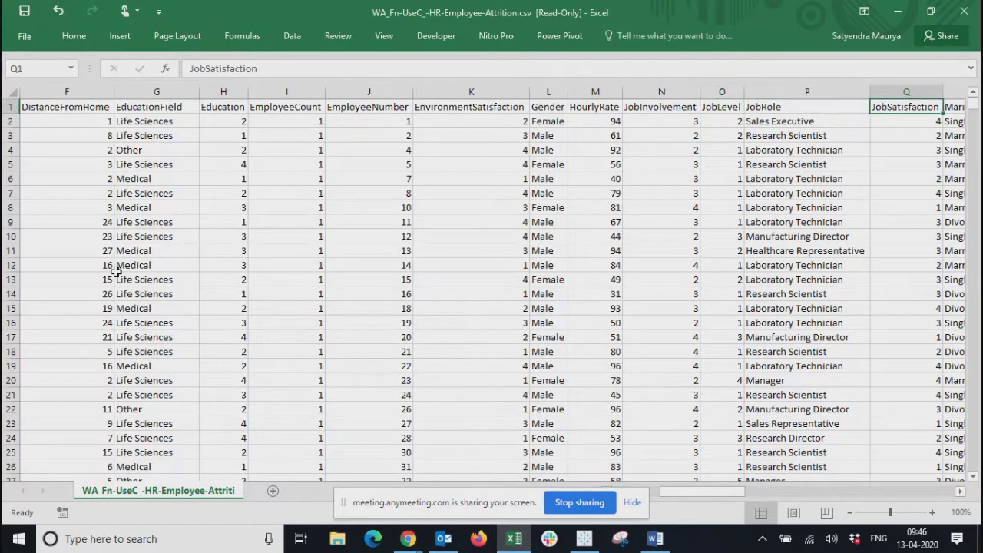
Look over the marital status and monthly pay columns, returning to the first JobInvolvement value.
{"action": "scroll", "coordinate": [116, 271], "scroll_direction": "right", "scroll_amount": 1}
{"action": "key", "text": "Right"}
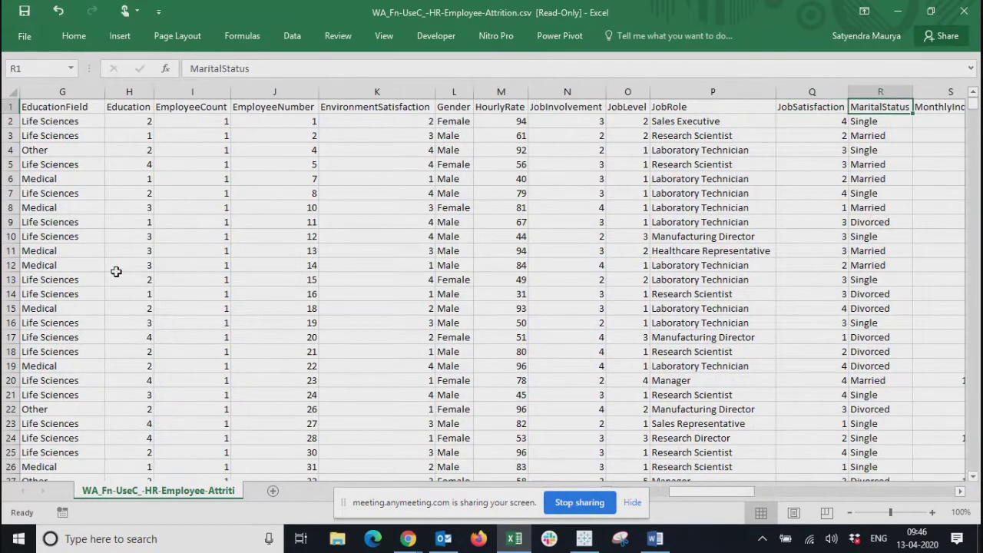
{"action": "key", "text": "Right"}
{"action": "key", "text": "Right"}
{"action": "key", "text": "Right"}
{"action": "scroll", "coordinate": [116, 271], "scroll_direction": "right", "scroll_amount": 2}
{"action": "key", "text": "Left"}
{"action": "key", "text": "Left"}
{"action": "key", "text": "Left"}
{"action": "key", "text": "Left"}
{"action": "key", "text": "Left"}
{"action": "key", "text": "Left"}
{"action": "key", "text": "Left"}
{"action": "key", "text": "Down"}
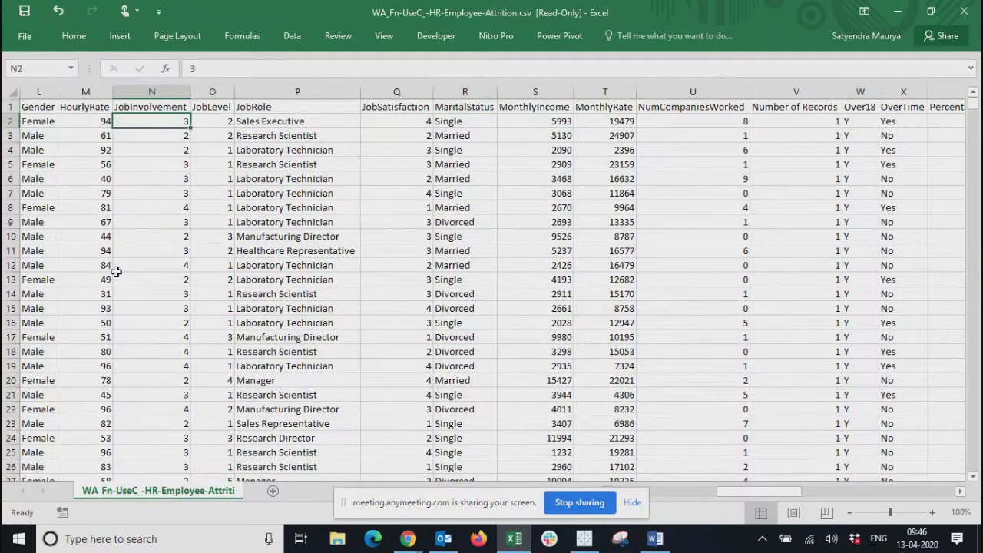
Review the first employee's values from JobInvolvement through MonthlyIncome, comparing the job-related fields.
{"action": "key", "text": "Right"}
{"action": "key", "text": "Right"}
{"action": "key", "text": "Right"}
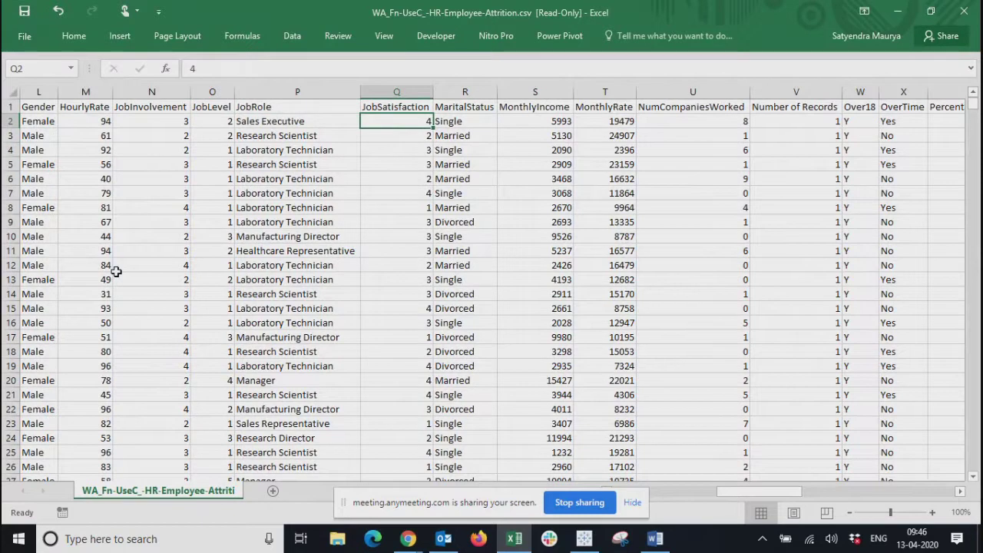
{"action": "key", "text": "Left"}
{"action": "key", "text": "Left"}
{"action": "key", "text": "Left"}
{"action": "key", "text": "Right"}
{"action": "key", "text": "Right"}
{"action": "key", "text": "Right"}
{"action": "key", "text": "Right"}
{"action": "key", "text": "Right"}
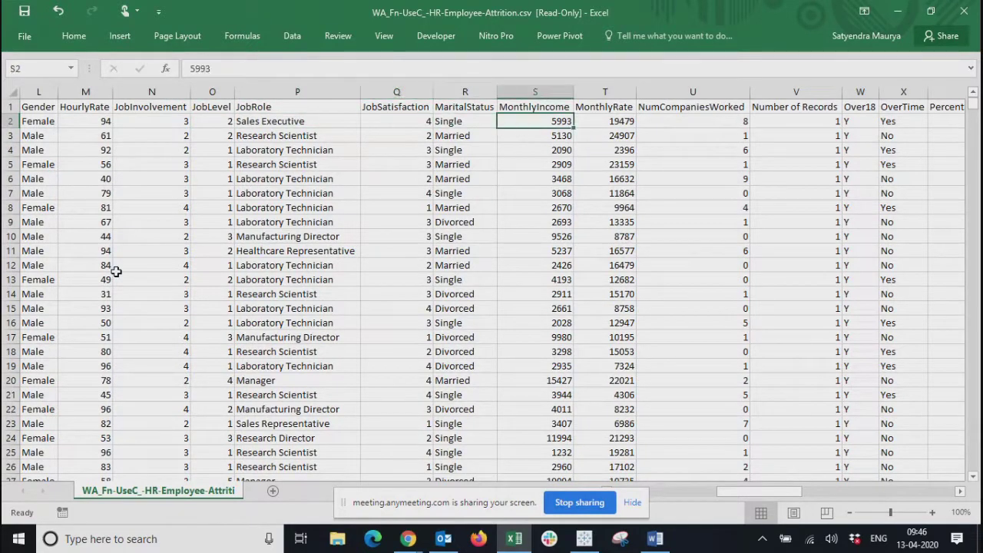
Examine the fields from MonthlyRate through OverTime, including NumCompaniesWorked, Number of Records and Over18.
{"action": "key", "text": "Right"}
{"action": "key", "text": "Right"}
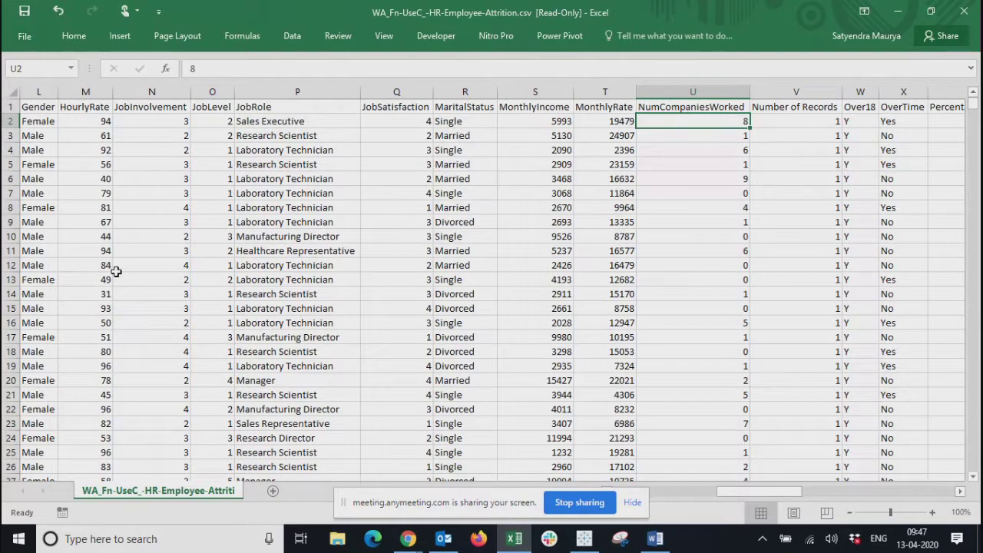
{"action": "key", "text": "Right"}
{"action": "key", "text": "Right"}
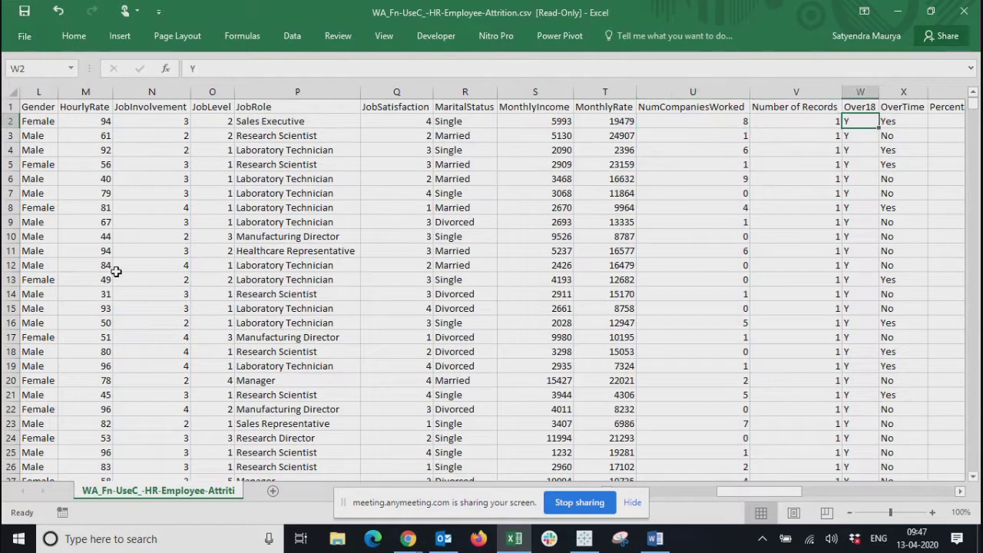
{"action": "key", "text": "Up"}
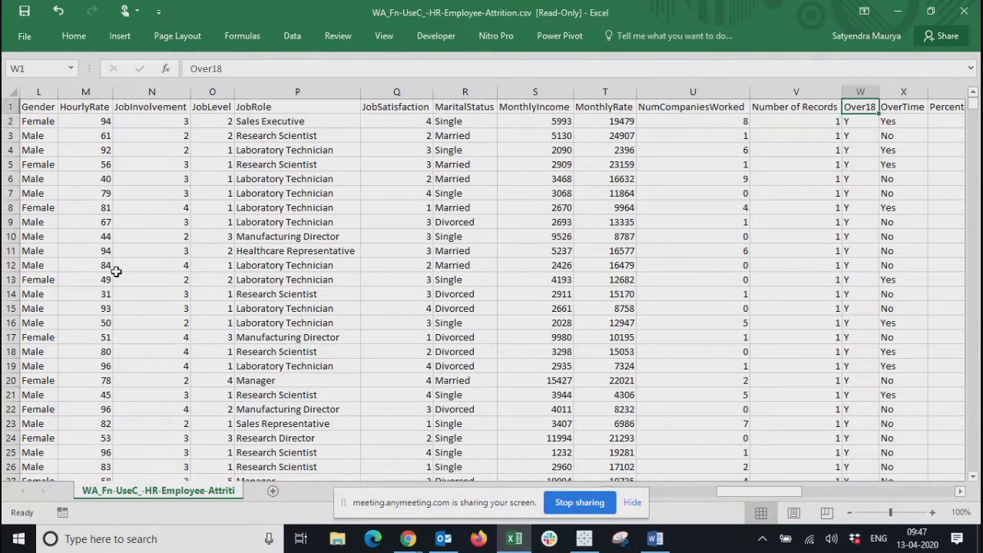
{"action": "key", "text": "Right"}
{"action": "key", "text": "Right"}
{"action": "key", "text": "Right"}
{"action": "key", "text": "Right"}
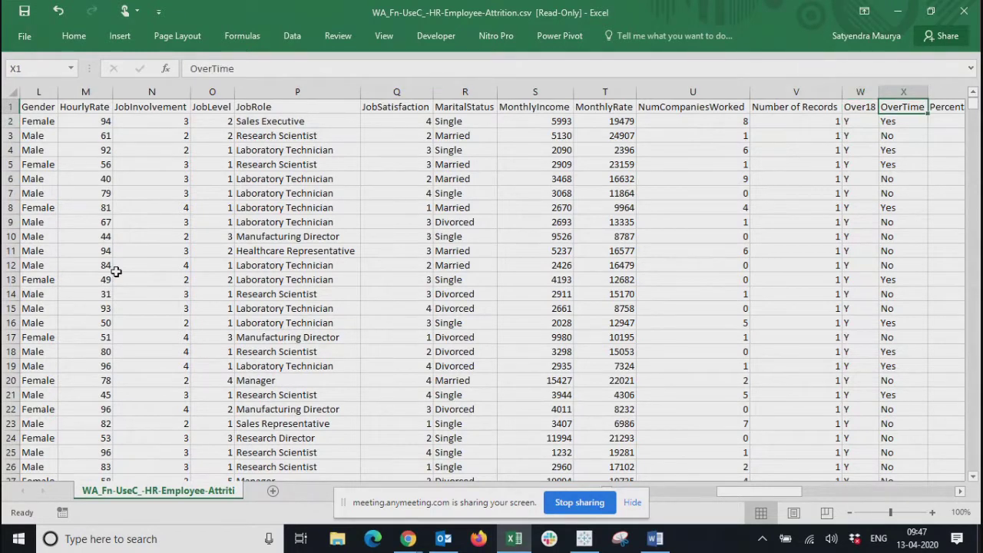
Examine the dataset's remaining fields from PercentSalaryHike through YearsWithCurrManager, up to the end of the header row.
{"action": "key", "text": "Right"}
{"action": "key", "text": "Right"}
{"action": "key", "text": "Right"}
{"action": "key", "text": "Right"}
{"action": "key", "text": "Right"}
{"action": "key", "text": "Right"}
{"action": "key", "text": "Right"}
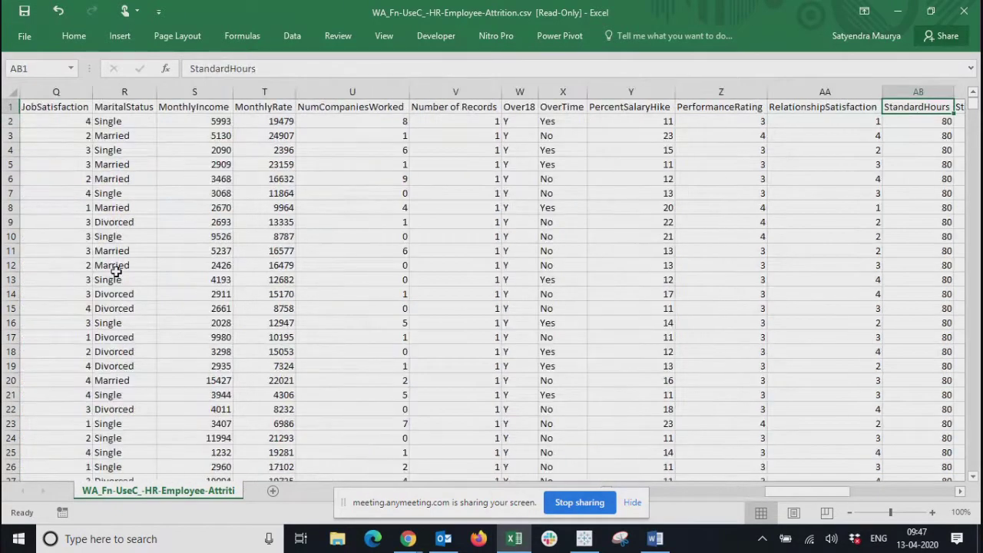
{"action": "key", "text": "Right"}
{"action": "key", "text": "Right"}
{"action": "key", "text": "Right"}
{"action": "key", "text": "Right"}
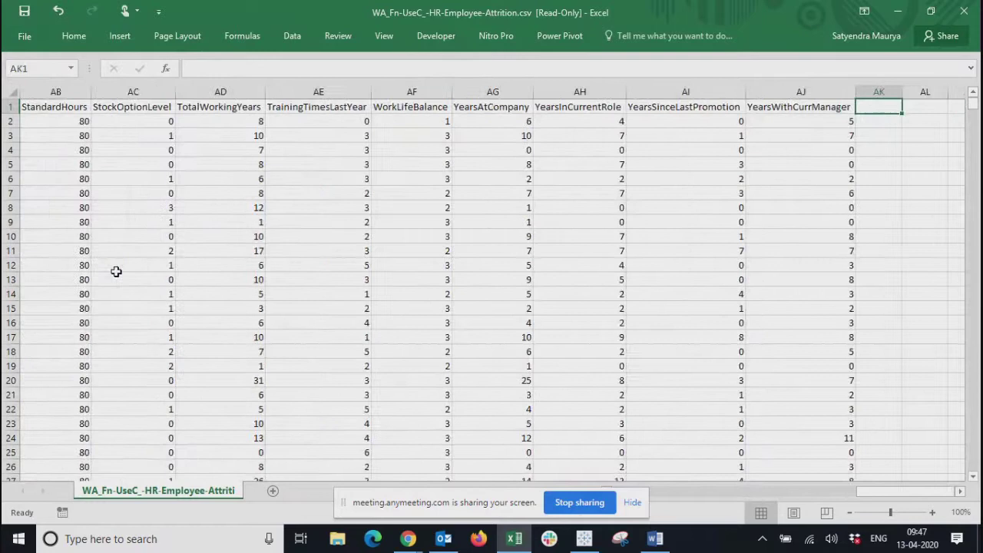
Go back through the headers from YearsWithCurrManager to StandardHours, reviewing the tenure, training and work-life balance fields.
{"action": "key", "text": "Left"}
{"action": "key", "text": "Left"}
{"action": "key", "text": "Left"}
{"action": "key", "text": "Left"}
{"action": "key", "text": "Left"}
{"action": "key", "text": "Left"}
{"action": "key", "text": "Left"}
{"action": "key", "text": "Left"}
{"action": "key", "text": "Left"}
{"action": "key", "text": "Left"}
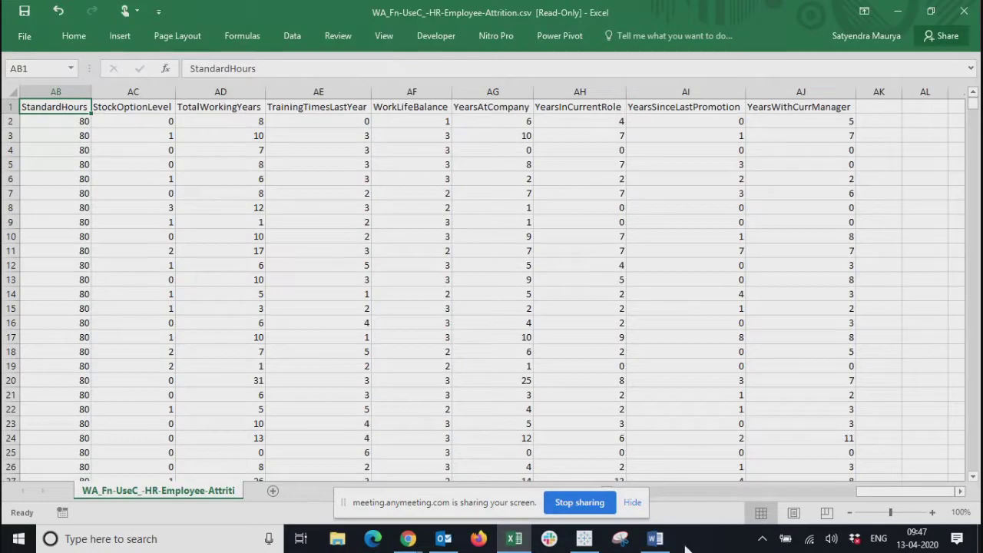
Switch to the Assessment Requirement document in Word and read the terms of reference, report structure and submission instructions.
{"action": "left_click", "coordinate": [655, 542]}
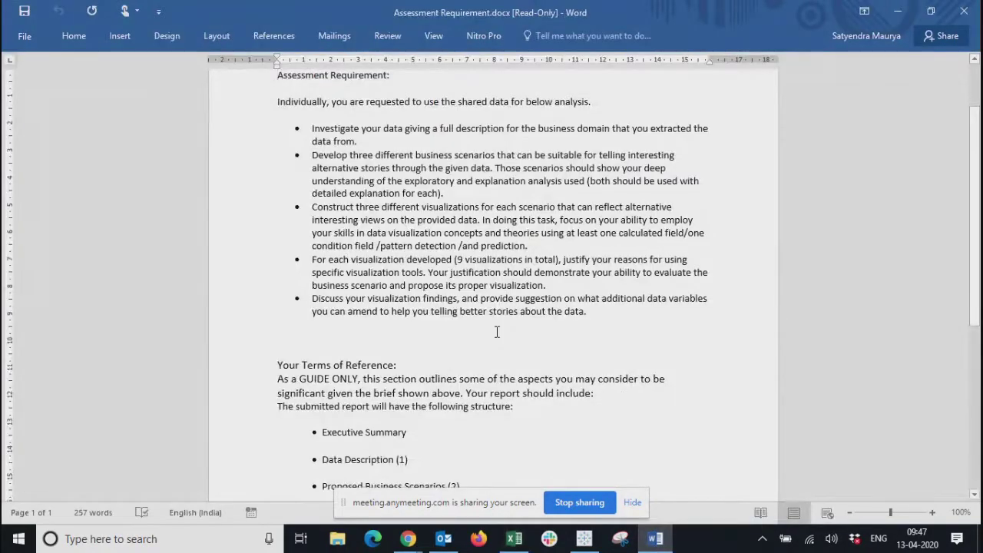
{"action": "scroll", "coordinate": [497, 331], "scroll_direction": "down", "scroll_amount": 3}
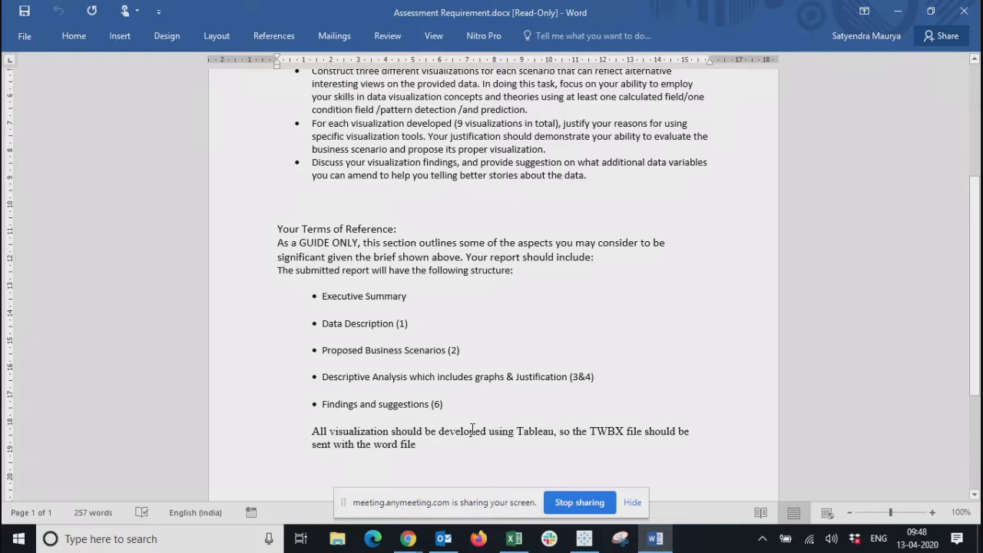
{"action": "scroll", "coordinate": [472, 429], "scroll_direction": "down", "scroll_amount": 2}
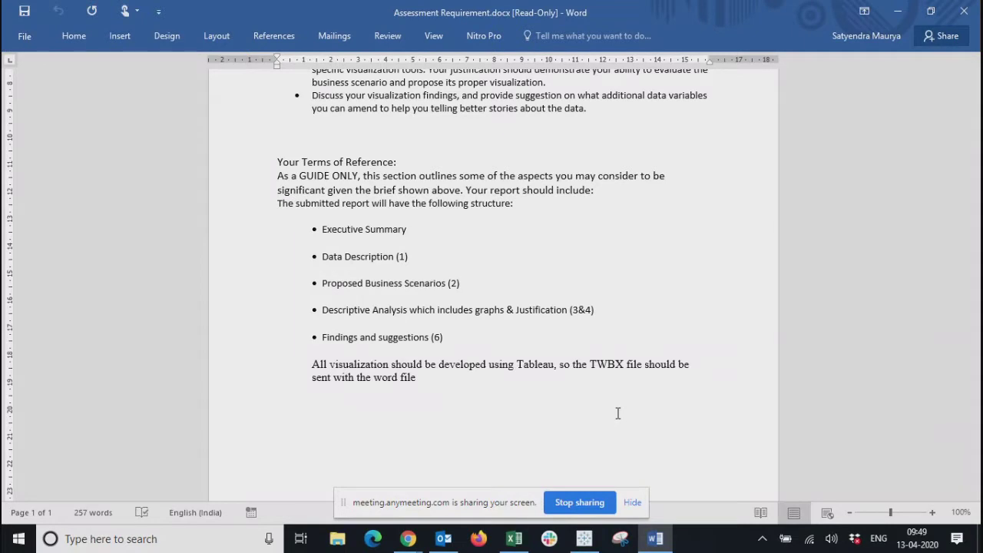
{"action": "left_click", "coordinate": [897, 9]}
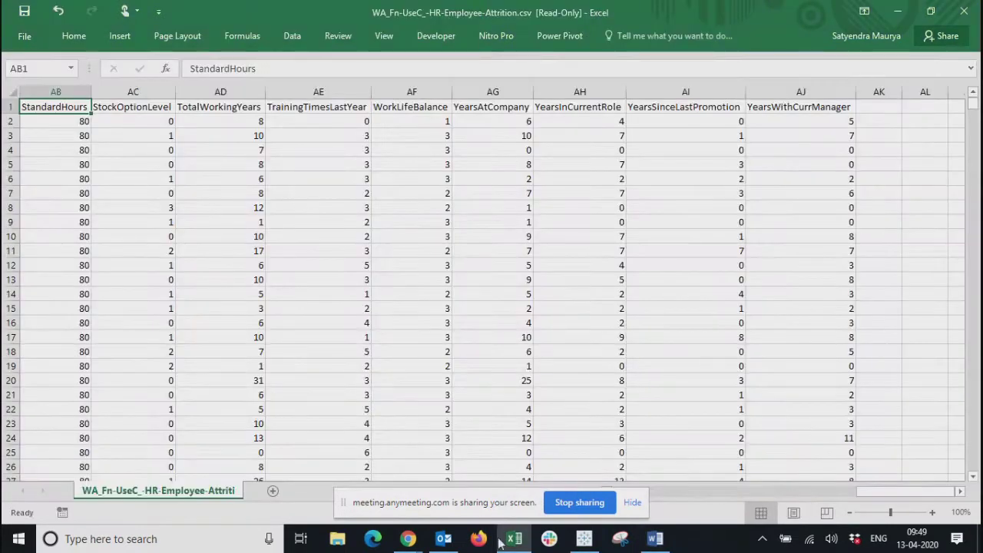
Switch to Tableau, open the recent workbook 08042020 and move the screen-sharing notice clear of the sheet tabs.
{"action": "mouse_move", "coordinate": [405, 540]}
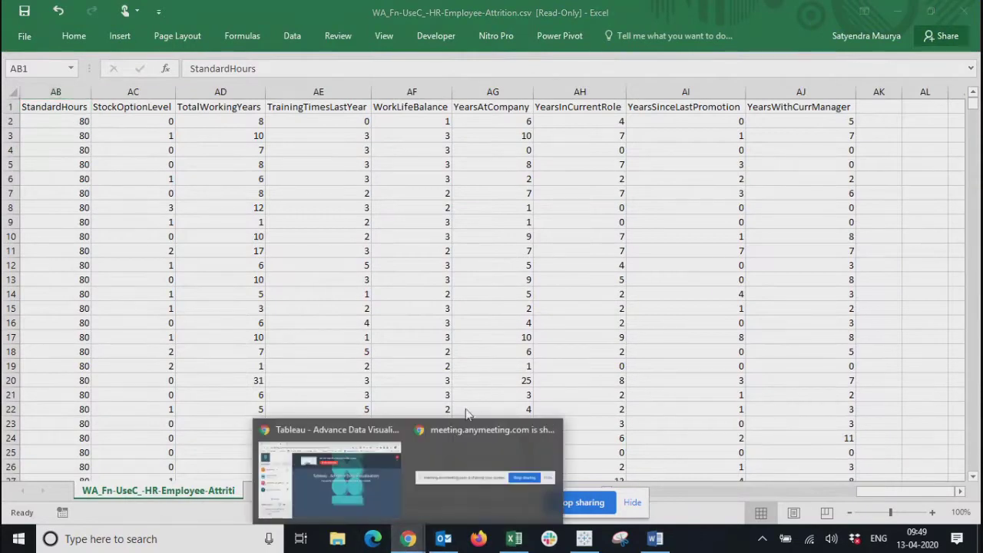
{"action": "left_click", "coordinate": [338, 449]}
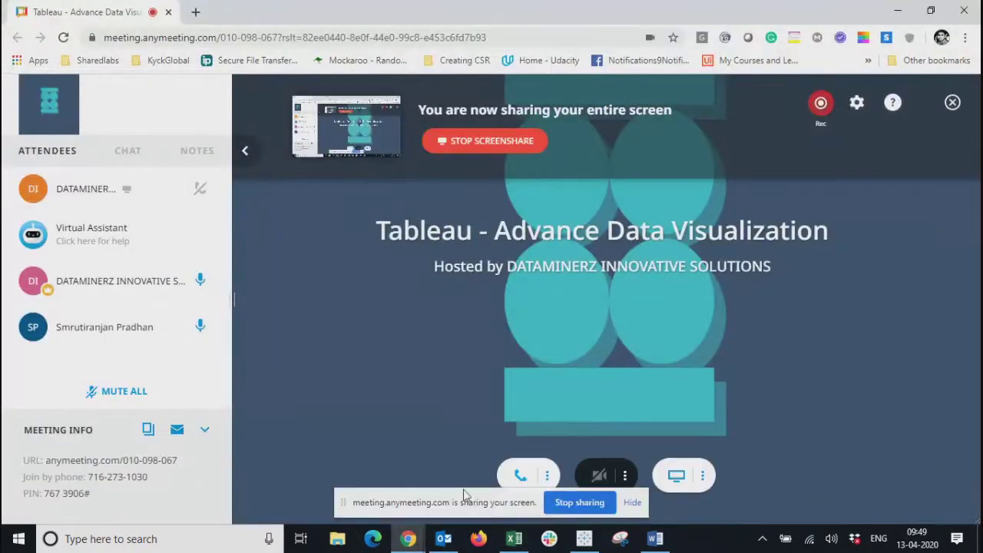
{"action": "left_click", "coordinate": [585, 540]}
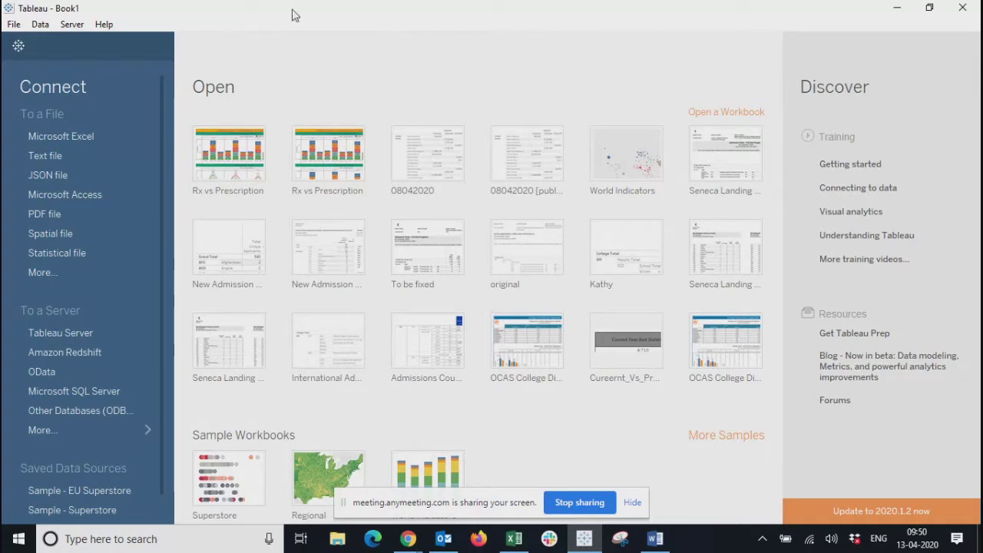
{"action": "left_click", "coordinate": [420, 159]}
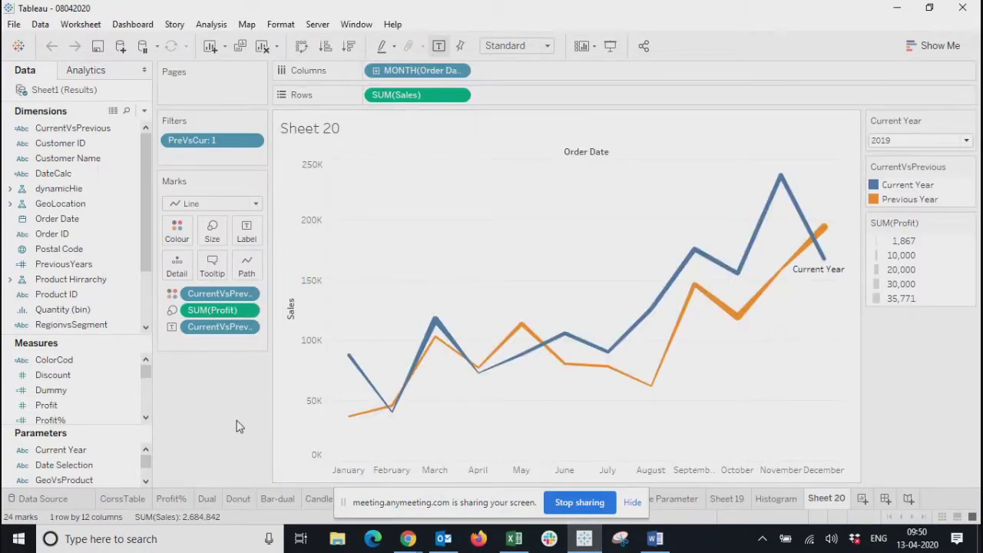
{"action": "left_click_drag", "start_coordinate": [388, 504], "coordinate": [763, 520]}
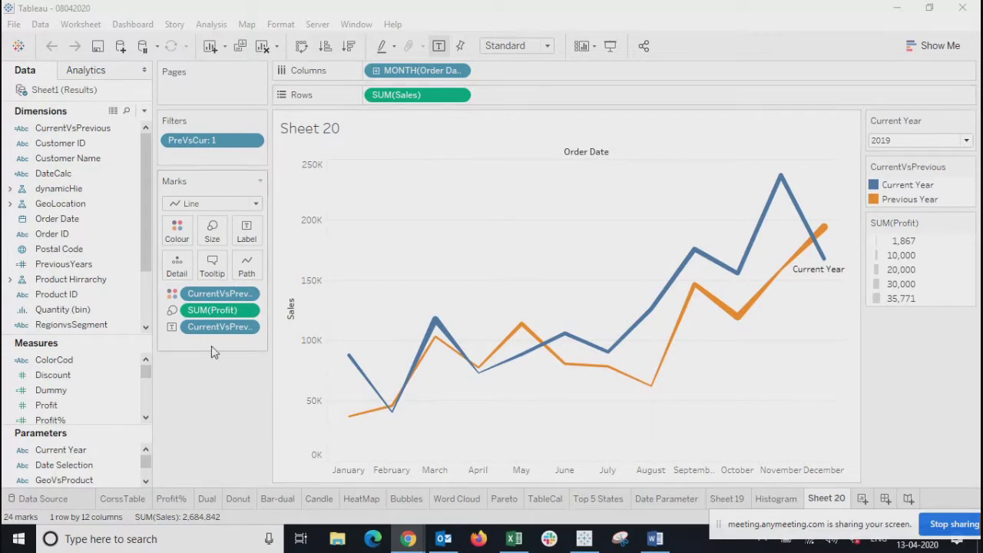
Set the Current Year parameter to 2016 and inspect its data type and list of allowable values.
{"action": "left_click", "coordinate": [962, 142]}
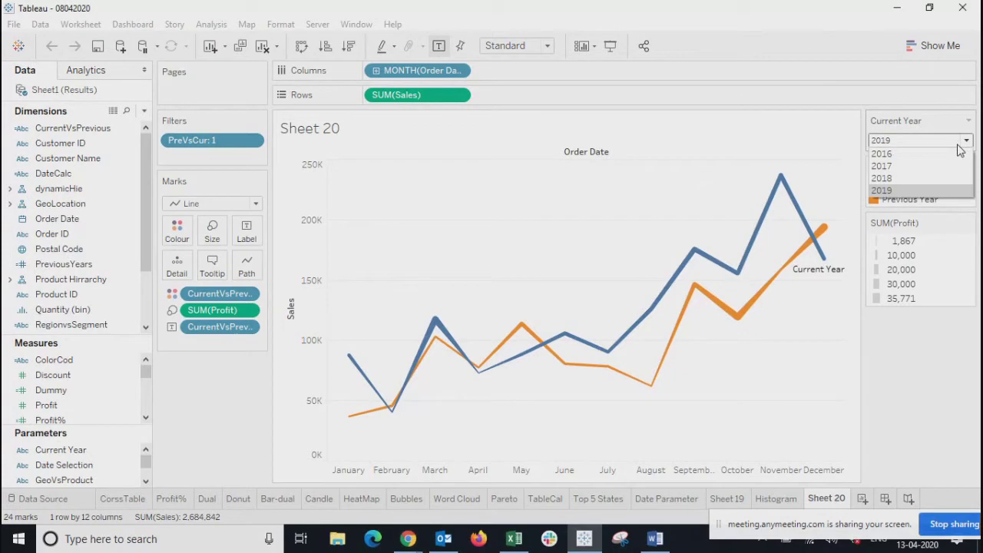
{"action": "left_click", "coordinate": [899, 157]}
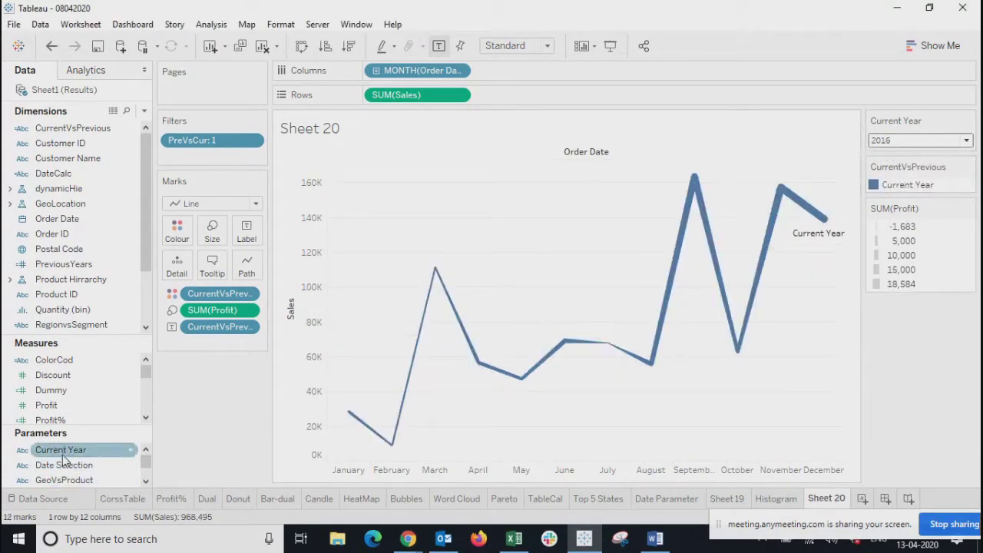
{"action": "right_click", "coordinate": [64, 452]}
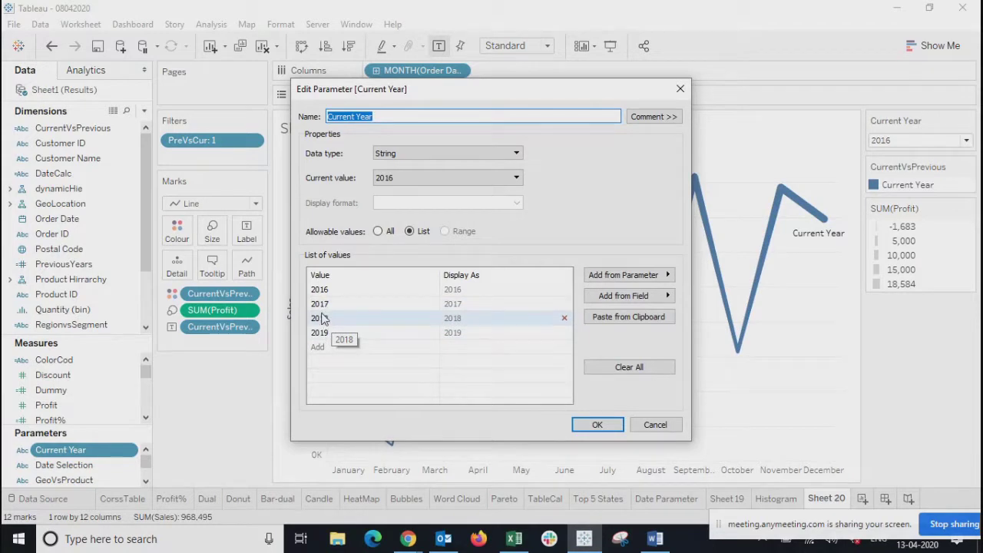
{"action": "left_click", "coordinate": [322, 318]}
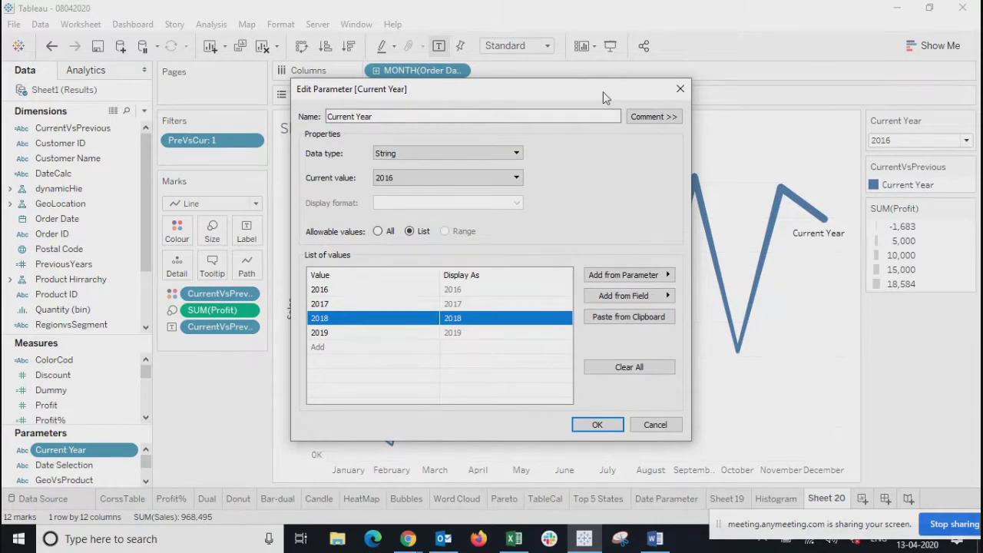
{"action": "left_click", "coordinate": [680, 89]}
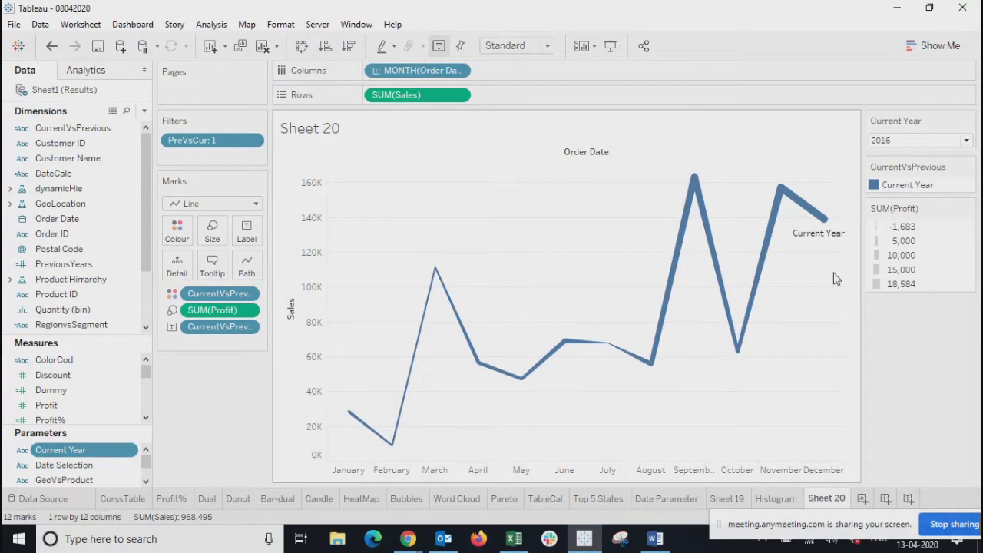
Open the CurrentVsPrevious calculated field and examine the condition comparing the order year with the Current Year parameter.
{"action": "left_click", "coordinate": [73, 173]}
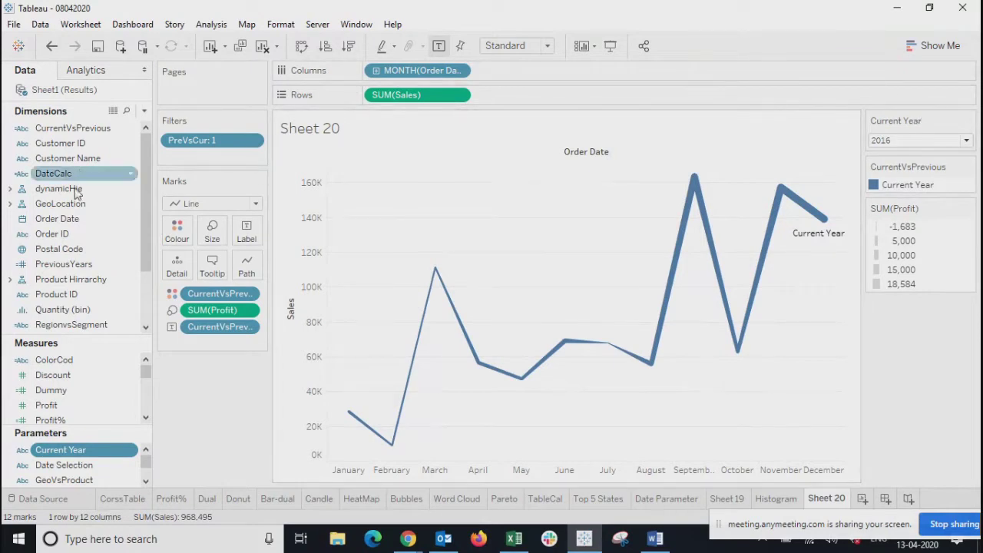
{"action": "right_click", "coordinate": [104, 127]}
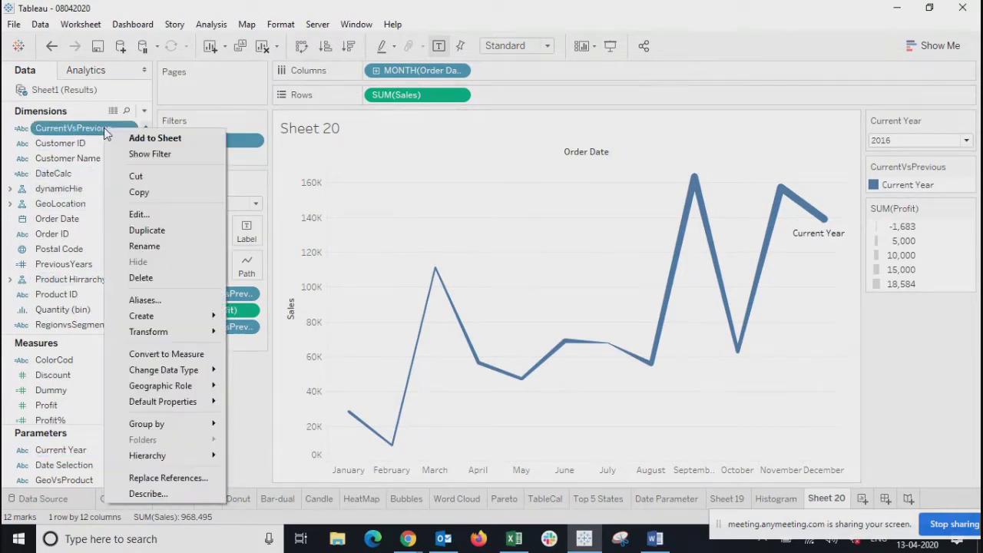
{"action": "left_click", "coordinate": [130, 216]}
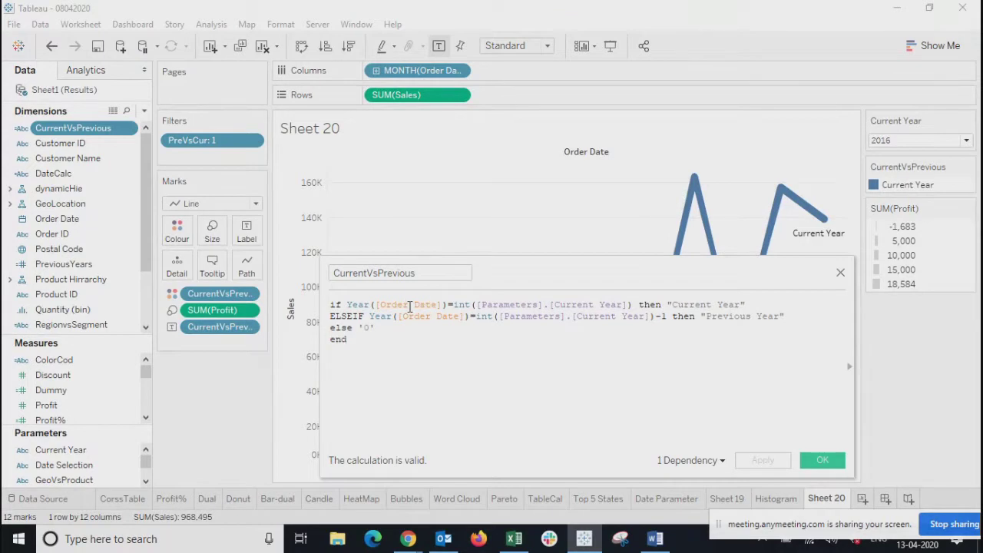
{"action": "left_click_drag", "start_coordinate": [346, 305], "coordinate": [449, 306]}
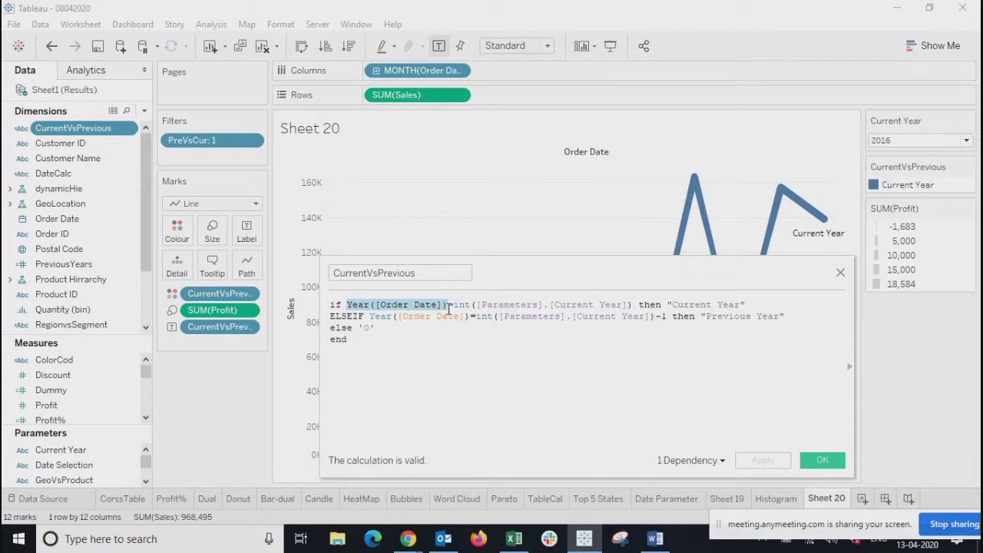
{"action": "left_click_drag", "start_coordinate": [470, 304], "coordinate": [628, 307]}
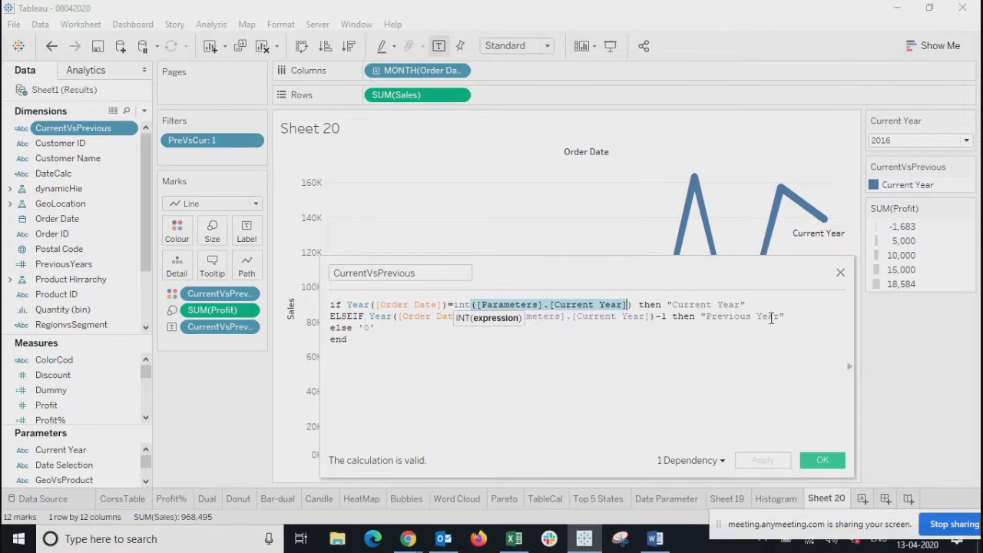
{"action": "left_click", "coordinate": [639, 313]}
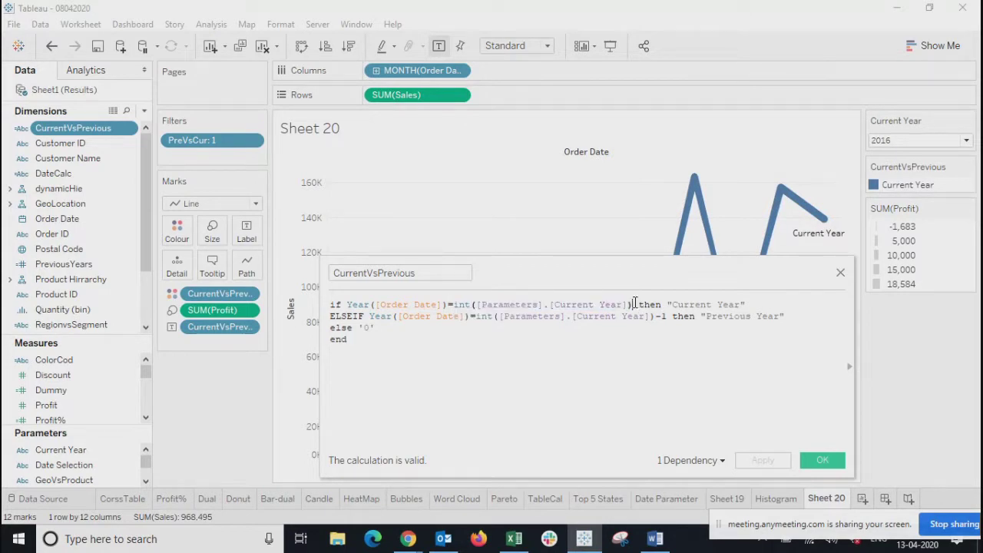
{"action": "left_click_drag", "start_coordinate": [746, 304], "coordinate": [661, 304]}
{"action": "left_click", "coordinate": [396, 349]}
Examine the ELSEIF condition for "Previous Year" and the else branch in CurrentVsPrevious, leaving the calculation unedited.
{"action": "left_click_drag", "start_coordinate": [370, 316], "coordinate": [670, 321]}
{"action": "left_click", "coordinate": [477, 317]}
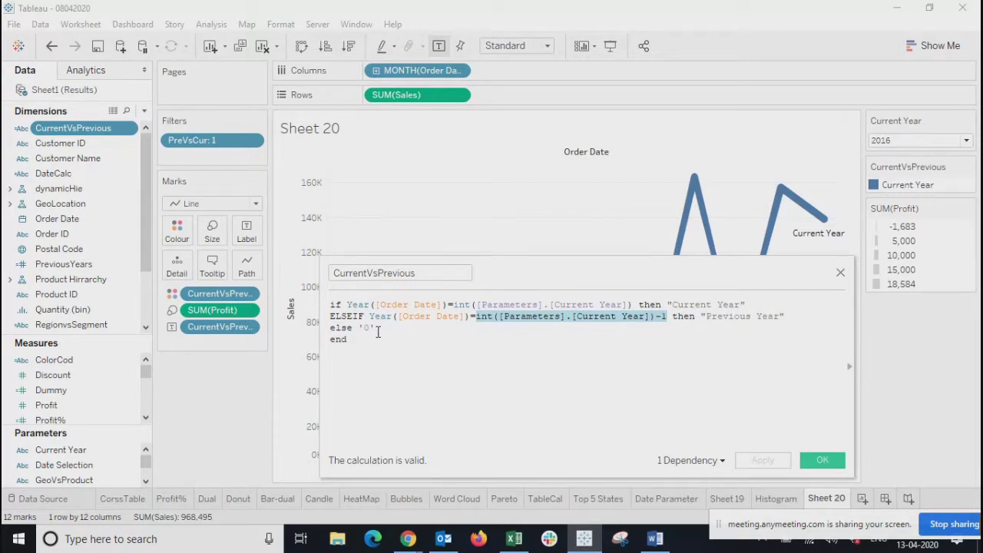
{"action": "left_click", "coordinate": [371, 358]}
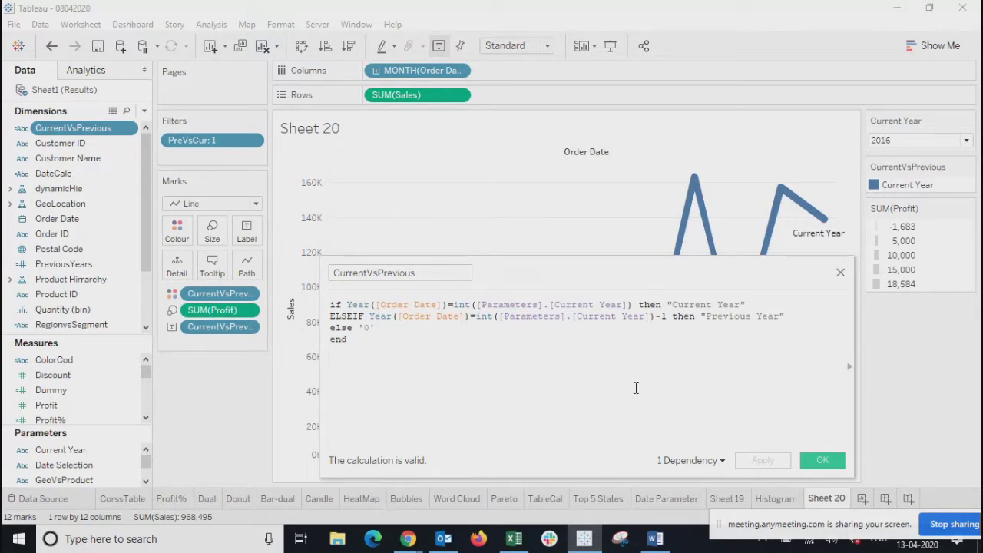
{"action": "left_click", "coordinate": [840, 274]}
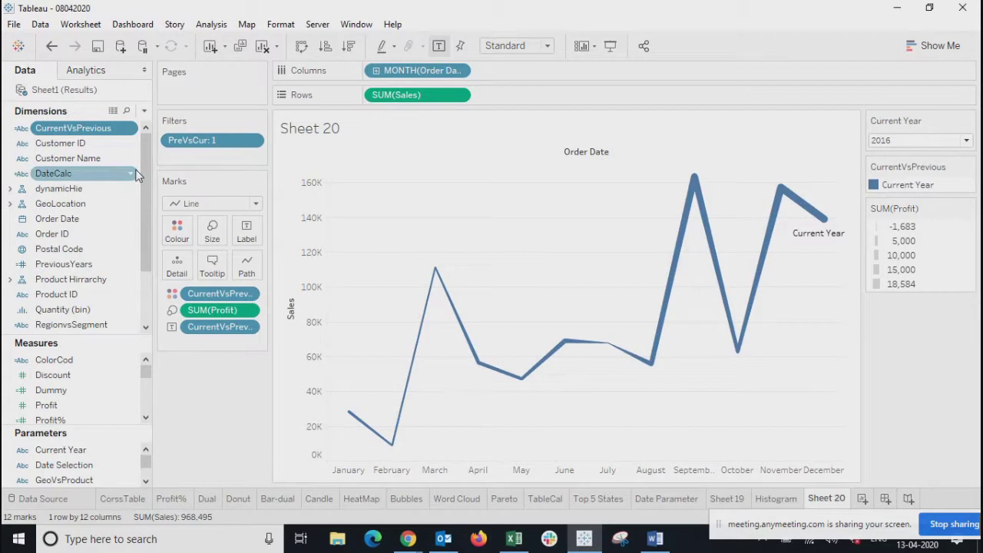
Search the data fields for "pre" and open the PreVsCur calculated field for viewing.
{"action": "scroll", "coordinate": [123, 200], "scroll_direction": "down", "scroll_amount": 2}
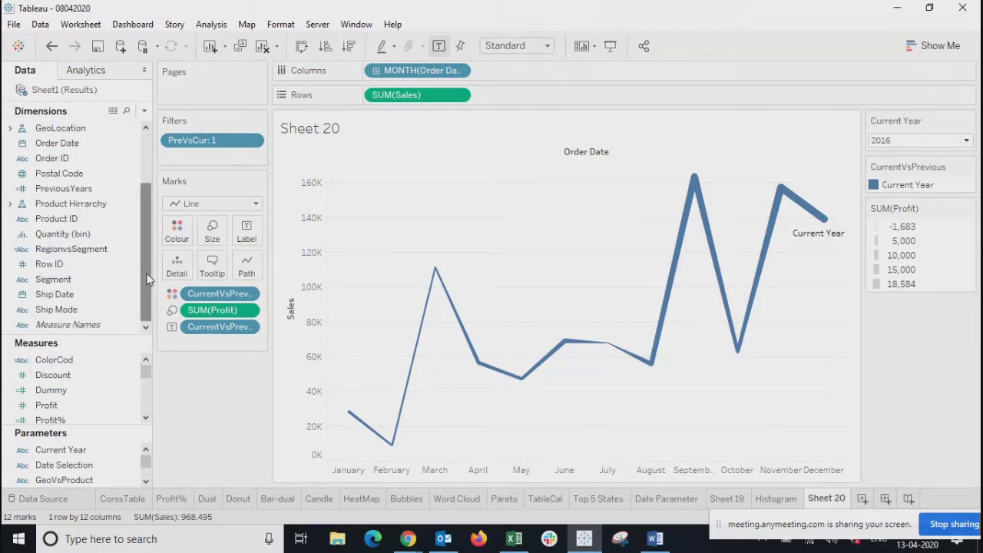
{"action": "scroll", "coordinate": [148, 278], "scroll_direction": "up", "scroll_amount": 2}
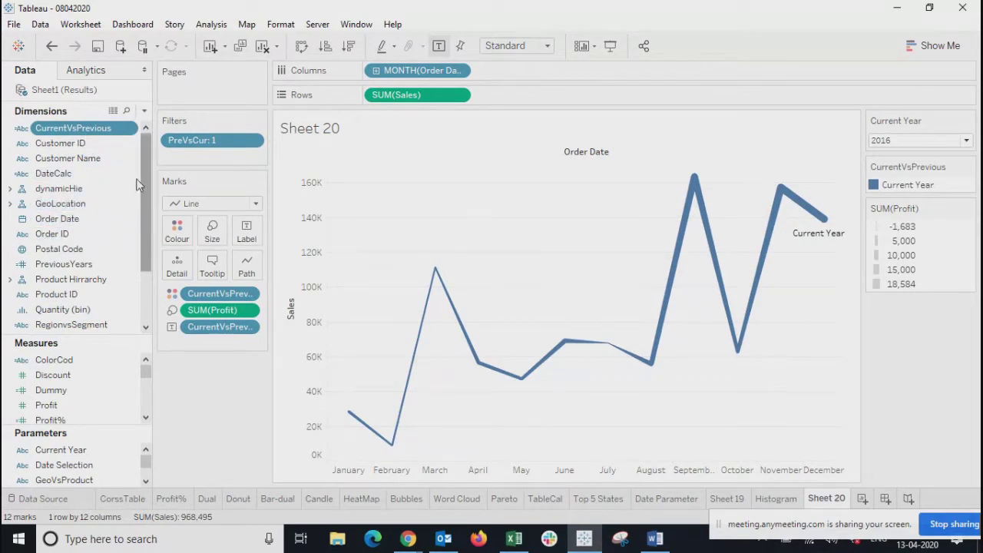
{"action": "left_click", "coordinate": [127, 111]}
{"action": "type", "text": "pre"}
{"action": "right_click", "coordinate": [61, 189]}
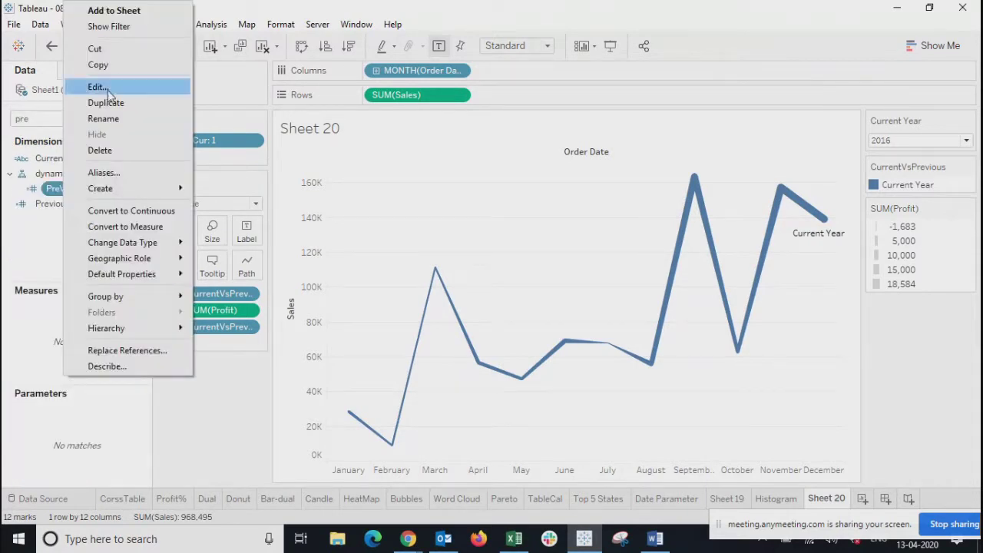
{"action": "left_click", "coordinate": [98, 87]}
Review the PreVsCur formula's two order-year conditions and its 1 or 0 results, leaving the calculation unedited.
{"action": "left_click_drag", "start_coordinate": [517, 278], "coordinate": [414, 259]}
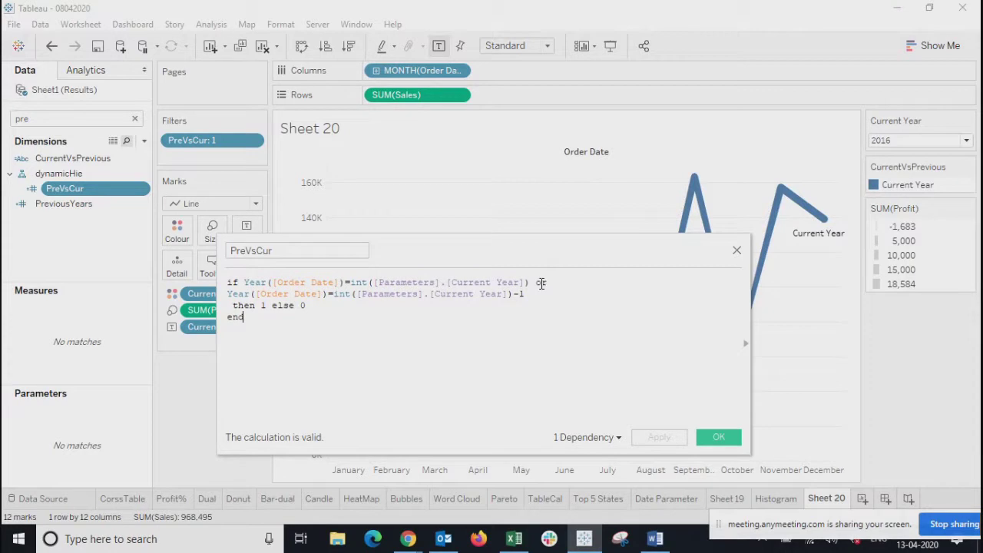
{"action": "right_click", "coordinate": [377, 299]}
{"action": "left_click", "coordinate": [378, 312]}
{"action": "left_click", "coordinate": [738, 253]}
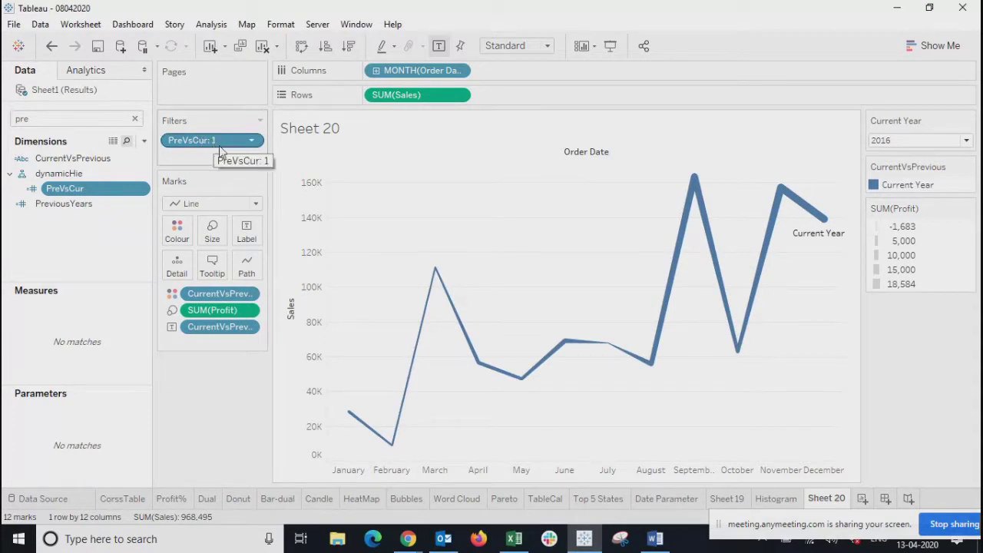
Replace the PreVsCur filter on Sheet 20 with a CurrentVsPrevious filter that excludes the value 0.
{"action": "left_click", "coordinate": [252, 141]}
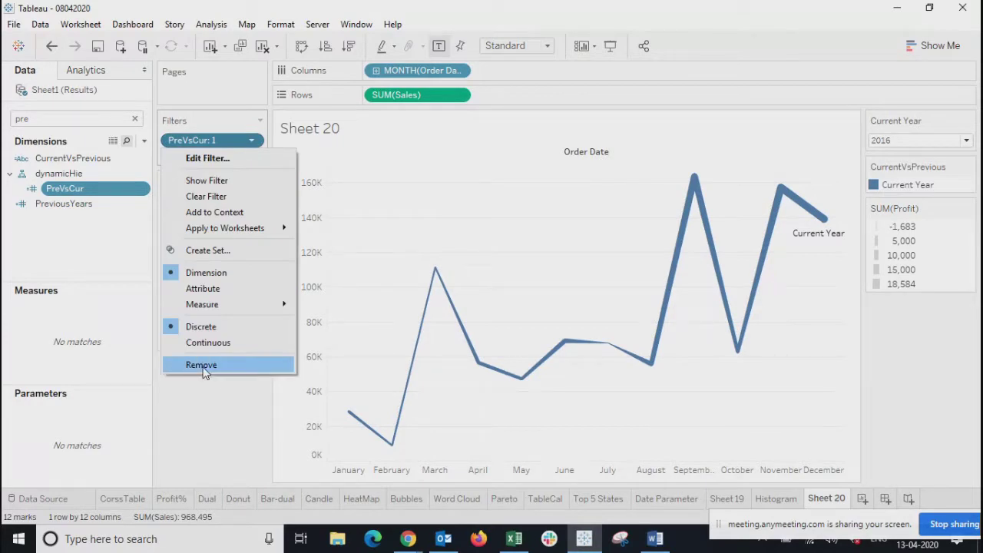
{"action": "left_click", "coordinate": [201, 365]}
{"action": "left_click_drag", "start_coordinate": [77, 169], "coordinate": [197, 153]}
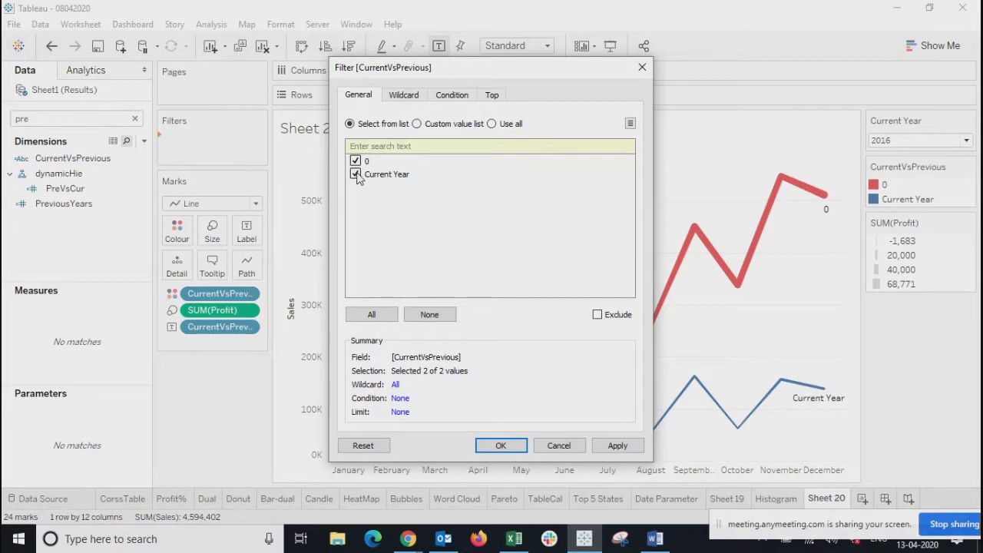
{"action": "left_click", "coordinate": [598, 316]}
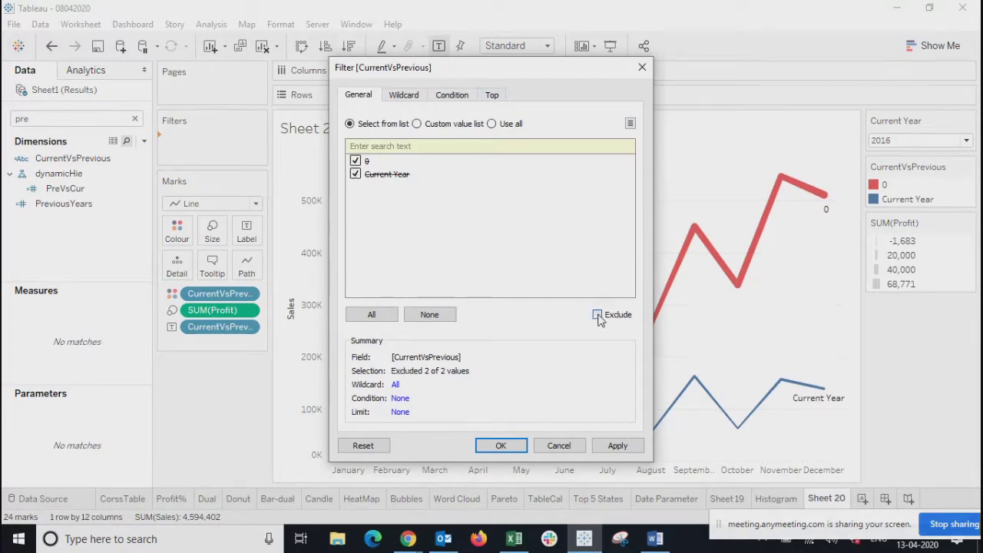
{"action": "left_click", "coordinate": [355, 175]}
{"action": "left_click", "coordinate": [611, 447]}
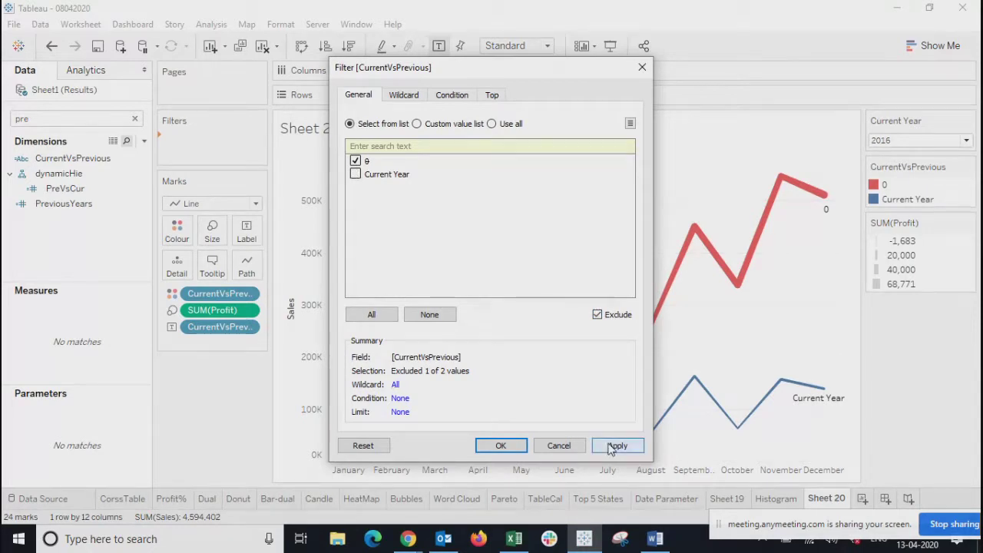
Apply the CurrentVsPrevious filter settings to Sheet 20 and set the Current Year parameter to 2017.
{"action": "left_click", "coordinate": [614, 447]}
{"action": "left_click", "coordinate": [493, 451]}
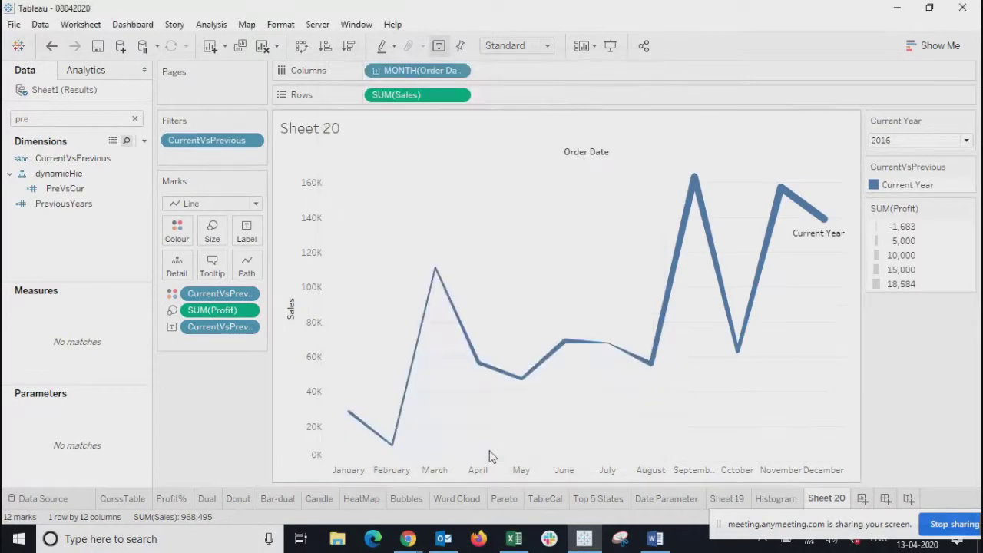
{"action": "left_click", "coordinate": [914, 141]}
{"action": "left_click", "coordinate": [883, 166]}
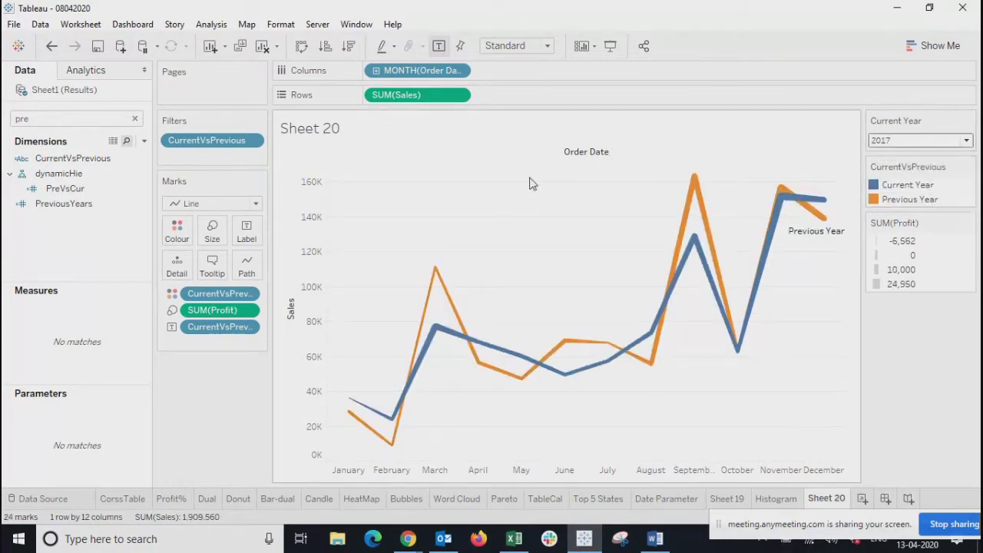
Clear the field search and review the CurrentVsPrevious formula's year conditions and else value, leaving the calculation unedited.
{"action": "left_click", "coordinate": [135, 120]}
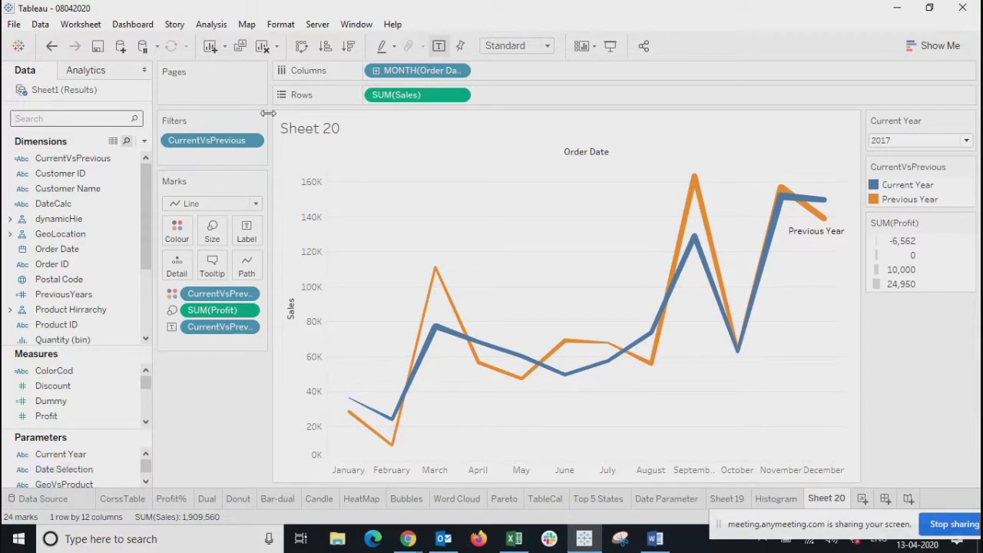
{"action": "left_click", "coordinate": [252, 140]}
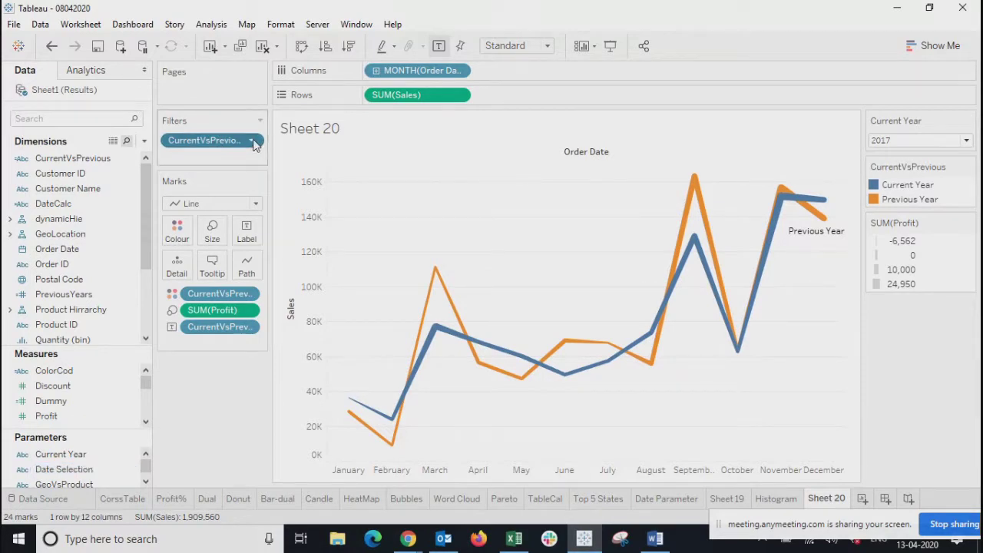
{"action": "left_click", "coordinate": [211, 405]}
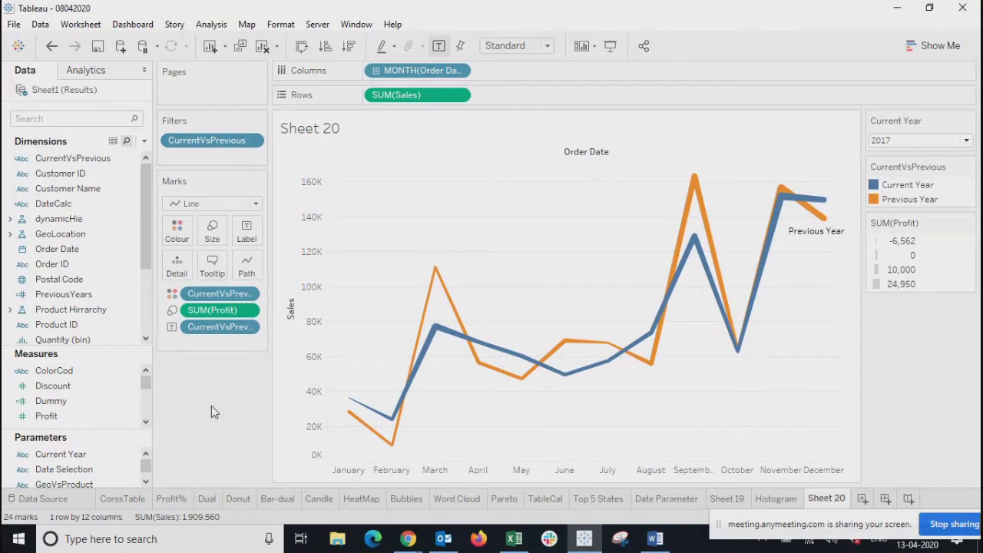
{"action": "right_click", "coordinate": [118, 163]}
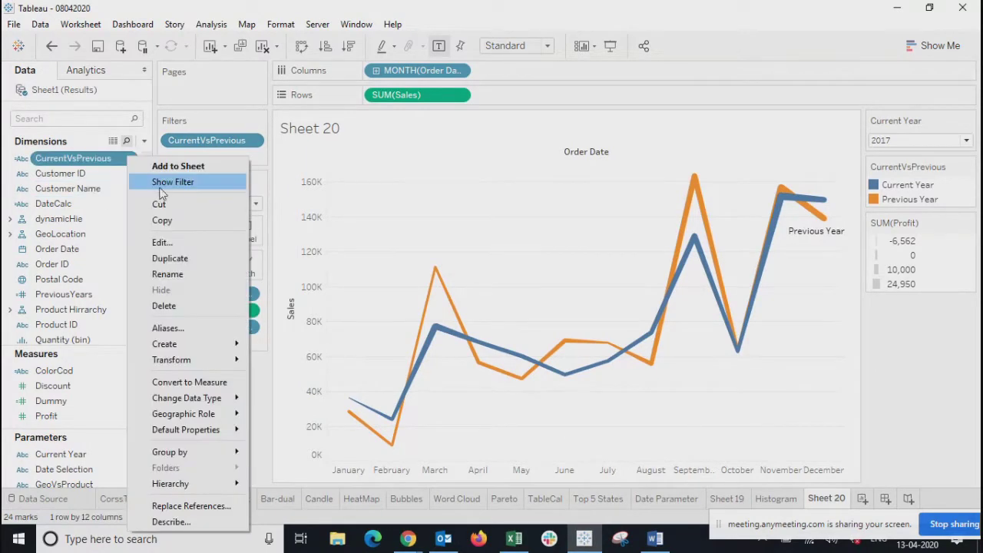
{"action": "left_click", "coordinate": [164, 250]}
{"action": "left_click_drag", "start_coordinate": [583, 281], "coordinate": [653, 296]}
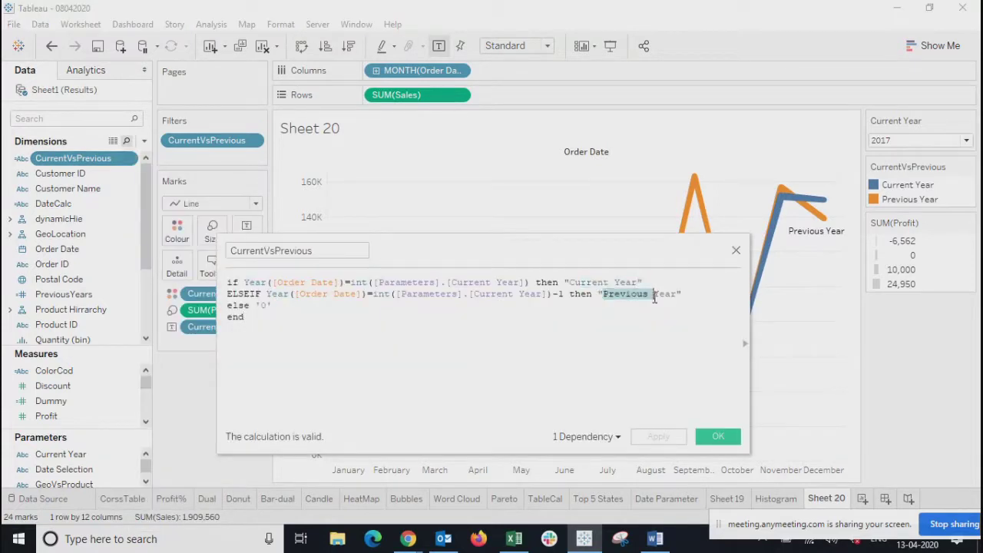
{"action": "left_click", "coordinate": [262, 305]}
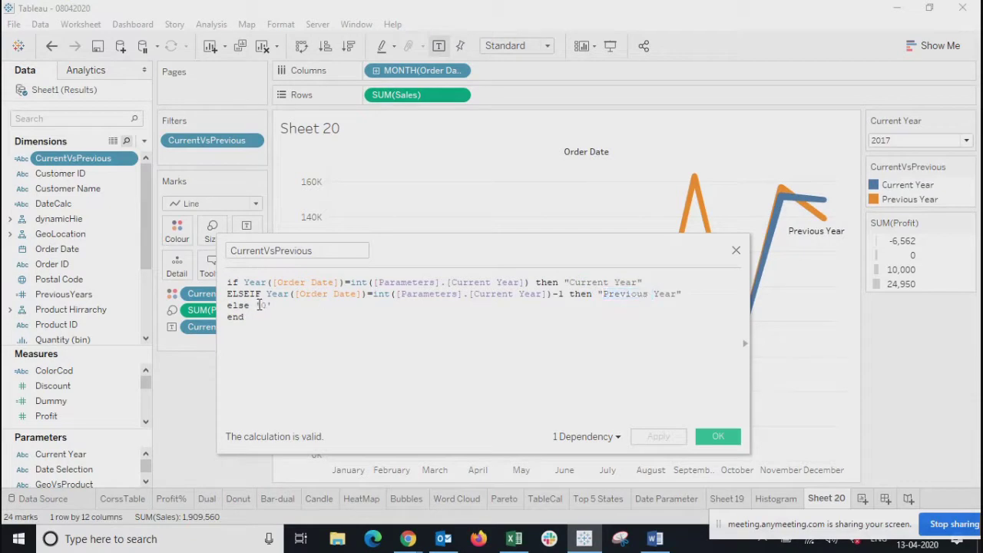
{"action": "left_click", "coordinate": [350, 399]}
{"action": "left_click_drag", "start_coordinate": [690, 300], "coordinate": [223, 230]}
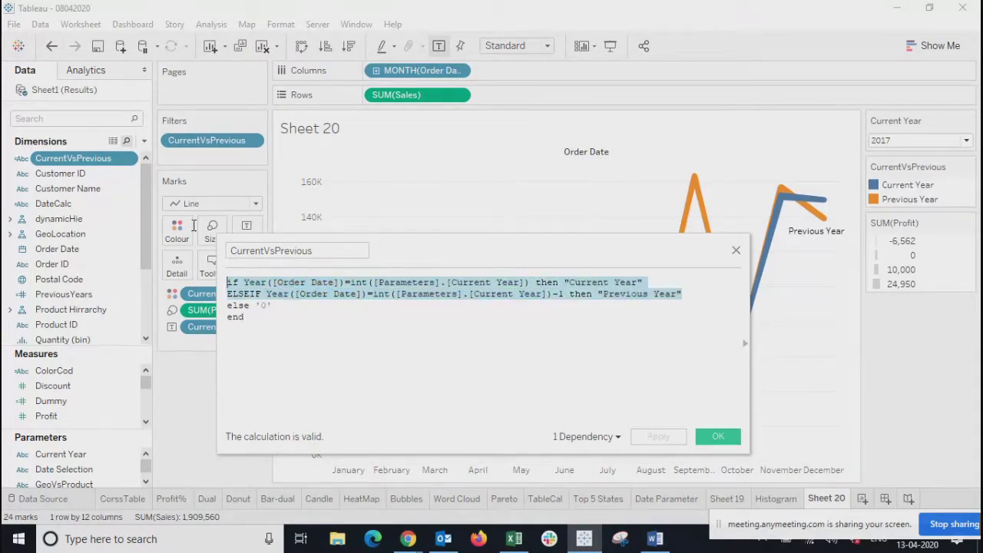
{"action": "left_click", "coordinate": [265, 306]}
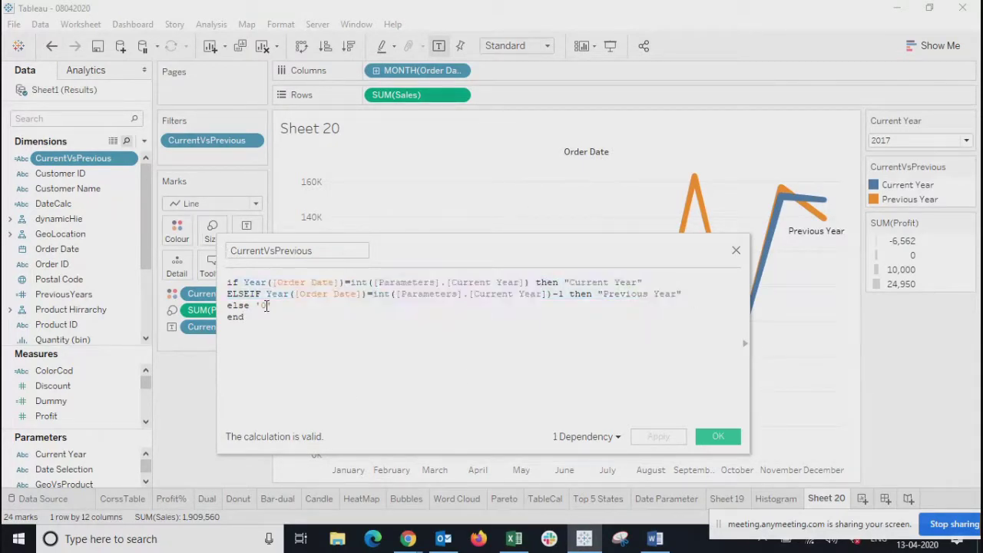
{"action": "left_click", "coordinate": [736, 250]}
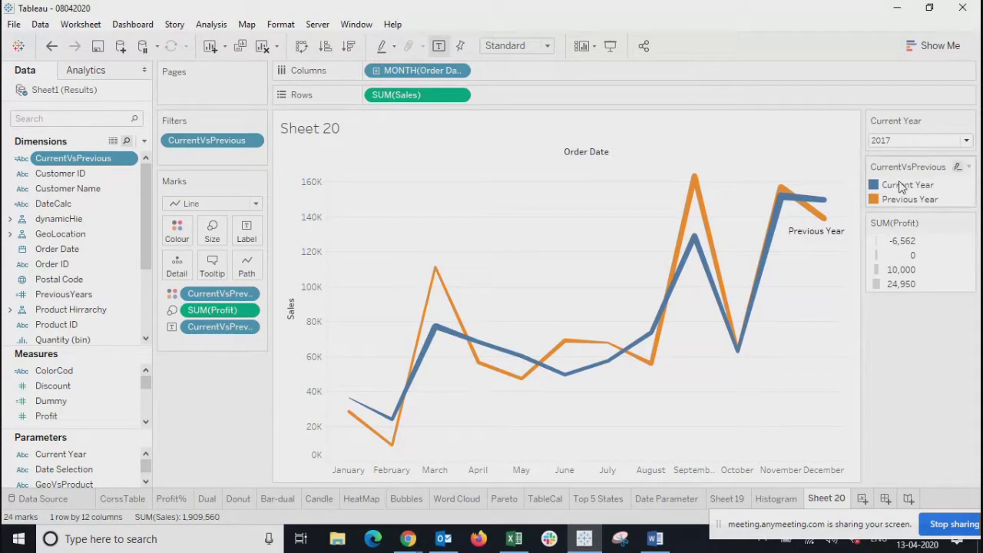
Set the Current Year parameter to 2018 and label the chart lines with the year of Order Date.
{"action": "left_click", "coordinate": [899, 142]}
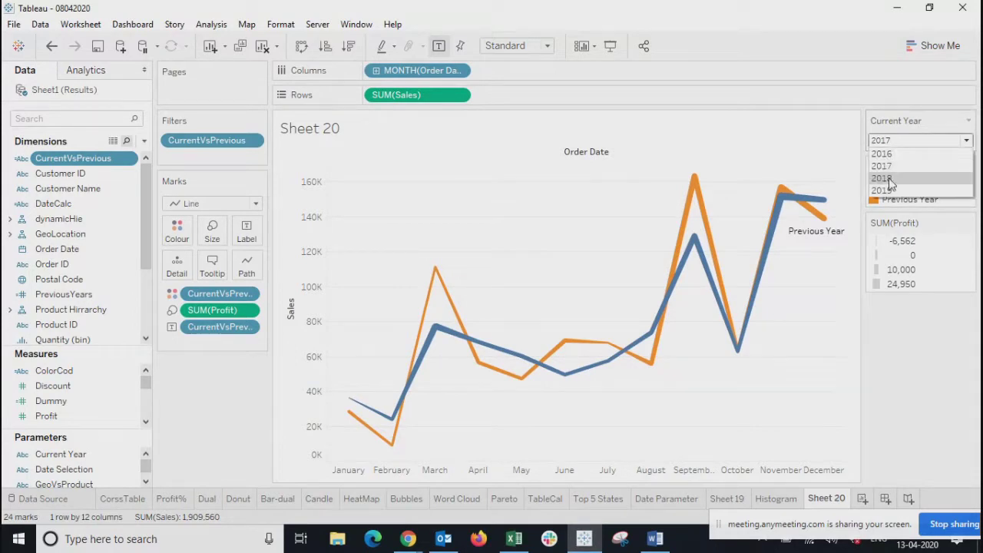
{"action": "left_click", "coordinate": [884, 179]}
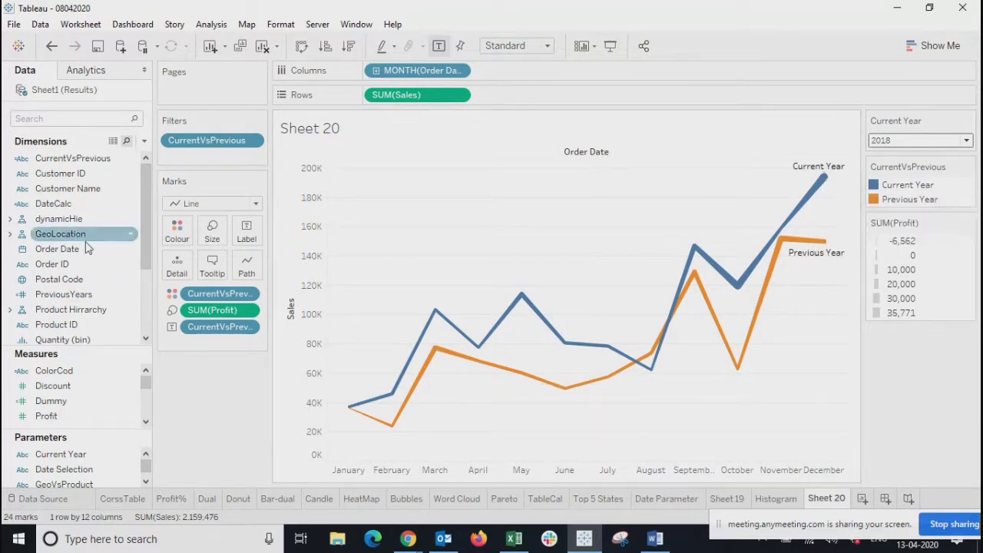
{"action": "mouse_move", "coordinate": [145, 230]}
{"action": "left_mouse_down"}
{"action": "mouse_move", "coordinate": [140, 260]}
{"action": "mouse_move", "coordinate": [140, 222]}
{"action": "left_mouse_up"}
{"action": "left_click_drag", "start_coordinate": [53, 249], "coordinate": [243, 234]}
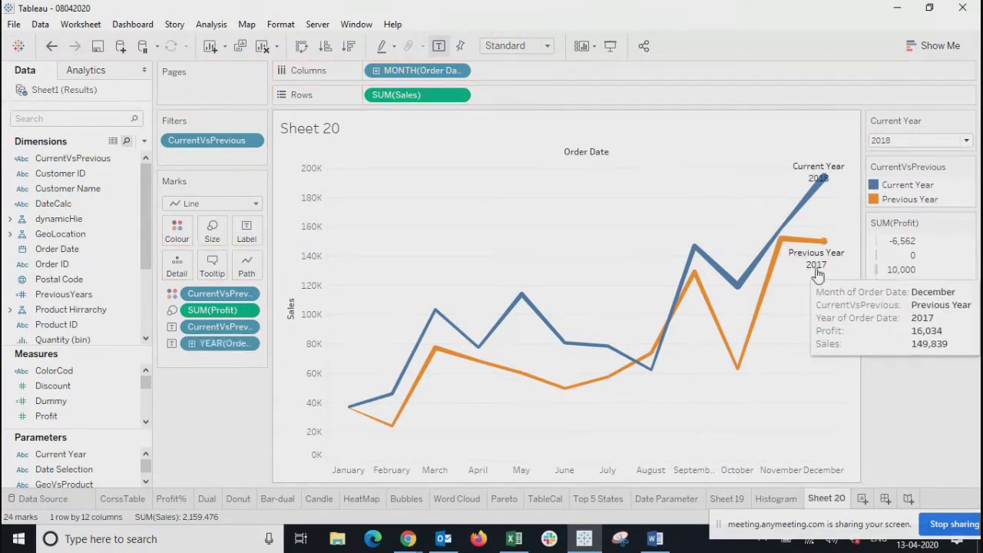
{"action": "mouse_move", "coordinate": [822, 186]}
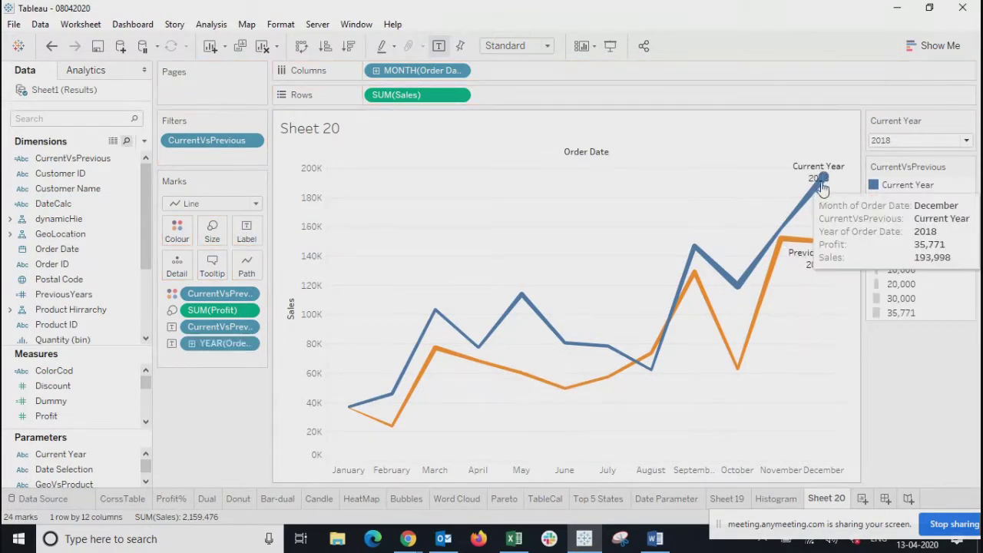
Set Current Year to 2017 and make the CurrentVsPrevious filter include Current Year and Previous Year instead of excluding 0.
{"action": "left_click", "coordinate": [950, 140]}
{"action": "left_click", "coordinate": [882, 166]}
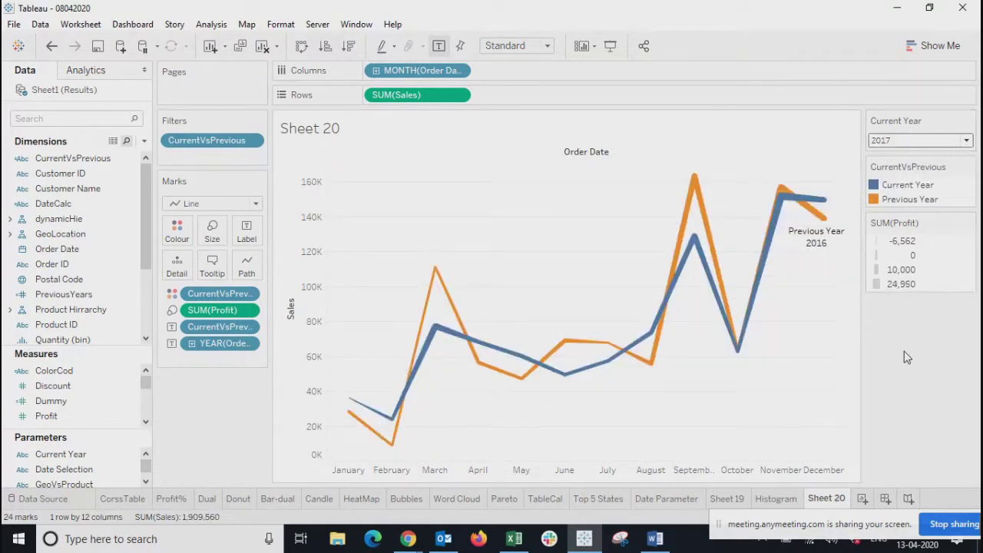
{"action": "left_click", "coordinate": [252, 142]}
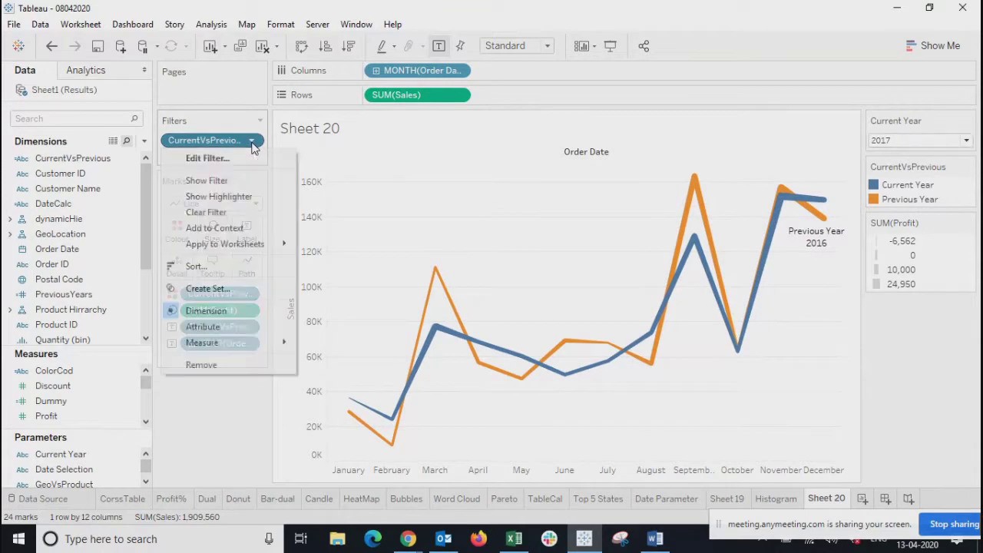
{"action": "left_click", "coordinate": [202, 159]}
{"action": "left_click_drag", "start_coordinate": [488, 75], "coordinate": [461, 89]}
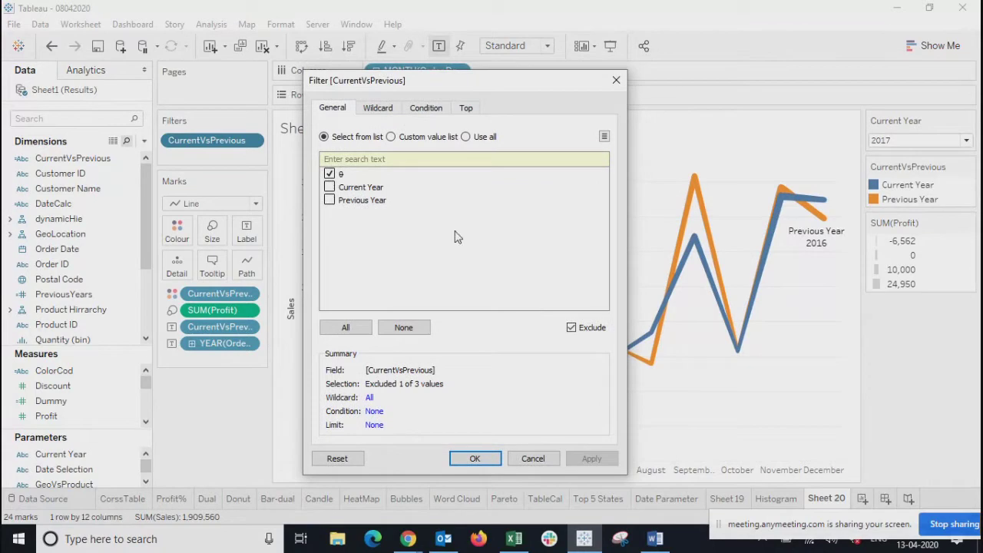
{"action": "left_click", "coordinate": [572, 327]}
{"action": "left_click", "coordinate": [571, 329]}
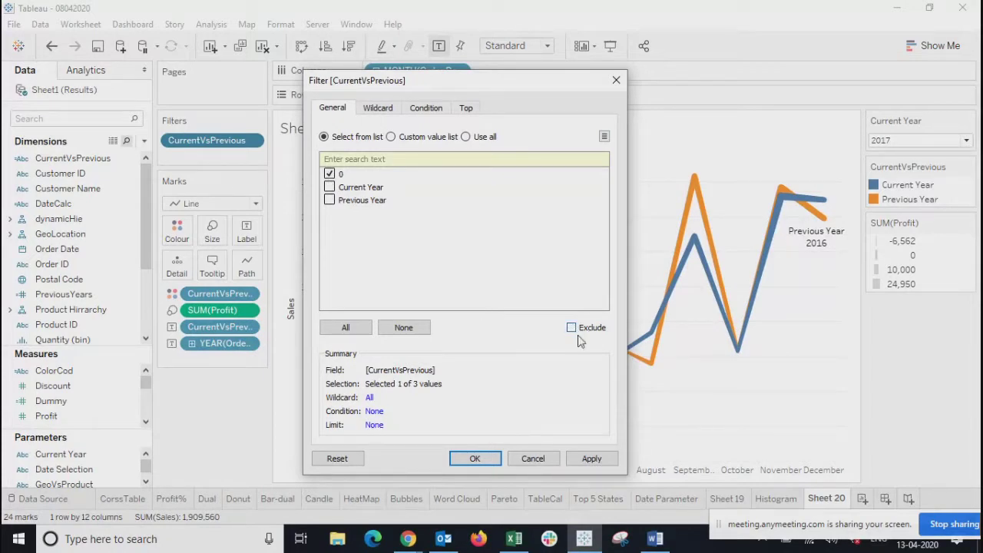
{"action": "left_click", "coordinate": [330, 175]}
{"action": "left_click", "coordinate": [330, 187]}
{"action": "left_click", "coordinate": [329, 200]}
{"action": "left_click", "coordinate": [590, 458]}
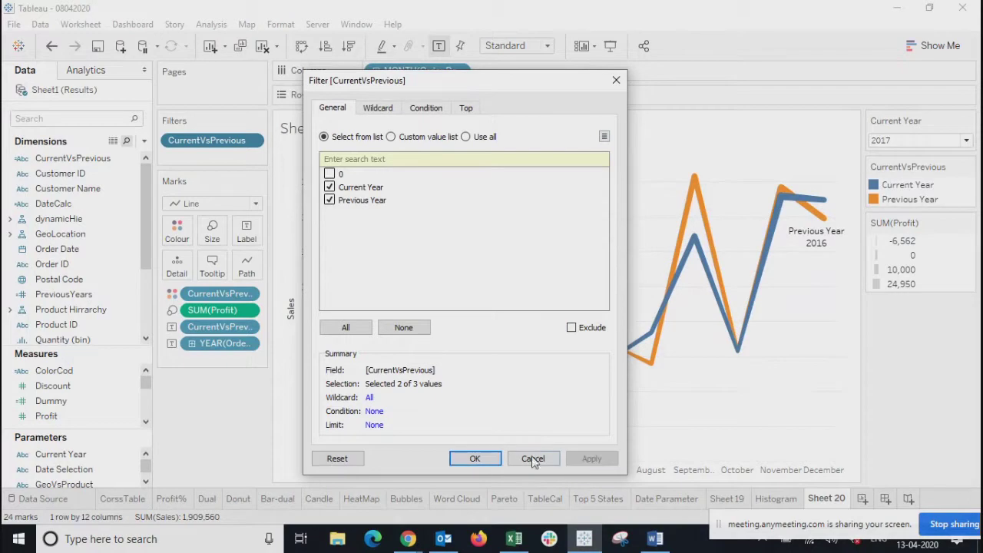
{"action": "left_click", "coordinate": [483, 459]}
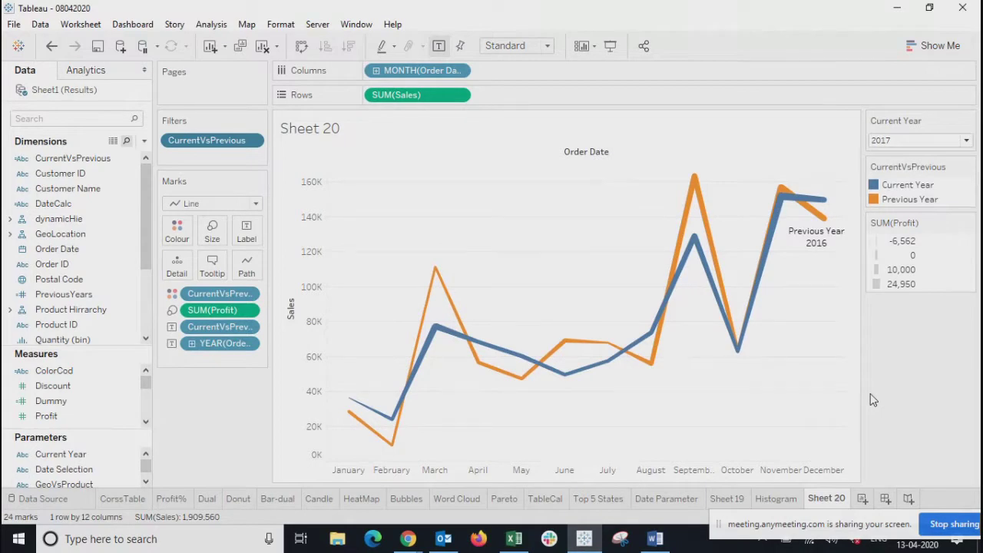
Check the sales chart with Current Year set to 2018, and set the parameter to 2019.
{"action": "left_click", "coordinate": [906, 142]}
{"action": "left_click", "coordinate": [891, 178]}
{"action": "left_click", "coordinate": [904, 146]}
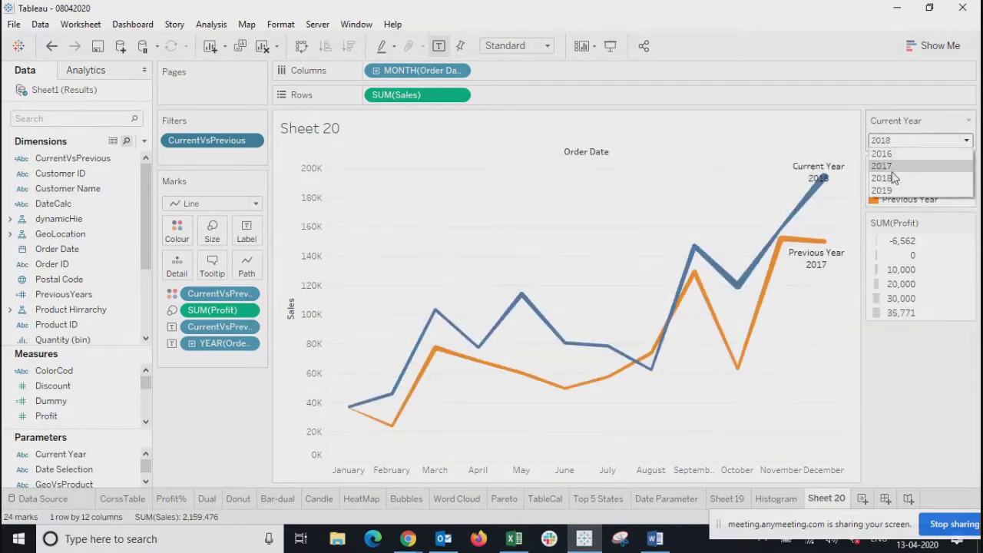
{"action": "left_click", "coordinate": [888, 195]}
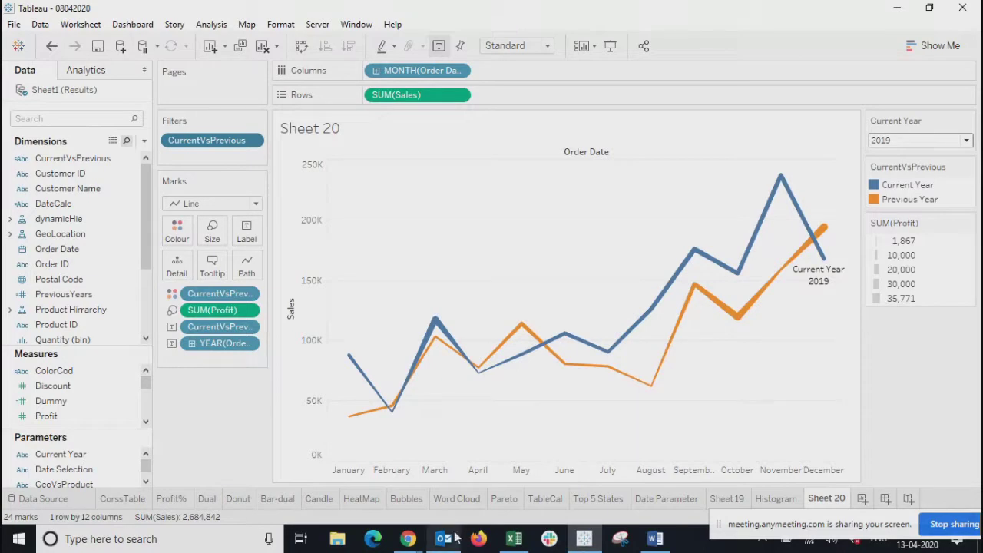
Switch to the Chrome window showing the Tableau training meeting.
{"action": "mouse_move", "coordinate": [408, 539]}
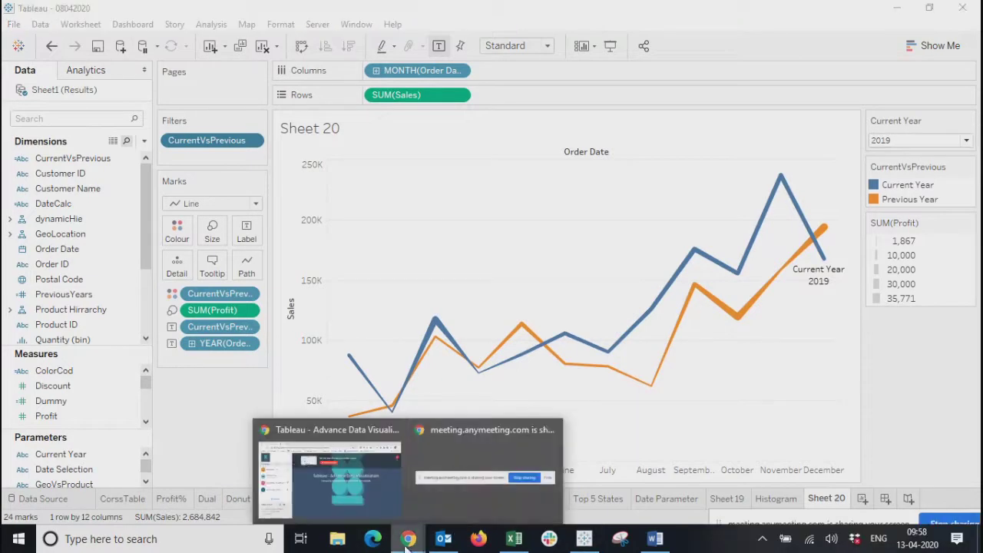
{"action": "left_click", "coordinate": [331, 442]}
{"action": "left_click", "coordinate": [195, 13]}
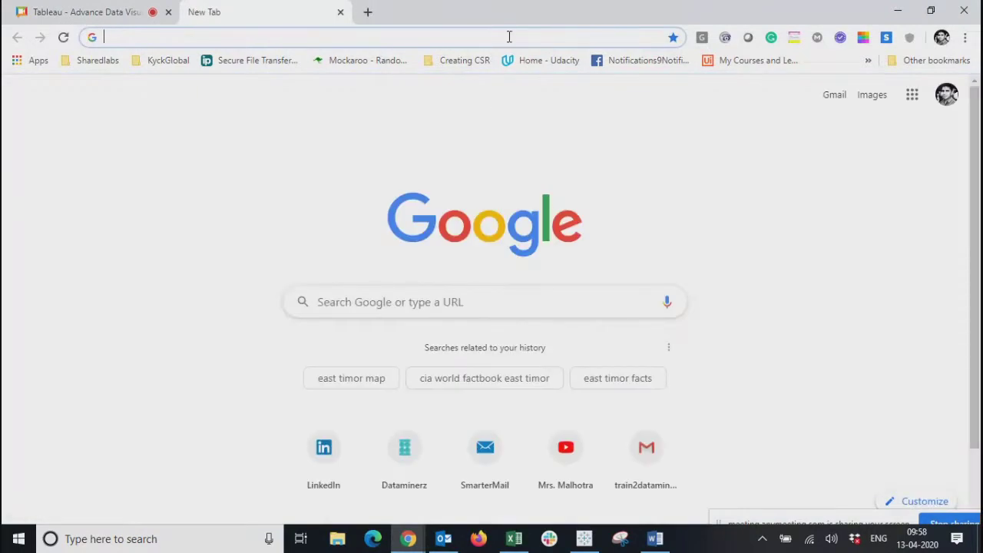
{"action": "type", "text": "Youb"}
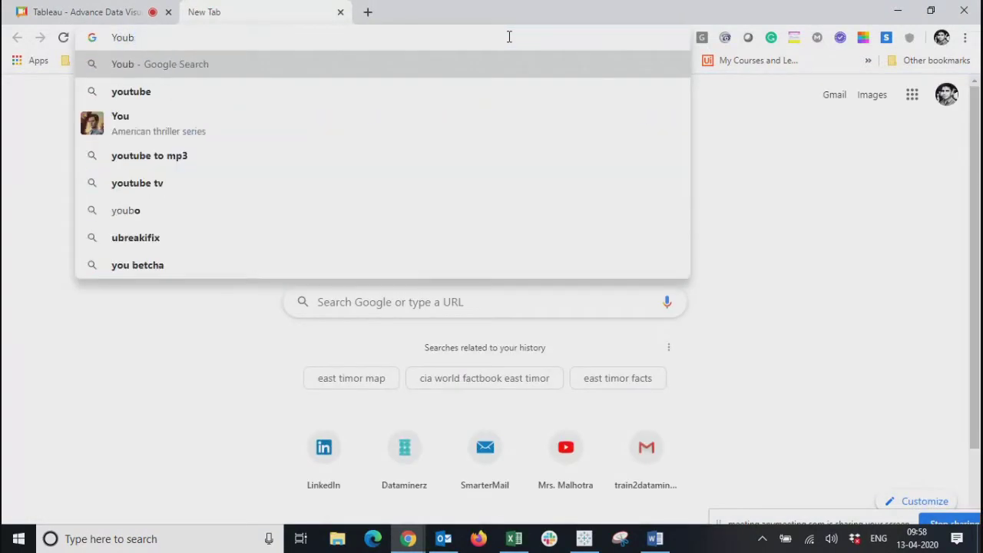
{"action": "key", "text": "BackSpace"}
{"action": "type", "text": "tube.com/watch?v=qyByD2kC8fl"}
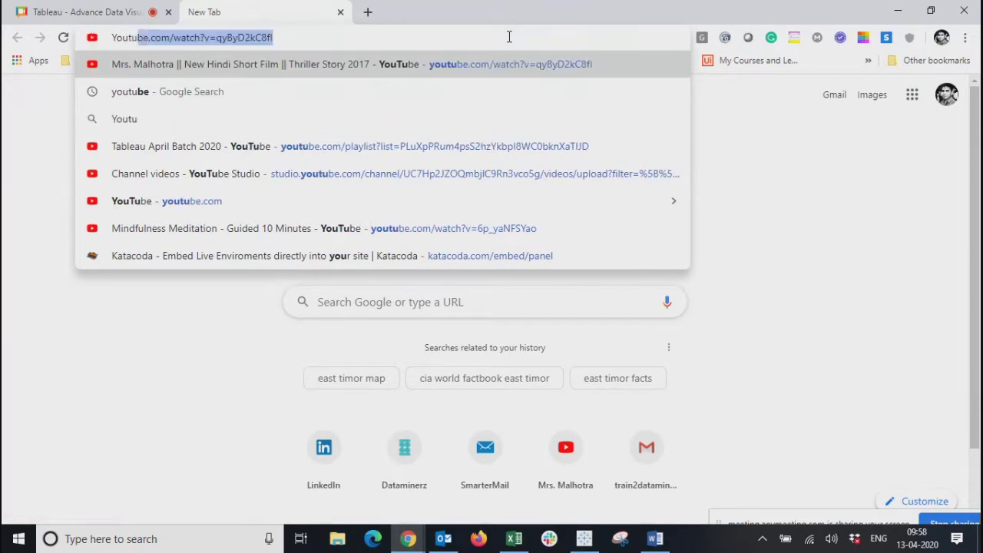
{"action": "key", "text": "Return"}
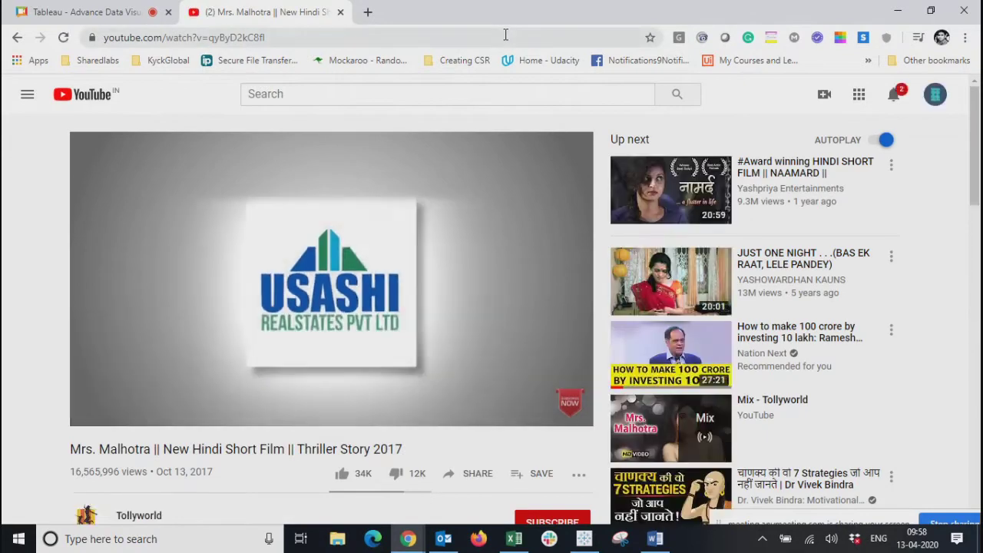
{"action": "left_click", "coordinate": [859, 93]}
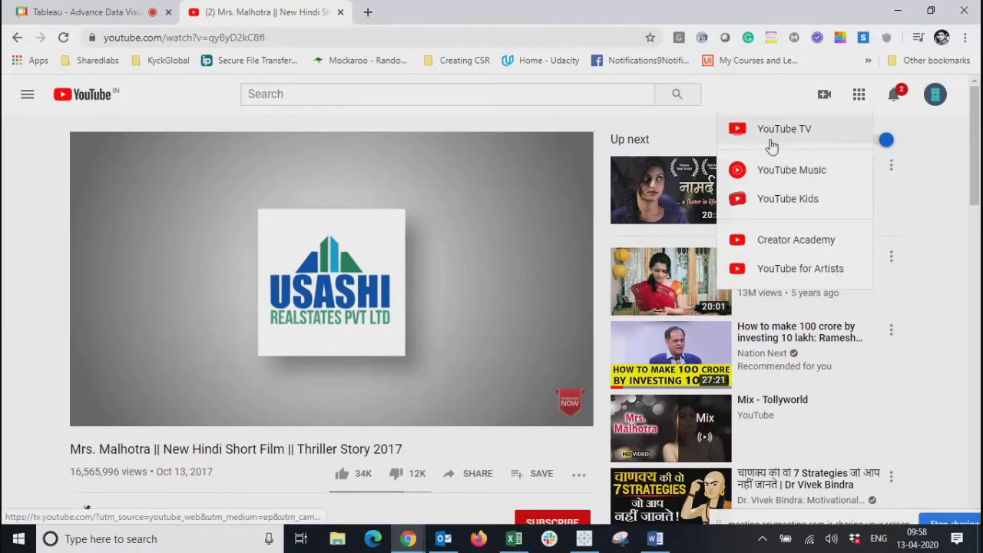
{"action": "left_click", "coordinate": [859, 100]}
{"action": "left_click", "coordinate": [859, 100]}
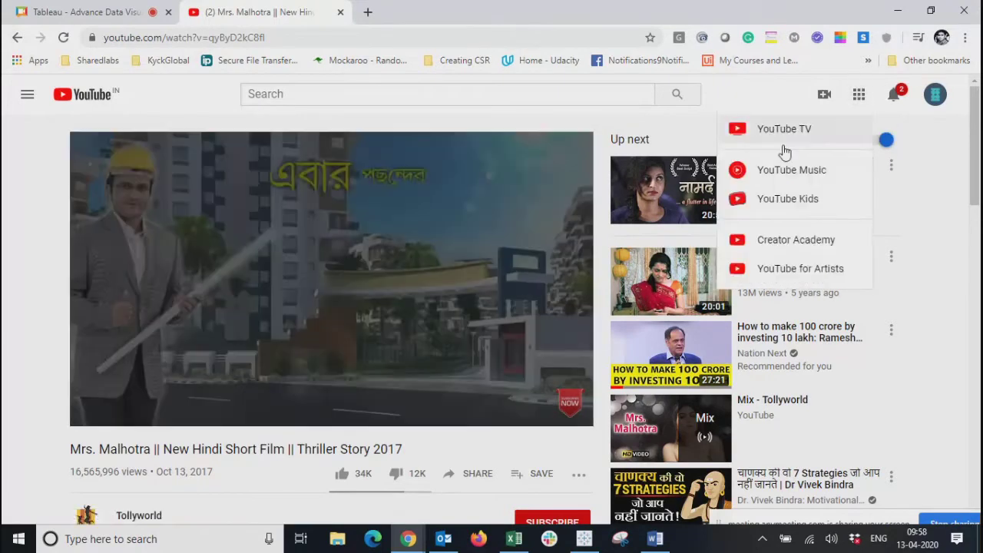
{"action": "left_click", "coordinate": [331, 362]}
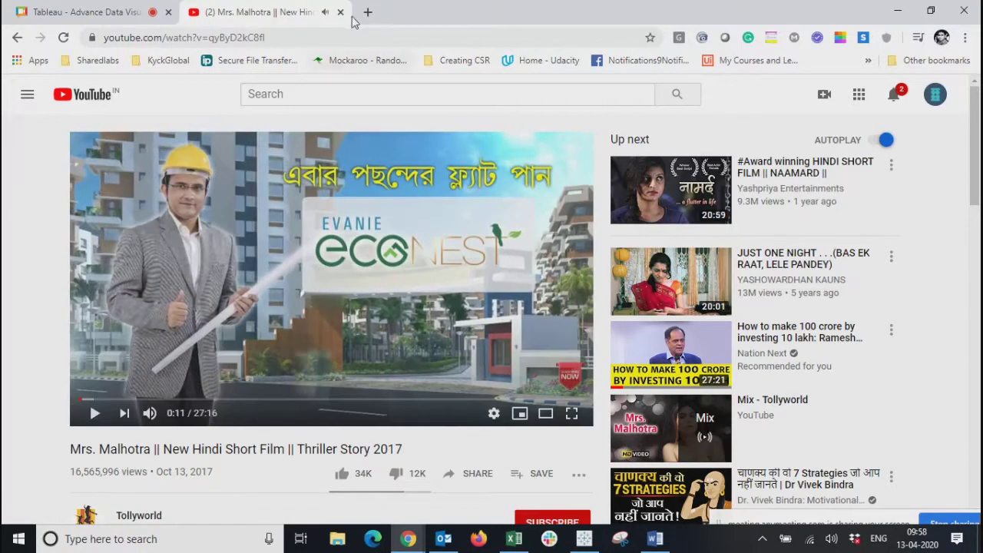
{"action": "left_click", "coordinate": [344, 15]}
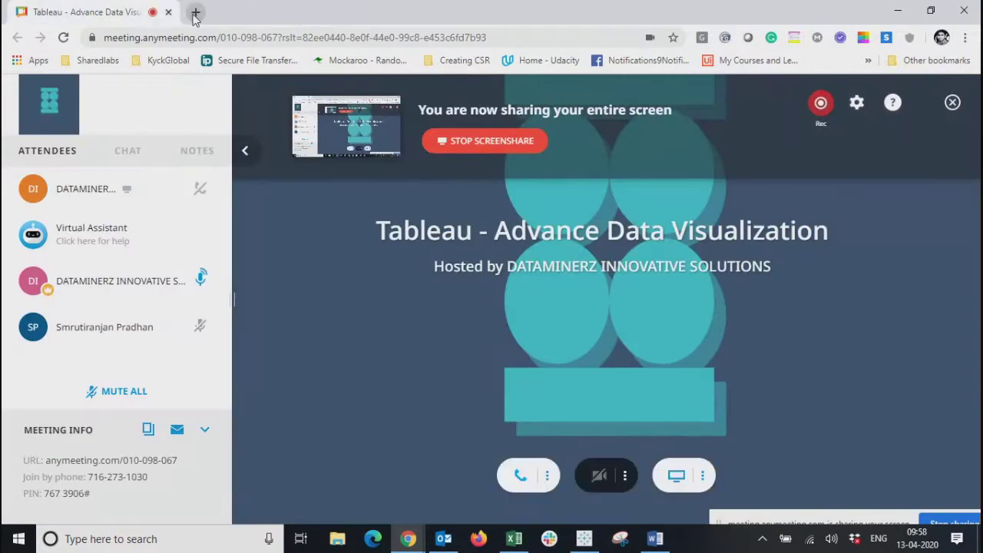
Search Google in a new browser tab for "tableau magic youtube".
{"action": "left_click", "coordinate": [193, 11]}
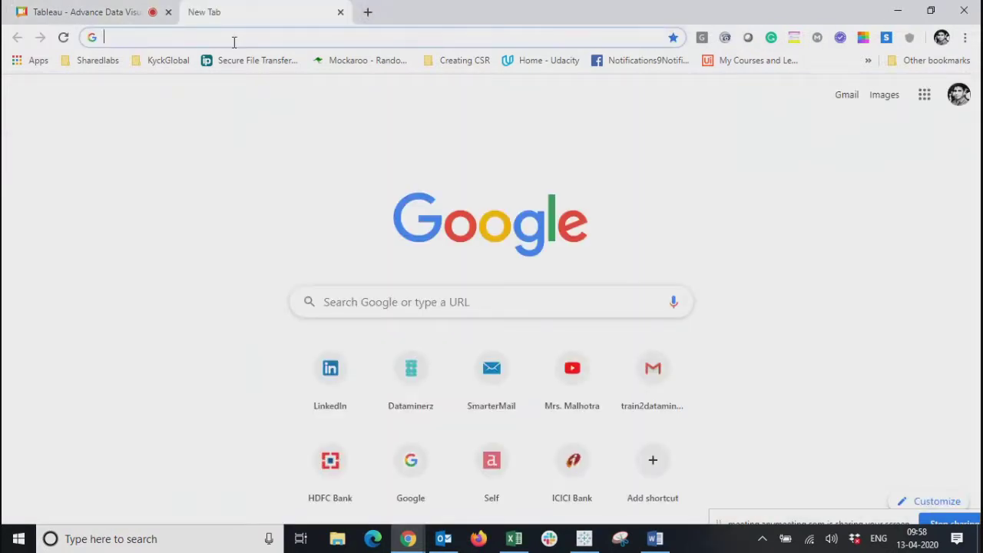
{"action": "type", "text": "tableu"}
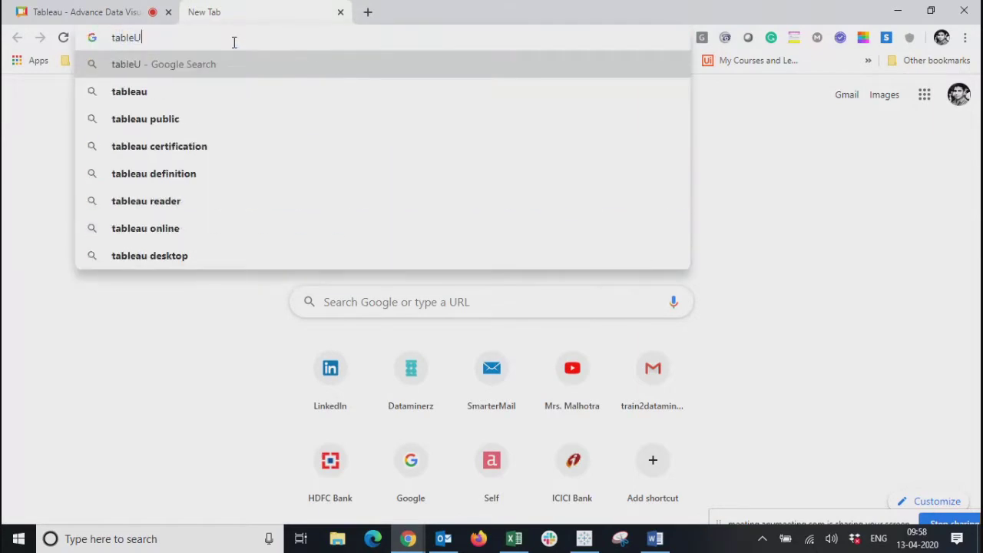
{"action": "key", "text": "BackSpace"}
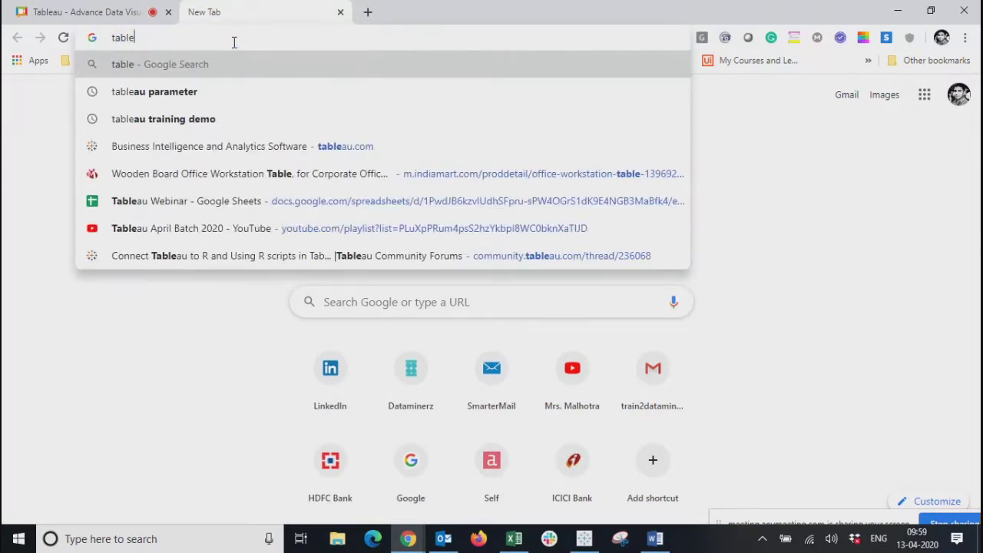
{"action": "type", "text": "all"}
{"action": "key", "text": "BackSpace"}
{"action": "type", "text": "u"}
{"action": "key", "text": "BackSpace"}
{"action": "key", "text": "BackSpace"}
{"action": "type", "text": "au"}
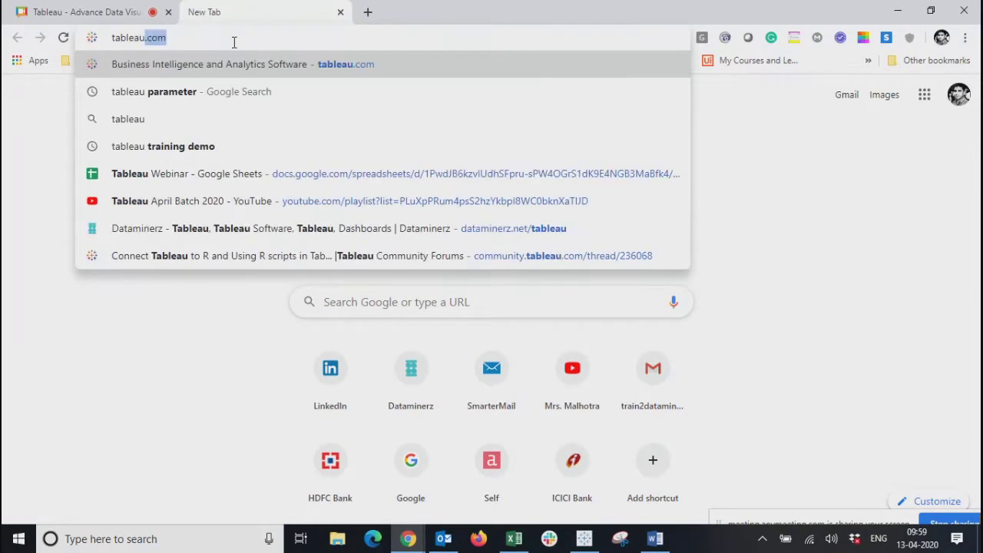
{"action": "type", "text": " magic"}
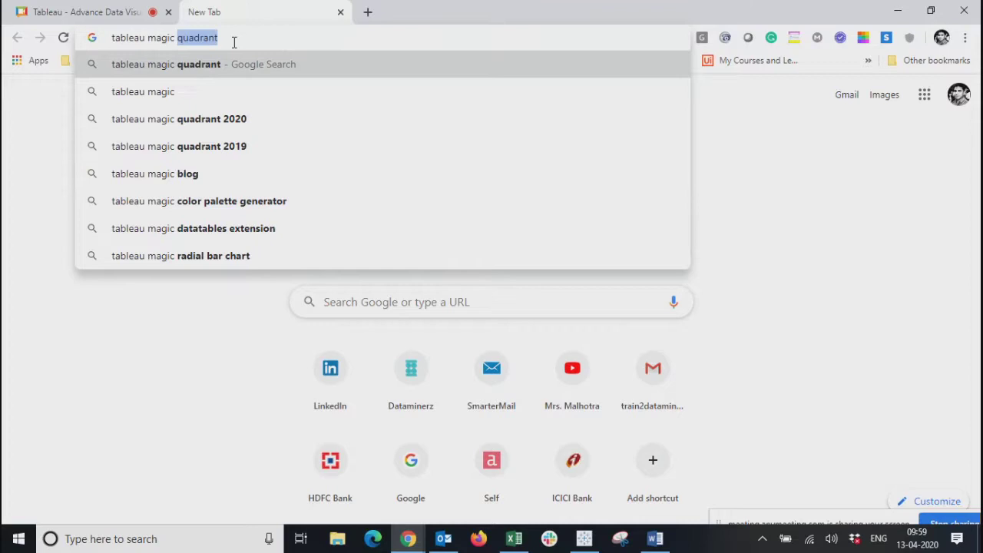
{"action": "type", "text": " youtube"}
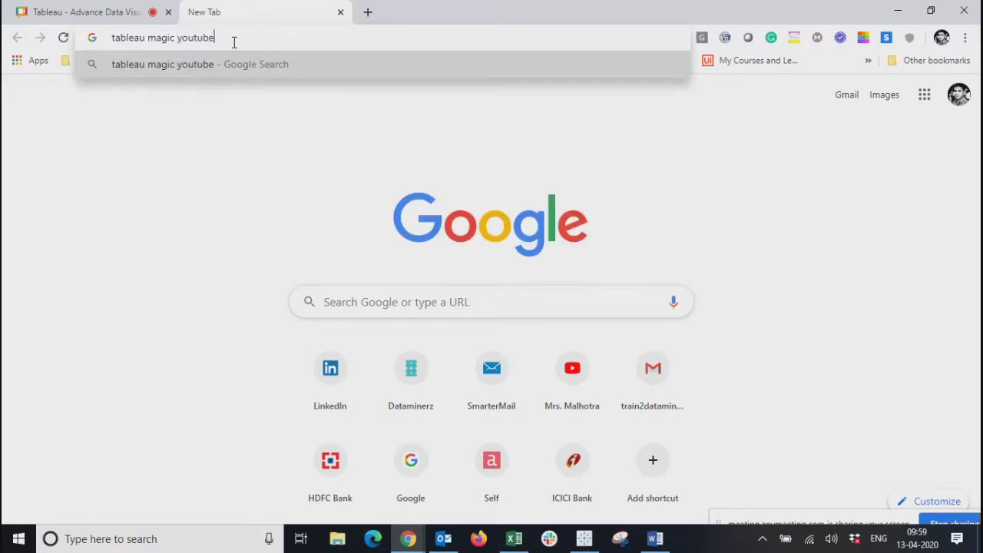
{"action": "key", "text": "Return"}
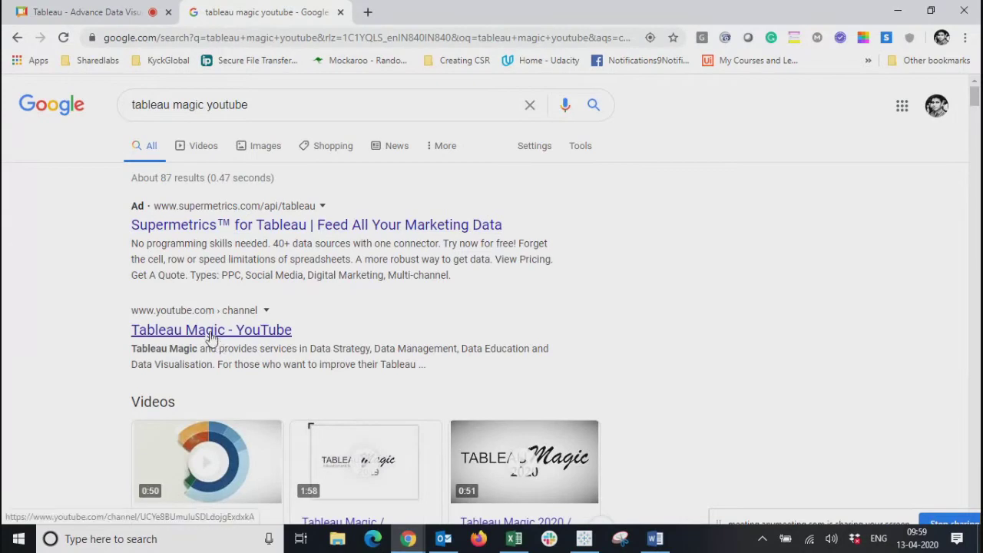
Open the Tableau Magic YouTube channel and play its Tableau With Music playlist with the sound muted.
{"action": "left_click", "coordinate": [211, 332]}
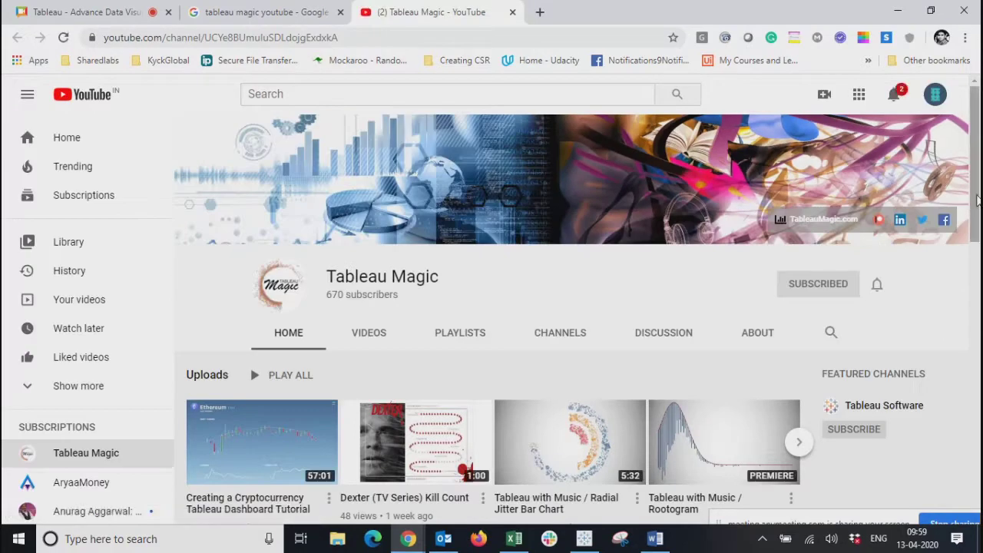
{"action": "scroll", "coordinate": [977, 217], "scroll_direction": "down", "scroll_amount": 1}
{"action": "left_click_drag", "start_coordinate": [977, 217], "coordinate": [978, 388]}
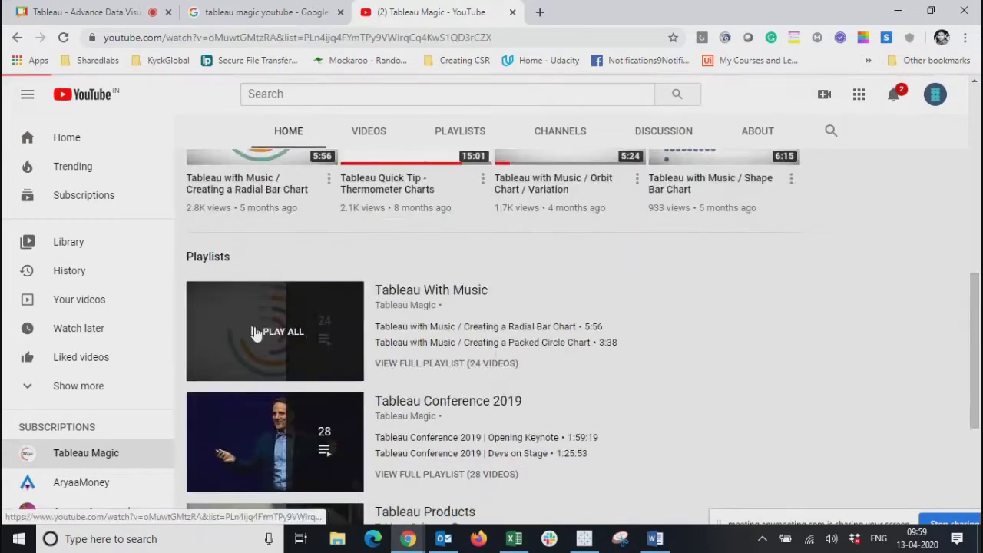
{"action": "left_click", "coordinate": [255, 329]}
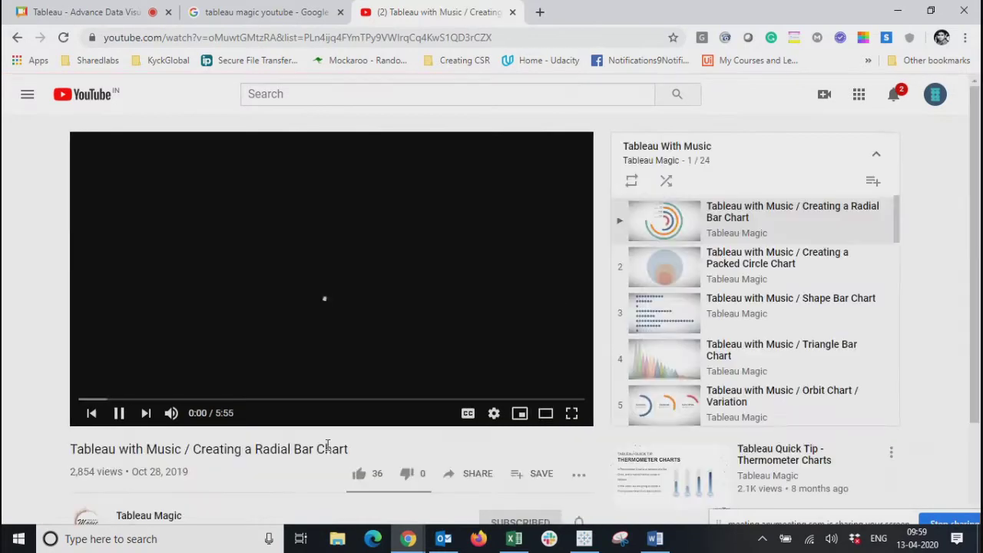
{"action": "left_click", "coordinate": [172, 412]}
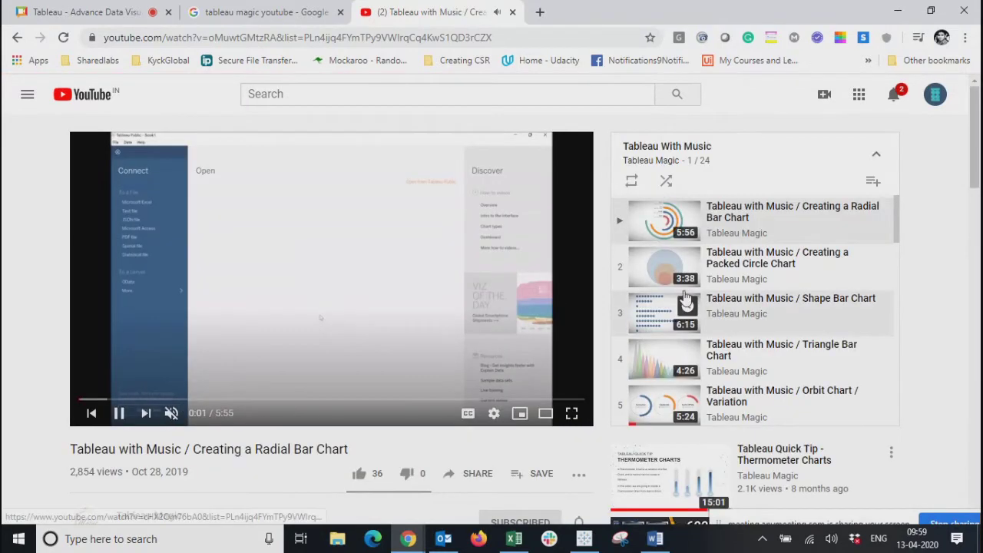
Skip the Creating a Radial Bar Chart video ahead to about 5:20.
{"action": "right_click", "coordinate": [422, 406]}
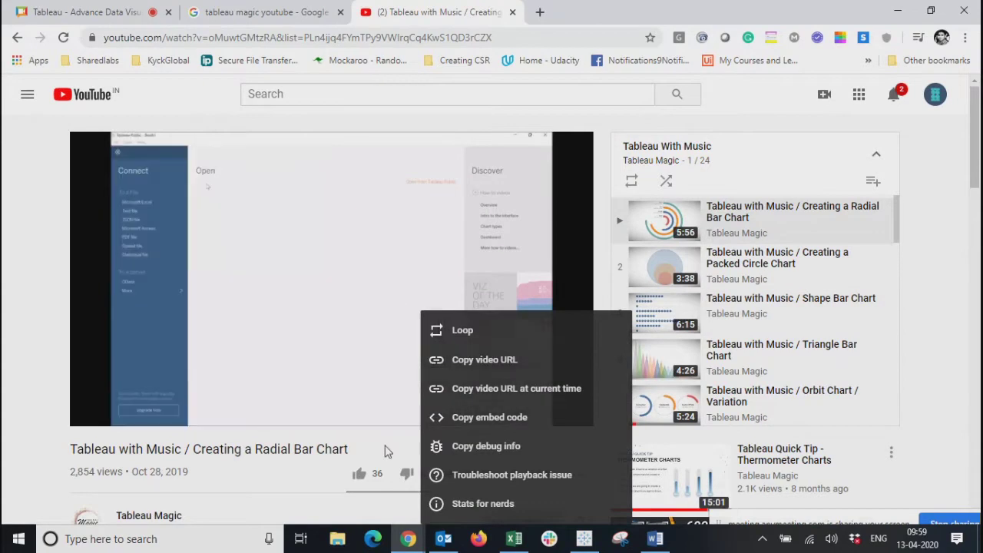
{"action": "left_click", "coordinate": [404, 441]}
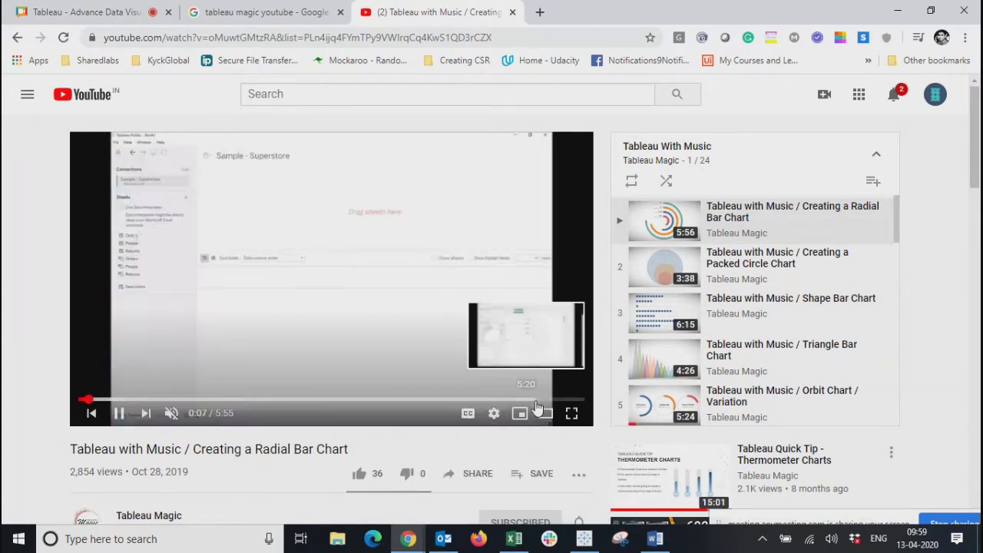
{"action": "left_click", "coordinate": [537, 400]}
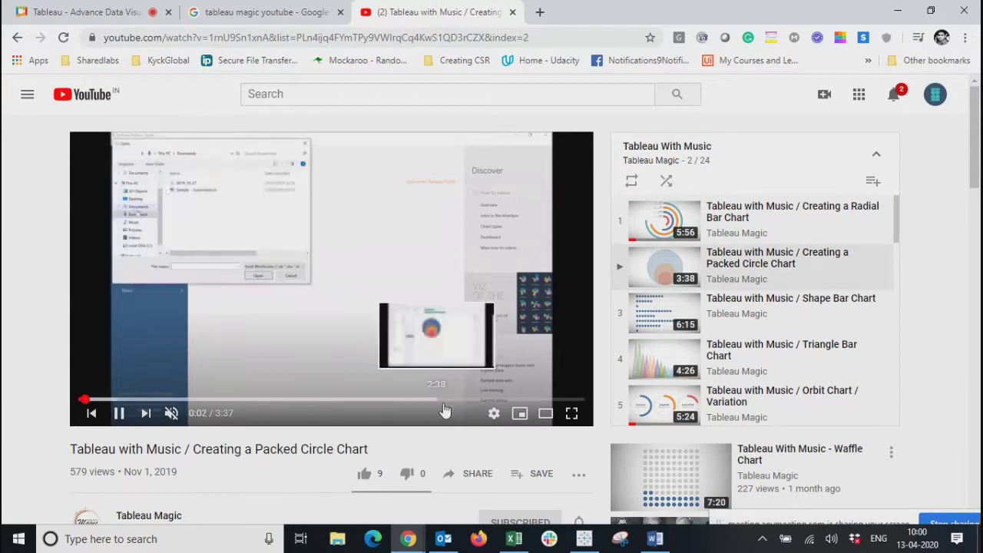
Replay the Creating a Radial Bar Chart video, pause it, and examine the radial chart at points between 4:45 and 5:40.
{"action": "left_click", "coordinate": [651, 228]}
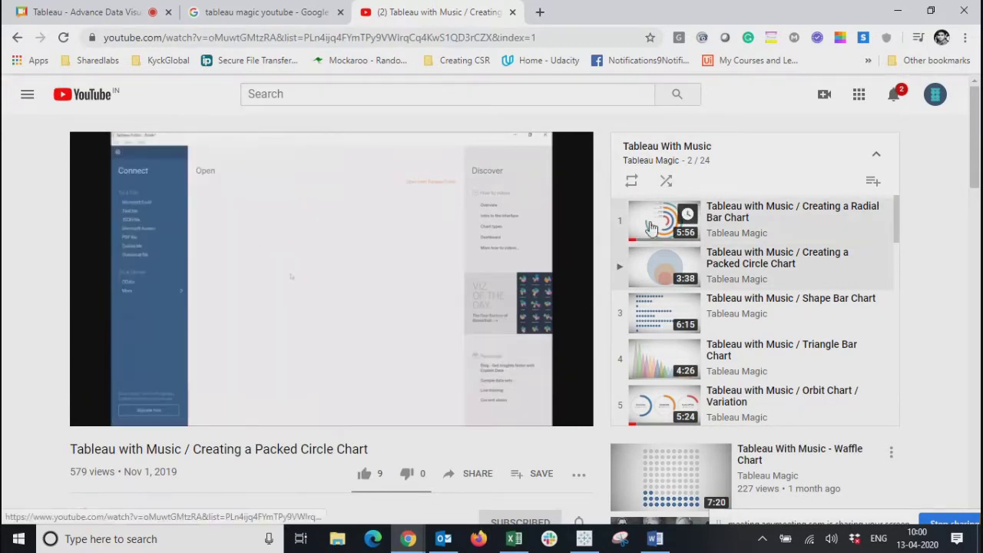
{"action": "left_click", "coordinate": [486, 400]}
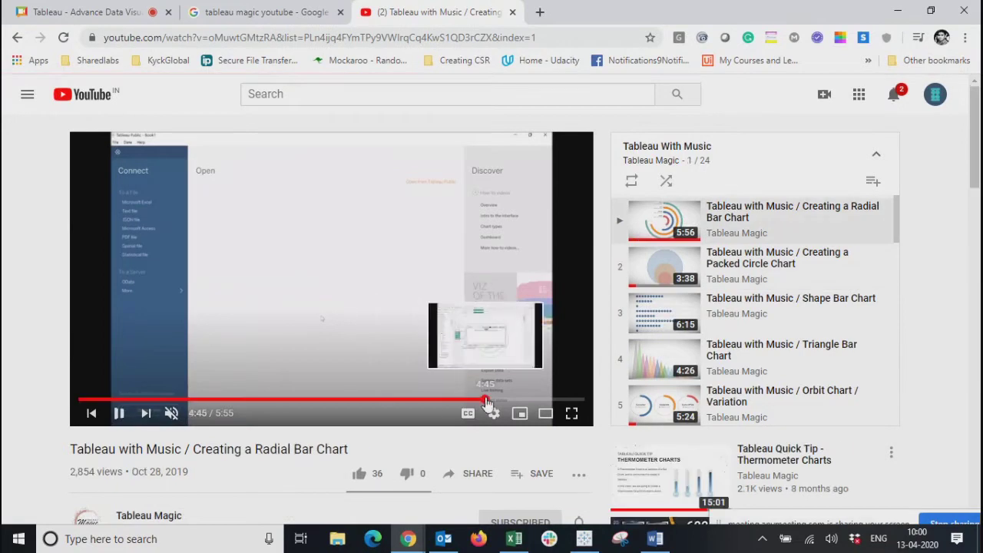
{"action": "left_click", "coordinate": [119, 413]}
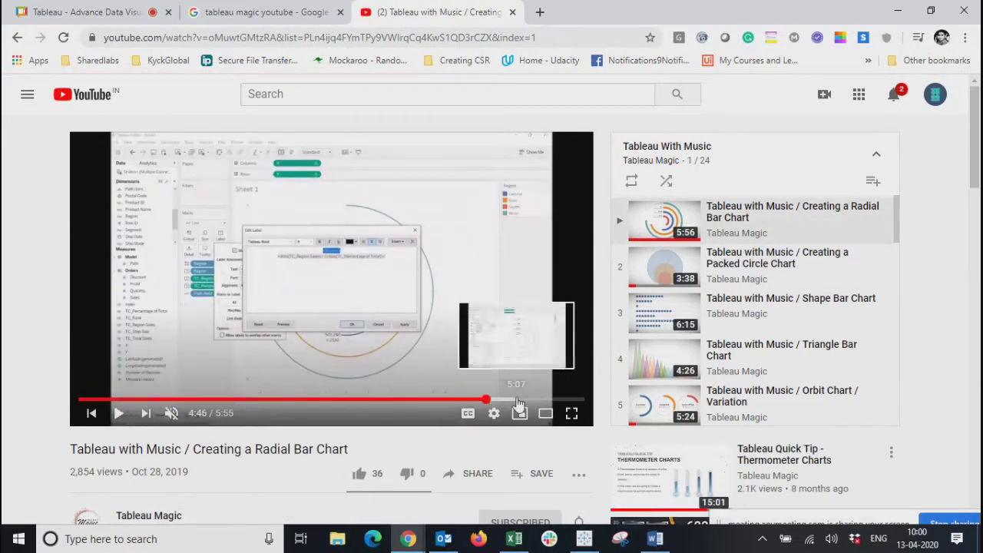
{"action": "left_click", "coordinate": [551, 400]}
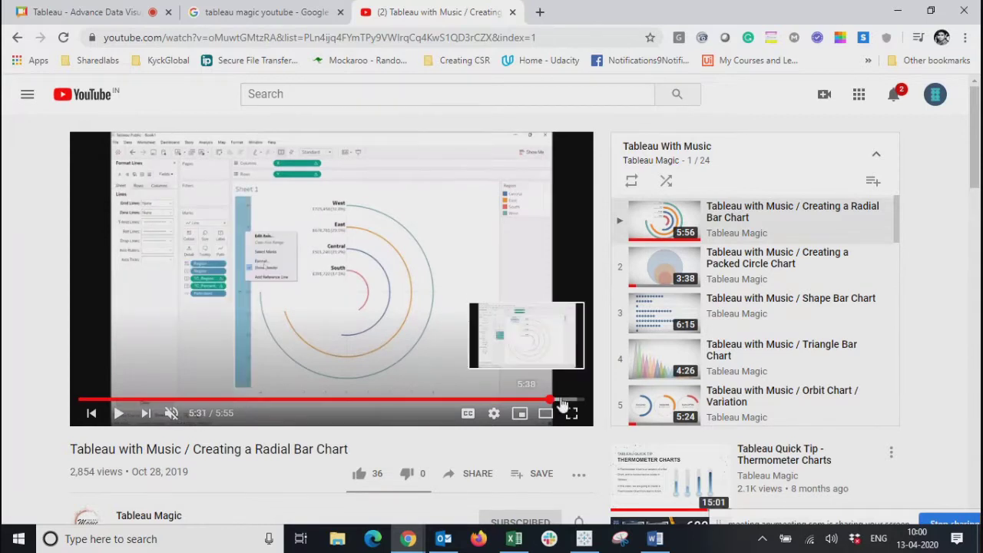
{"action": "left_click", "coordinate": [563, 399]}
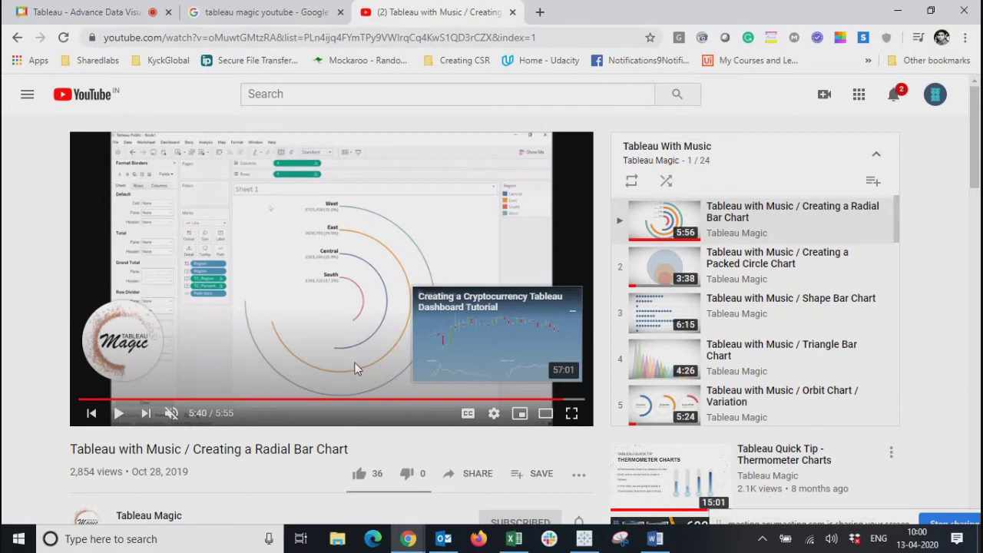
{"action": "left_click", "coordinate": [537, 399]}
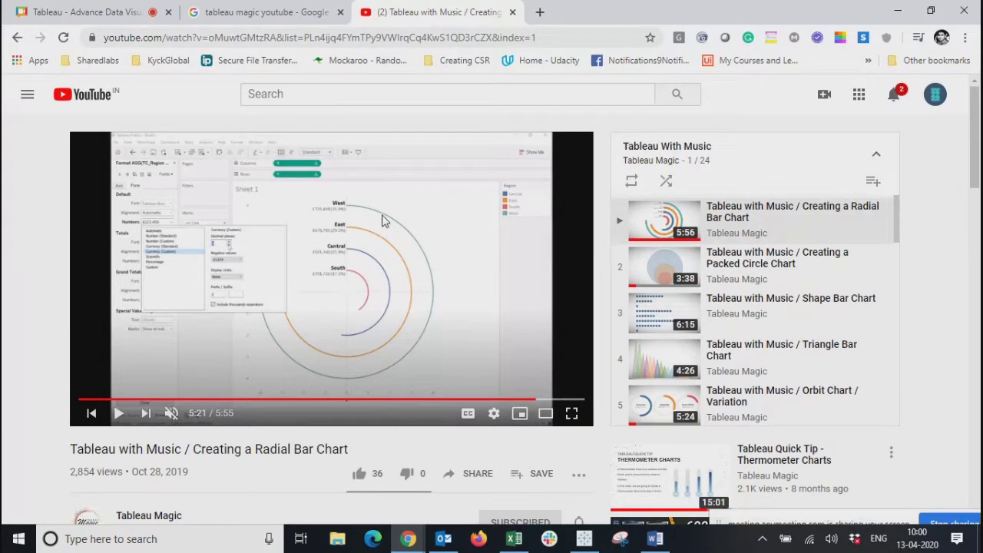
Examine the data preparation in the first minute of the radial bar chart video, and skip to the chart-building part past its midpoint.
{"action": "left_click", "coordinate": [125, 400]}
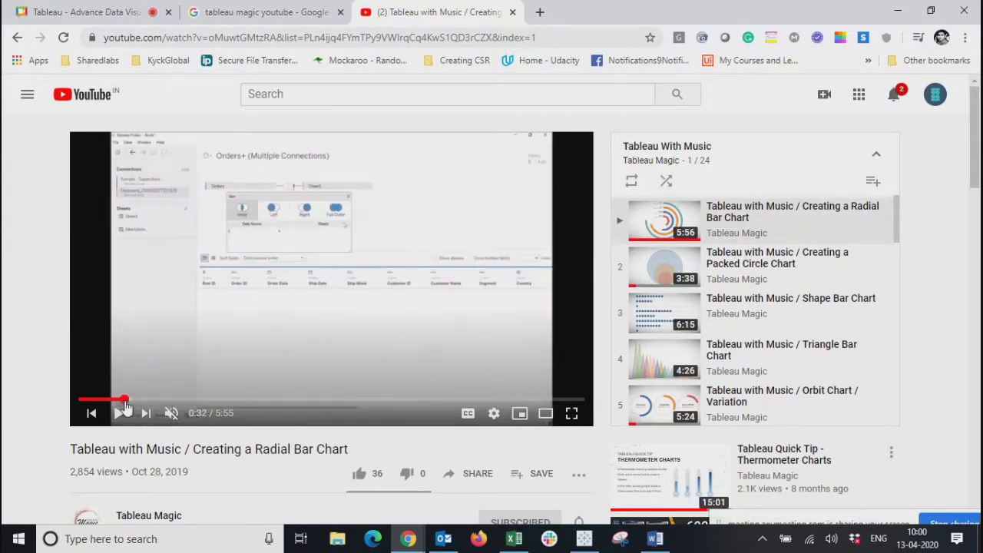
{"action": "key", "text": "Left"}
{"action": "key", "text": "Left"}
{"action": "key", "text": "Left"}
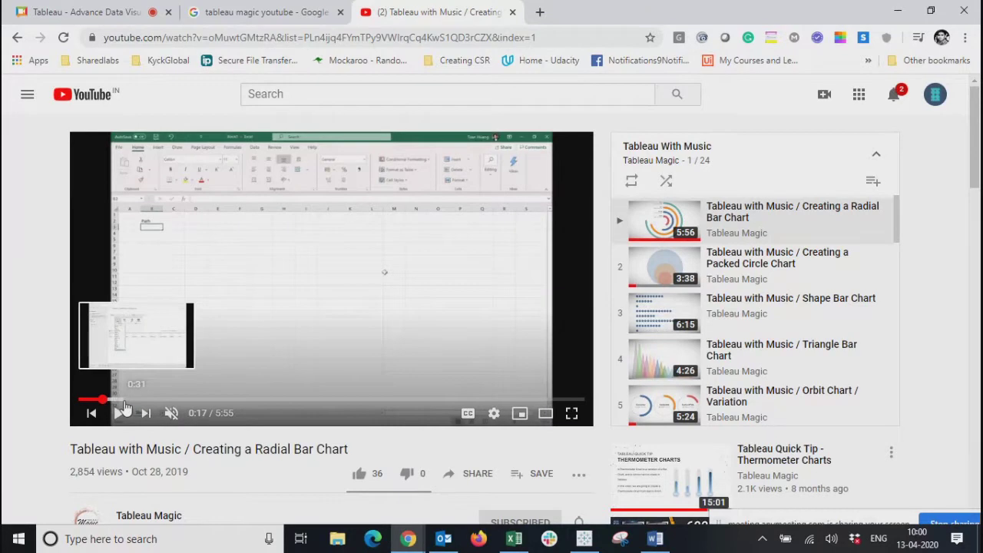
{"action": "left_click", "coordinate": [124, 400]}
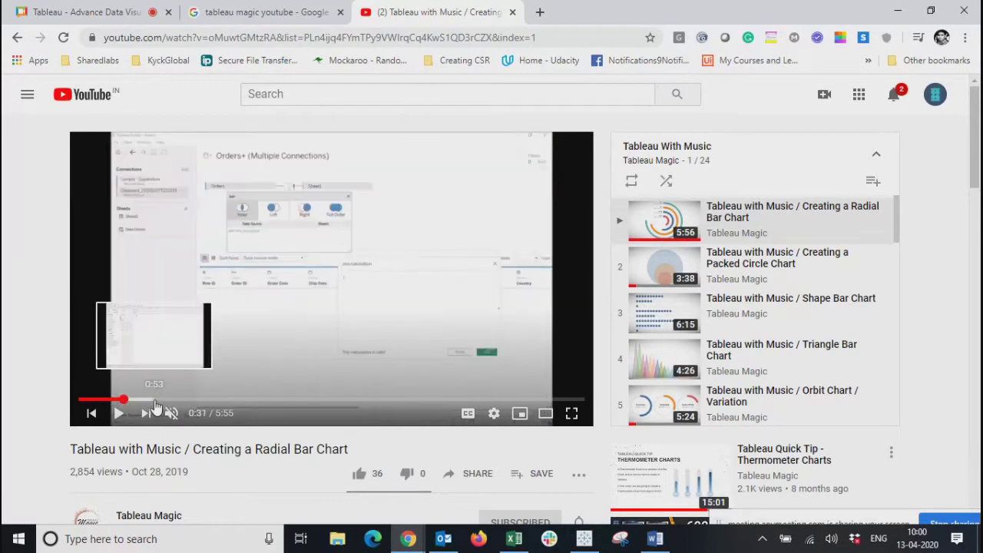
{"action": "left_click", "coordinate": [154, 400]}
{"action": "left_click", "coordinate": [262, 310]}
{"action": "left_click_drag", "start_coordinate": [143, 401], "coordinate": [110, 401]}
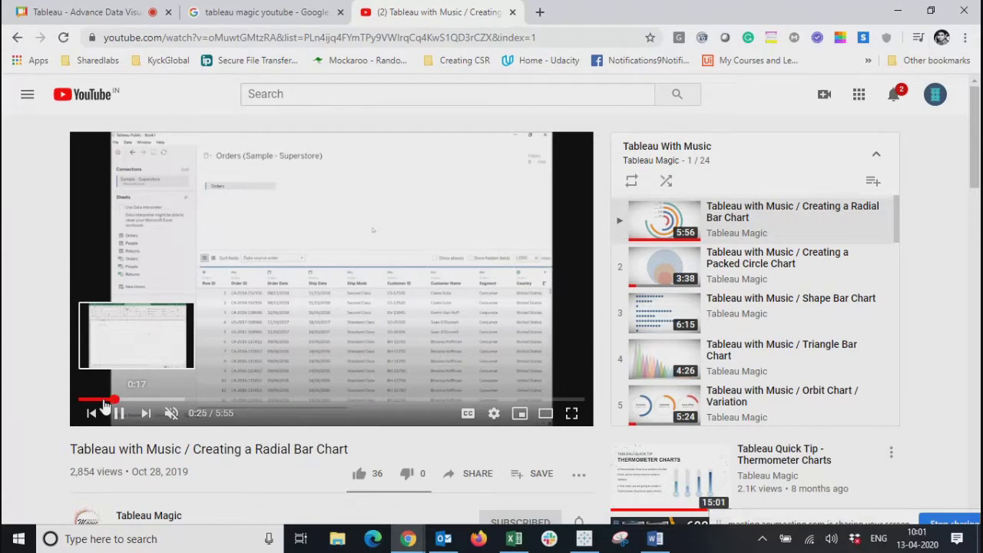
{"action": "left_click", "coordinate": [104, 400]}
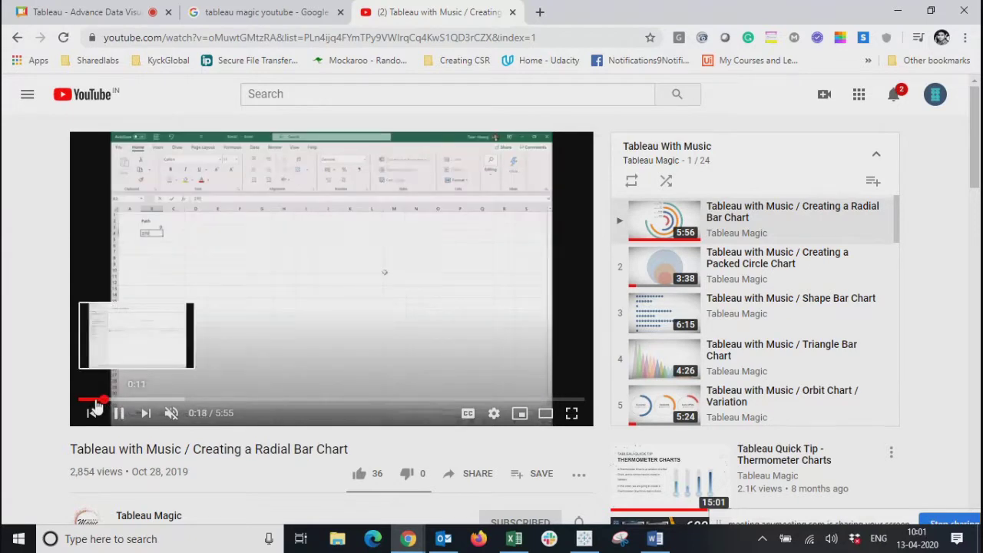
{"action": "left_click", "coordinate": [91, 400]}
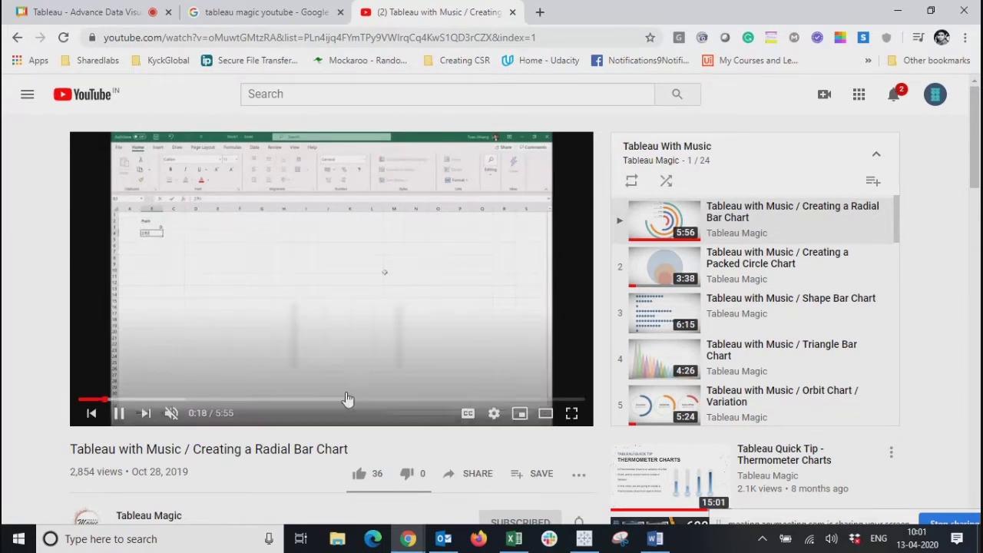
{"action": "left_click", "coordinate": [376, 400]}
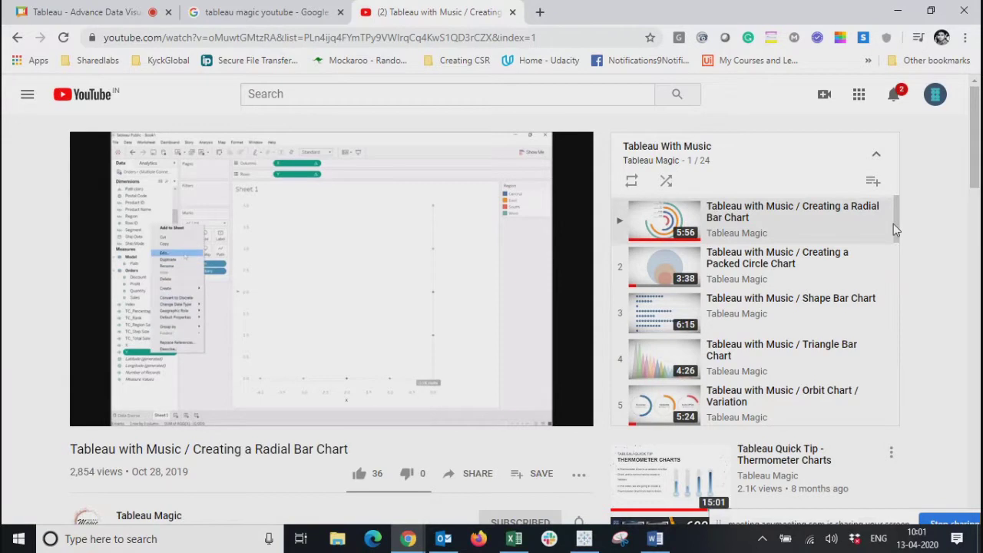
Play the Calendar Circle Chart video from the playlist and skip past 2:35 to view the circular chart.
{"action": "left_click_drag", "start_coordinate": [894, 228], "coordinate": [904, 298]}
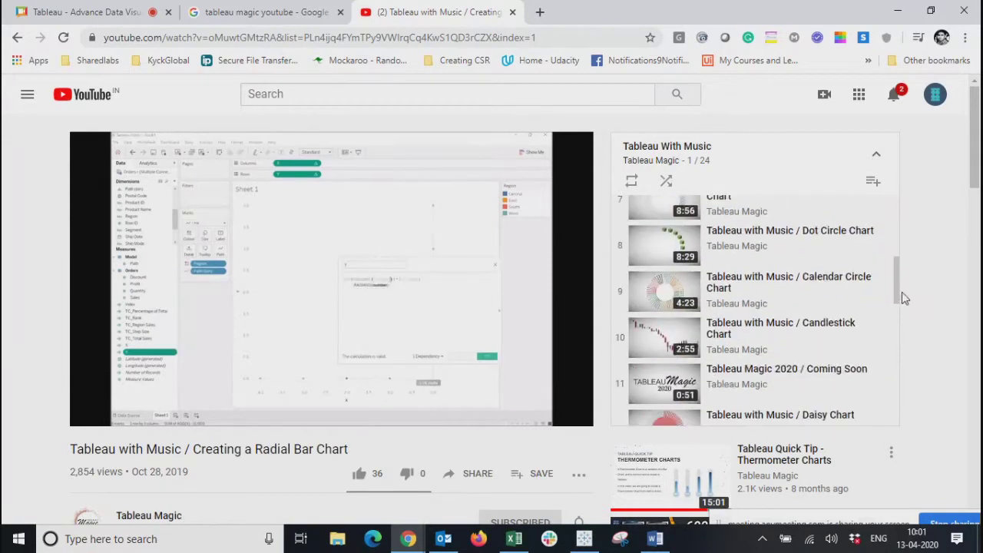
{"action": "left_click", "coordinate": [656, 296]}
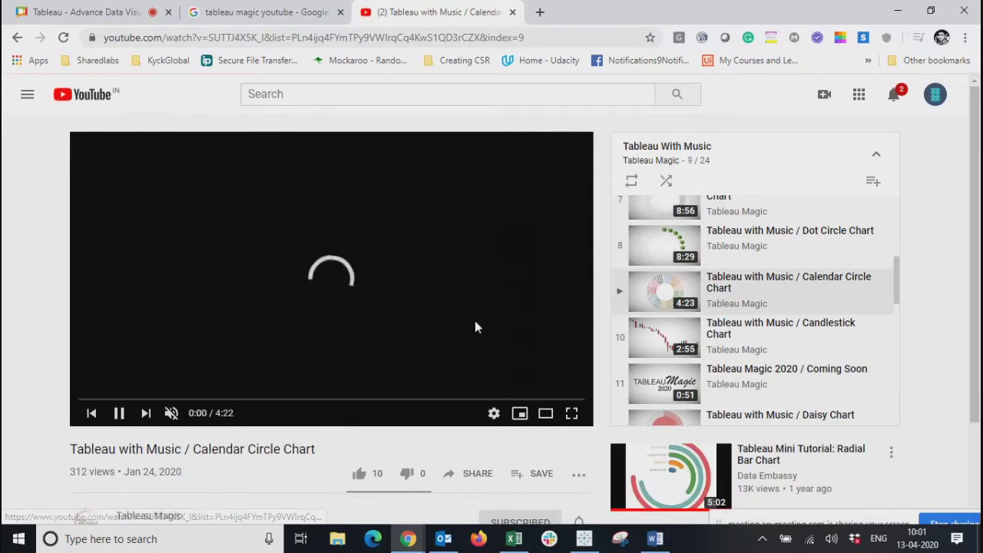
{"action": "right_click", "coordinate": [401, 404]}
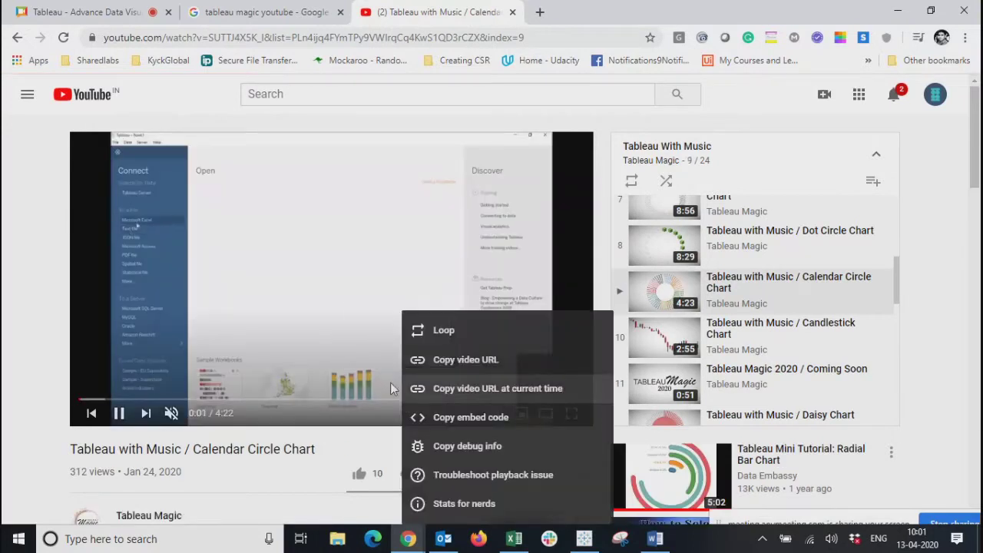
{"action": "left_click", "coordinate": [378, 405]}
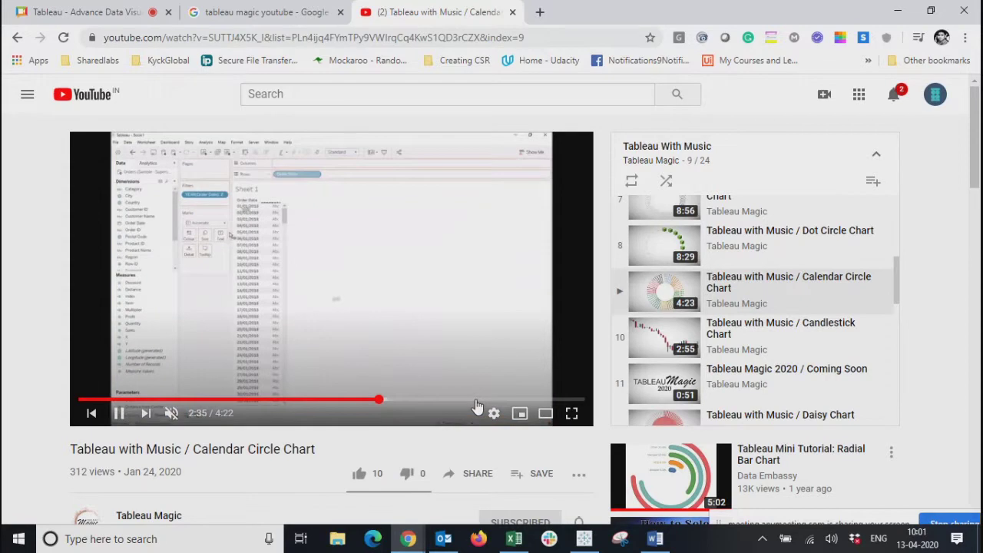
{"action": "left_click", "coordinate": [476, 400]}
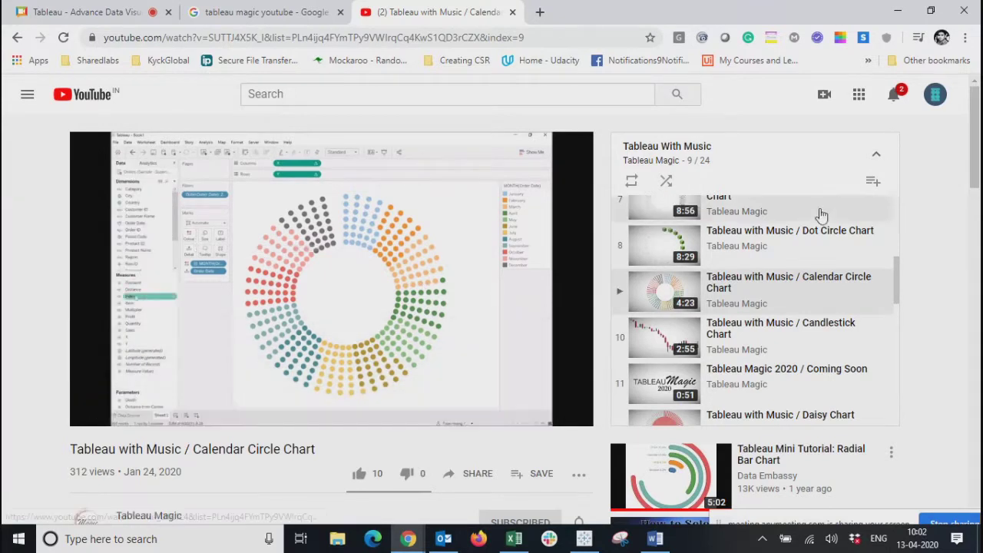
Play the Square Bump Chart video from the playlist and skip ahead to 4:26.
{"action": "left_click_drag", "start_coordinate": [899, 281], "coordinate": [901, 365]}
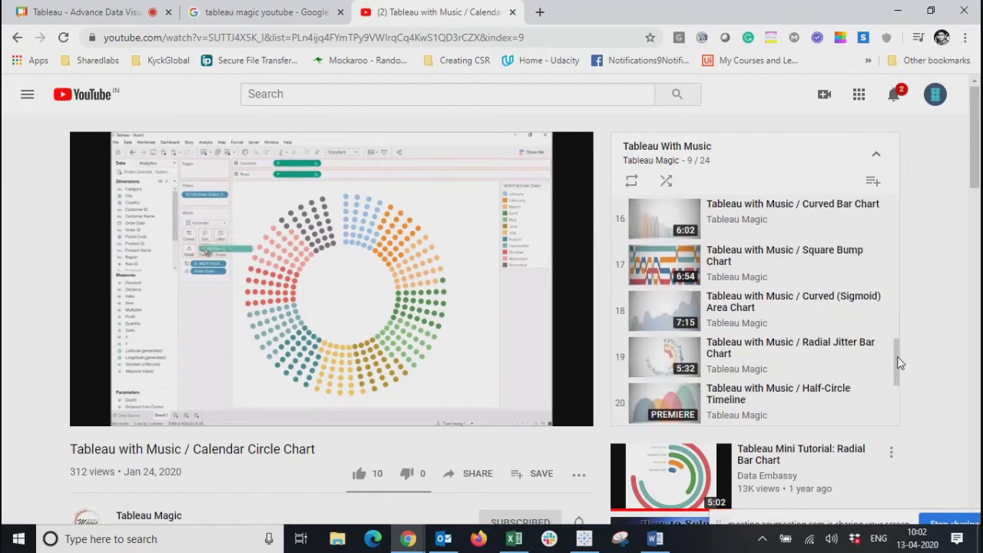
{"action": "left_click", "coordinate": [646, 261]}
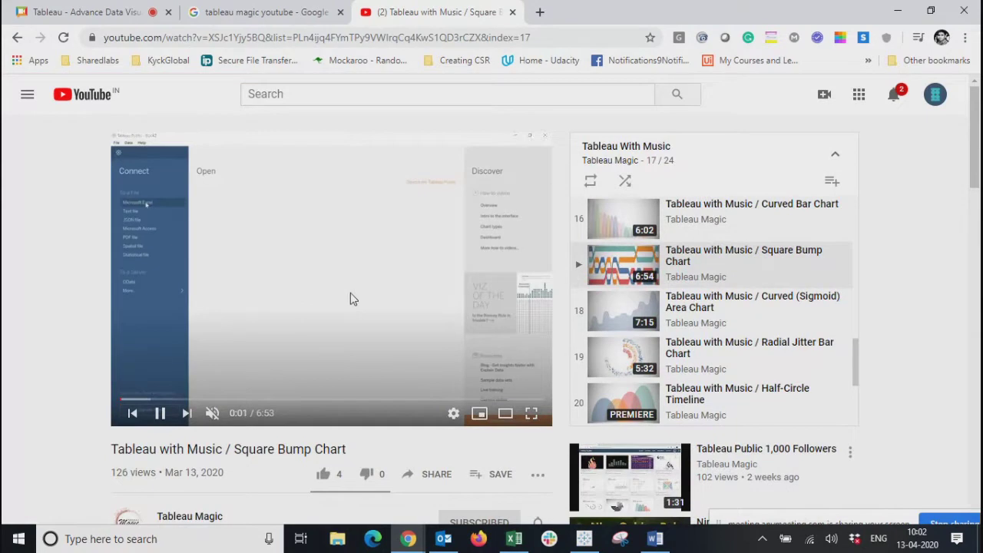
{"action": "left_click", "coordinate": [387, 390]}
{"action": "left_click", "coordinate": [394, 399]}
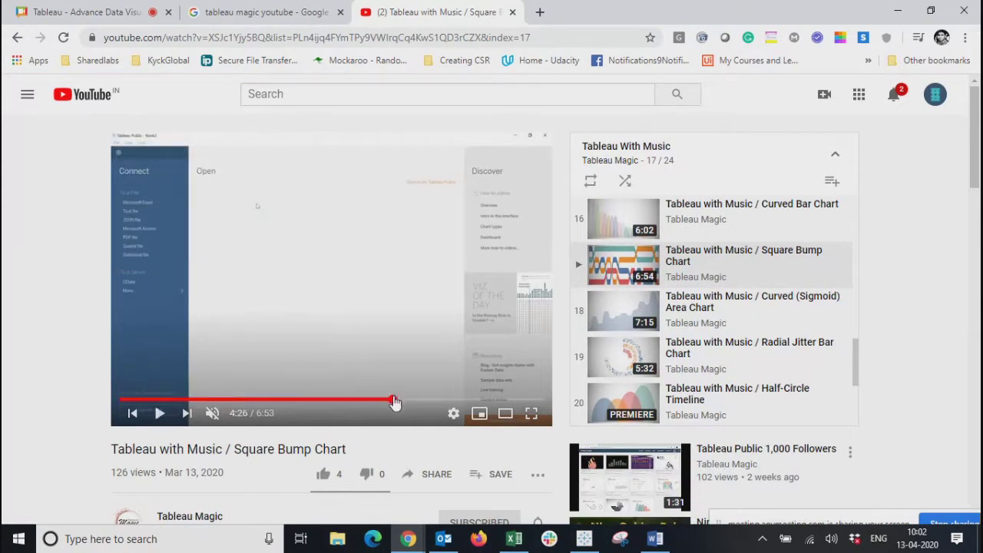
Skip the Square Bump Chart video ahead to 5:12, and open the Half-Circle Timeline video from the playlist.
{"action": "left_click", "coordinate": [442, 400]}
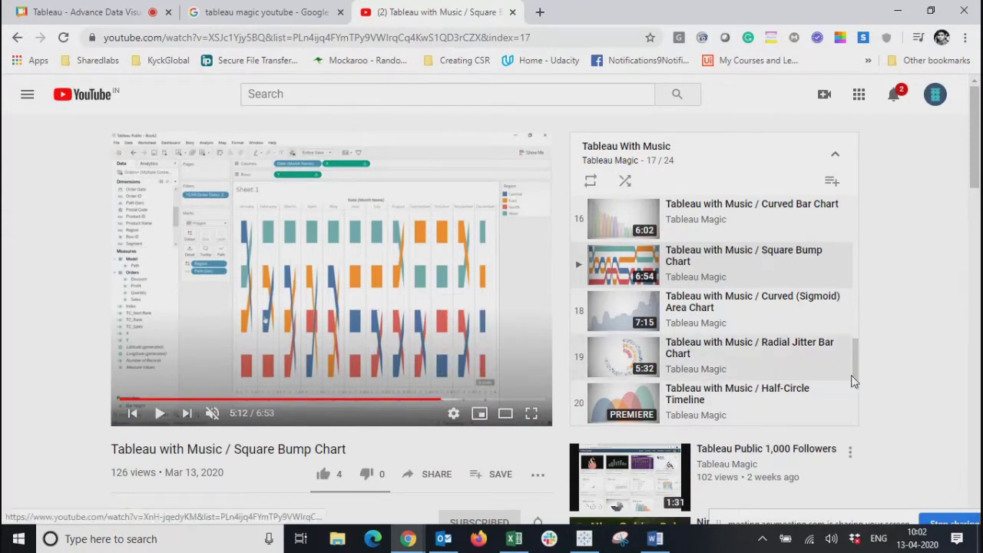
{"action": "mouse_move", "coordinate": [860, 361]}
{"action": "left_mouse_down"}
{"action": "mouse_move", "coordinate": [858, 407]}
{"action": "mouse_move", "coordinate": [860, 368]}
{"action": "left_mouse_up"}
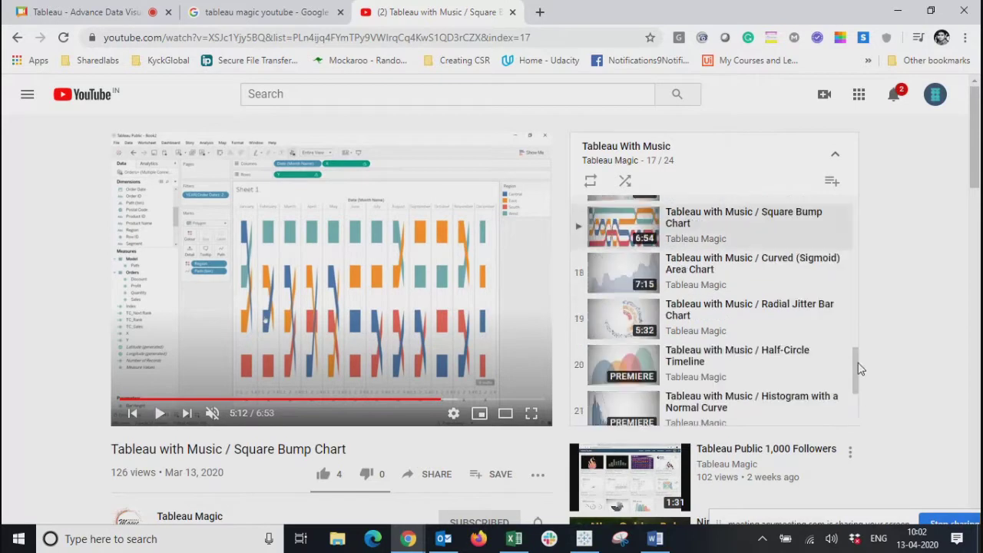
{"action": "left_click", "coordinate": [574, 360]}
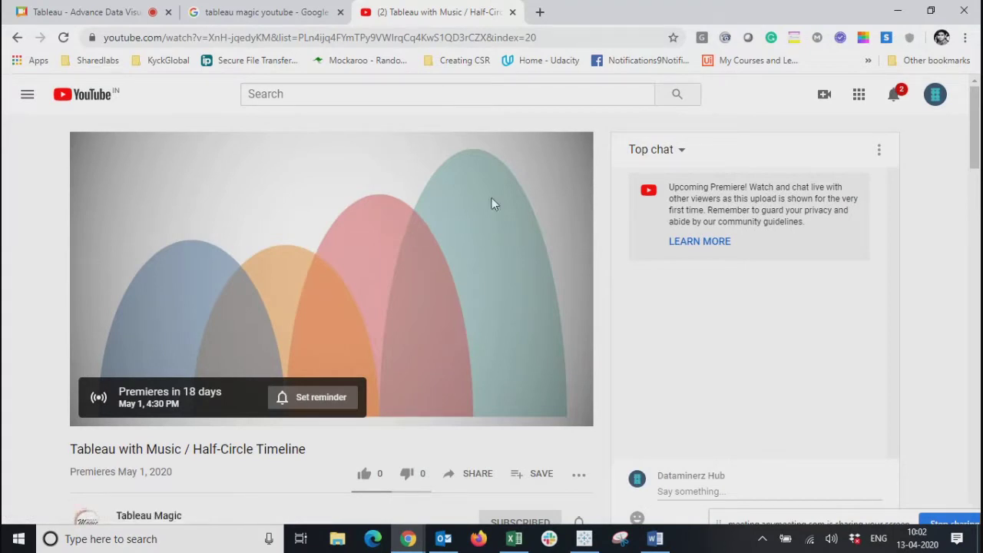
Close the YouTube page and the Google search results, and switch to the Tableau workbook.
{"action": "left_click", "coordinate": [513, 13]}
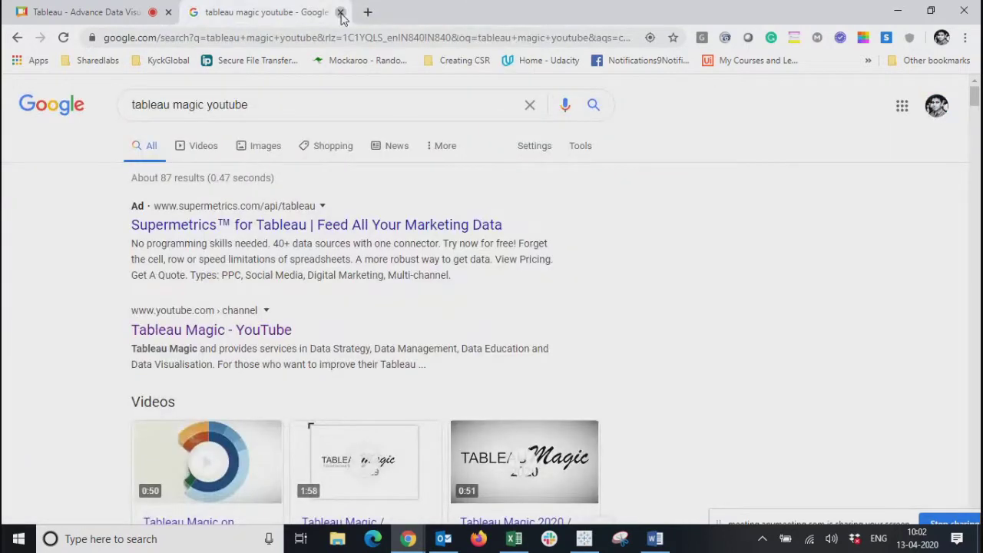
{"action": "left_click", "coordinate": [340, 13]}
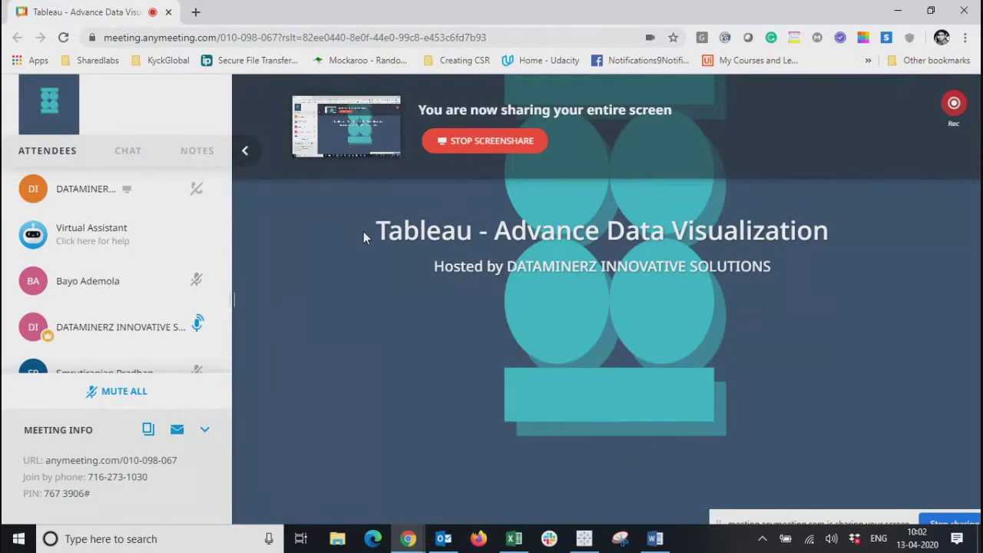
{"action": "left_click", "coordinate": [584, 538]}
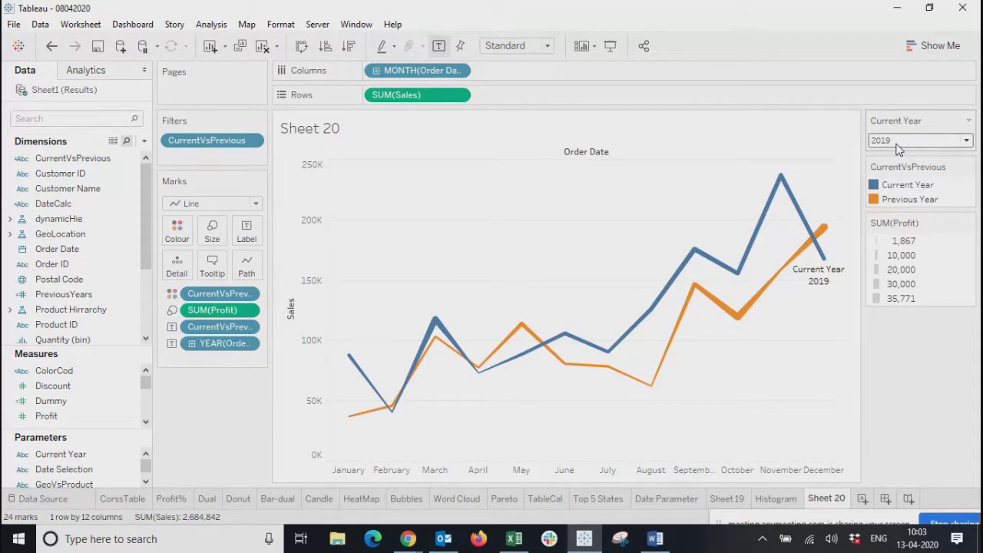
Review the definition of the Current Year parameter, including its data type and list of values, without changing it.
{"action": "left_click", "coordinate": [34, 458]}
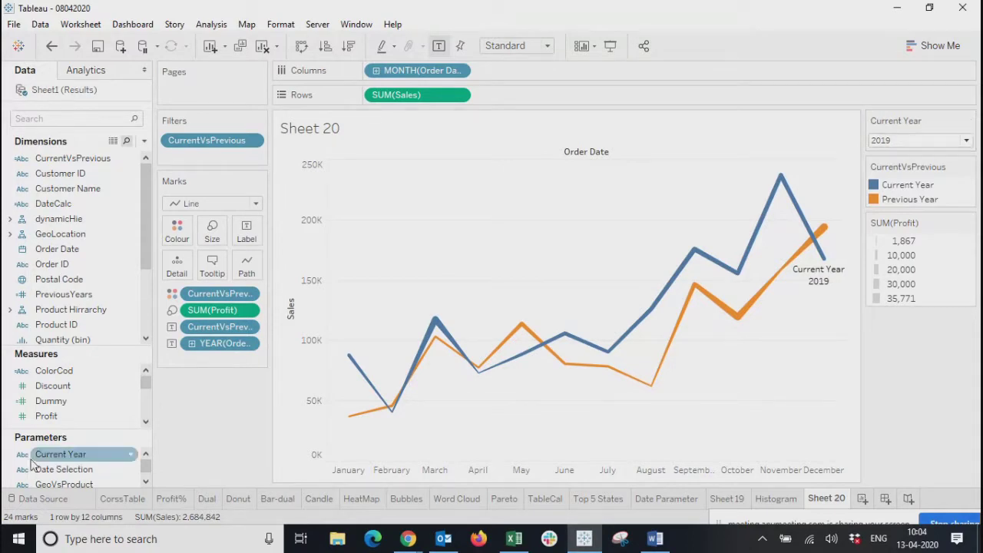
{"action": "right_click", "coordinate": [78, 460]}
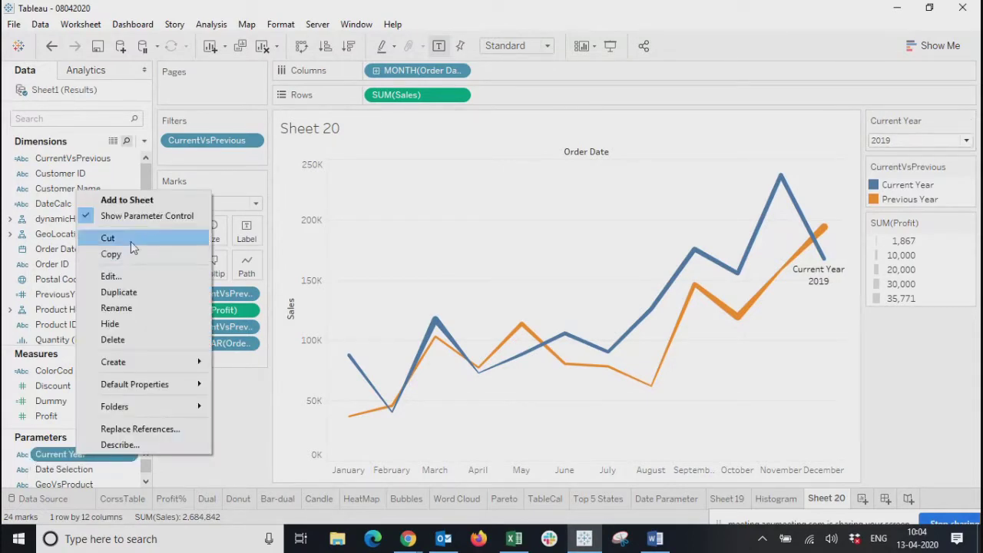
{"action": "left_click", "coordinate": [123, 280]}
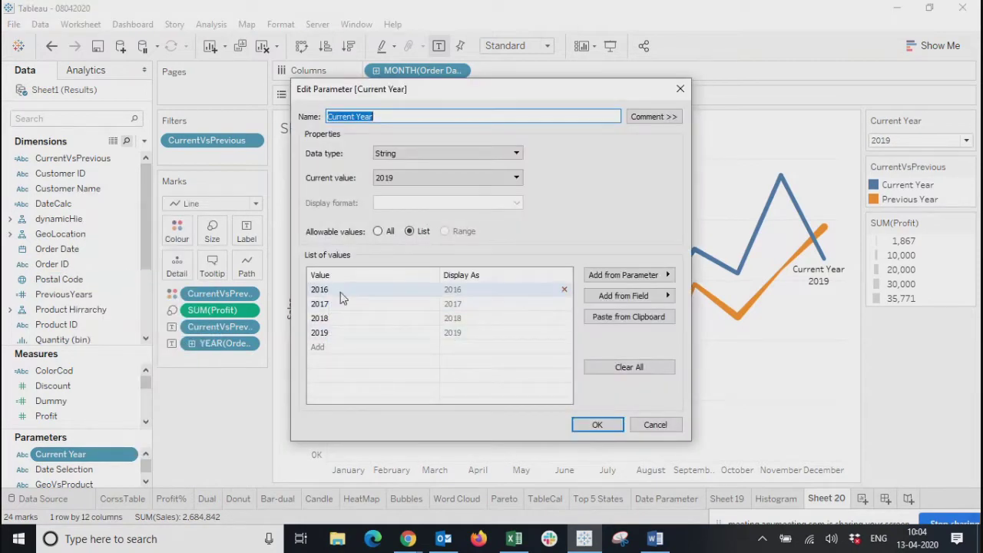
{"action": "left_click", "coordinate": [679, 87]}
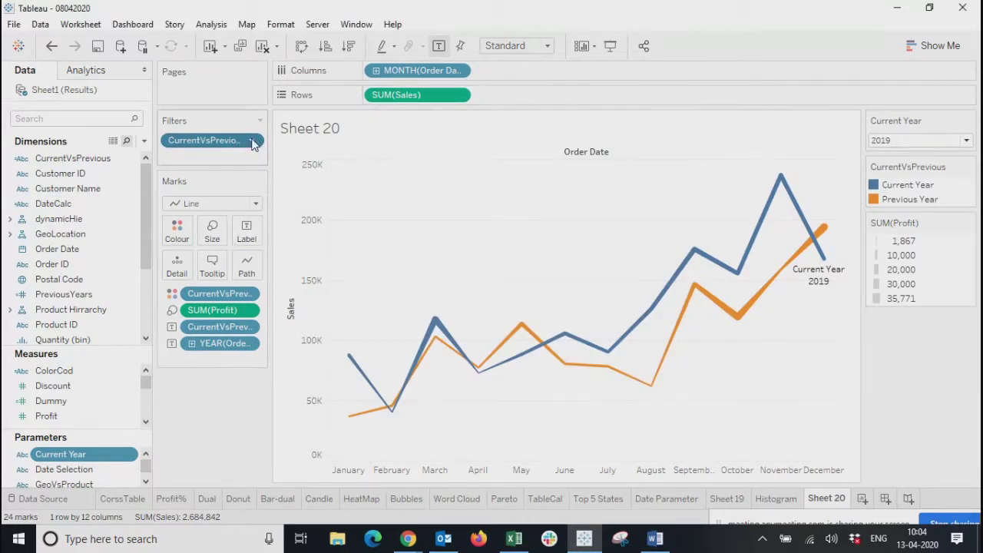
Open the CurrentVsPrevious calculated field for editing and examine the else '0' branch of its formula.
{"action": "left_click", "coordinate": [252, 139]}
{"action": "left_click", "coordinate": [204, 396]}
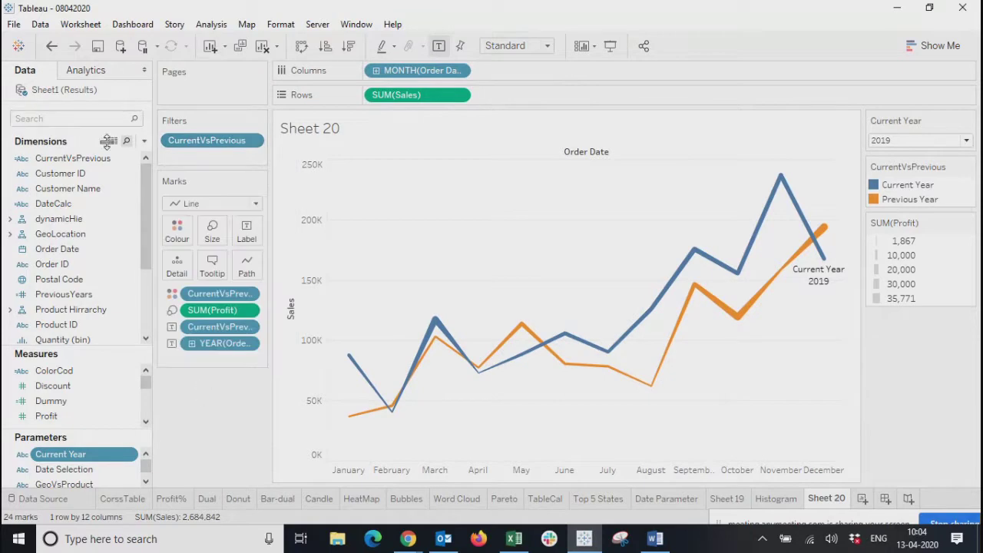
{"action": "right_click", "coordinate": [131, 163]}
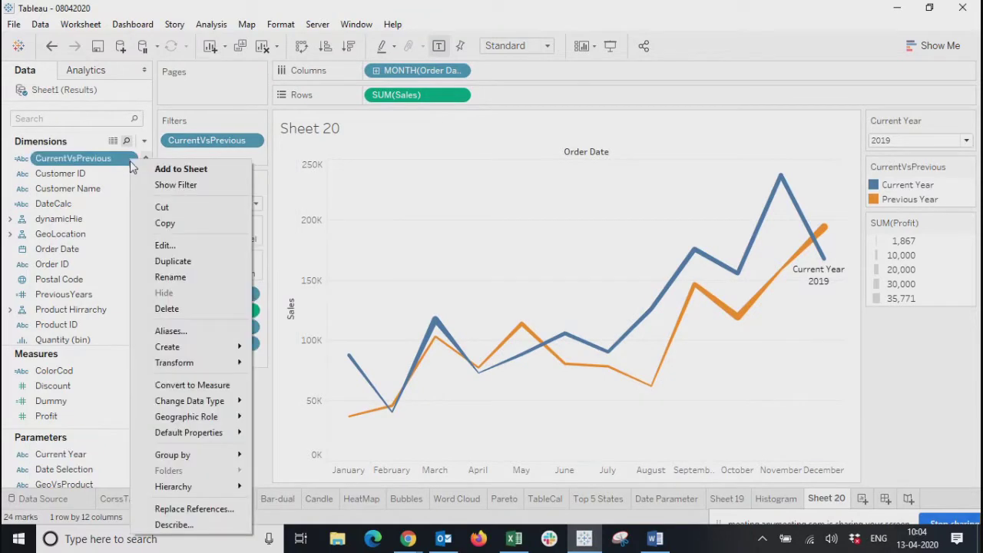
{"action": "left_click", "coordinate": [158, 244]}
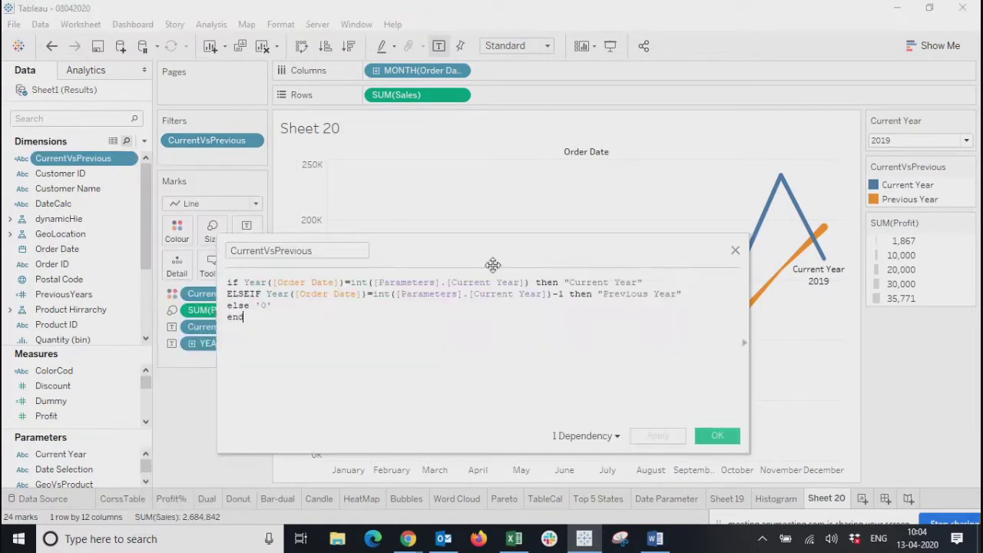
{"action": "left_click_drag", "start_coordinate": [490, 253], "coordinate": [538, 247]}
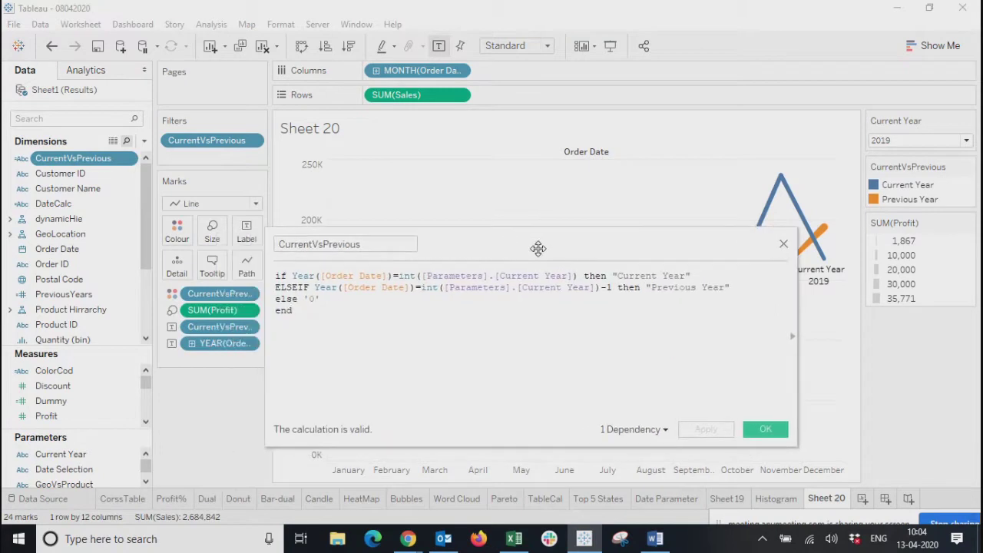
{"action": "left_click", "coordinate": [738, 288]}
{"action": "left_click", "coordinate": [332, 299]}
{"action": "left_click_drag", "start_coordinate": [333, 299], "coordinate": [270, 293]}
{"action": "left_click", "coordinate": [341, 298]}
Examine the "Current Year" and "Previous Year" conditions in the CurrentVsPrevious formula, and close the calculation unchanged.
{"action": "left_click_drag", "start_coordinate": [292, 276], "coordinate": [580, 277]}
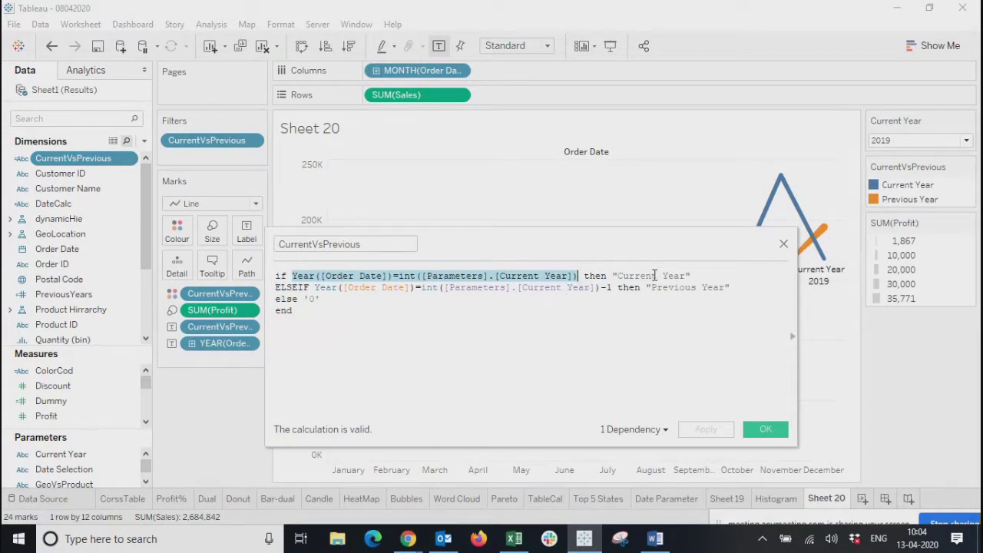
{"action": "left_click", "coordinate": [312, 289]}
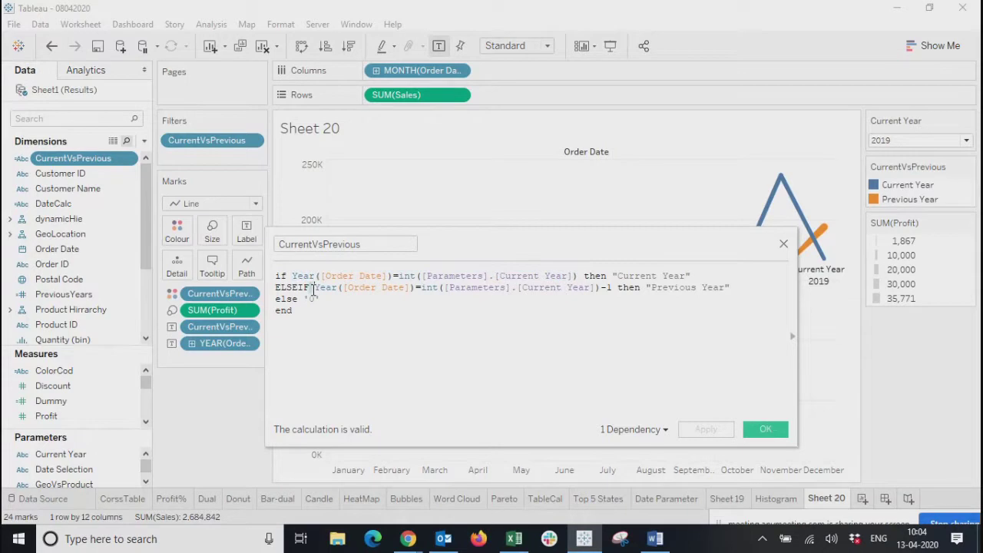
{"action": "left_click_drag", "start_coordinate": [313, 289], "coordinate": [396, 297]}
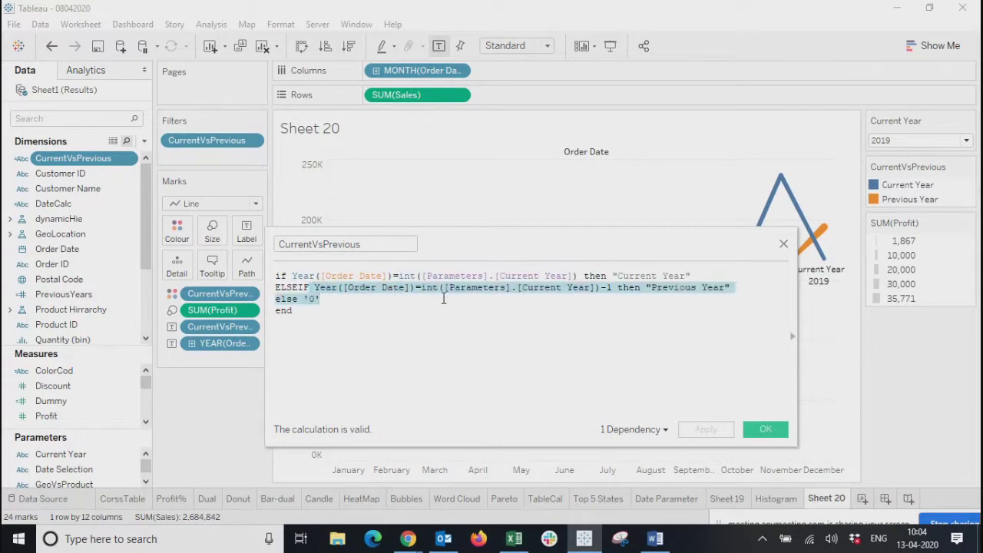
{"action": "left_click", "coordinate": [504, 306]}
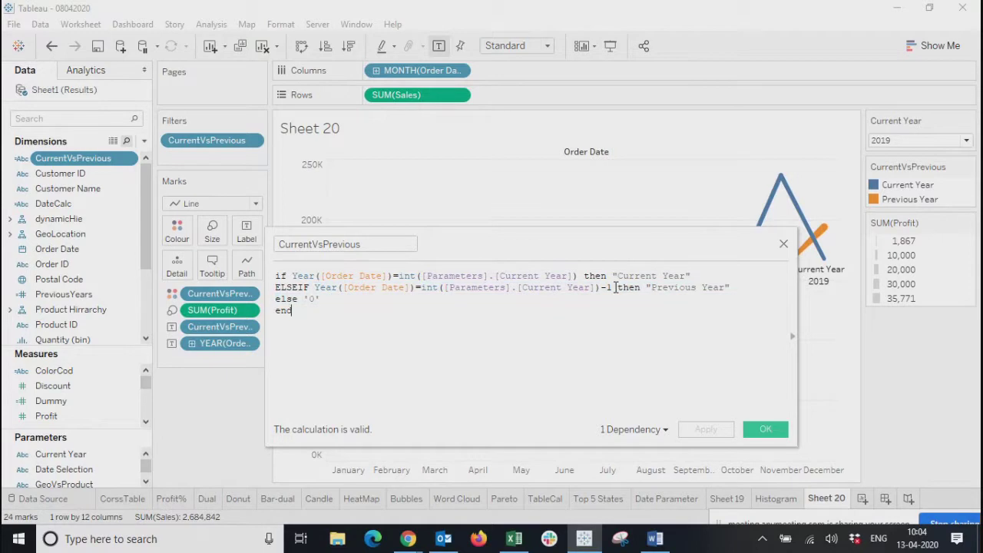
{"action": "triple_click", "coordinate": [682, 288]}
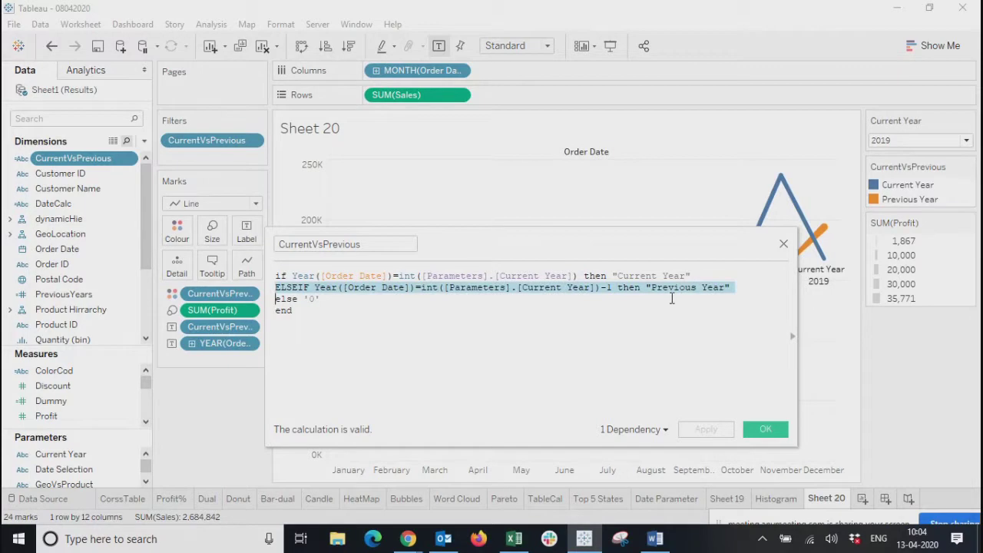
{"action": "left_click", "coordinate": [673, 298]}
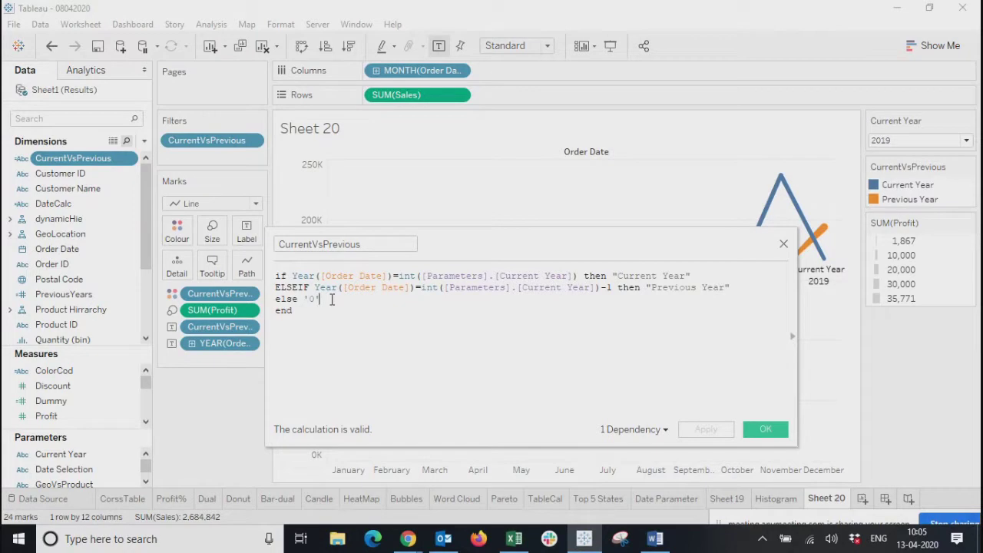
{"action": "left_click", "coordinate": [783, 245]}
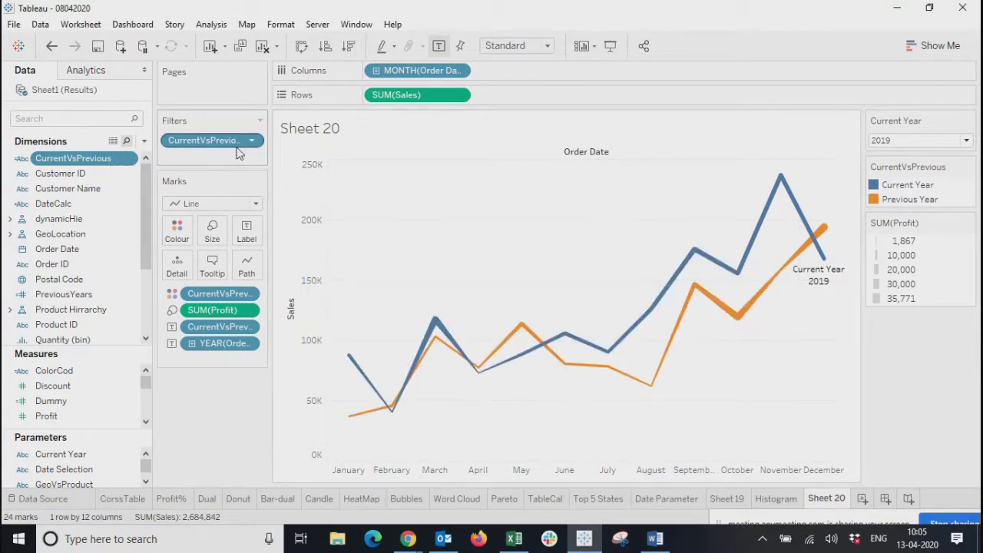
Review which values the CurrentVsPrevious filter includes, keeping its selection as it is.
{"action": "left_click", "coordinate": [252, 142]}
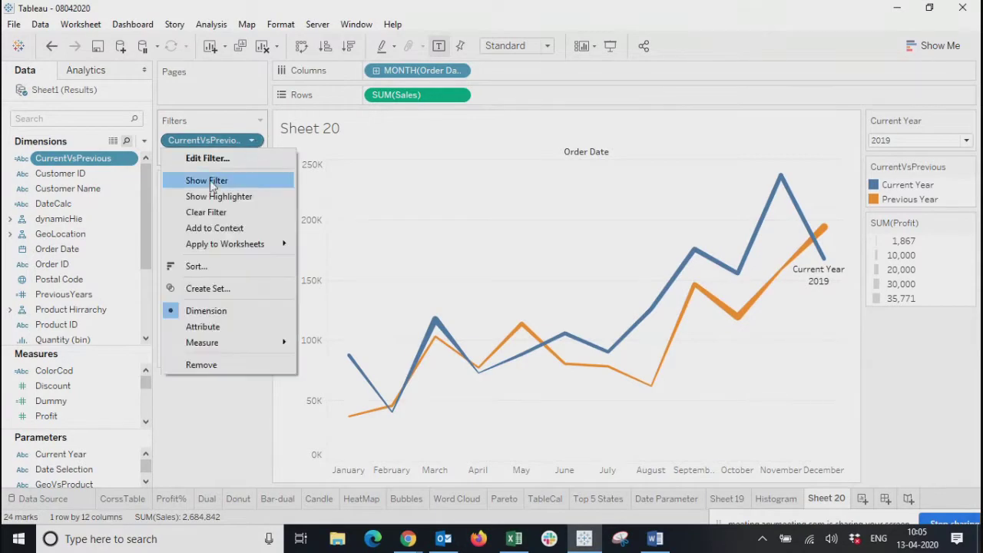
{"action": "left_click", "coordinate": [208, 159]}
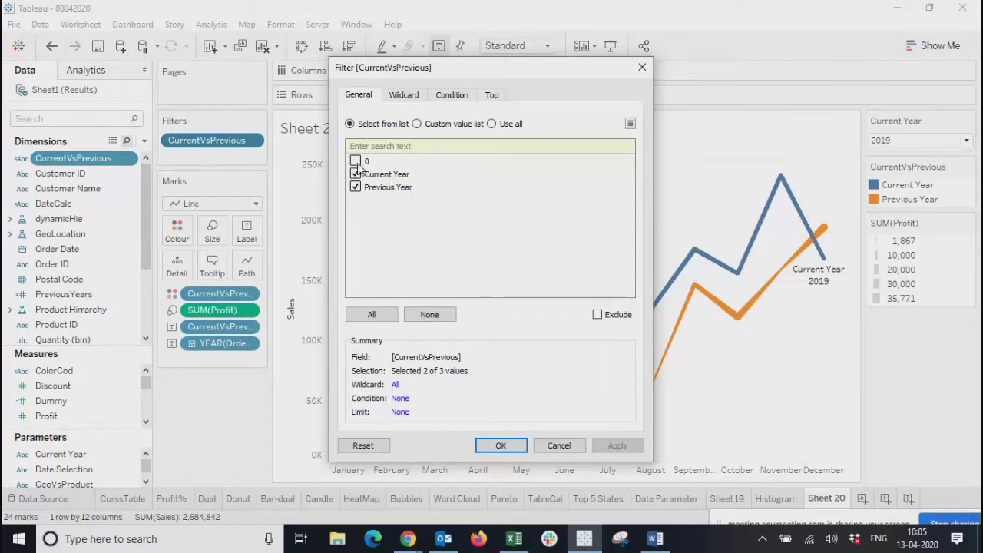
{"action": "left_click", "coordinate": [500, 446]}
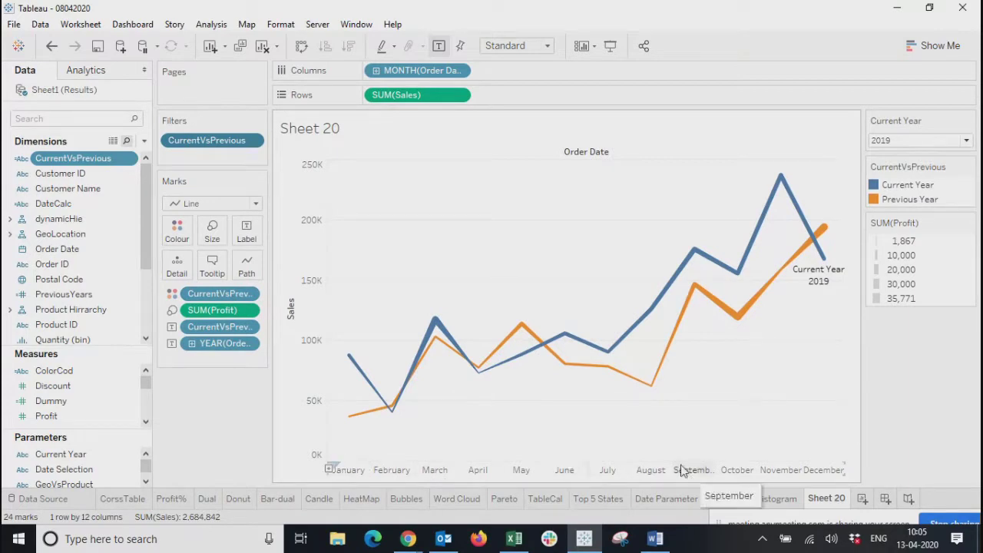
Remove CurrentVsPrevious from the line chart's colour and label, and remove the Order Date year label.
{"action": "left_click", "coordinate": [249, 297]}
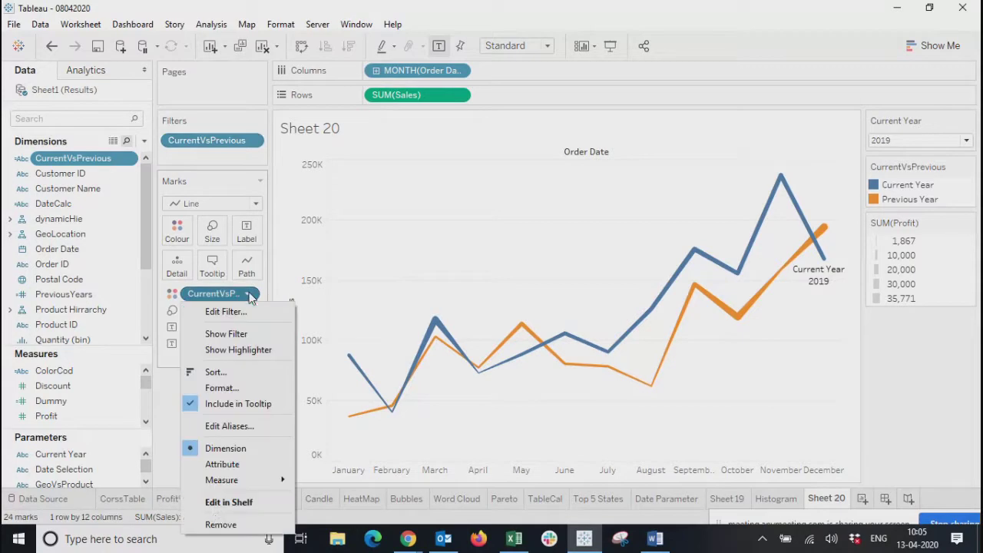
{"action": "left_click", "coordinate": [217, 525]}
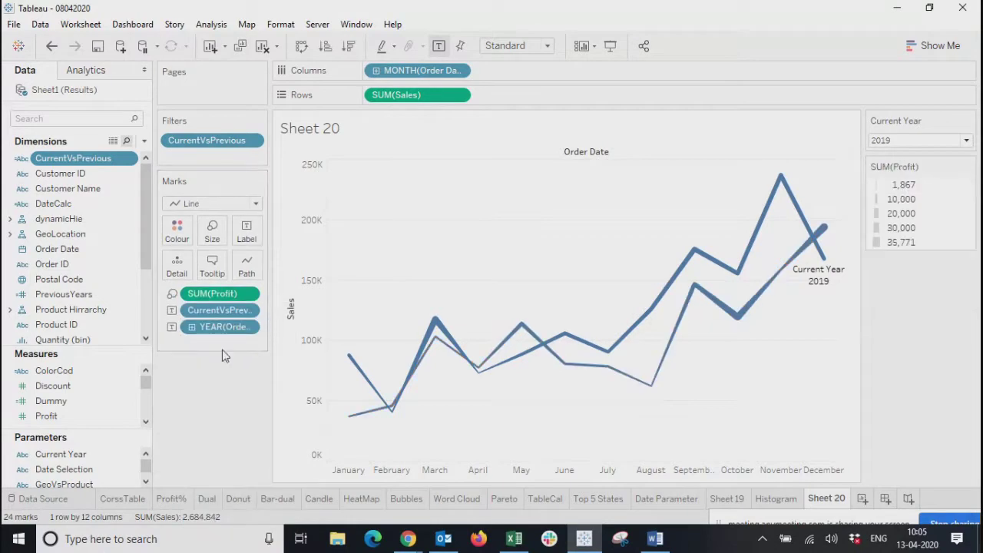
{"action": "left_click", "coordinate": [247, 311]}
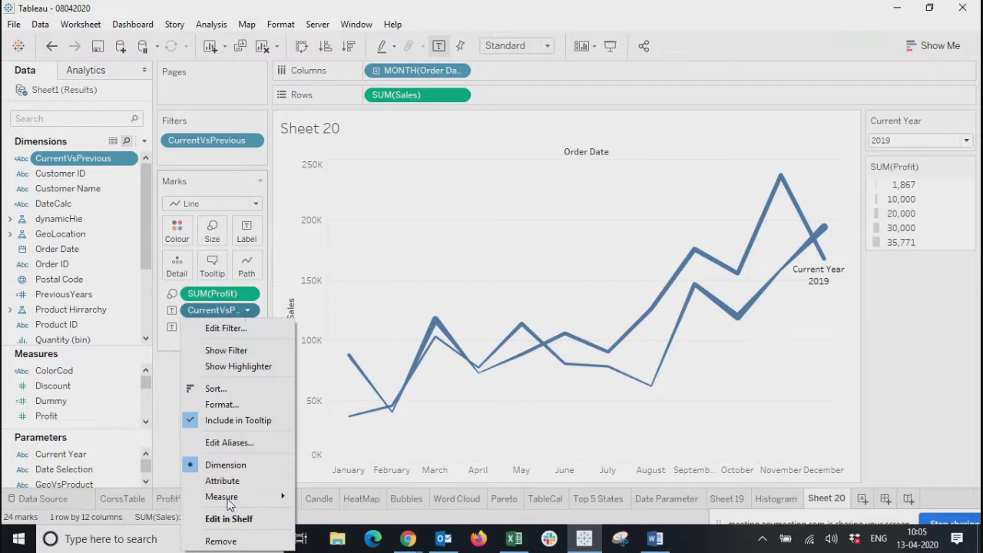
{"action": "left_click", "coordinate": [220, 541]}
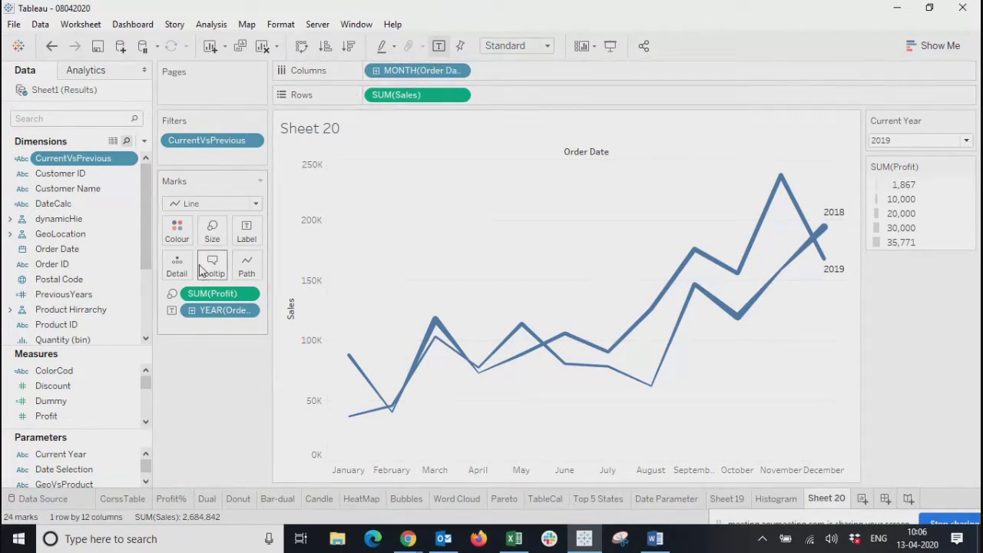
{"action": "left_click", "coordinate": [248, 310]}
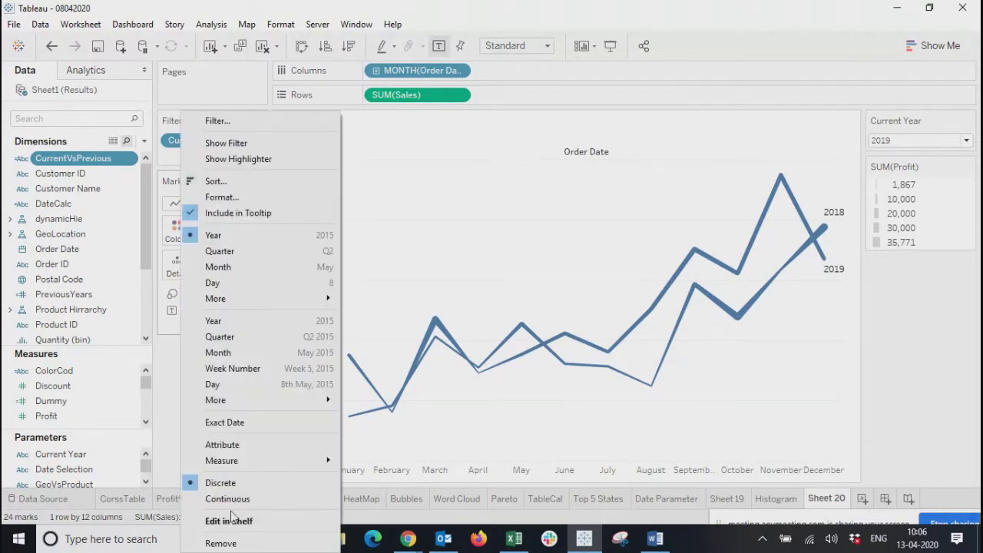
{"action": "left_click", "coordinate": [219, 544]}
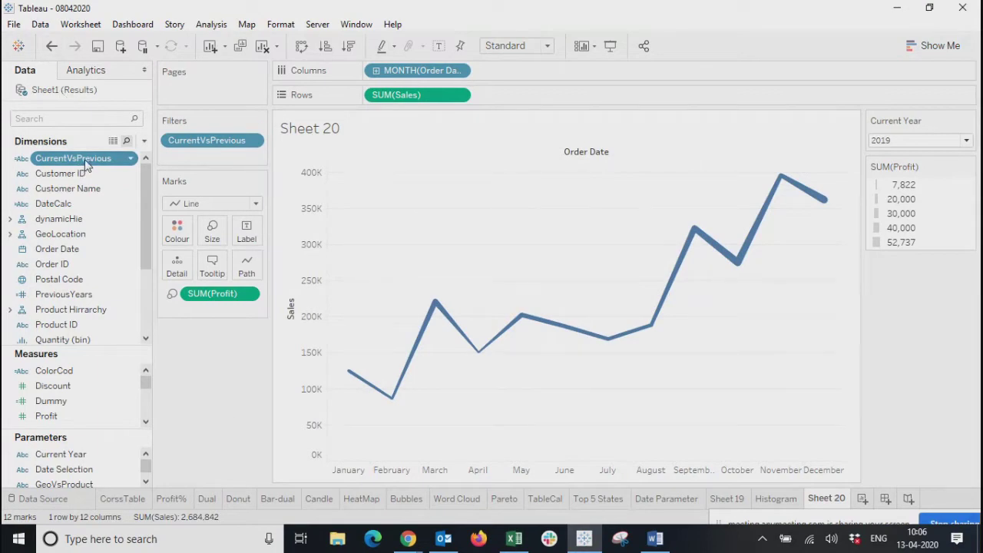
Colour the sales lines by CurrentVsPrevious and label them with the year of Order Date.
{"action": "left_click_drag", "start_coordinate": [89, 160], "coordinate": [171, 235]}
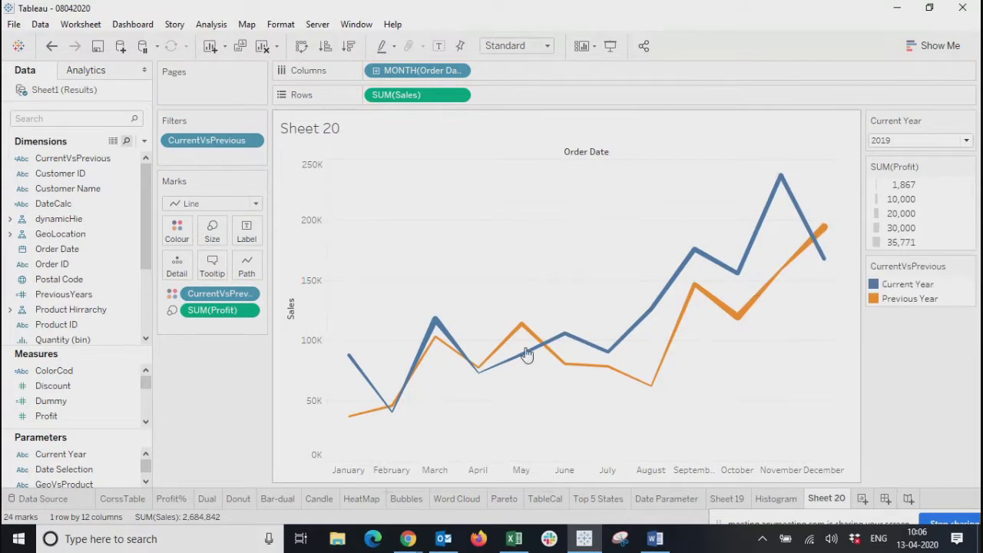
{"action": "mouse_move", "coordinate": [525, 357]}
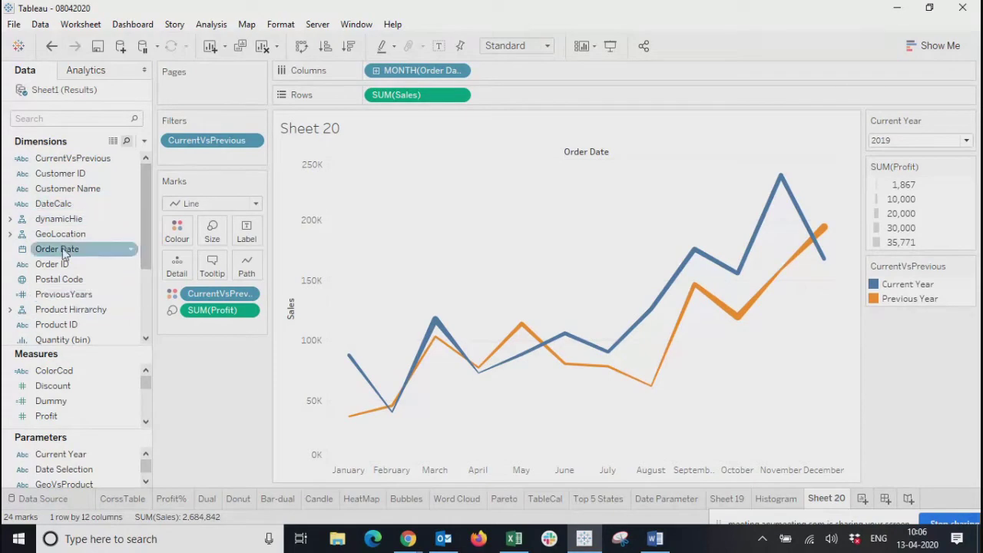
{"action": "left_click_drag", "start_coordinate": [59, 251], "coordinate": [251, 236]}
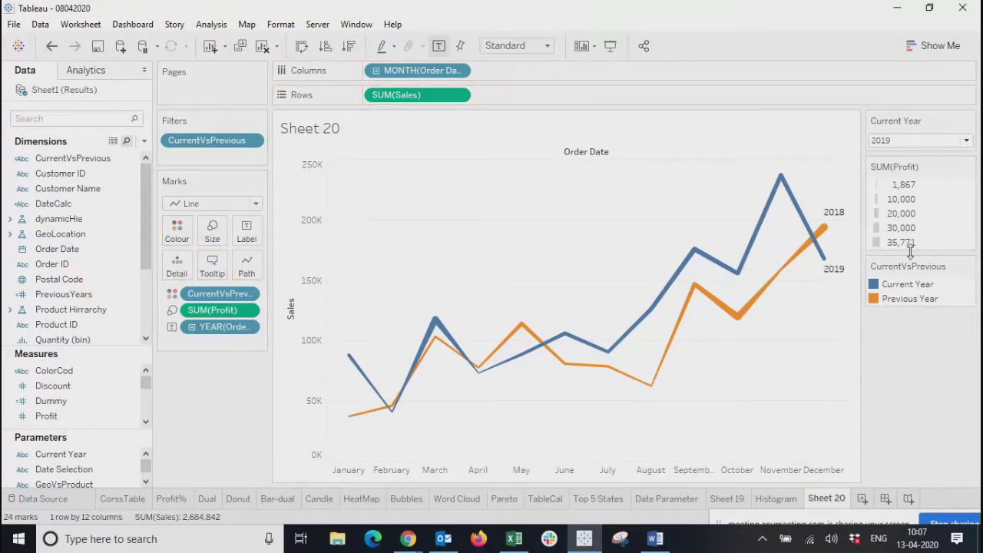
Check the 2019 line's December details, and set the Current Year parameter to 2018.
{"action": "mouse_move", "coordinate": [824, 275]}
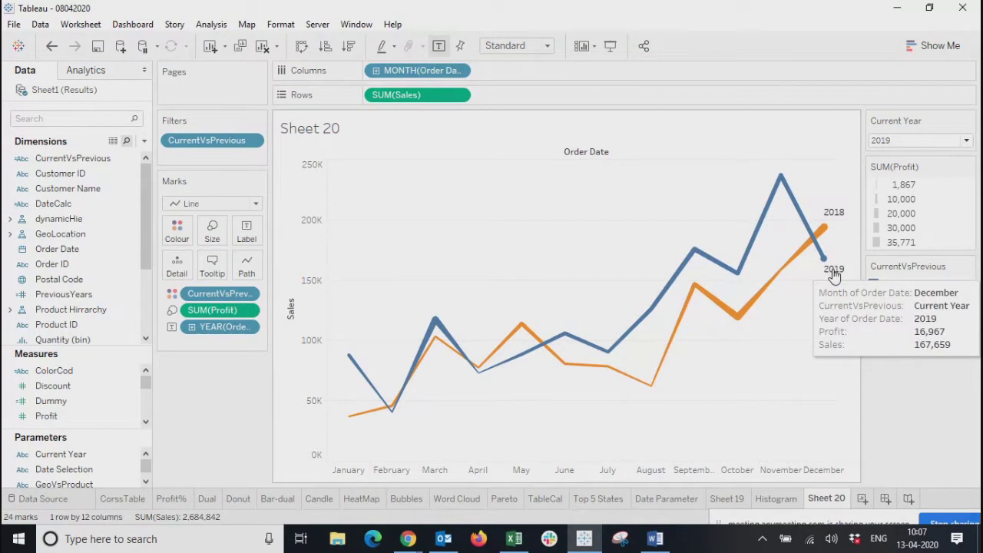
{"action": "left_click", "coordinate": [948, 142]}
{"action": "left_click", "coordinate": [894, 179]}
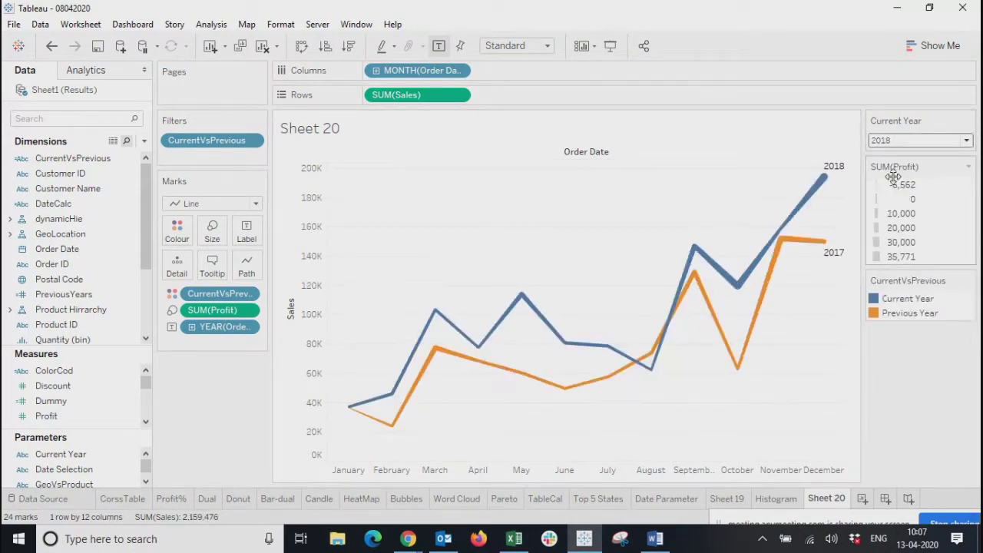
Compare the sales lines with the Current Year parameter at 2017 and 2016, and set it back to 2017.
{"action": "left_click", "coordinate": [921, 145]}
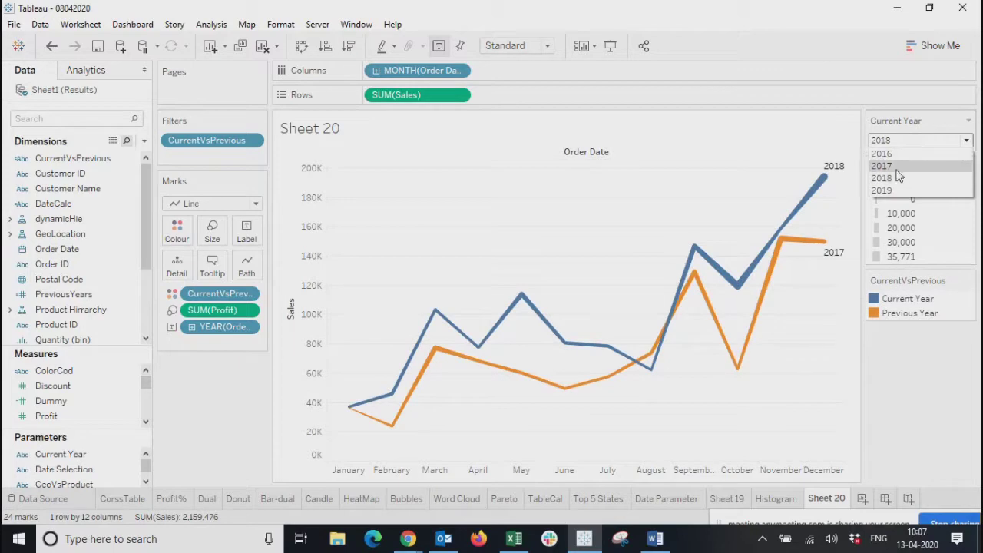
{"action": "left_click", "coordinate": [891, 166]}
{"action": "left_click", "coordinate": [898, 141]}
{"action": "left_click", "coordinate": [891, 153]}
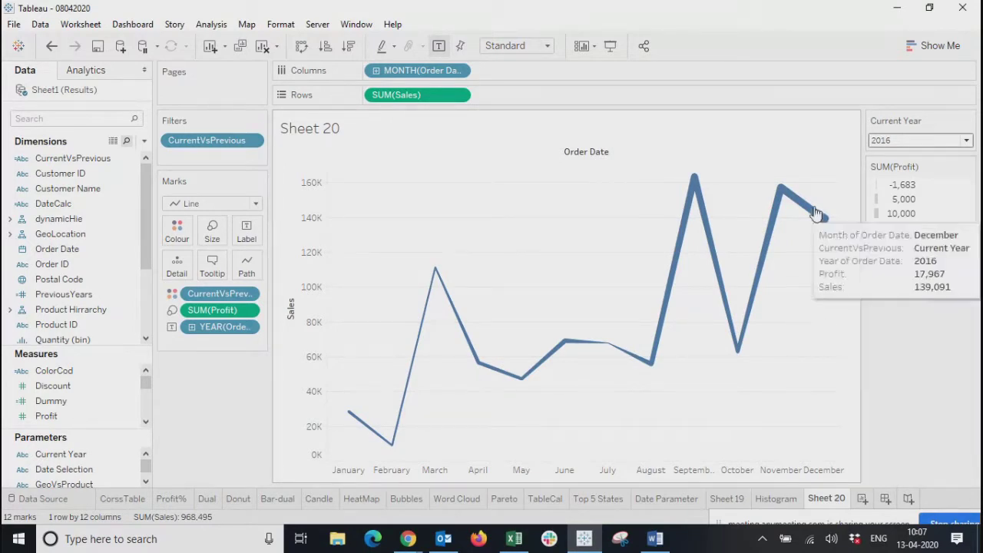
{"action": "left_click", "coordinate": [915, 142]}
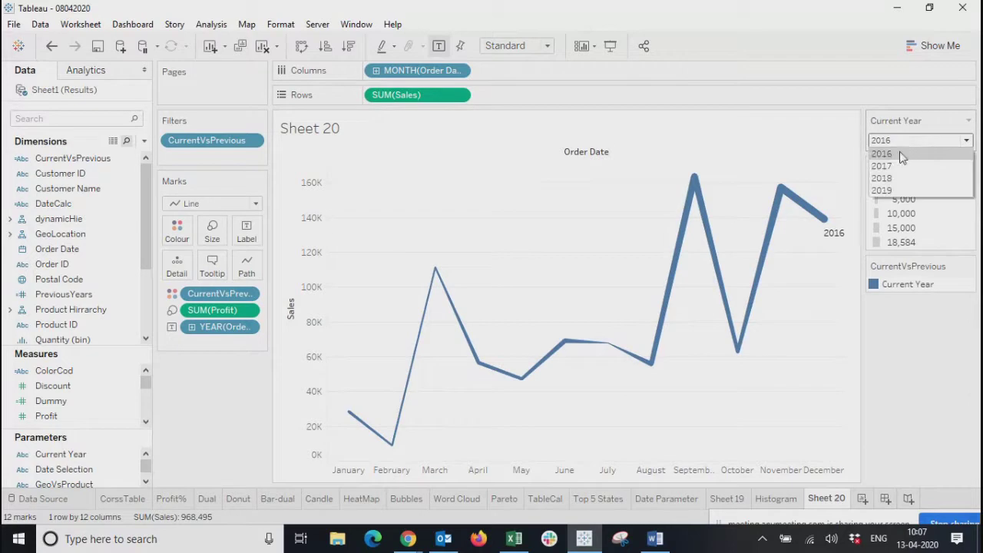
{"action": "left_click", "coordinate": [887, 165]}
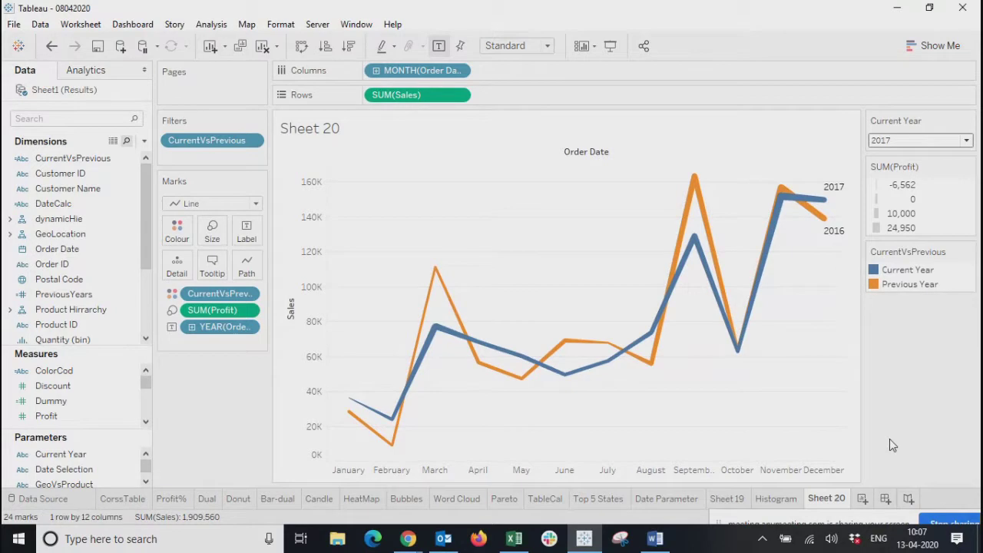
Rename the Sheet 20 worksheet as Current Vs Previous.
{"action": "double_click", "coordinate": [832, 499]}
{"action": "type", "text": "C"}
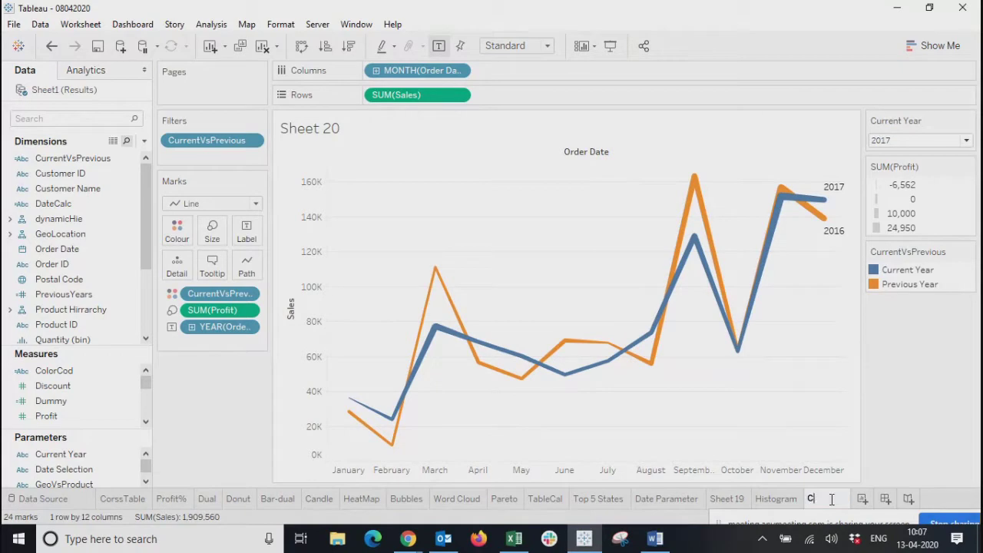
{"action": "type", "text": "urrent Vs"}
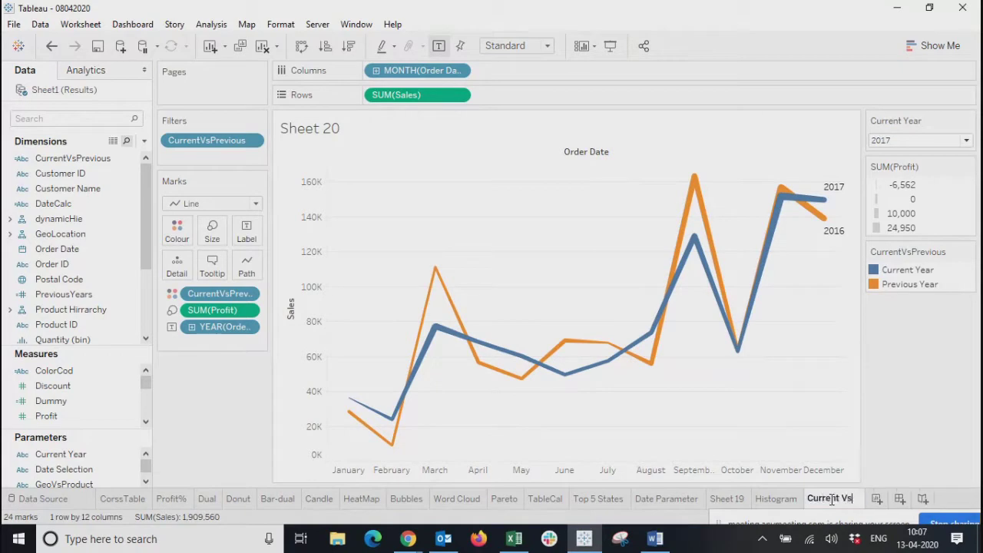
{"action": "type", "text": " Previous"}
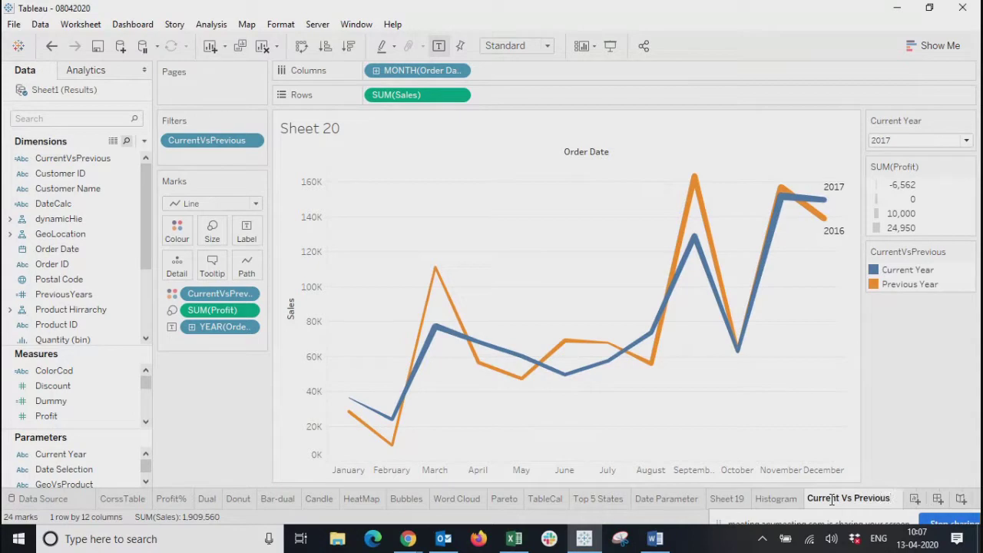
{"action": "key", "text": "Return"}
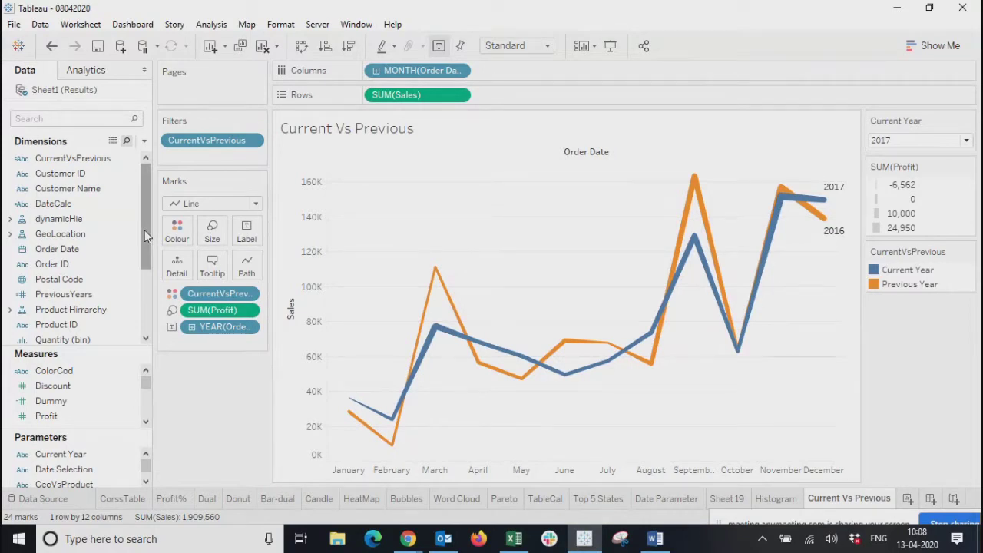
{"action": "mouse_move", "coordinate": [144, 229]}
{"action": "left_mouse_down"}
{"action": "mouse_move", "coordinate": [144, 253]}
{"action": "mouse_move", "coordinate": [144, 233]}
{"action": "left_mouse_up"}
{"action": "mouse_move", "coordinate": [150, 229]}
{"action": "left_mouse_down"}
{"action": "mouse_move", "coordinate": [149, 283]}
{"action": "mouse_move", "coordinate": [150, 232]}
{"action": "left_mouse_up"}
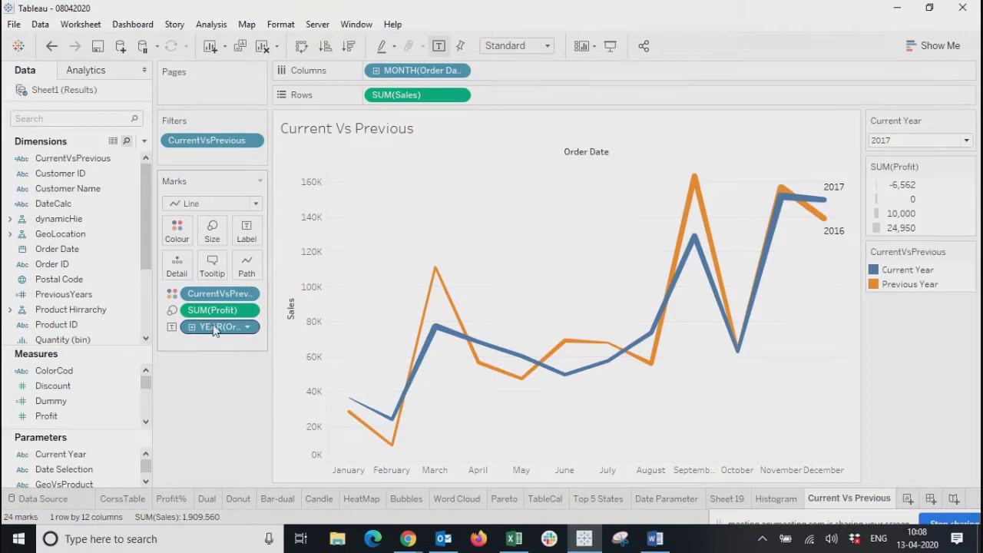
Replace the month on the columns with the year of Order Date and expand it to quarter and month.
{"action": "left_click", "coordinate": [458, 70]}
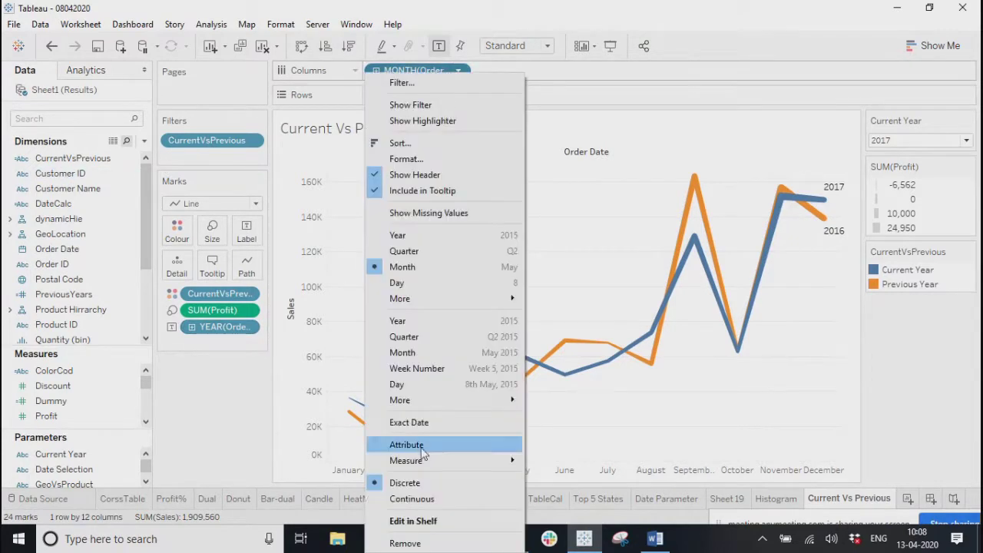
{"action": "left_click", "coordinate": [402, 543]}
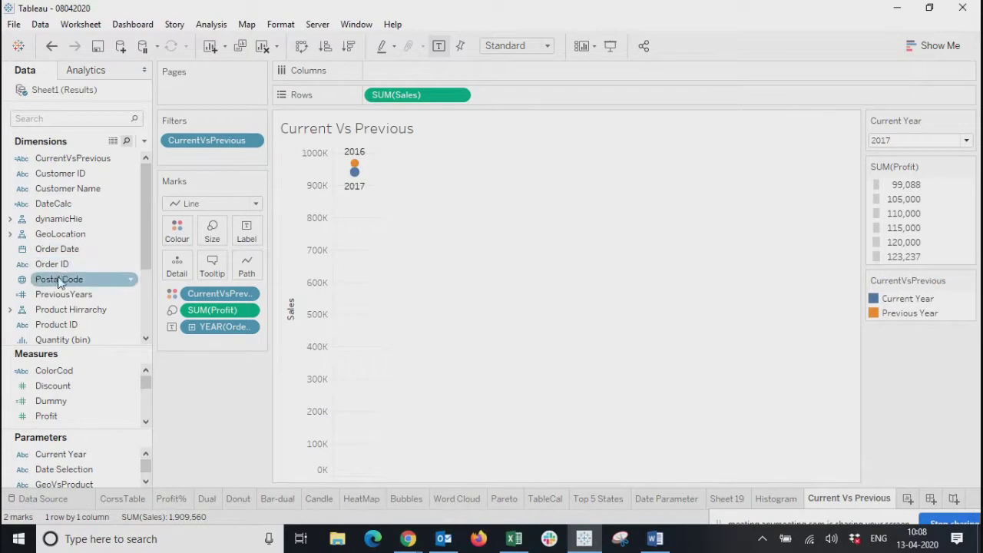
{"action": "left_click_drag", "start_coordinate": [61, 251], "coordinate": [394, 75]}
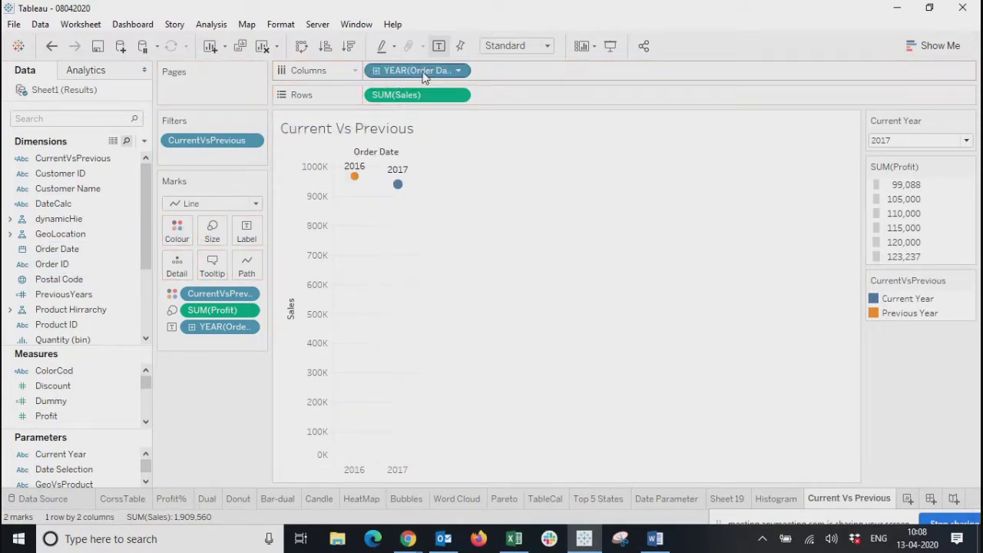
{"action": "left_click", "coordinate": [375, 71]}
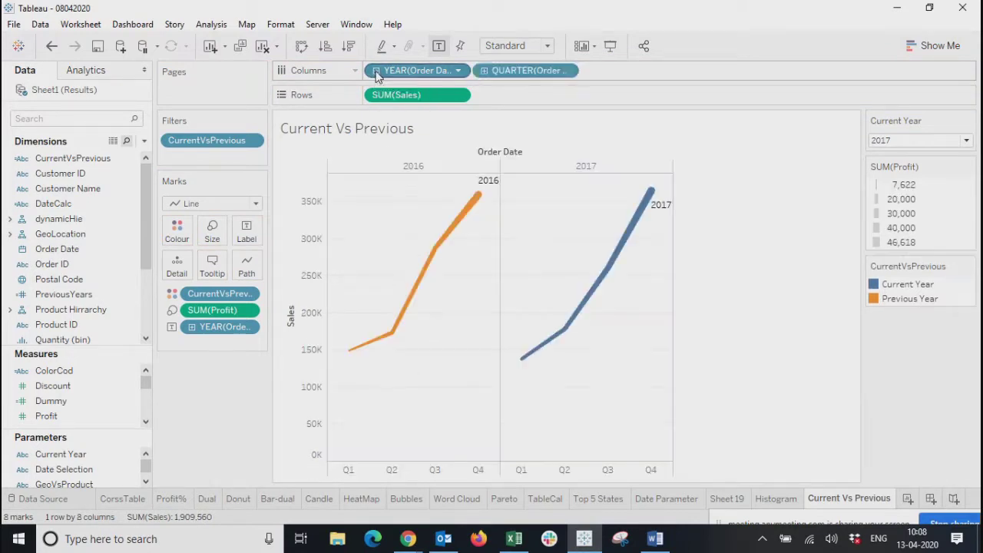
{"action": "left_click", "coordinate": [485, 71]}
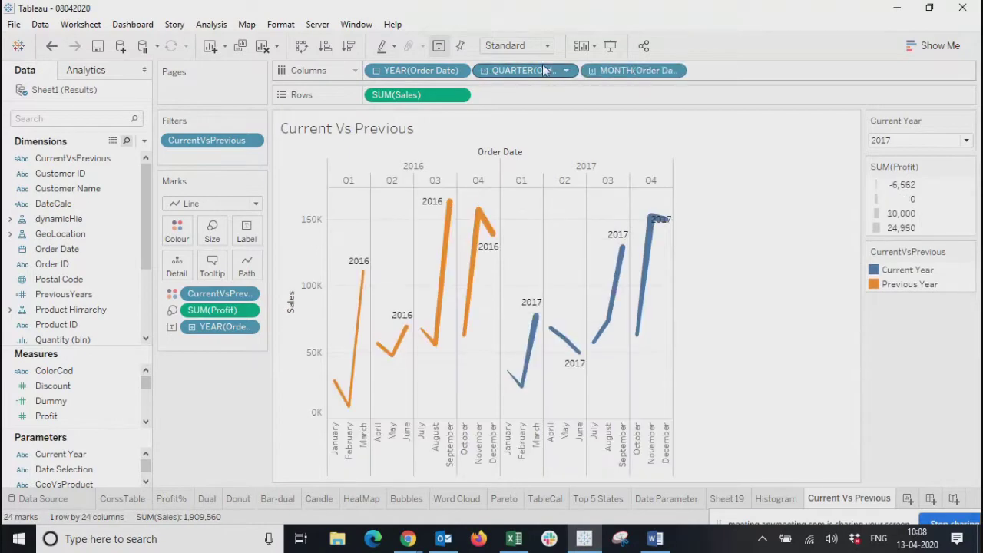
Remove the quarter and year of Order Date from the columns, keeping only the month.
{"action": "left_click", "coordinate": [566, 70]}
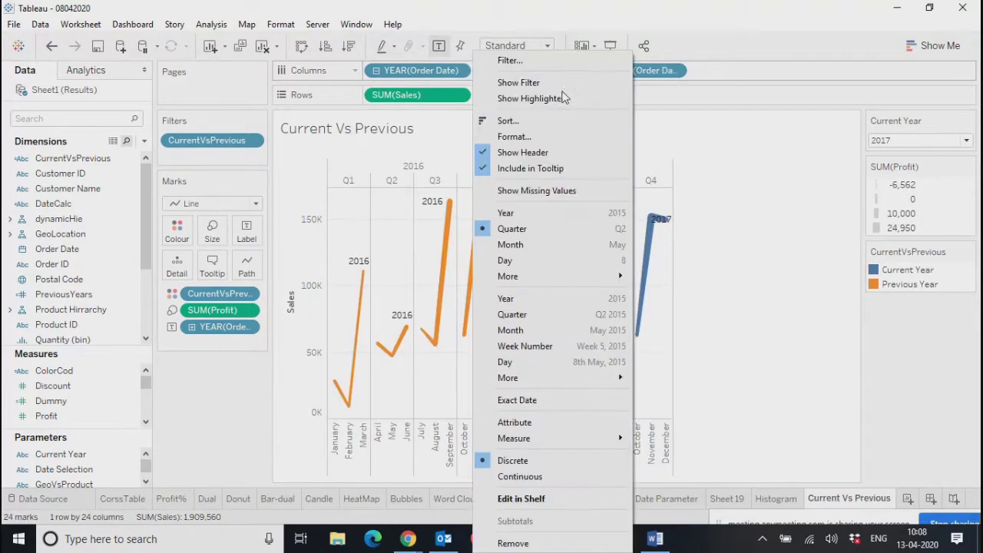
{"action": "left_click", "coordinate": [513, 543]}
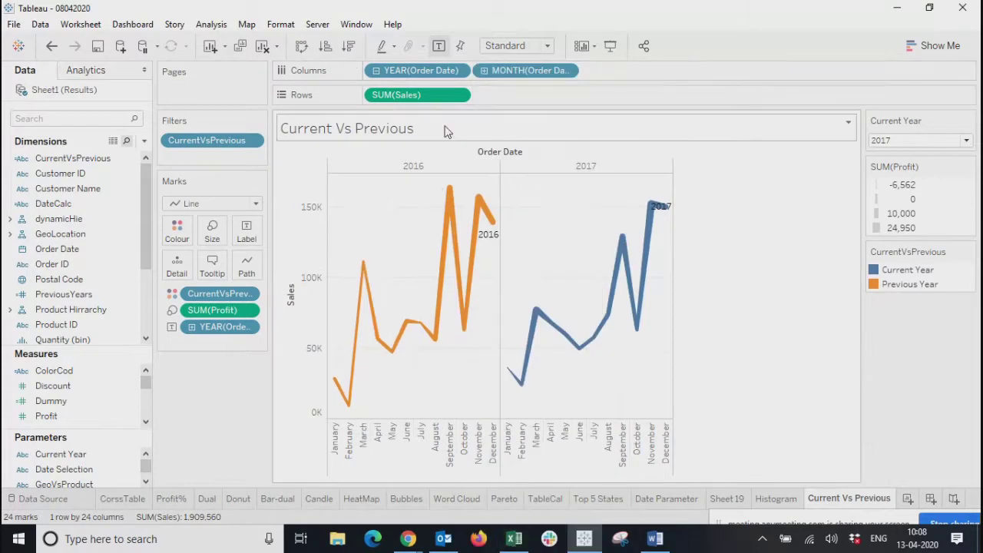
{"action": "left_click", "coordinate": [459, 71]}
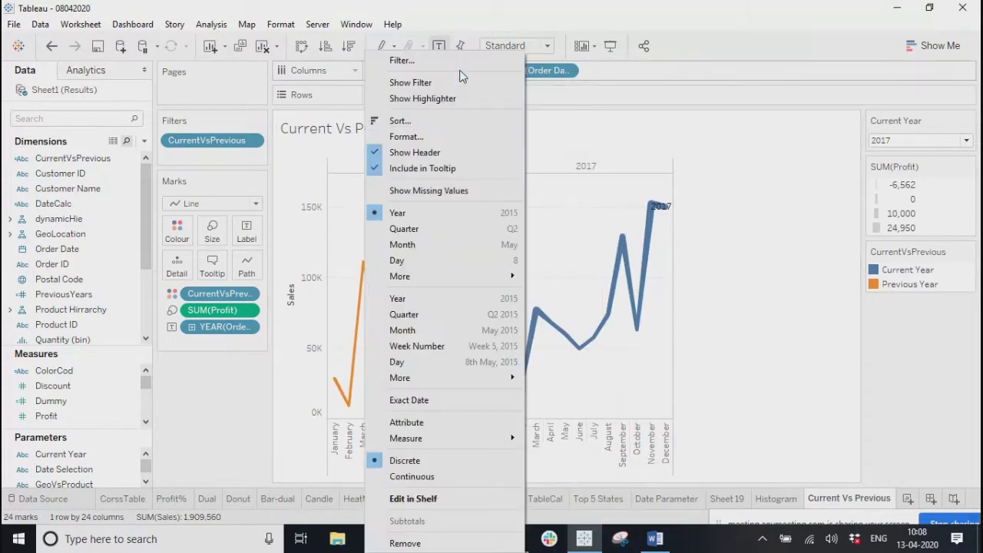
{"action": "left_click", "coordinate": [405, 543]}
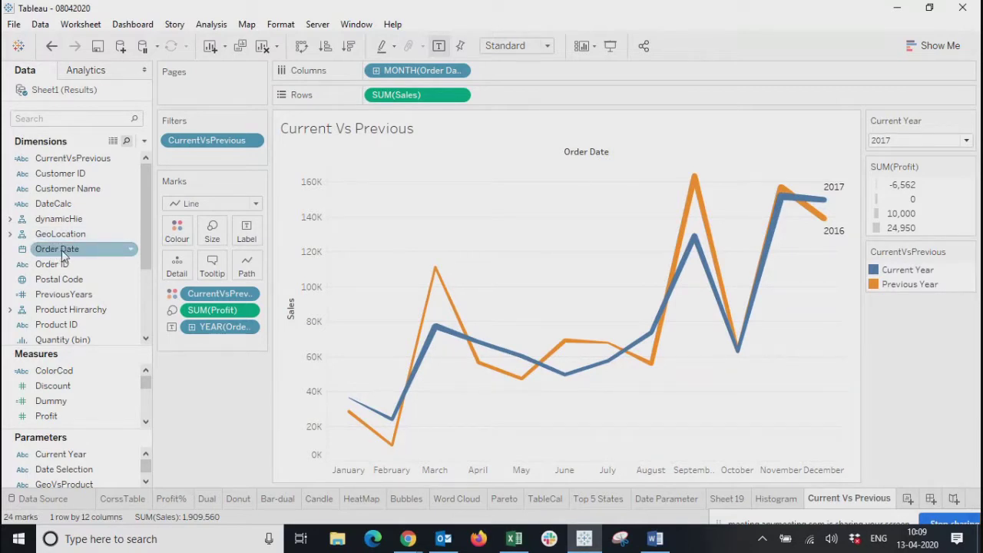
Remove the month from the columns, add Order Date again, and set it directly to discrete Month.
{"action": "left_click", "coordinate": [460, 71]}
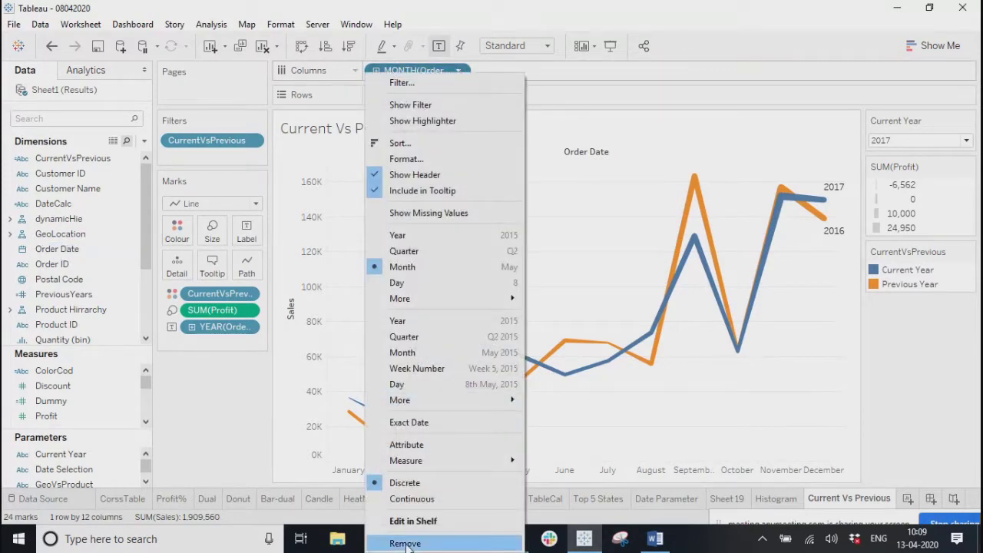
{"action": "left_click", "coordinate": [215, 108]}
{"action": "left_click", "coordinate": [458, 70]}
{"action": "left_click", "coordinate": [405, 543]}
{"action": "left_click_drag", "start_coordinate": [58, 249], "coordinate": [407, 74]}
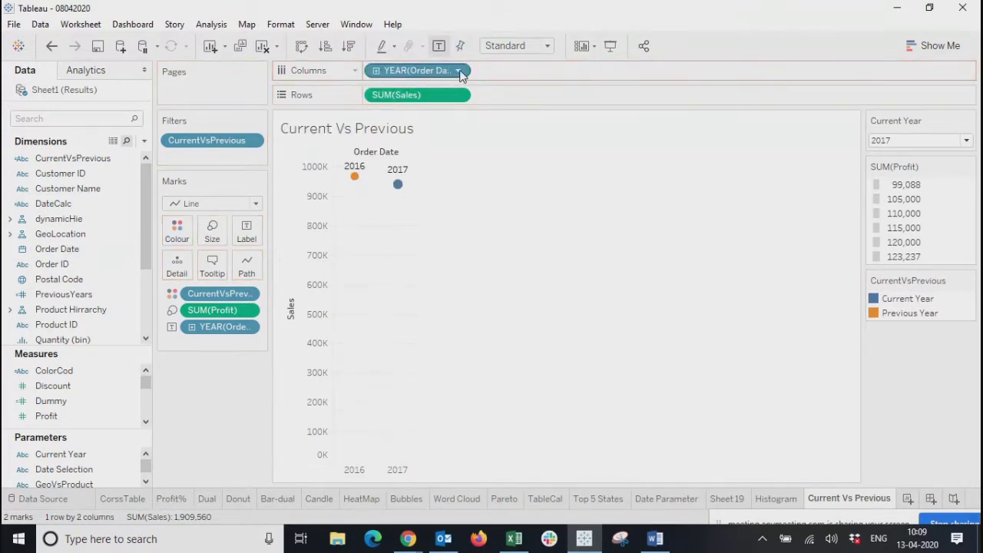
{"action": "left_click", "coordinate": [458, 70]}
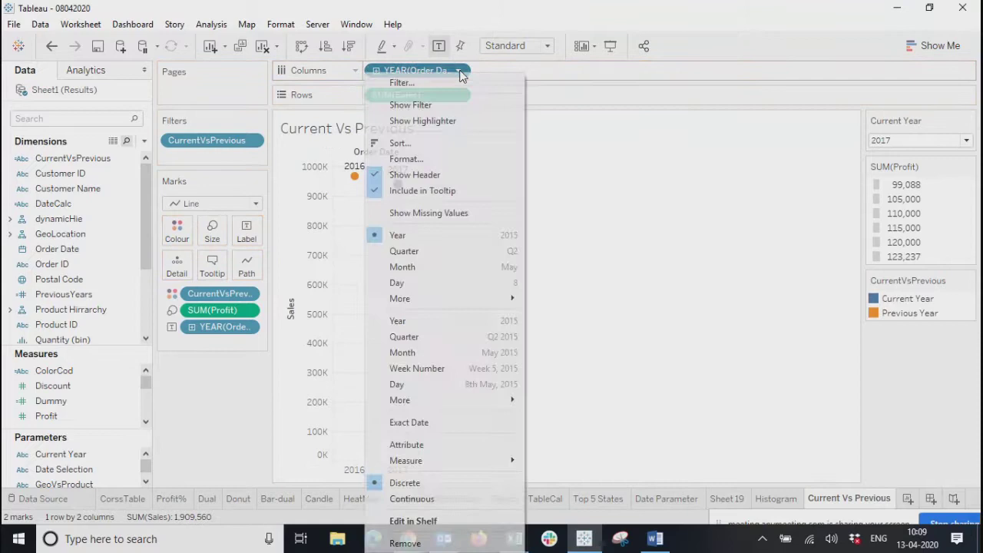
{"action": "left_click", "coordinate": [417, 267]}
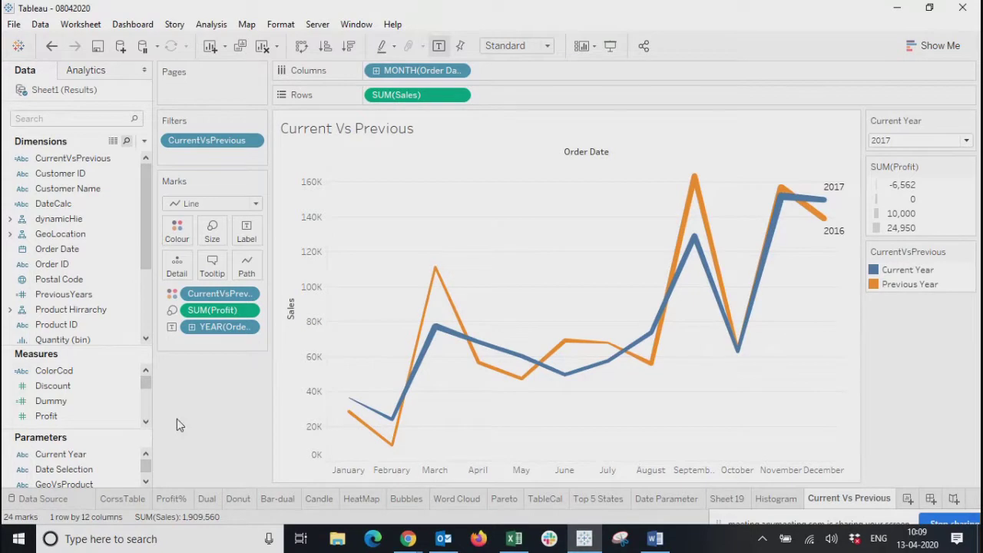
Change Order Date on the columns to discrete Quarter, and from there to continuous Week Number.
{"action": "left_click", "coordinate": [457, 71]}
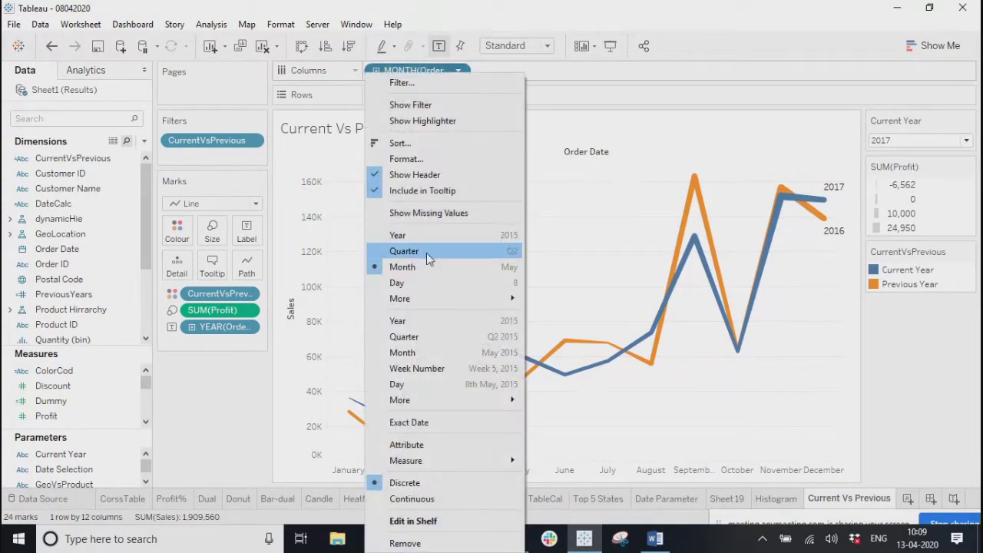
{"action": "left_click", "coordinate": [426, 251]}
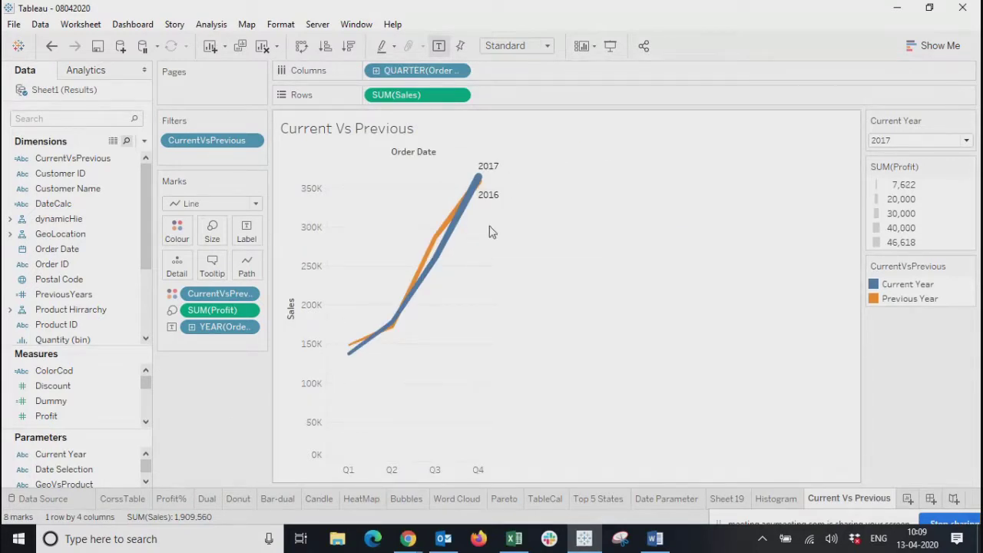
{"action": "left_click", "coordinate": [458, 71]}
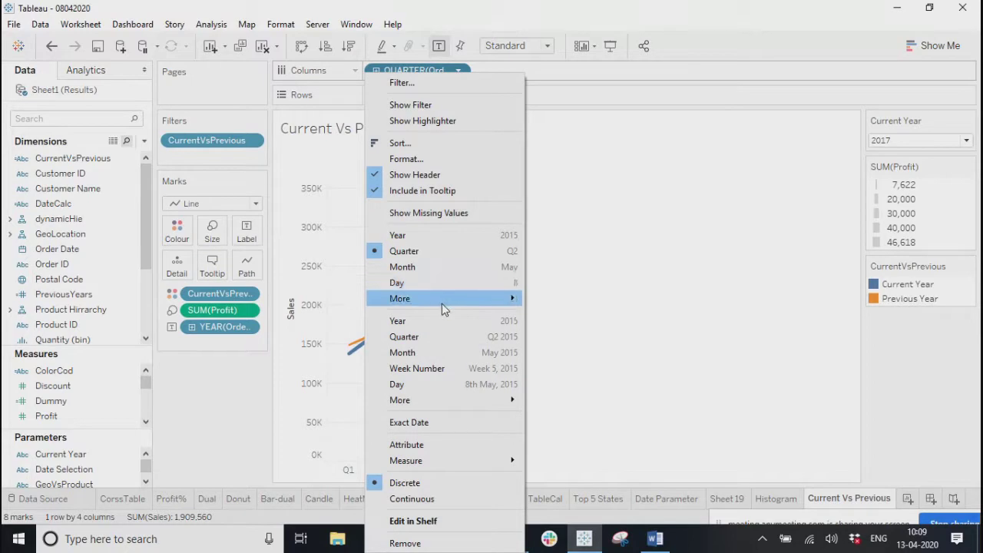
{"action": "left_click", "coordinate": [444, 375]}
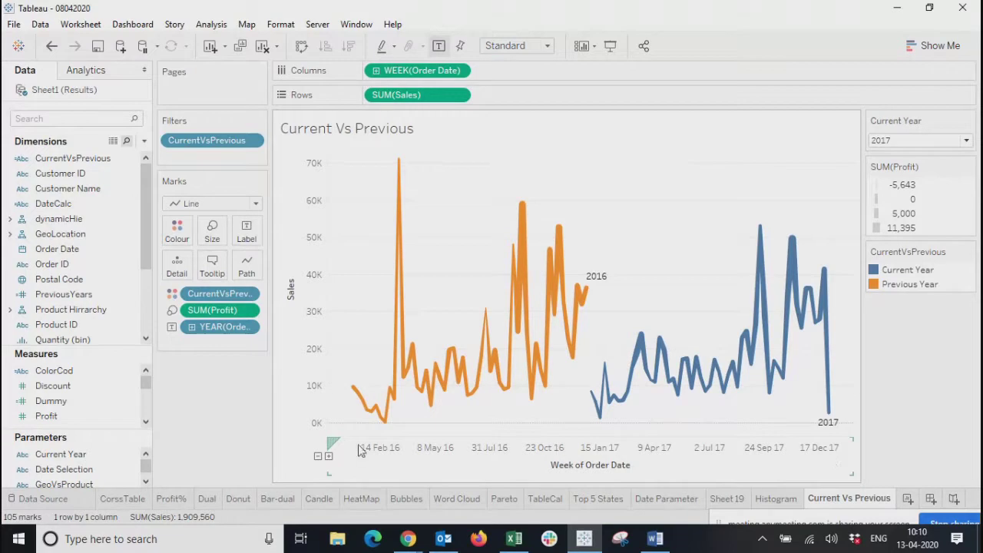
Change Order Date on the columns to discrete Week Number and look over the weekly lines.
{"action": "left_click", "coordinate": [458, 70]}
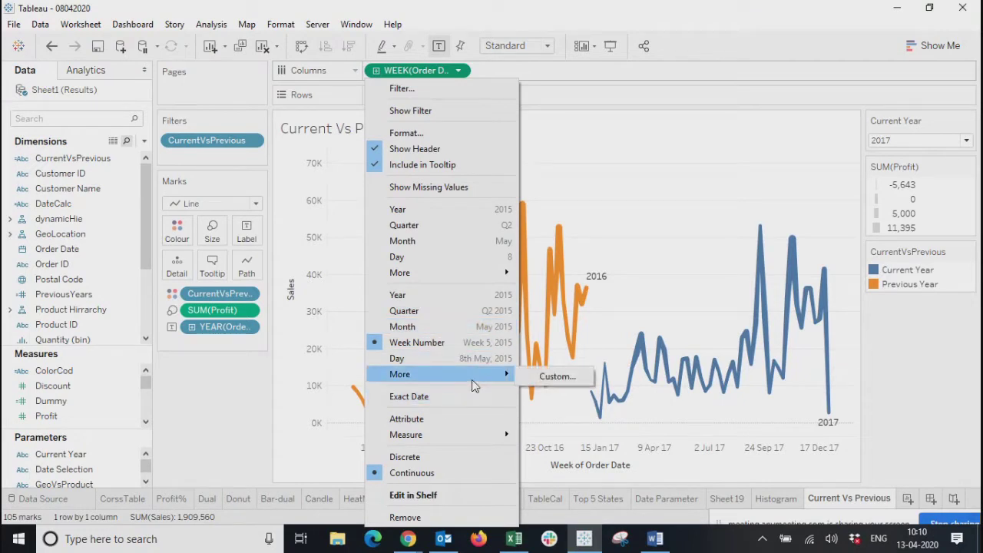
{"action": "mouse_move", "coordinate": [492, 279]}
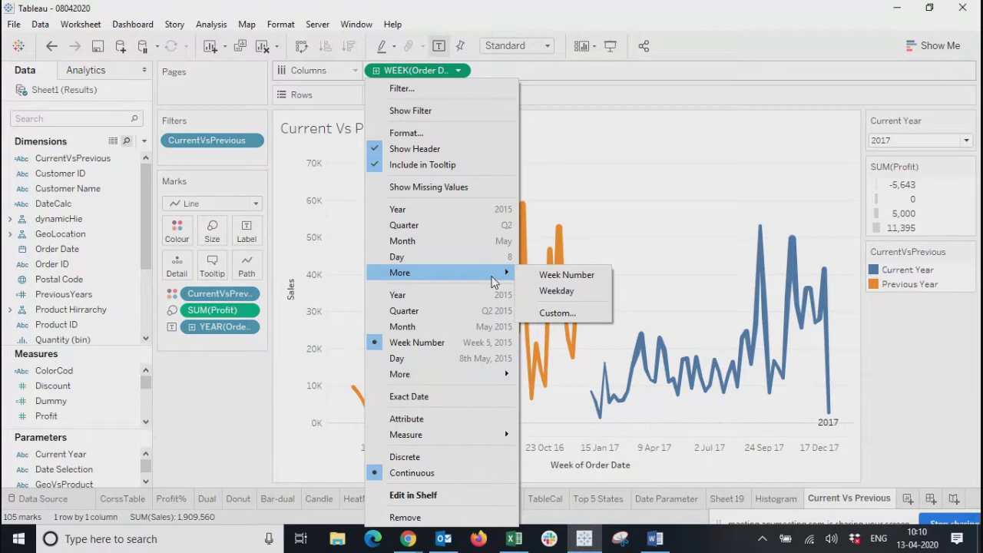
{"action": "left_click", "coordinate": [562, 281]}
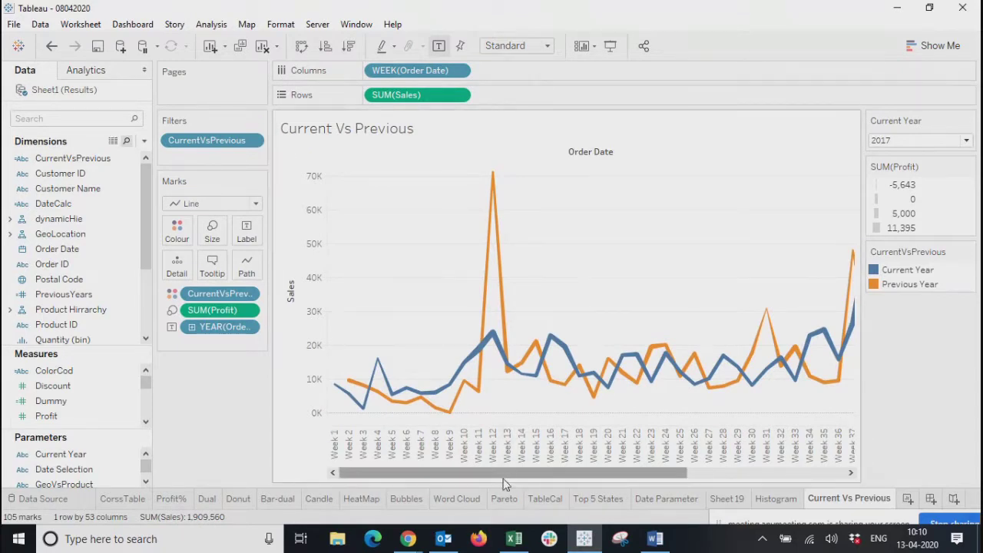
{"action": "left_click_drag", "start_coordinate": [509, 471], "coordinate": [449, 501]}
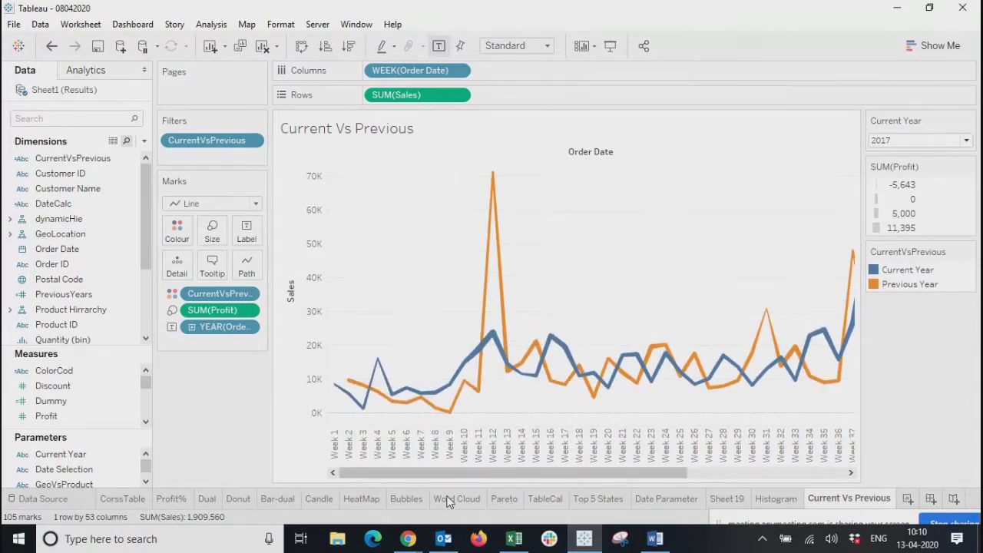
{"action": "left_click_drag", "start_coordinate": [373, 471], "coordinate": [288, 471]}
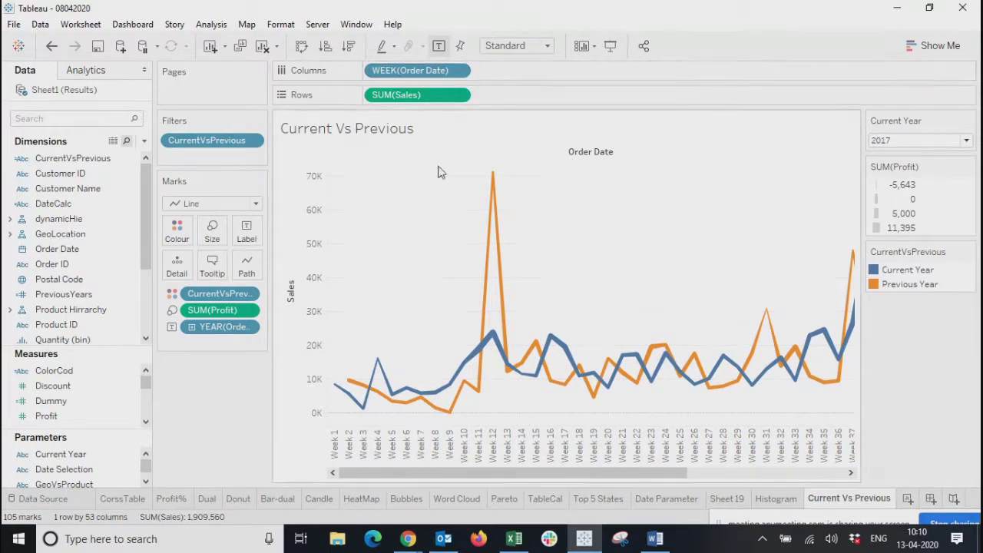
Set Order Date on the columns back to continuous Week Number.
{"action": "left_click", "coordinate": [458, 71]}
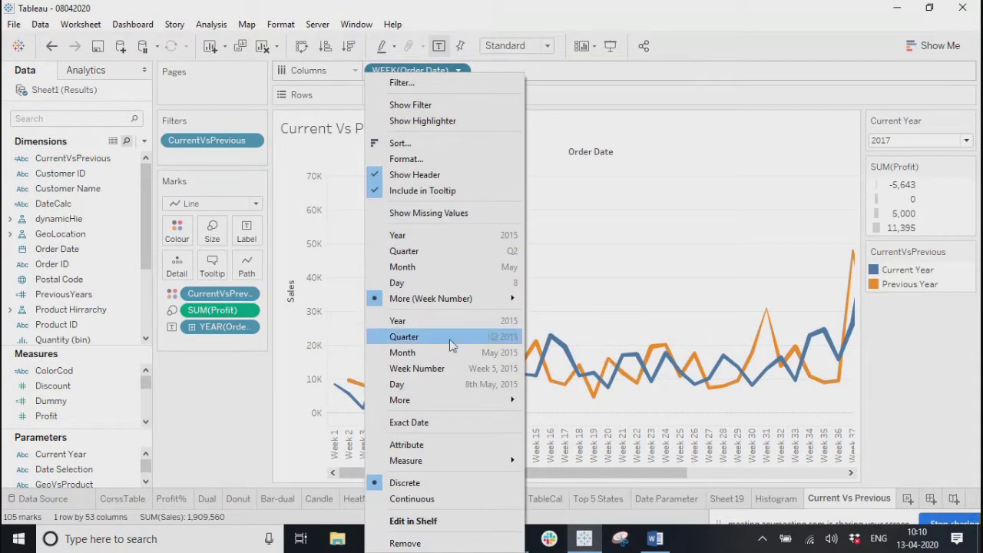
{"action": "left_click", "coordinate": [440, 370]}
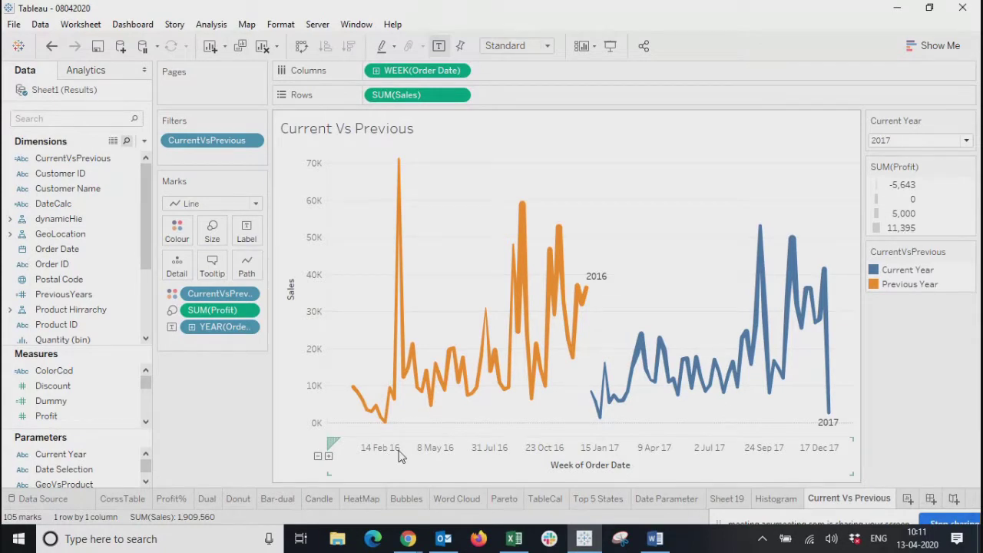
Change Order Date on the columns to discrete Month and save the workbook.
{"action": "left_click", "coordinate": [458, 70]}
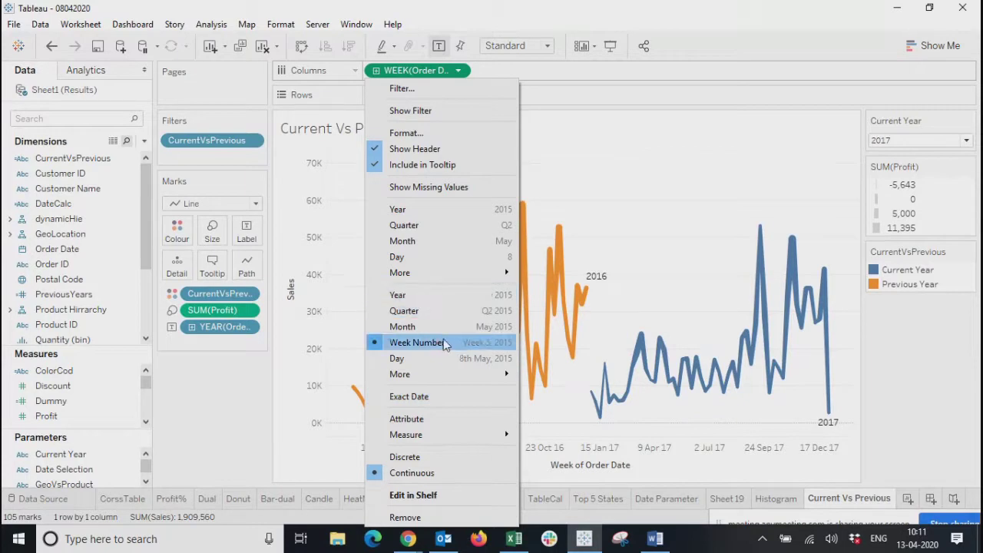
{"action": "mouse_move", "coordinate": [459, 377]}
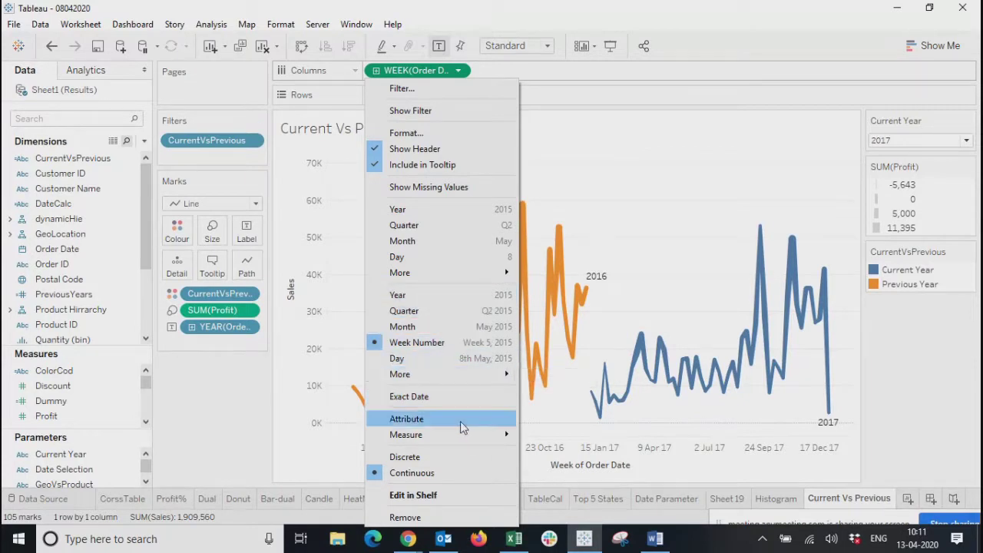
{"action": "mouse_move", "coordinate": [461, 435]}
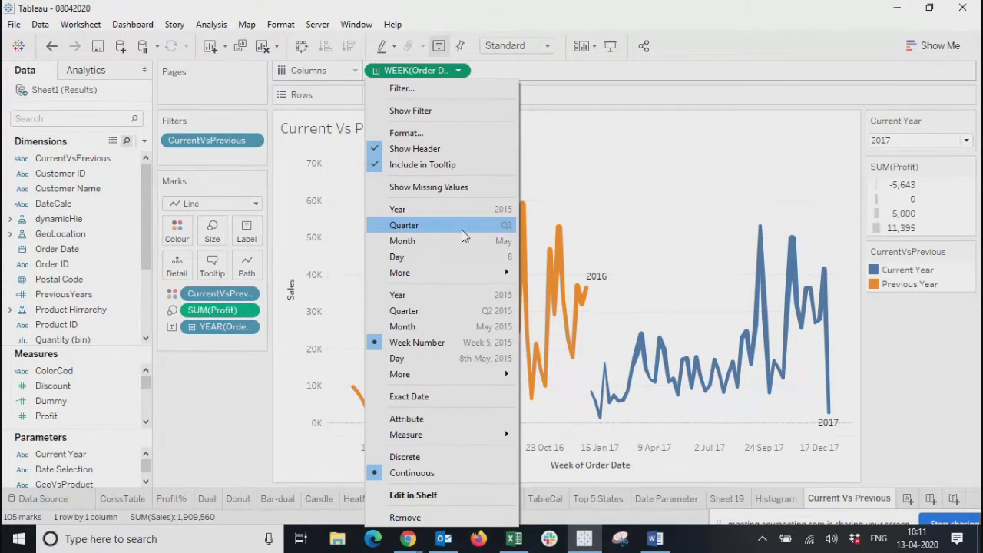
{"action": "left_click", "coordinate": [453, 242]}
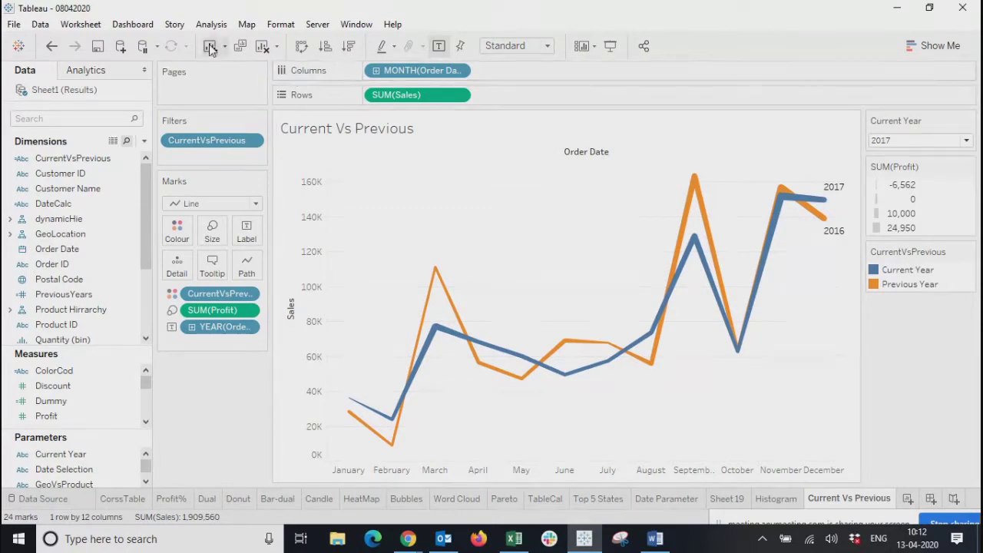
{"action": "left_click", "coordinate": [97, 46]}
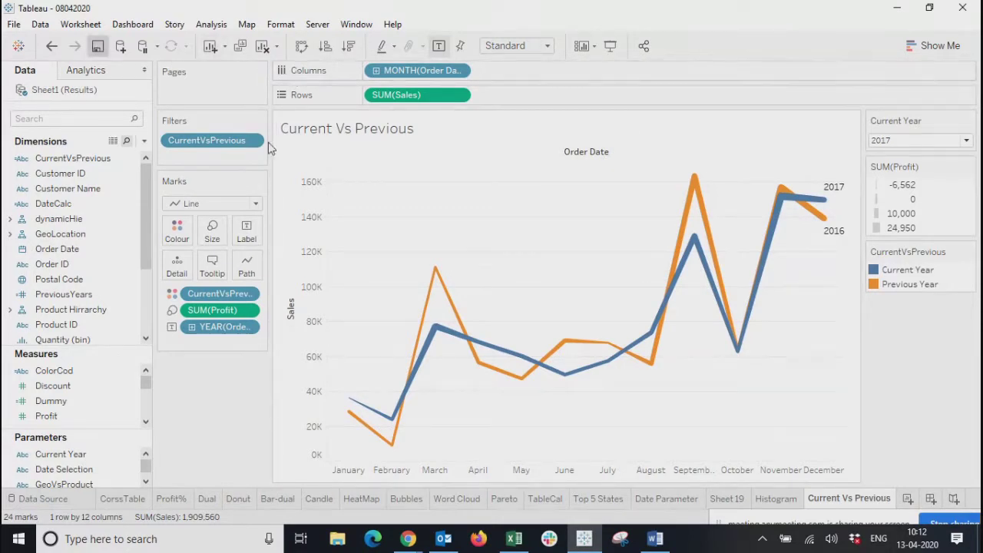
Add a new worksheet and place Profit on its rows.
{"action": "right_click", "coordinate": [838, 503]}
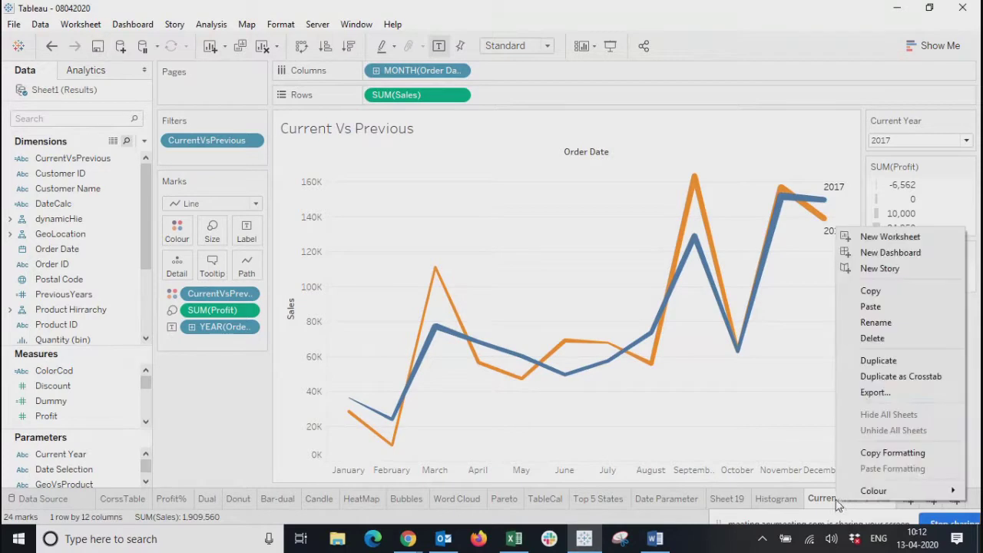
{"action": "left_click", "coordinate": [661, 428]}
{"action": "left_click", "coordinate": [908, 499]}
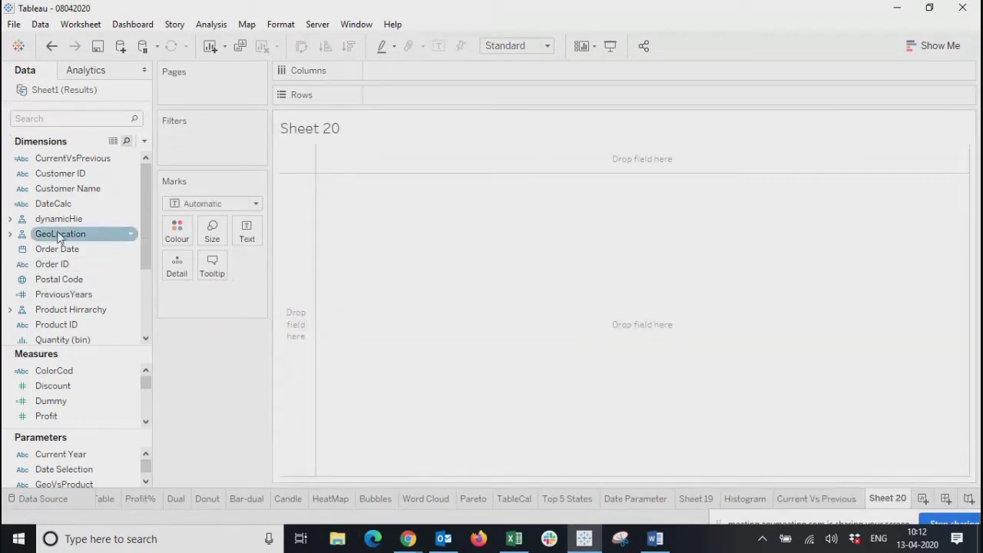
{"action": "left_click_drag", "start_coordinate": [148, 222], "coordinate": [149, 259]}
{"action": "left_click", "coordinate": [65, 190]}
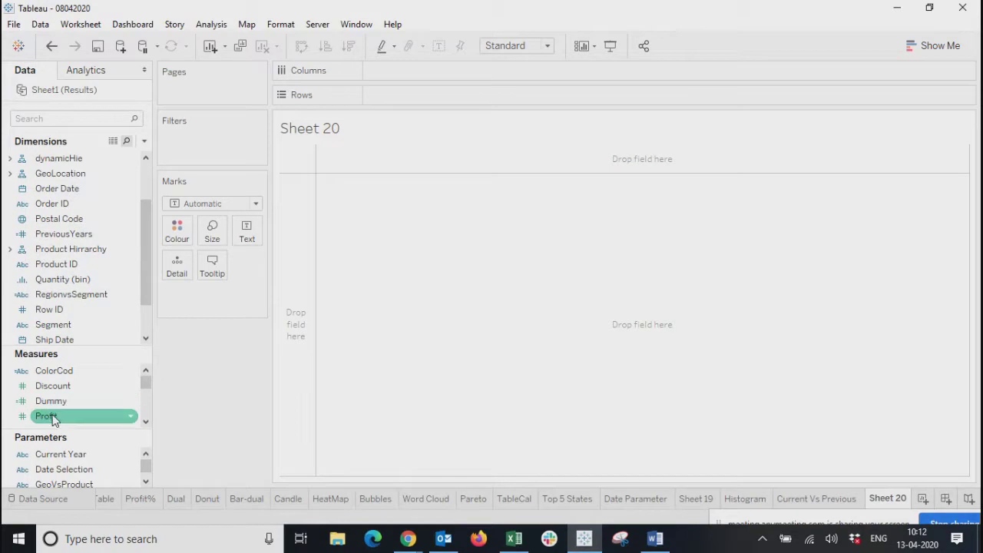
{"action": "left_click_drag", "start_coordinate": [71, 414], "coordinate": [418, 96]}
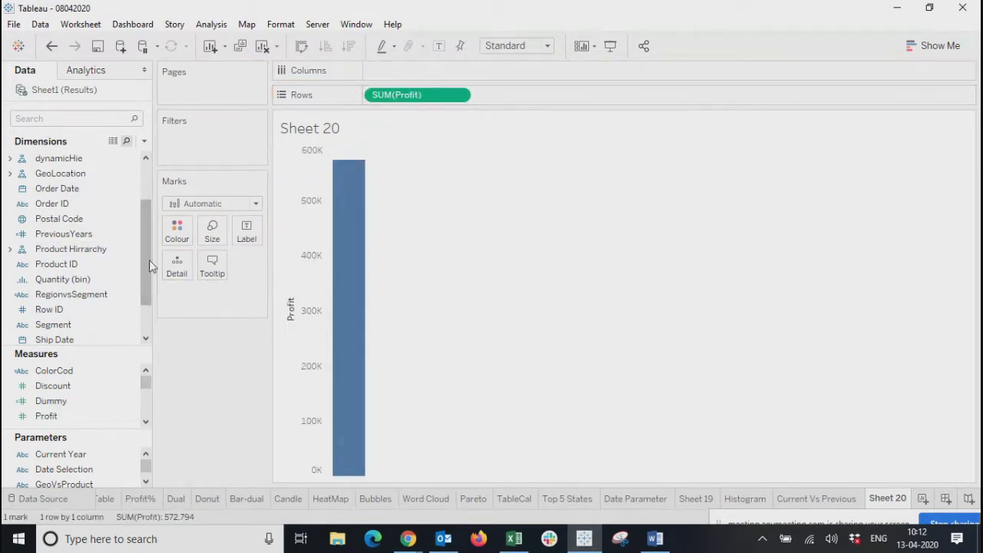
Add Order Date to the columns as continuous Month and show mark labels on the profit line.
{"action": "scroll", "coordinate": [144, 260], "scroll_direction": "up", "scroll_amount": 3}
{"action": "left_click_drag", "start_coordinate": [57, 249], "coordinate": [407, 71]}
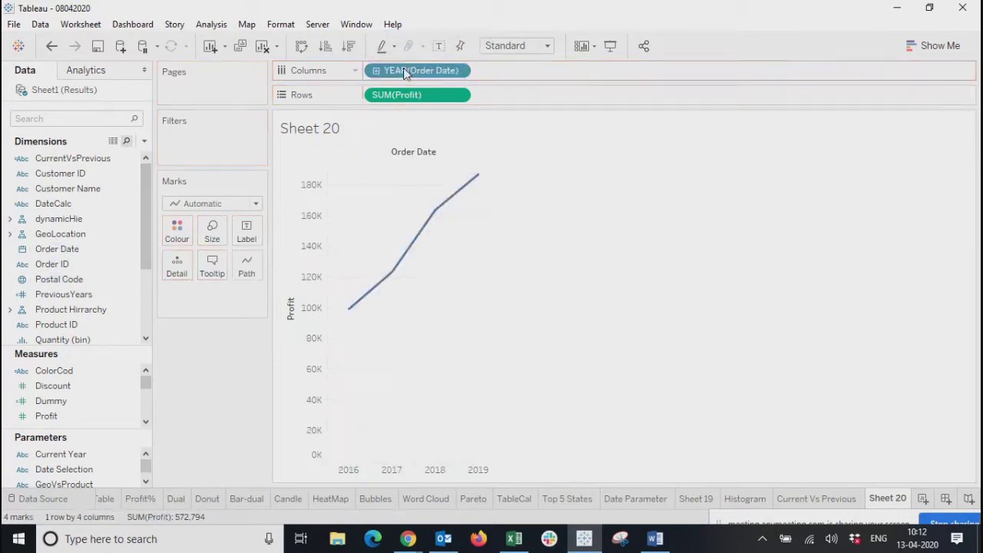
{"action": "left_click", "coordinate": [458, 70]}
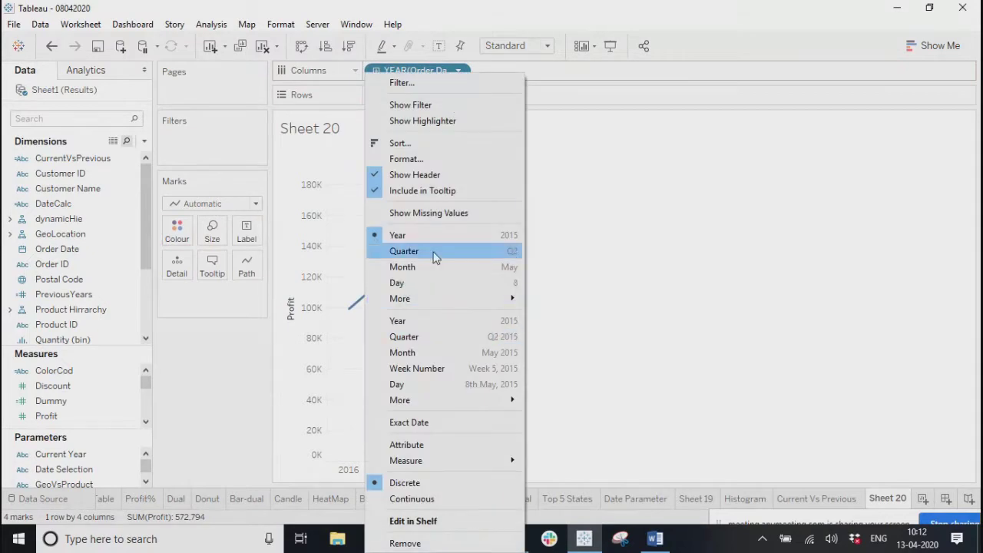
{"action": "left_click", "coordinate": [439, 356]}
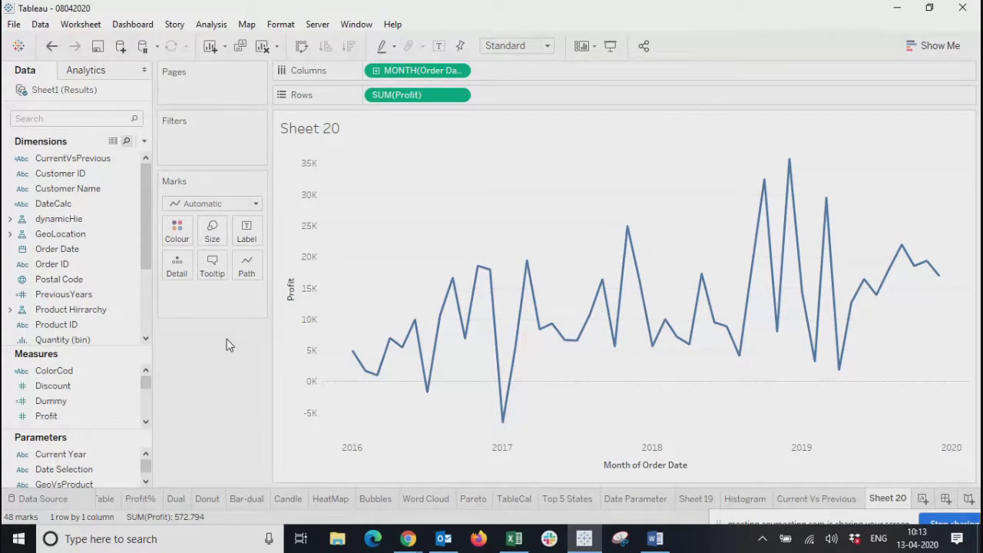
{"action": "left_click", "coordinate": [246, 231]}
{"action": "left_click", "coordinate": [278, 264]}
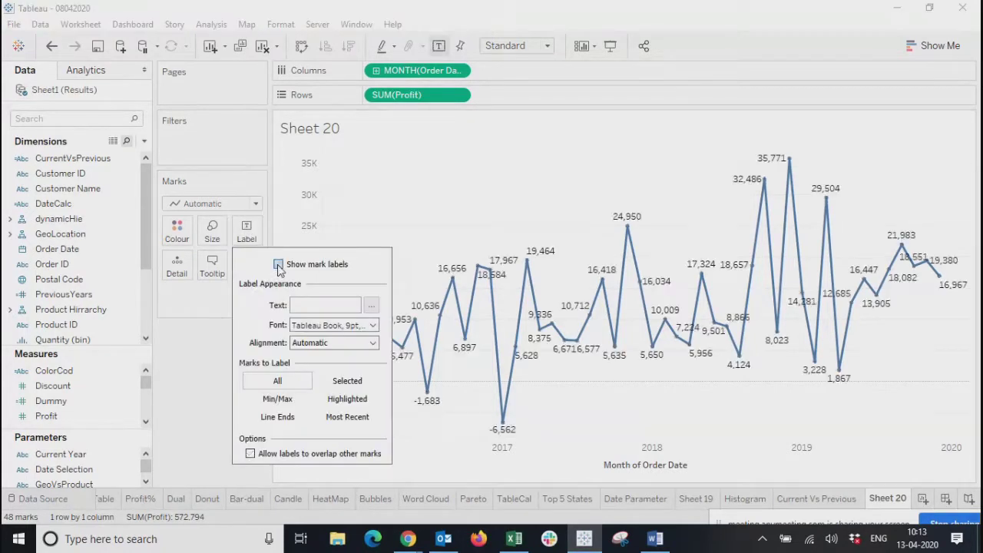
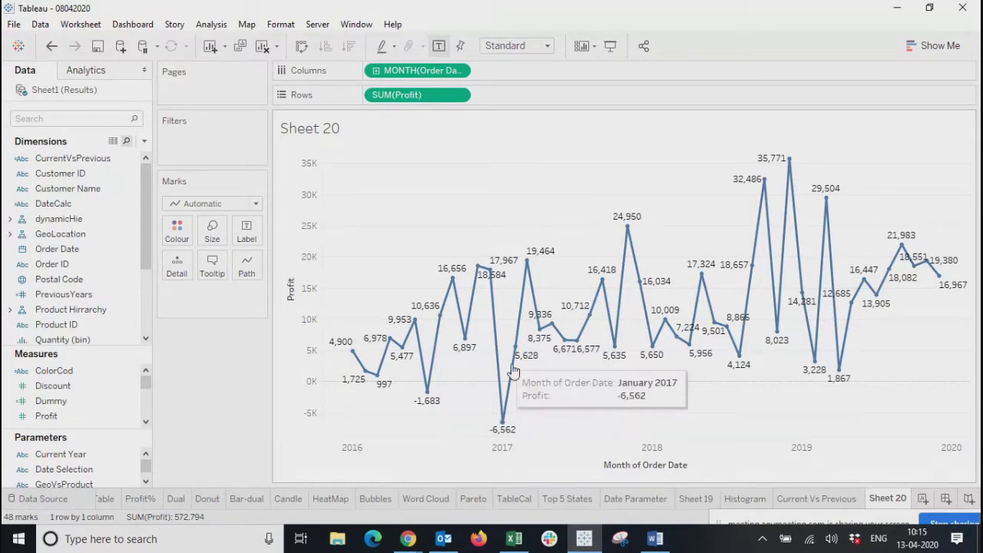
Show trend lines on the monthly profit chart.
{"action": "right_click", "coordinate": [291, 354]}
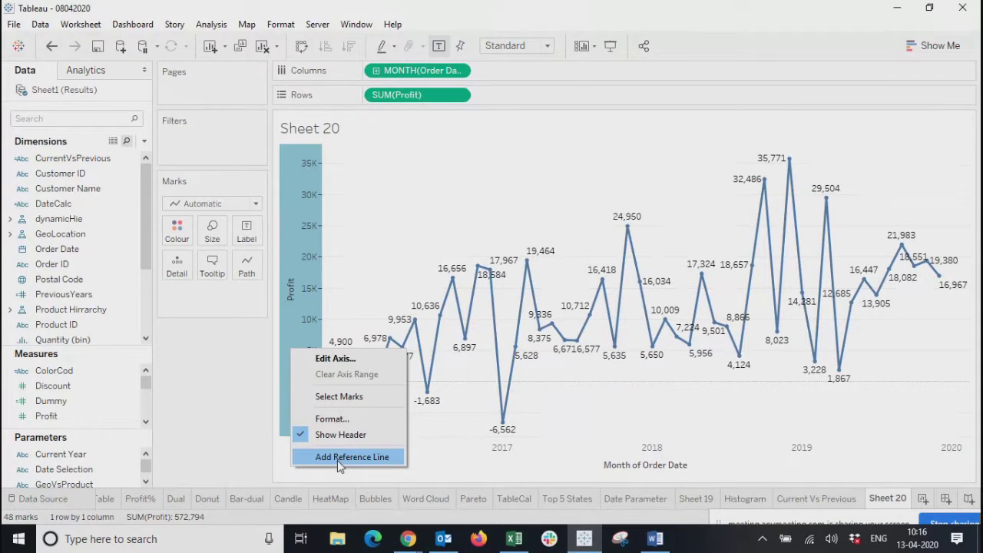
{"action": "left_click", "coordinate": [537, 395]}
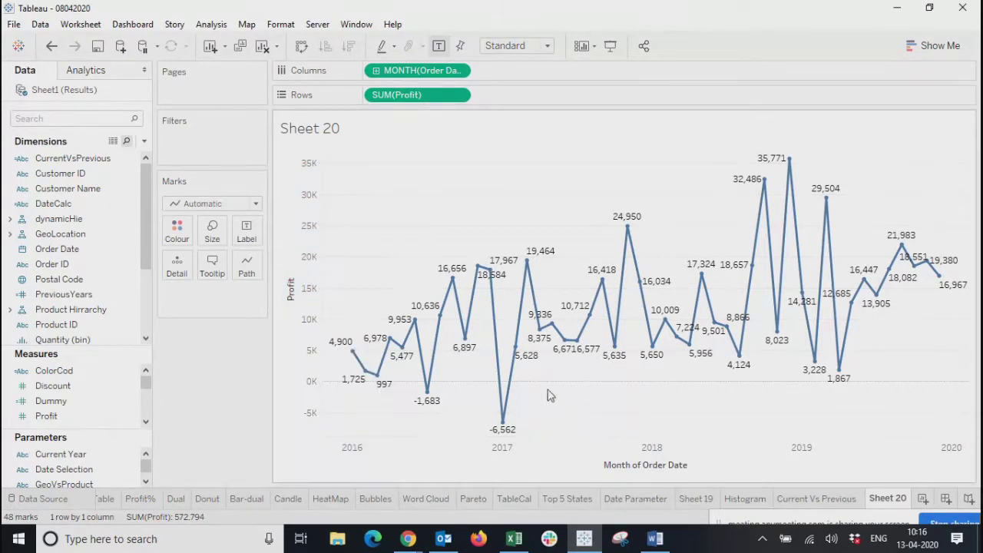
{"action": "right_click", "coordinate": [498, 343]}
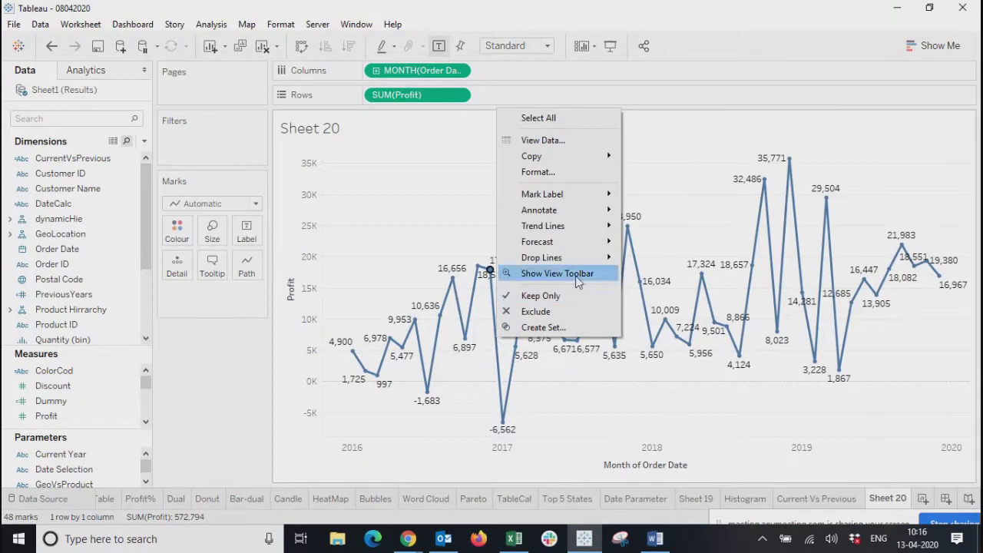
{"action": "mouse_move", "coordinate": [559, 245]}
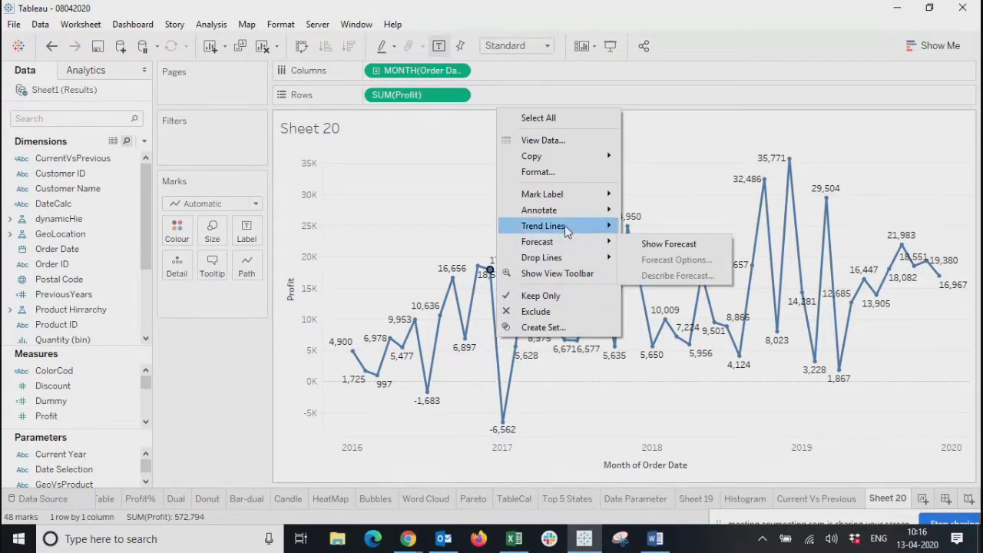
{"action": "mouse_move", "coordinate": [564, 227]}
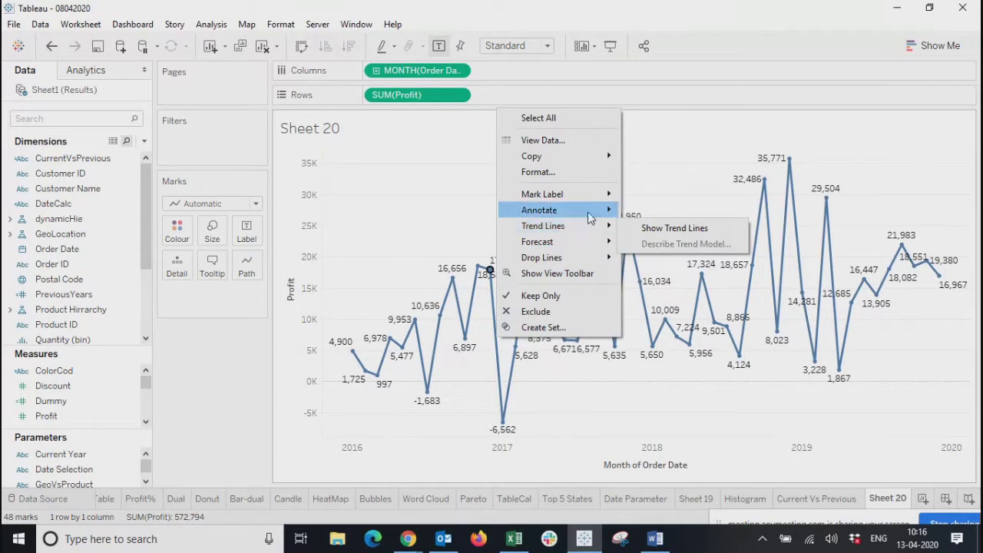
{"action": "mouse_move", "coordinate": [592, 218]}
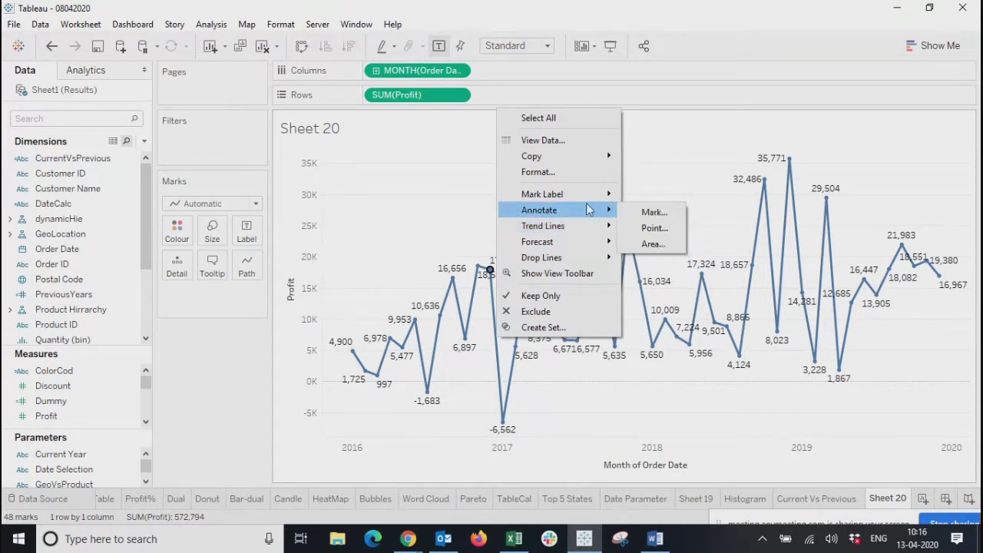
{"action": "mouse_move", "coordinate": [584, 198]}
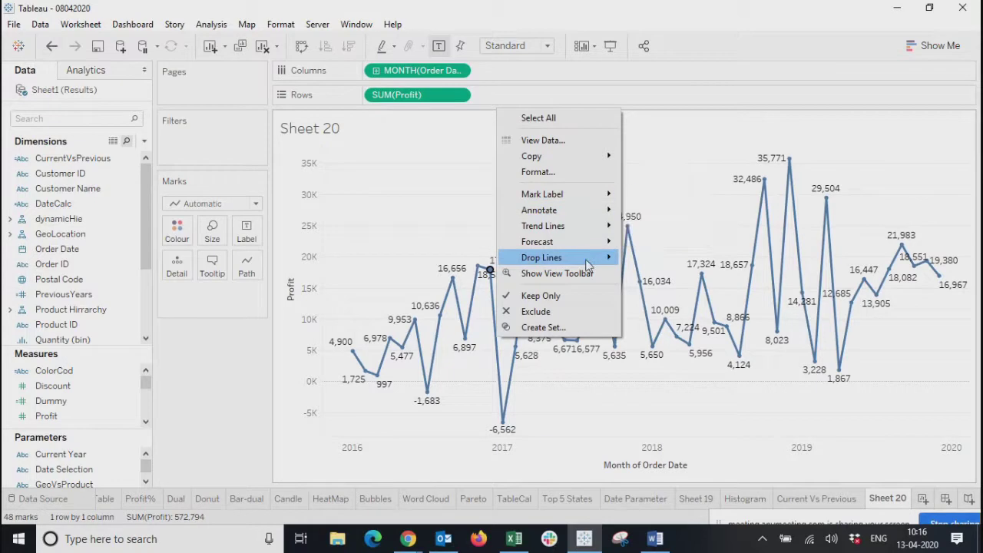
{"action": "mouse_move", "coordinate": [587, 264]}
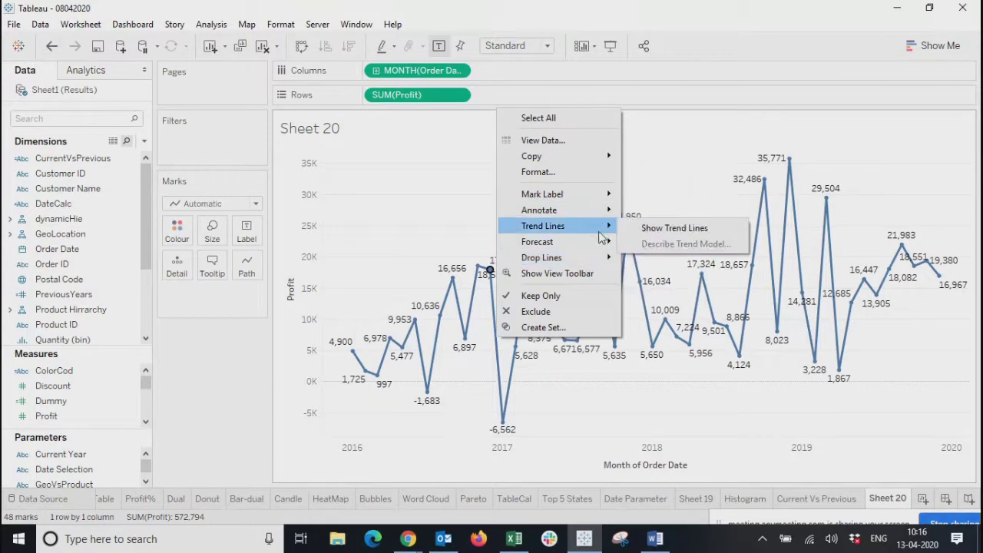
{"action": "left_click", "coordinate": [655, 232]}
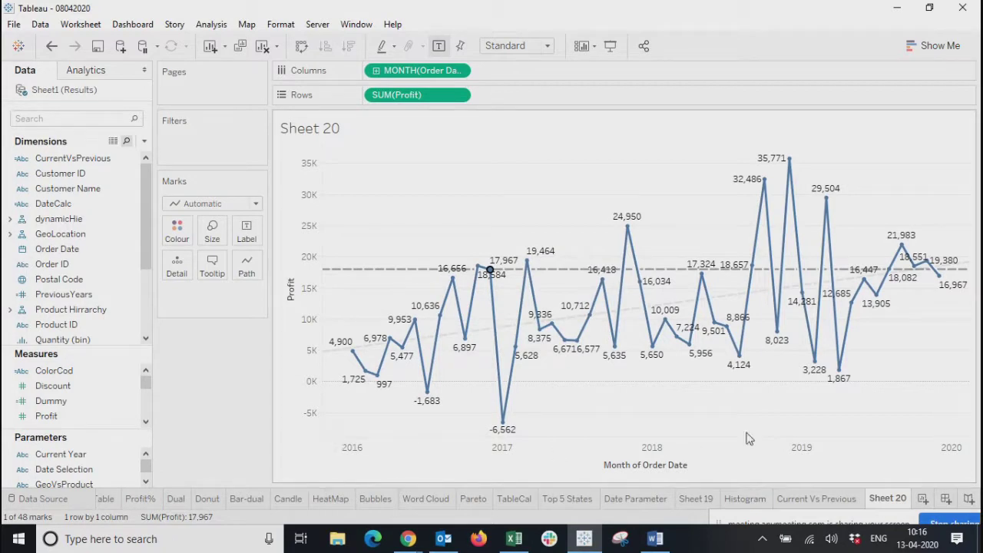
Inspect the flat trend line, then select the sloped overall one to read its equation, R-squared and P-value.
{"action": "mouse_move", "coordinate": [387, 347]}
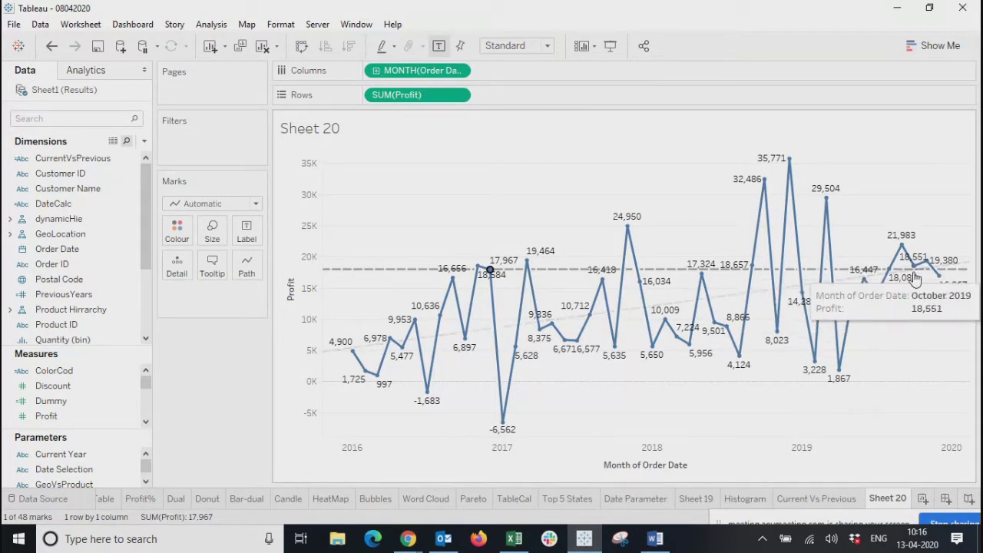
{"action": "right_click", "coordinate": [357, 274]}
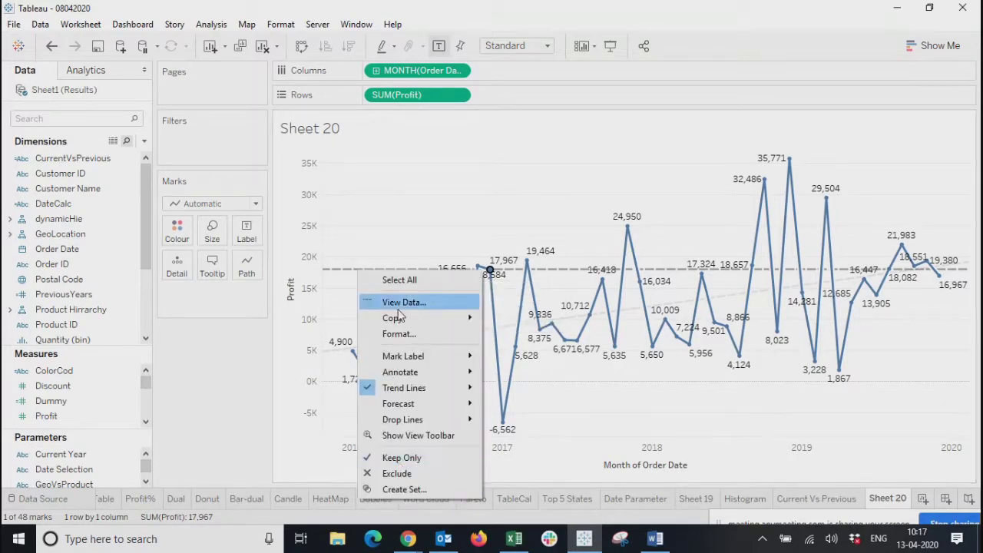
{"action": "right_click", "coordinate": [336, 271]}
{"action": "left_click", "coordinate": [668, 275]}
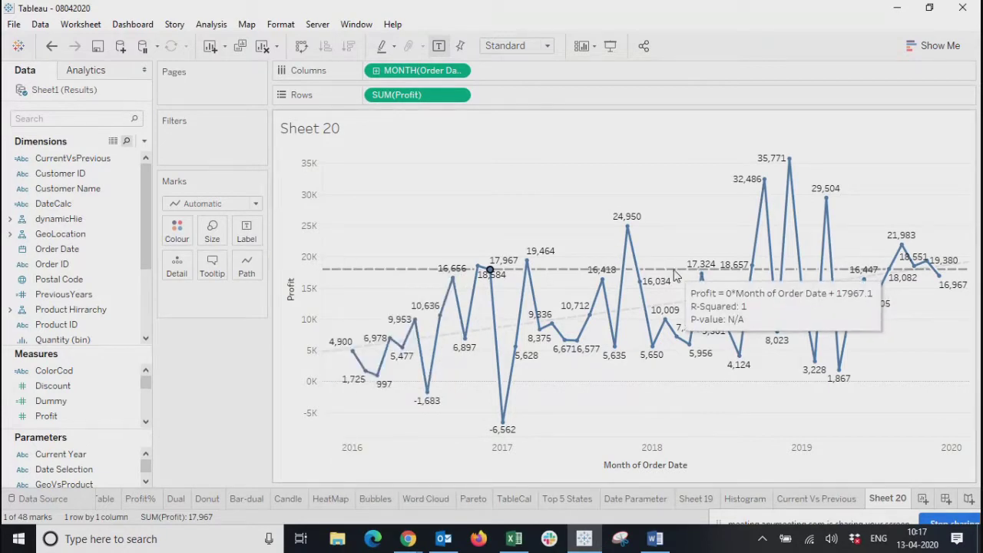
{"action": "right_click", "coordinate": [675, 274]}
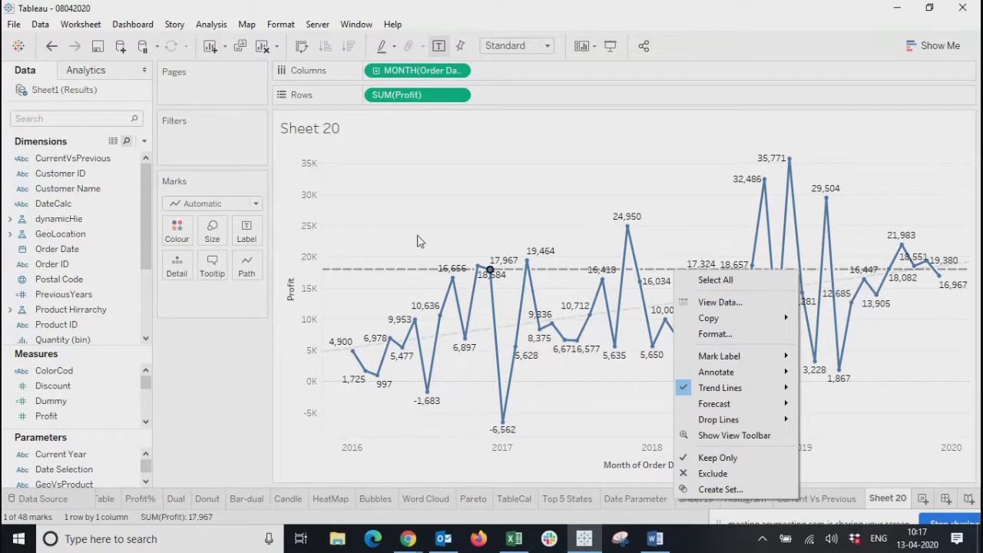
{"action": "left_click", "coordinate": [328, 354]}
{"action": "left_click", "coordinate": [328, 353]}
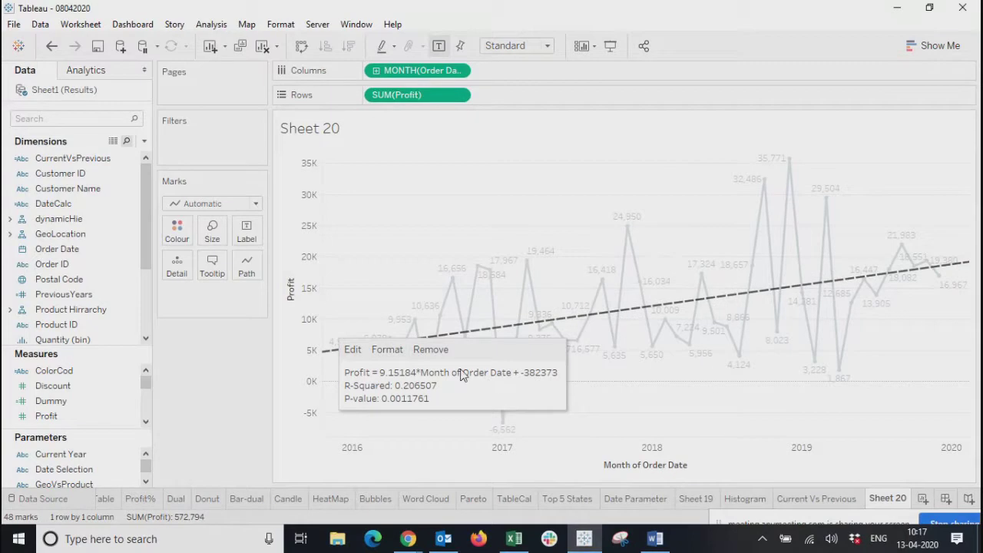
Describe the sloped trend line to review its equation and coefficients, close the description and clear the selection.
{"action": "right_click", "coordinate": [327, 355]}
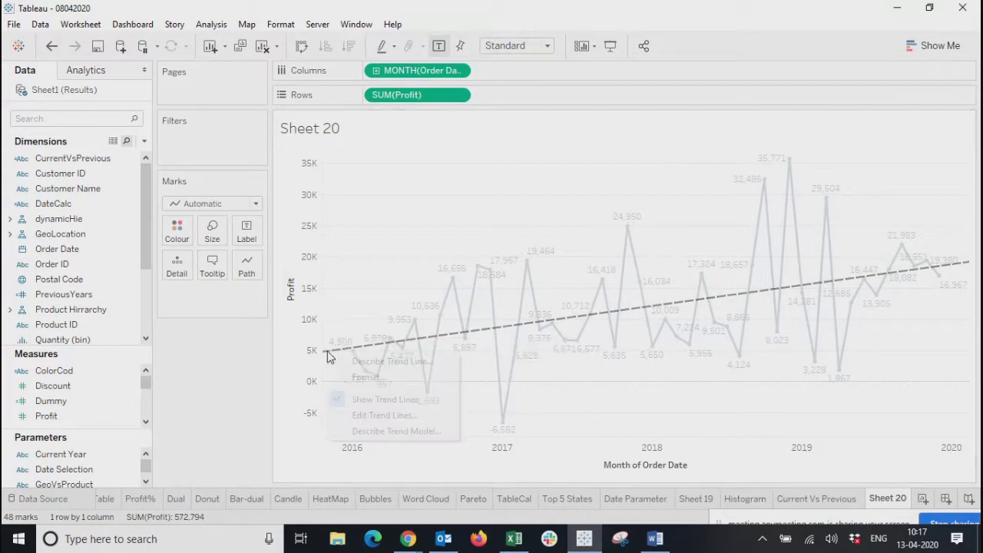
{"action": "left_click", "coordinate": [371, 362]}
{"action": "left_click_drag", "start_coordinate": [503, 178], "coordinate": [328, 101]}
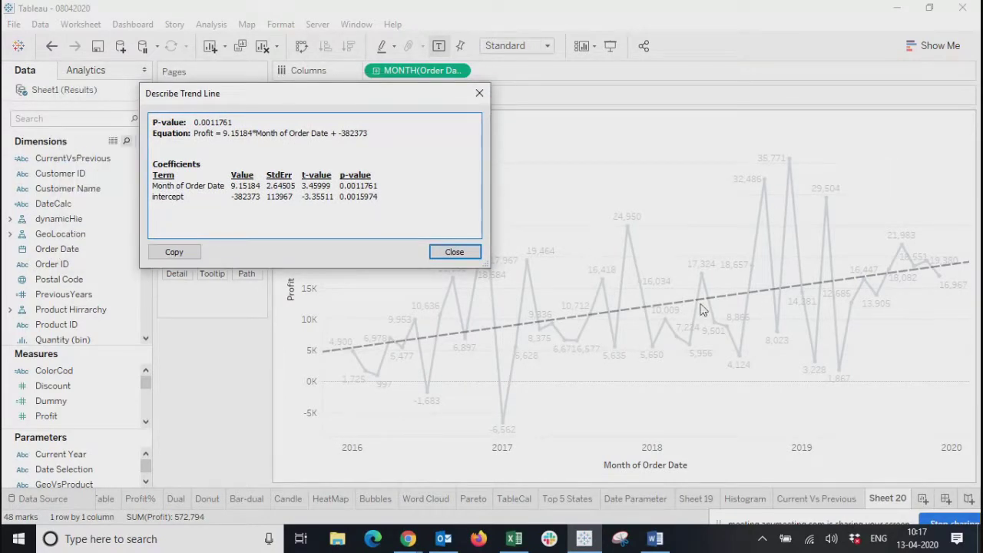
{"action": "left_click_drag", "start_coordinate": [303, 98], "coordinate": [303, 122]}
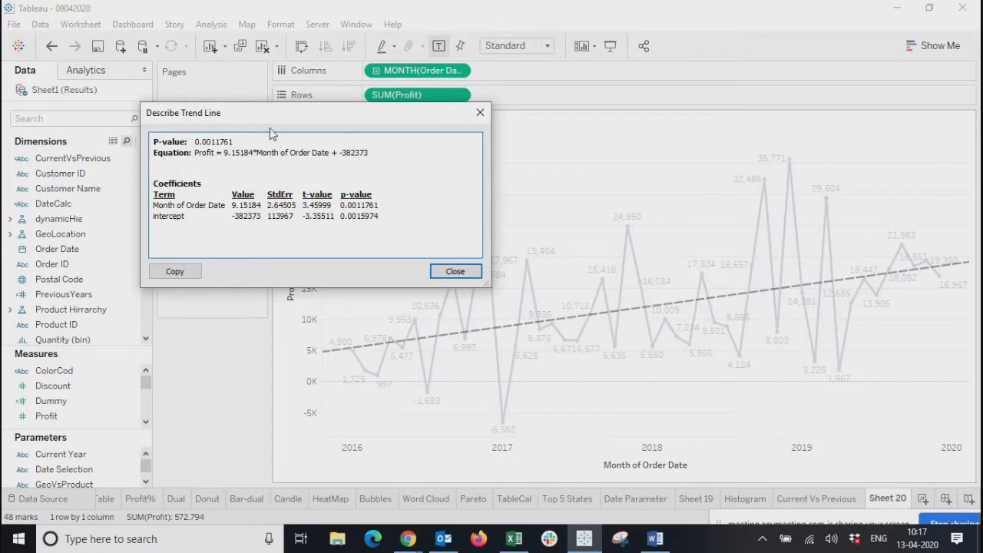
{"action": "left_click", "coordinate": [480, 112]}
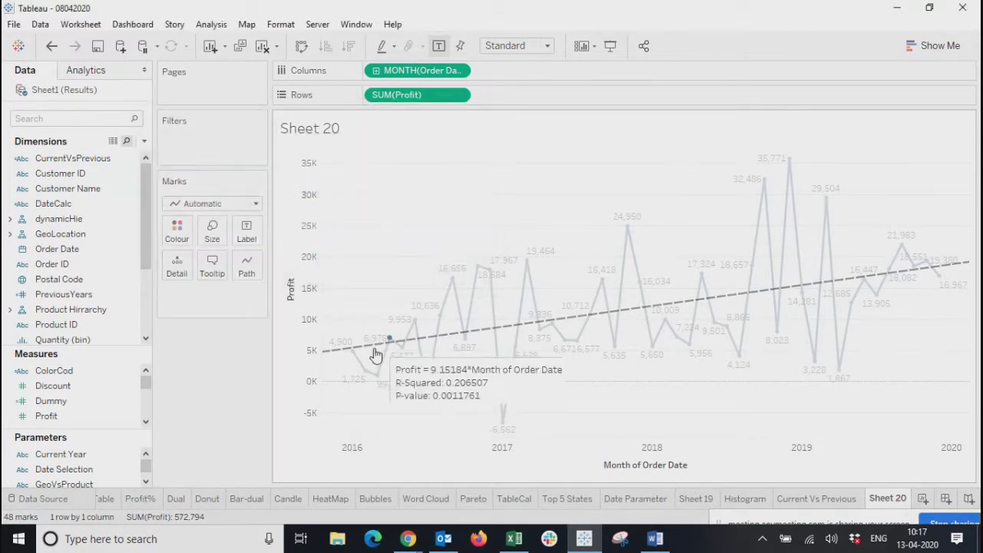
{"action": "left_click", "coordinate": [387, 424]}
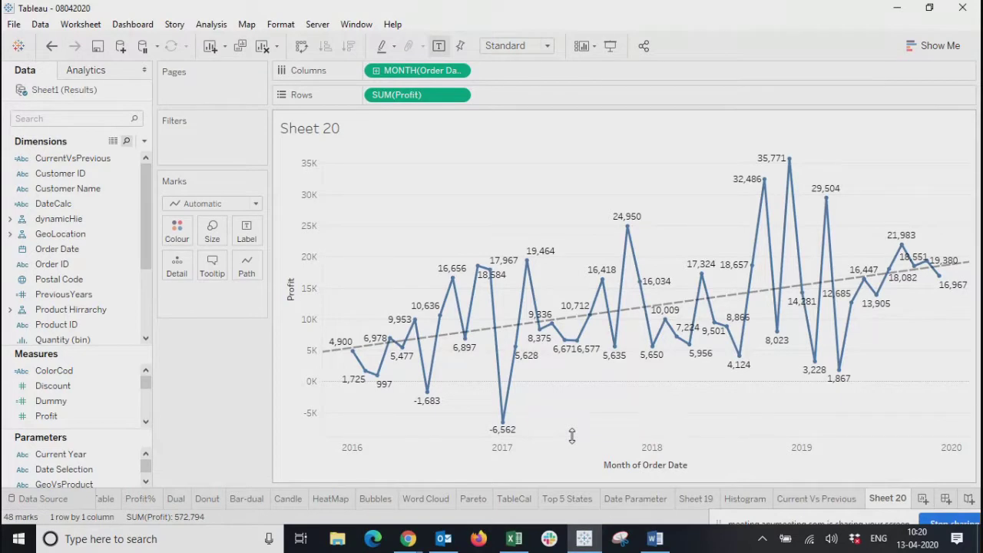
Switch to Chrome and search Google for "equation of line" in a new tab.
{"action": "mouse_move", "coordinate": [408, 538]}
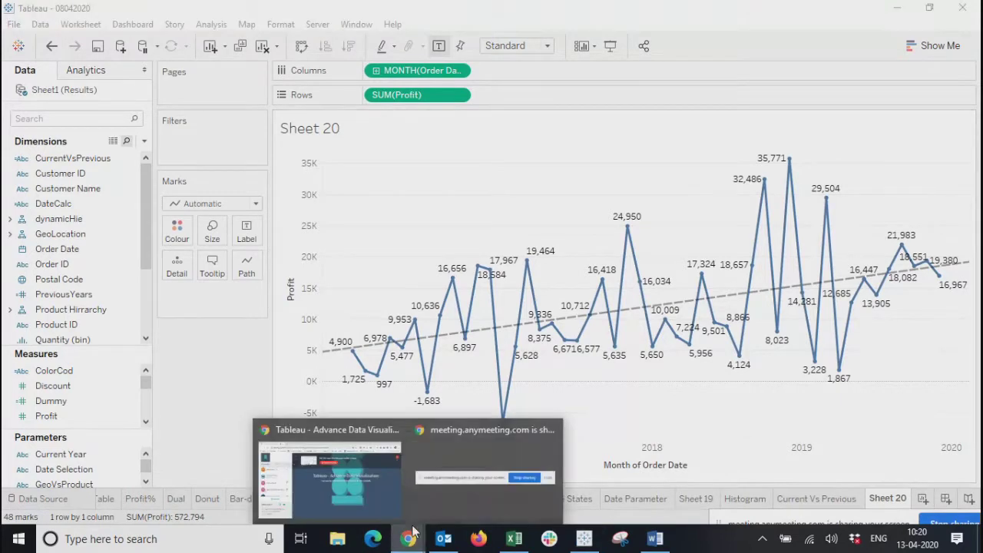
{"action": "left_click", "coordinate": [358, 438]}
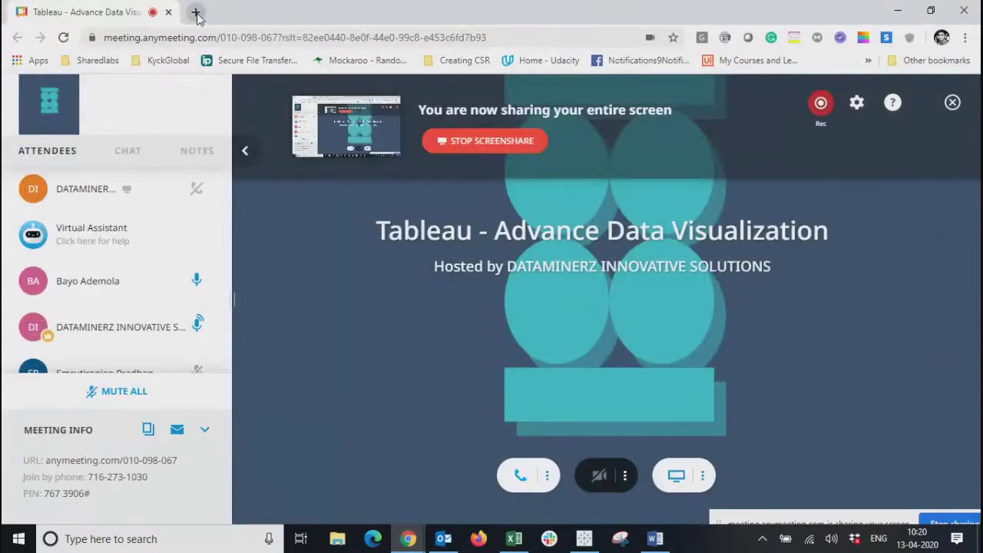
{"action": "left_click", "coordinate": [194, 11]}
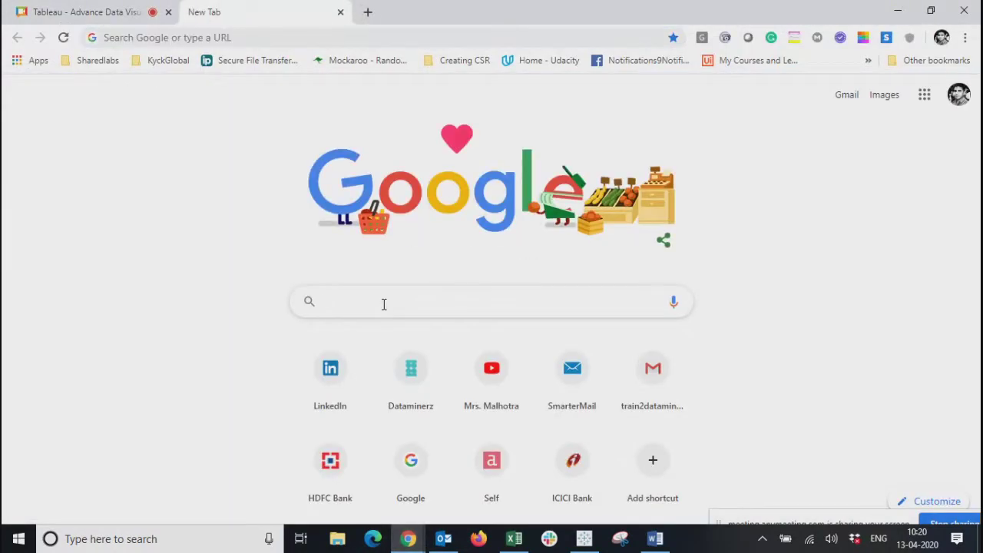
{"action": "type", "text": "e"}
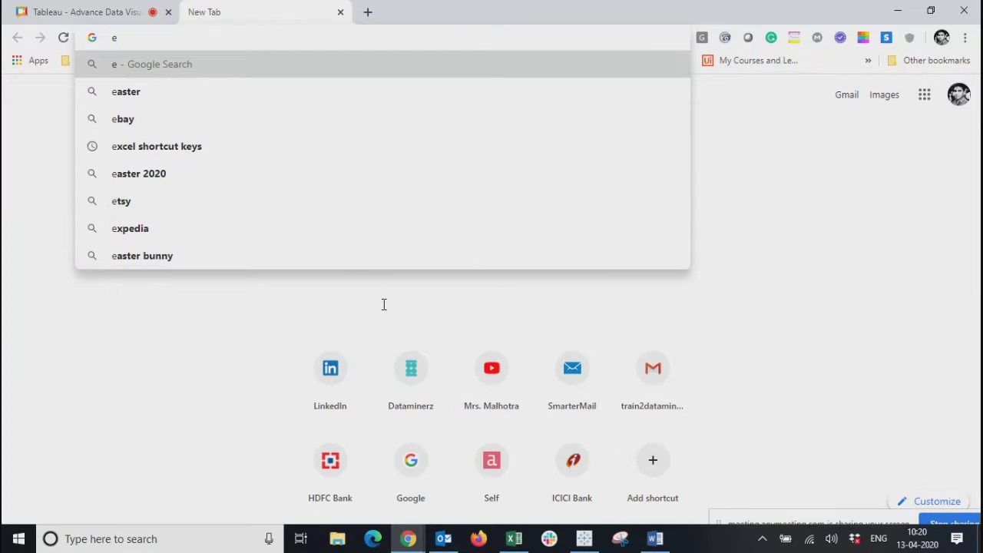
{"action": "type", "text": "quation of linier"}
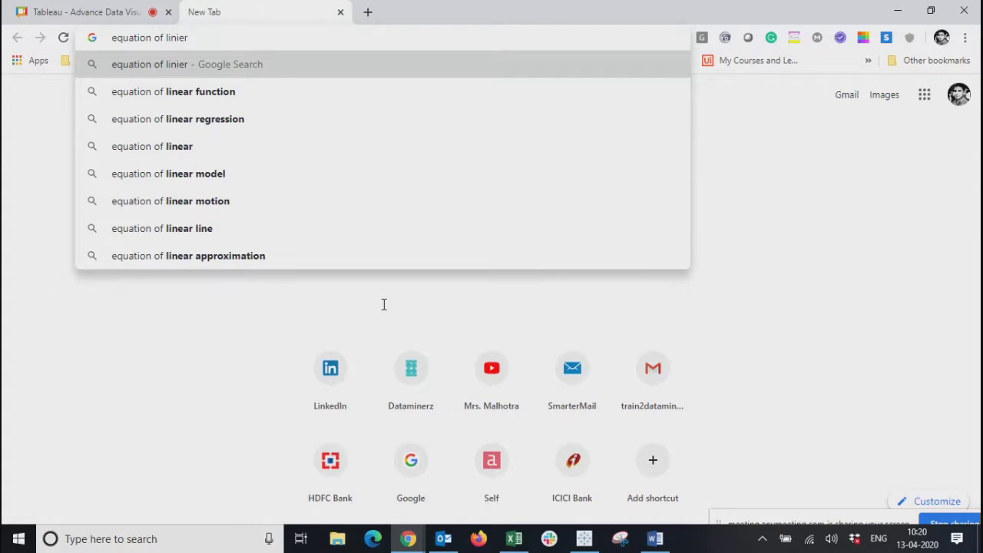
{"action": "key", "text": "Down"}
{"action": "key", "text": "Down"}
{"action": "key", "text": "Down"}
{"action": "key", "text": "BackSpace"}
{"action": "key", "text": "BackSpace"}
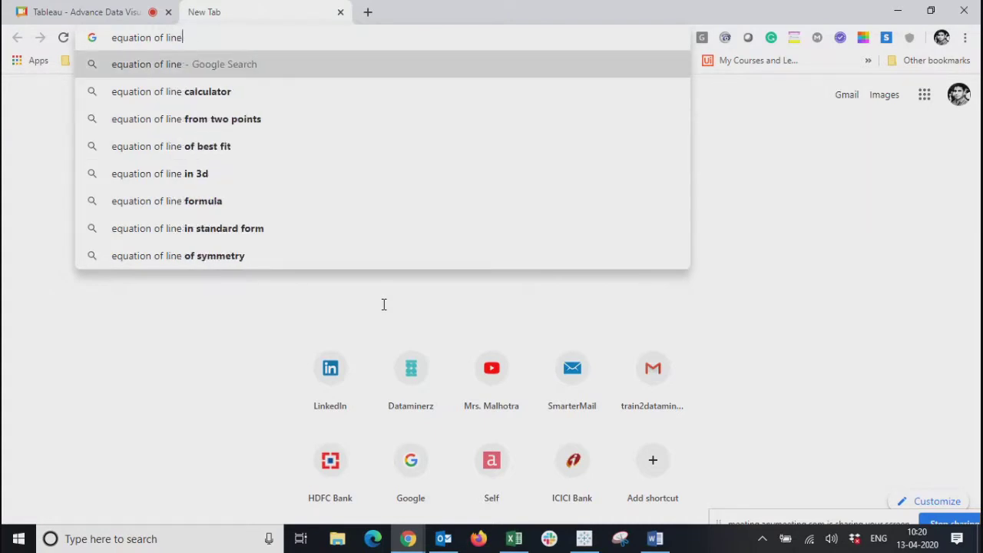
{"action": "key", "text": "Return"}
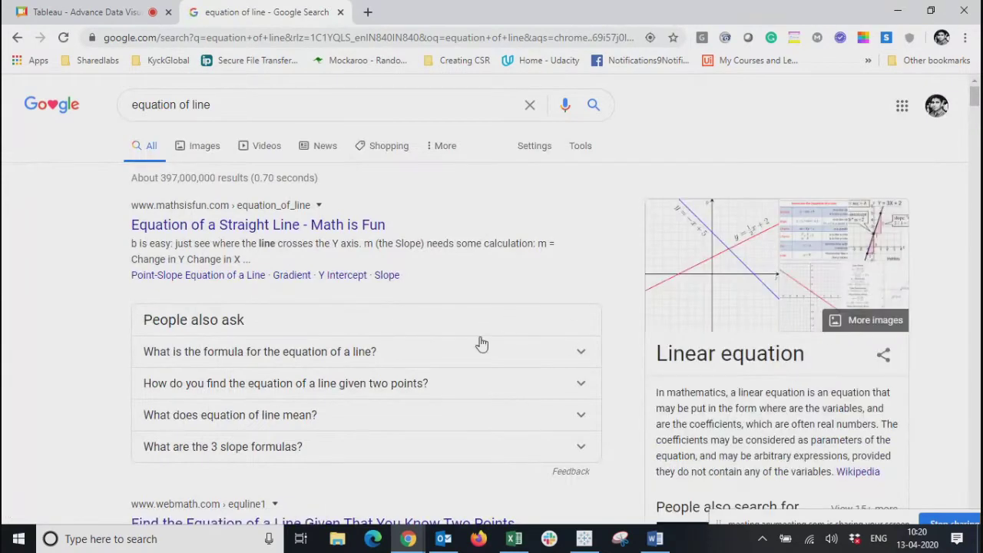
Open the image results for the line equation and preview Wikipedia's Linear equation graph.
{"action": "scroll", "coordinate": [480, 346], "scroll_direction": "down", "scroll_amount": 3}
{"action": "scroll", "coordinate": [480, 346], "scroll_direction": "up", "scroll_amount": 3}
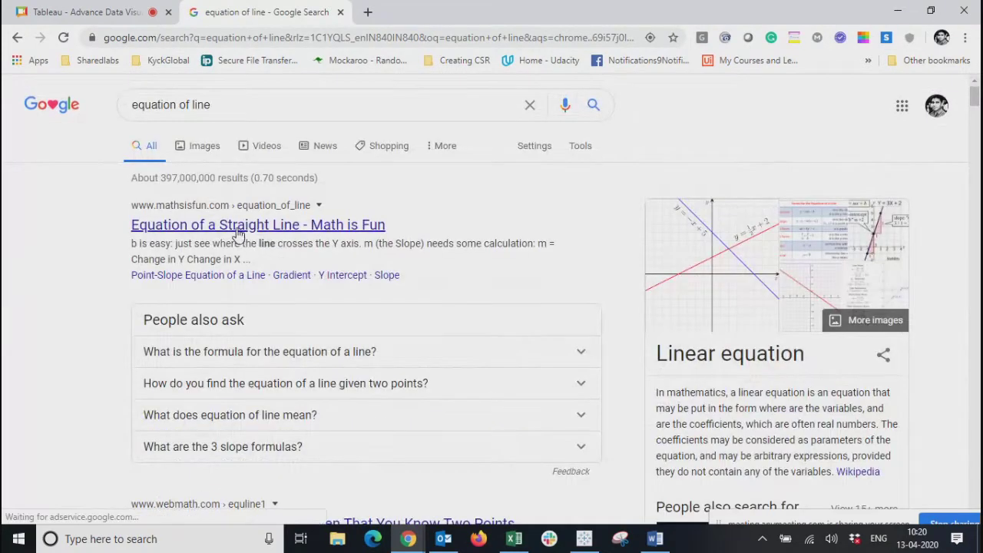
{"action": "left_click", "coordinate": [757, 282]}
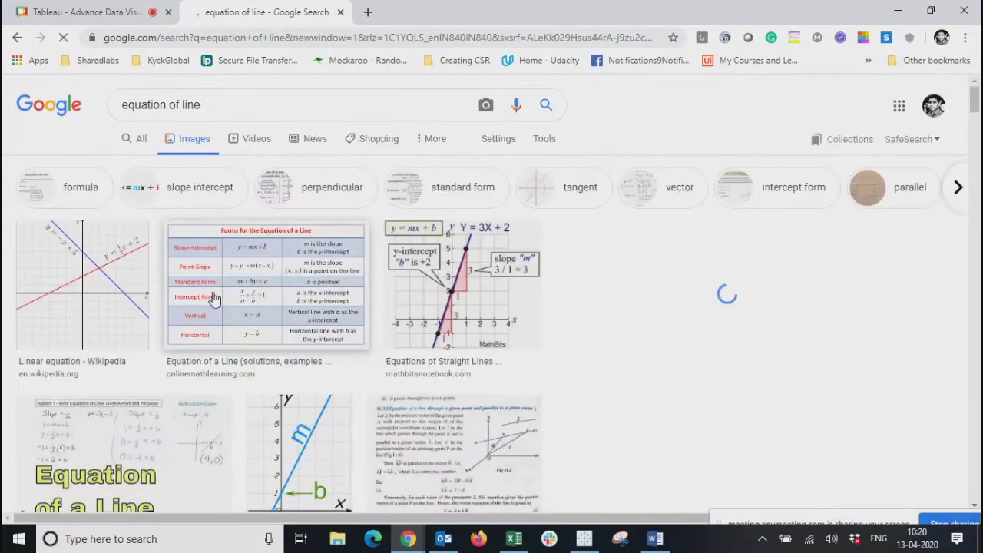
{"action": "left_click", "coordinate": [100, 430]}
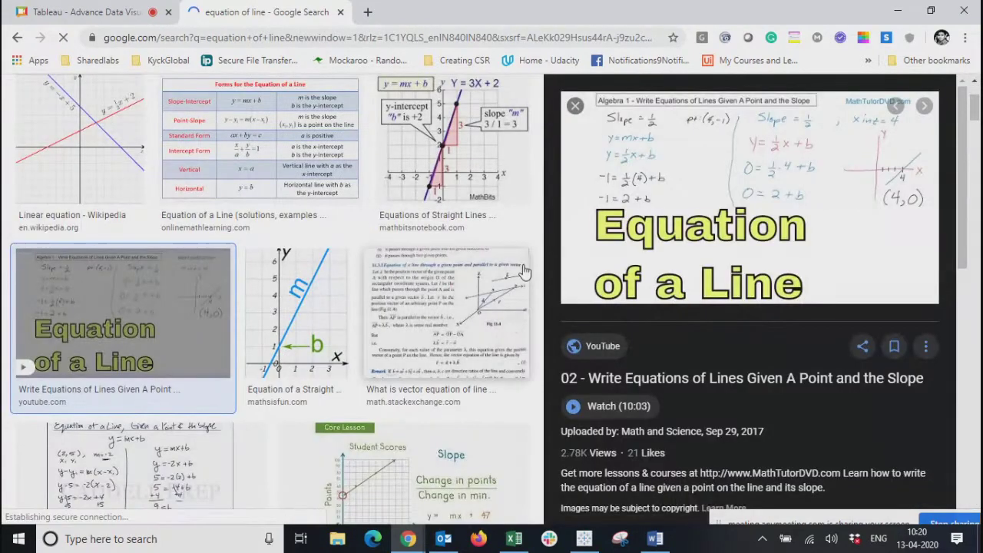
{"action": "left_click", "coordinate": [62, 117]}
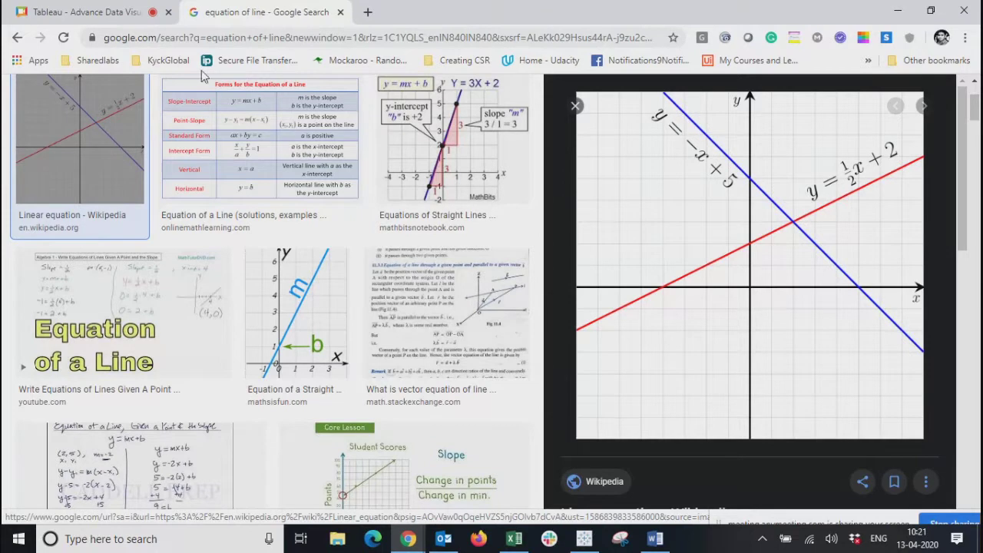
Switch back to Tableau and describe the sloped overall trend line on the monthly profit chart.
{"action": "left_click", "coordinate": [592, 544]}
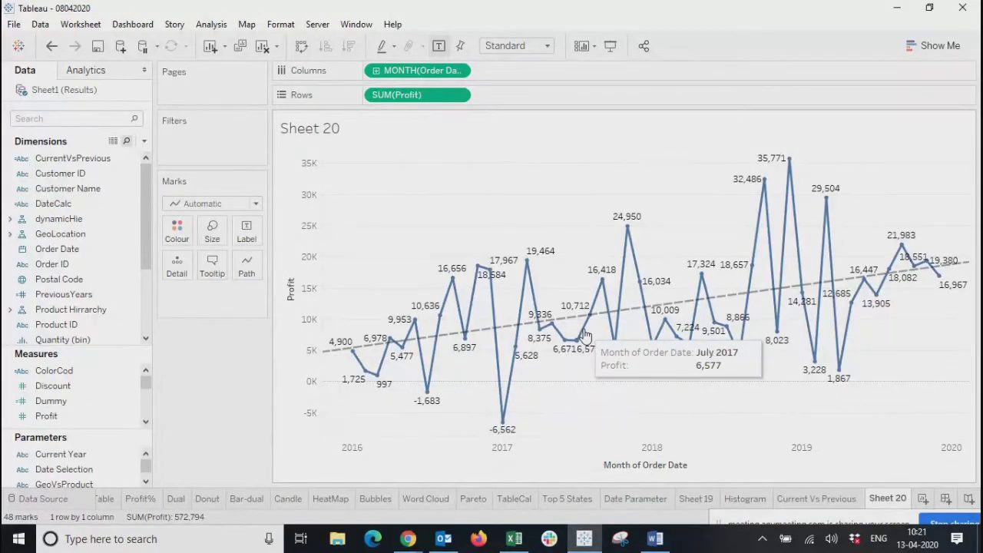
{"action": "mouse_move", "coordinate": [556, 326]}
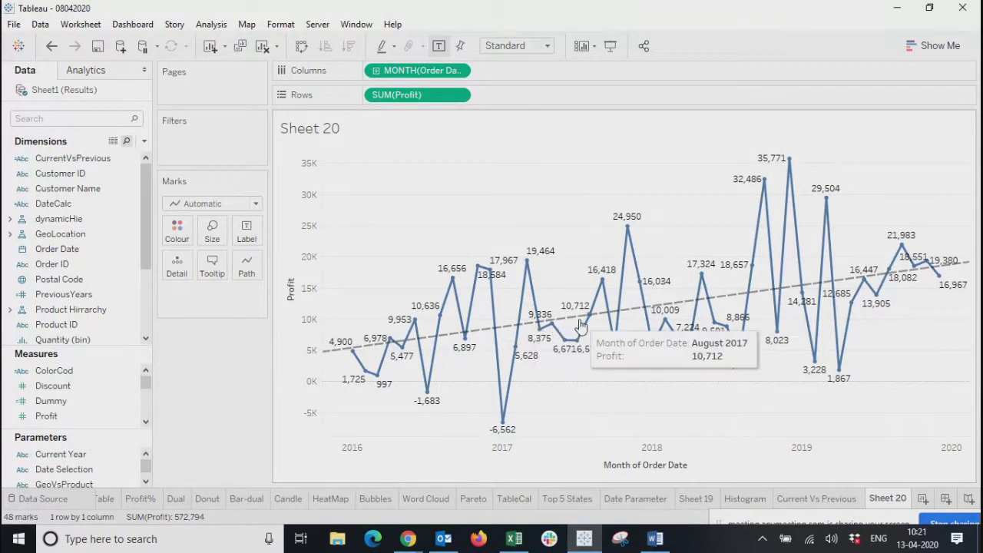
{"action": "mouse_move", "coordinate": [328, 358]}
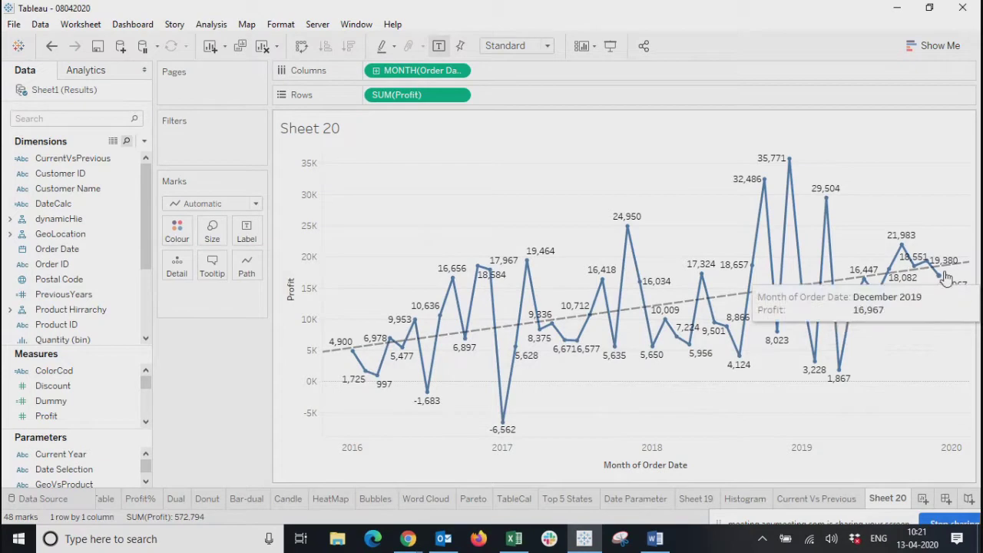
{"action": "right_click", "coordinate": [364, 350]}
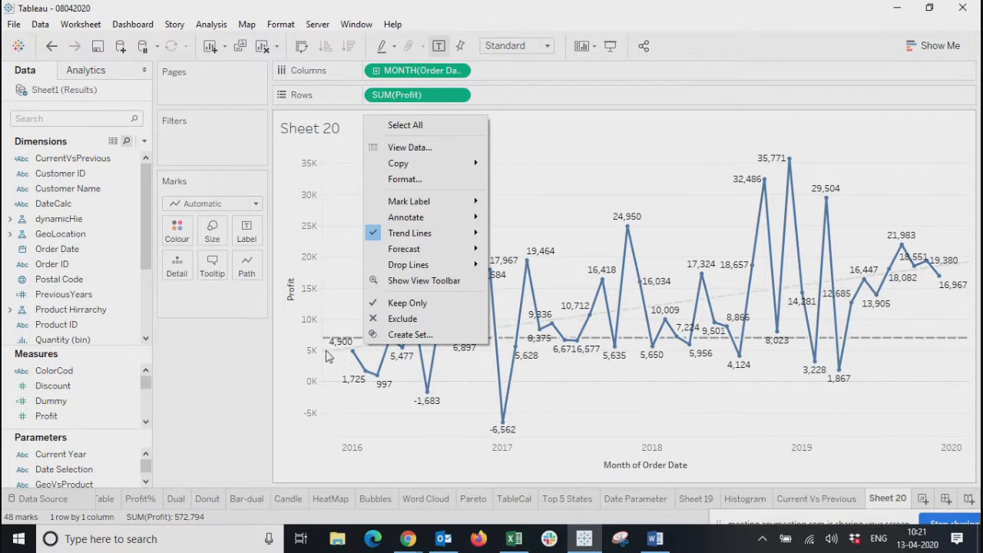
{"action": "left_click", "coordinate": [329, 351]}
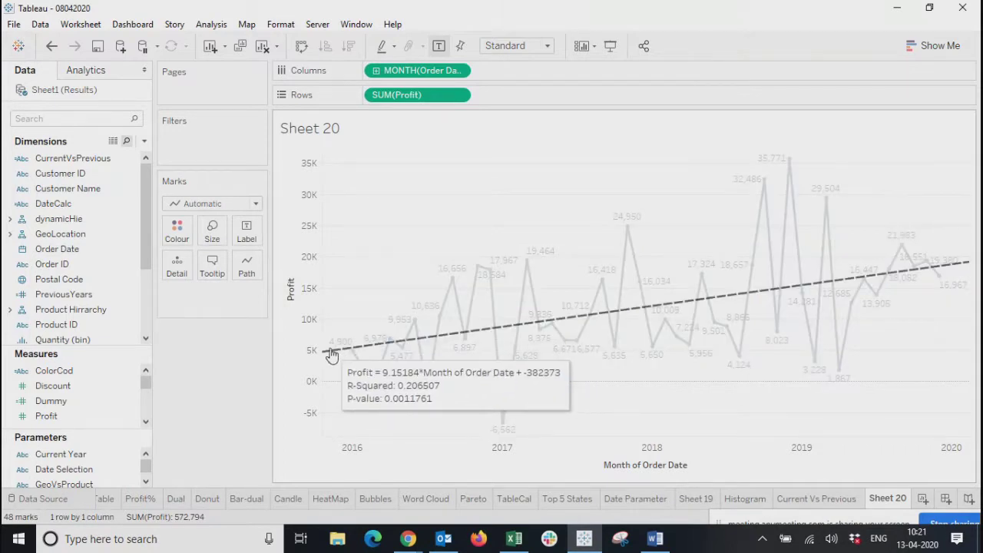
{"action": "mouse_move", "coordinate": [330, 357]}
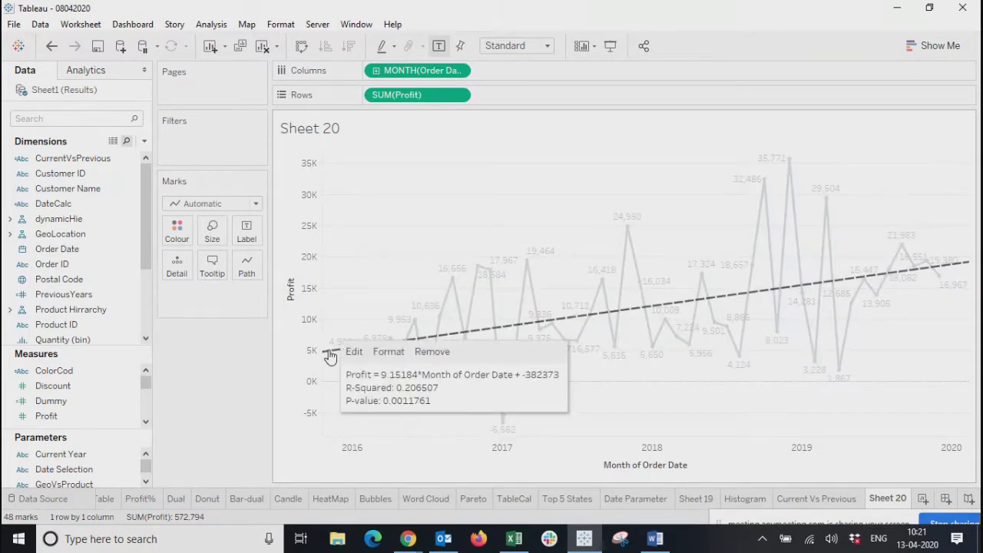
{"action": "right_click", "coordinate": [330, 355]}
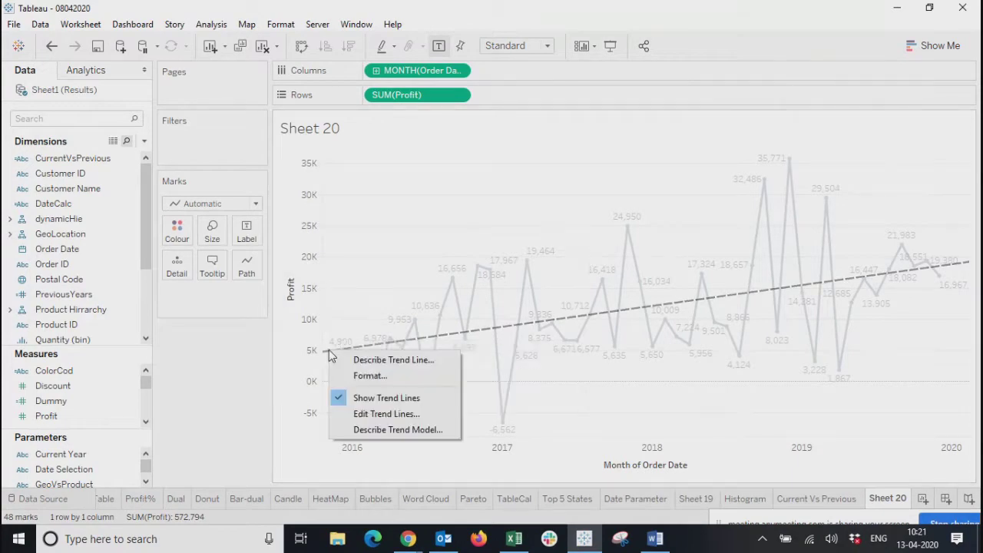
{"action": "left_click", "coordinate": [388, 366]}
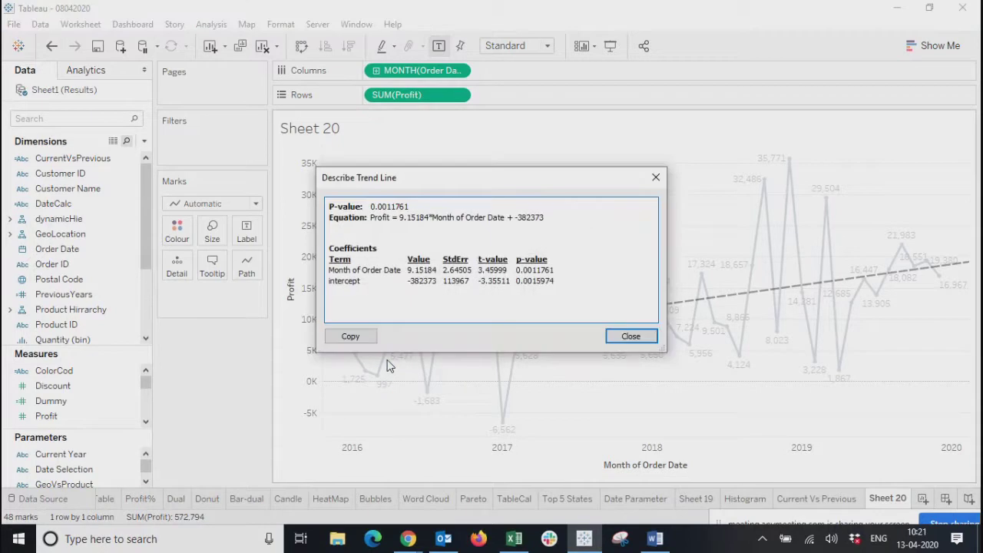
{"action": "left_click_drag", "start_coordinate": [468, 182], "coordinate": [470, 214]}
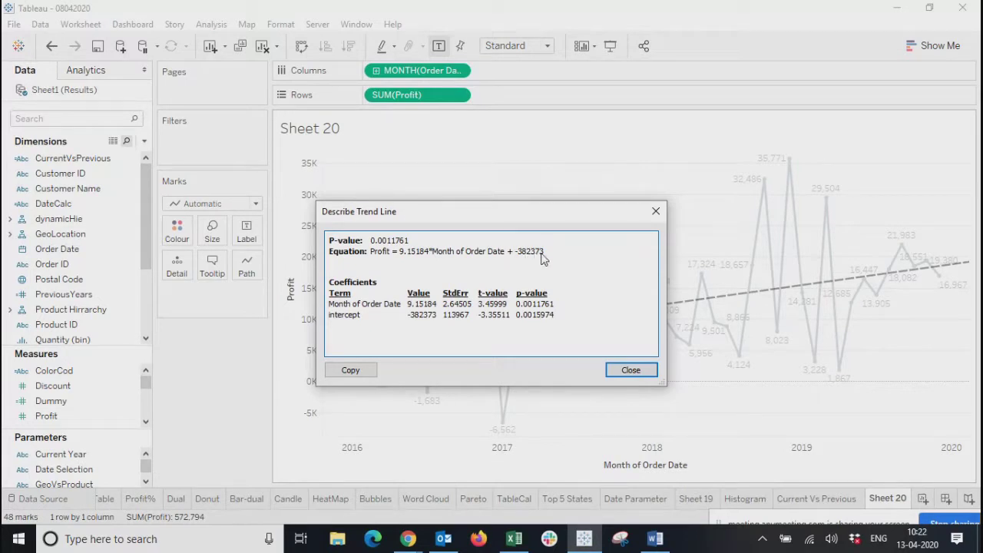
Highlight the equation and P-value lines in the trend line description to examine them, then clear the highlight.
{"action": "left_click_drag", "start_coordinate": [553, 251], "coordinate": [432, 251]}
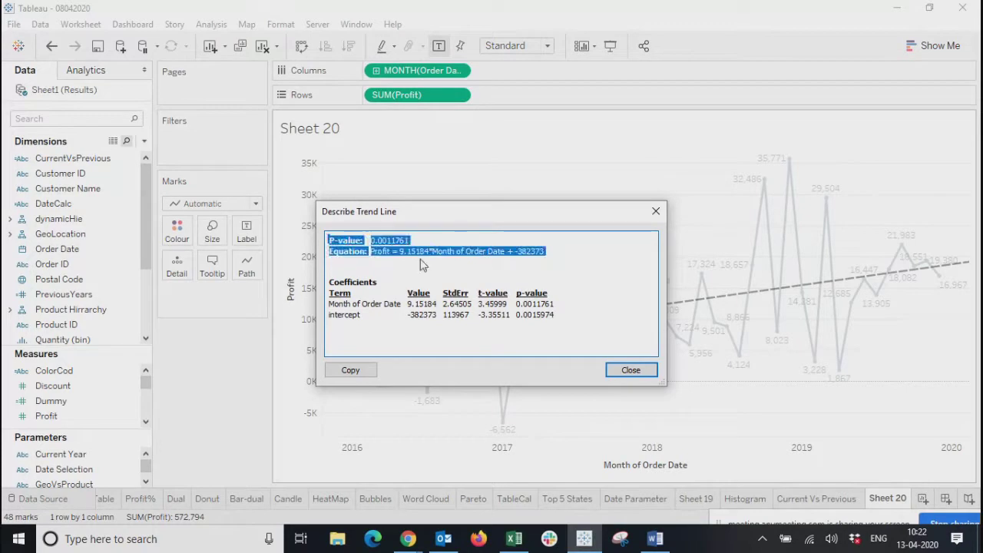
{"action": "left_click", "coordinate": [417, 261]}
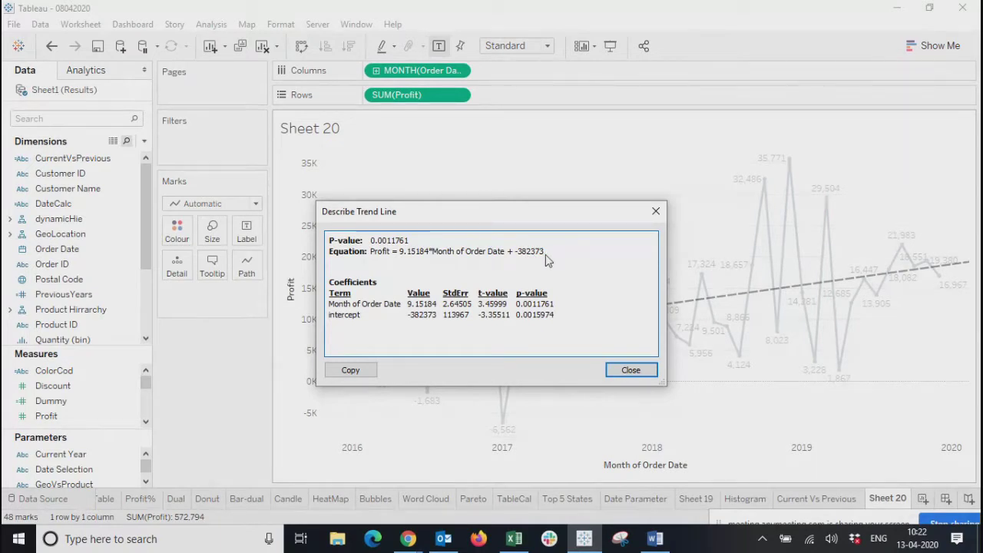
{"action": "left_click_drag", "start_coordinate": [545, 254], "coordinate": [373, 264]}
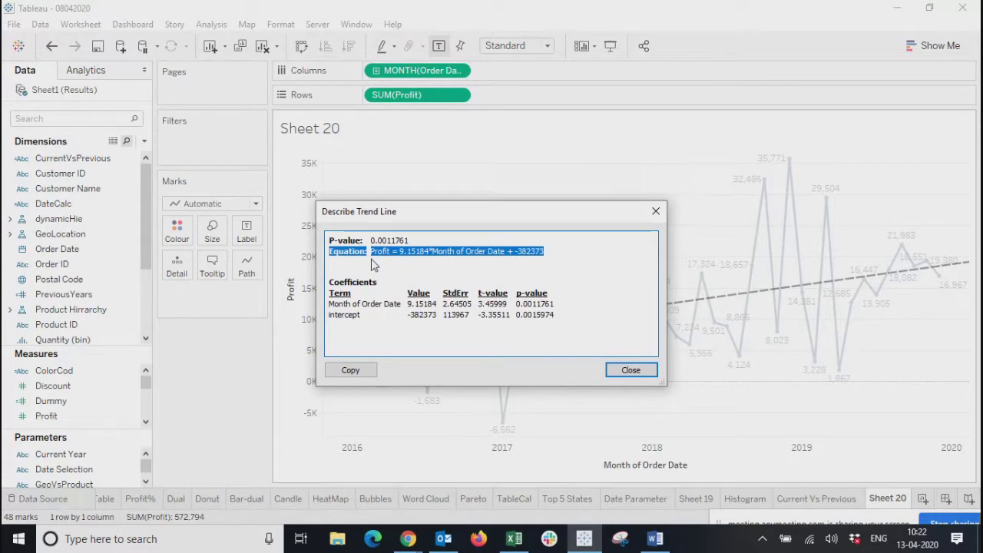
{"action": "left_click", "coordinate": [554, 253]}
{"action": "left_click_drag", "start_coordinate": [554, 253], "coordinate": [328, 240]}
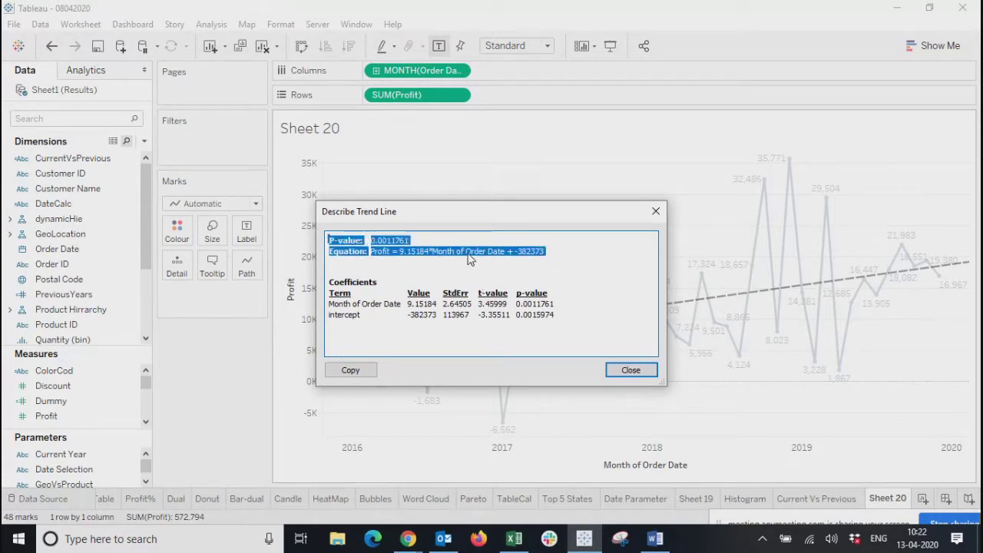
{"action": "left_click", "coordinate": [419, 261]}
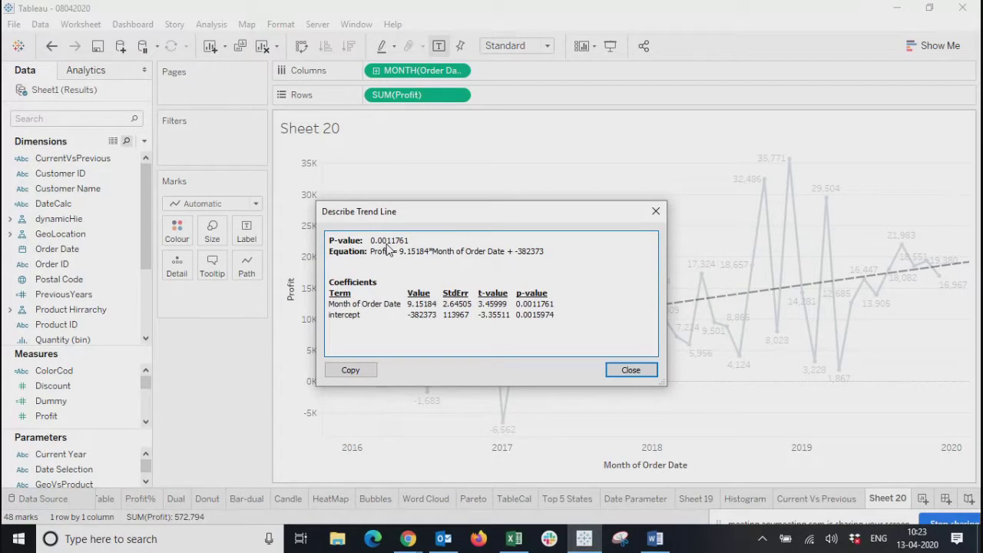
Move the trend line description aside to expose the line, then highlight its P-value and the equation's Month of Order Date term.
{"action": "left_click_drag", "start_coordinate": [453, 218], "coordinate": [282, 120]}
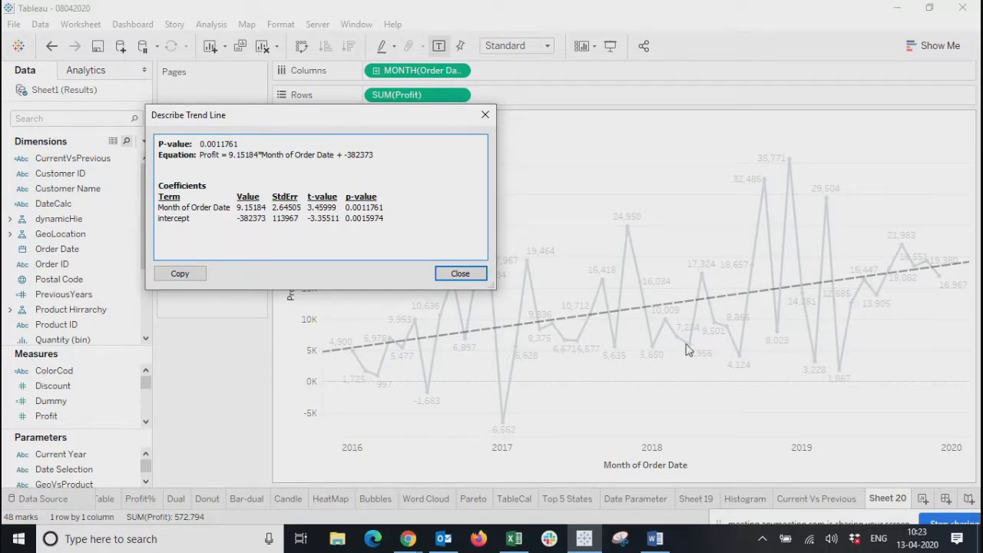
{"action": "left_click_drag", "start_coordinate": [301, 116], "coordinate": [301, 128]}
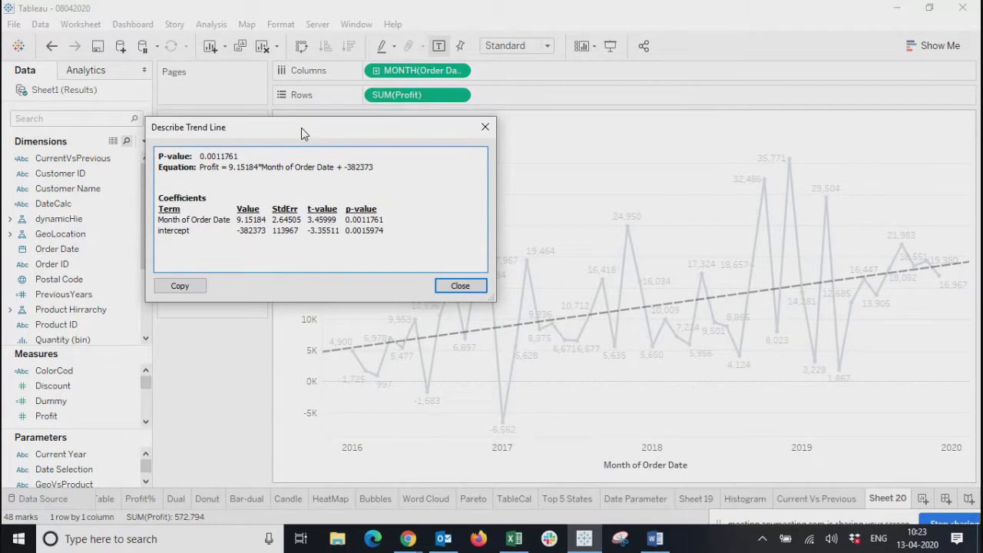
{"action": "triple_click", "coordinate": [205, 163]}
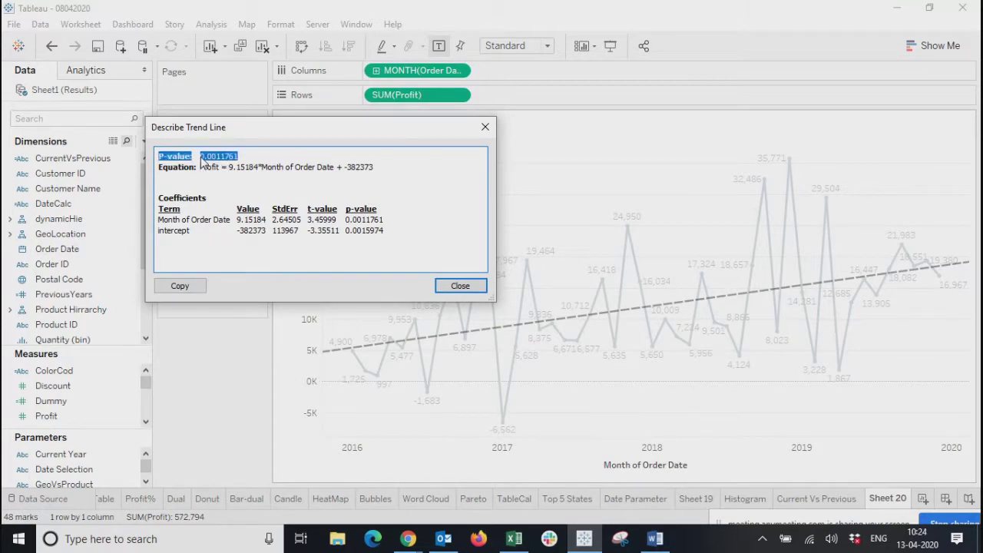
{"action": "right_click", "coordinate": [248, 161]}
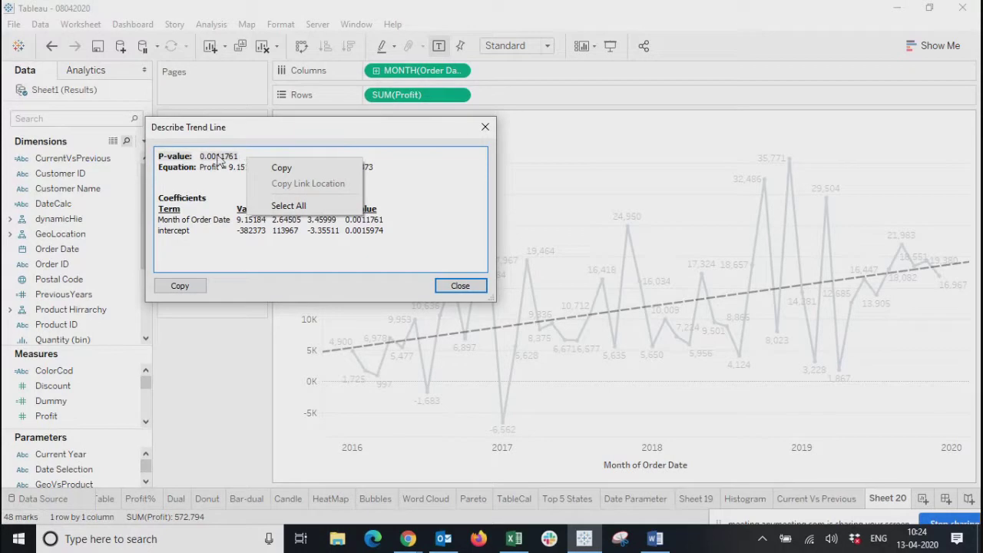
{"action": "left_click", "coordinate": [219, 159]}
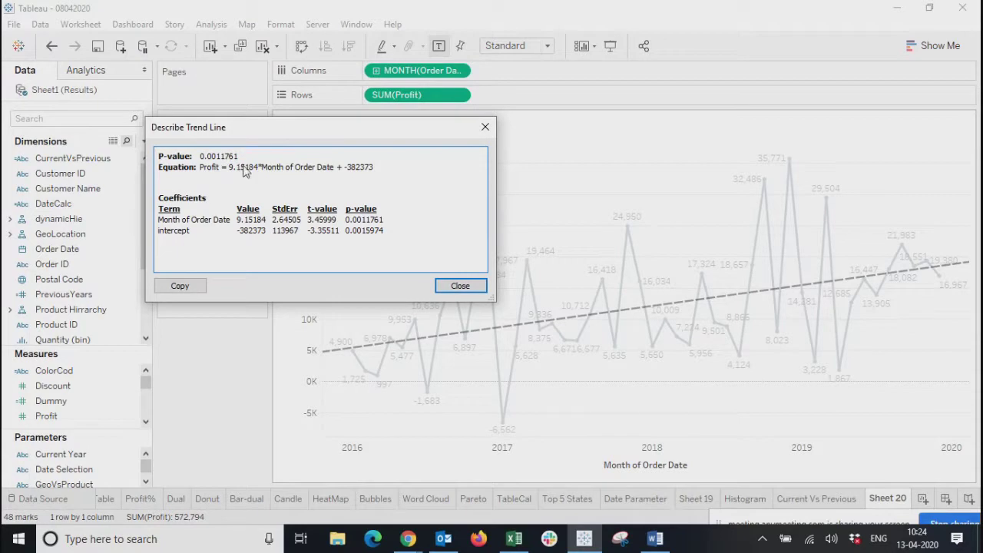
{"action": "left_click_drag", "start_coordinate": [205, 168], "coordinate": [331, 170]}
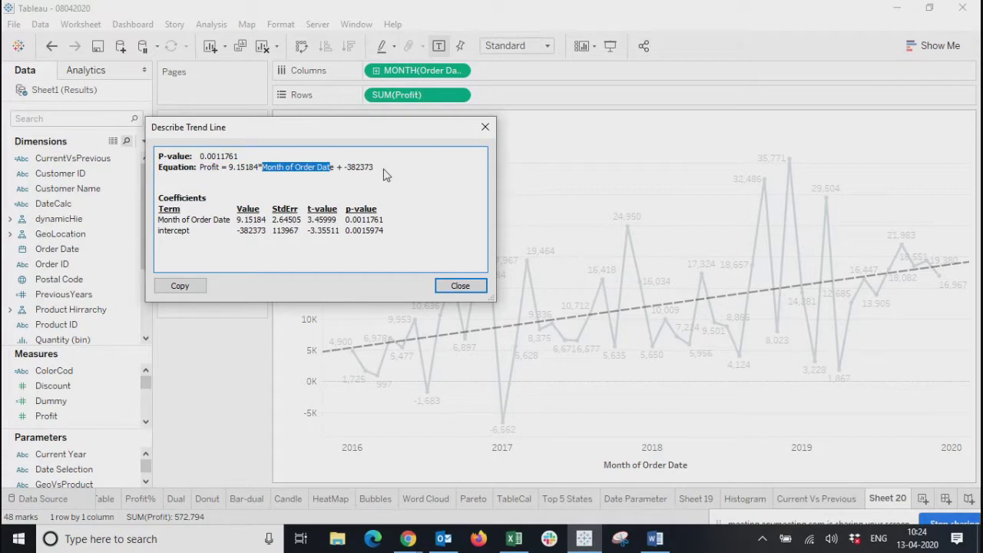
Copy only the Profit equation text from the trend line description.
{"action": "key", "text": "ctrl+a"}
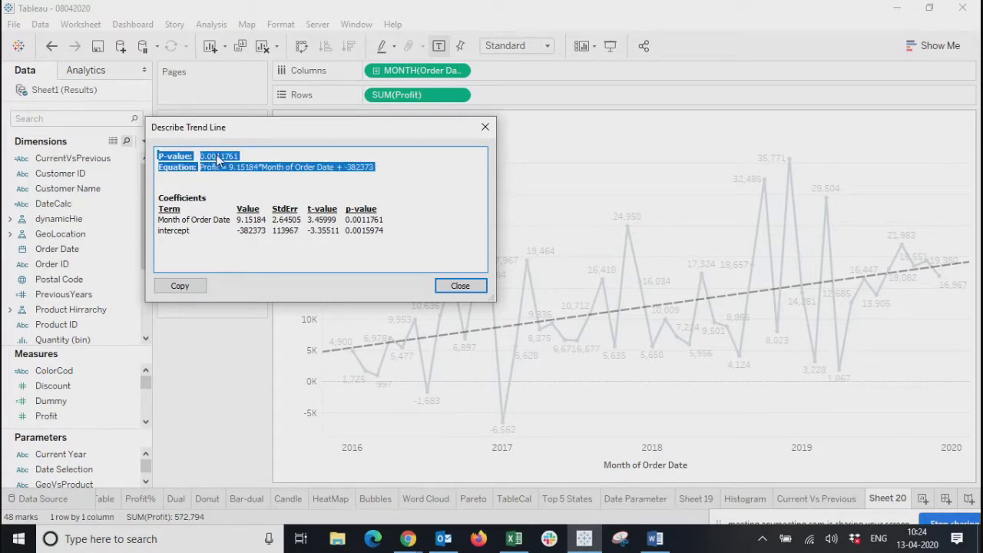
{"action": "left_click", "coordinate": [246, 187]}
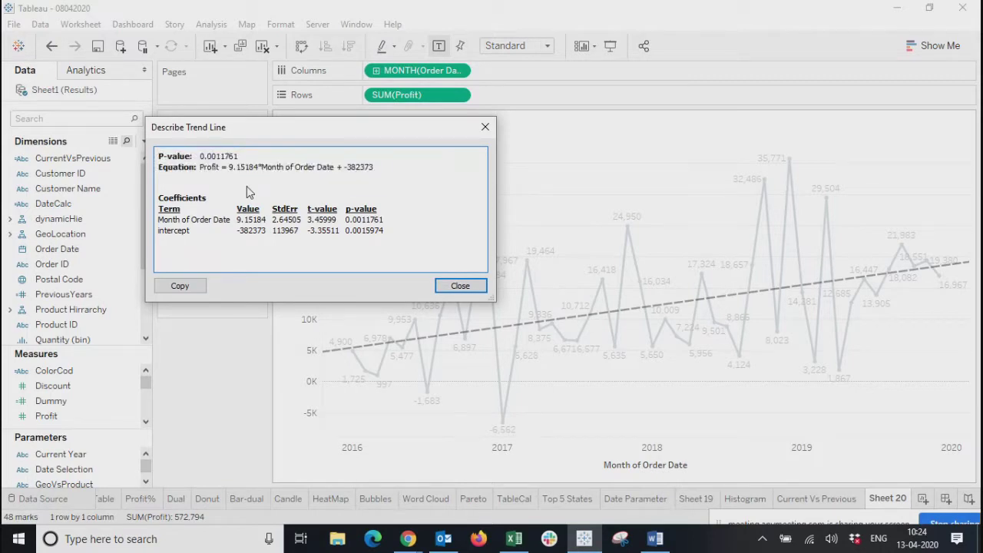
{"action": "left_click_drag", "start_coordinate": [377, 169], "coordinate": [205, 175]}
{"action": "key", "text": "ctrl+c"}
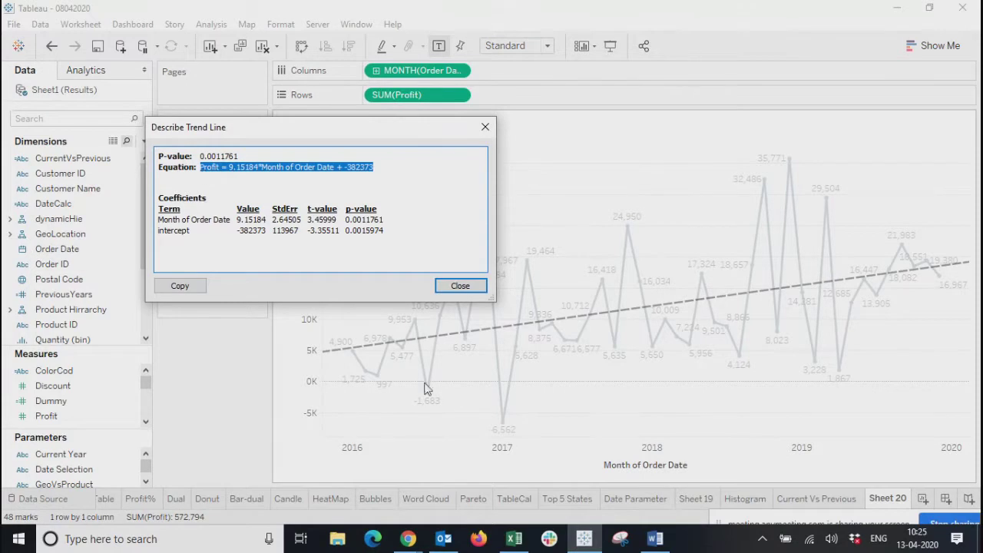
Switch to Excel, add a new worksheet and paste the trend line equation into cell D2.
{"action": "left_click", "coordinate": [514, 539]}
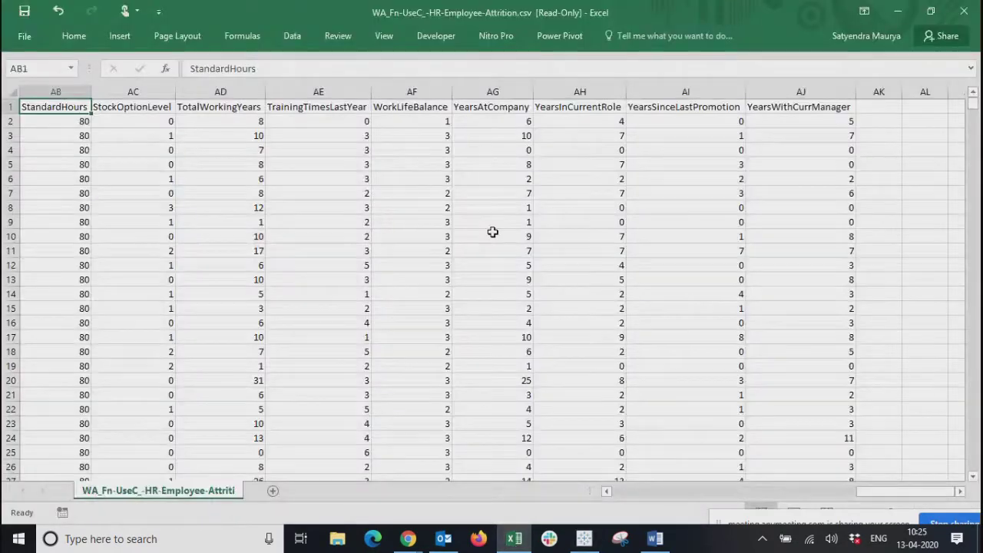
{"action": "left_click", "coordinate": [274, 491]}
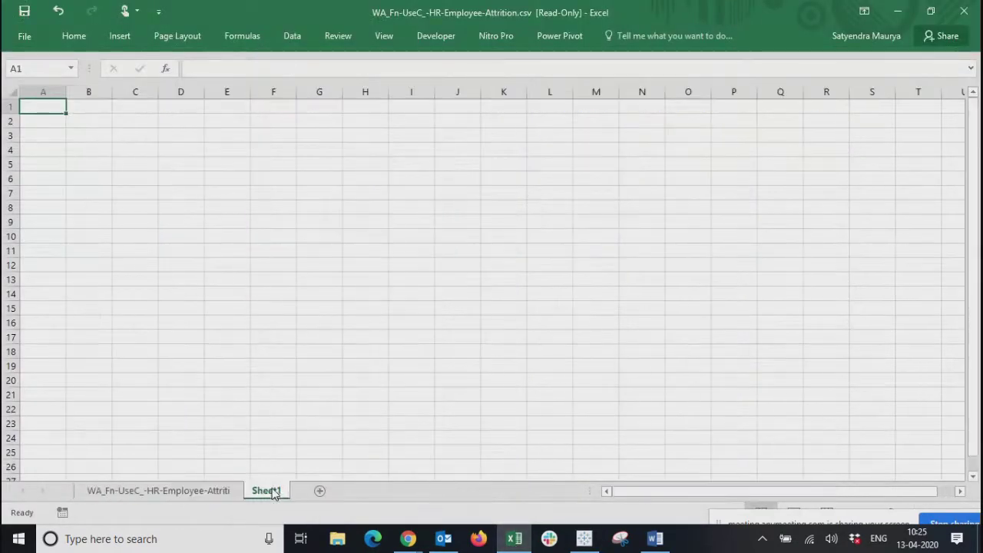
{"action": "left_click", "coordinate": [178, 121]}
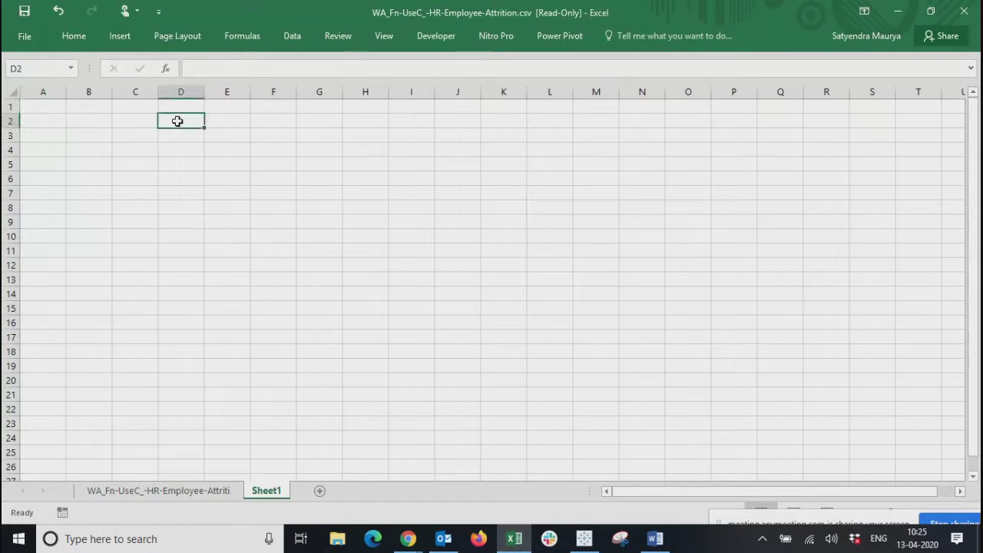
{"action": "key", "text": "ctrl+v"}
{"action": "key", "text": "Return"}
{"action": "key", "text": "Return"}
{"action": "key", "text": "Return"}
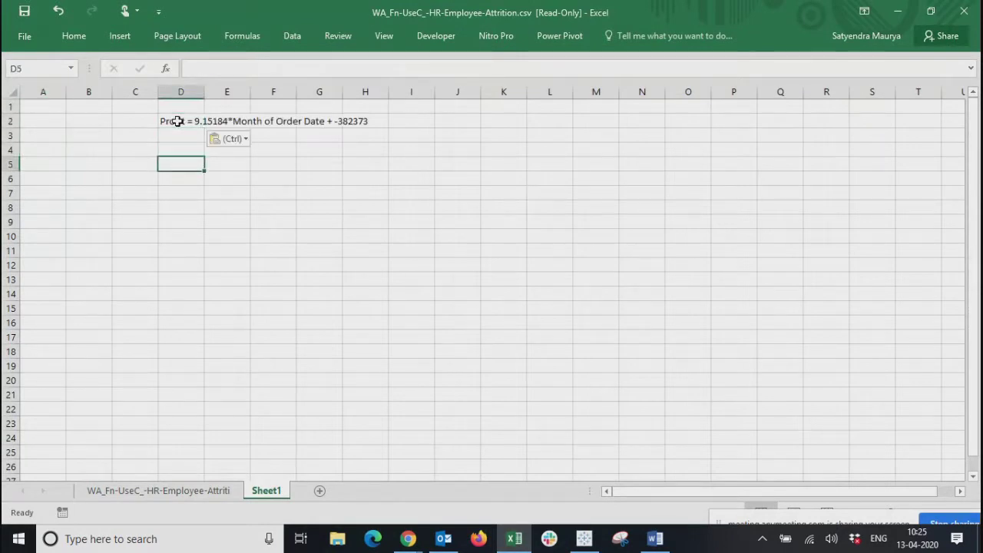
{"action": "key", "text": "Escape"}
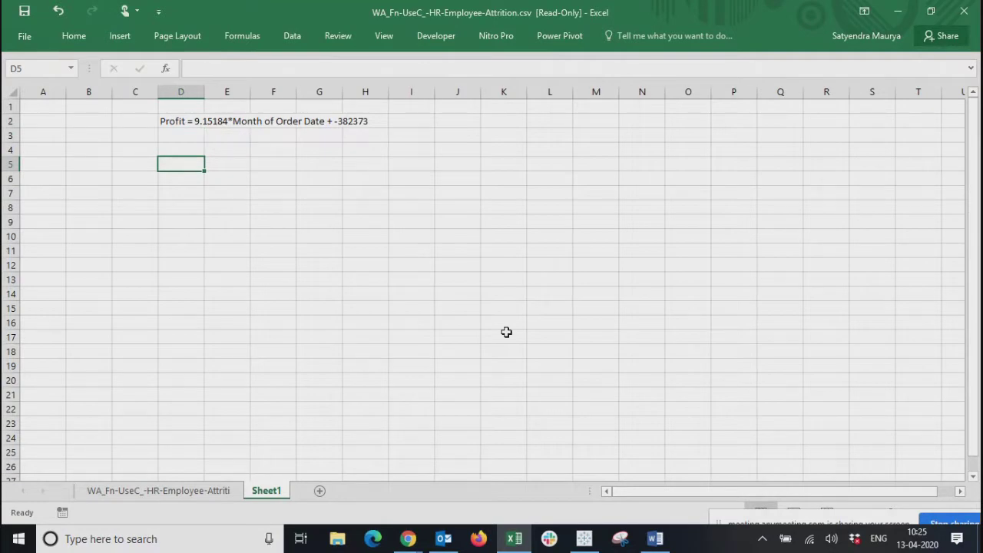
Examine the equation in cell D2 and compare it with the trend line description in Tableau.
{"action": "key", "text": "alt+Tab"}
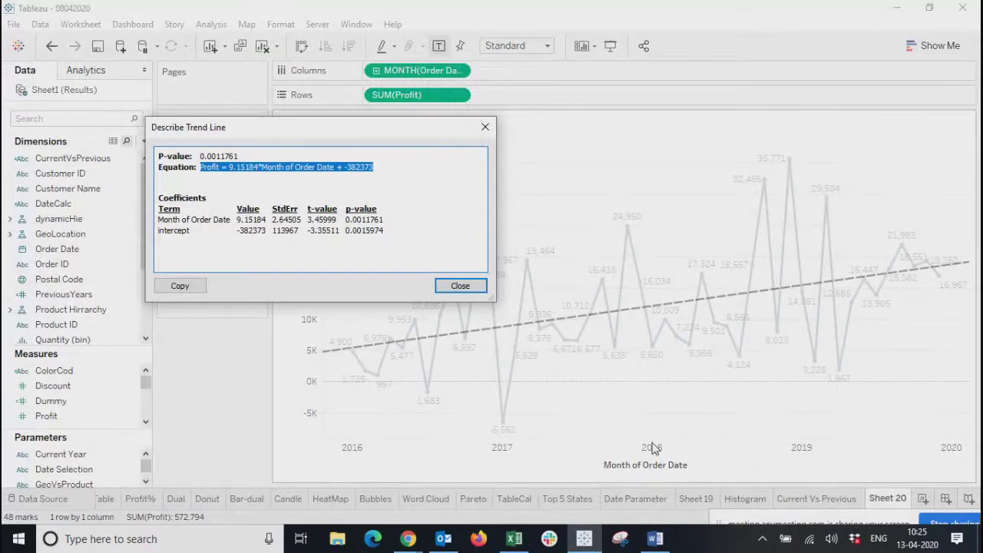
{"action": "key", "text": "alt+Tab"}
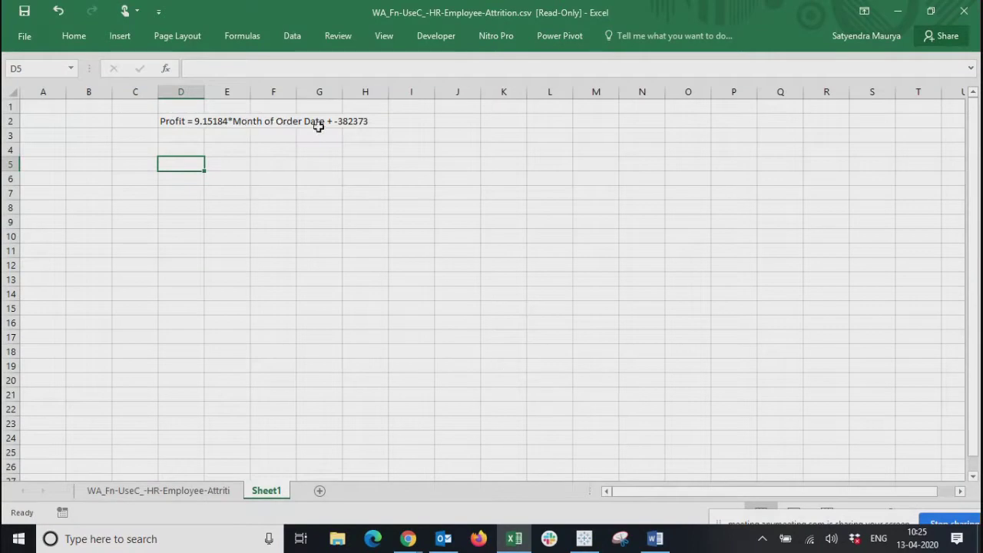
{"action": "left_click", "coordinate": [263, 121]}
{"action": "left_click", "coordinate": [184, 121]}
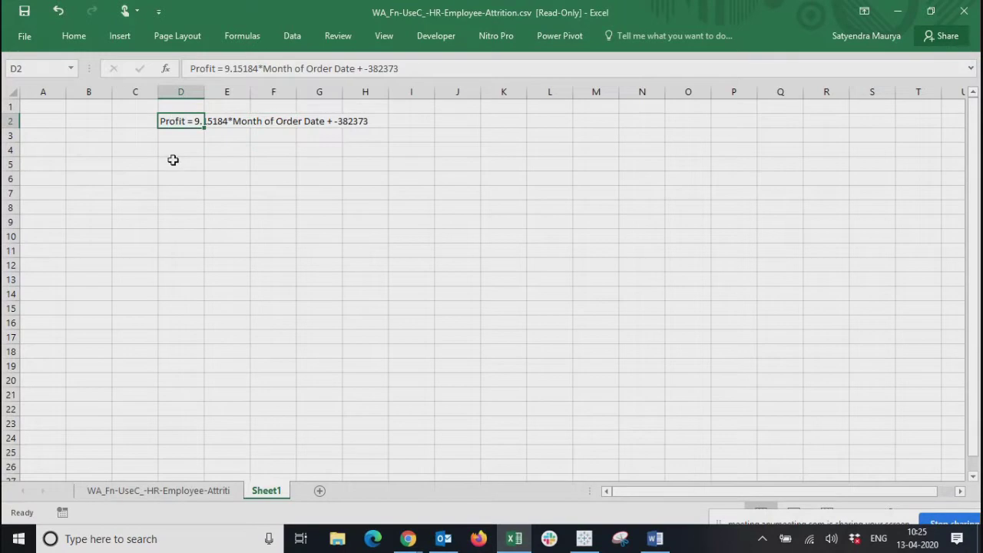
{"action": "key", "text": "Down"}
{"action": "key", "text": "Down"}
{"action": "key", "text": "Up"}
{"action": "left_click", "coordinate": [288, 123]}
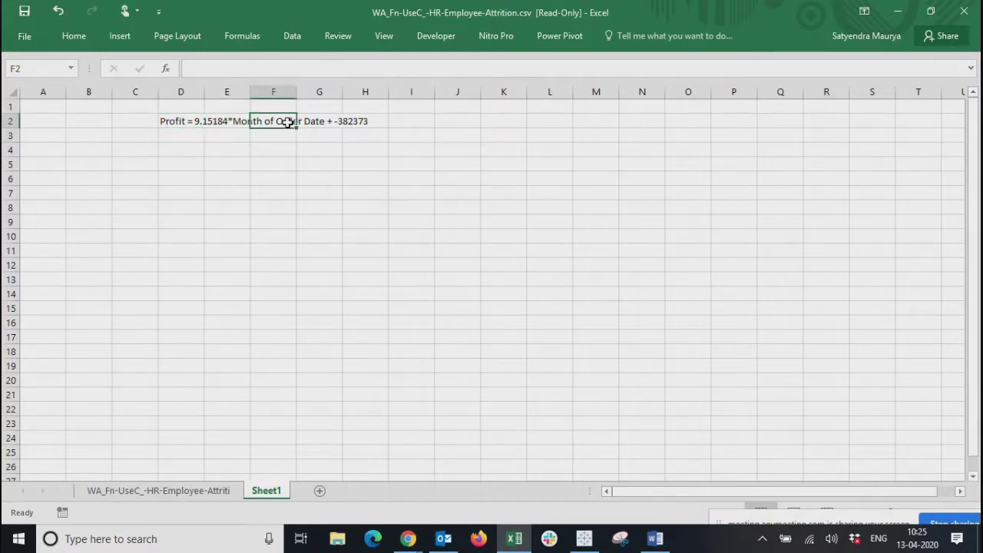
{"action": "left_click", "coordinate": [168, 123]}
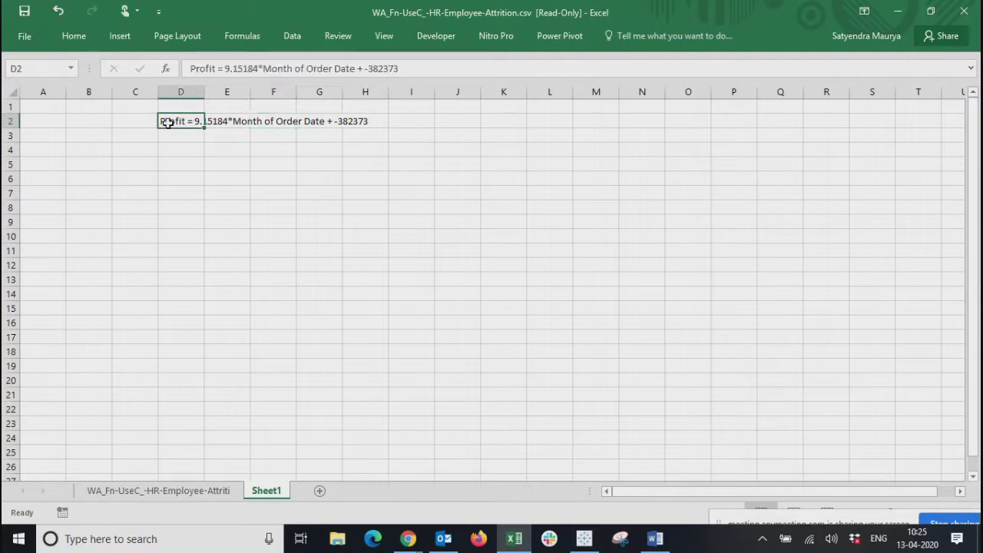
{"action": "left_click", "coordinate": [173, 209]}
{"action": "left_click", "coordinate": [189, 162]}
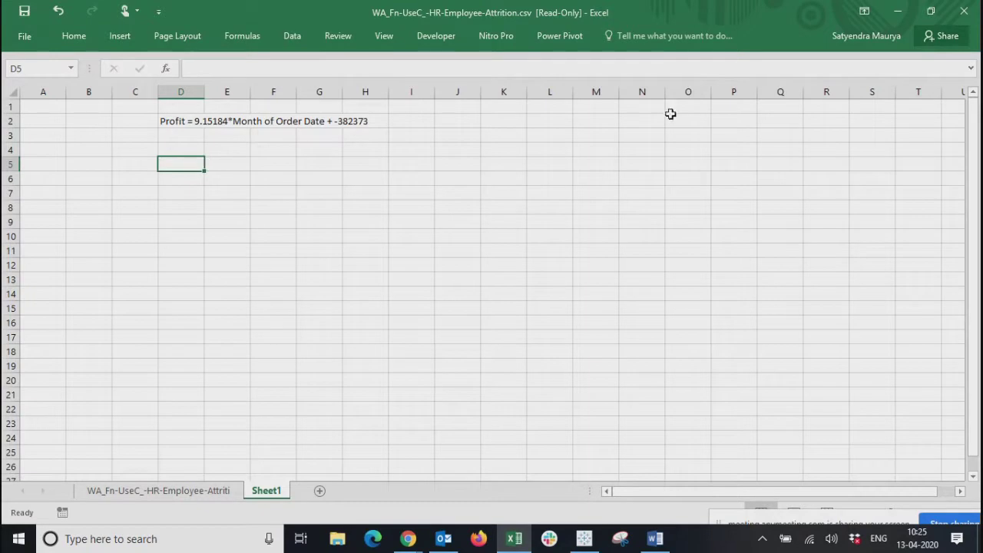
Return to Tableau, close the trend line description and inspect the overall trend line's equation and statistics on the chart.
{"action": "left_click", "coordinate": [904, 9]}
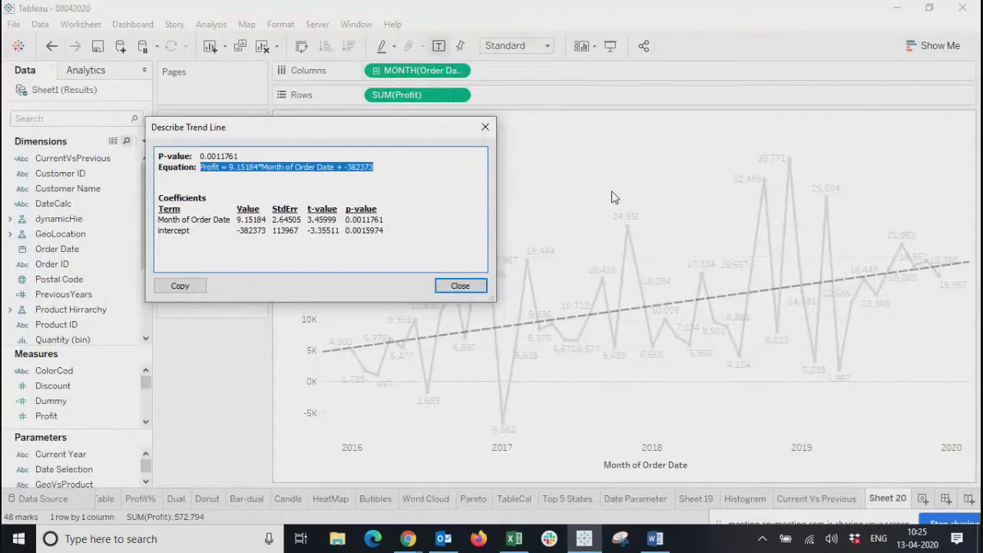
{"action": "left_click", "coordinate": [488, 135]}
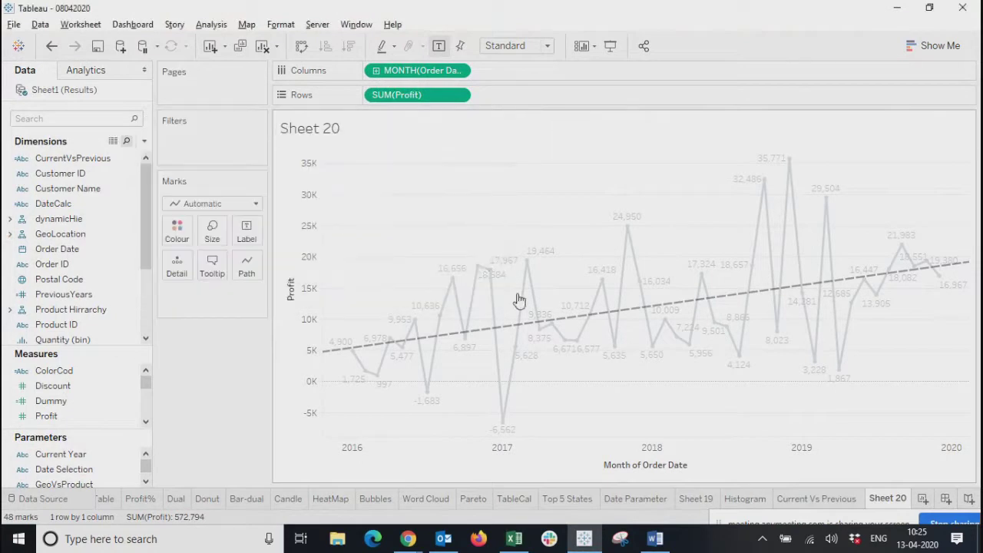
{"action": "left_click", "coordinate": [635, 317]}
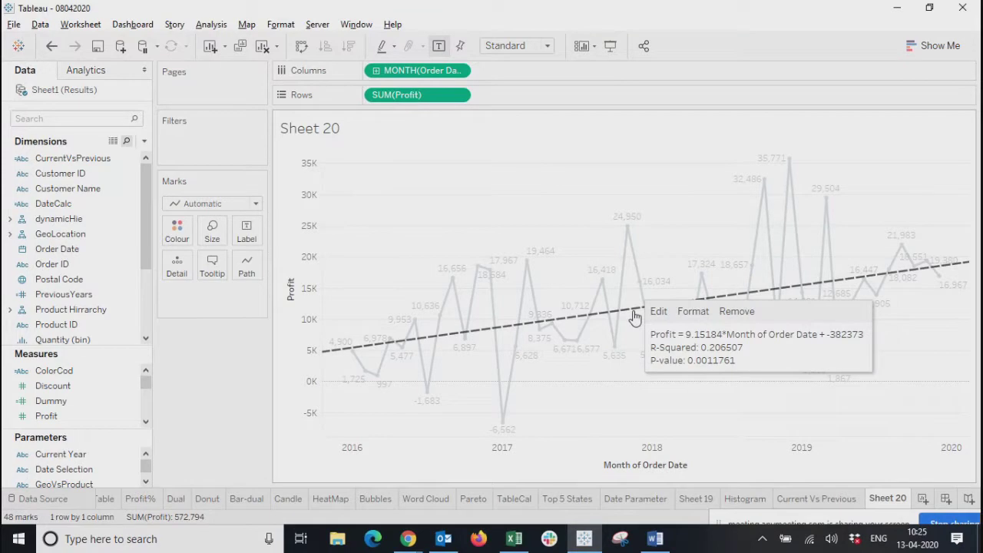
{"action": "left_click", "coordinate": [633, 413]}
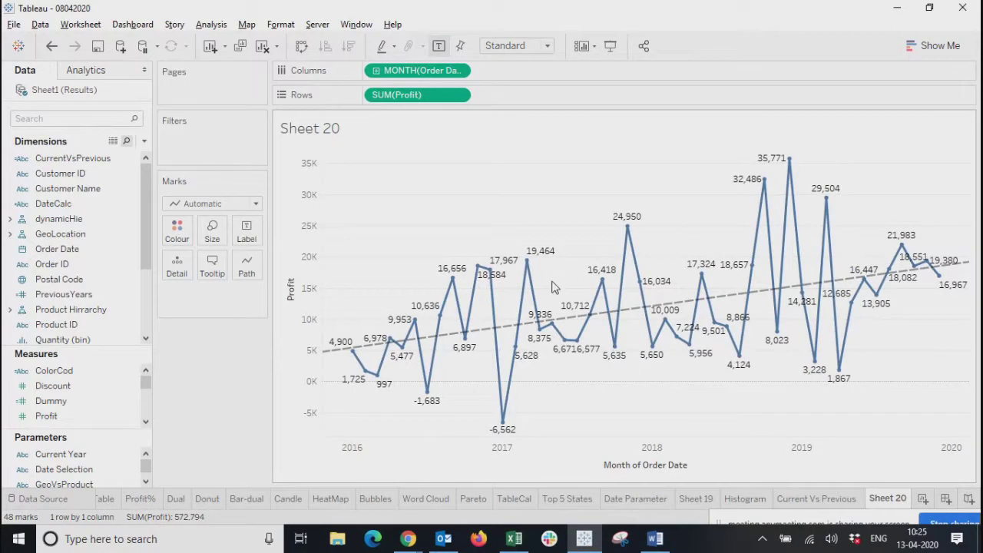
Inspect the marks for March 2017, September 2016, June 2016, March 2016 and January 2017 one at a time with their recalculated trend lines.
{"action": "left_click", "coordinate": [529, 264]}
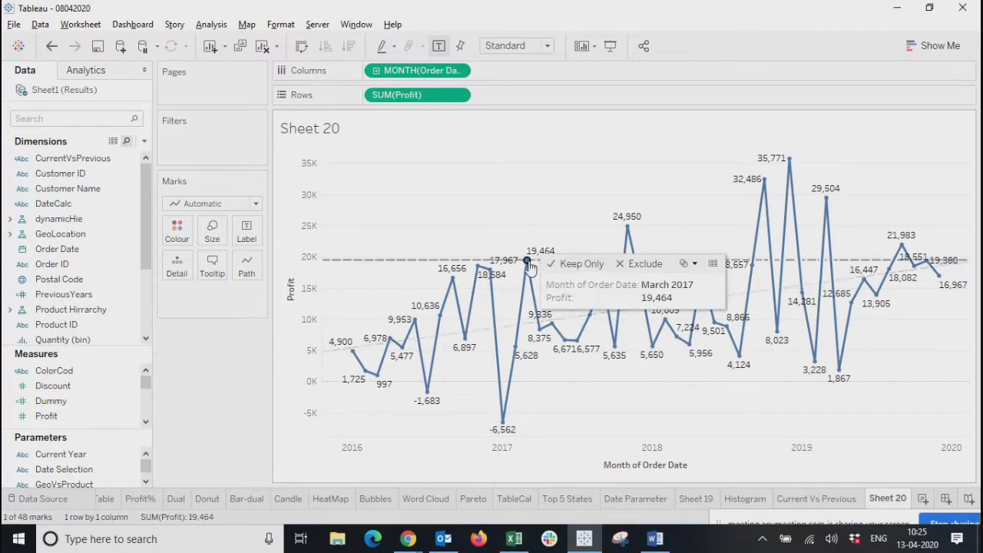
{"action": "left_click", "coordinate": [453, 278]}
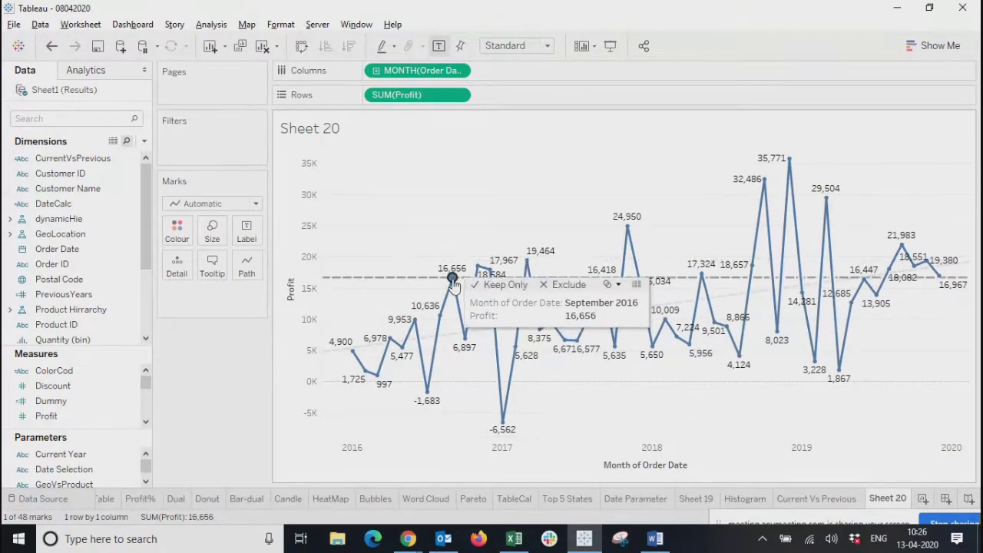
{"action": "left_click", "coordinate": [415, 320]}
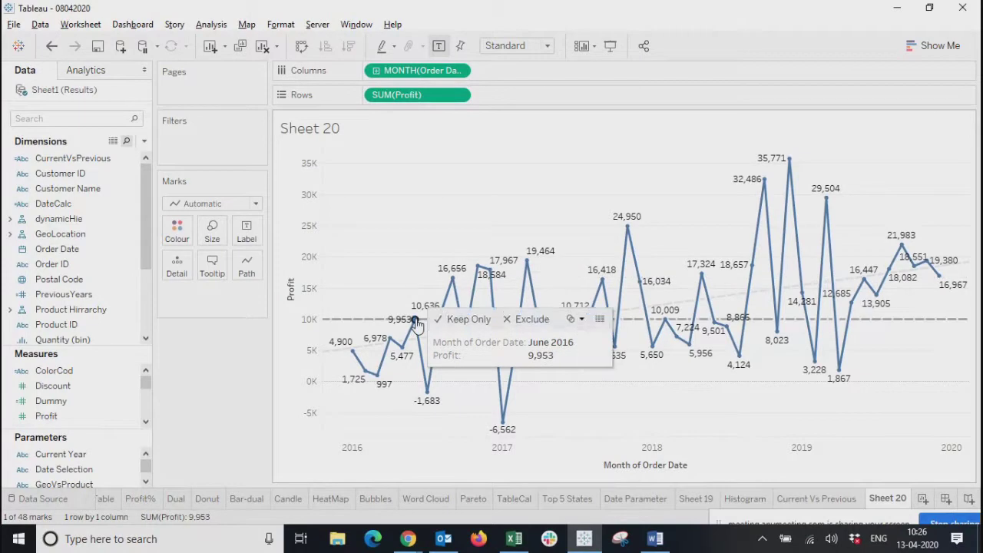
{"action": "left_click", "coordinate": [377, 377]}
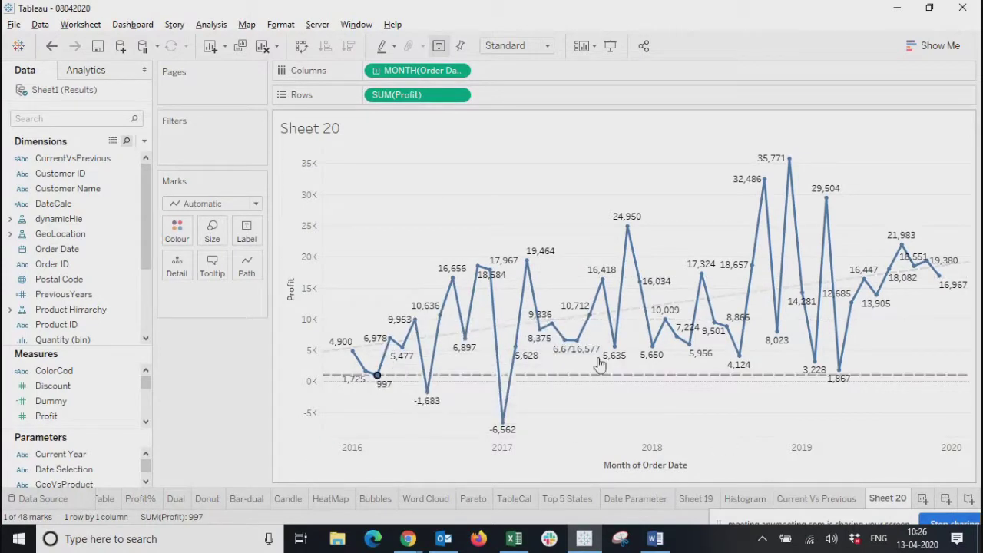
{"action": "left_click", "coordinate": [504, 425]}
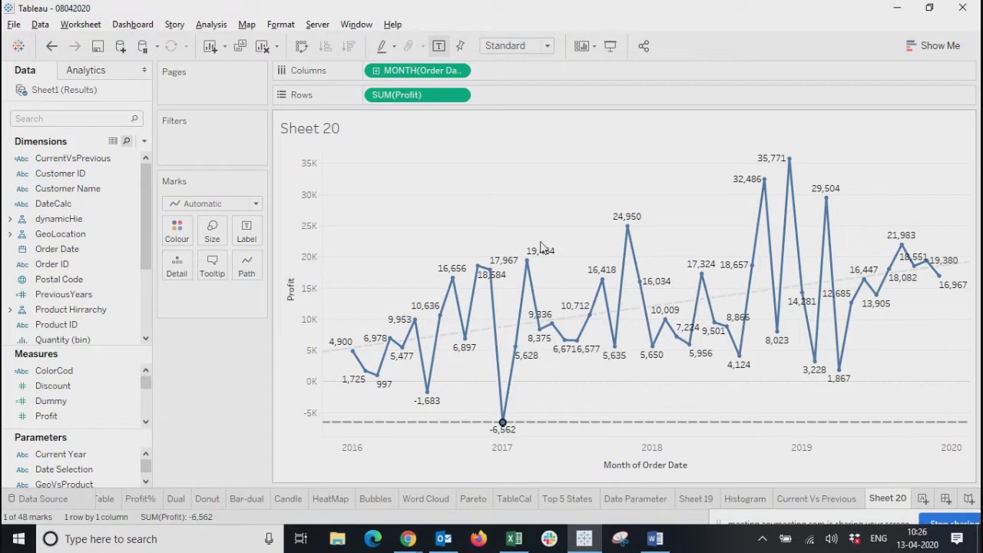
Select the November 2017 and March 2017 marks together to view their trend line, and clear the selection.
{"action": "left_click", "coordinate": [628, 227]}
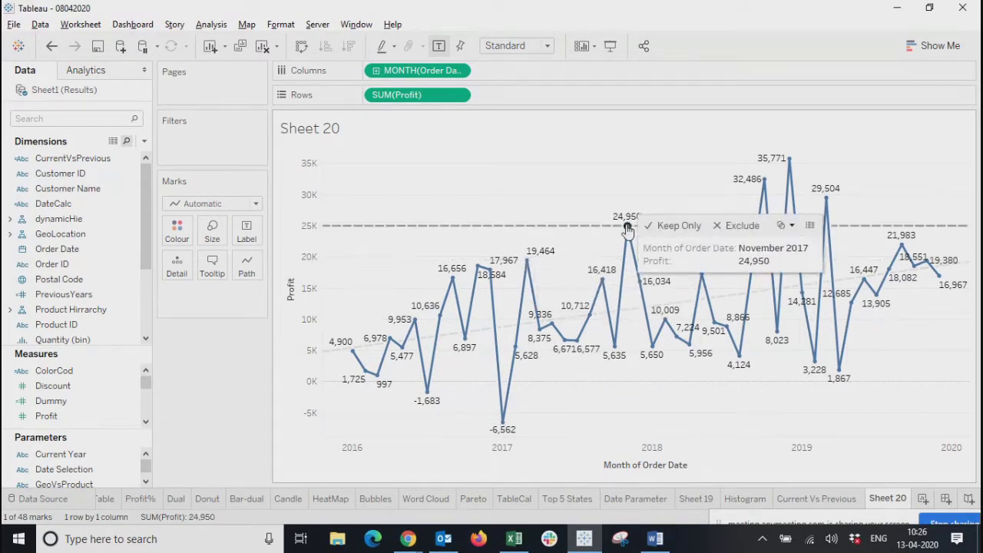
{"action": "left_click", "coordinate": [527, 262], "text": "ctrl"}
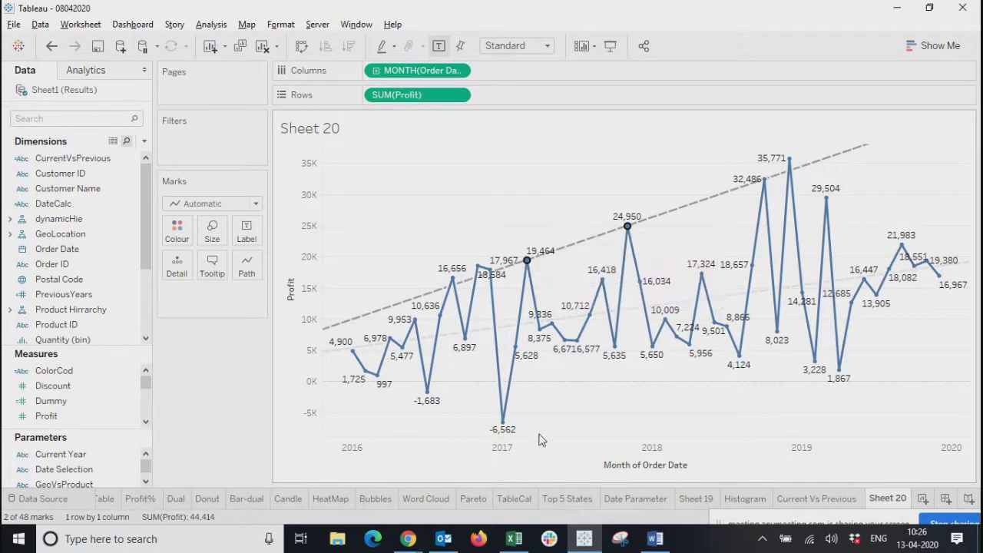
{"action": "left_click", "coordinate": [568, 439]}
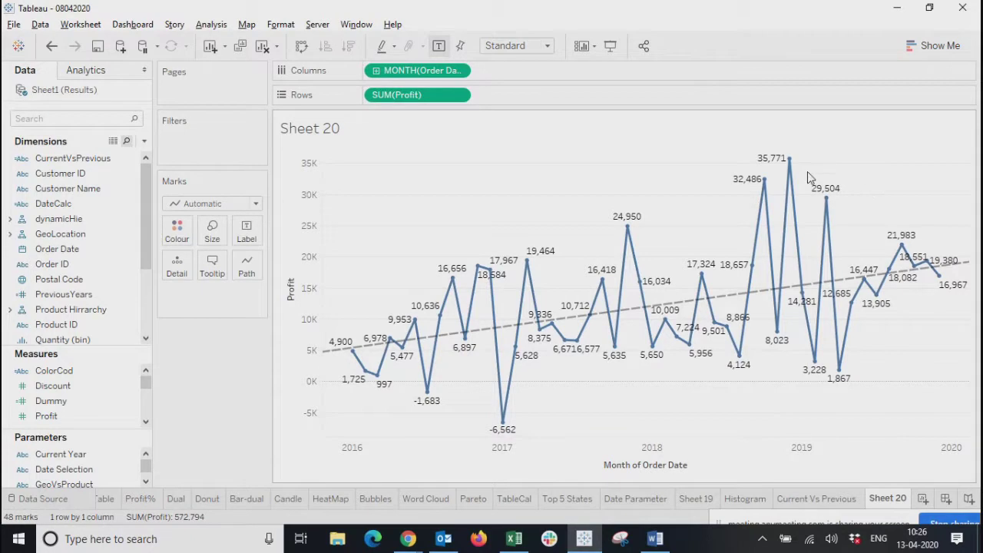
Select the December 2018 and March 2017 marks together, compare their trend line with the overall one, and clear the selection.
{"action": "left_click", "coordinate": [790, 160]}
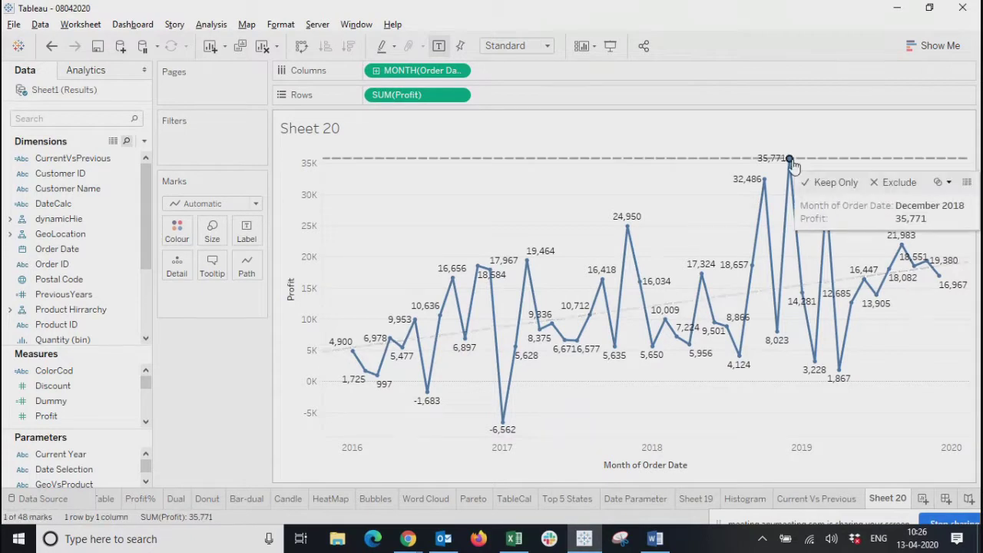
{"action": "left_click", "coordinate": [527, 262], "text": "ctrl"}
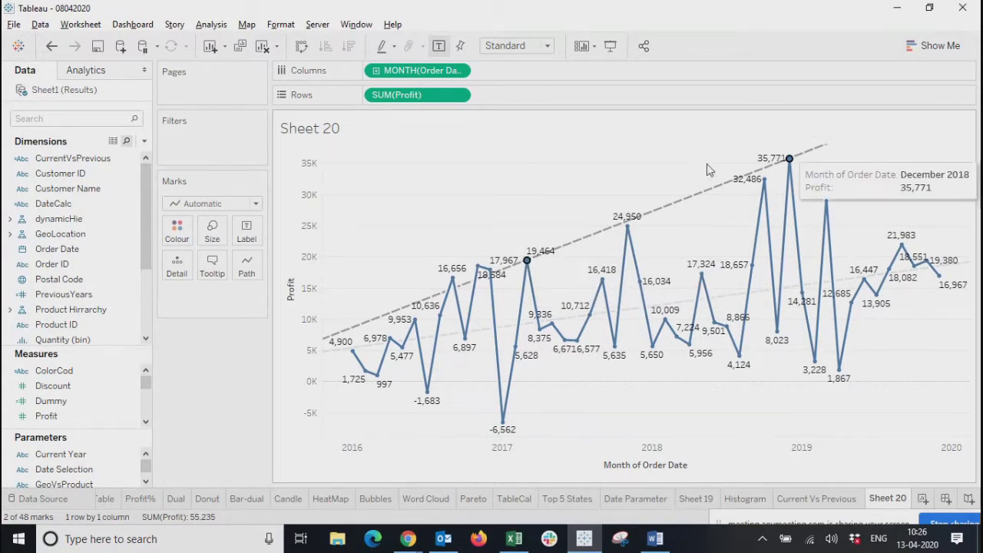
{"action": "mouse_move", "coordinate": [400, 311]}
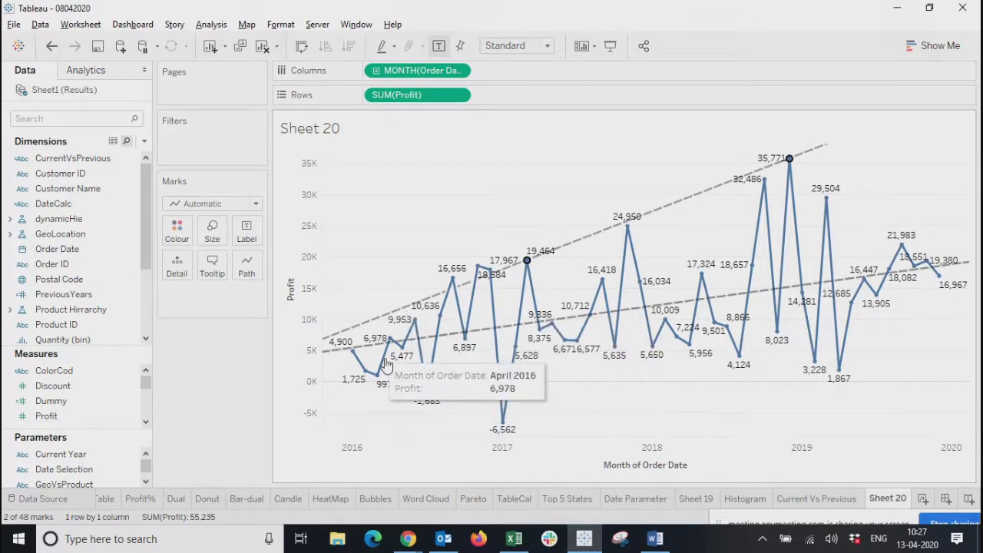
{"action": "left_click", "coordinate": [588, 410]}
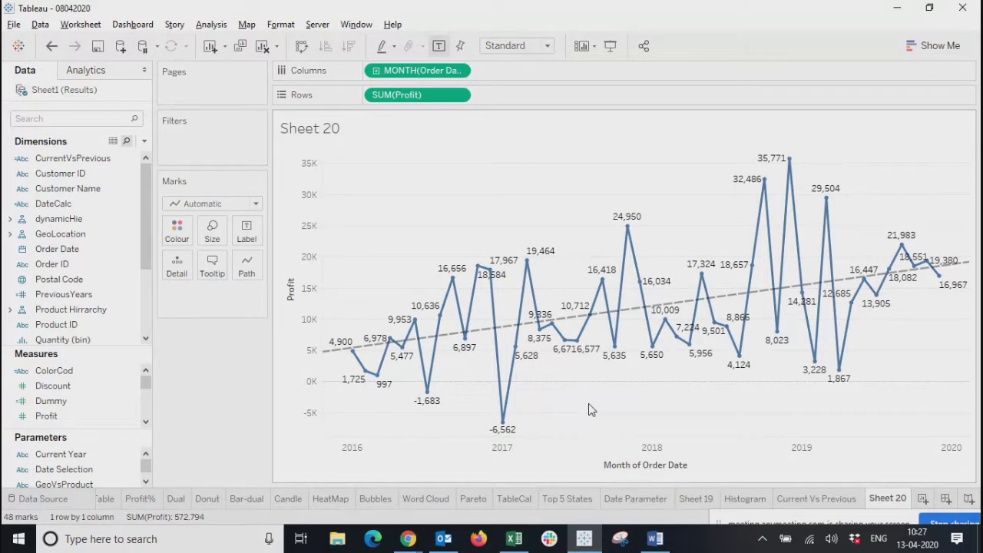
Select the April 2018 and February 2018 marks together to view their trend line, and deselect them.
{"action": "left_click", "coordinate": [690, 346]}
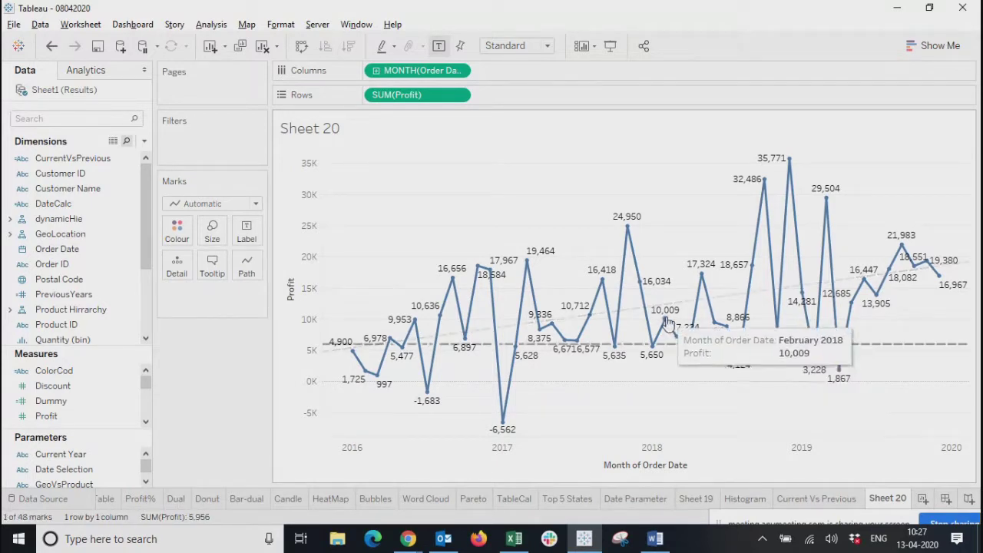
{"action": "left_click", "coordinate": [665, 320], "text": "ctrl"}
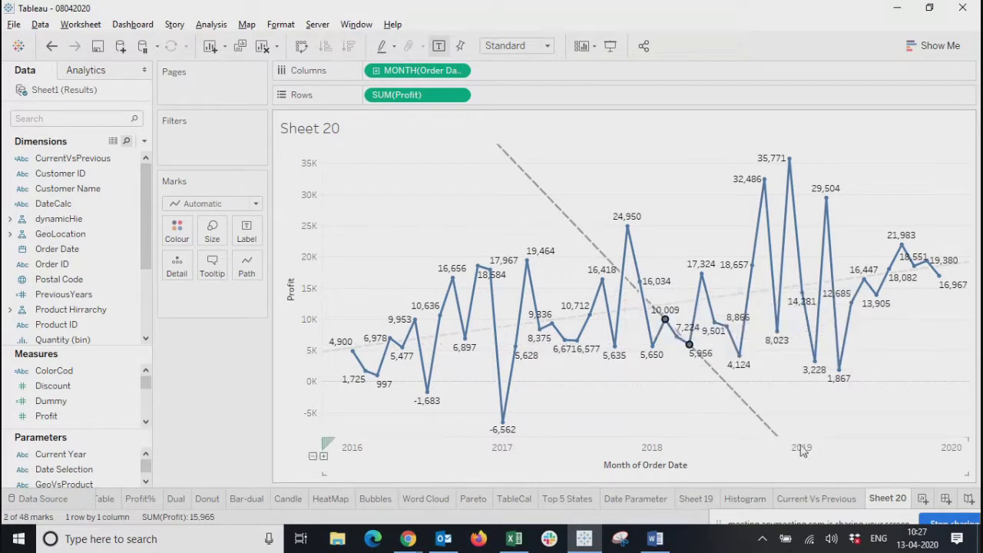
{"action": "left_click", "coordinate": [640, 429]}
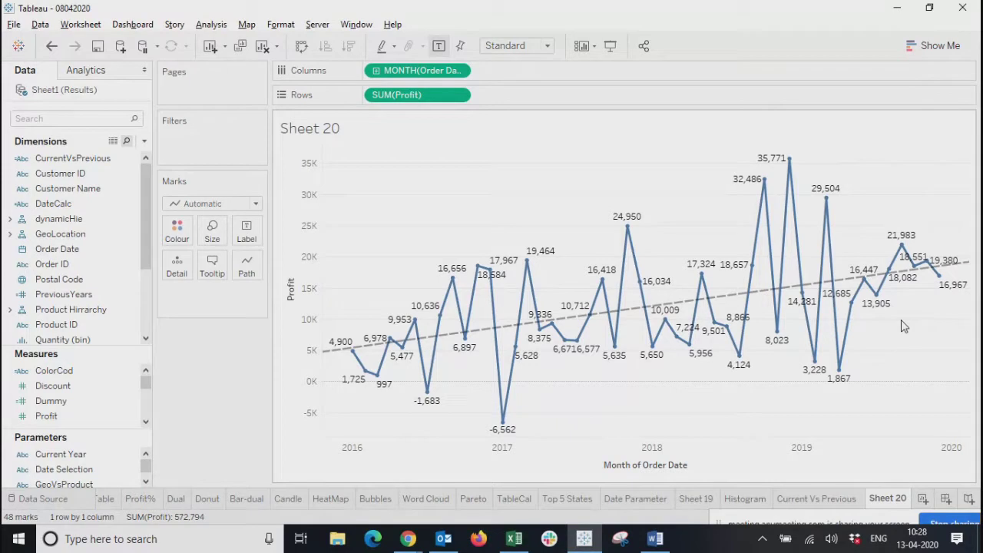
Show the forecast on the monthly profit chart and inspect the estimated profit values for 2020.
{"action": "mouse_move", "coordinate": [722, 304]}
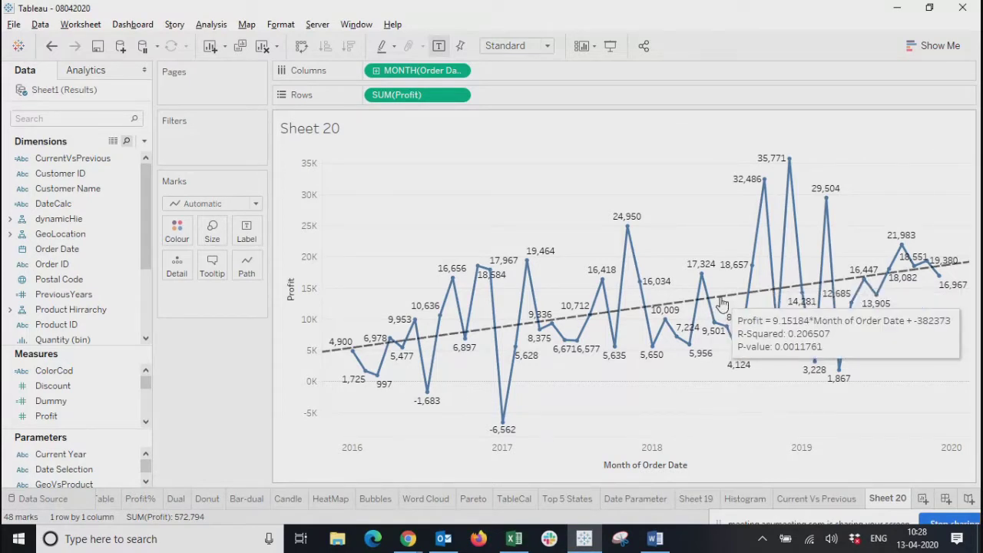
{"action": "right_click", "coordinate": [636, 388]}
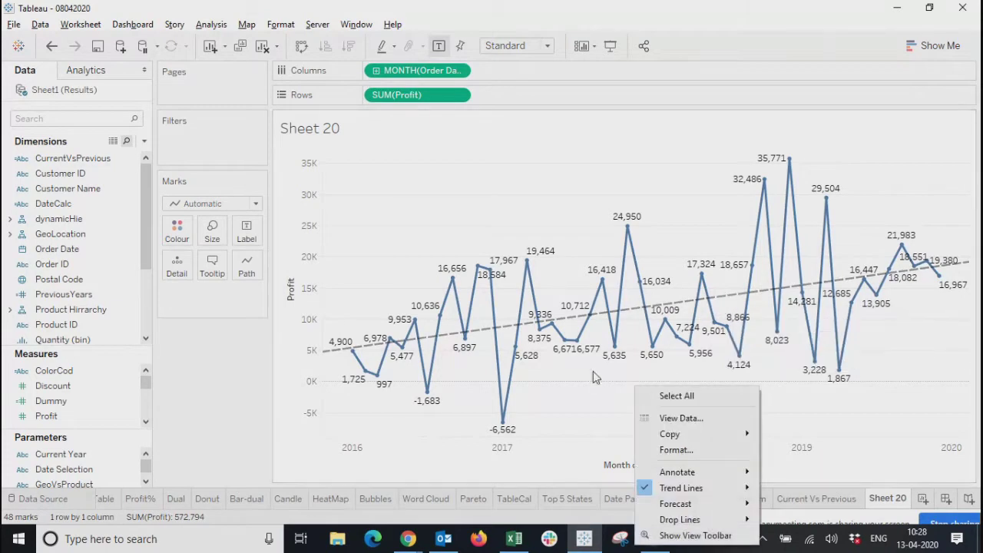
{"action": "left_click", "coordinate": [584, 332]}
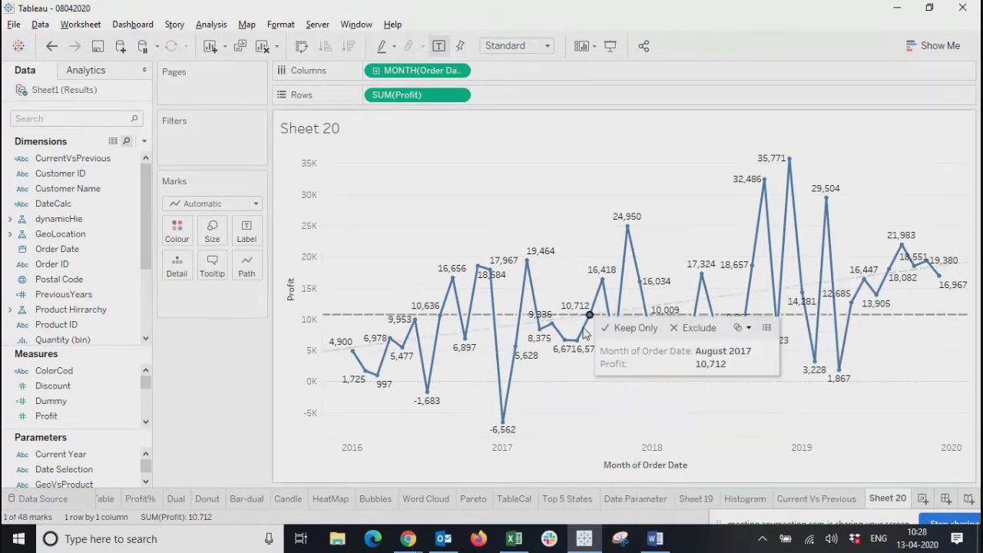
{"action": "right_click", "coordinate": [558, 273]}
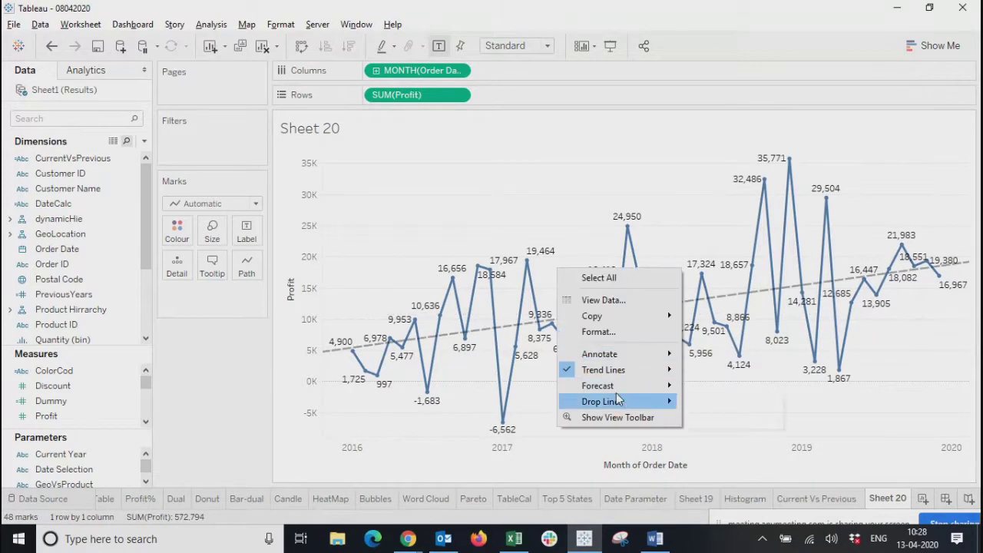
{"action": "mouse_move", "coordinate": [611, 390]}
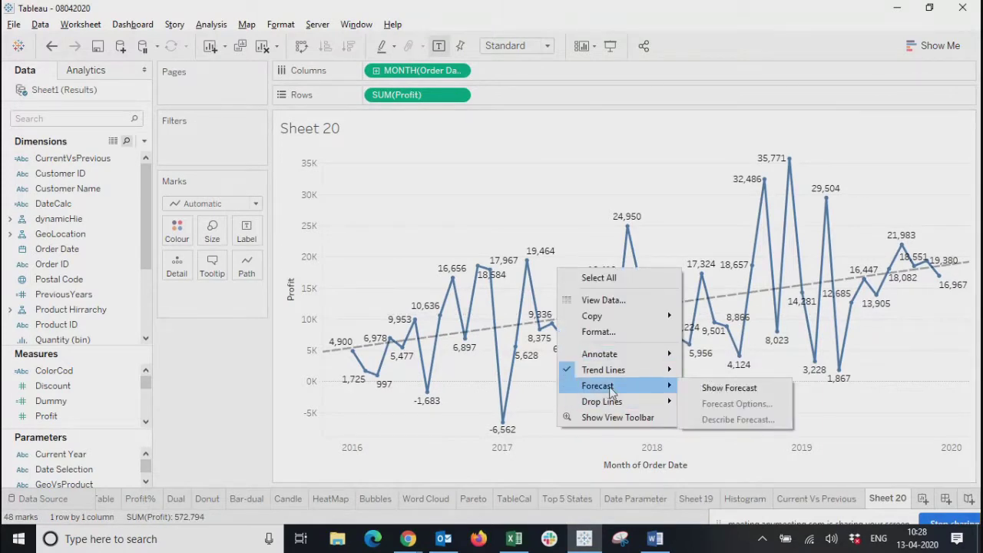
{"action": "left_click", "coordinate": [701, 390]}
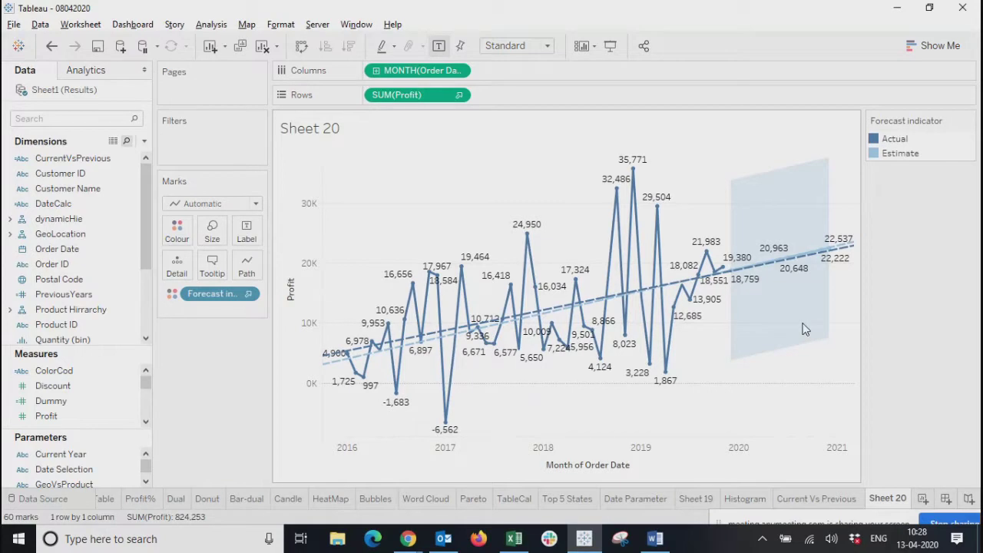
{"action": "mouse_move", "coordinate": [732, 275]}
{"action": "mouse_move", "coordinate": [778, 265]}
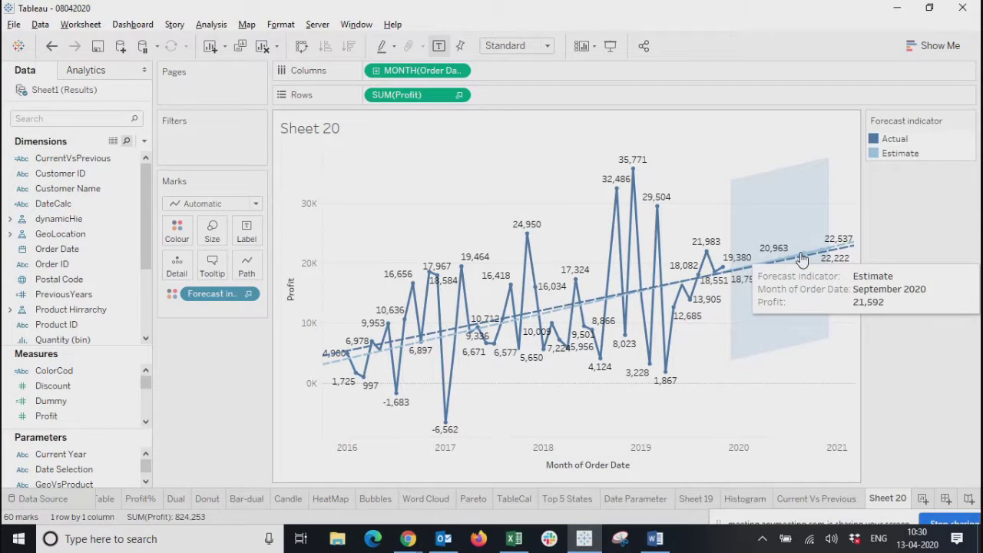
Bring up the forecast options, move the dialog aside, and set the forecast length to exactly 4 years.
{"action": "right_click", "coordinate": [801, 258]}
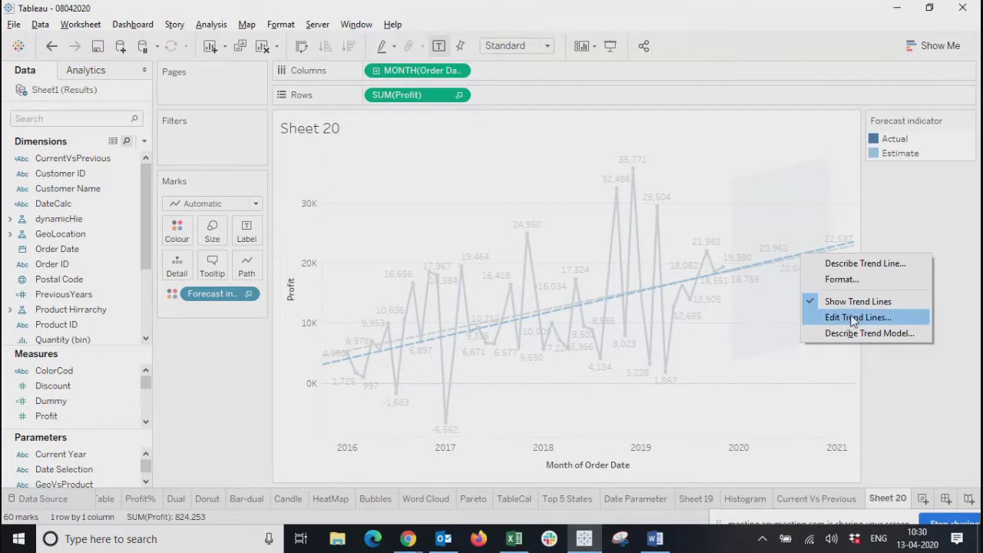
{"action": "left_click", "coordinate": [774, 209]}
{"action": "right_click", "coordinate": [774, 209]}
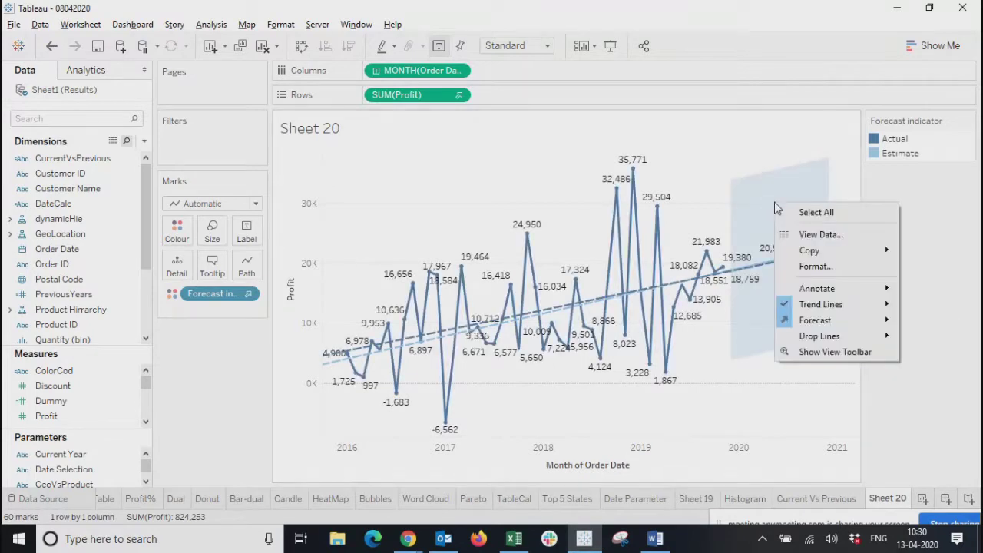
{"action": "mouse_move", "coordinate": [812, 327]}
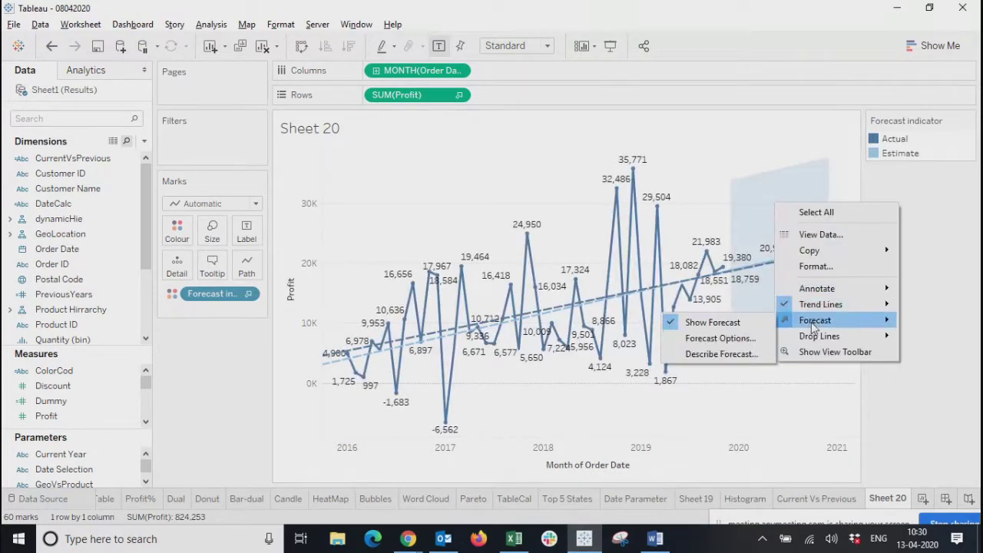
{"action": "left_click", "coordinate": [733, 341]}
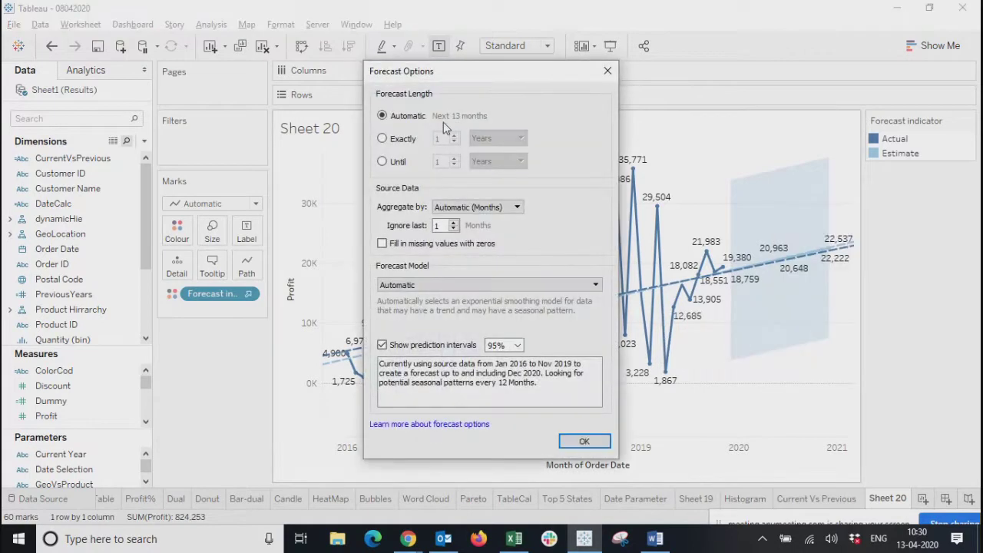
{"action": "left_click_drag", "start_coordinate": [474, 81], "coordinate": [311, 61]}
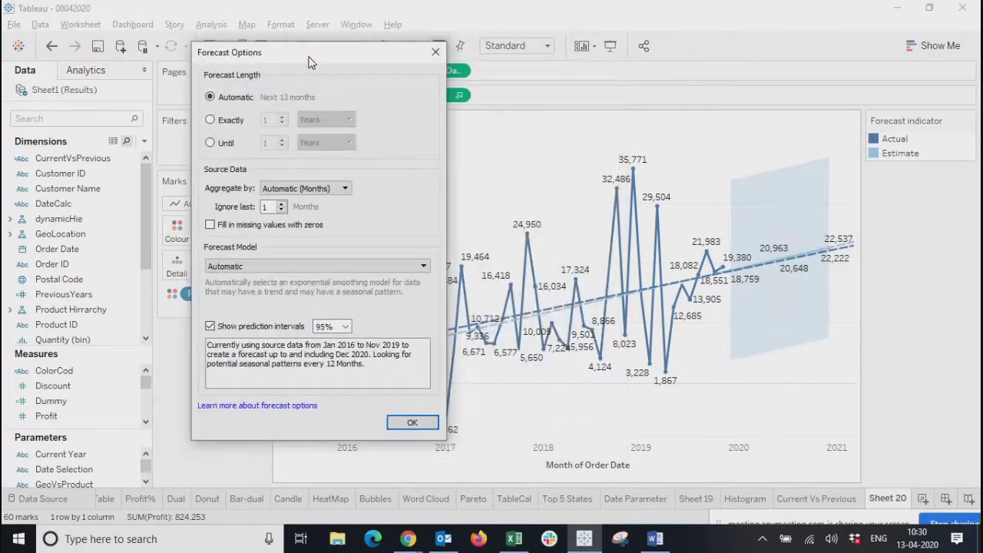
{"action": "left_click", "coordinate": [211, 121]}
{"action": "left_click", "coordinate": [282, 117]}
{"action": "left_click", "coordinate": [282, 117]}
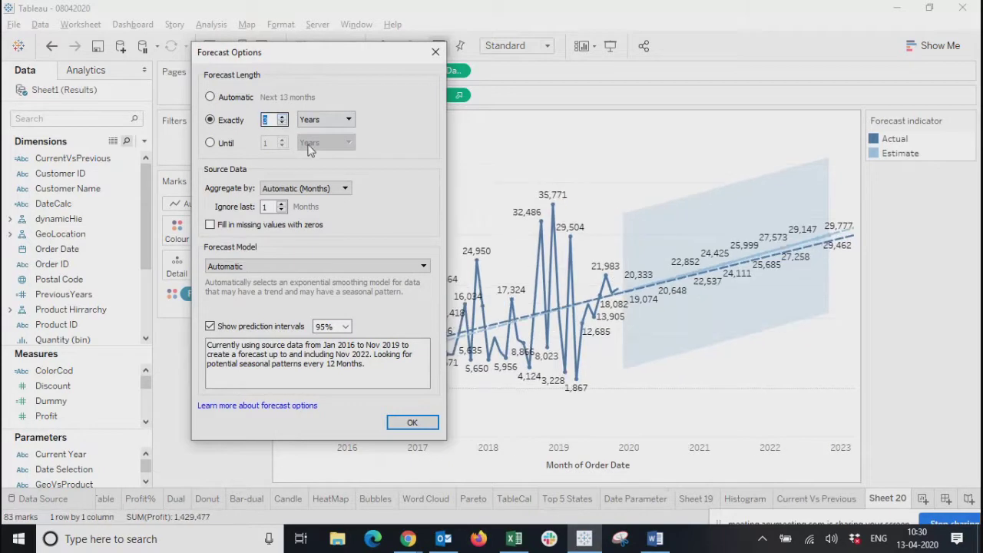
{"action": "left_click", "coordinate": [282, 116]}
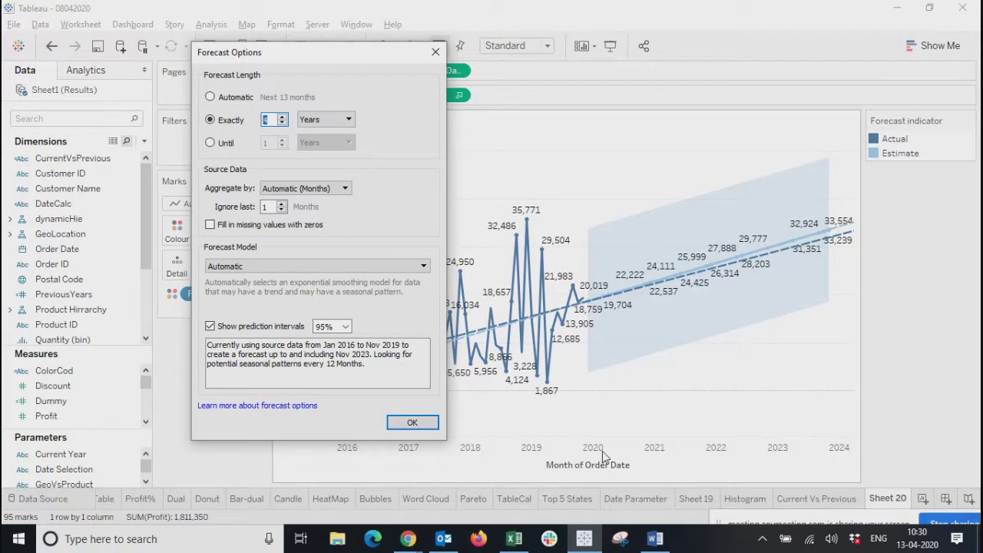
Try the Until forecast length with 1 year and 1 week, returning its unit to years.
{"action": "left_click", "coordinate": [210, 143]}
{"action": "left_click", "coordinate": [345, 142]}
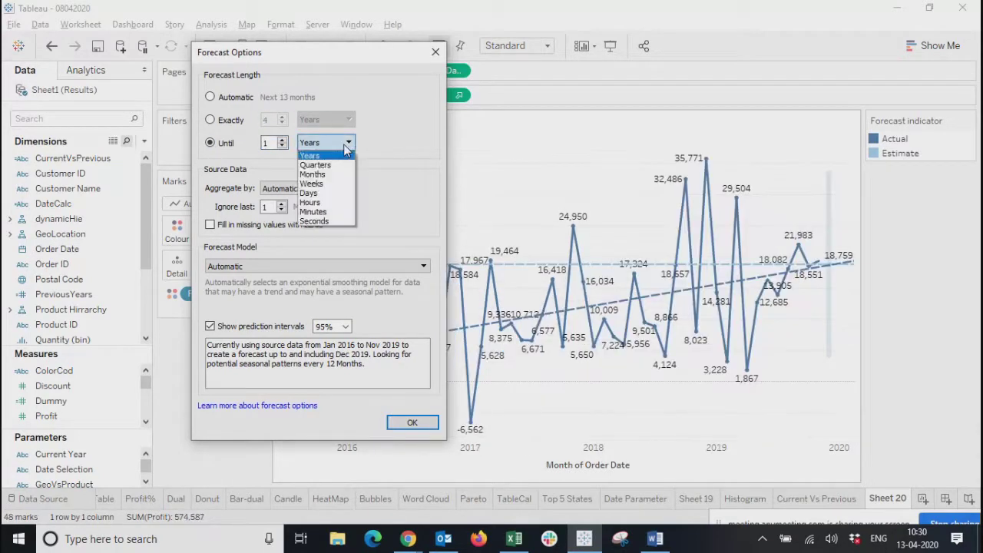
{"action": "left_click", "coordinate": [333, 193]}
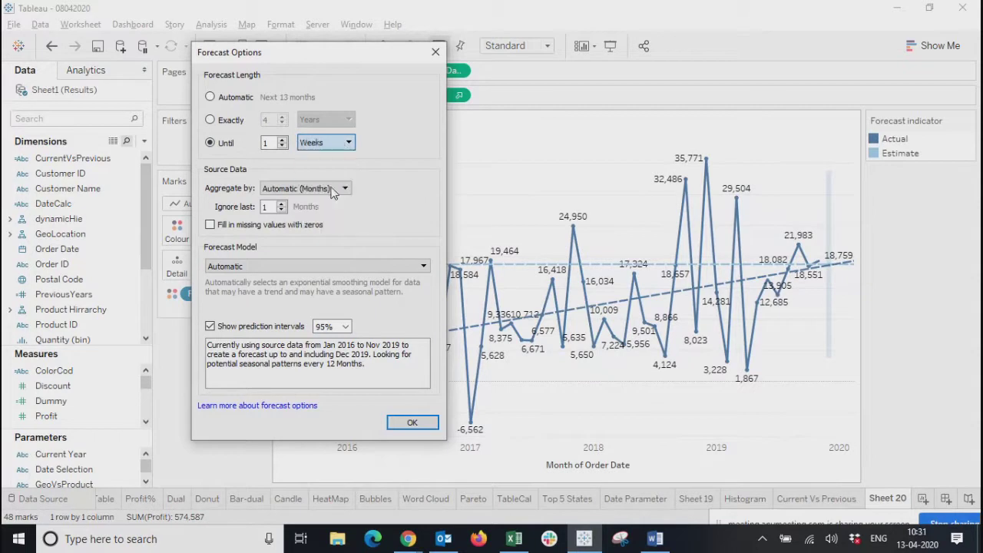
{"action": "left_click", "coordinate": [344, 144]}
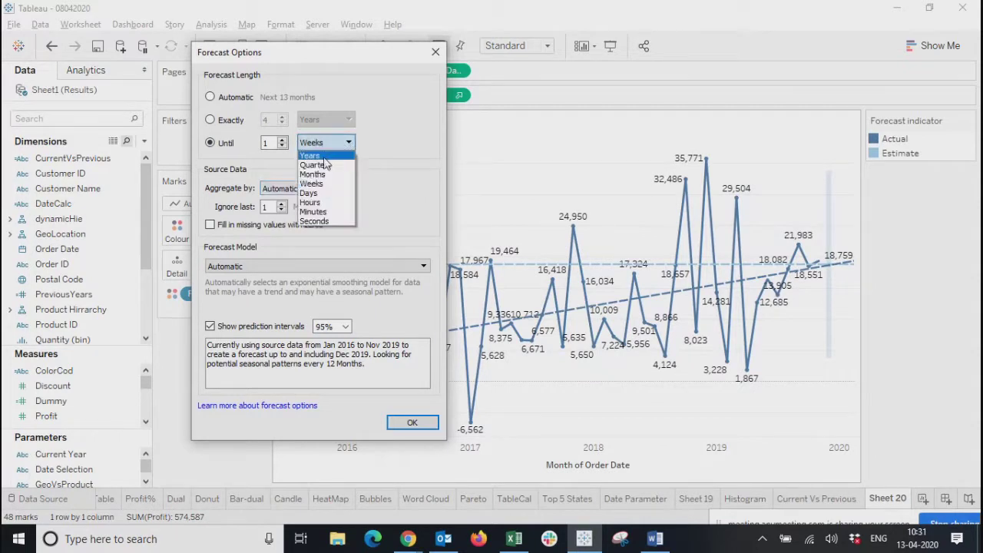
{"action": "left_click", "coordinate": [324, 158]}
Set the forecast length to exactly 2 years.
{"action": "left_click", "coordinate": [223, 120]}
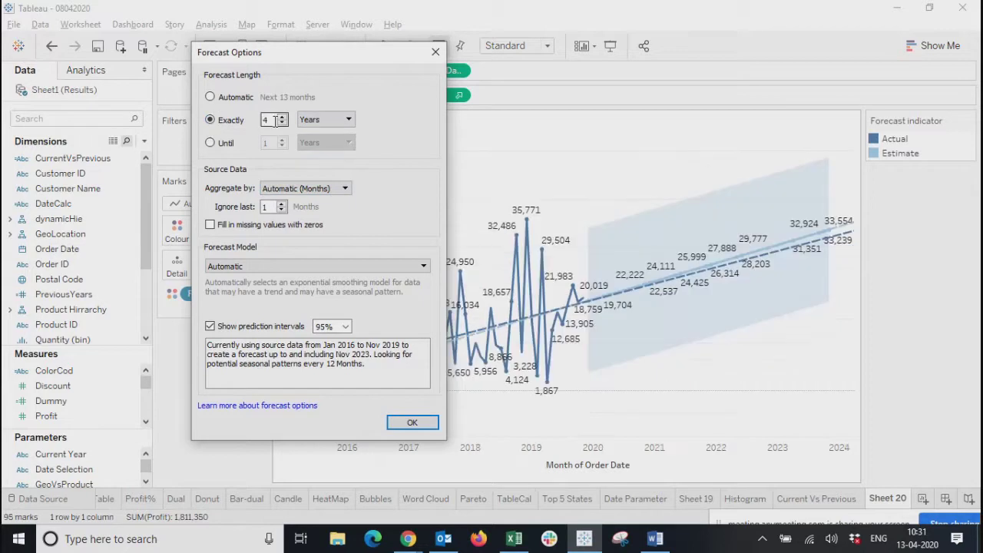
{"action": "left_click", "coordinate": [282, 124]}
{"action": "left_click", "coordinate": [282, 123]}
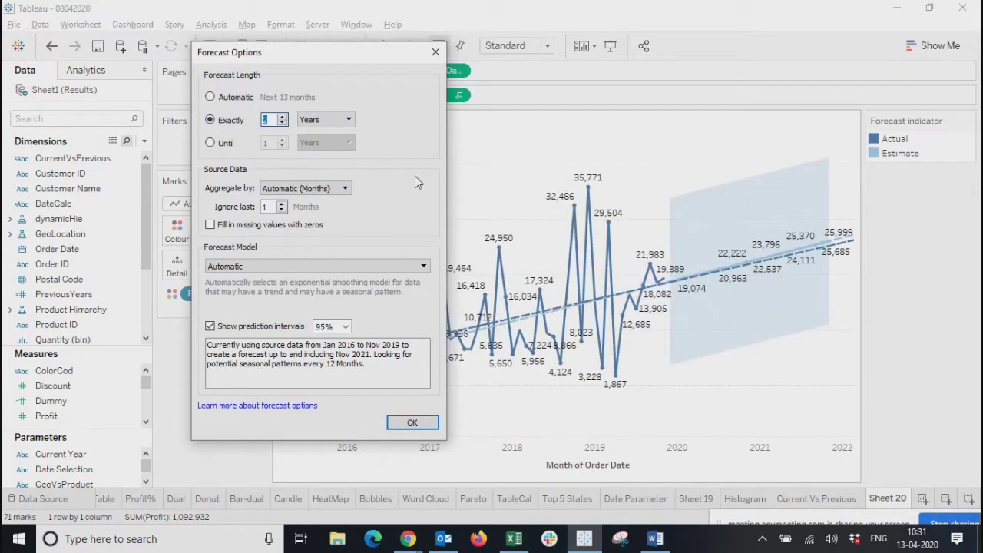
Try aggregating the forecast's source data by months and by days, and close the forecast options.
{"action": "left_click", "coordinate": [314, 187]}
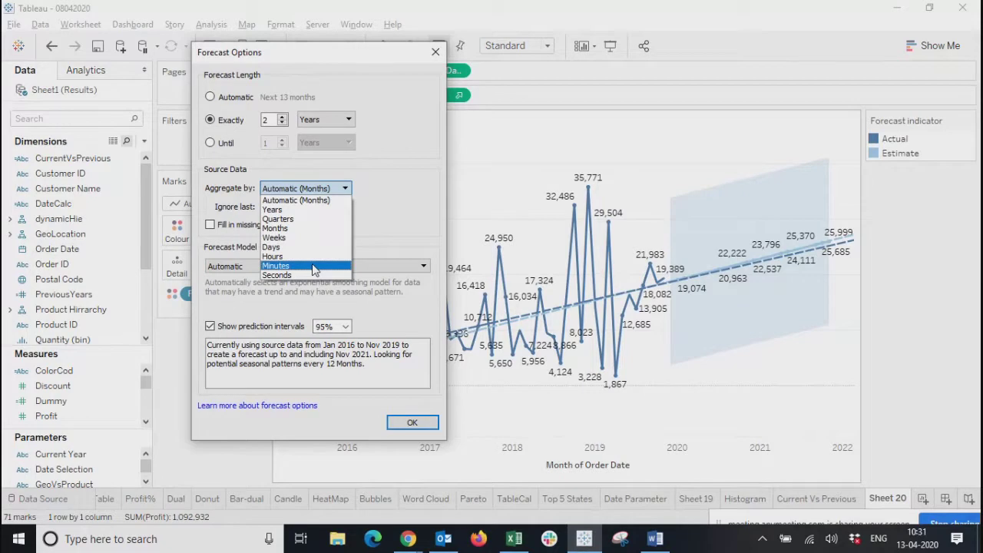
{"action": "left_click", "coordinate": [288, 228]}
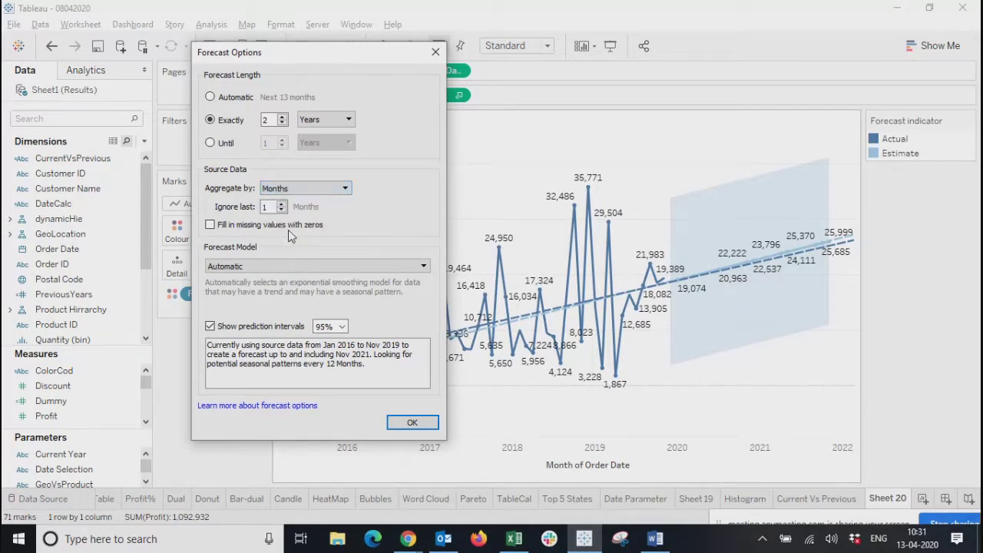
{"action": "left_click", "coordinate": [308, 189]}
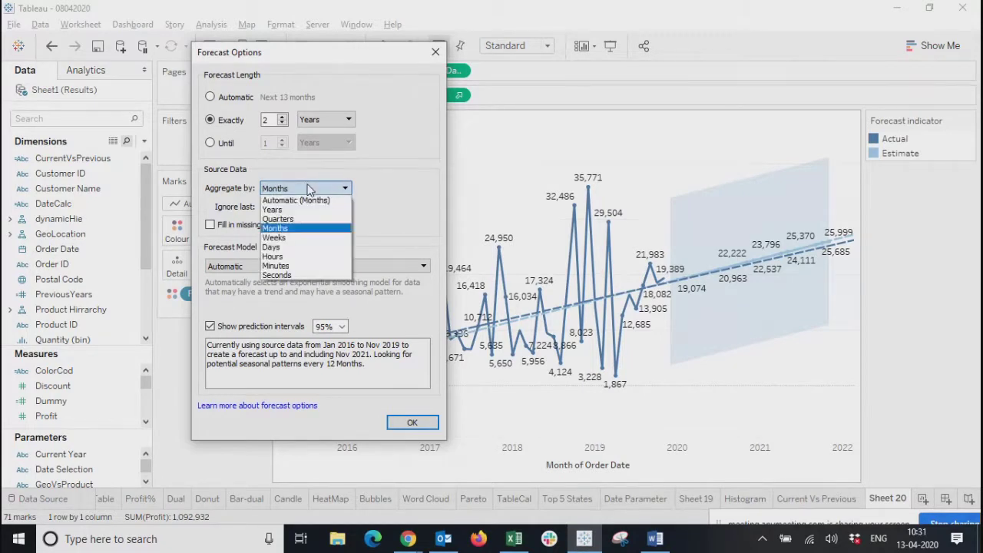
{"action": "left_click", "coordinate": [281, 247]}
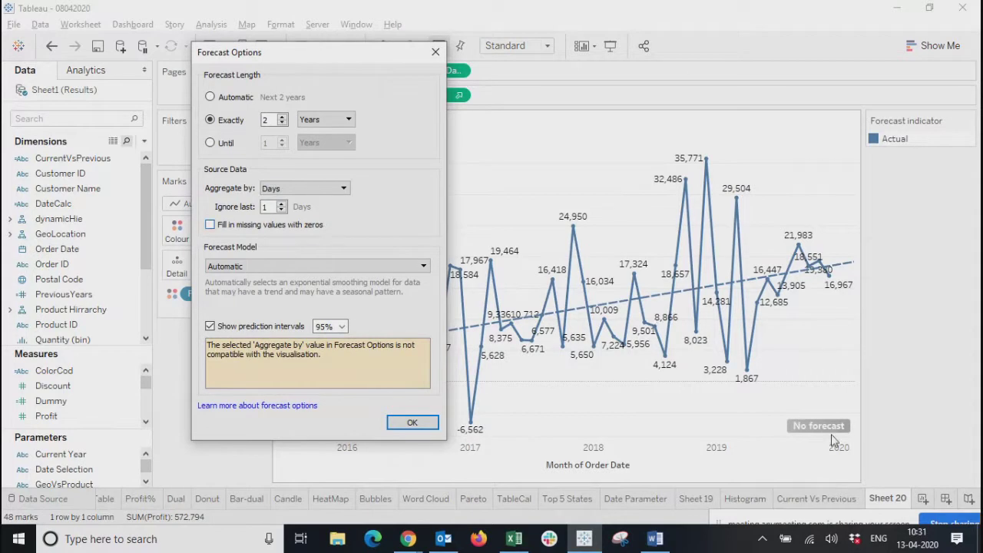
{"action": "left_click", "coordinate": [435, 51]}
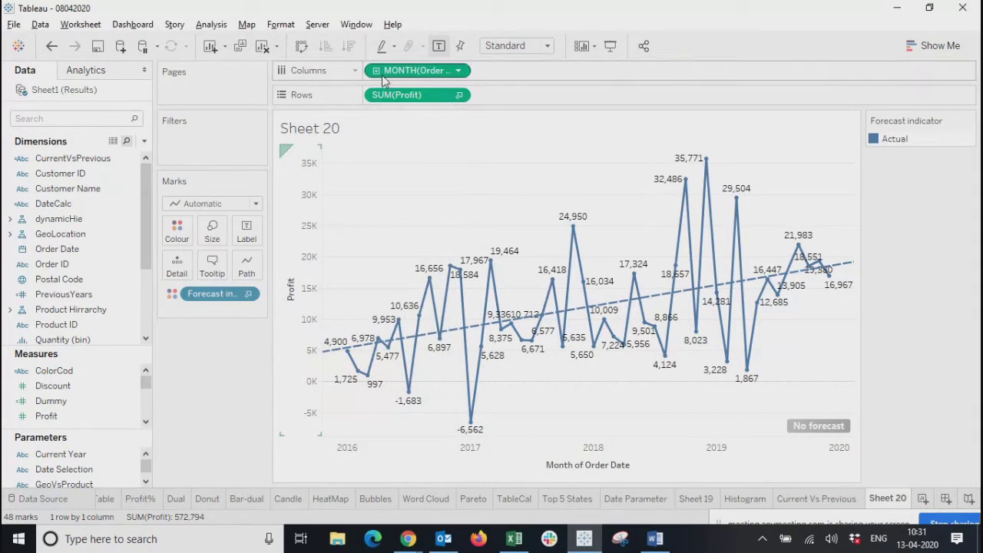
Try the Order Date column field as continuous days and as discrete months, and return it to continuous months.
{"action": "left_click", "coordinate": [458, 71]}
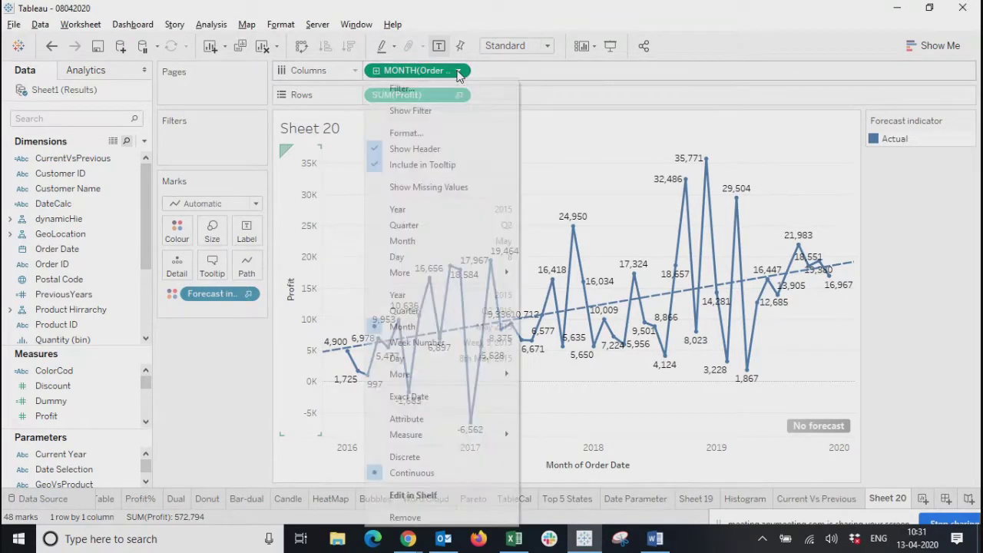
{"action": "left_click", "coordinate": [422, 359]}
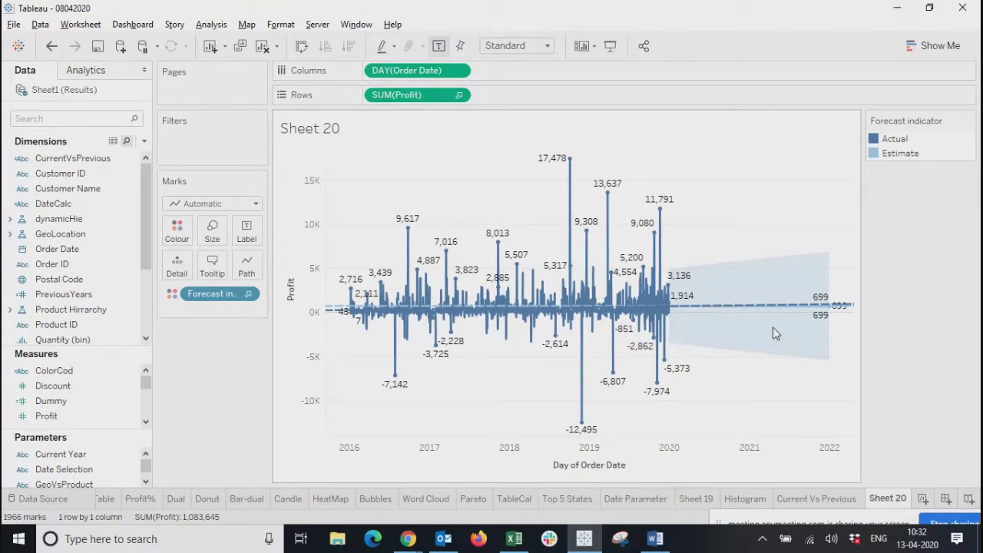
{"action": "left_click", "coordinate": [460, 71]}
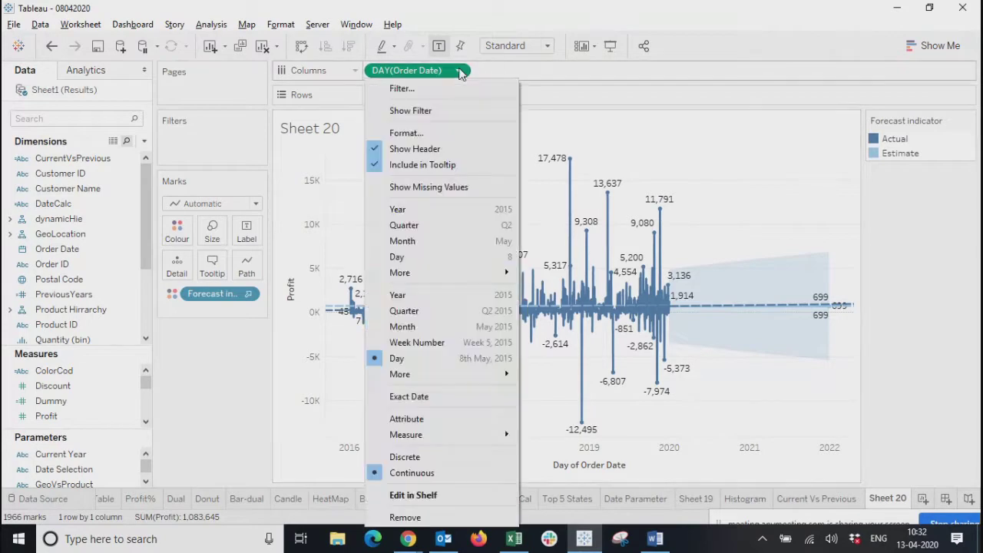
{"action": "left_click", "coordinate": [403, 241]}
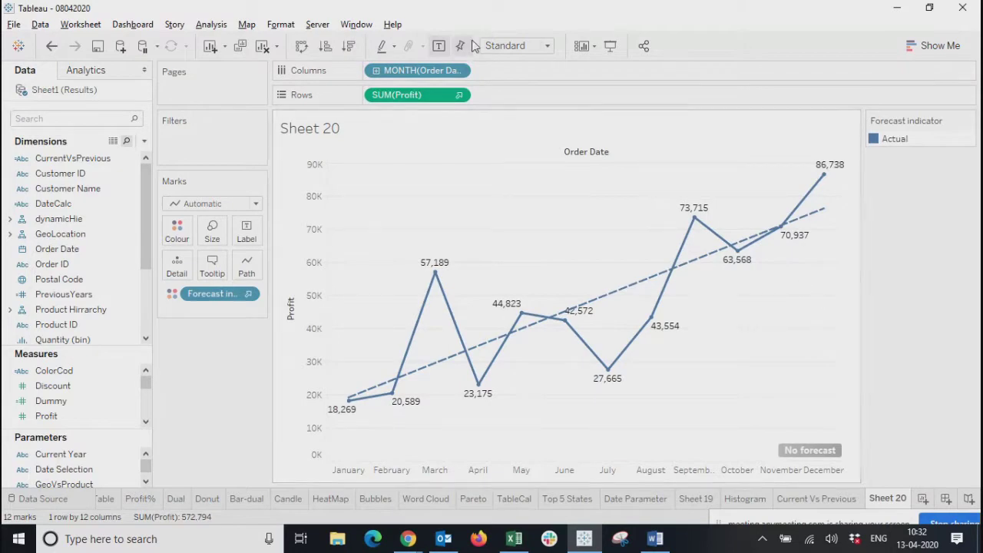
{"action": "left_click", "coordinate": [459, 71]}
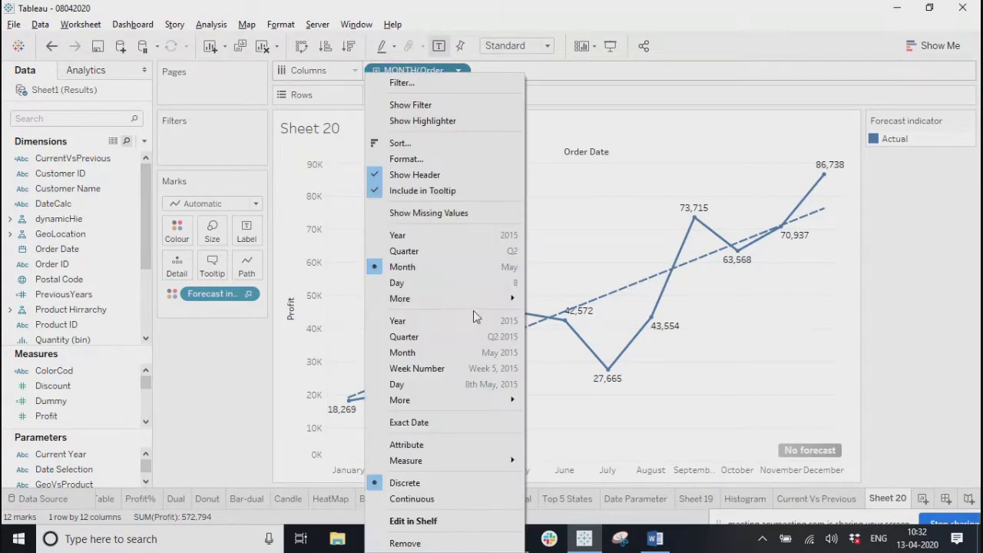
{"action": "left_click", "coordinate": [446, 357]}
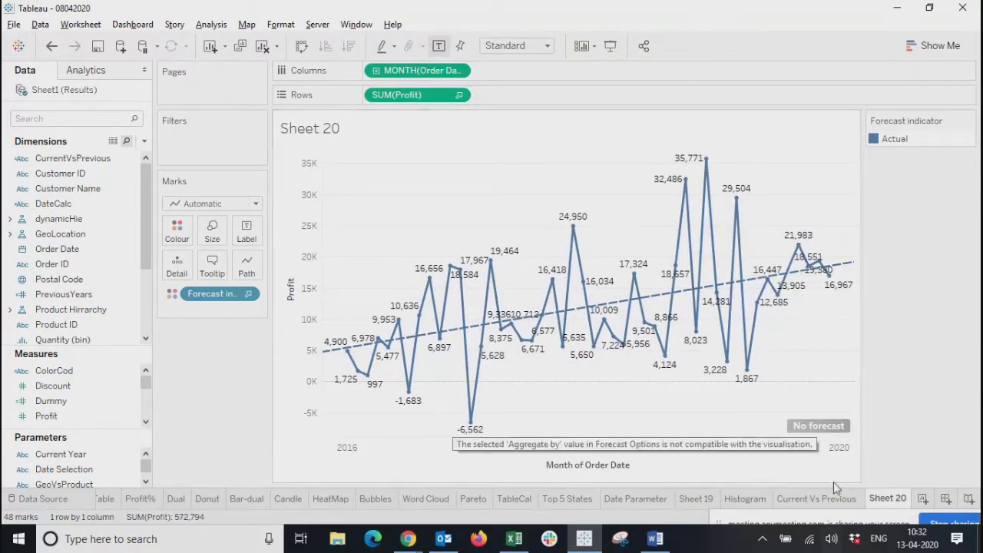
Reopen the forecast options, try aggregating the source data by weeks, and set the aggregation to months.
{"action": "left_click", "coordinate": [820, 424]}
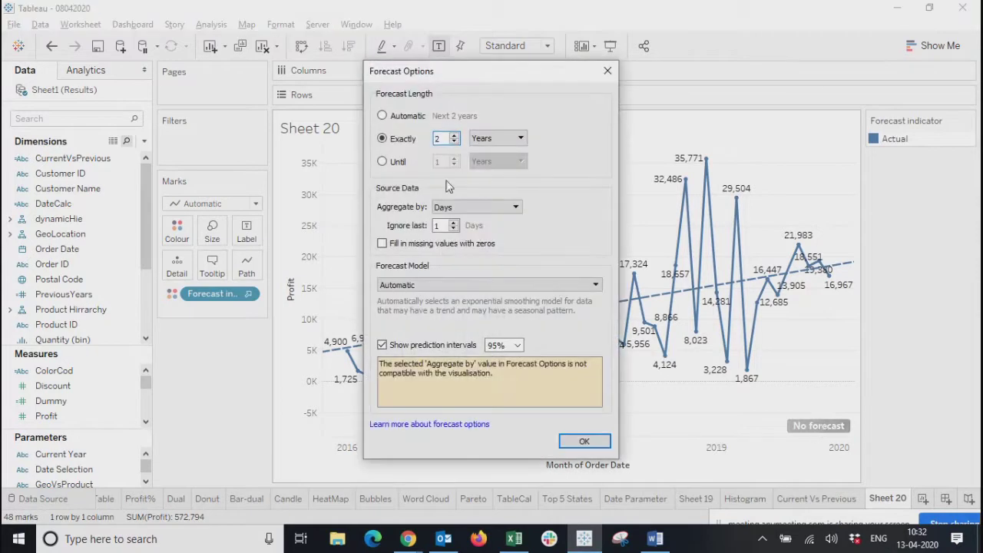
{"action": "left_click", "coordinate": [489, 205]}
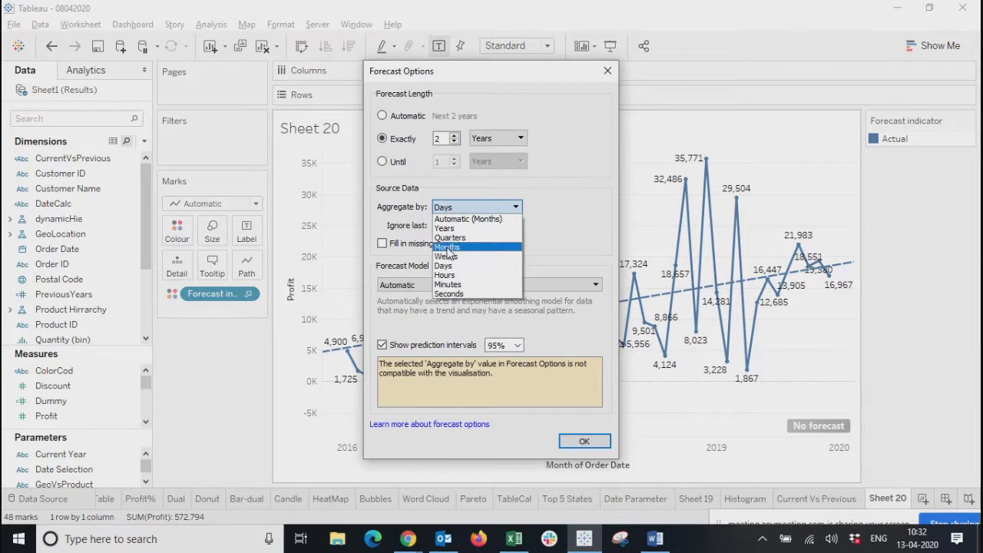
{"action": "left_click", "coordinate": [447, 256]}
{"action": "left_click", "coordinate": [453, 207]}
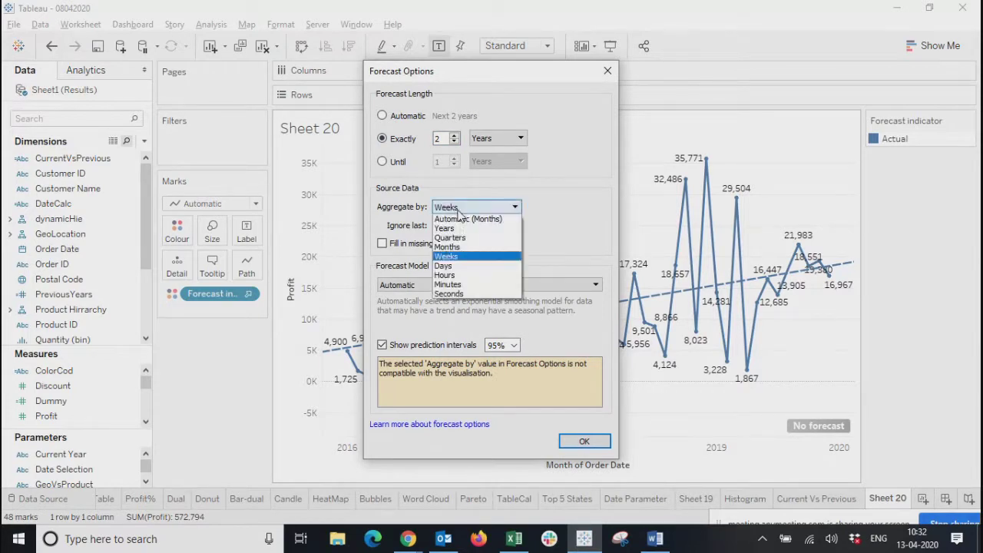
{"action": "left_click", "coordinate": [450, 250]}
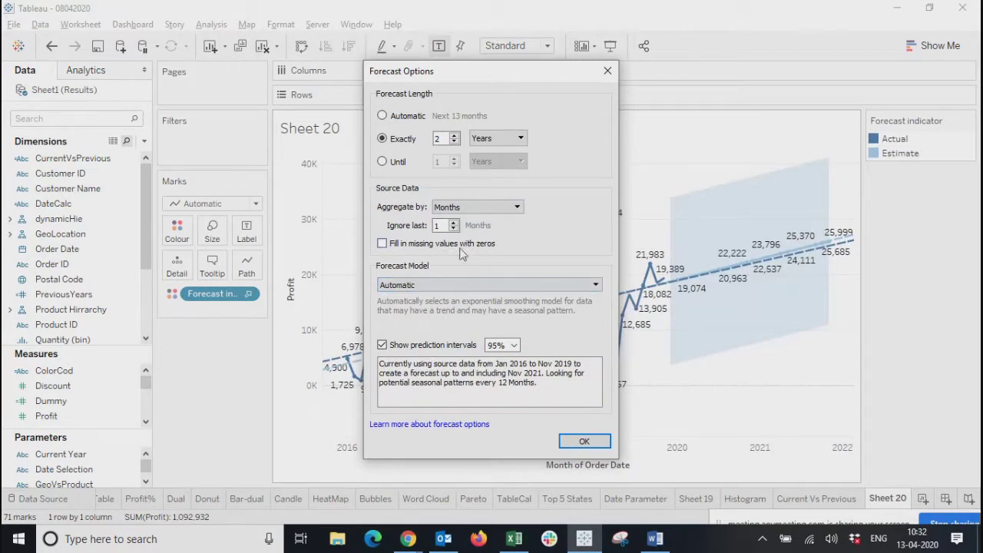
Set the forecast model to Automatic without seasonality and close the forecast options.
{"action": "left_click", "coordinate": [434, 284]}
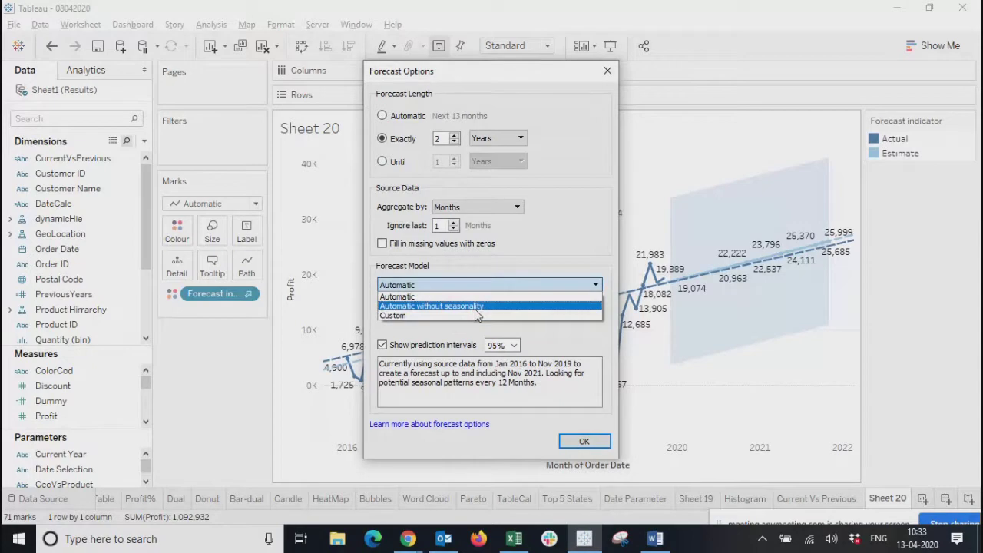
{"action": "left_click", "coordinate": [428, 306]}
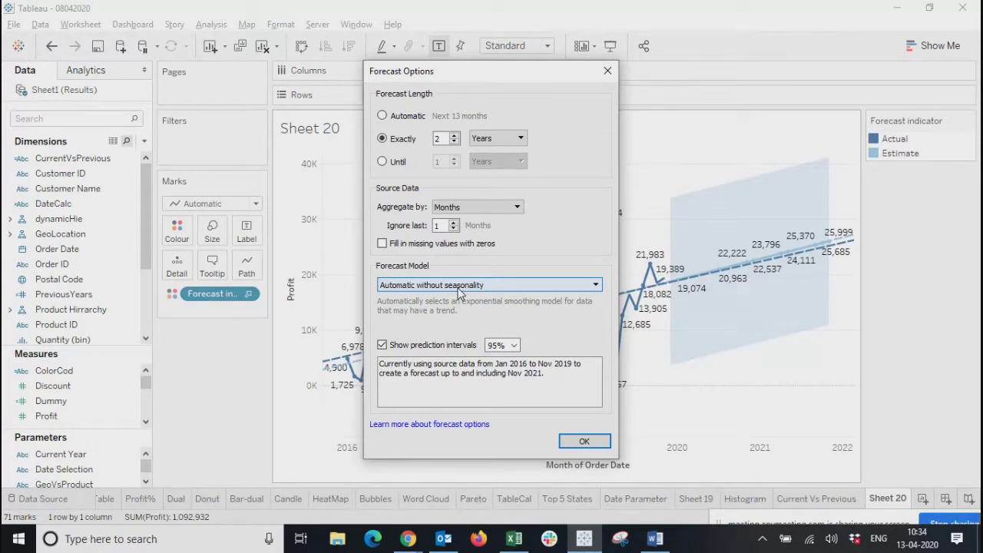
{"action": "left_click", "coordinate": [608, 72]}
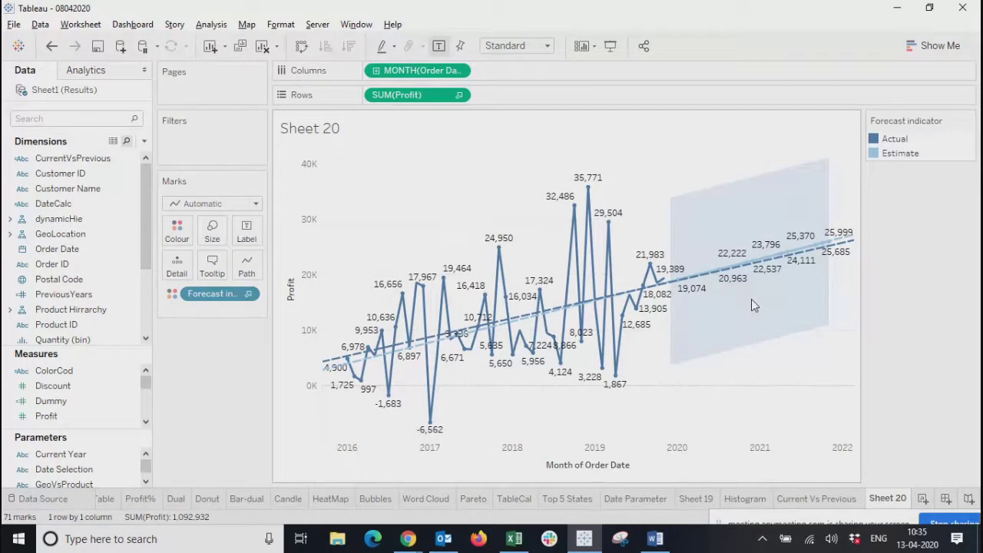
Reopen the forecast options from the profit chart and move the dialog clear of the forecast area.
{"action": "right_click", "coordinate": [752, 300]}
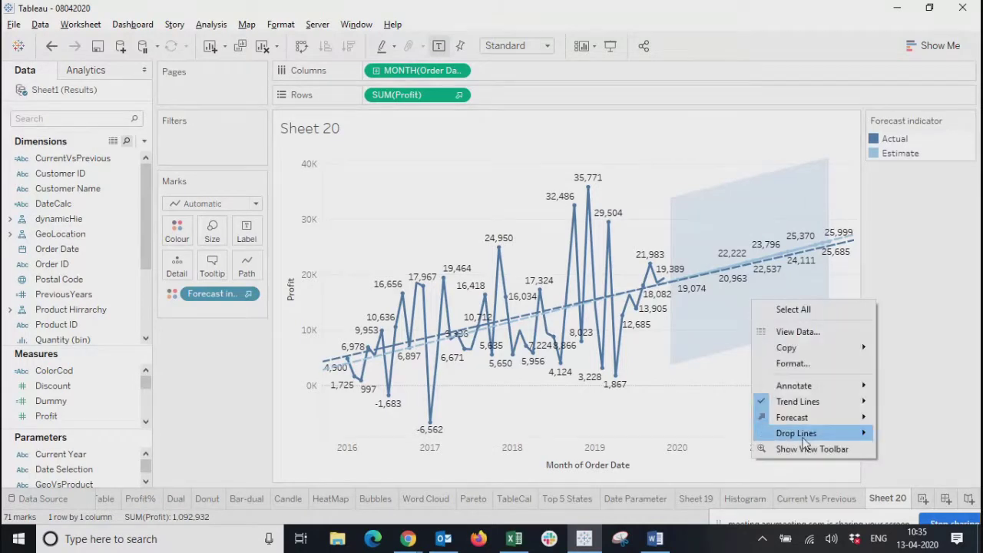
{"action": "mouse_move", "coordinate": [803, 419]}
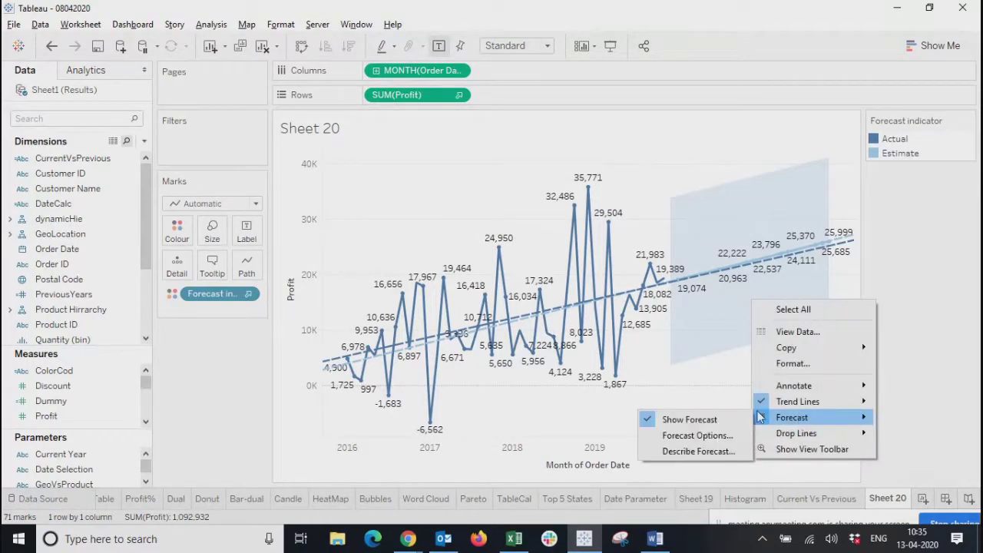
{"action": "left_click", "coordinate": [693, 435]}
{"action": "left_click_drag", "start_coordinate": [485, 71], "coordinate": [333, 32]}
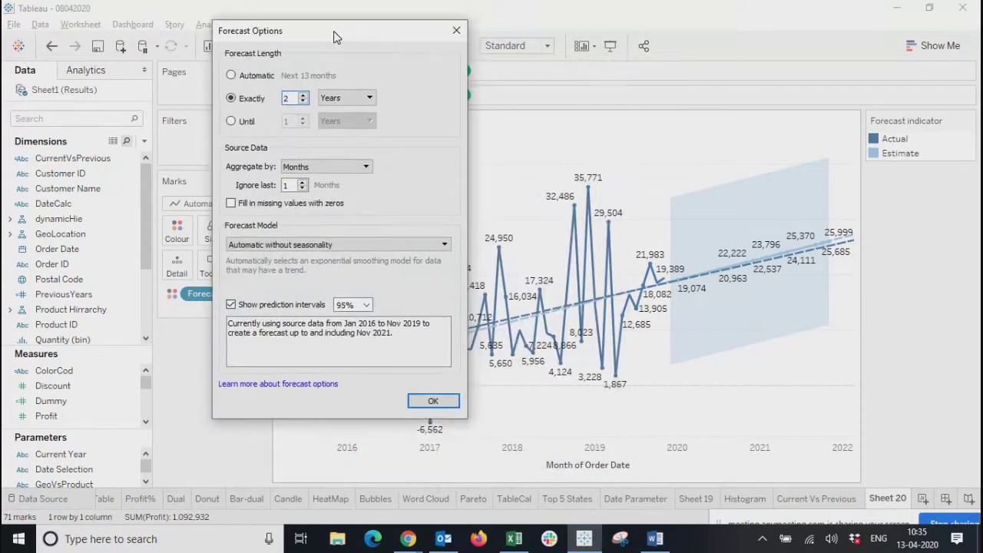
Try the Automatic forecast model and return to Automatic without seasonality to compare the two.
{"action": "left_click", "coordinate": [341, 247]}
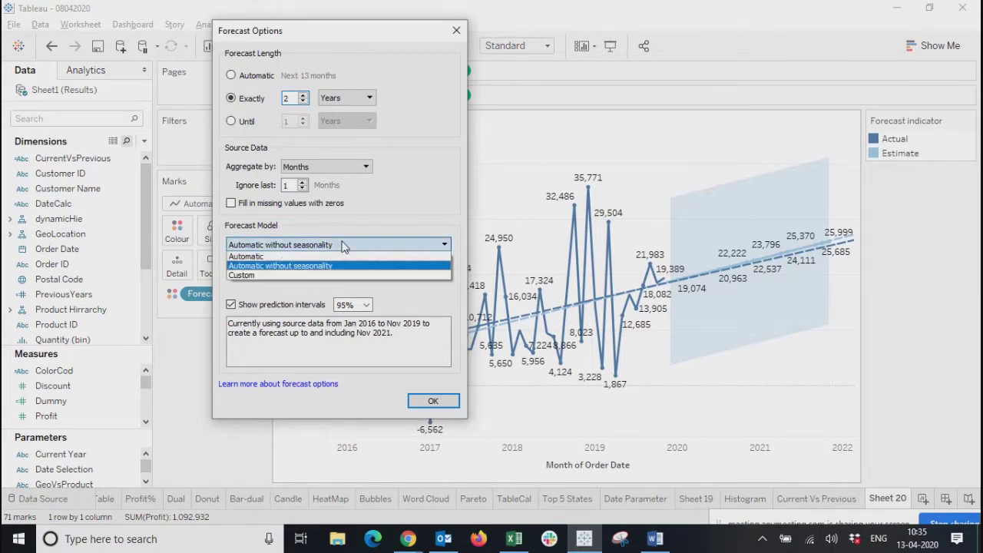
{"action": "left_click", "coordinate": [277, 257]}
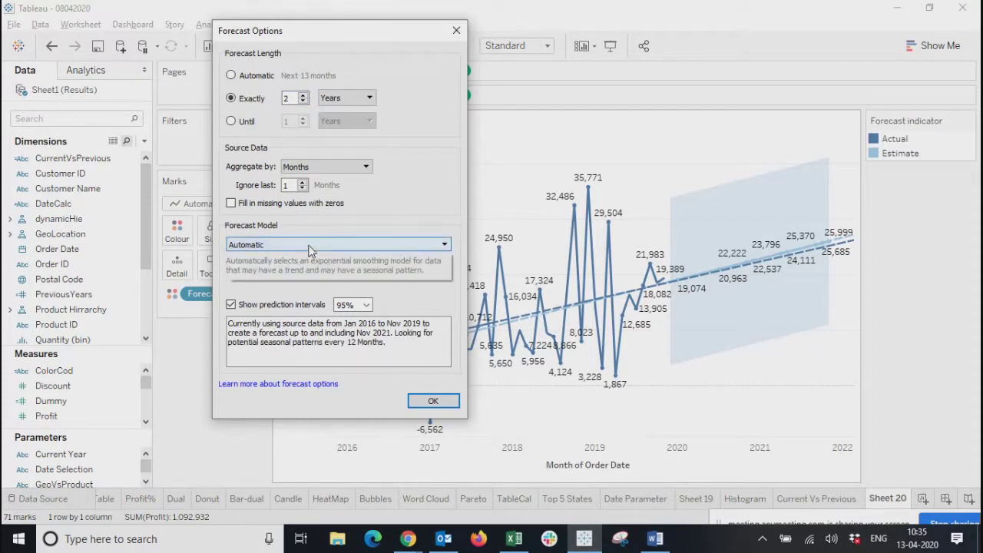
{"action": "left_click", "coordinate": [309, 246]}
{"action": "left_click", "coordinate": [299, 266]}
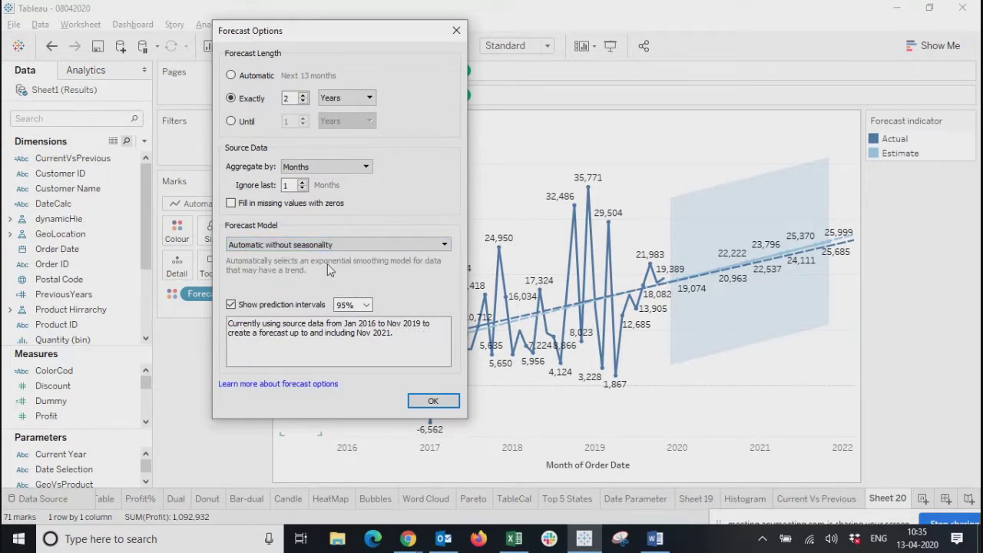
Set the forecast model to Custom and look through its trend and season choices, leaving both at None.
{"action": "left_click", "coordinate": [330, 246]}
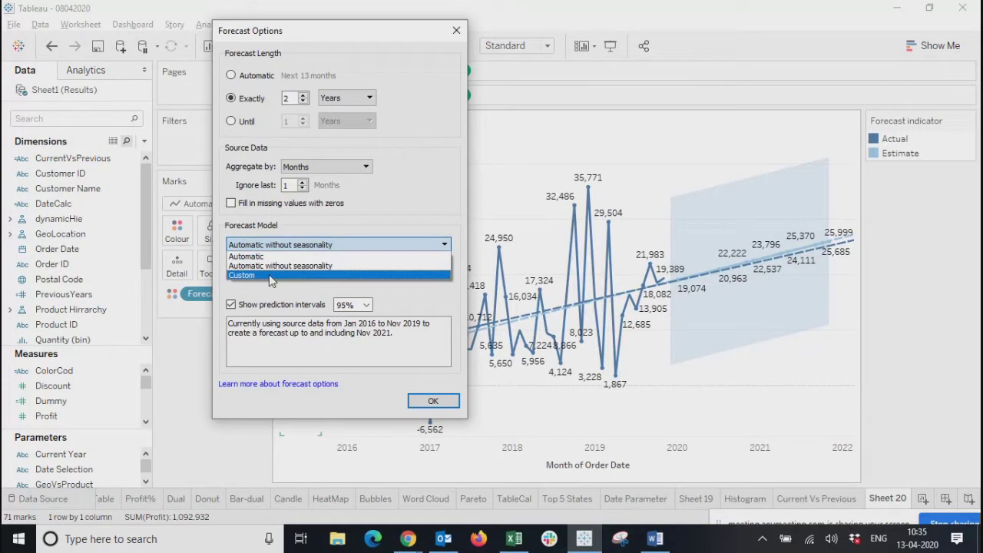
{"action": "left_click", "coordinate": [271, 277]}
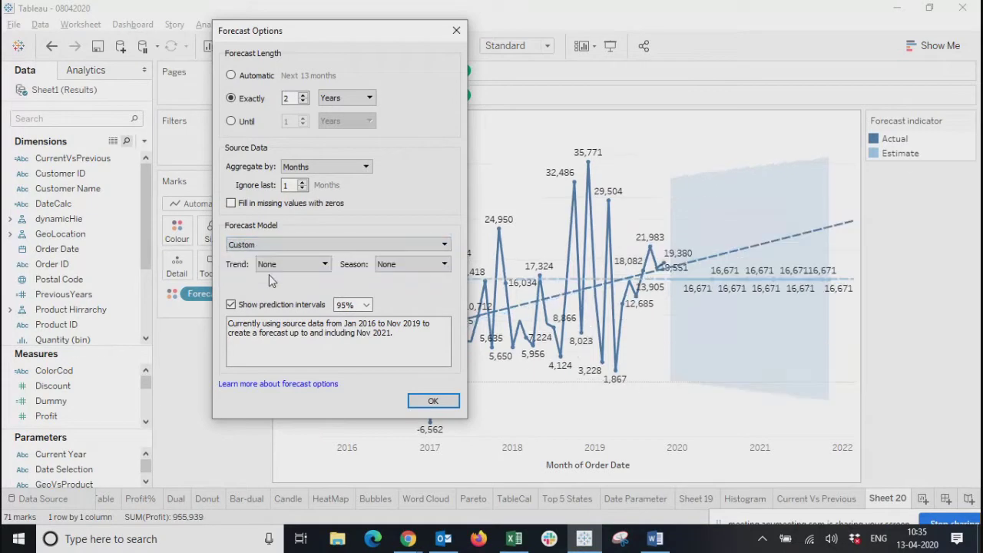
{"action": "left_click", "coordinate": [288, 264]}
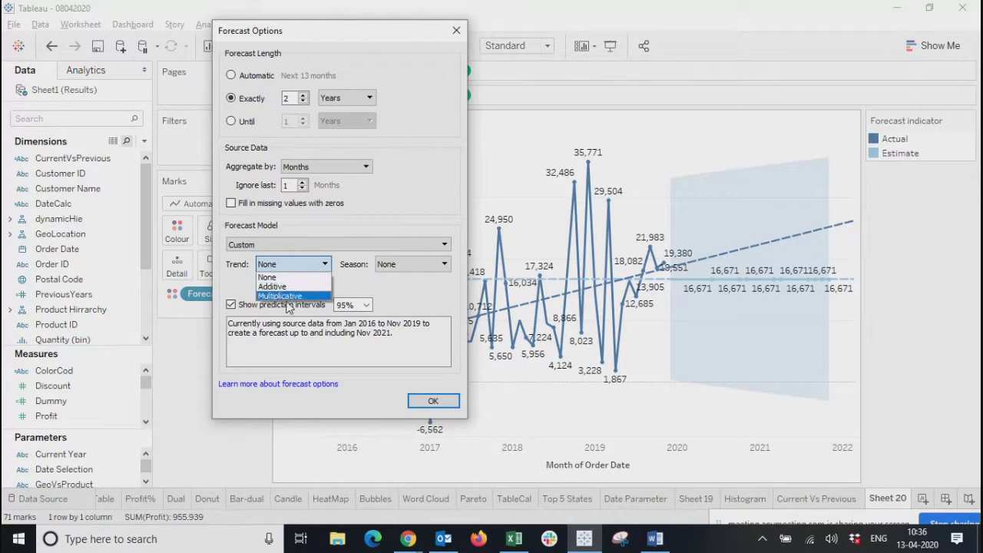
{"action": "left_click", "coordinate": [413, 266]}
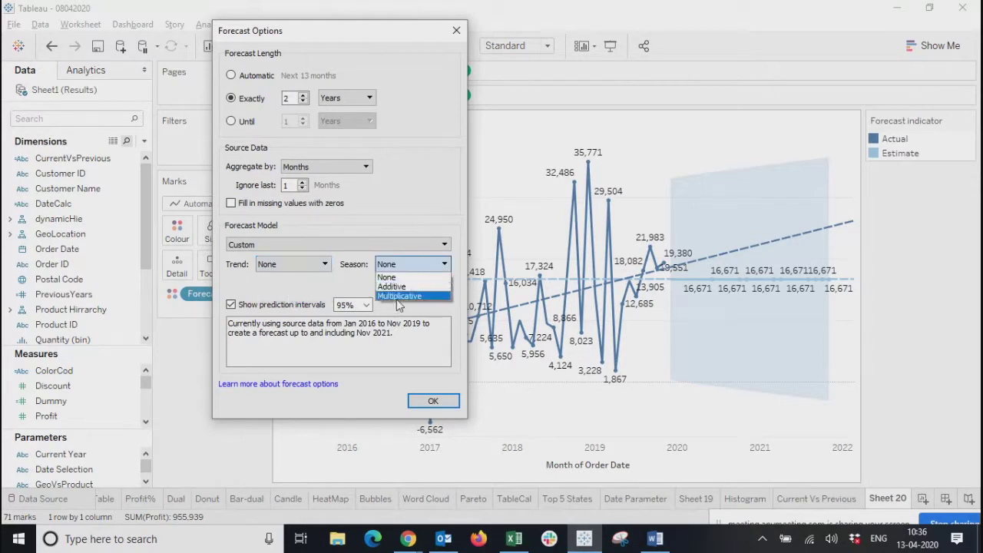
{"action": "left_click", "coordinate": [343, 280]}
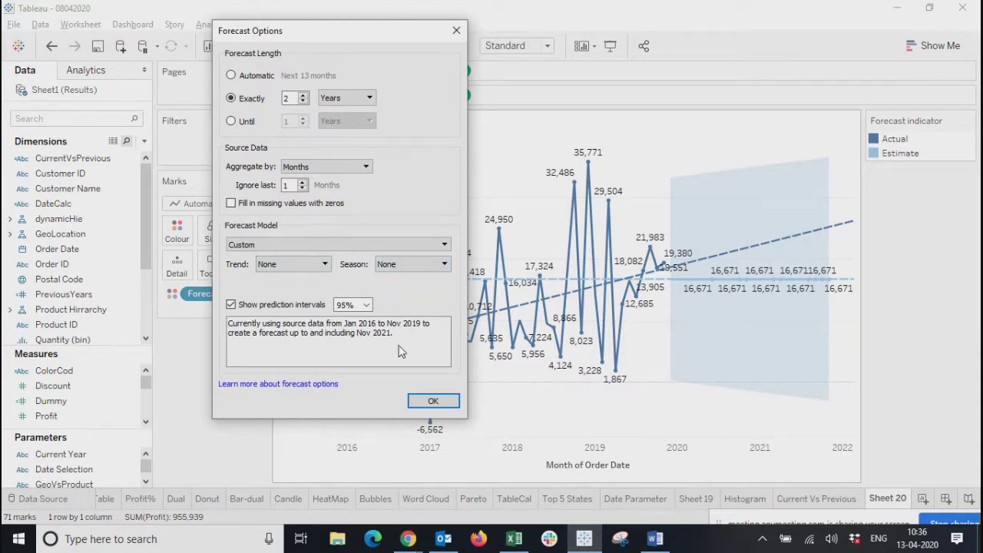
Look through the prediction interval levels, keep 95%, and accept the forecast options.
{"action": "left_click", "coordinate": [367, 306]}
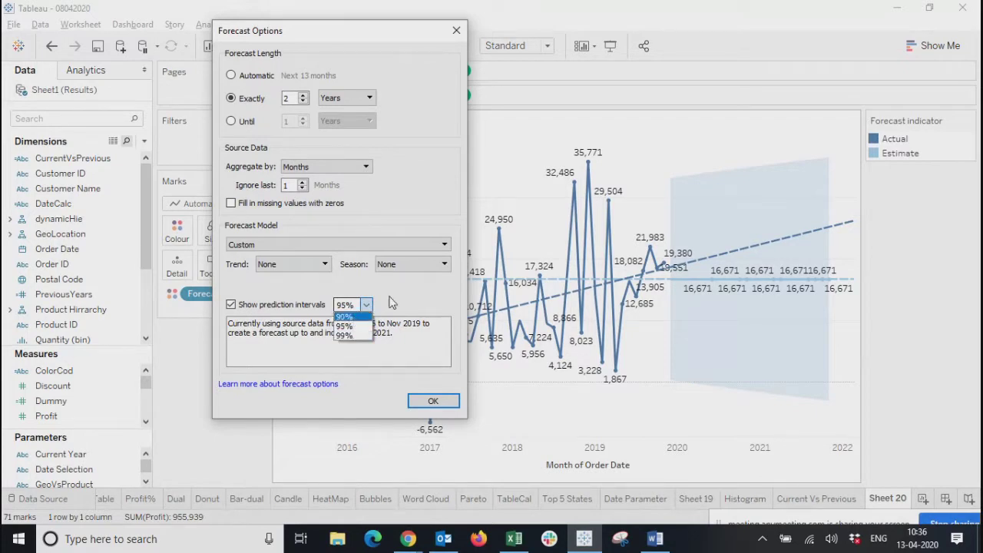
{"action": "left_click", "coordinate": [345, 329]}
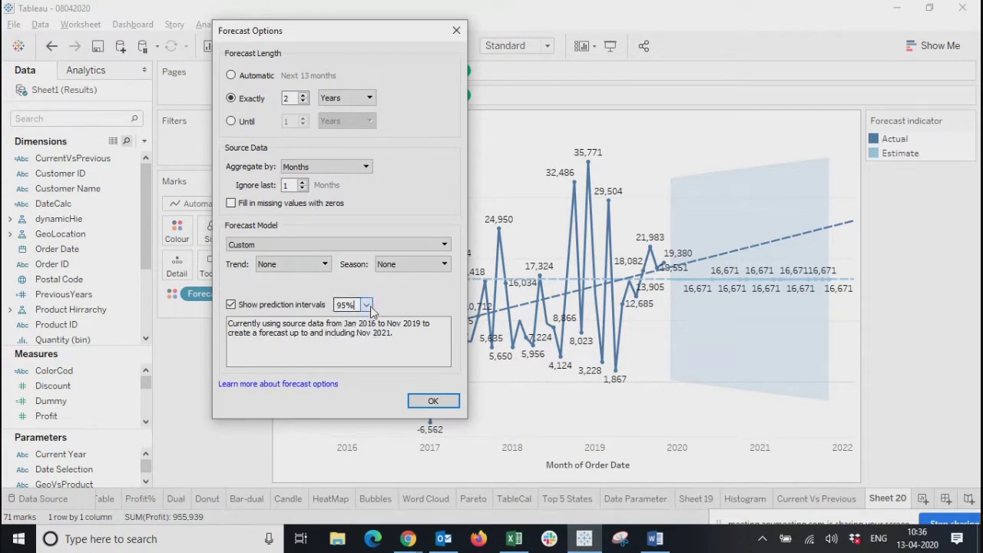
{"action": "left_click", "coordinate": [367, 306]}
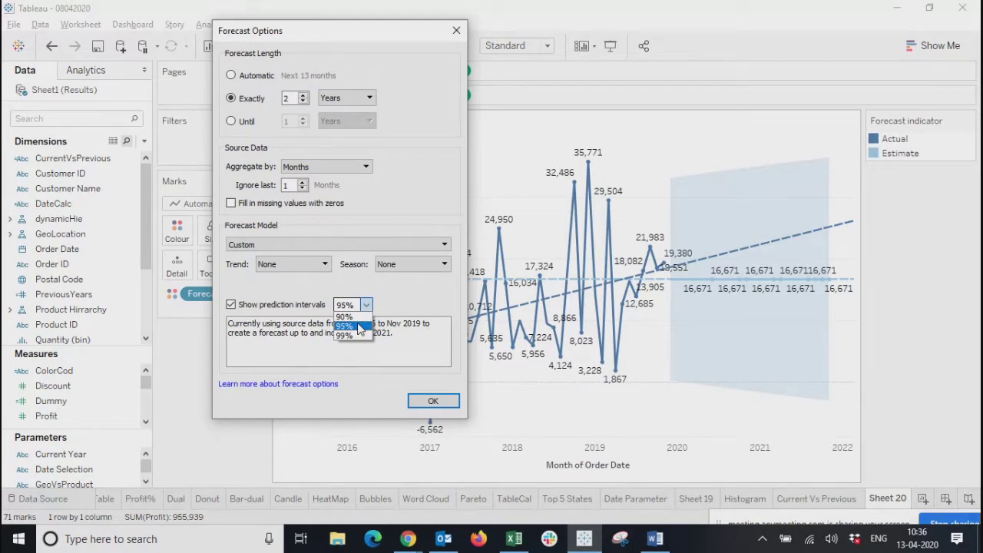
{"action": "left_click", "coordinate": [359, 328]}
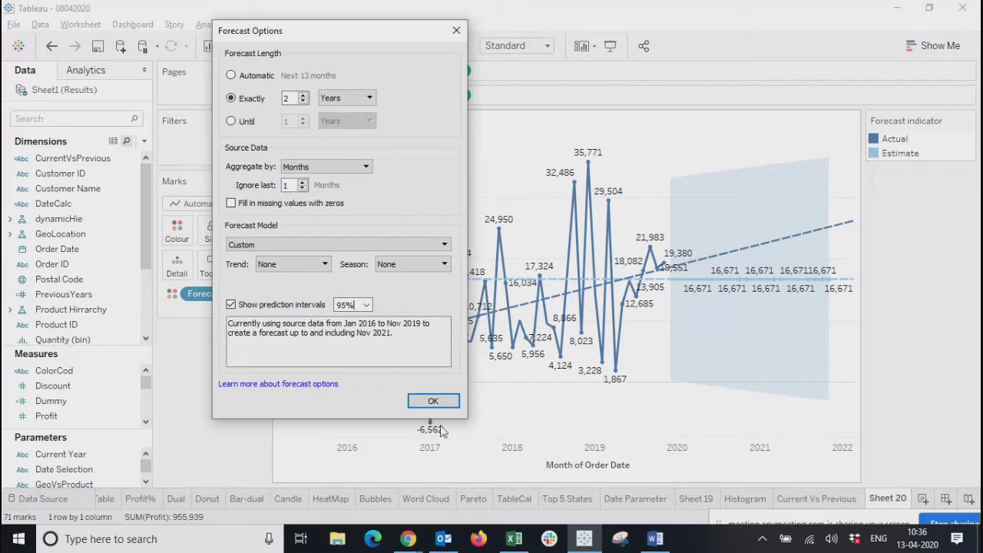
{"action": "left_click", "coordinate": [433, 400]}
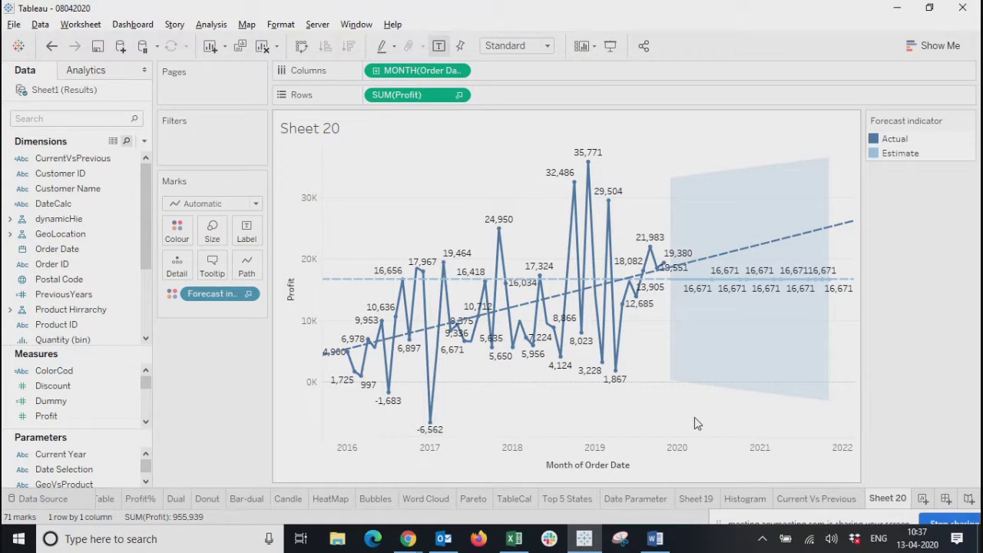
Rename the profit forecast worksheet as Forecasting.
{"action": "double_click", "coordinate": [887, 498]}
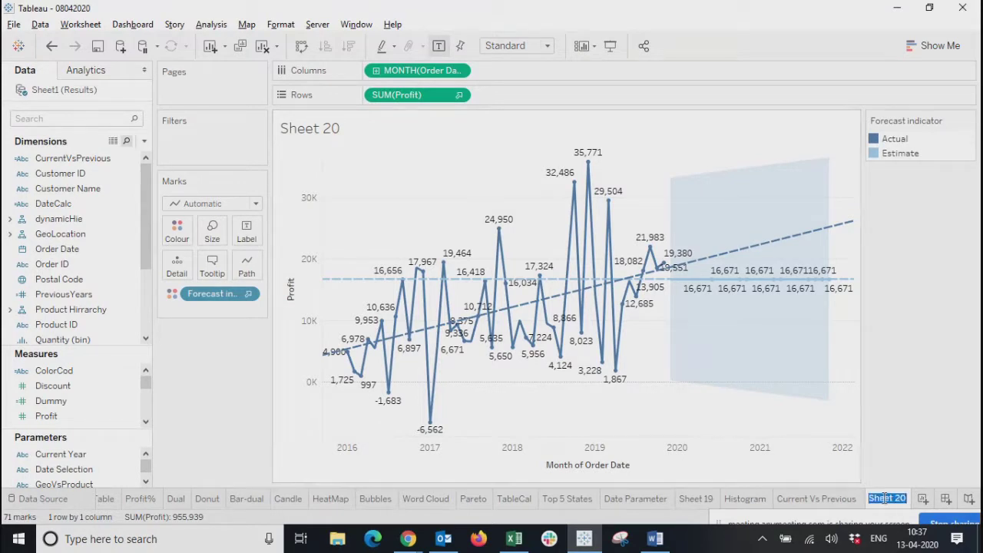
{"action": "type", "text": "Frecasting"}
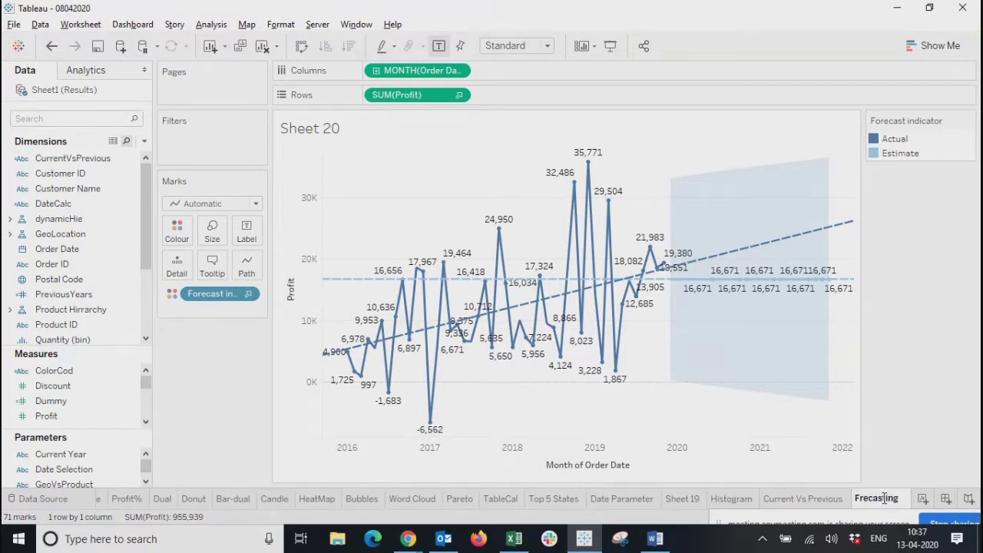
{"action": "key", "text": "BackSpace"}
{"action": "key", "text": "BackSpace"}
{"action": "key", "text": "BackSpace"}
{"action": "key", "text": "BackSpace"}
{"action": "key", "text": "BackSpace"}
{"action": "key", "text": "BackSpace"}
{"action": "key", "text": "BackSpace"}
{"action": "key", "text": "BackSpace"}
{"action": "key", "text": "BackSpace"}
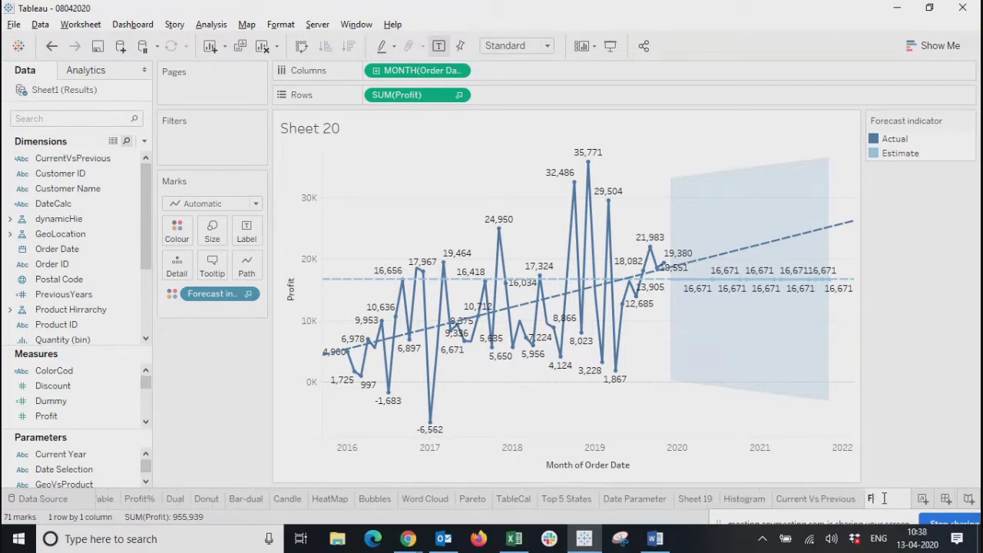
{"action": "type", "text": "orecasting"}
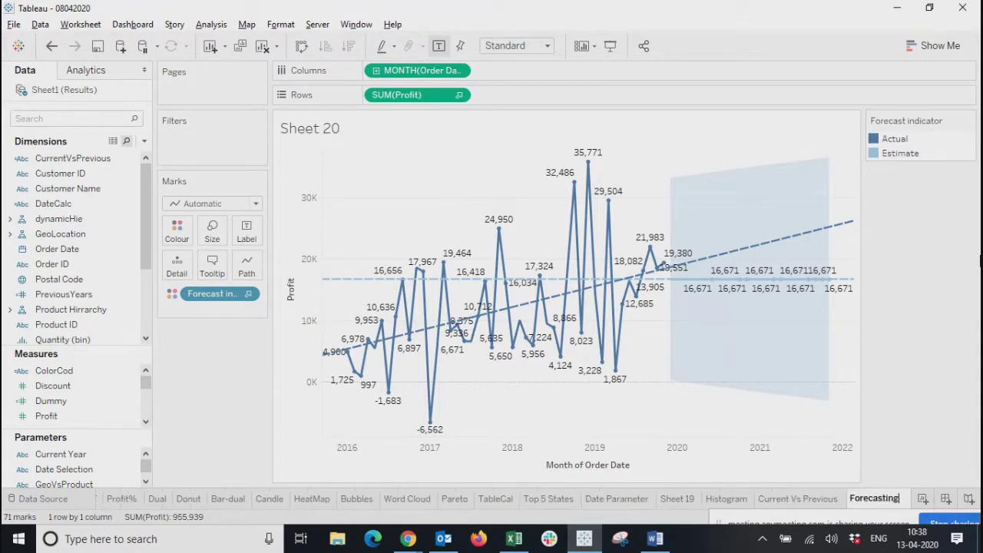
{"action": "key", "text": "Return"}
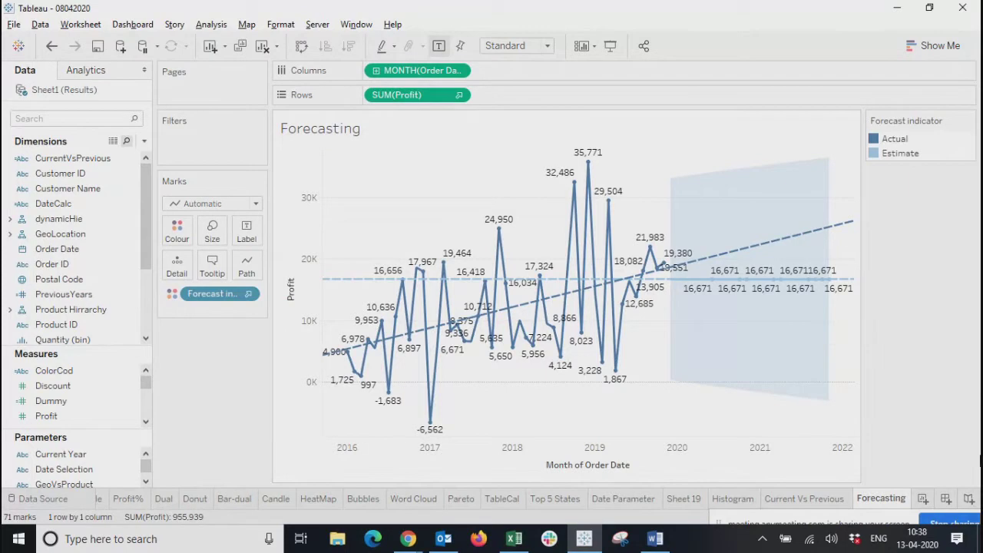
Add a new blank worksheet, review the Forecasting and Current Vs Previous sheets, and return to the blank one.
{"action": "left_click", "coordinate": [923, 499]}
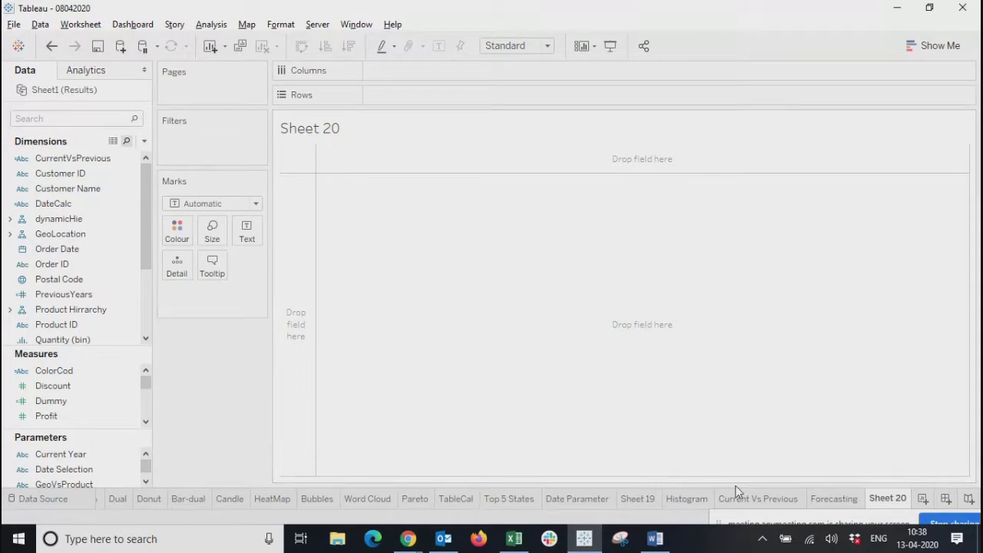
{"action": "left_click", "coordinate": [835, 499]}
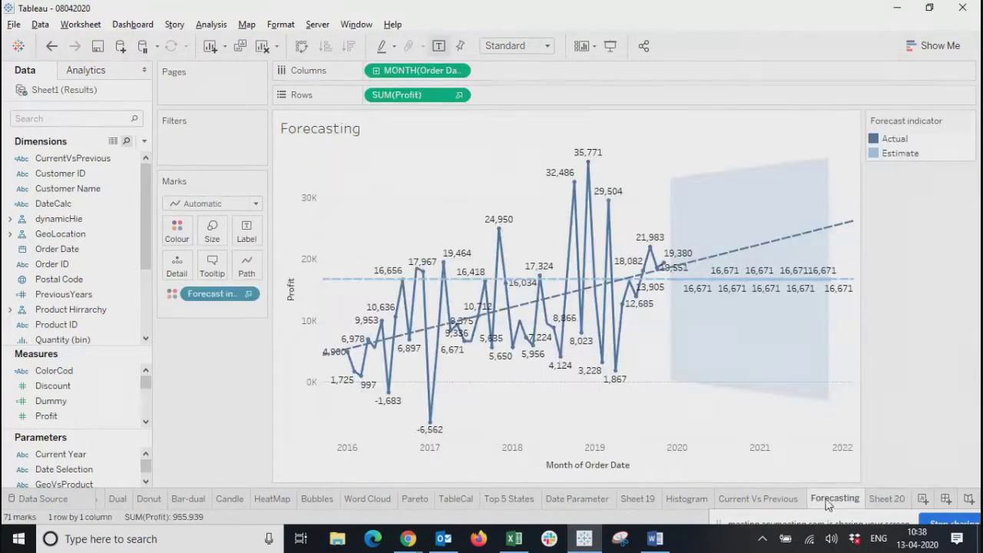
{"action": "left_click", "coordinate": [774, 501]}
{"action": "left_click", "coordinate": [829, 501]}
{"action": "left_click", "coordinate": [889, 501]}
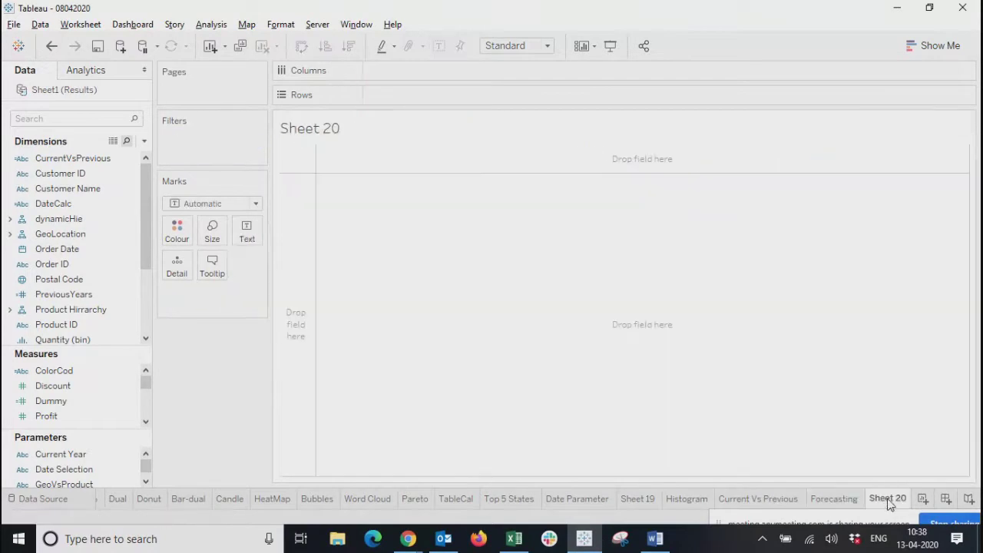
{"action": "left_click", "coordinate": [749, 498]}
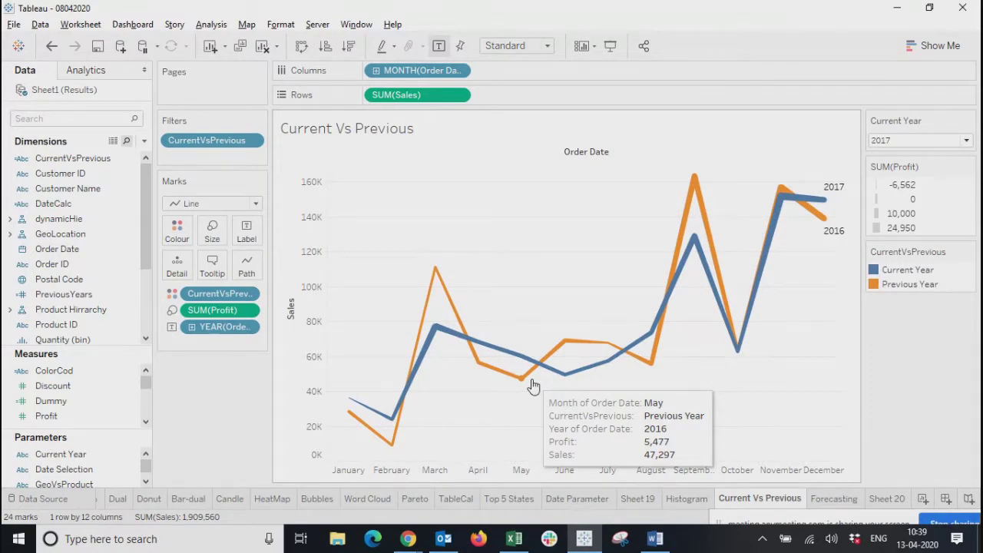
{"action": "left_click", "coordinate": [887, 498]}
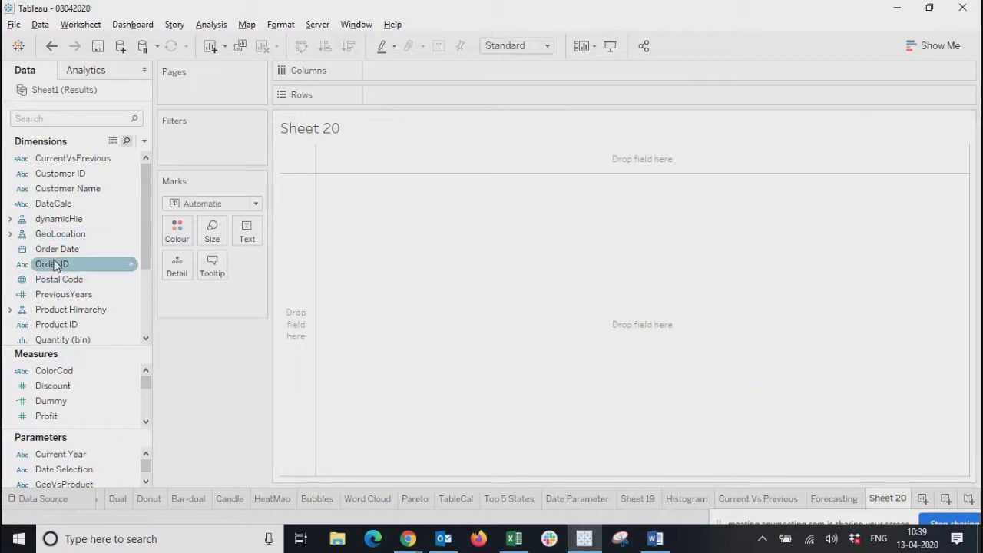
Build a sales line chart with Order Date in the columns and Sales in the rows.
{"action": "left_click_drag", "start_coordinate": [58, 252], "coordinate": [408, 72]}
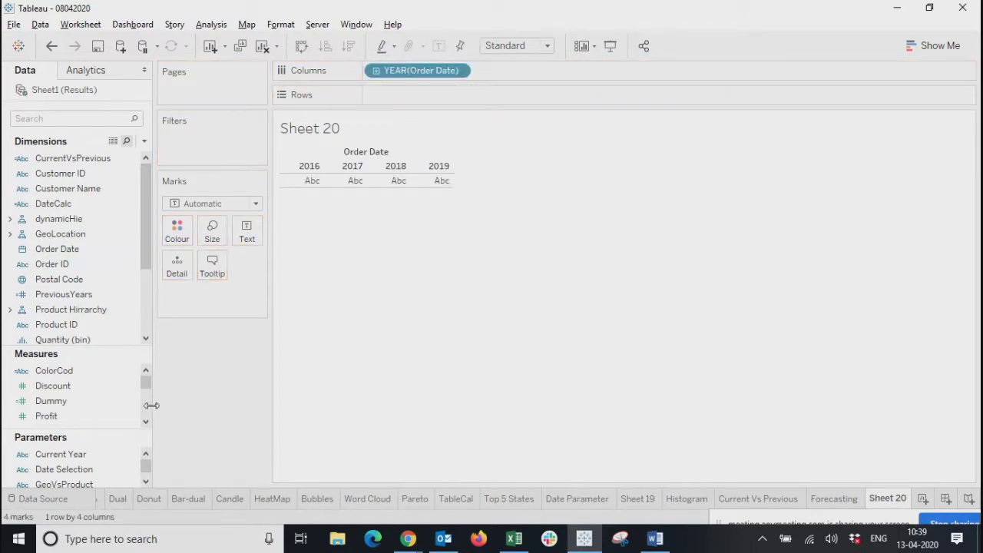
{"action": "left_click_drag", "start_coordinate": [145, 383], "coordinate": [147, 403]}
{"action": "left_click_drag", "start_coordinate": [77, 415], "coordinate": [417, 97]}
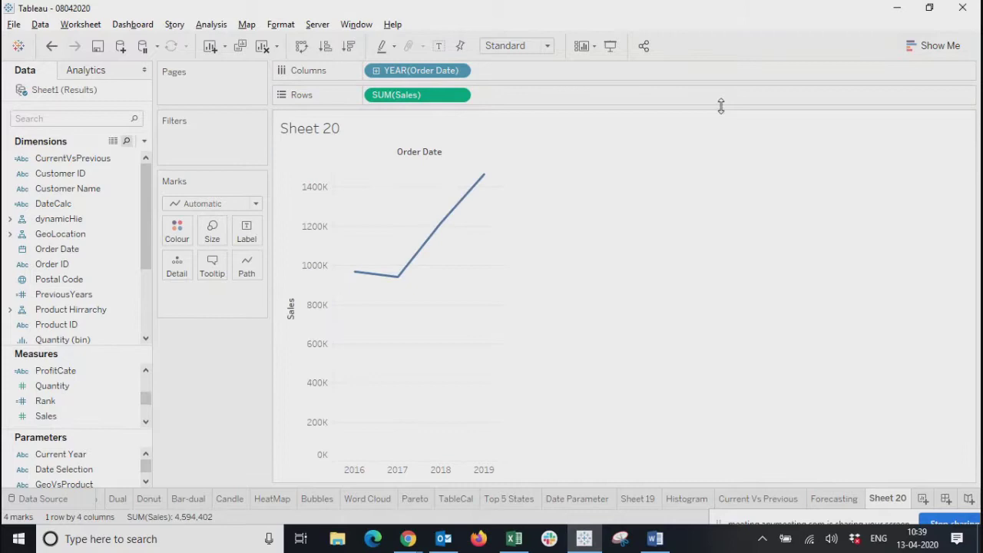
Try the Order Date column field as discrete months, and set it to continuous months.
{"action": "left_click", "coordinate": [458, 71]}
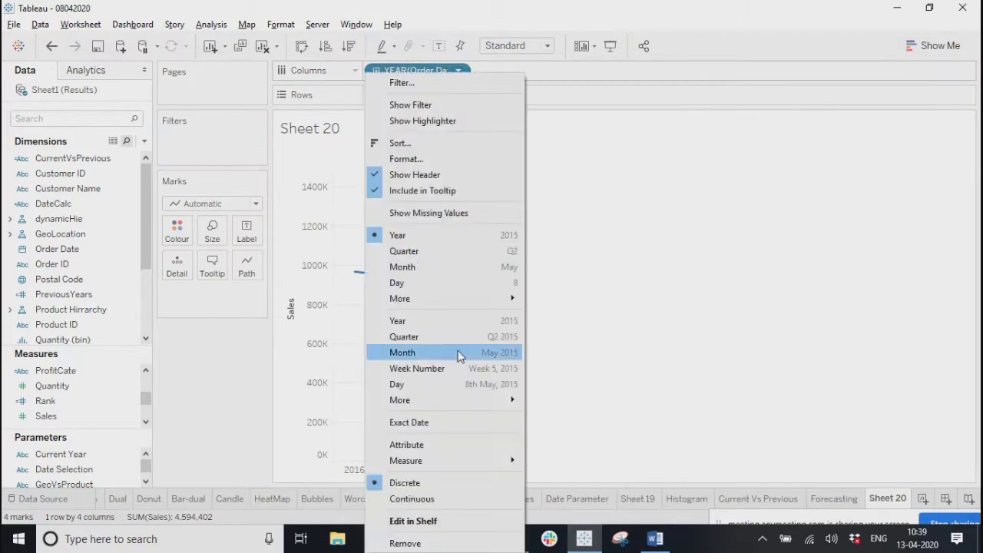
{"action": "left_click", "coordinate": [427, 269]}
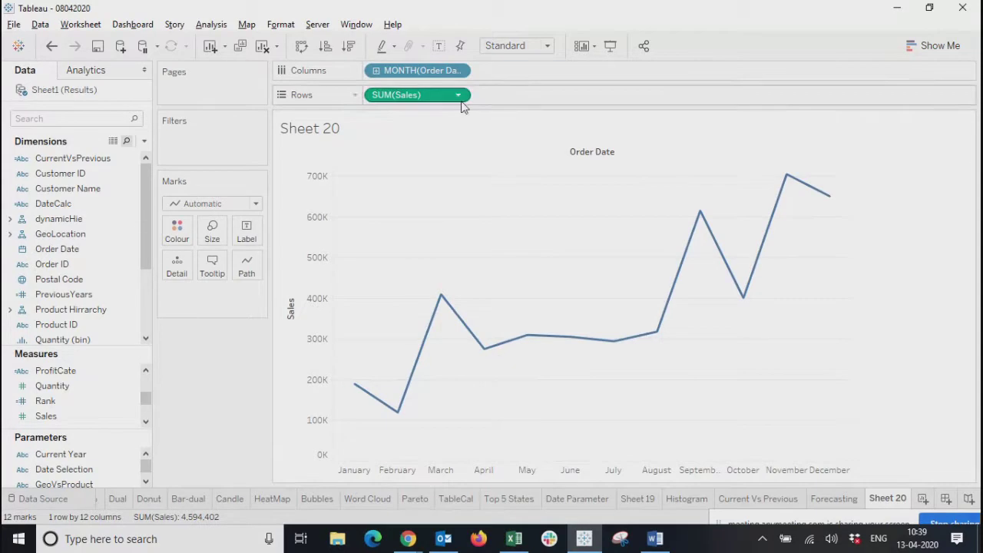
{"action": "left_click", "coordinate": [459, 71]}
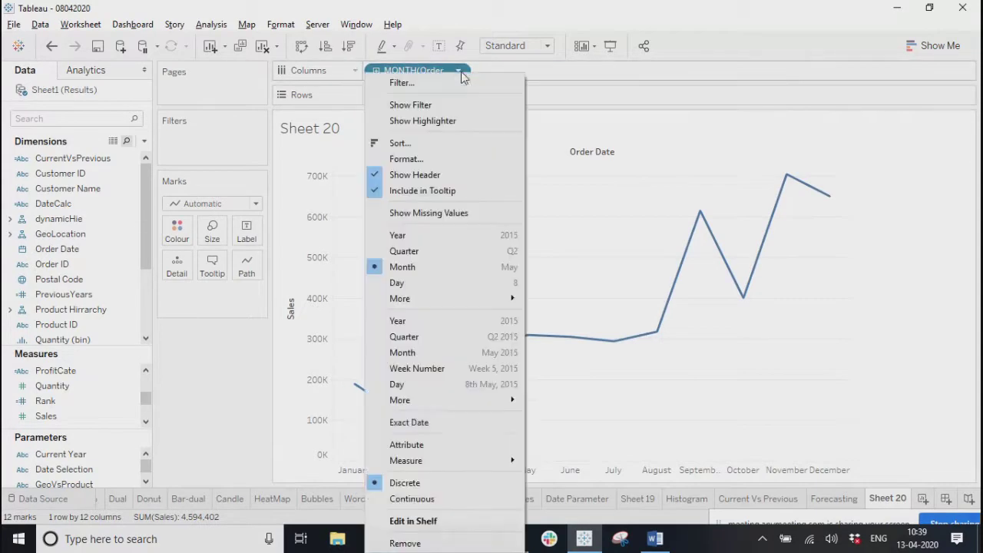
{"action": "left_click", "coordinate": [464, 355]}
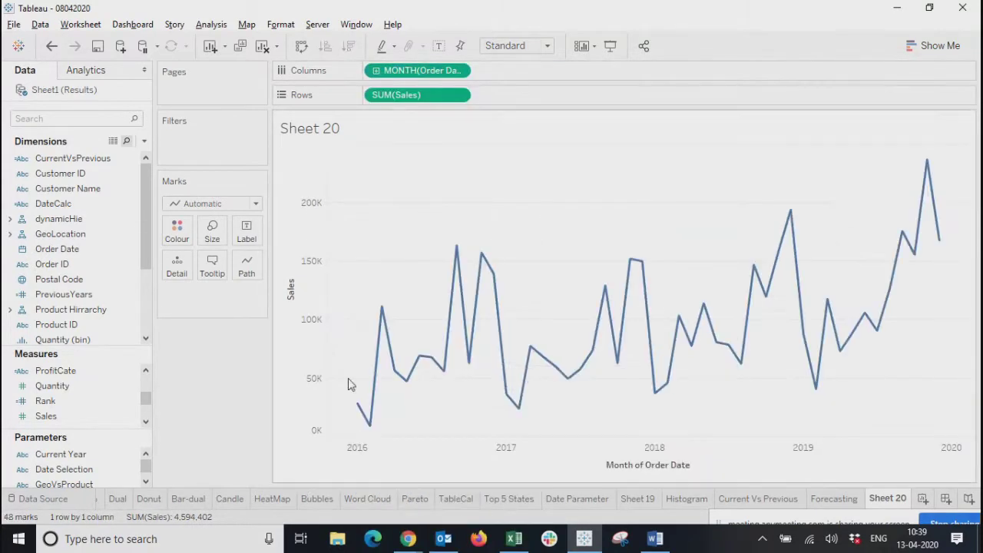
Try Circle marks on the monthly sales chart, and set the mark type to Line.
{"action": "mouse_move", "coordinate": [364, 454]}
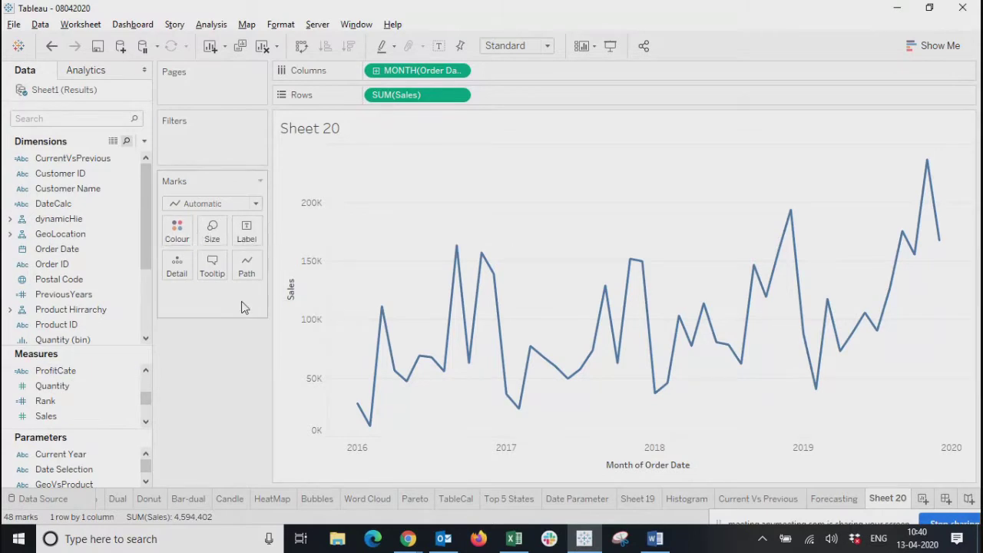
{"action": "left_click", "coordinate": [225, 204]}
{"action": "left_click", "coordinate": [183, 299]}
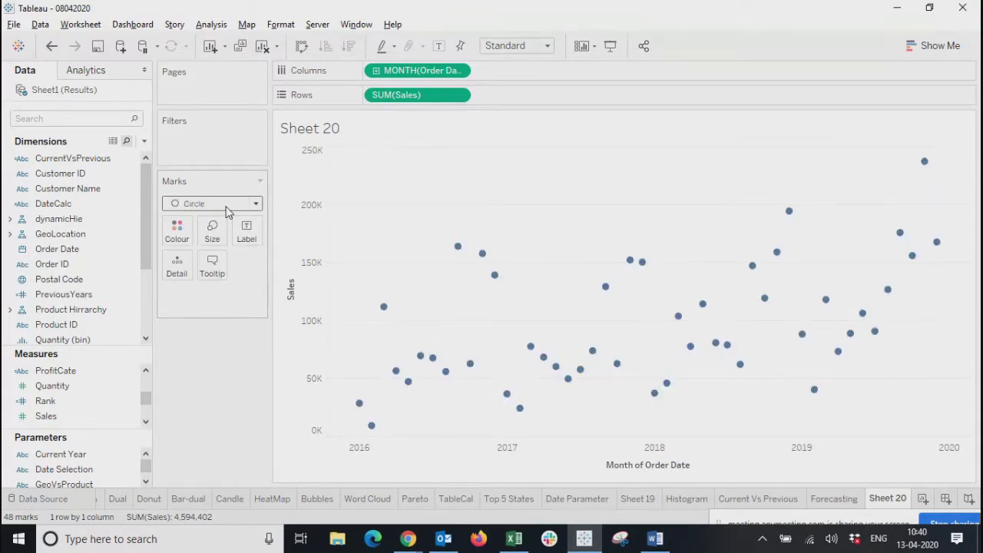
{"action": "left_click", "coordinate": [253, 203]}
{"action": "left_click", "coordinate": [192, 253]}
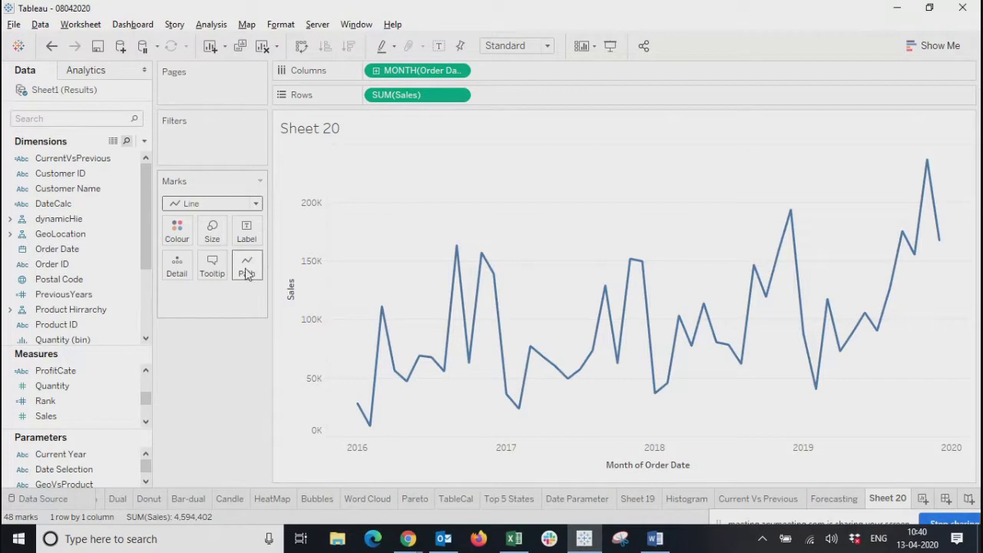
{"action": "left_click", "coordinate": [246, 268]}
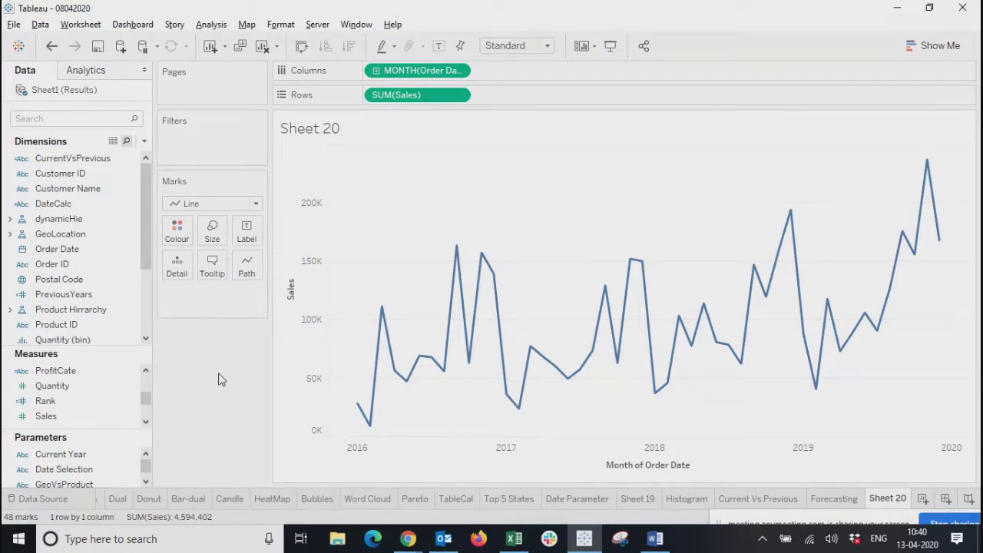
Add a mark annotation with the default text to the first point of the sales line, and delete that annotation.
{"action": "right_click", "coordinate": [357, 406]}
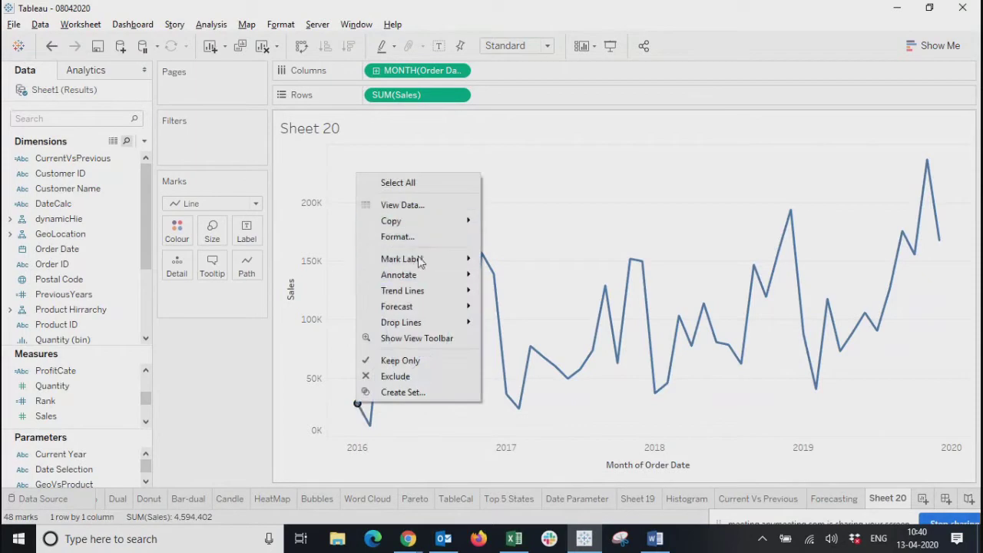
{"action": "mouse_move", "coordinate": [429, 276]}
{"action": "left_click", "coordinate": [508, 275]}
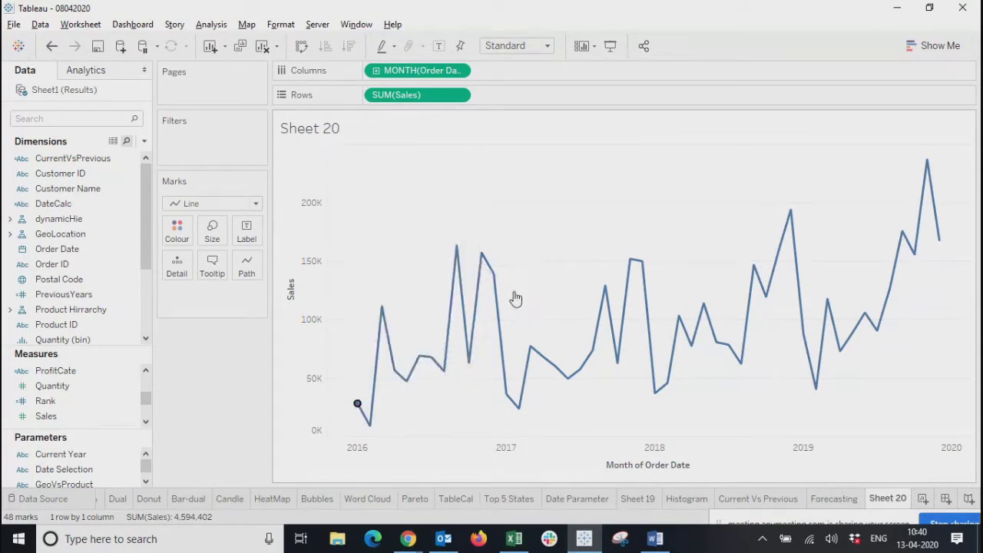
{"action": "left_click", "coordinate": [634, 360]}
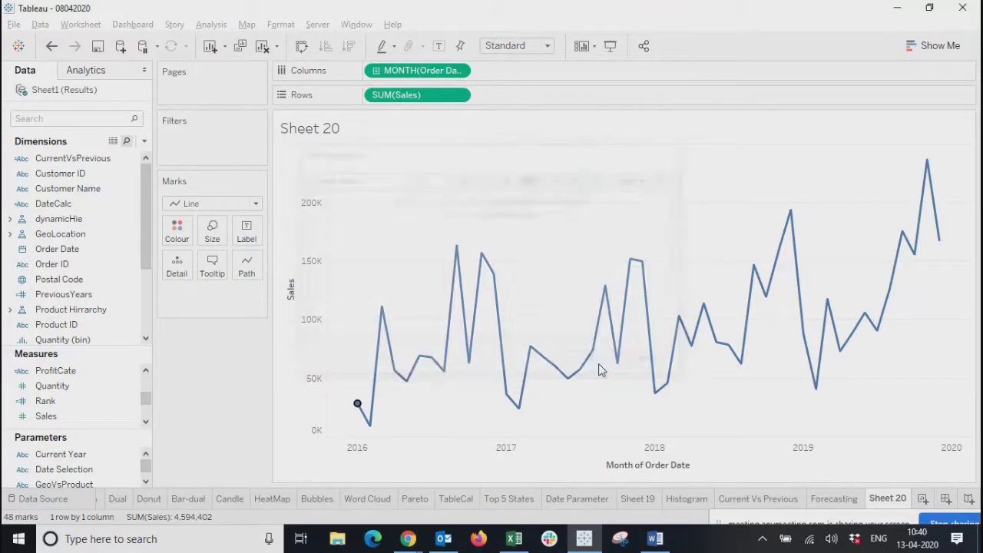
{"action": "left_click", "coordinate": [482, 391]}
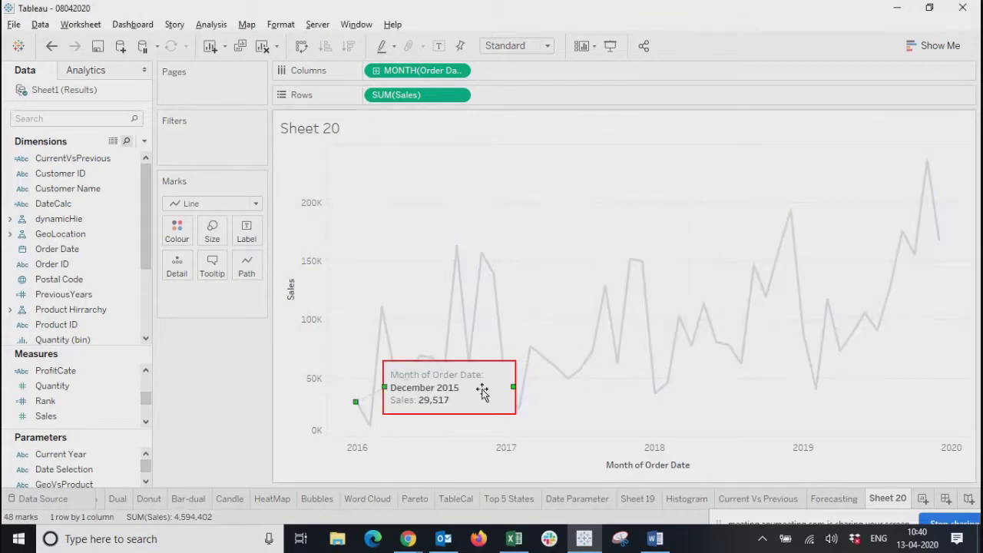
{"action": "key", "text": "Delete"}
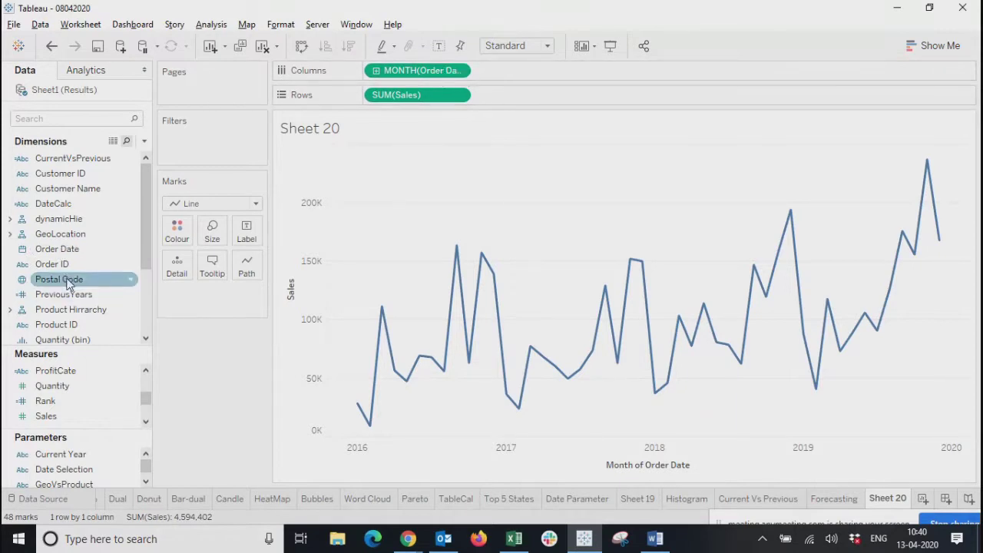
Add Order Date to the Pages shelf and set it to the month-and-year level.
{"action": "left_click_drag", "start_coordinate": [55, 251], "coordinate": [195, 91]}
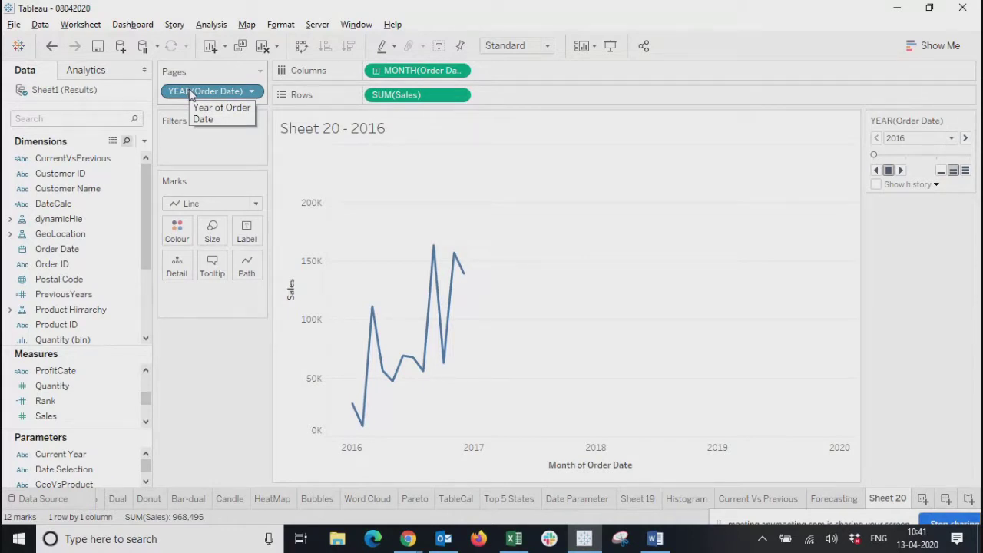
{"action": "left_click", "coordinate": [251, 91]}
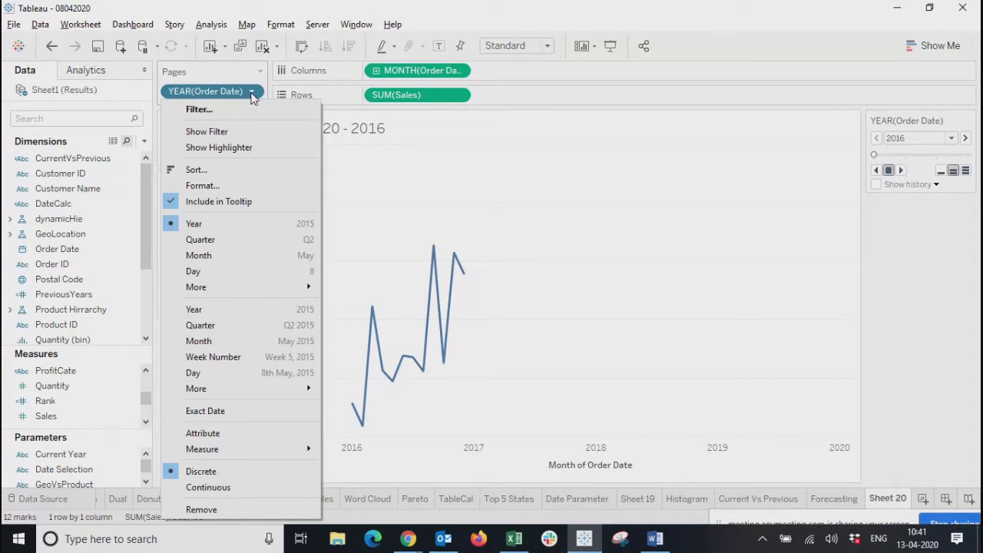
{"action": "left_click", "coordinate": [257, 342]}
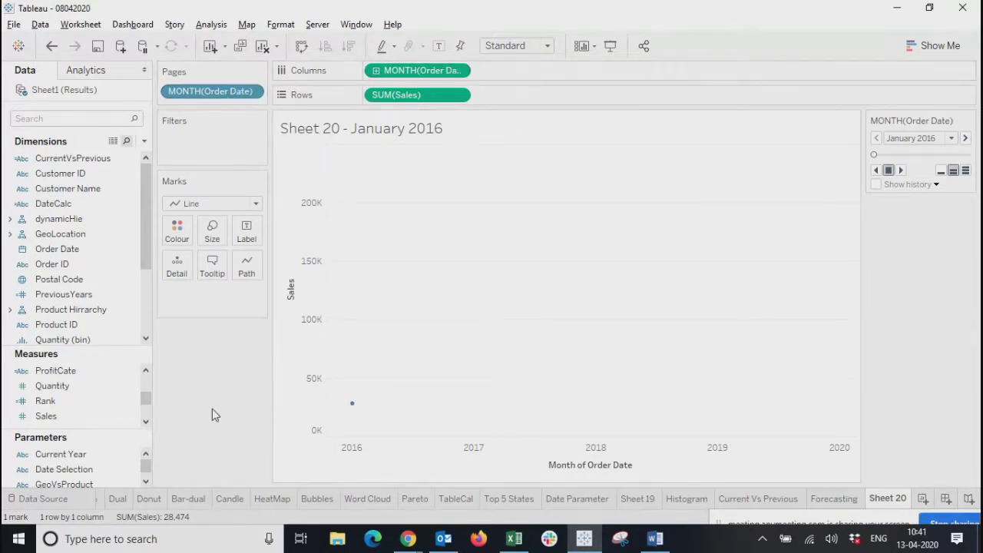
{"action": "mouse_move", "coordinate": [351, 407]}
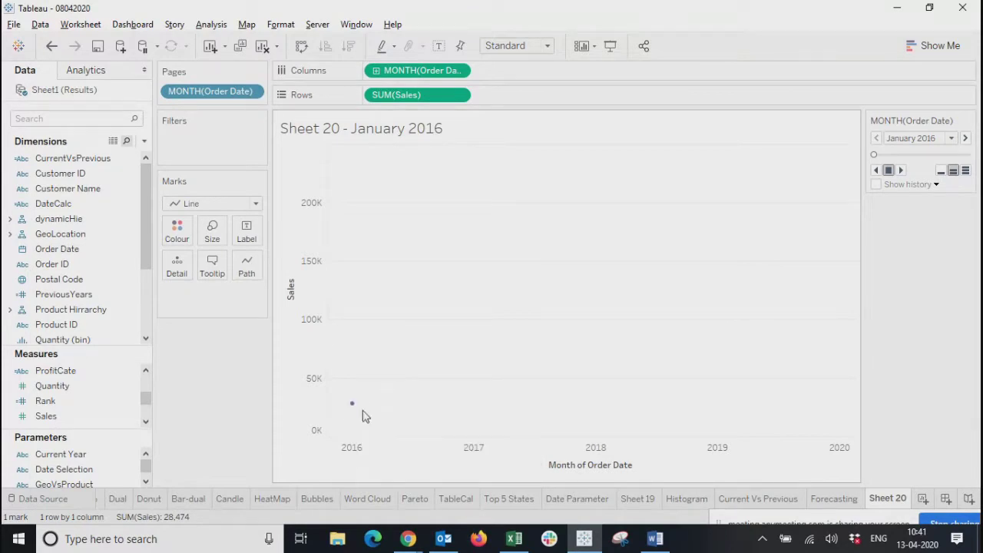
Examine the range of months offered by the page control and its history options.
{"action": "left_click", "coordinate": [952, 139]}
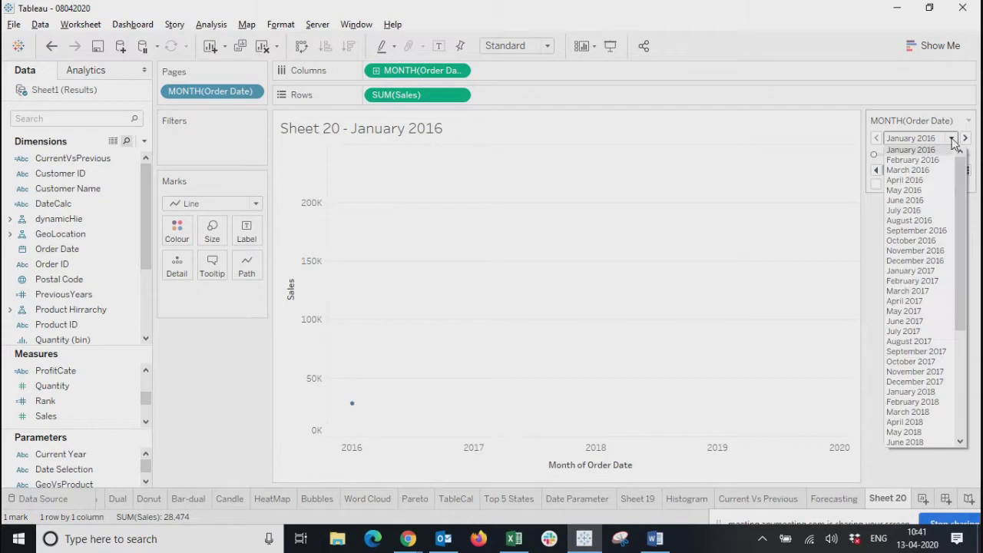
{"action": "left_click", "coordinate": [871, 267]}
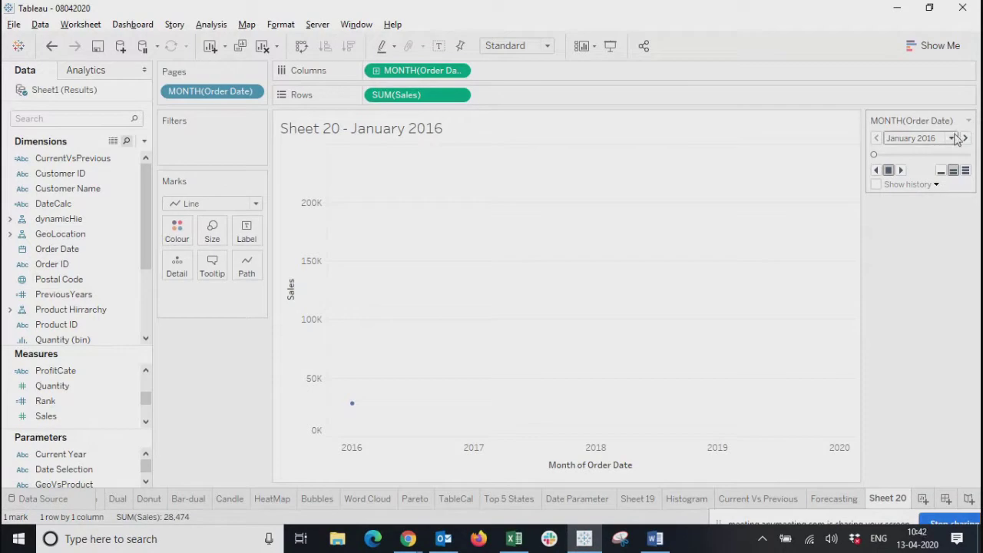
{"action": "left_click", "coordinate": [952, 142]}
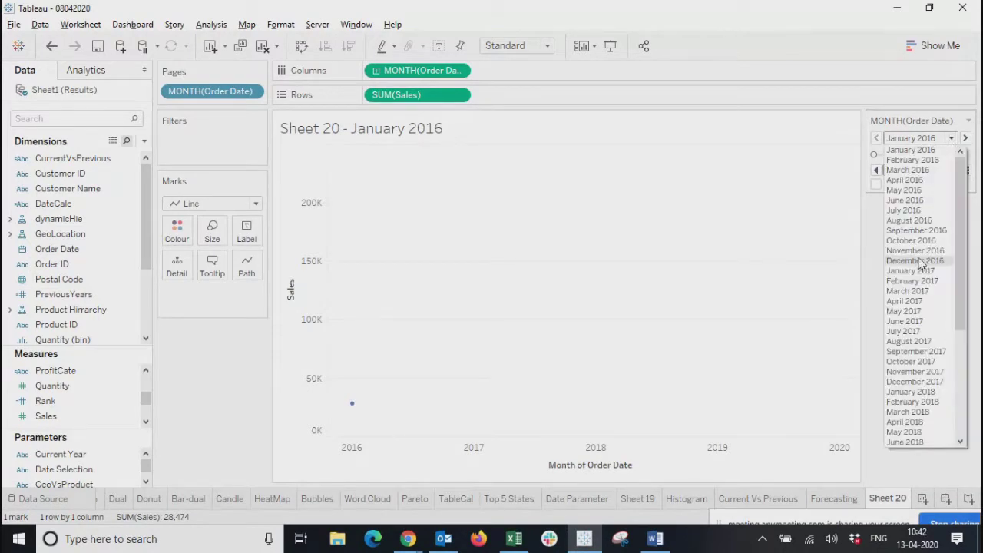
{"action": "scroll", "coordinate": [924, 263], "scroll_direction": "down", "scroll_amount": 6}
{"action": "scroll", "coordinate": [922, 334], "scroll_direction": "up", "scroll_amount": 6}
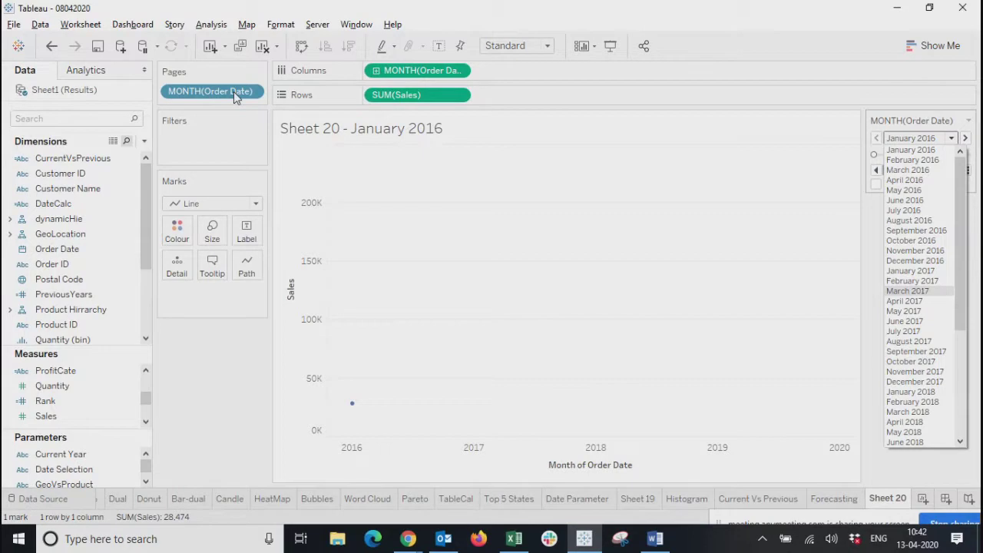
{"action": "scroll", "coordinate": [921, 268], "scroll_direction": "down", "scroll_amount": 6}
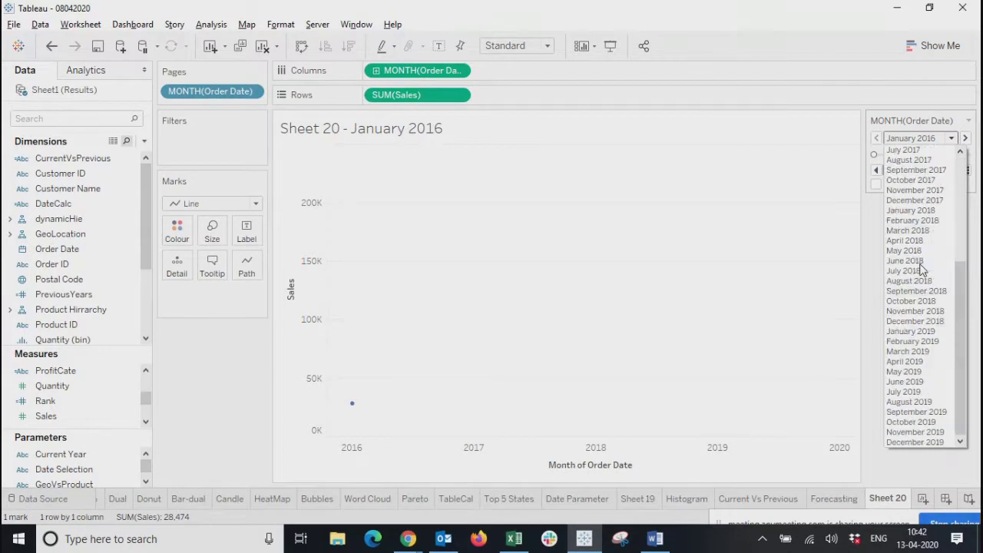
{"action": "scroll", "coordinate": [921, 268], "scroll_direction": "up", "scroll_amount": 6}
{"action": "left_click", "coordinate": [871, 251]}
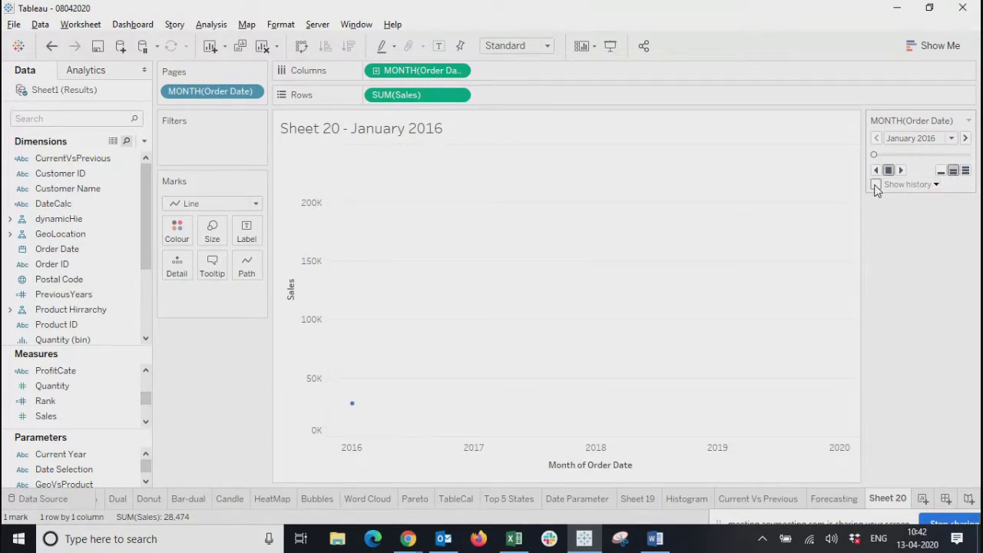
{"action": "left_click", "coordinate": [936, 185]}
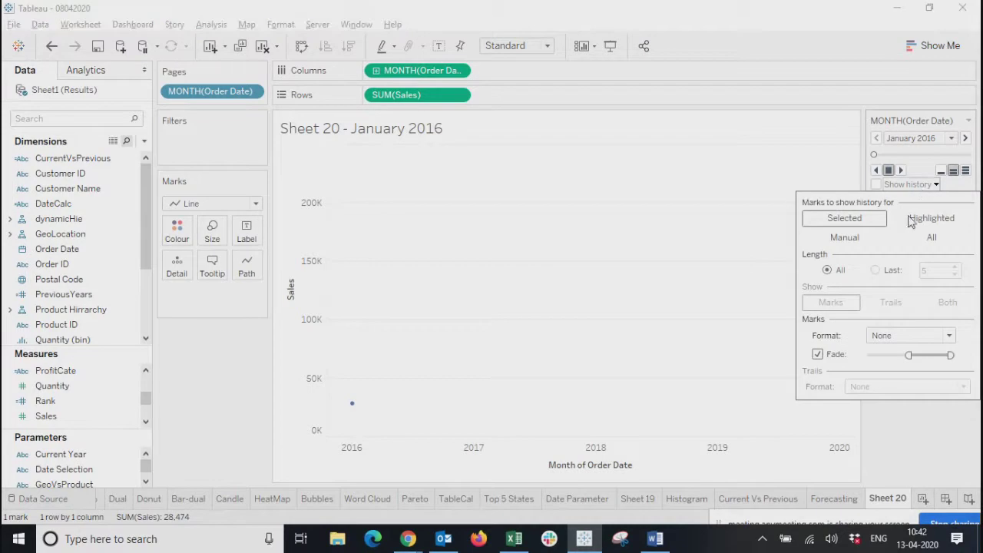
{"action": "left_click", "coordinate": [928, 442]}
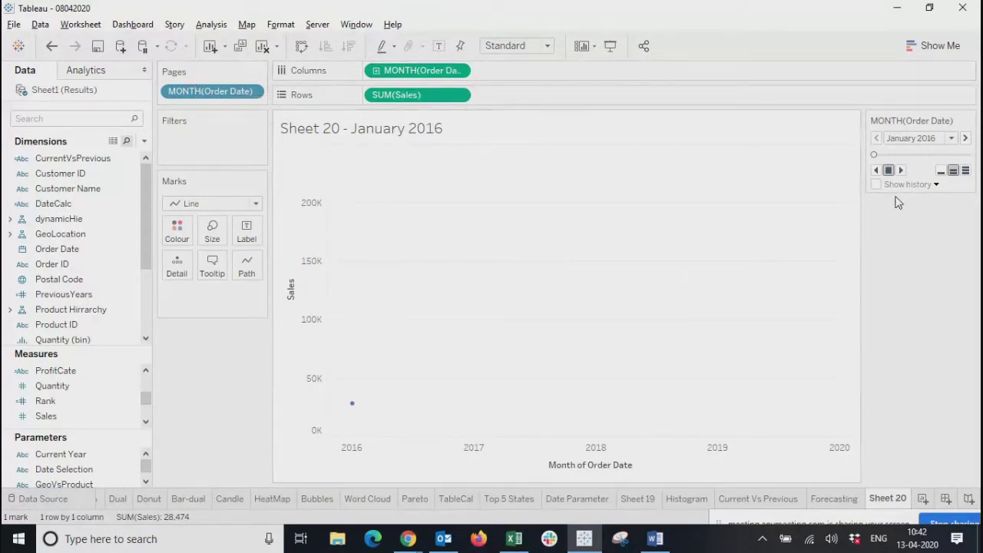
Set the page playback to the fastest speed and play the months forward to December 2019.
{"action": "left_click", "coordinate": [966, 170]}
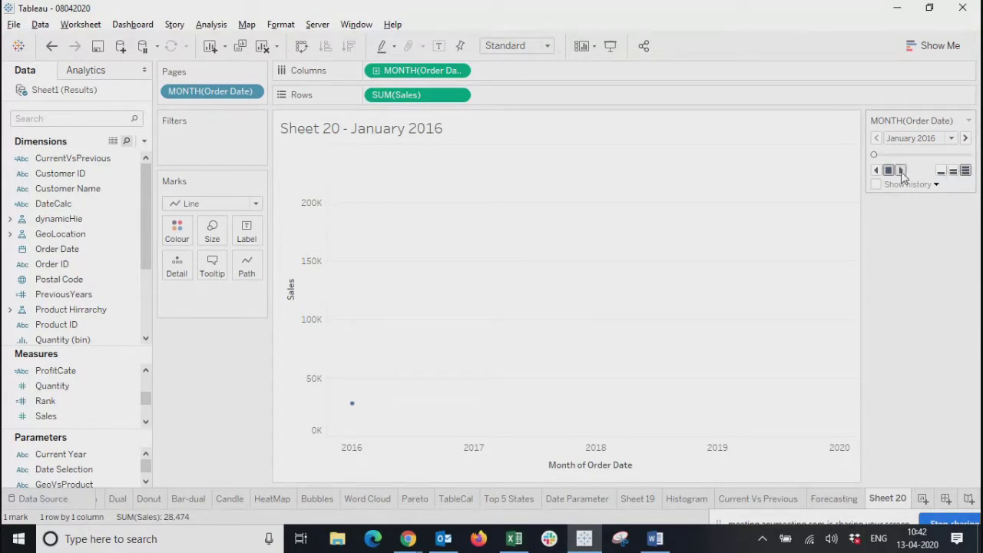
{"action": "left_click", "coordinate": [900, 171]}
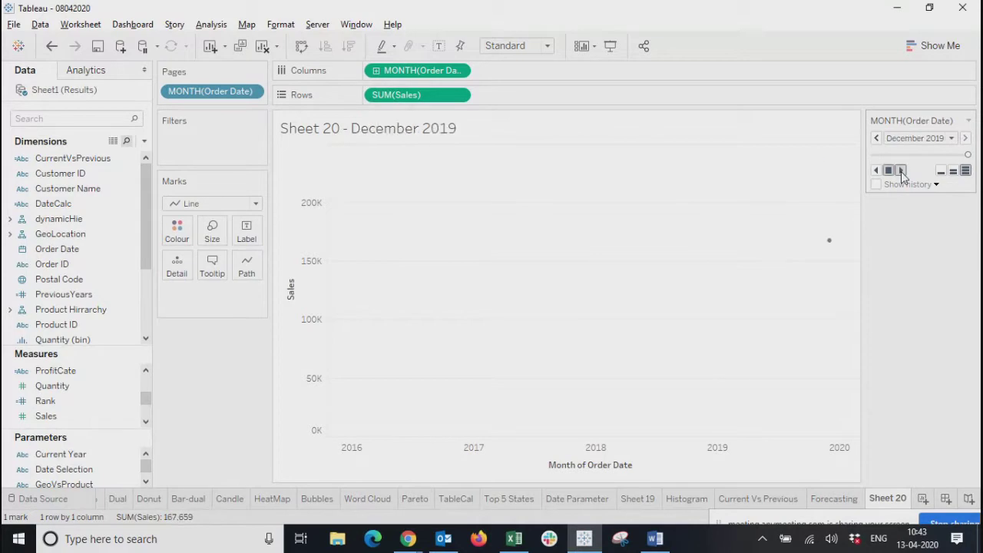
{"action": "mouse_move", "coordinate": [829, 243]}
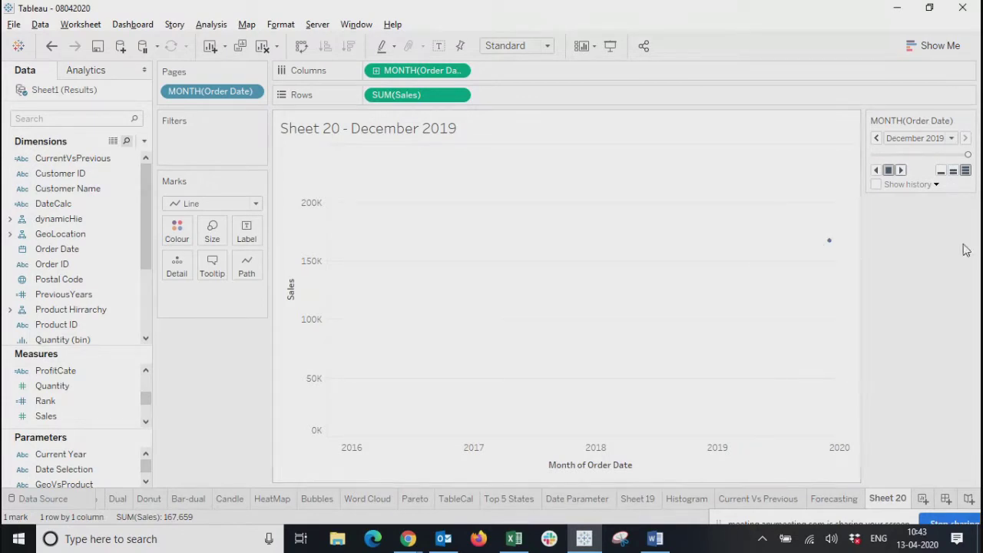
Enable the page history and show it for all marks.
{"action": "left_click", "coordinate": [934, 185]}
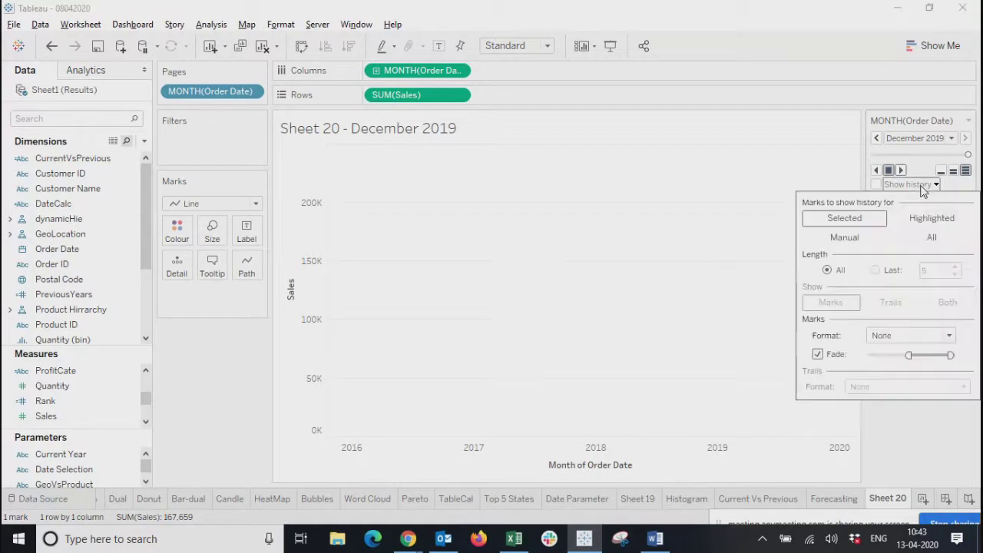
{"action": "left_click", "coordinate": [876, 185]}
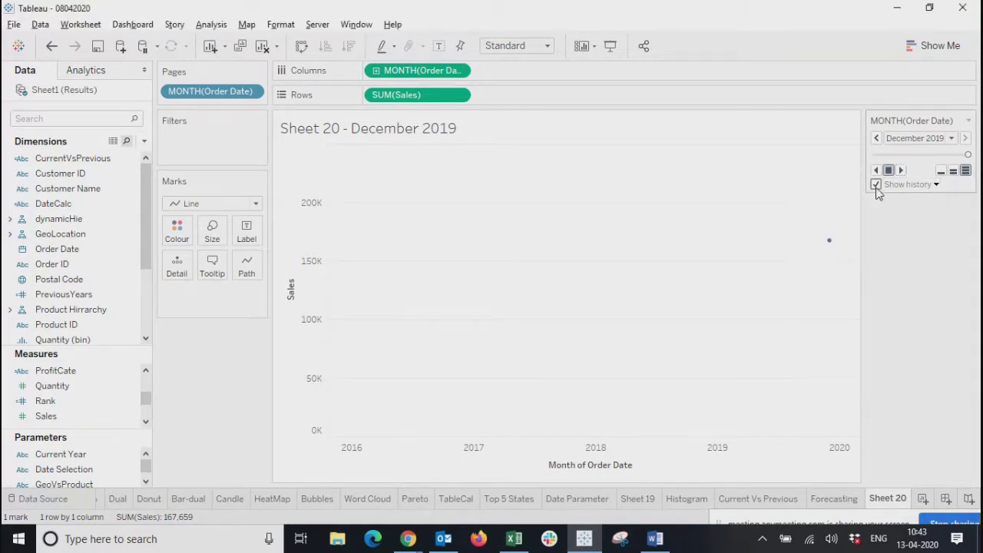
{"action": "left_click", "coordinate": [935, 185]}
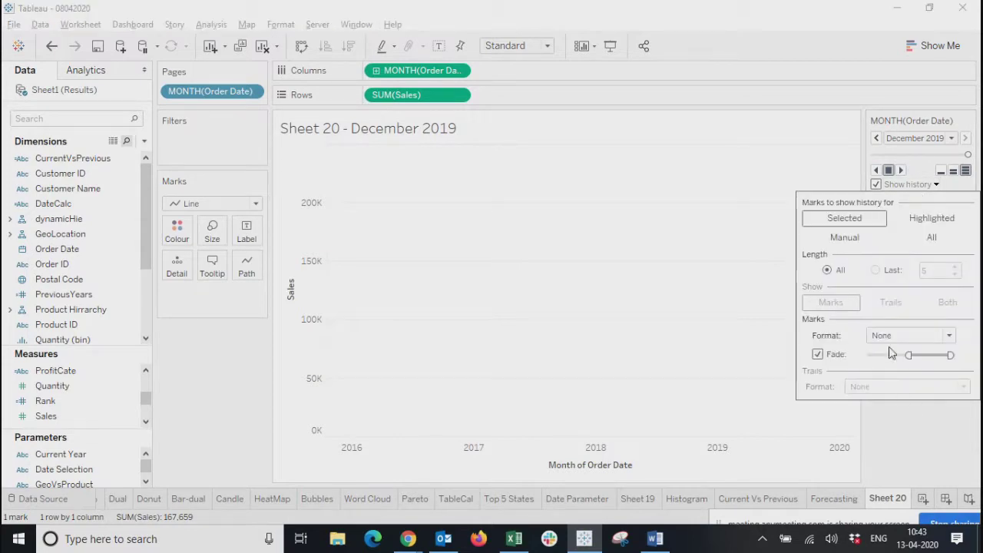
{"action": "left_click", "coordinate": [935, 239]}
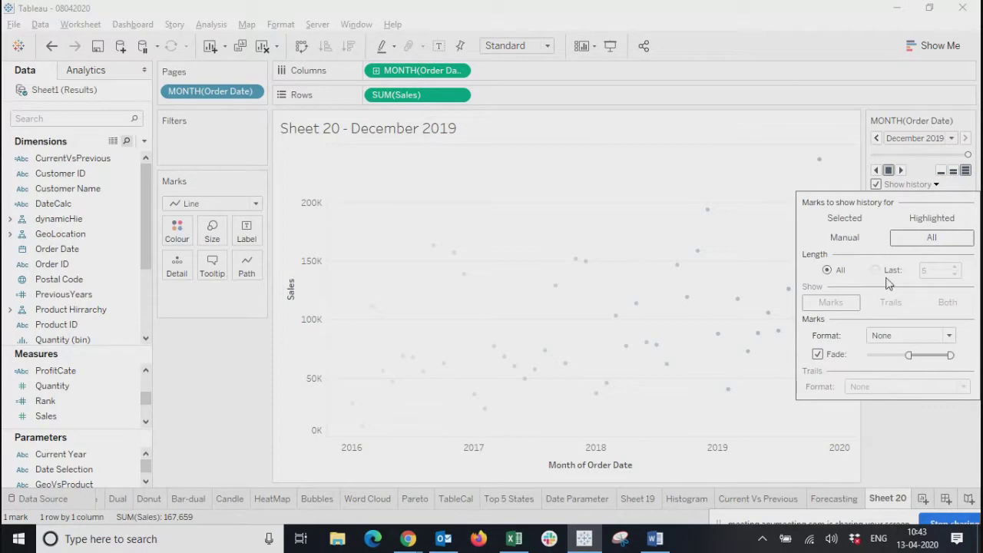
Widen the fade range of the history marks by moving its lower limit to the minimum.
{"action": "left_click", "coordinate": [906, 335]}
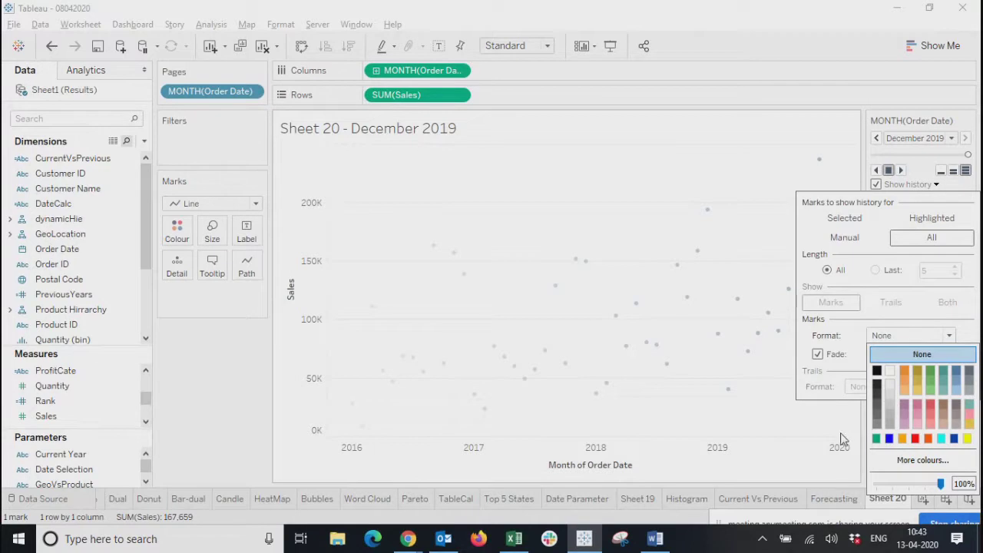
{"action": "left_click", "coordinate": [846, 333]}
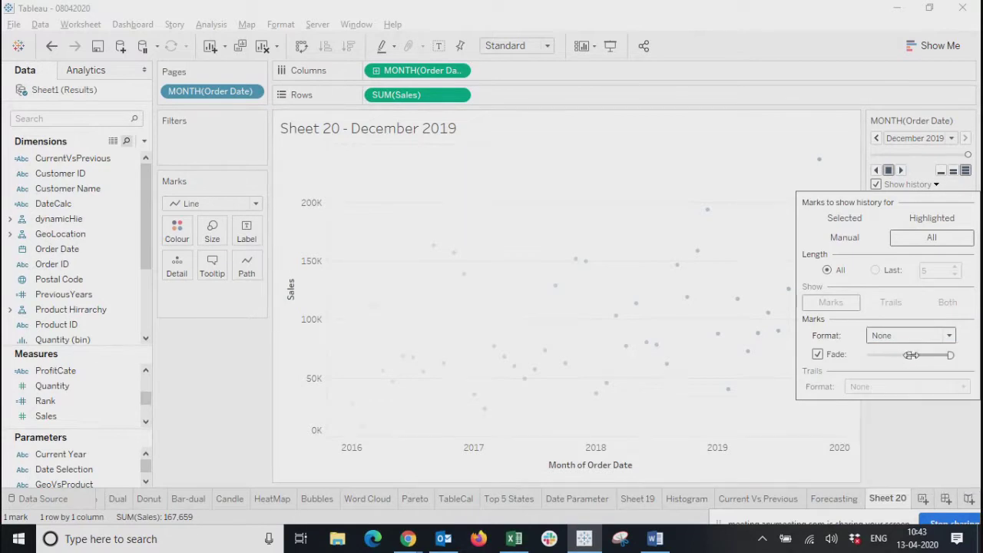
{"action": "left_click_drag", "start_coordinate": [911, 354], "coordinate": [848, 347]}
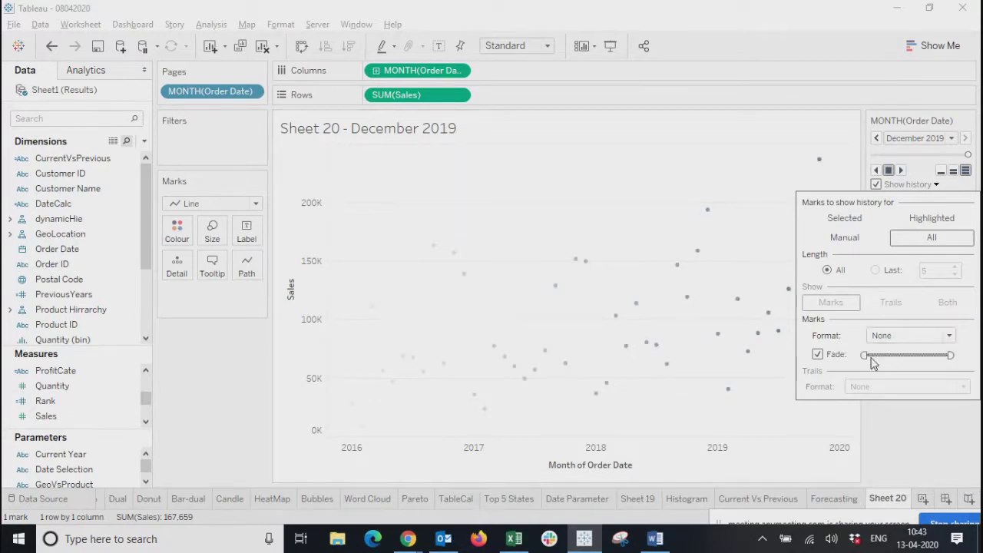
{"action": "left_click", "coordinate": [907, 429]}
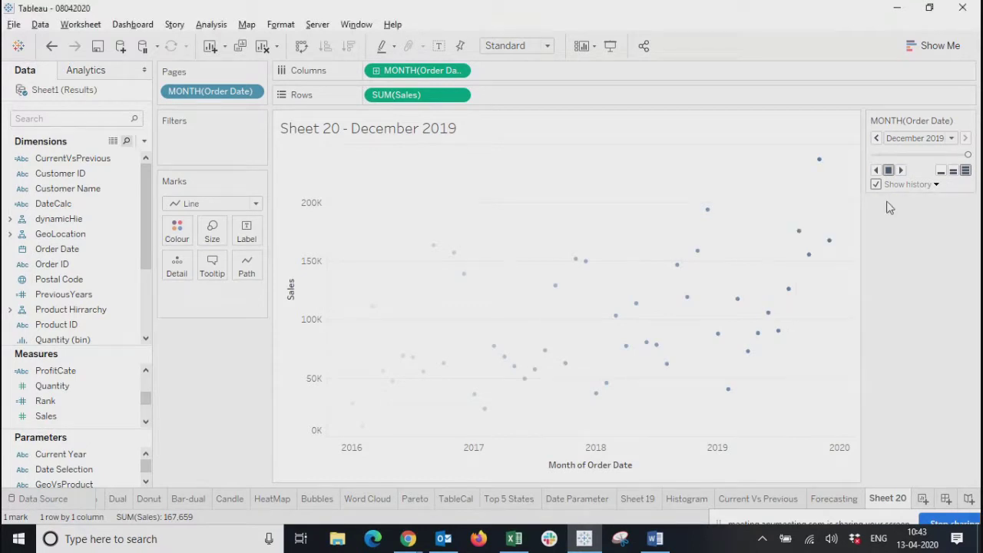
Play the monthly pages forward with history shown, and change the mark type to Circle.
{"action": "left_click", "coordinate": [903, 172]}
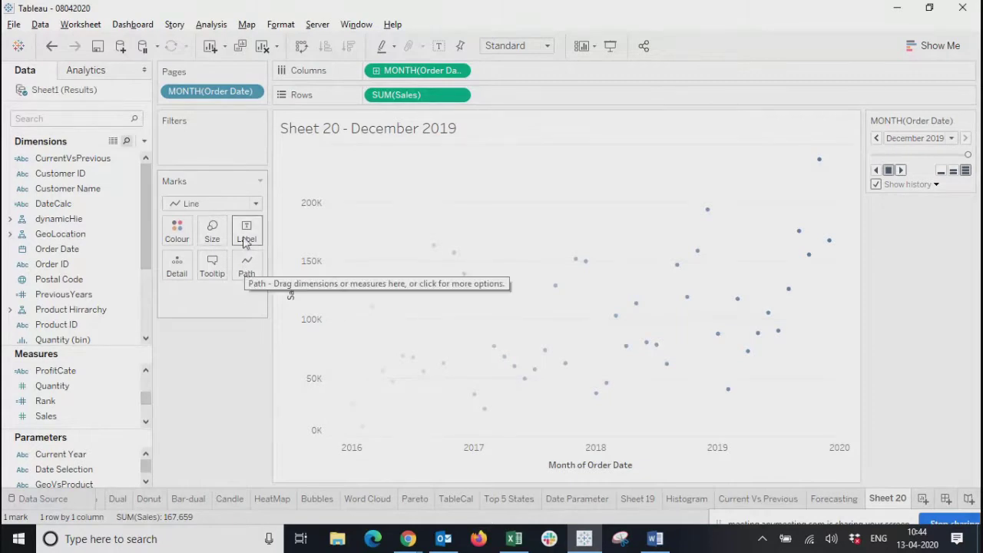
{"action": "left_click", "coordinate": [232, 204]}
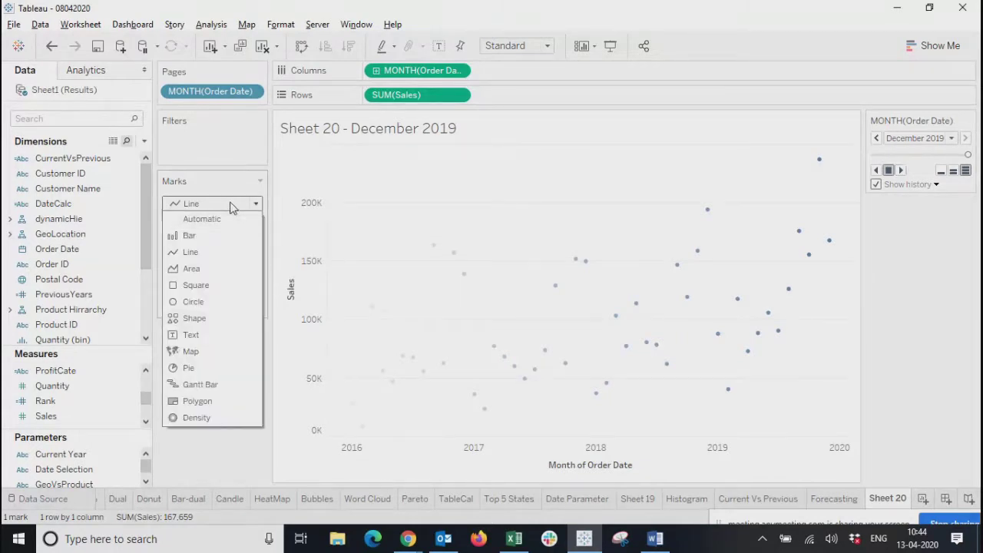
{"action": "left_click", "coordinate": [194, 302]}
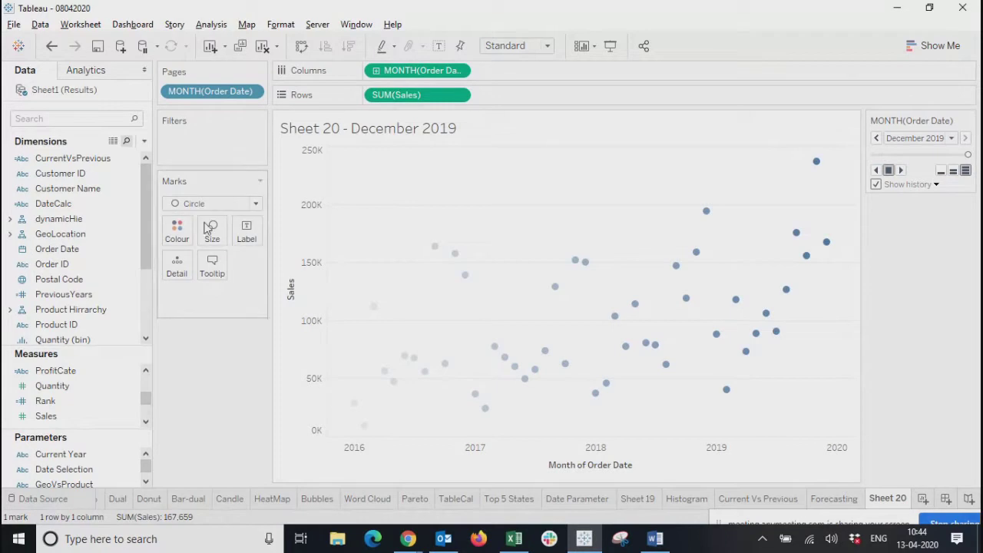
Set the page history to show both marks and trails, and turn off the fading of the history marks.
{"action": "left_click", "coordinate": [935, 184]}
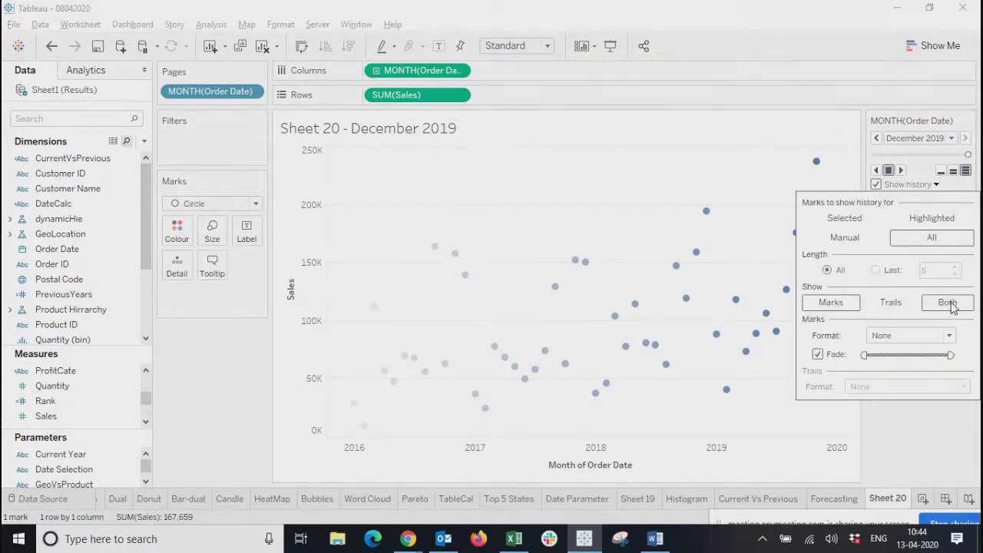
{"action": "left_click", "coordinate": [949, 303]}
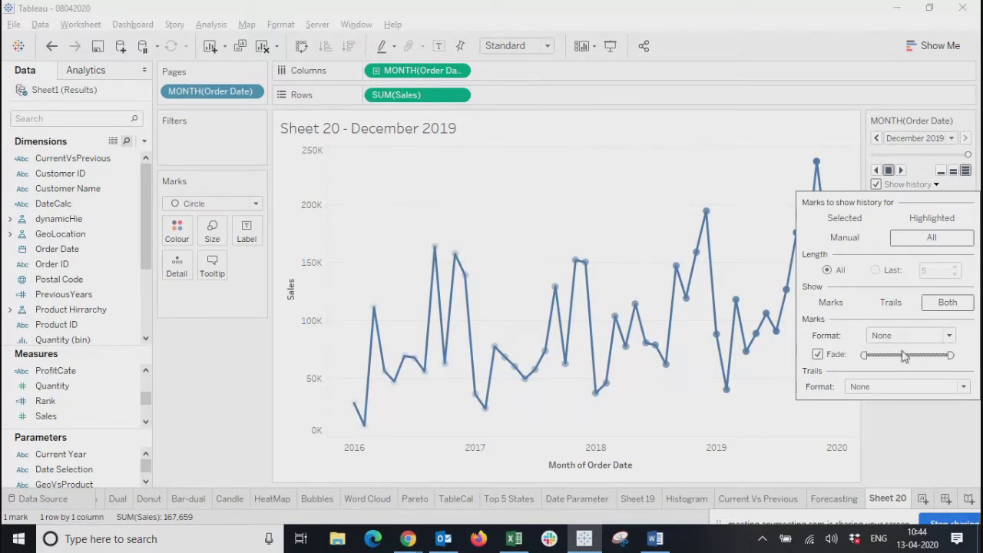
{"action": "left_click", "coordinate": [817, 355]}
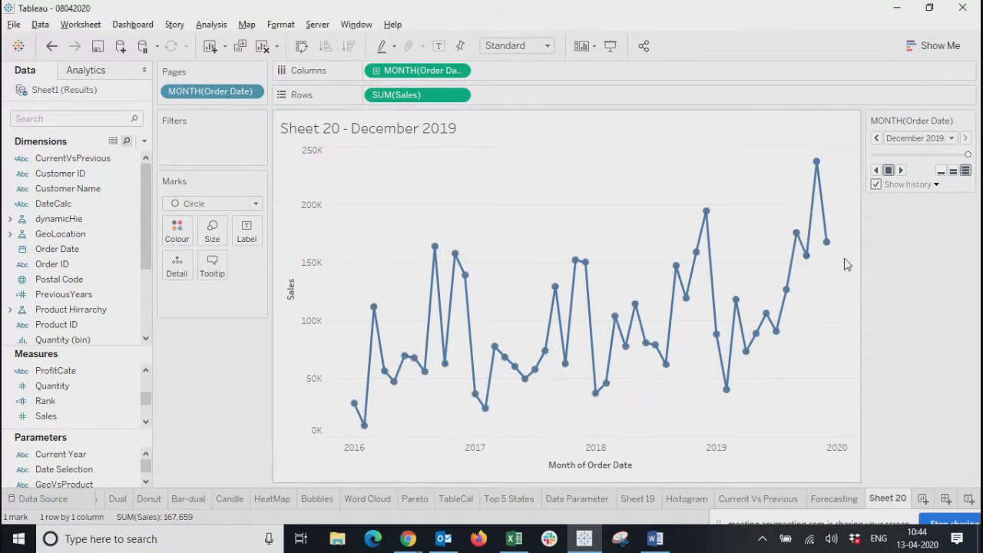
Format the history trails with a red line colour.
{"action": "left_click", "coordinate": [936, 185]}
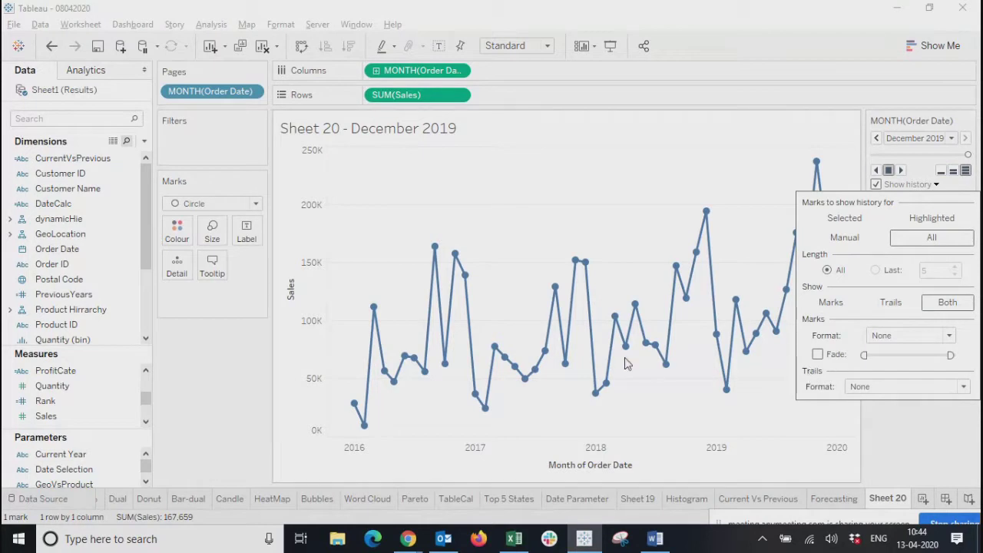
{"action": "left_click", "coordinate": [901, 388]}
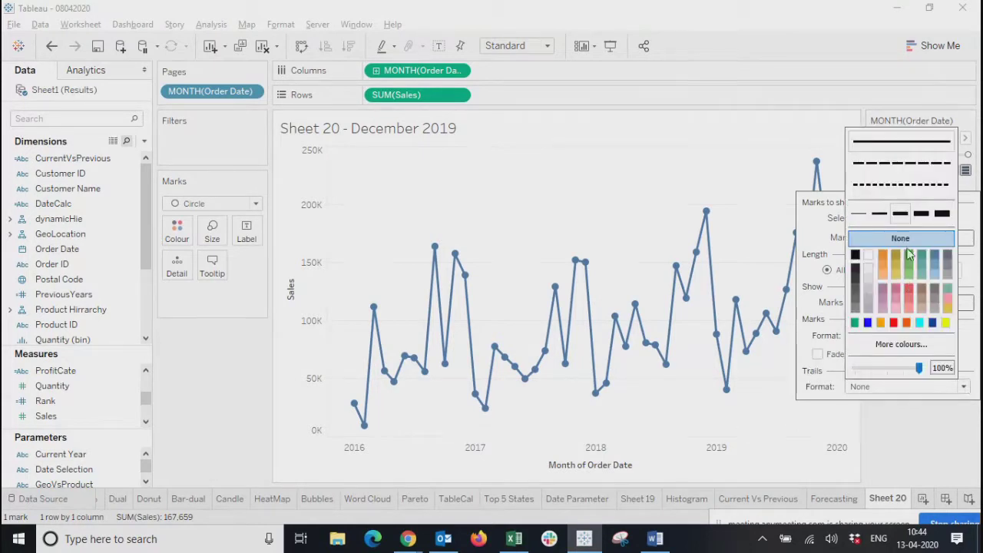
{"action": "left_click", "coordinate": [908, 288]}
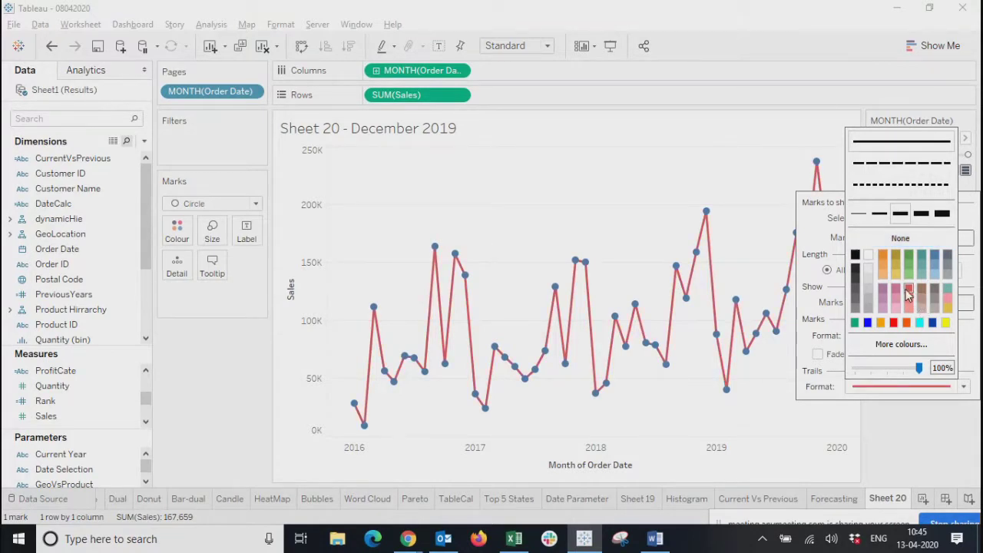
{"action": "left_click", "coordinate": [897, 424]}
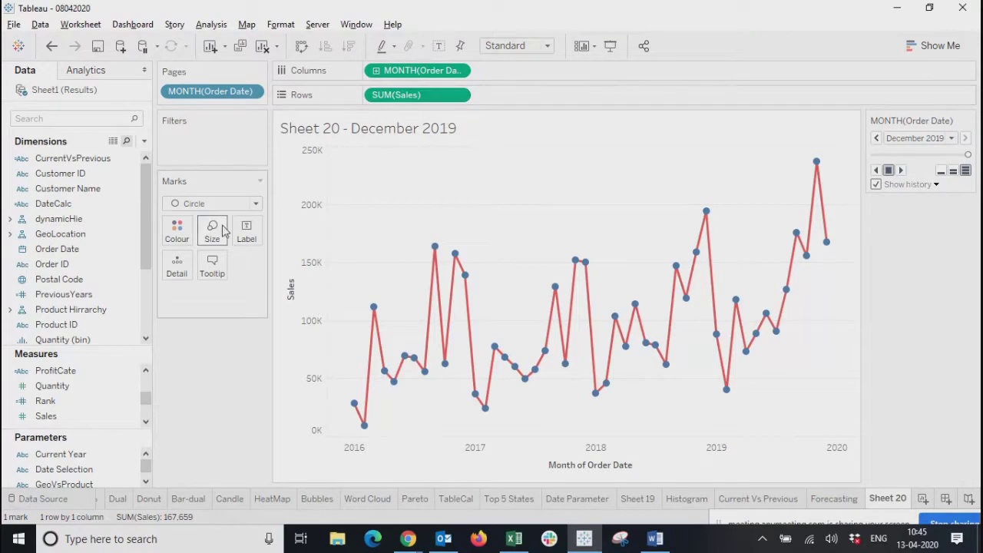
Label the circles with Sales and size them by Sales.
{"action": "left_click", "coordinate": [53, 402]}
{"action": "left_click_drag", "start_coordinate": [46, 415], "coordinate": [252, 237]}
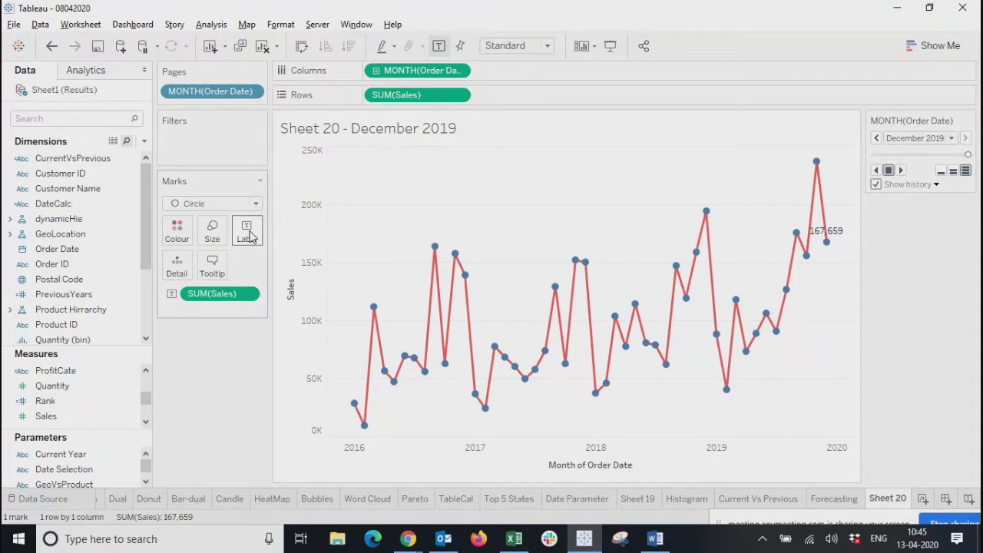
{"action": "left_click", "coordinate": [102, 417]}
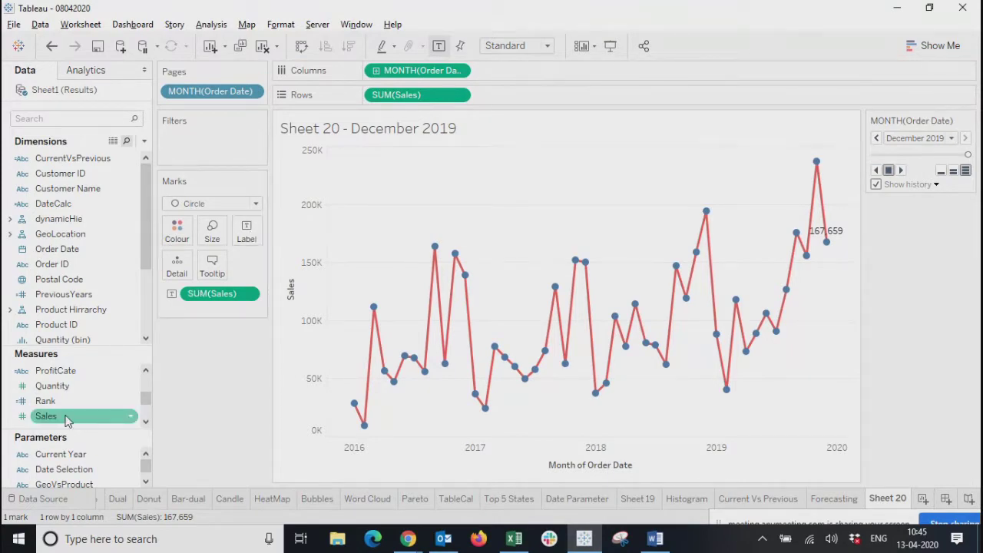
{"action": "left_click_drag", "start_coordinate": [66, 418], "coordinate": [209, 231]}
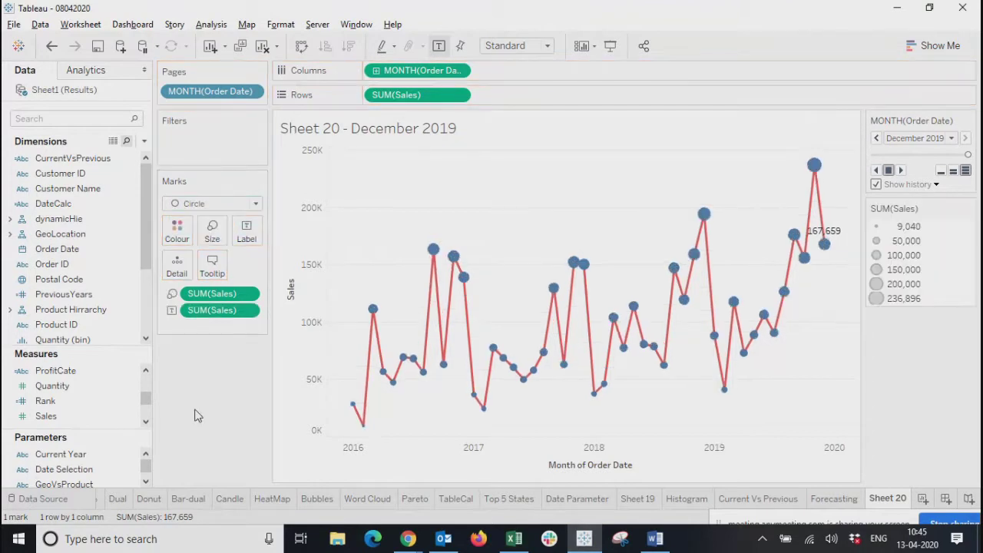
{"action": "mouse_move", "coordinate": [371, 309]}
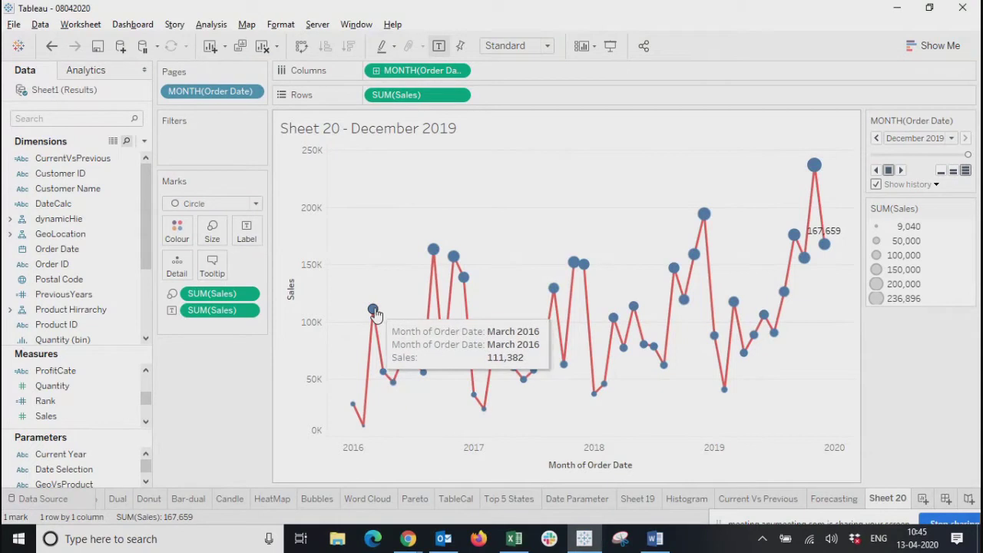
{"action": "mouse_move", "coordinate": [430, 248]}
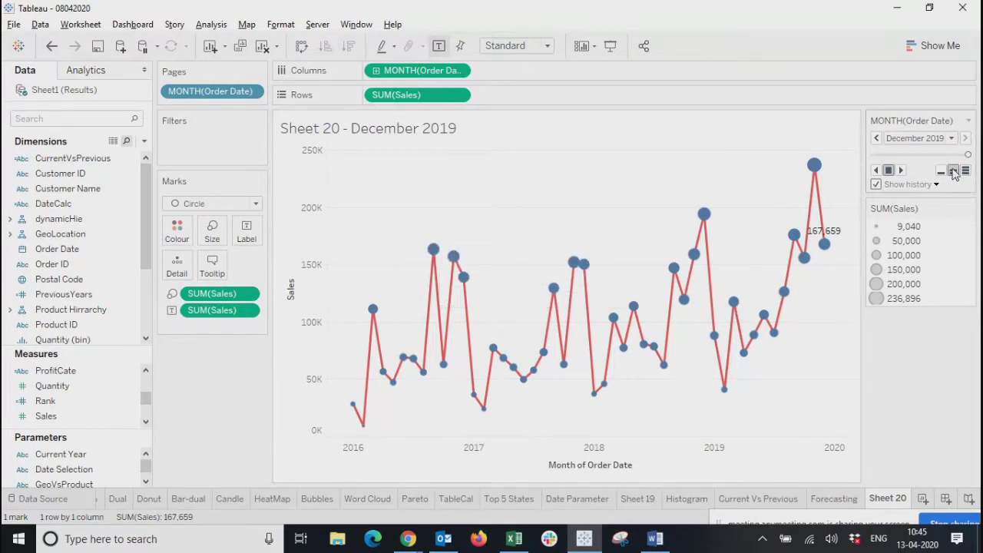
Return the pages to January 2016, play them at normal speed through December 2019 in presentation mode, and leave that mode.
{"action": "left_click", "coordinate": [906, 141]}
{"action": "scroll", "coordinate": [912, 144], "scroll_direction": "up", "scroll_amount": 6}
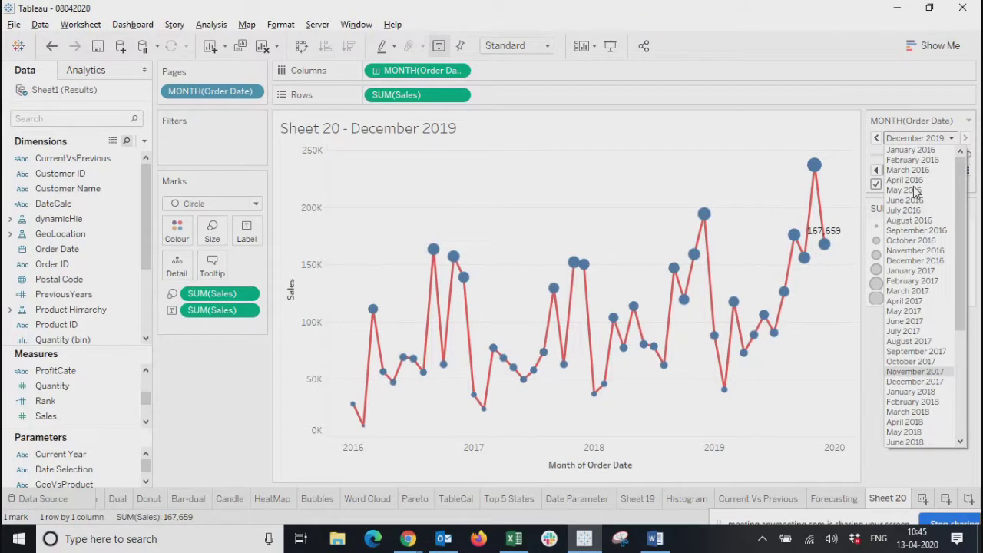
{"action": "left_click", "coordinate": [912, 150]}
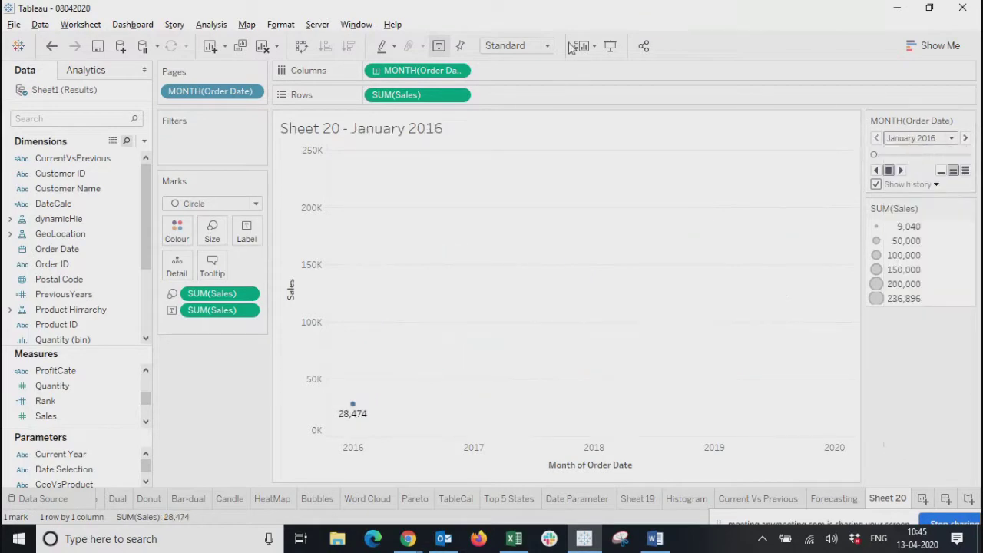
{"action": "left_click", "coordinate": [619, 48]}
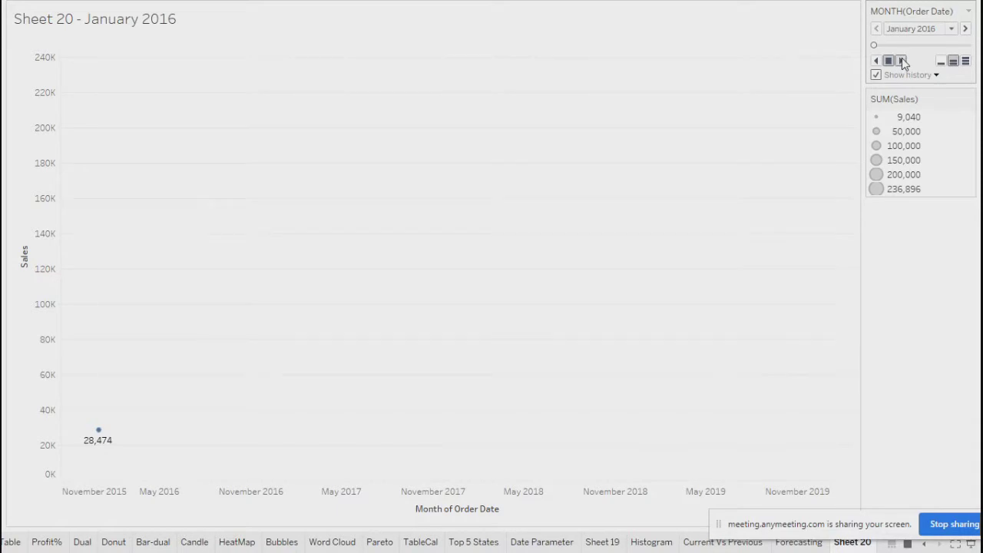
{"action": "left_click", "coordinate": [903, 63]}
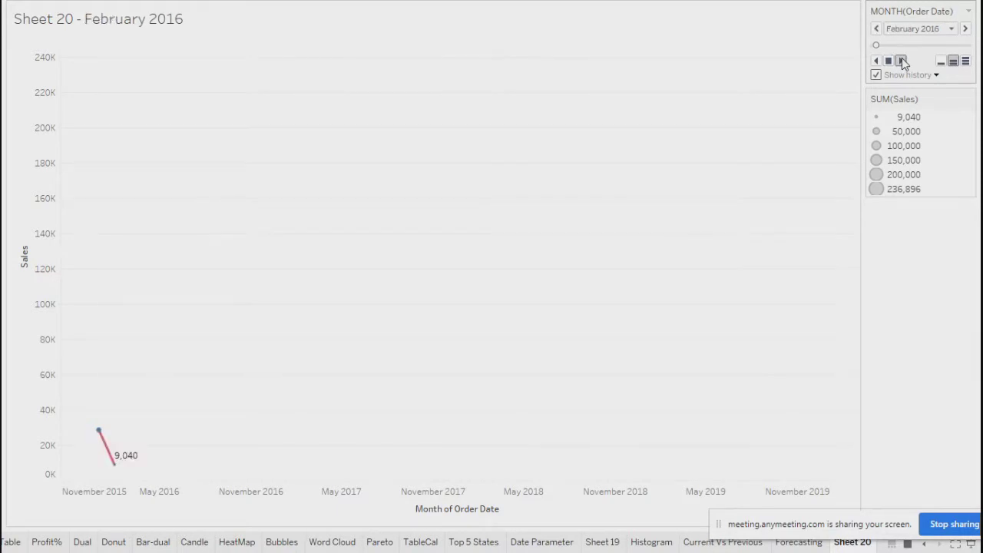
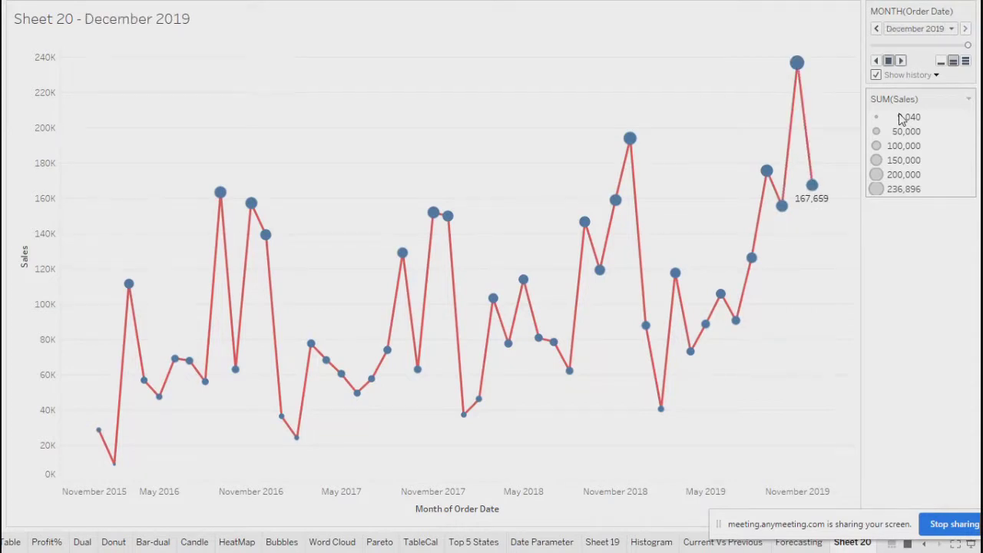
{"action": "key", "text": "Escape"}
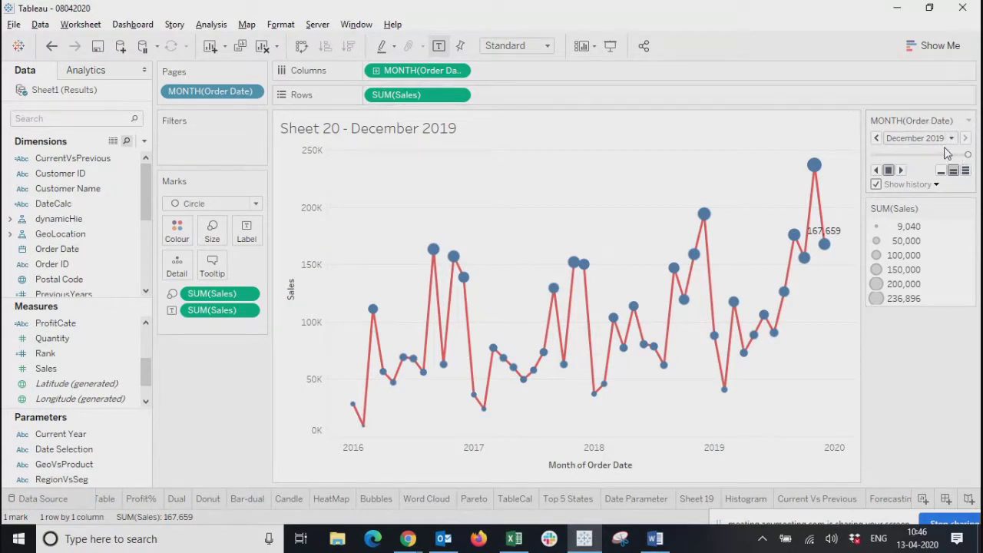
Compare the history display with trails only and marks only, and switch it back to both.
{"action": "left_click", "coordinate": [936, 185]}
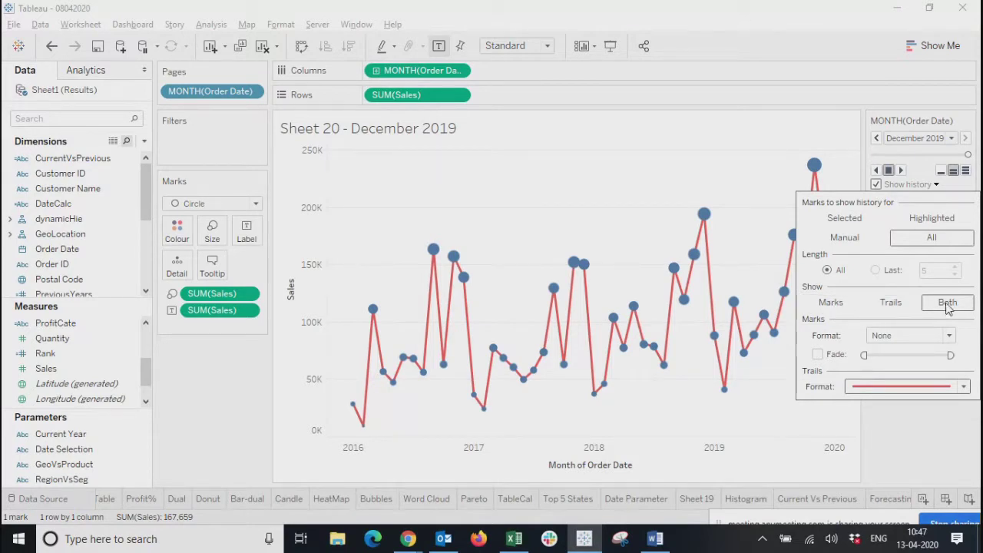
{"action": "left_click", "coordinate": [897, 304]}
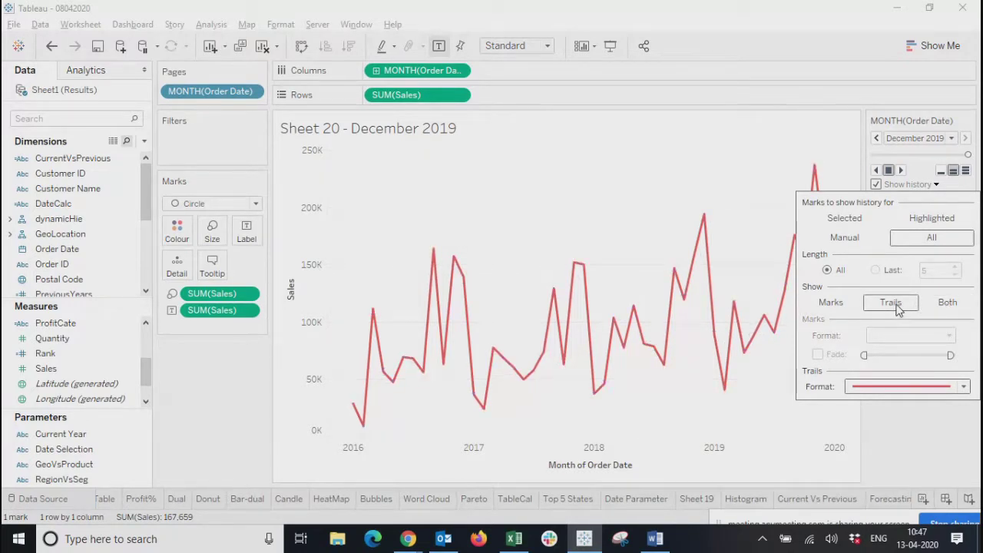
{"action": "left_click", "coordinate": [829, 307]}
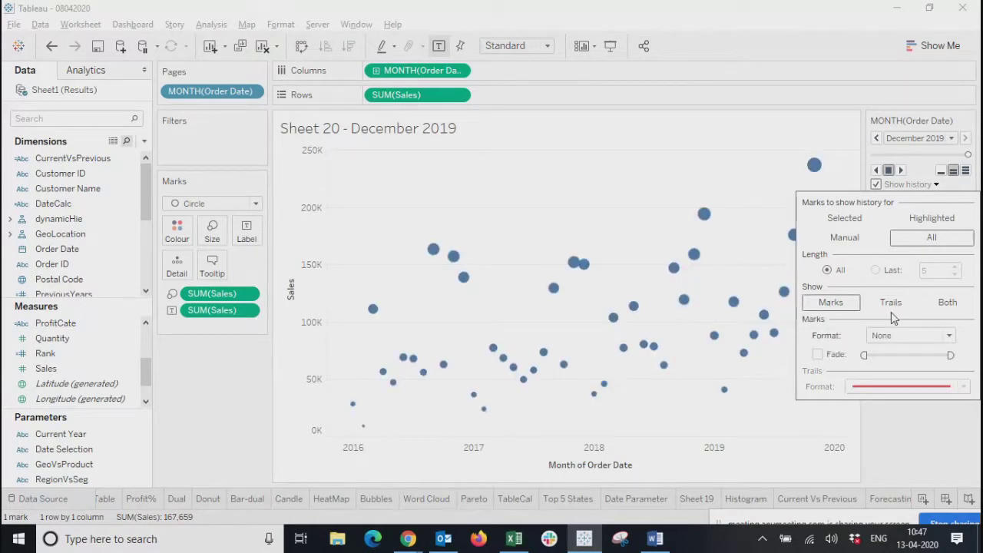
{"action": "left_click", "coordinate": [950, 304]}
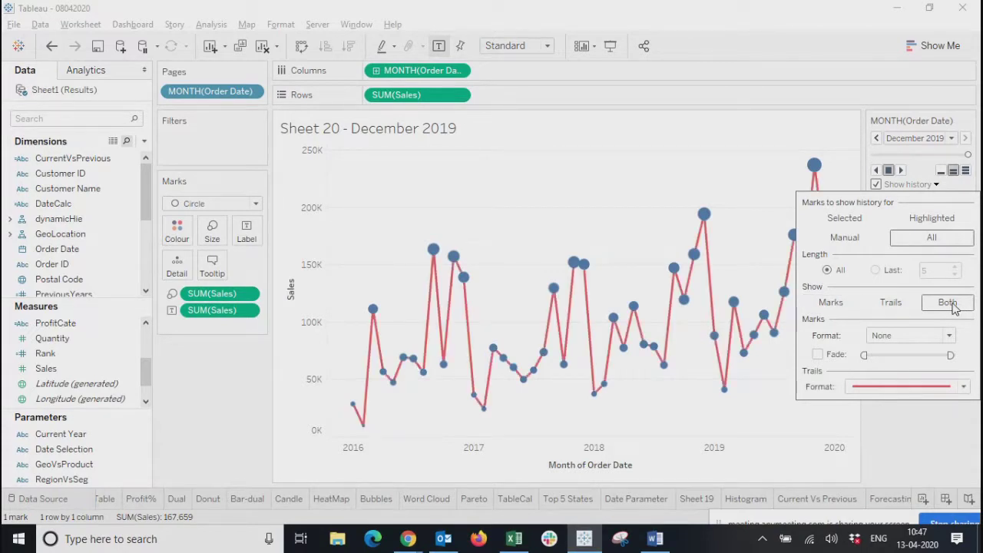
Turn on fading for the history marks and narrow the fade range by raising its lower limit to about two thirds.
{"action": "left_click", "coordinate": [949, 336]}
{"action": "left_click", "coordinate": [950, 336]}
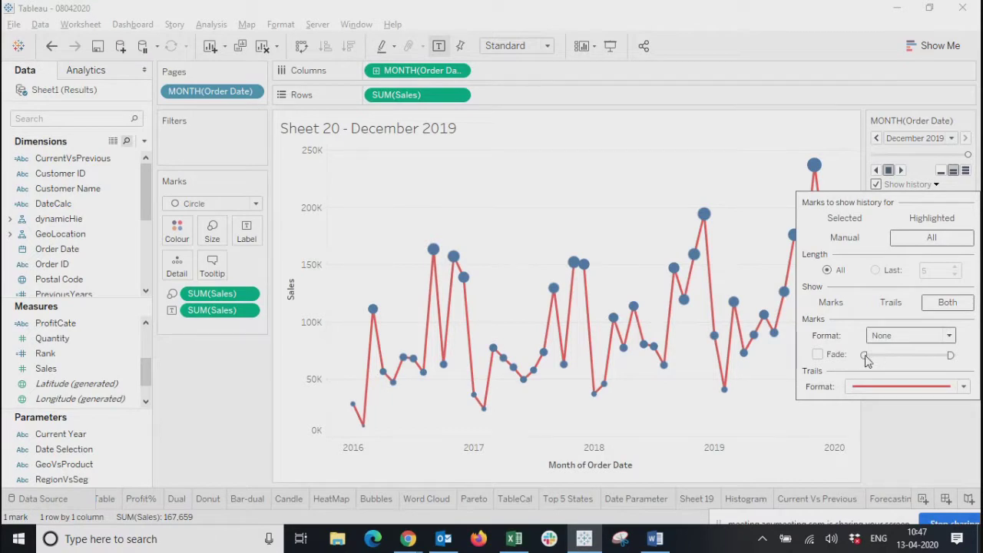
{"action": "left_click", "coordinate": [817, 354]}
{"action": "left_click_drag", "start_coordinate": [861, 357], "coordinate": [925, 357]}
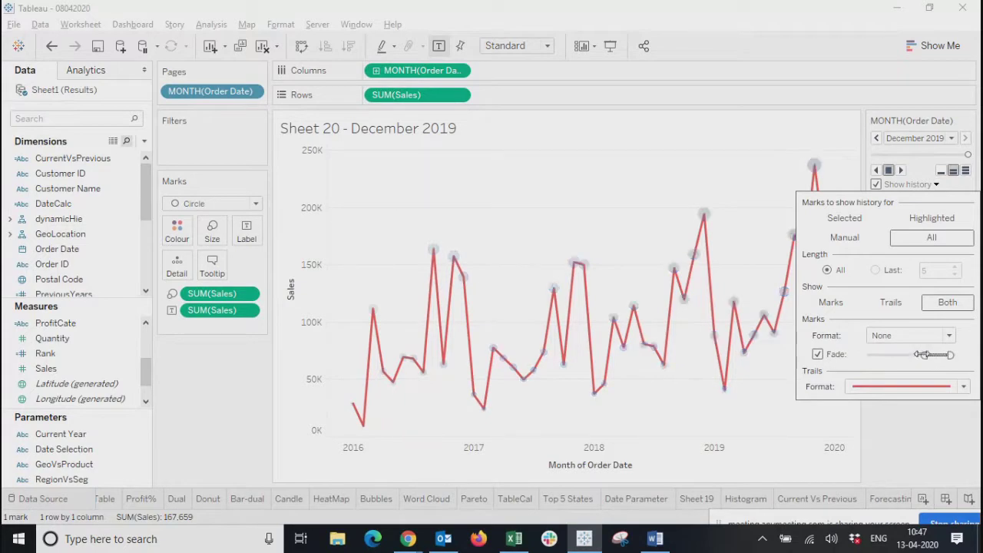
{"action": "left_click", "coordinate": [914, 429]}
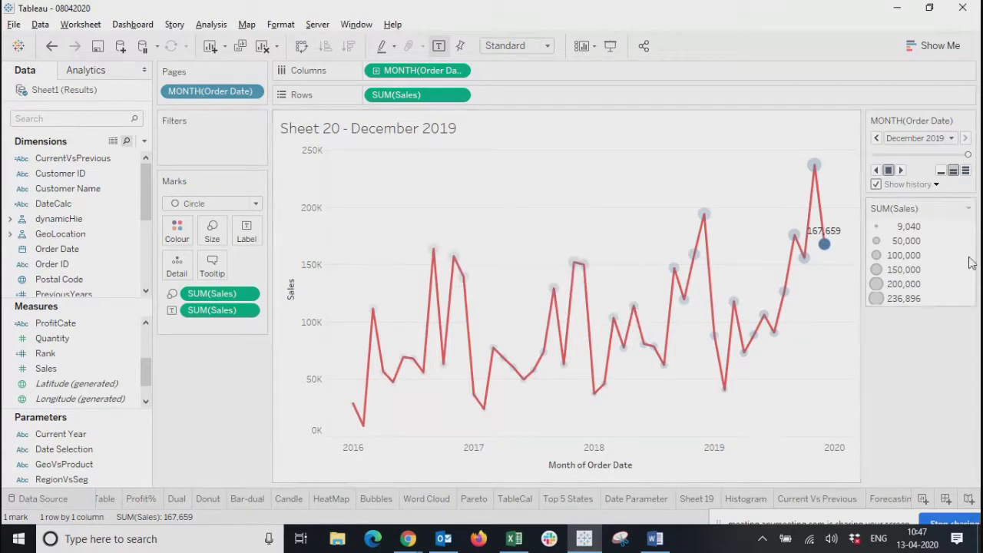
Return the pages to January 2016 and play them forward at the fastest speed to review the fading history.
{"action": "left_click", "coordinate": [918, 139]}
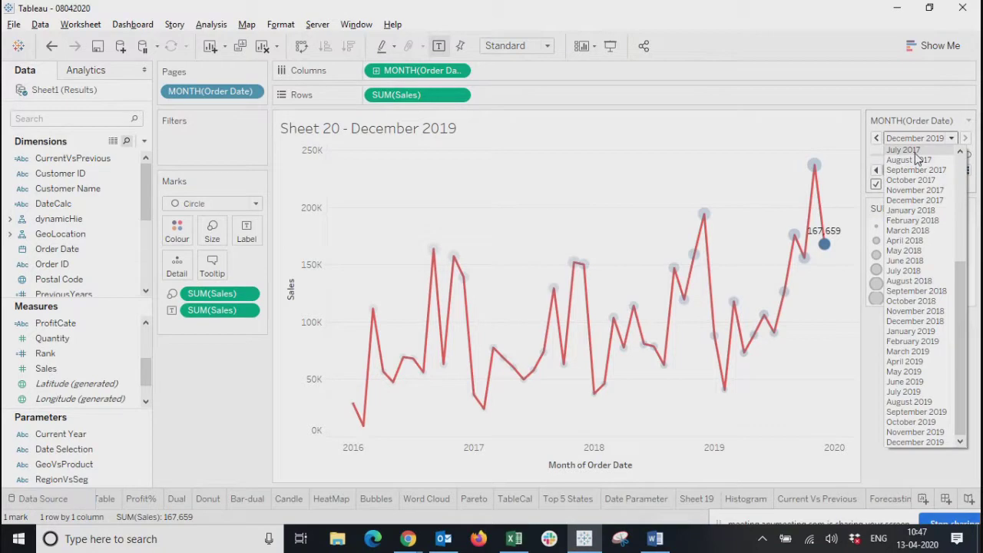
{"action": "scroll", "coordinate": [916, 157], "scroll_direction": "up", "scroll_amount": 6}
{"action": "left_click", "coordinate": [914, 151]}
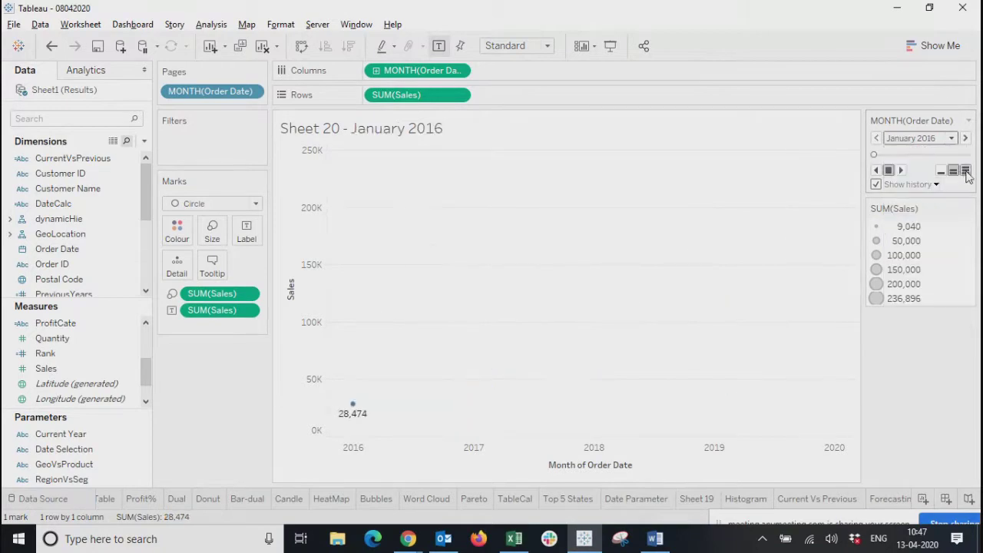
{"action": "left_click", "coordinate": [900, 170]}
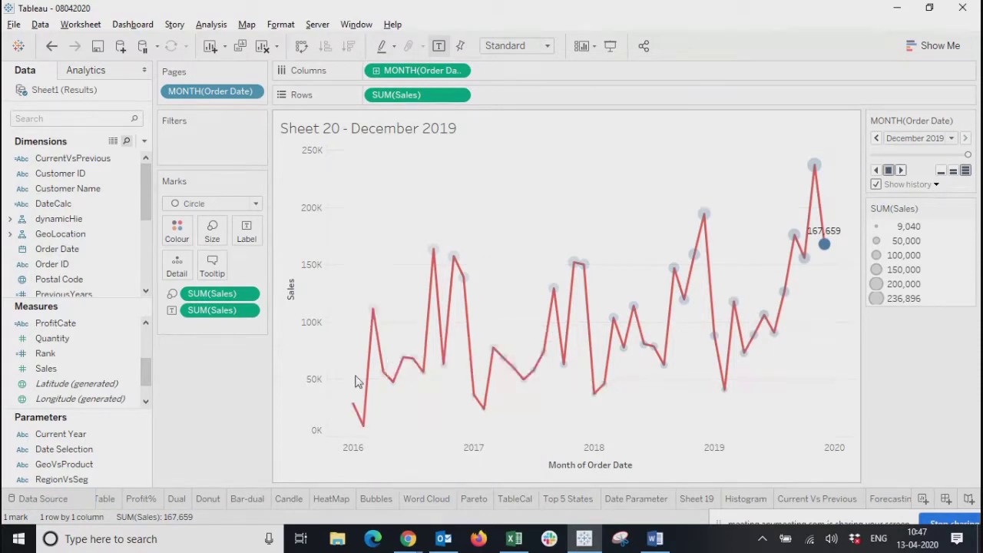
Narrow the history marks' fade range further by raising its lower limit closer to the maximum.
{"action": "left_click", "coordinate": [930, 186]}
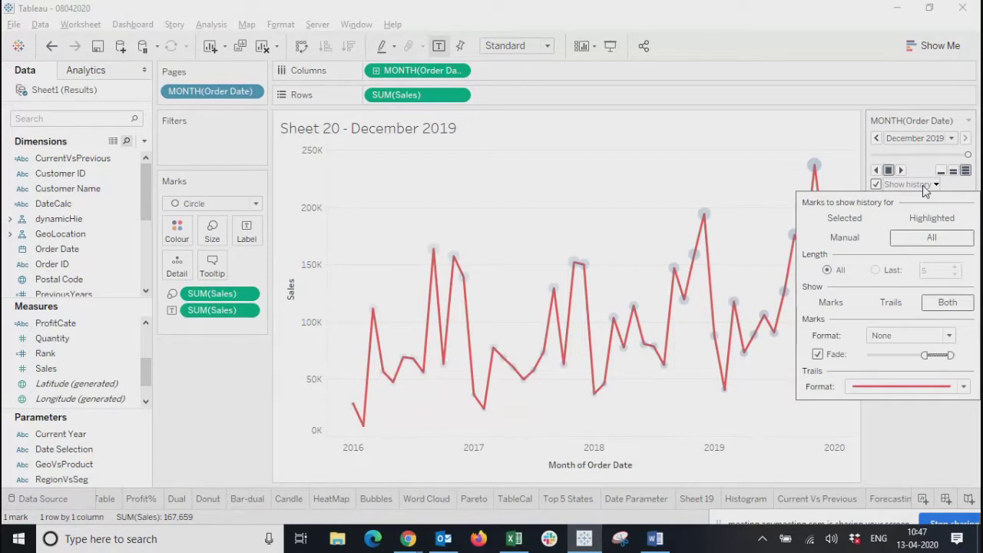
{"action": "left_click_drag", "start_coordinate": [927, 355], "coordinate": [938, 356]}
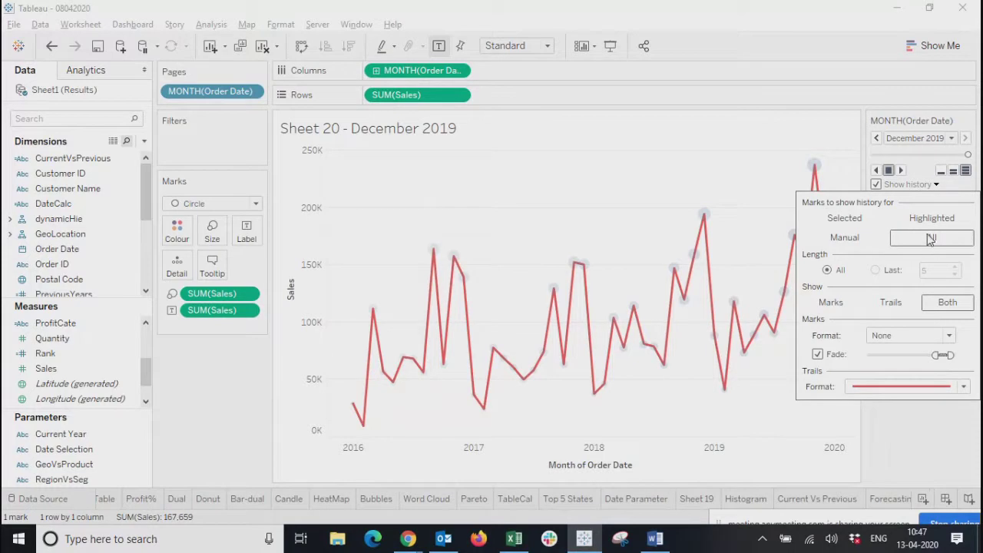
{"action": "left_click", "coordinate": [908, 453]}
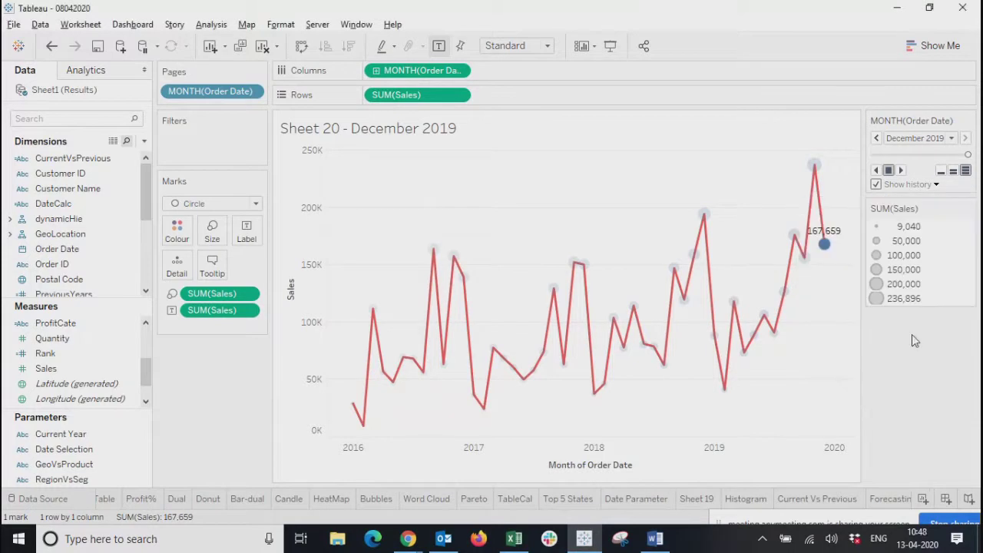
Replay the pages from January 2016 to December 2019 at the fastest speed with the narrower fade range.
{"action": "left_click", "coordinate": [953, 171]}
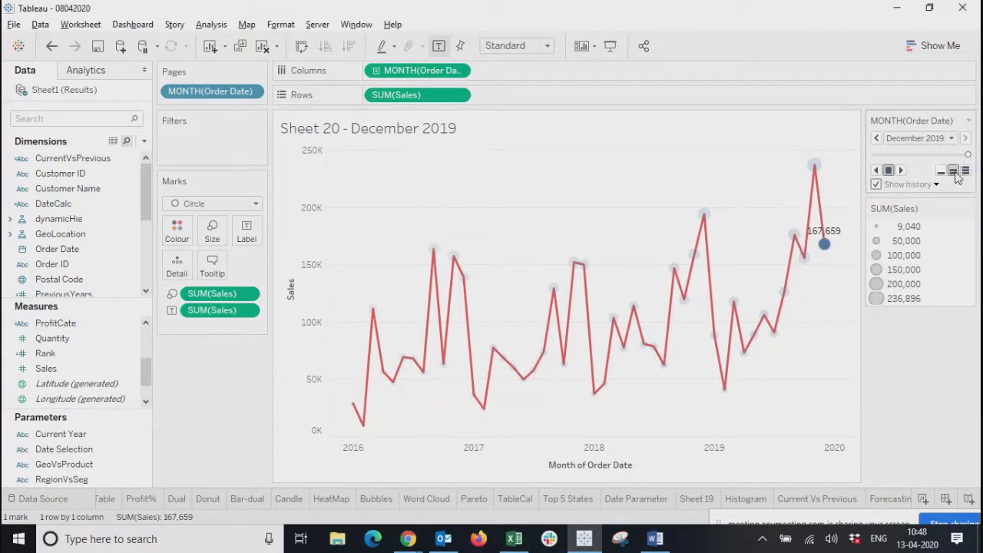
{"action": "left_click", "coordinate": [952, 139]}
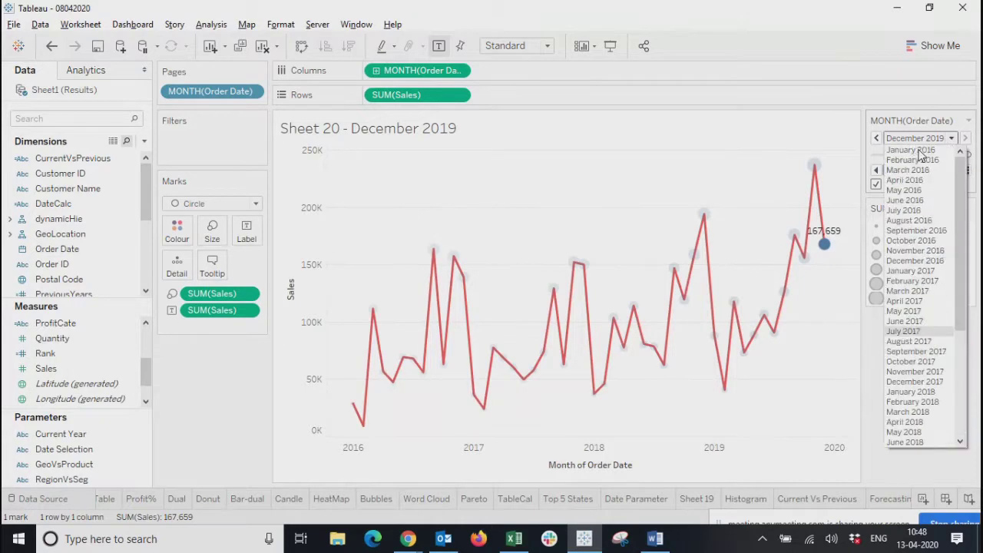
{"action": "left_click", "coordinate": [919, 150]}
{"action": "left_click", "coordinate": [966, 171]}
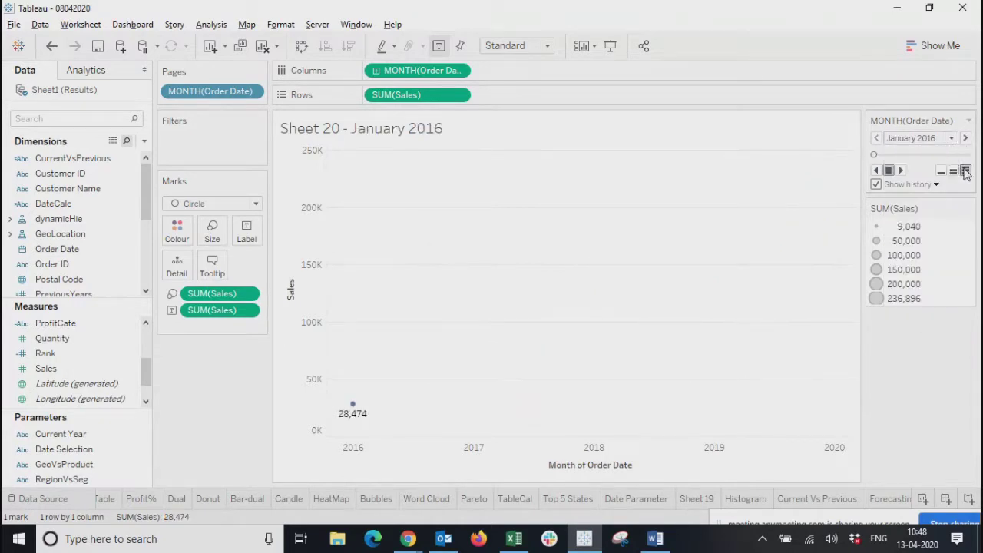
{"action": "left_click", "coordinate": [902, 171]}
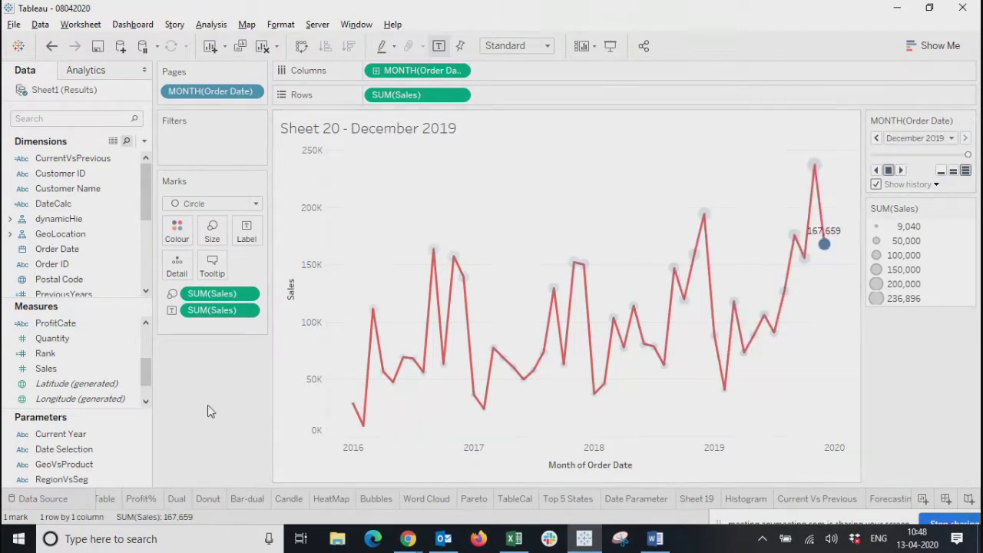
Add Profit to the rows as a dual axis with Sales and synchronise the two axes.
{"action": "scroll", "coordinate": [67, 341], "scroll_direction": "up", "scroll_amount": 2}
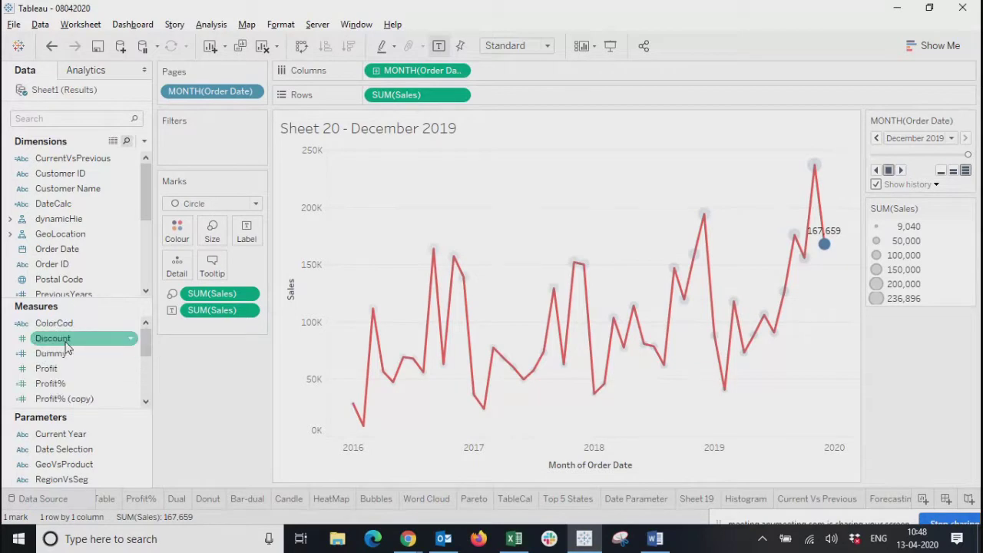
{"action": "left_click_drag", "start_coordinate": [54, 388], "coordinate": [508, 103]}
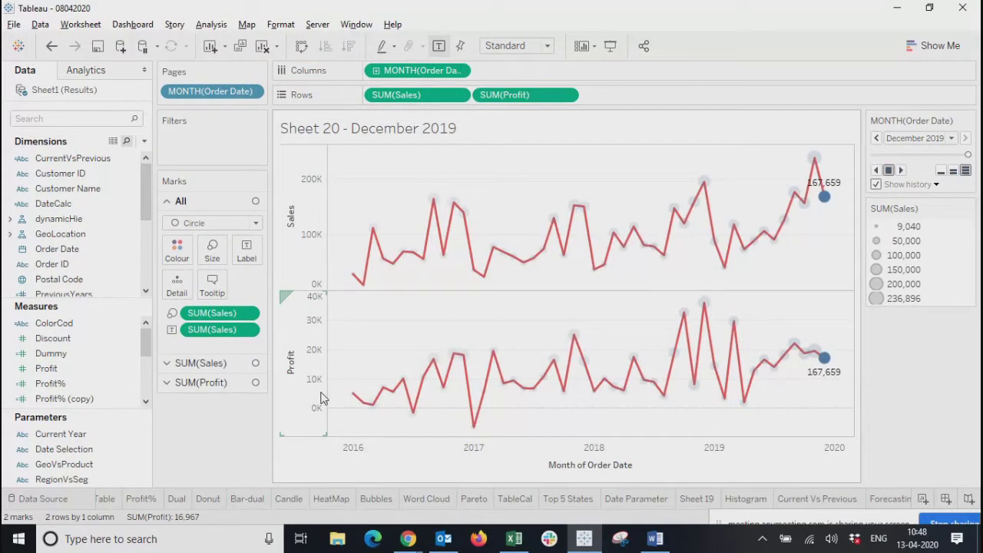
{"action": "right_click", "coordinate": [306, 380]}
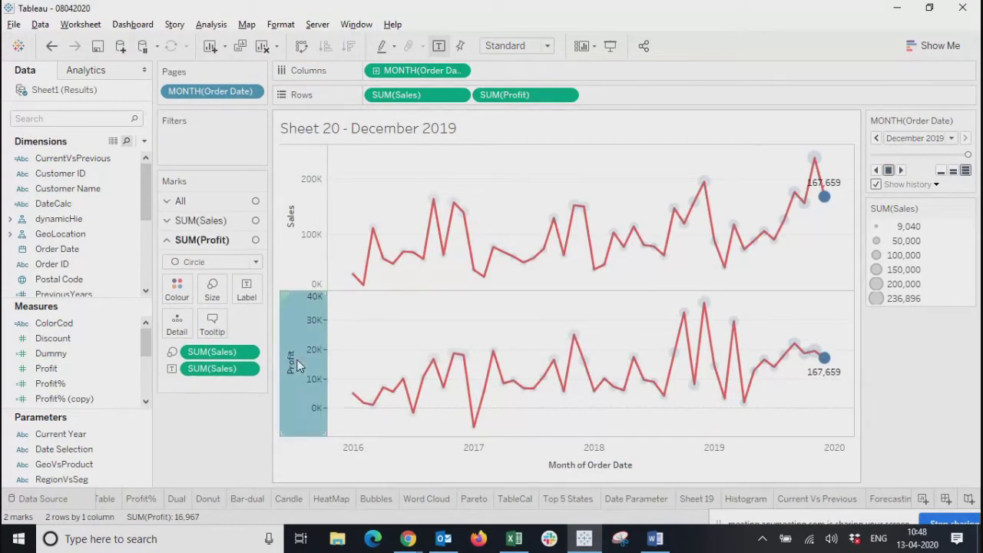
{"action": "left_click", "coordinate": [339, 430]}
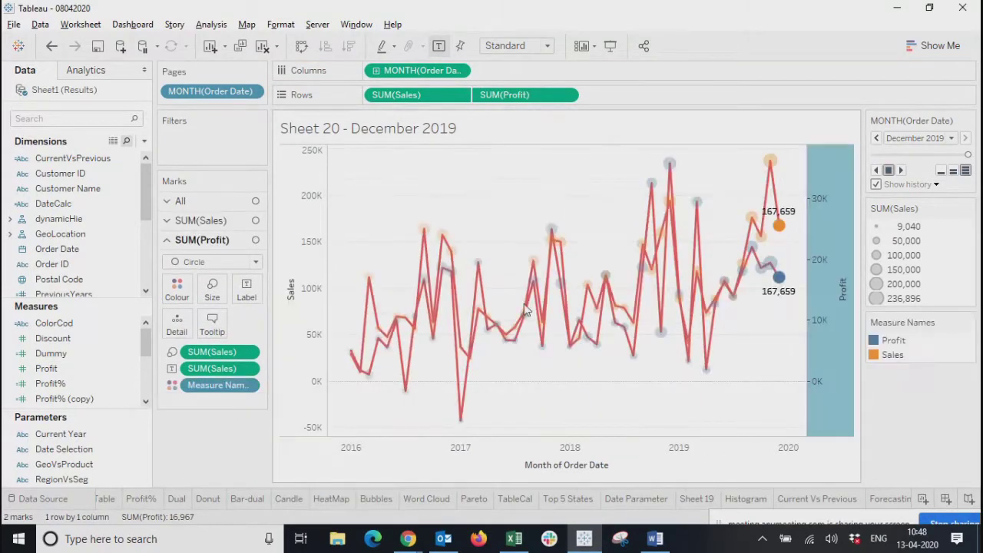
{"action": "right_click", "coordinate": [825, 265]}
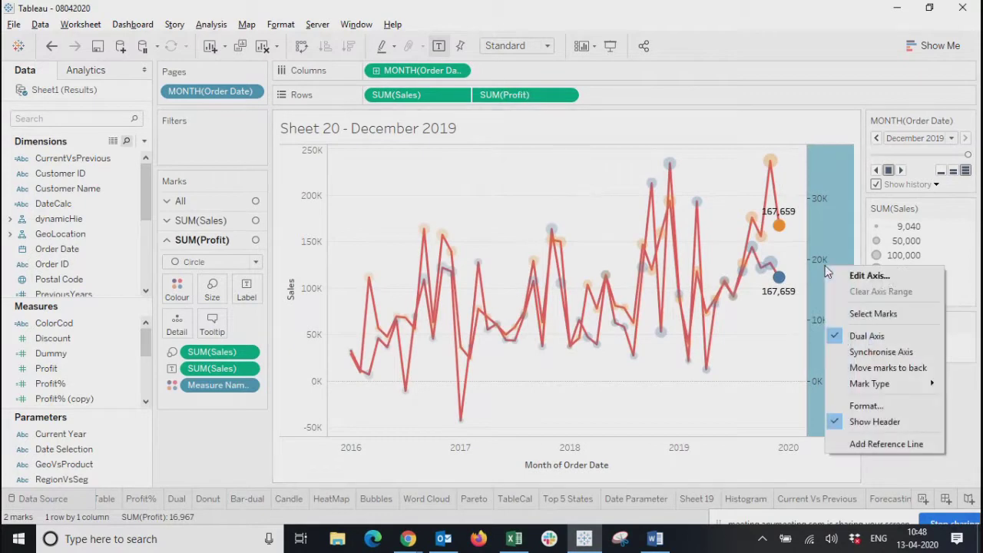
{"action": "left_click", "coordinate": [876, 352]}
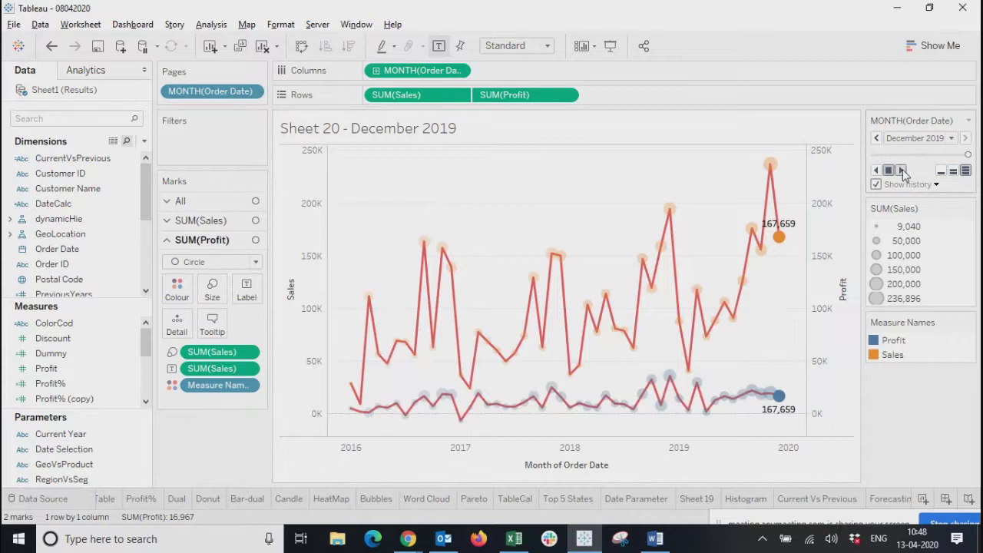
Return the pages to January 2016 and play them forward at medium speed to review the Sales and Profit history.
{"action": "left_click", "coordinate": [950, 143]}
{"action": "scroll", "coordinate": [921, 268], "scroll_direction": "up", "scroll_amount": 6}
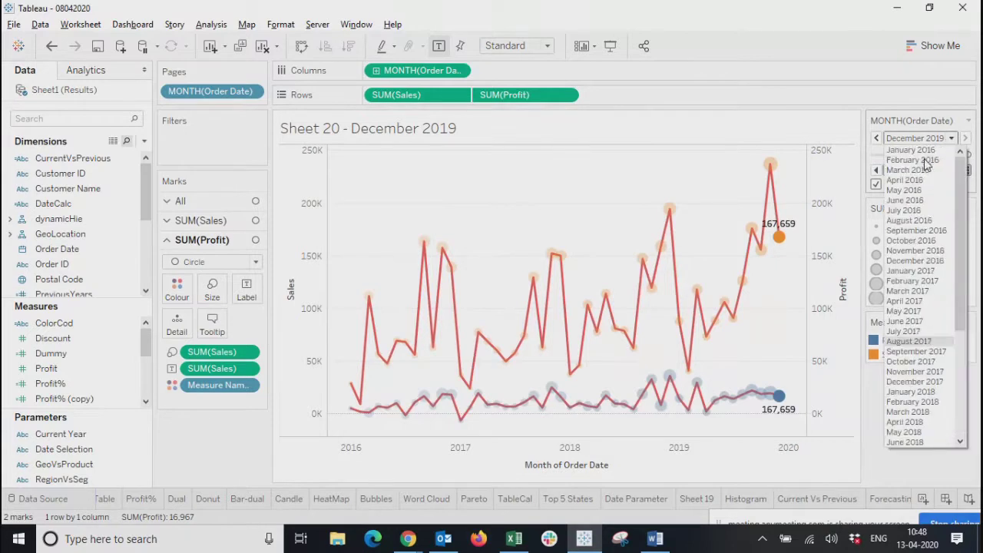
{"action": "left_click", "coordinate": [951, 161]}
{"action": "left_click", "coordinate": [952, 170]}
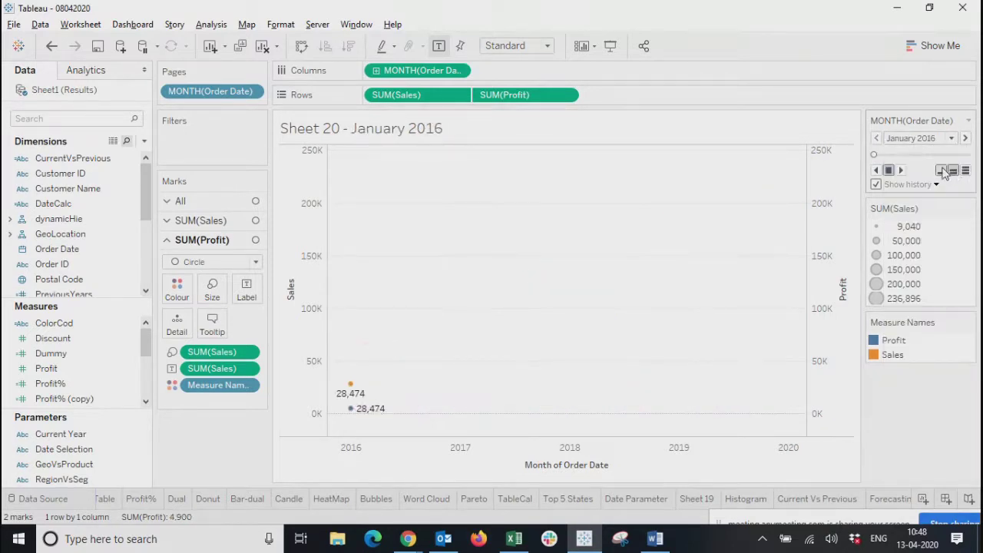
{"action": "left_click", "coordinate": [901, 170]}
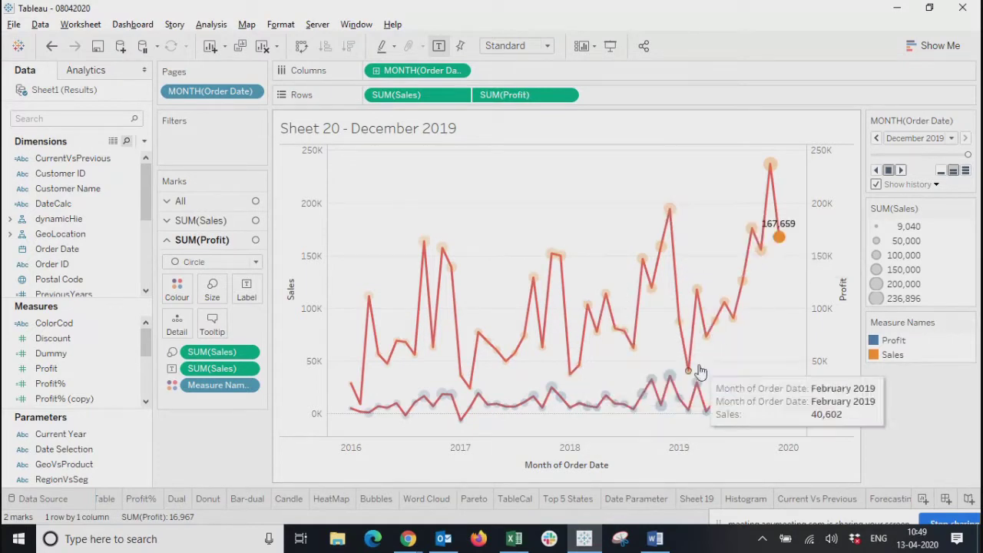
{"action": "left_click", "coordinate": [461, 452]}
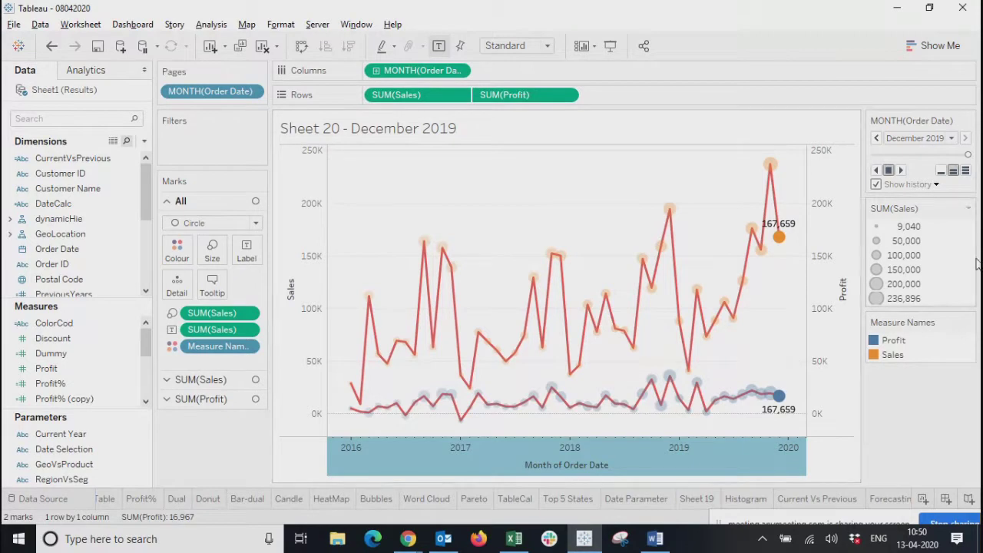
{"action": "left_click", "coordinate": [786, 315]}
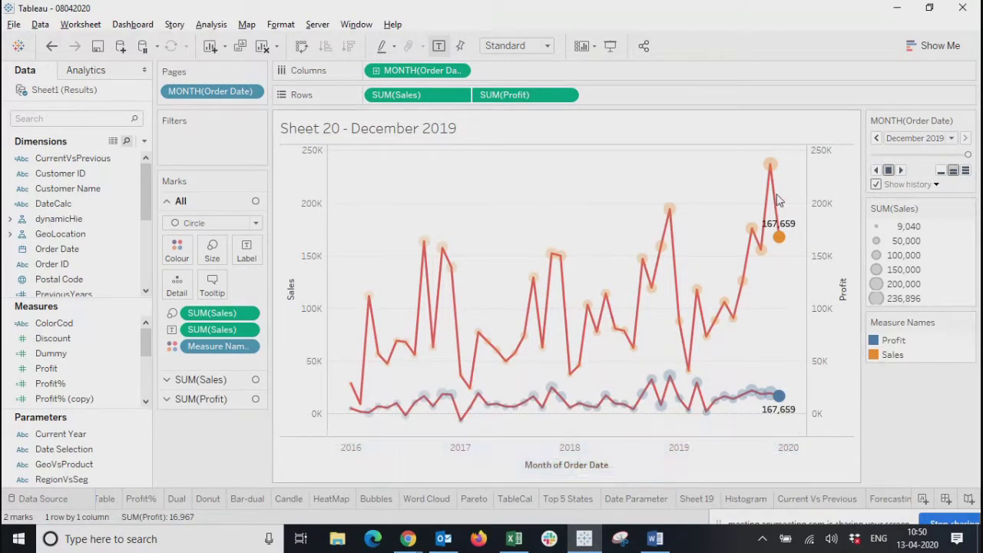
Show the forecast for Sales and Profit in the chart.
{"action": "right_click", "coordinate": [776, 201]}
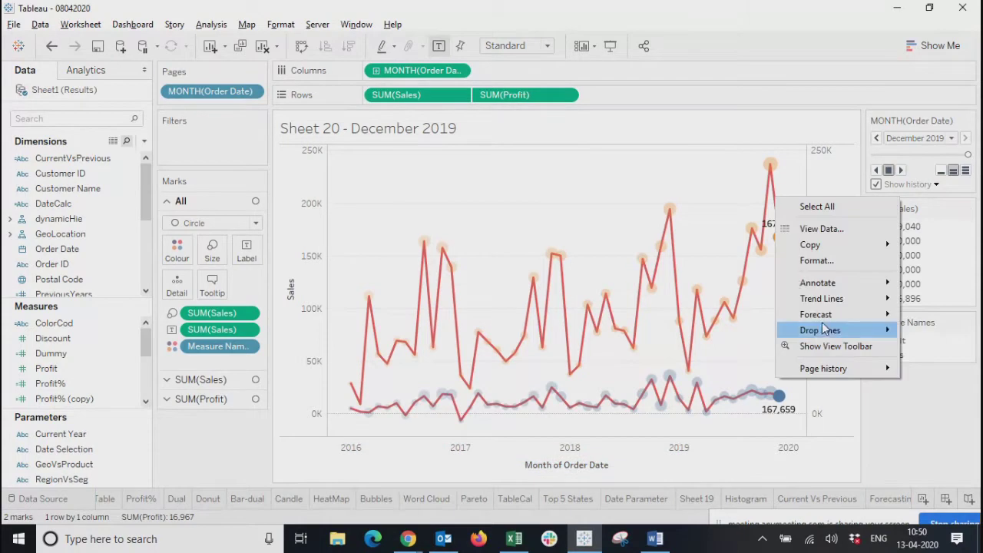
{"action": "mouse_move", "coordinate": [815, 314]}
{"action": "left_click", "coordinate": [713, 317]}
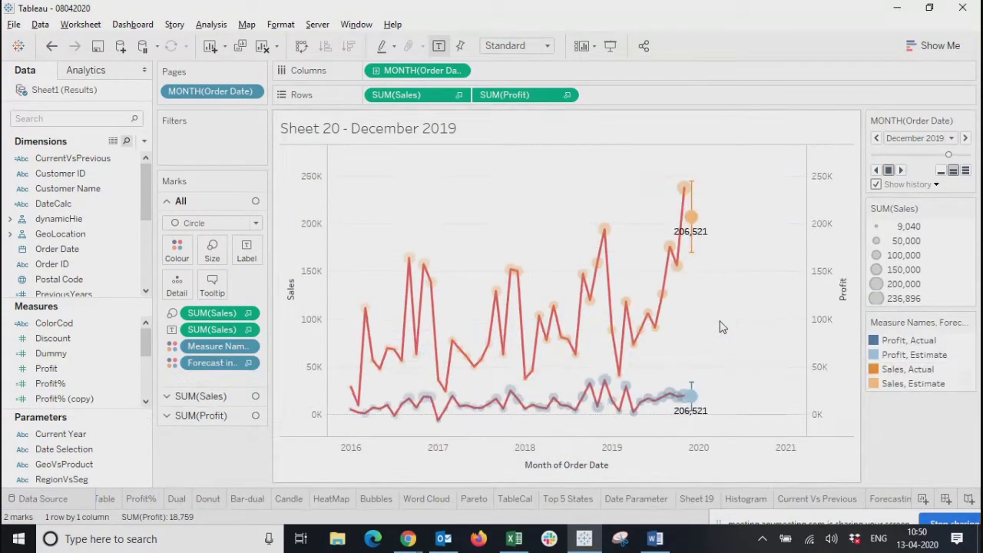
{"action": "mouse_move", "coordinate": [683, 403]}
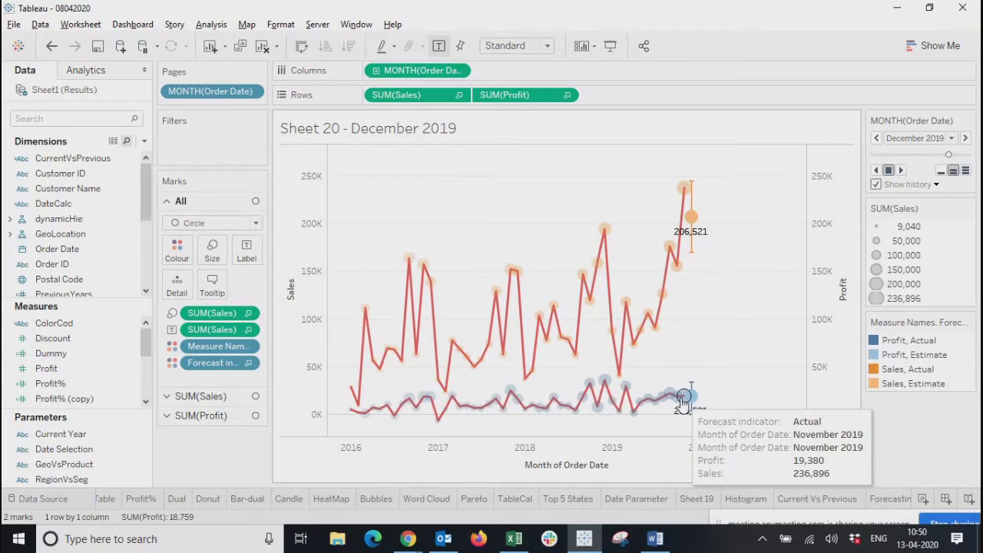
Set the forecast length to exactly 2 years in the forecast options.
{"action": "left_click", "coordinate": [692, 217]}
{"action": "right_click", "coordinate": [692, 217]}
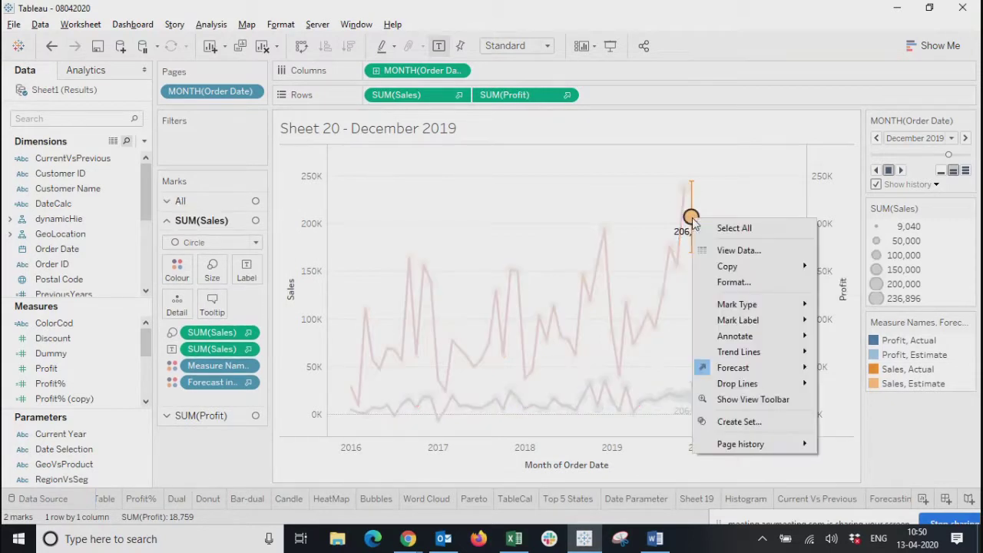
{"action": "mouse_move", "coordinate": [735, 373]}
{"action": "left_click", "coordinate": [845, 384]}
{"action": "left_click", "coordinate": [403, 139]}
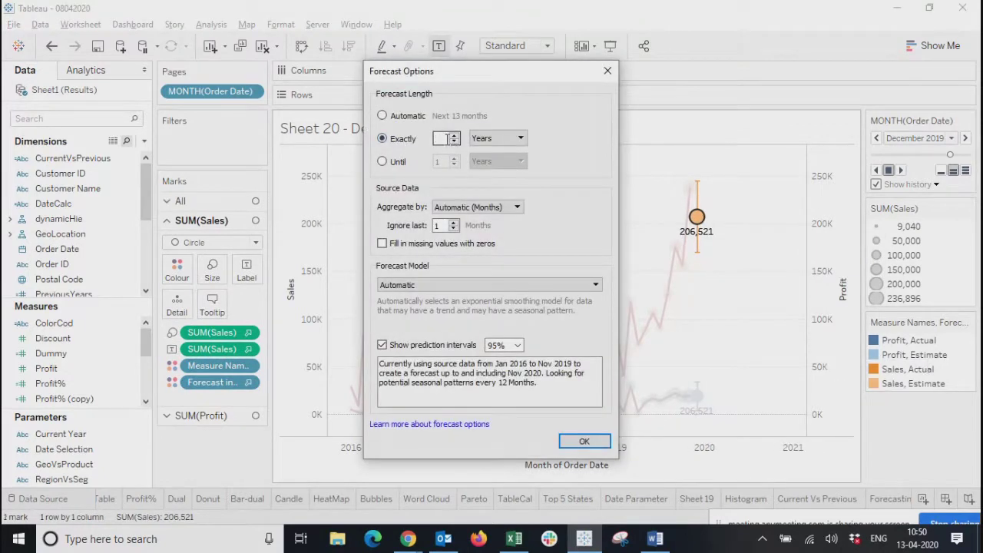
{"action": "type", "text": "2"}
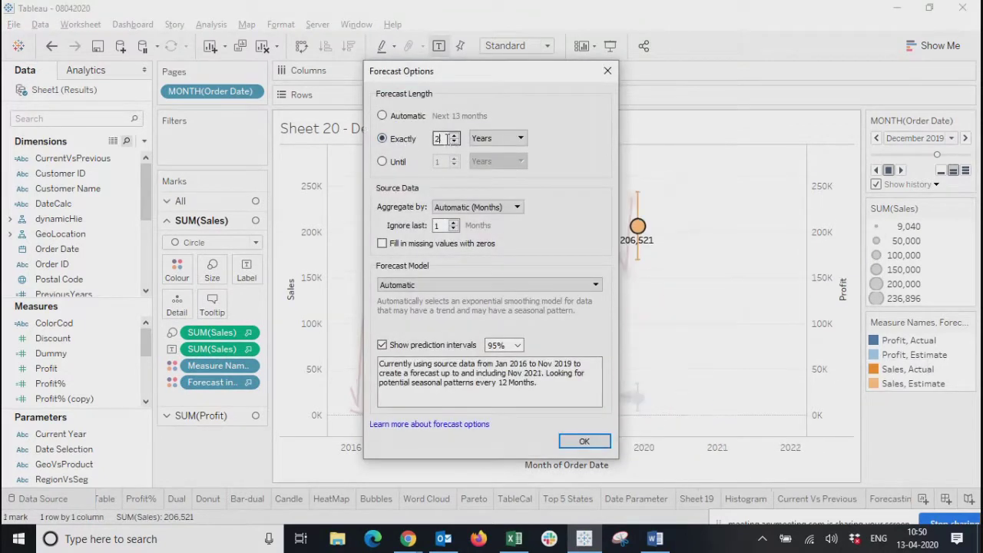
{"action": "left_click", "coordinate": [584, 443]}
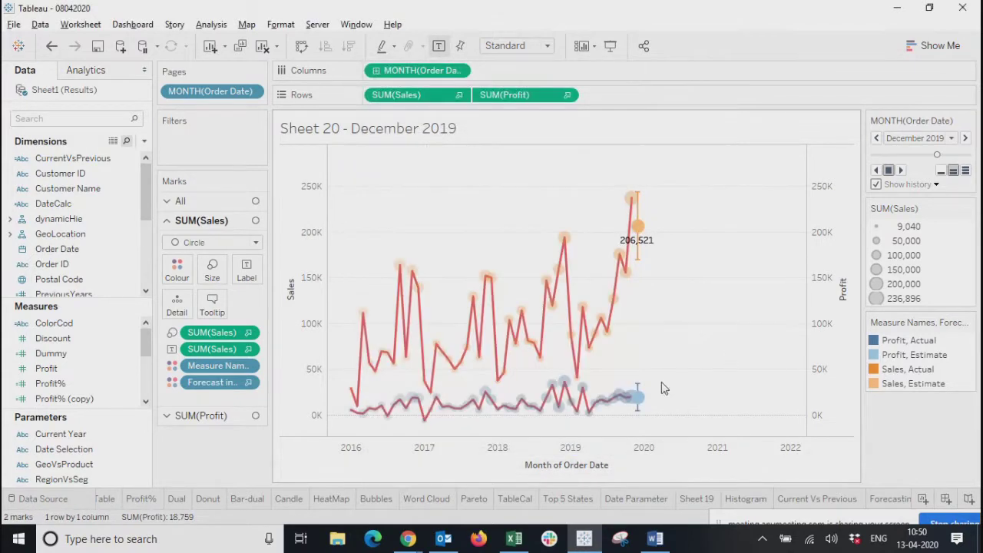
Review the forecast options from the Profit estimate mark, keep them as they are, and check the available page months.
{"action": "mouse_move", "coordinate": [640, 400]}
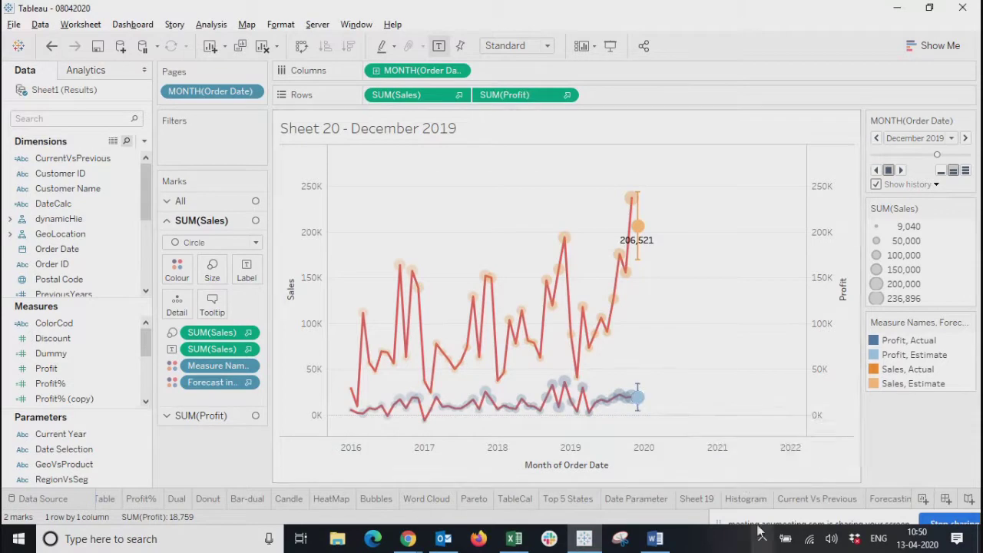
{"action": "right_click", "coordinate": [637, 398]}
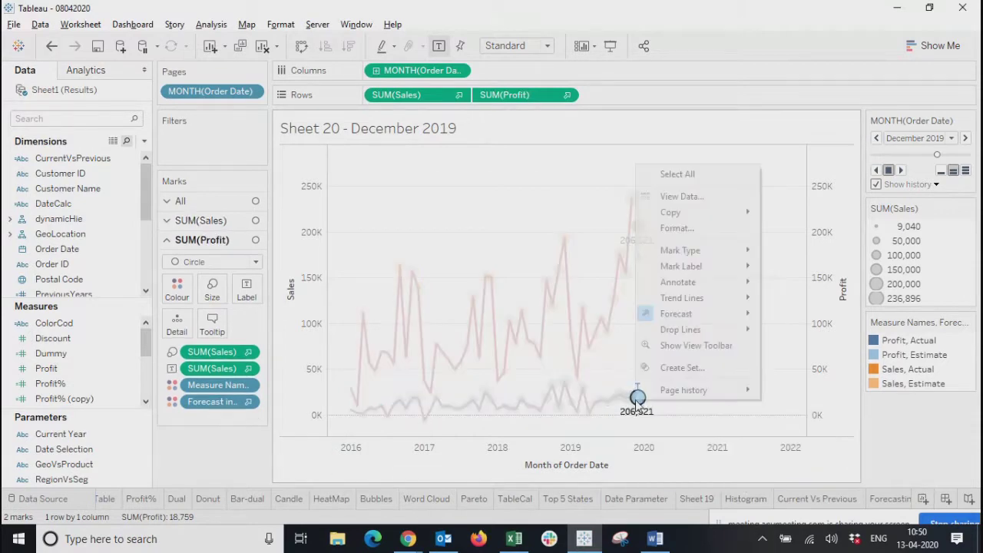
{"action": "mouse_move", "coordinate": [722, 339]}
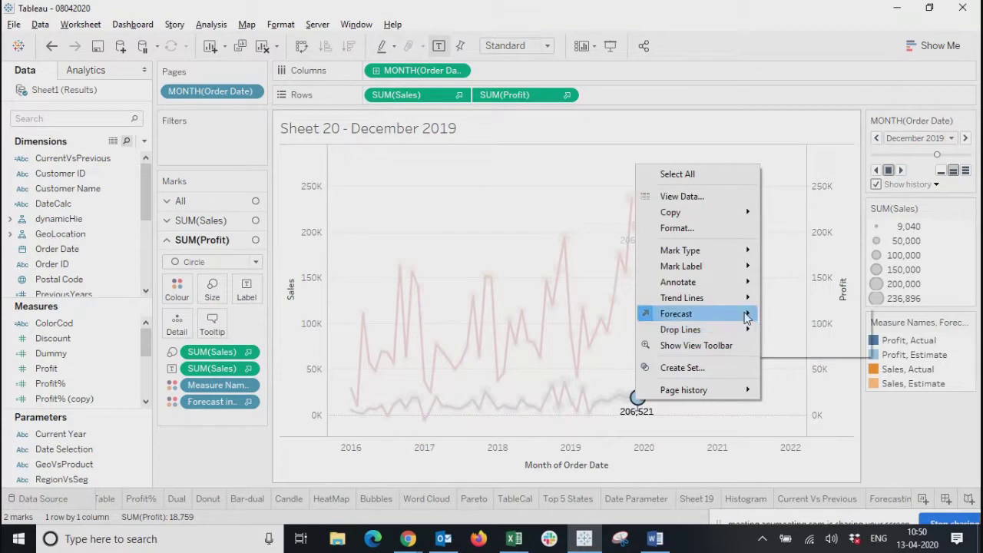
{"action": "mouse_move", "coordinate": [745, 315]}
{"action": "left_click", "coordinate": [791, 340]}
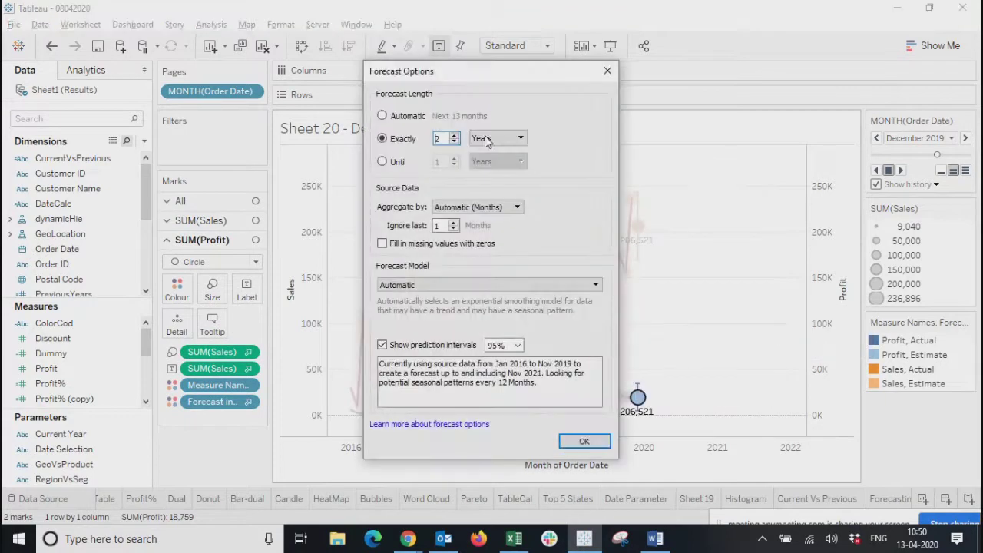
{"action": "left_click", "coordinate": [583, 440]}
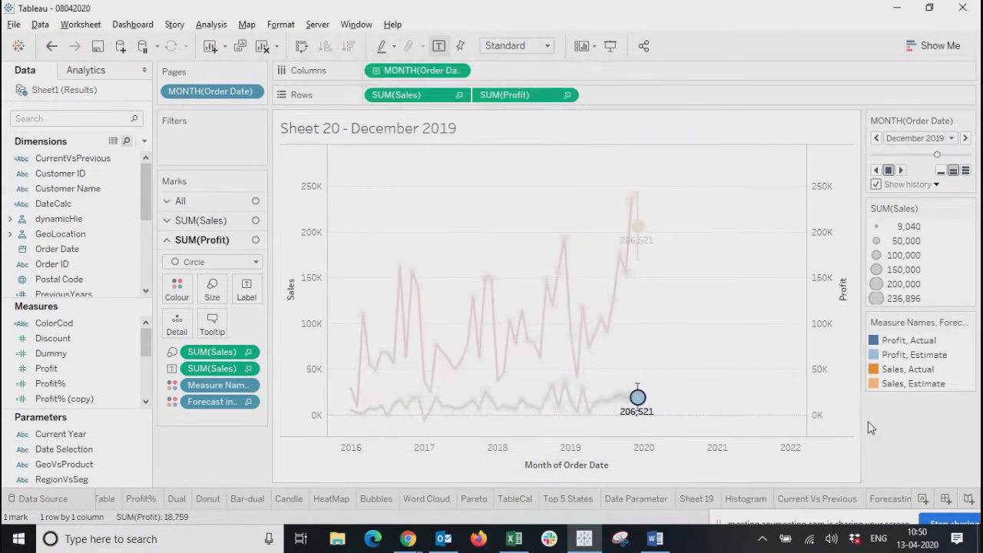
{"action": "left_click", "coordinate": [930, 138]}
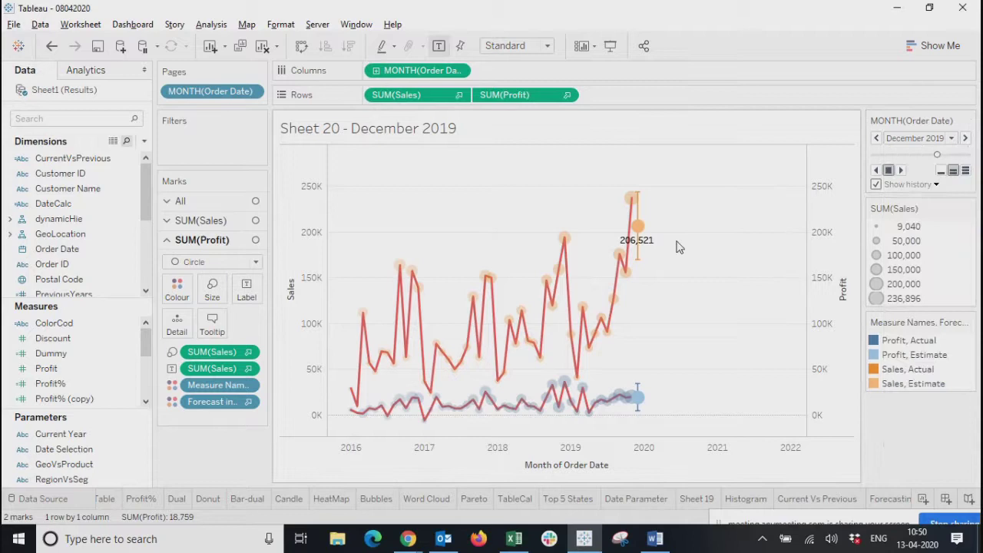
Set the forecast length to exactly 4 years in the forecast options.
{"action": "right_click", "coordinate": [637, 228]}
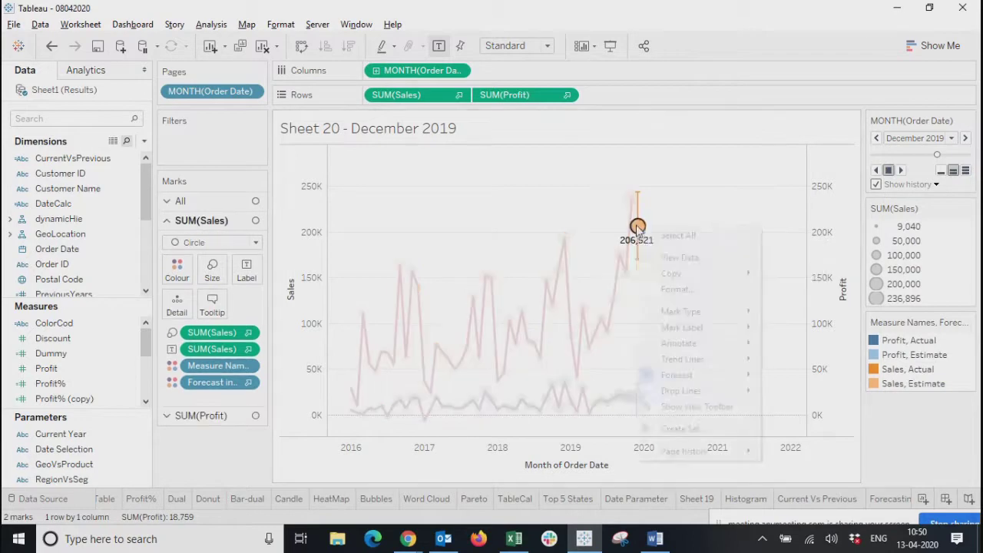
{"action": "mouse_move", "coordinate": [700, 375]}
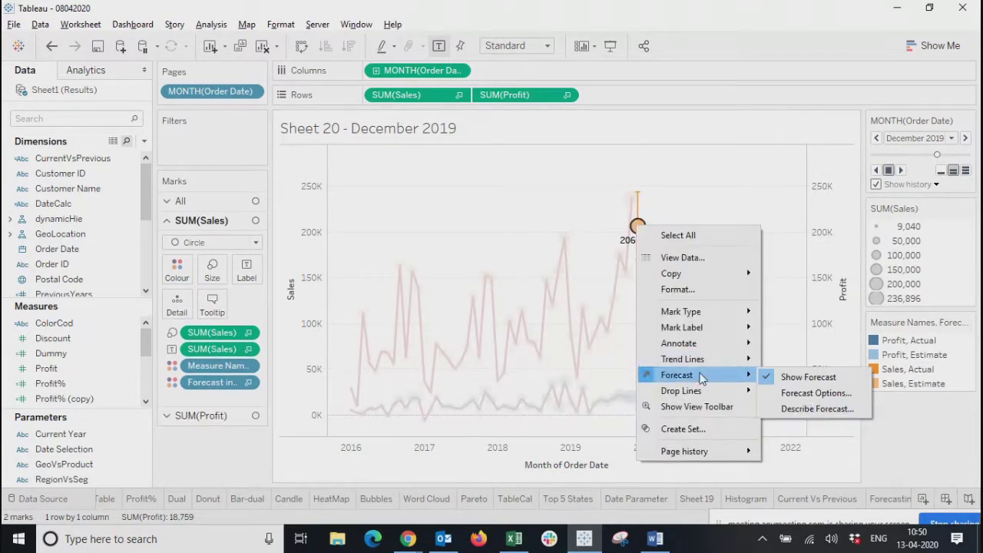
{"action": "left_click", "coordinate": [812, 396]}
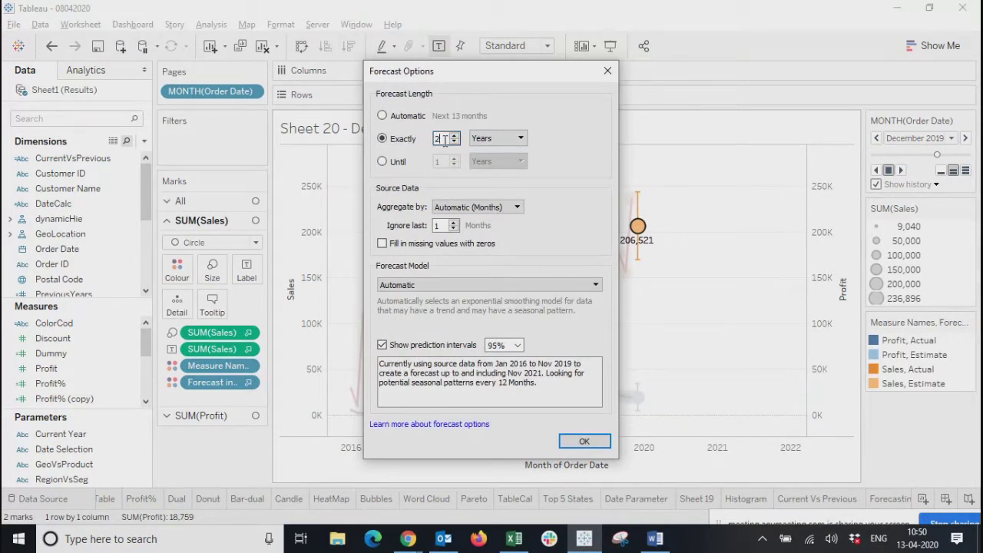
{"action": "type", "text": "4"}
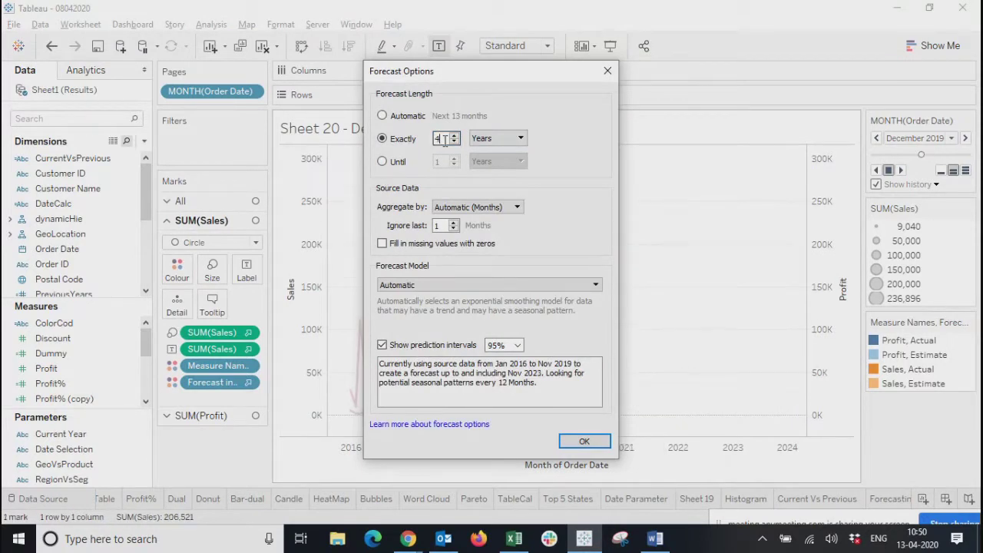
{"action": "left_click", "coordinate": [582, 441]}
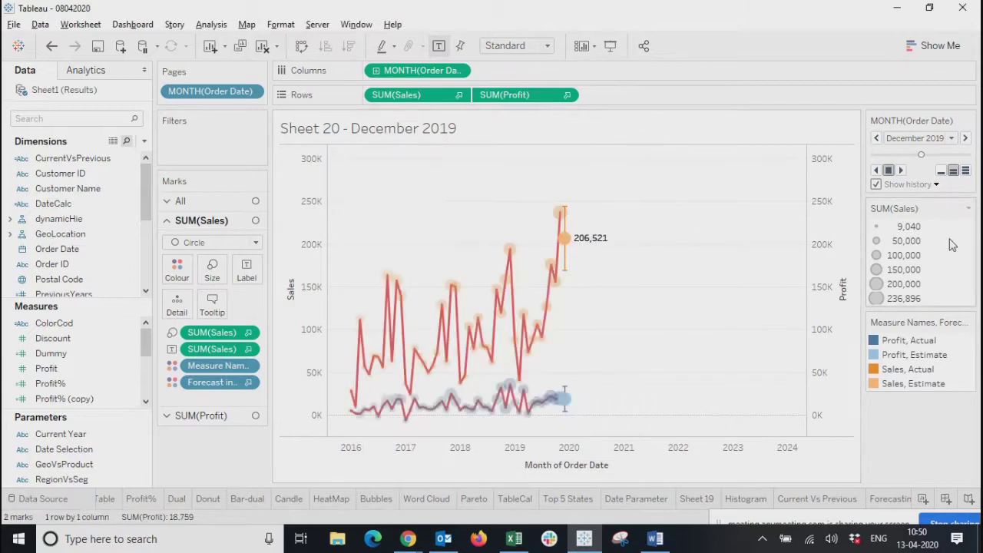
Return the pages to January 2016 and play them forward at the fastest speed through the forecast months to November 2023.
{"action": "left_click", "coordinate": [921, 138]}
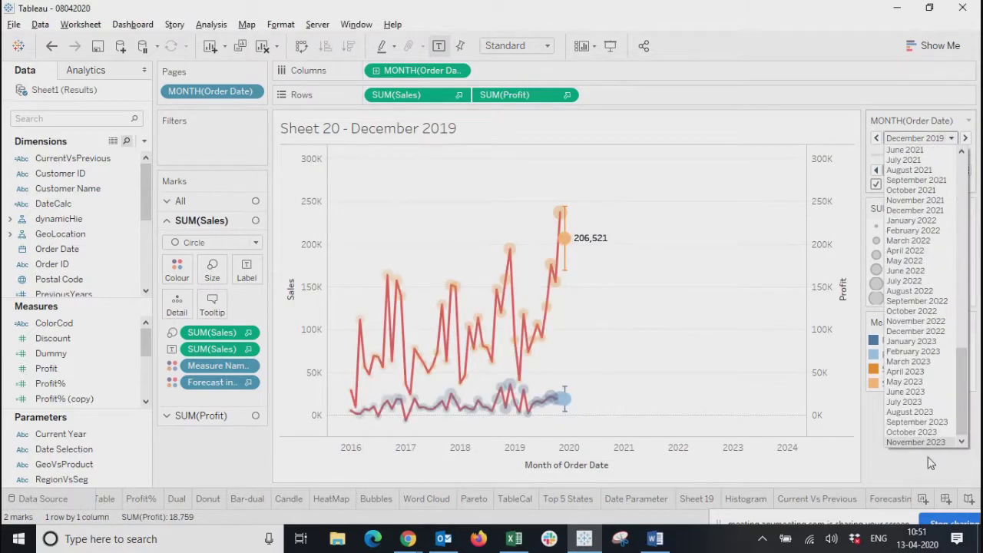
{"action": "left_click", "coordinate": [900, 478]}
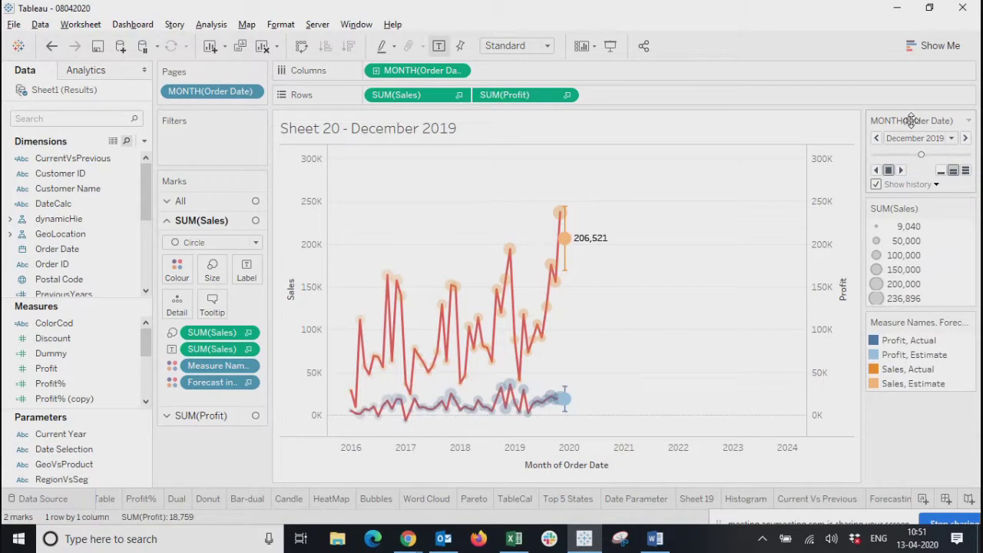
{"action": "left_click", "coordinate": [912, 145]}
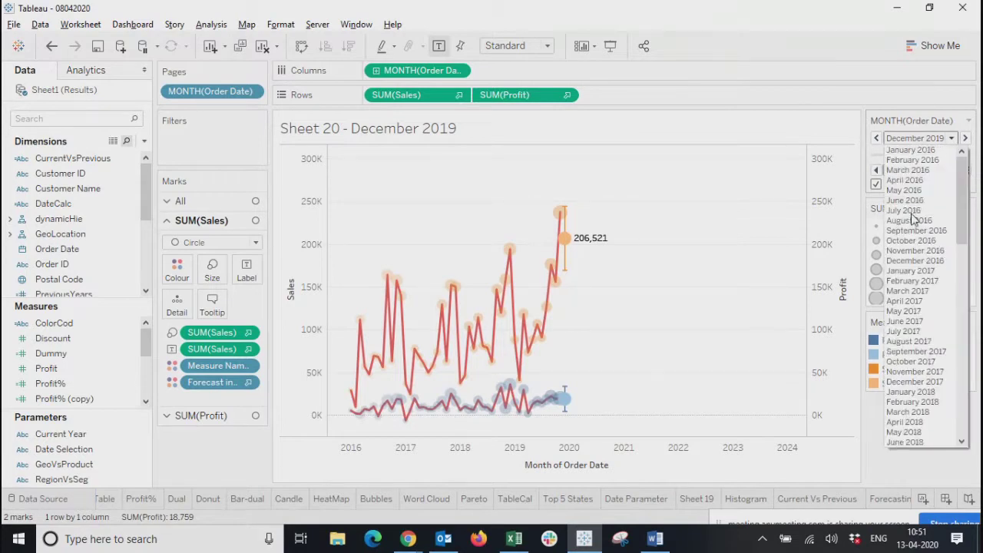
{"action": "left_click", "coordinate": [903, 154]}
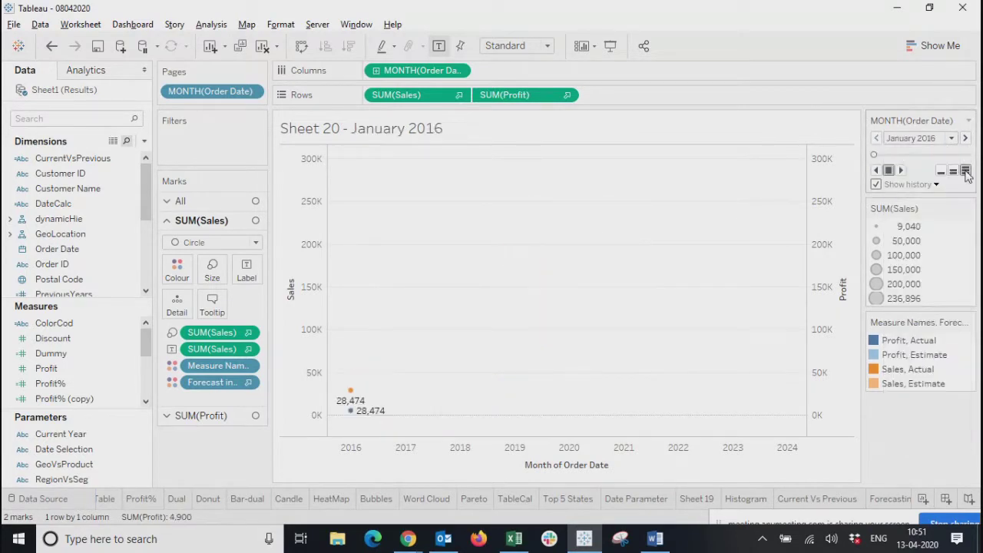
{"action": "left_click", "coordinate": [903, 170]}
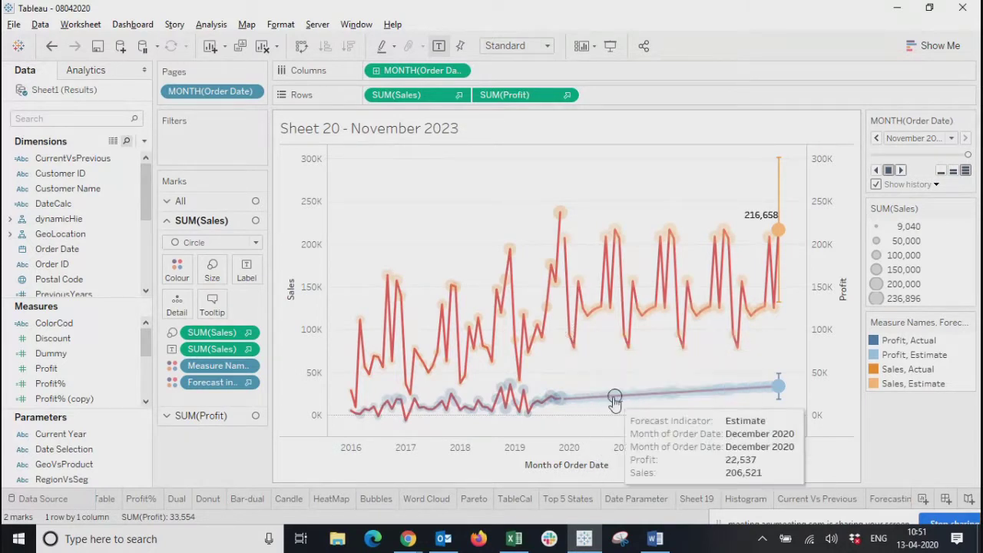
{"action": "mouse_move", "coordinate": [619, 225]}
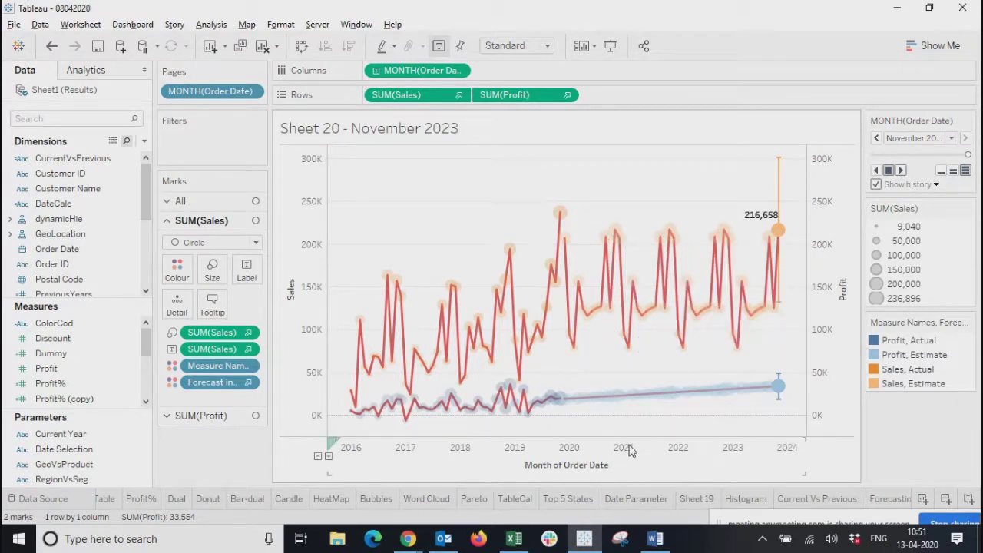
Rename the Sheet 20 worksheet as Motion Trend.
{"action": "mouse_move", "coordinate": [628, 351]}
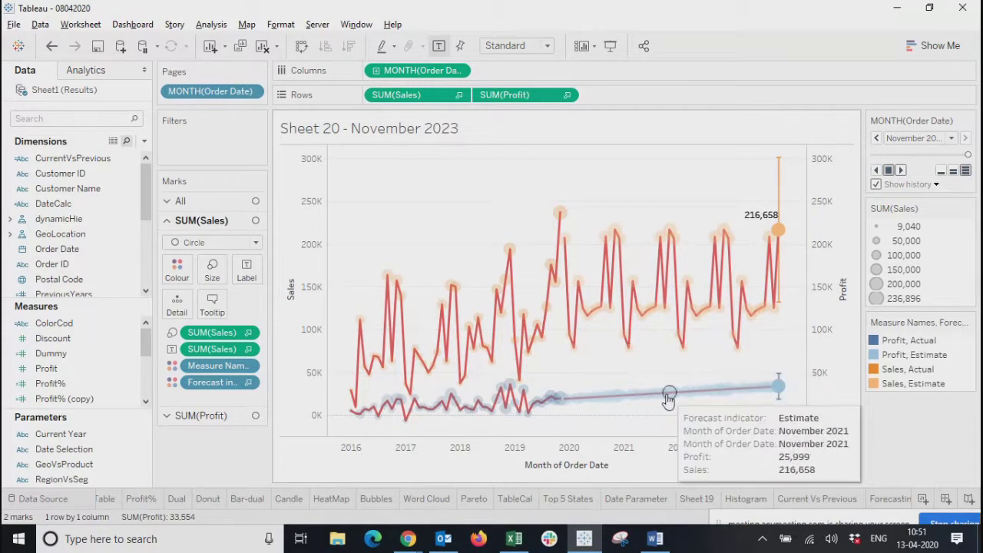
{"action": "mouse_move", "coordinate": [662, 236]}
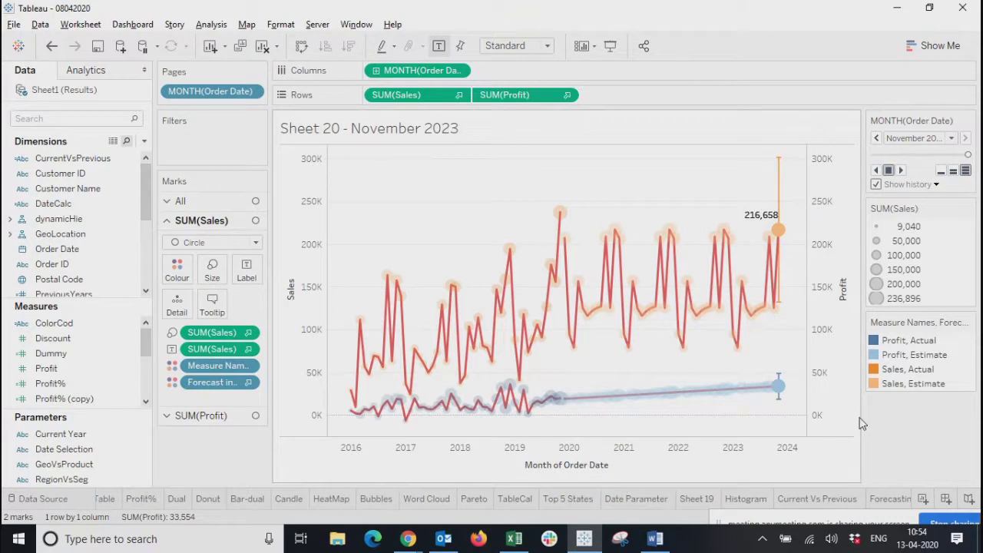
{"action": "left_click", "coordinate": [893, 500]}
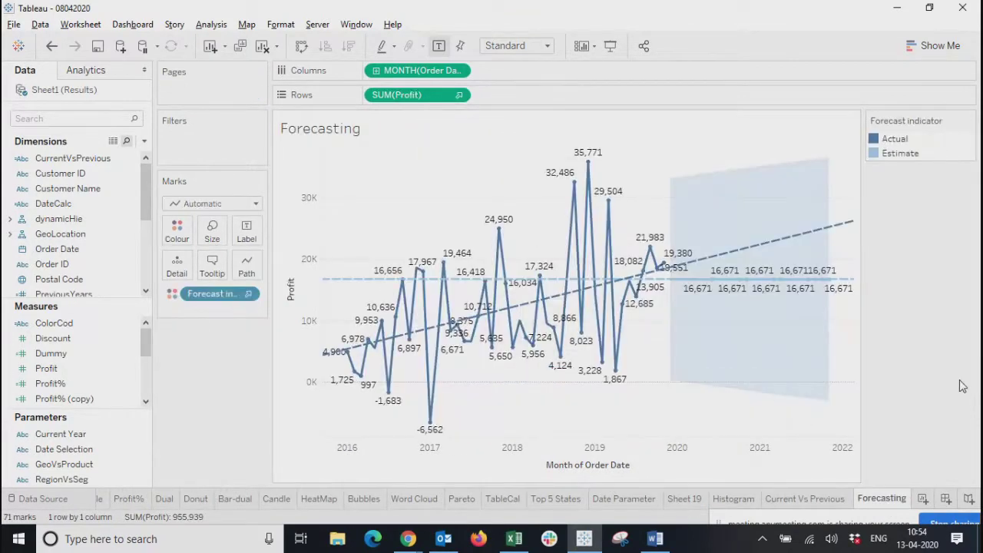
{"action": "left_click", "coordinate": [827, 505]}
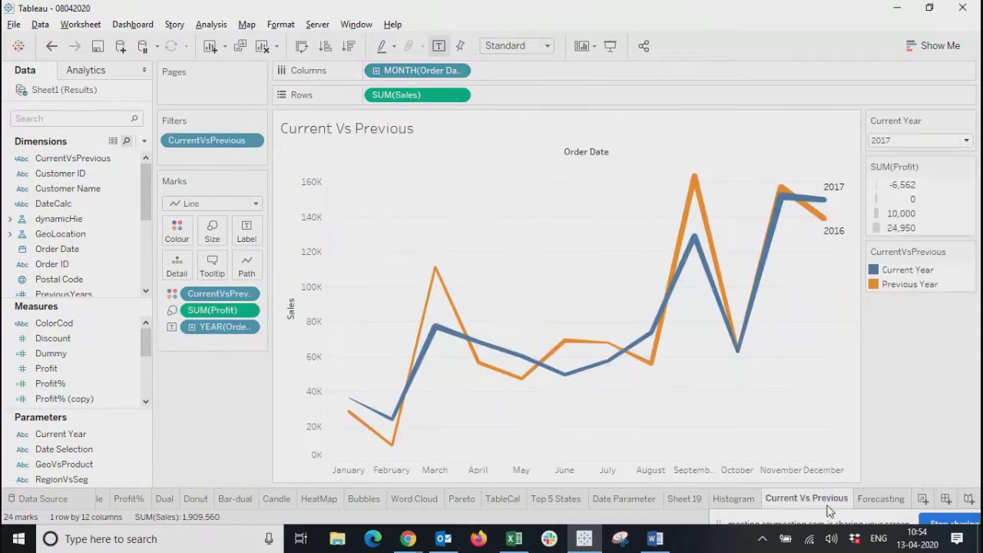
{"action": "left_click", "coordinate": [884, 502]}
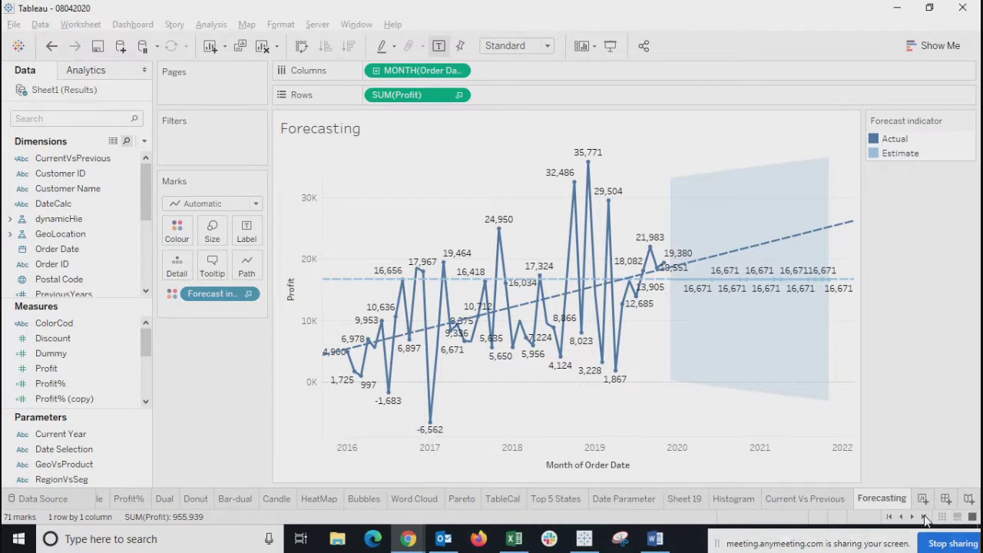
{"action": "left_click", "coordinate": [924, 518]}
{"action": "left_click", "coordinate": [887, 500]}
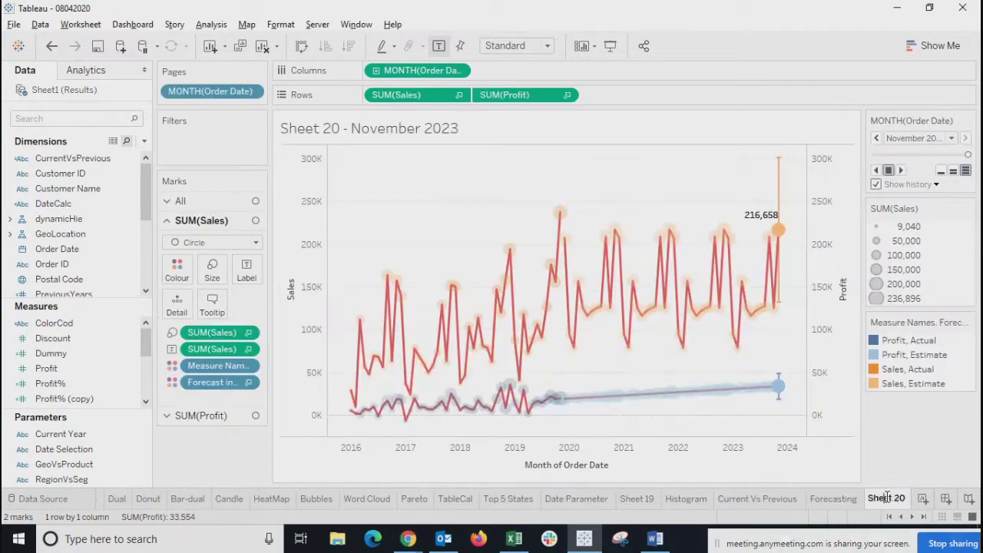
{"action": "double_click", "coordinate": [887, 497]}
{"action": "type", "text": "Motion Trend"}
{"action": "key", "text": "Return"}
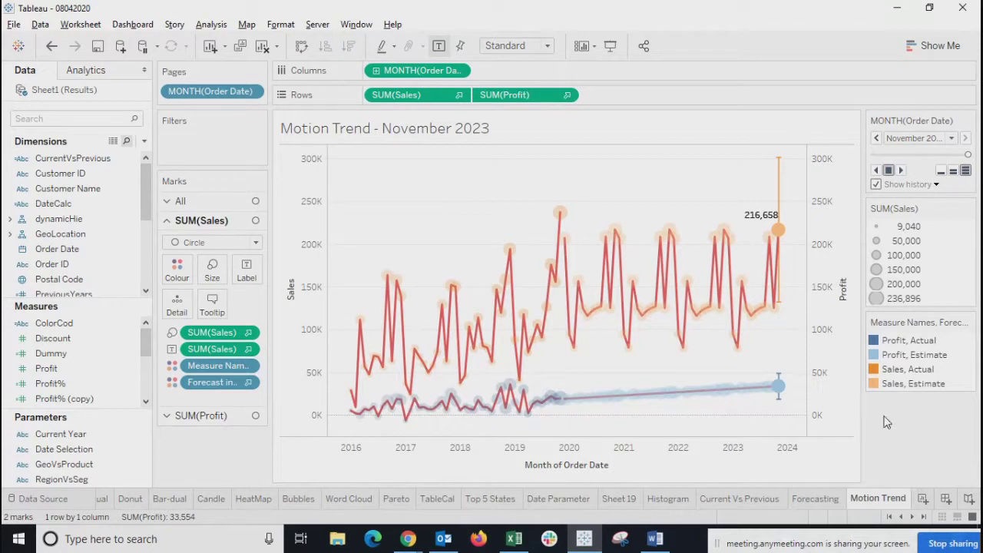
Review the Forecasting, Current Vs Previous and Histogram worksheets, and return to Motion Trend.
{"action": "left_click", "coordinate": [825, 501]}
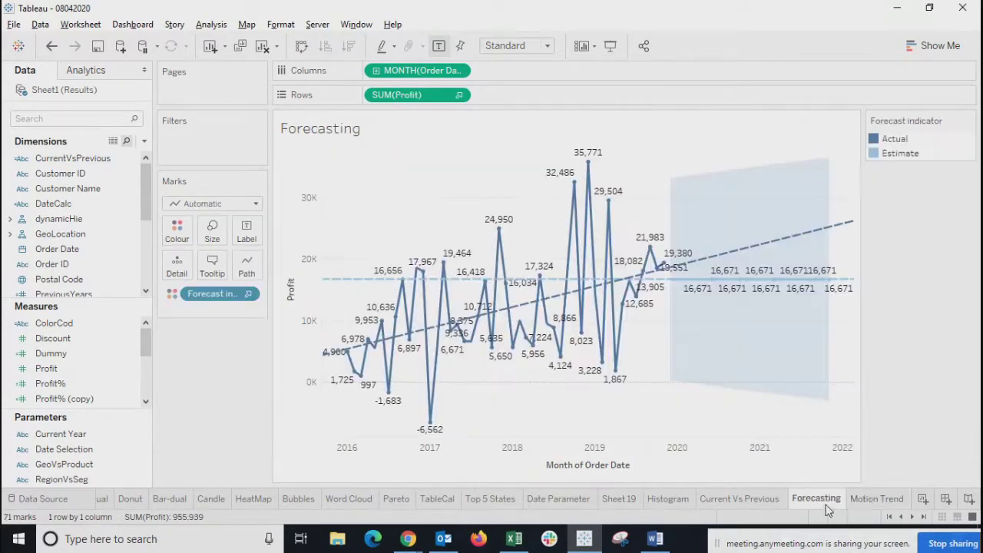
{"action": "left_click", "coordinate": [871, 500]}
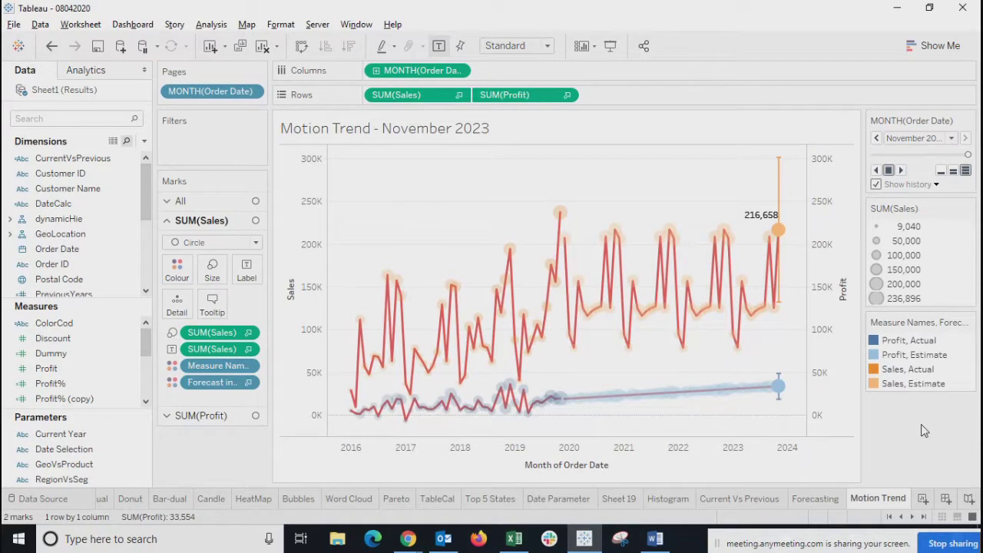
{"action": "left_click", "coordinate": [811, 501]}
{"action": "left_click", "coordinate": [761, 498]}
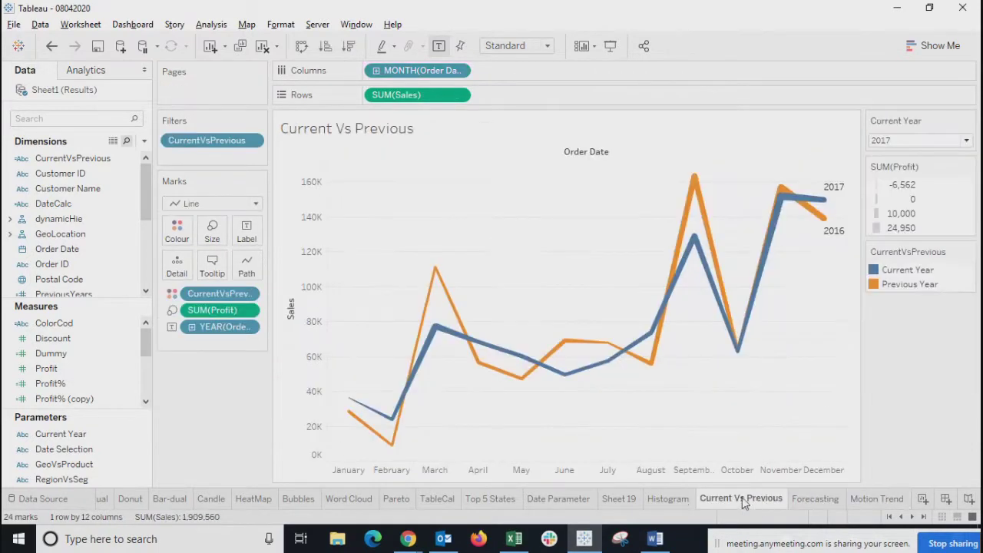
{"action": "left_click", "coordinate": [680, 500]}
{"action": "left_click", "coordinate": [744, 500]}
{"action": "left_click", "coordinate": [814, 500]}
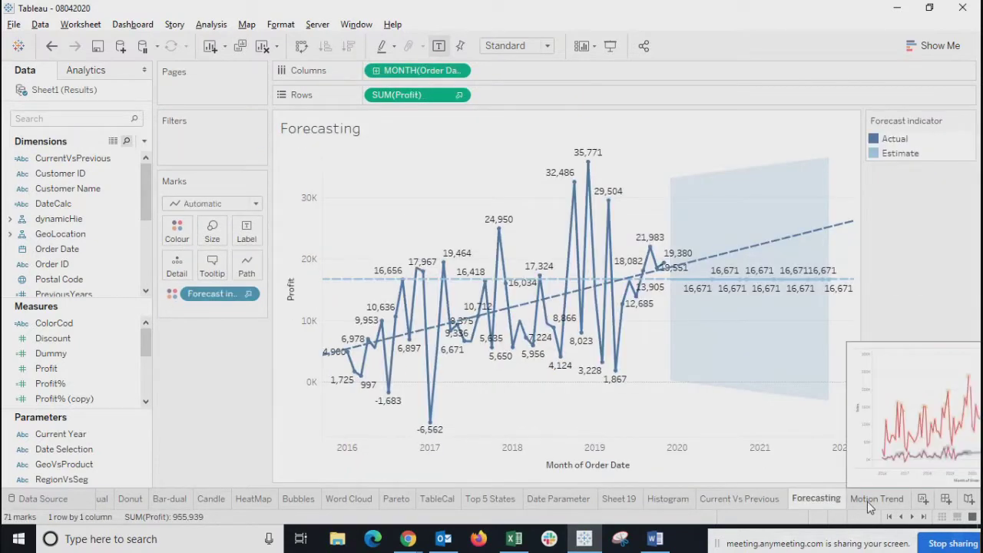
{"action": "left_click", "coordinate": [868, 501]}
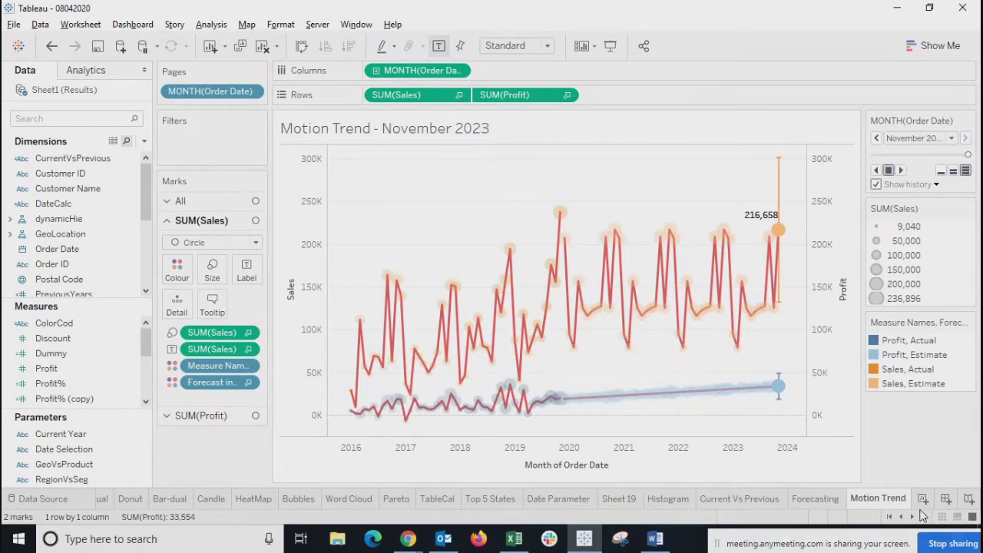
Review the worksheets backwards from Forecasting through Histogram, Date Parameter, TableCal, Pareto and Word Cloud to HeatMap, dismissing the mail notification.
{"action": "left_click", "coordinate": [834, 503]}
{"action": "left_click", "coordinate": [757, 503]}
{"action": "left_click", "coordinate": [668, 503]}
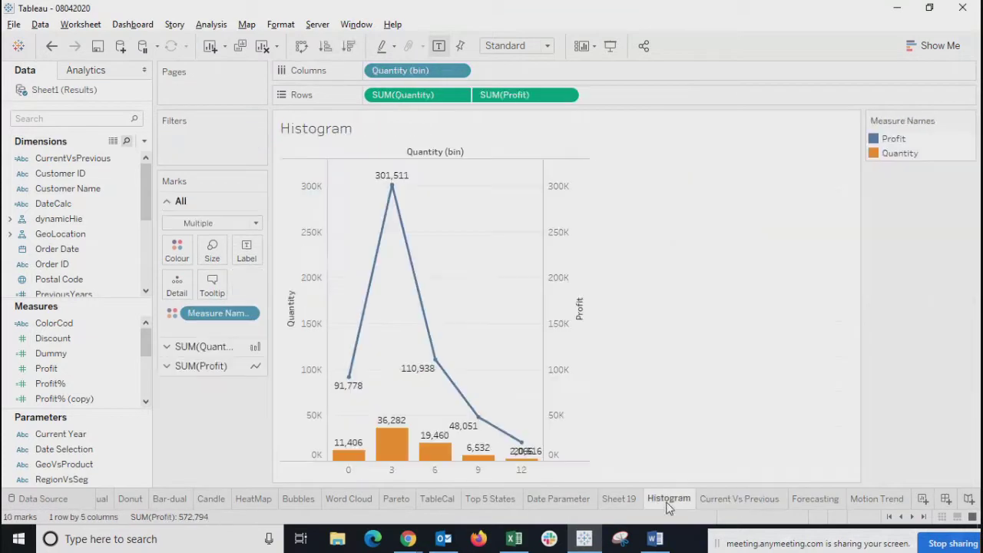
{"action": "left_click", "coordinate": [615, 503]}
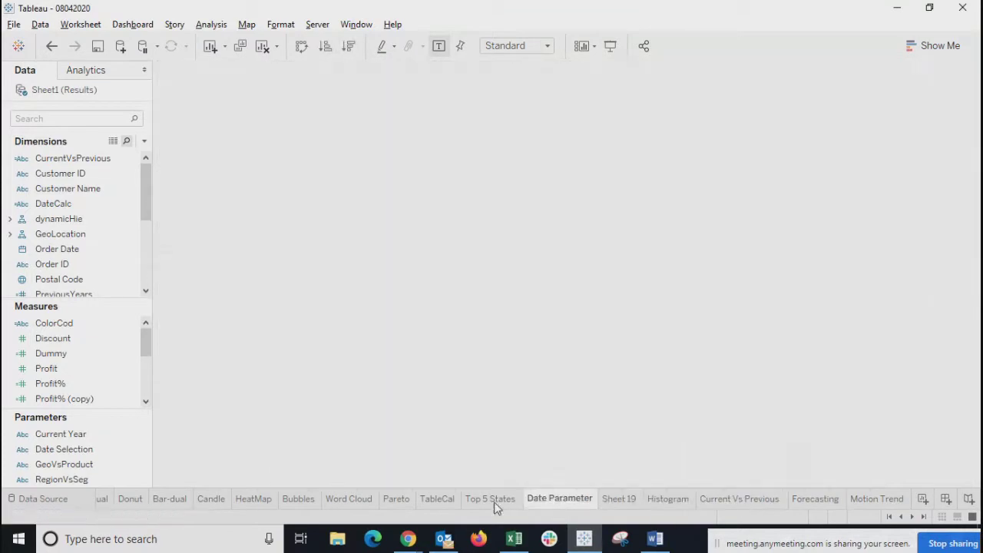
{"action": "left_click", "coordinate": [490, 503]}
{"action": "left_click", "coordinate": [422, 502]}
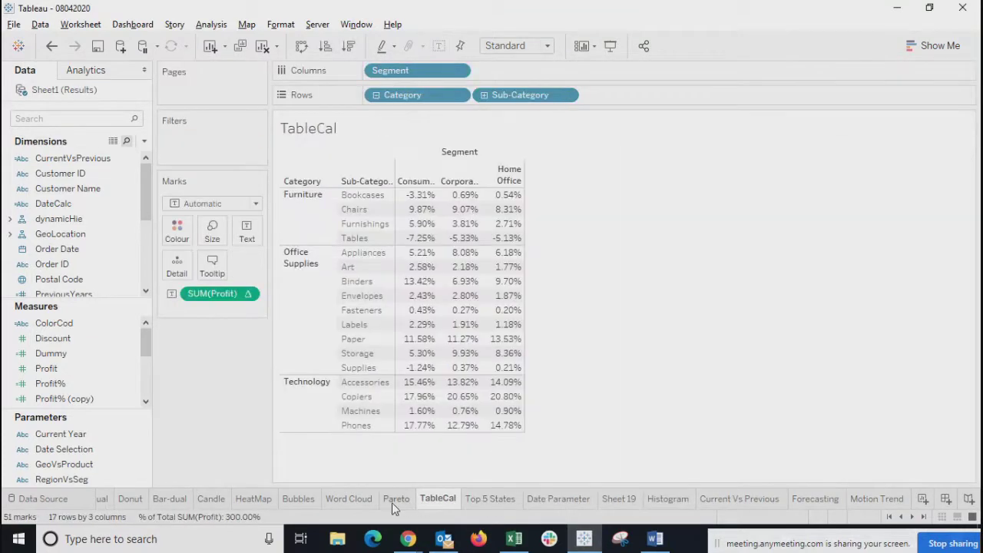
{"action": "left_click", "coordinate": [393, 500]}
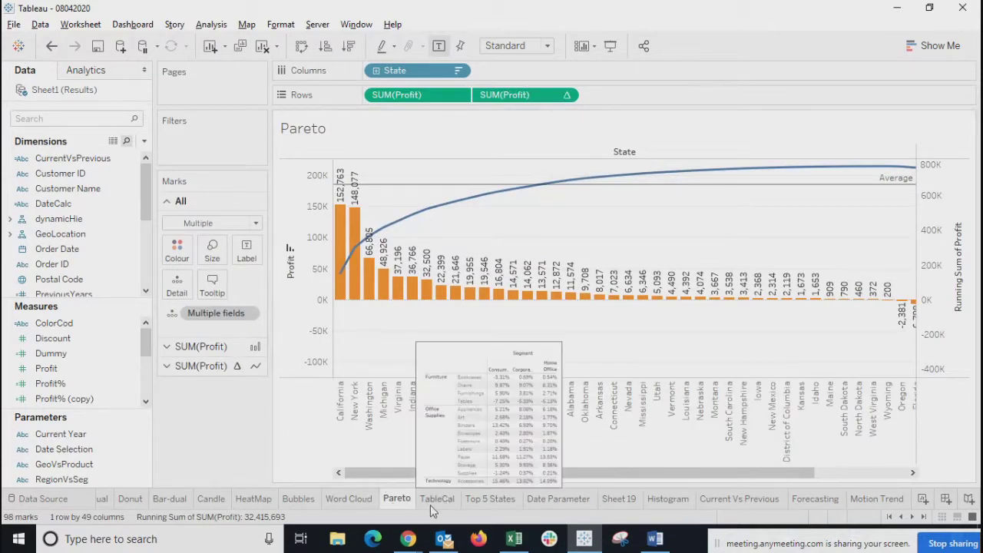
{"action": "left_click", "coordinate": [355, 499]}
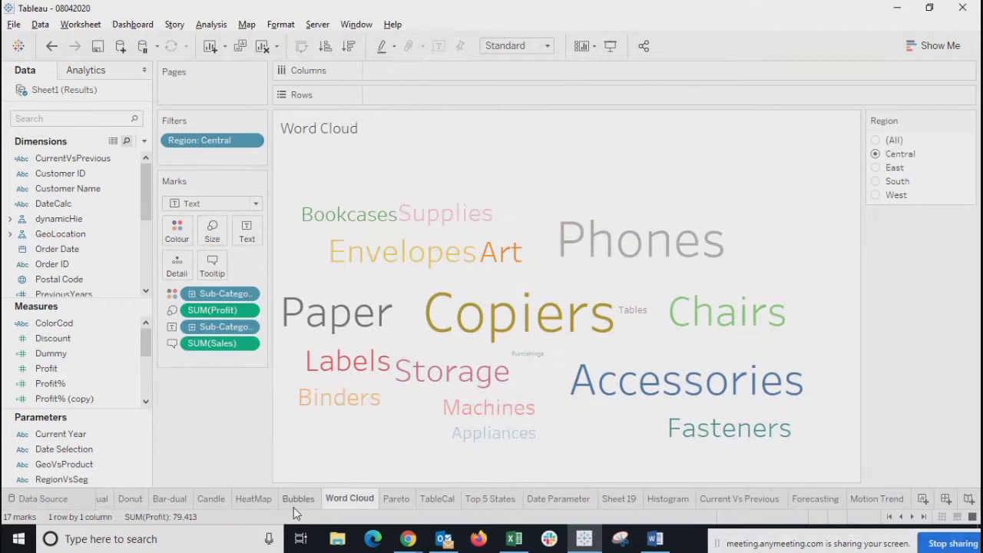
{"action": "left_click", "coordinate": [295, 503]}
{"action": "left_click", "coordinate": [249, 500]}
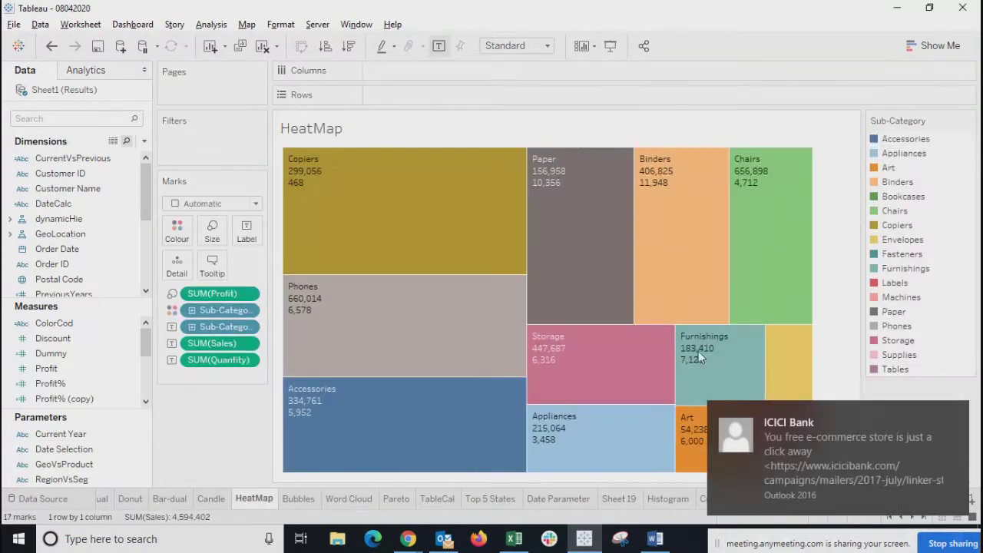
{"action": "left_click", "coordinate": [955, 415]}
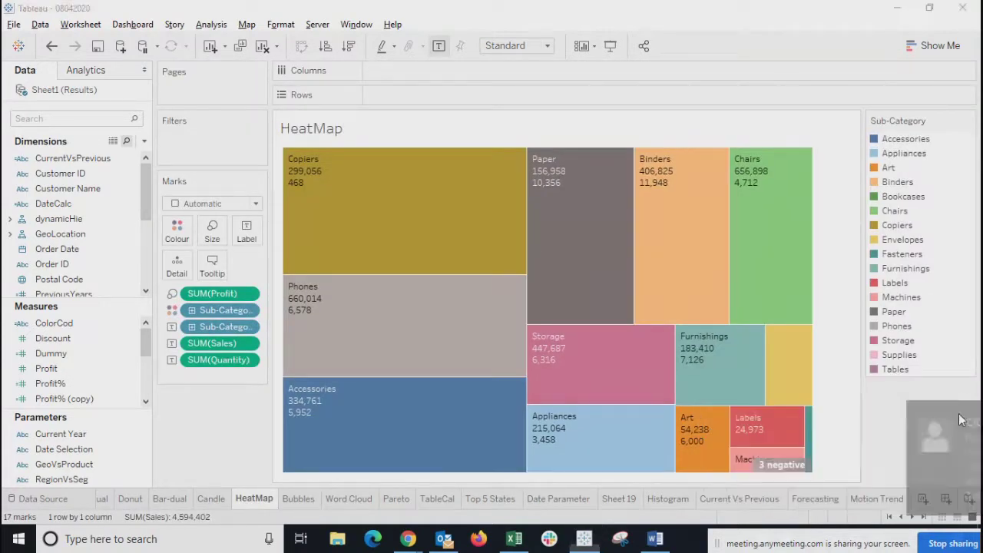
Review the earlier worksheets from Candle through Bar-dual, Donut, Dual and Profit% back to CorssTable.
{"action": "left_click", "coordinate": [219, 498]}
{"action": "left_click", "coordinate": [172, 500]}
{"action": "left_click", "coordinate": [132, 500]}
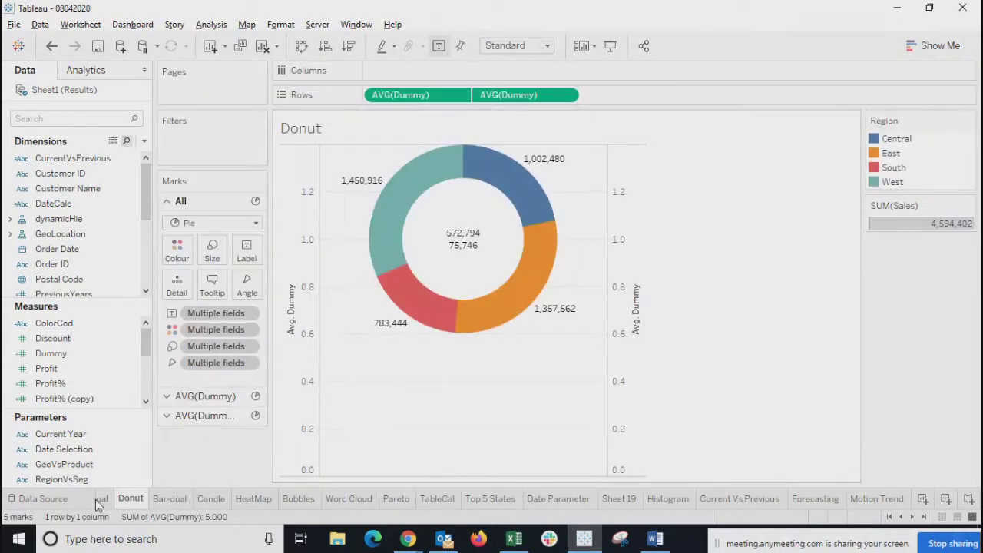
{"action": "left_click", "coordinate": [102, 500]}
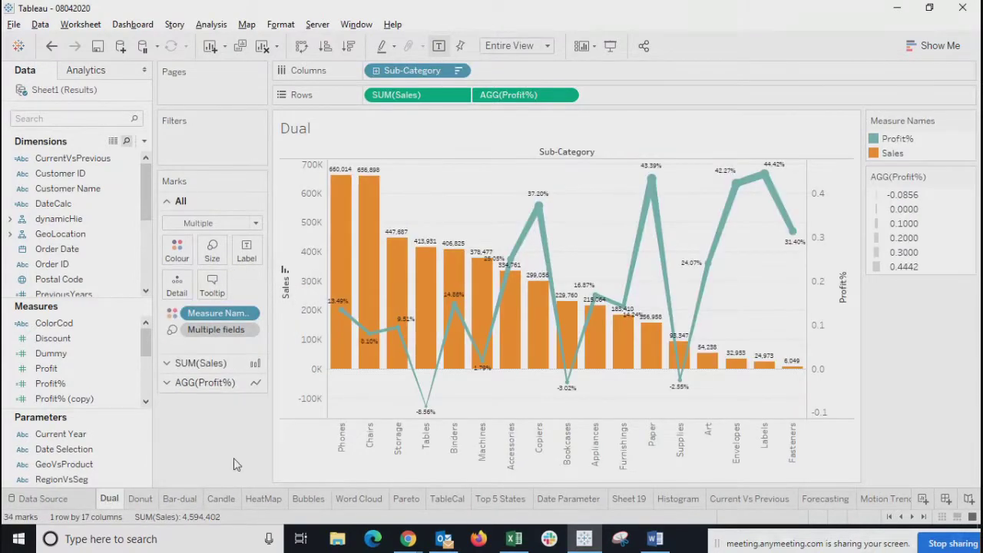
{"action": "left_click", "coordinate": [891, 517]}
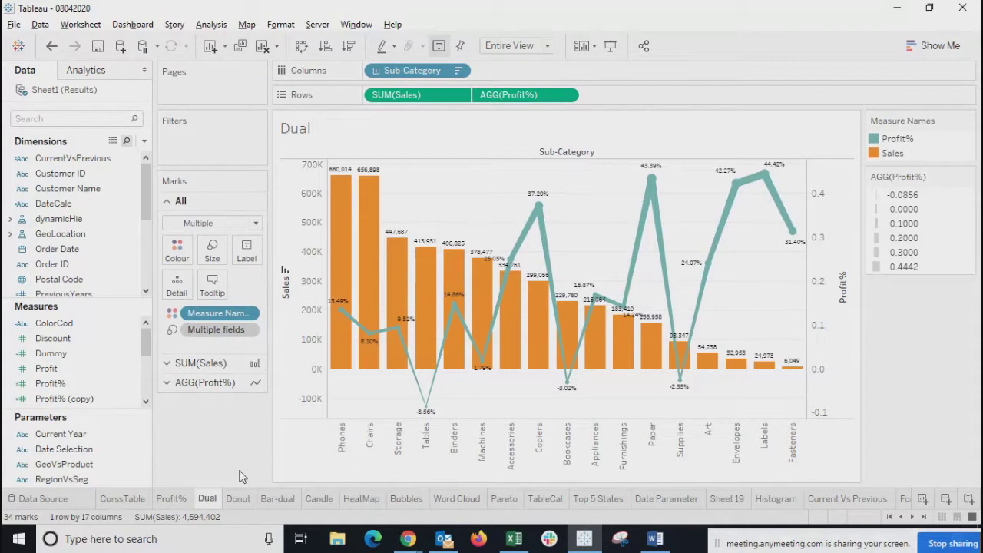
{"action": "left_click", "coordinate": [175, 498]}
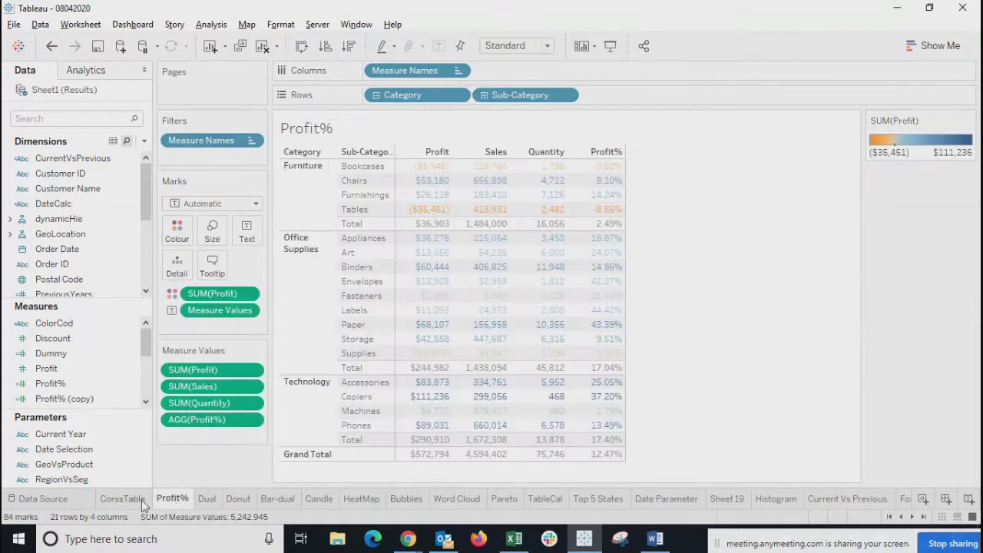
{"action": "left_click", "coordinate": [137, 500]}
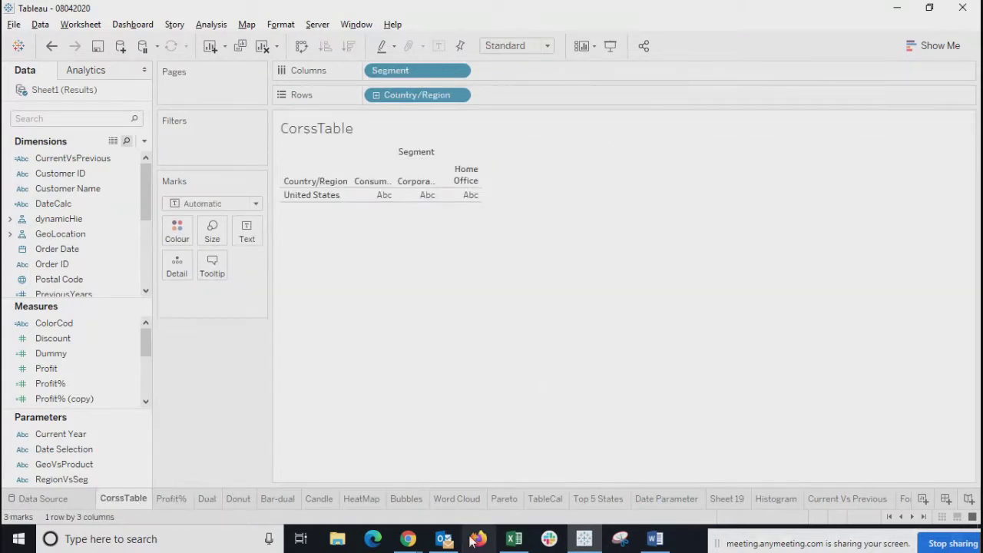
Review the worksheets from Top 5 States back through TableCal, Pareto, Word Cloud, Bubbles and HeatMap, ending on Candle.
{"action": "left_click", "coordinate": [602, 501]}
{"action": "left_click", "coordinate": [558, 500]}
{"action": "left_click", "coordinate": [508, 500]}
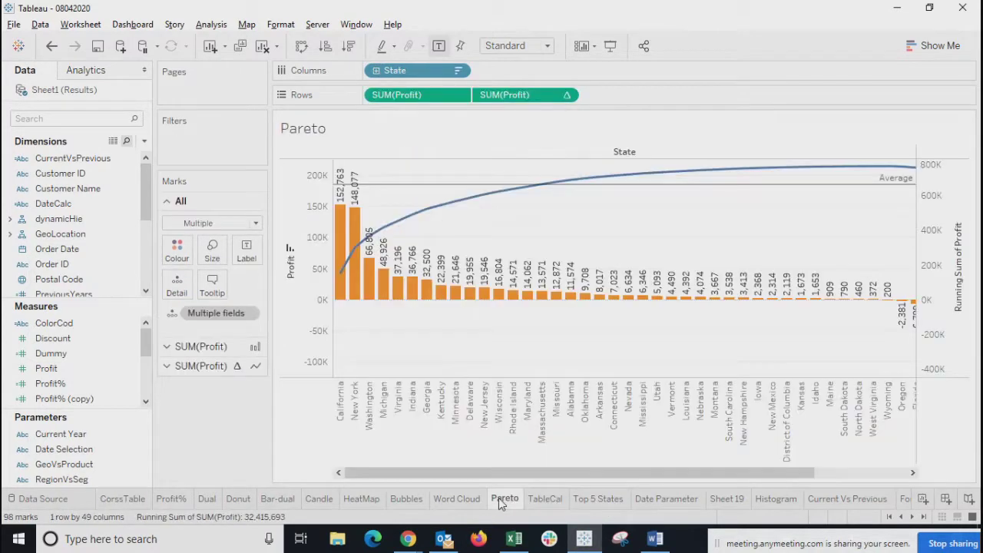
{"action": "left_click", "coordinate": [454, 500]}
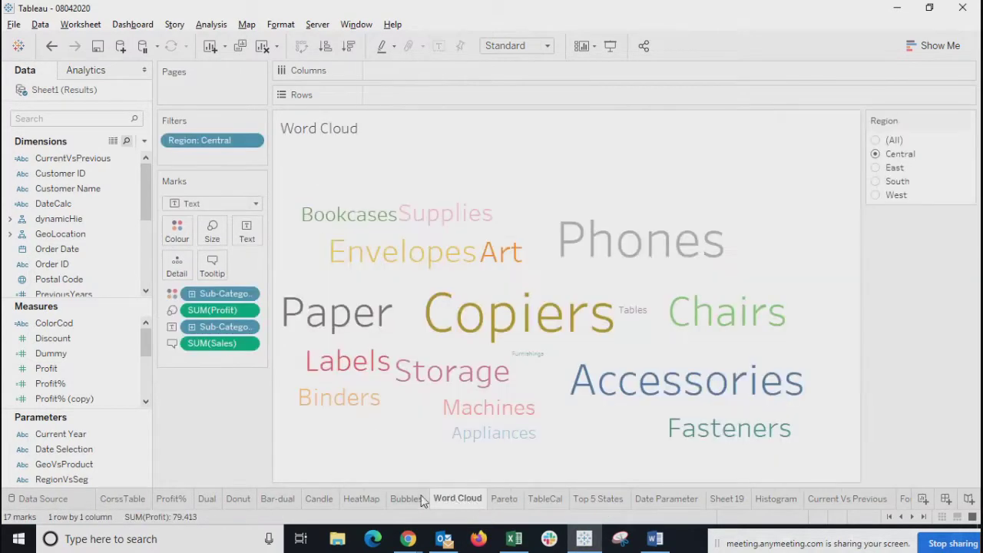
{"action": "left_click", "coordinate": [419, 500]}
{"action": "left_click", "coordinate": [343, 499]}
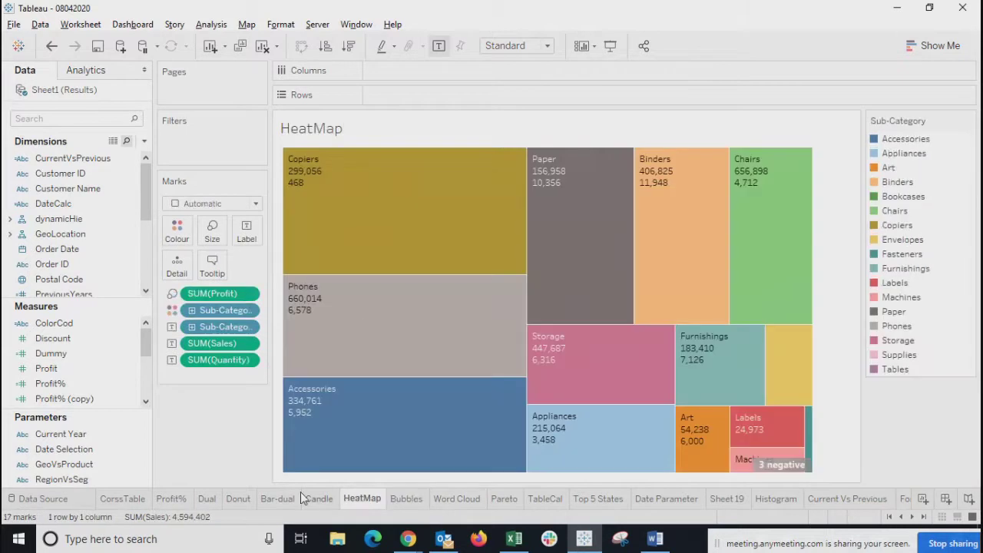
{"action": "left_click", "coordinate": [295, 497]}
{"action": "left_click", "coordinate": [322, 503]}
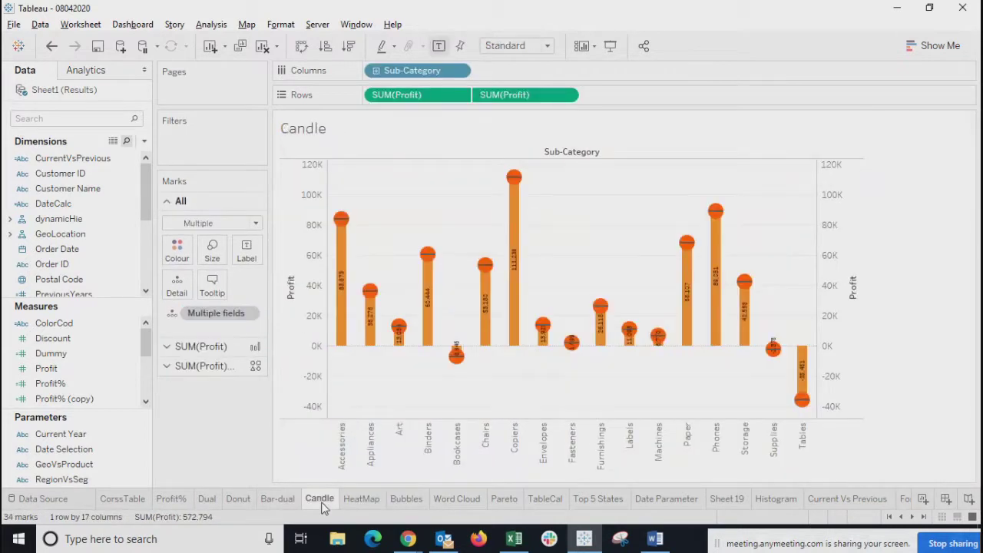
Set the Date Selection parameter to Quaterly on the Date Parameter worksheet.
{"action": "left_click", "coordinate": [607, 501]}
{"action": "left_click", "coordinate": [668, 501]}
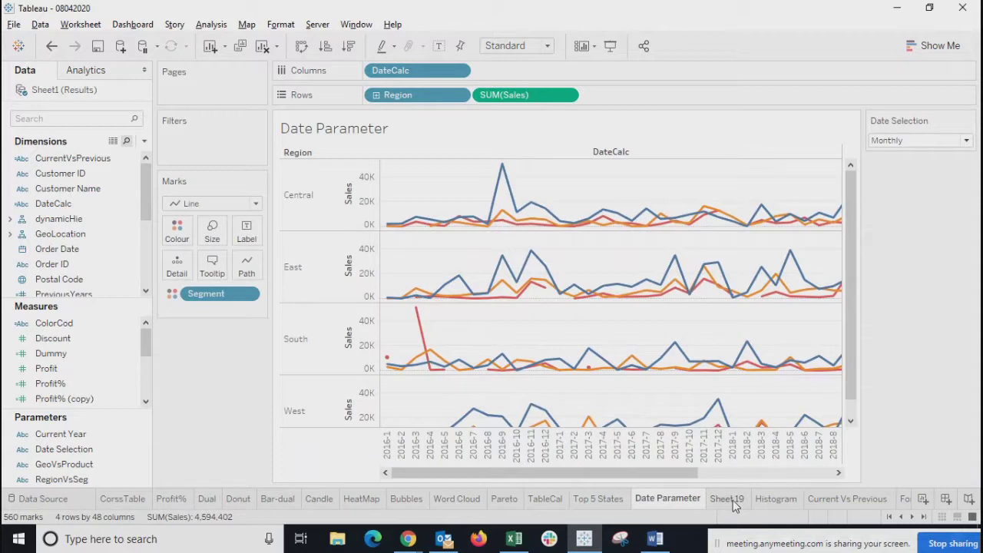
{"action": "left_click", "coordinate": [923, 148]}
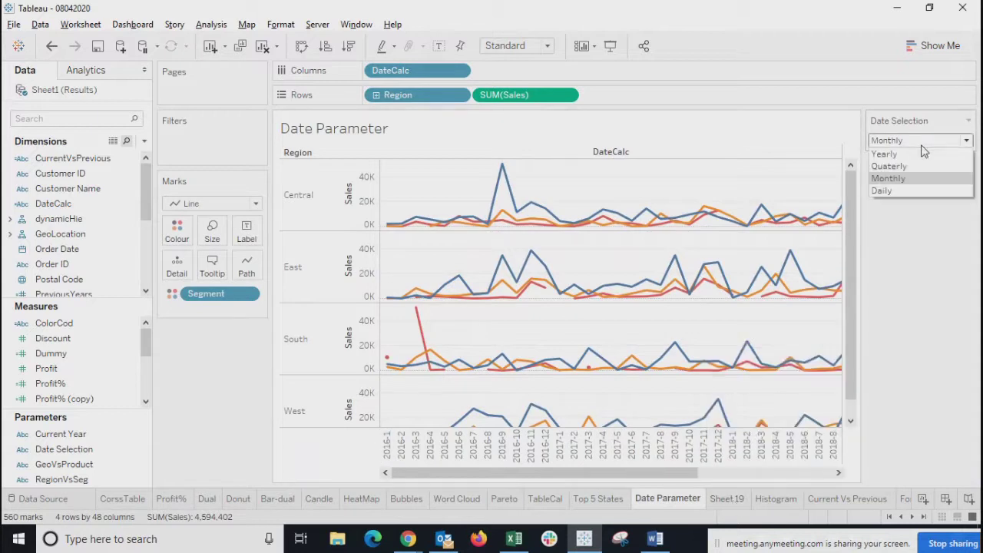
{"action": "left_click", "coordinate": [893, 167]}
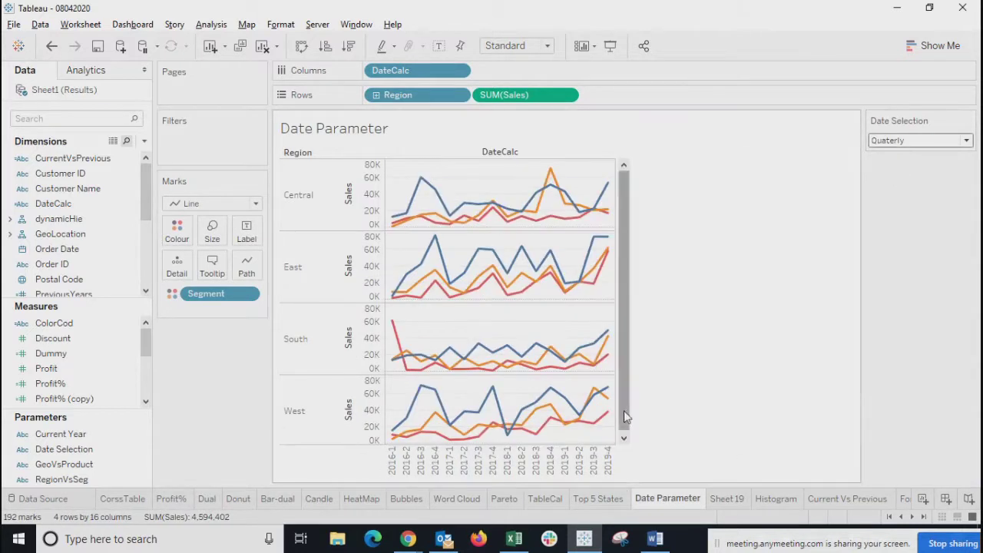
Look at the TableCal and Current Vs Previous worksheets, return to Motion Trend and select the RegionVsSeg parameter.
{"action": "left_click", "coordinate": [603, 499]}
{"action": "left_click", "coordinate": [555, 499]}
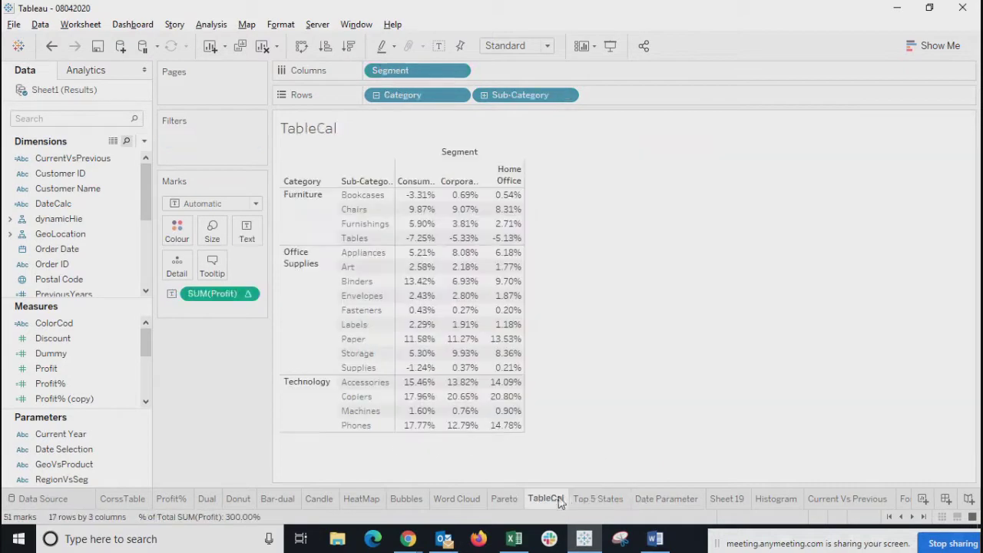
{"action": "left_click", "coordinate": [835, 499]}
{"action": "left_click", "coordinate": [924, 516]}
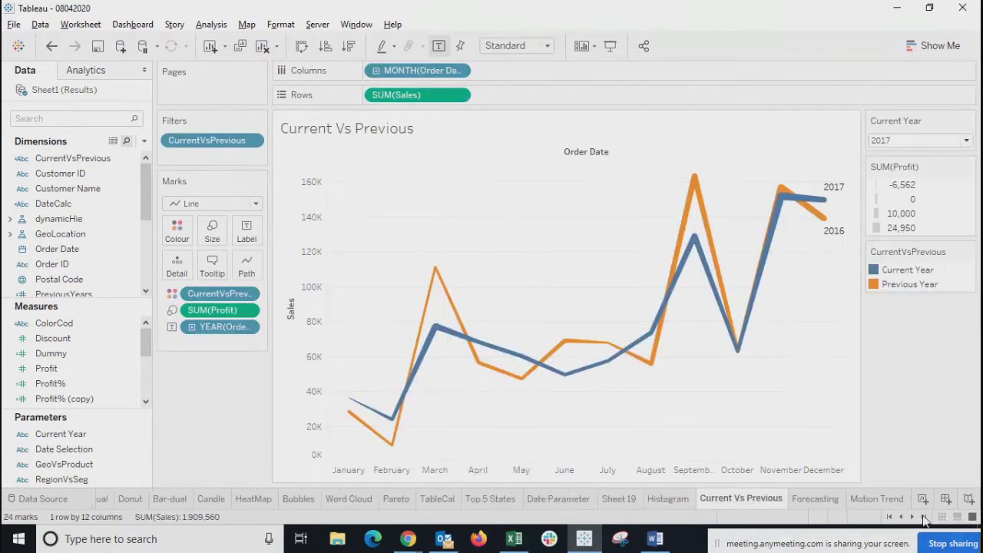
{"action": "left_click", "coordinate": [924, 517]}
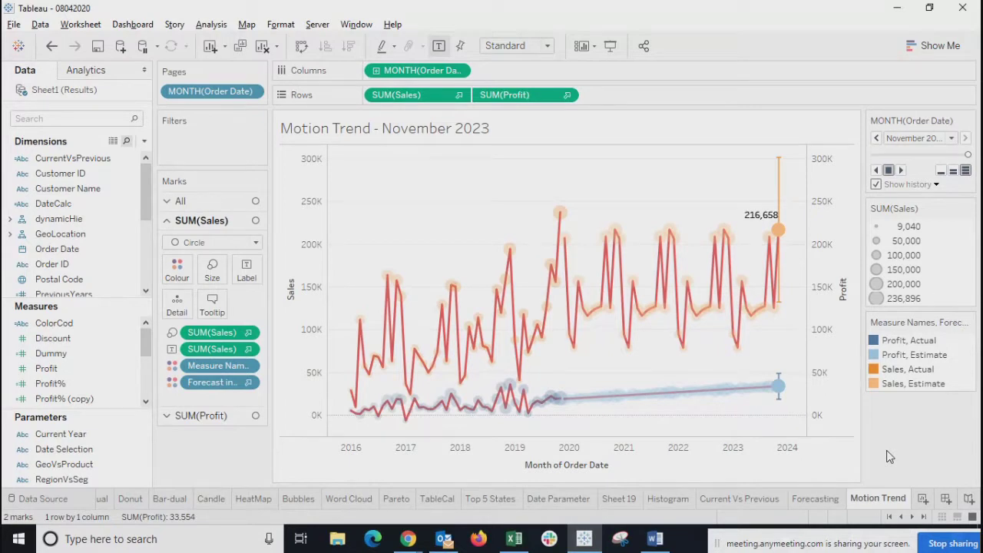
{"action": "left_click", "coordinate": [70, 482]}
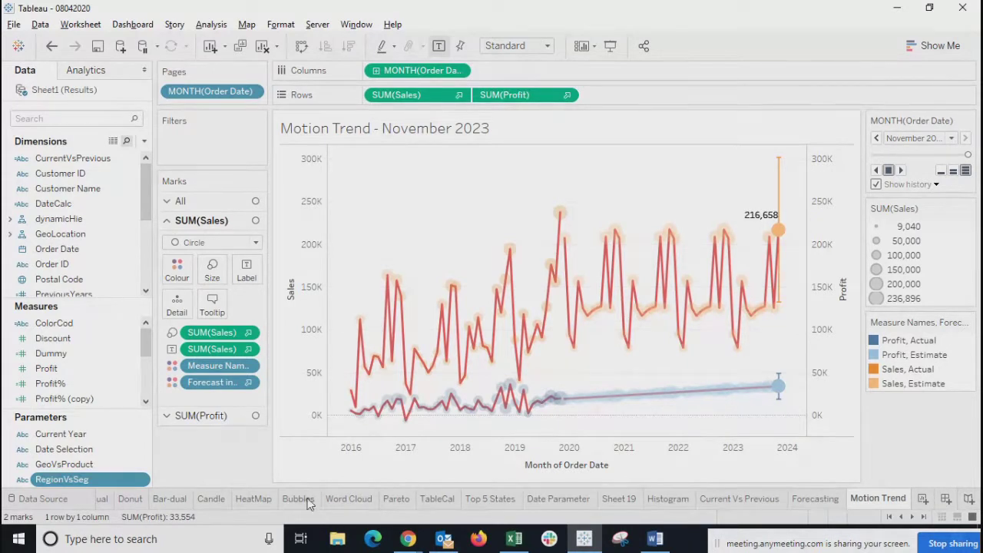
Add a new blank worksheet and show the RegionVsSeg parameter control on it.
{"action": "left_click", "coordinate": [922, 499]}
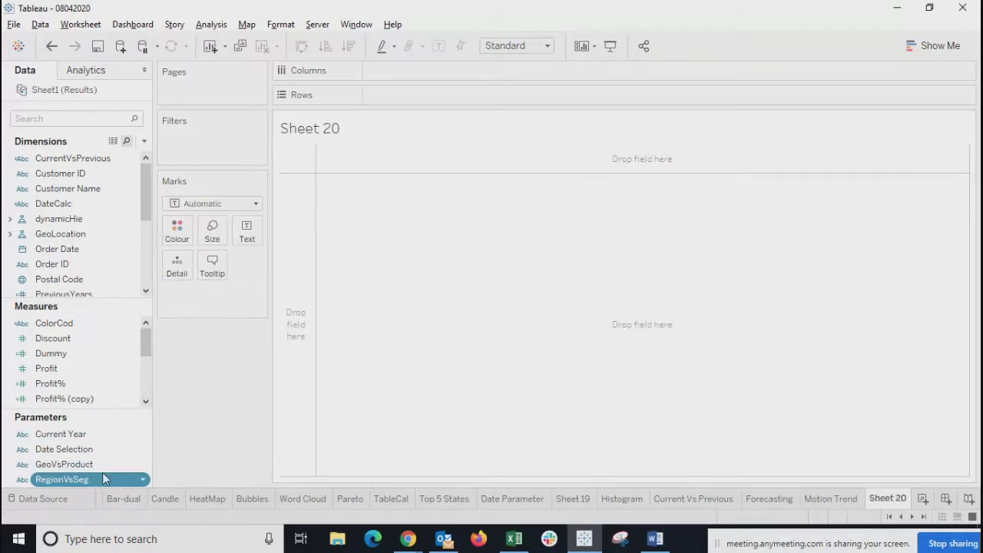
{"action": "left_click_drag", "start_coordinate": [98, 485], "coordinate": [430, 102]}
{"action": "left_click_drag", "start_coordinate": [72, 479], "coordinate": [922, 217]}
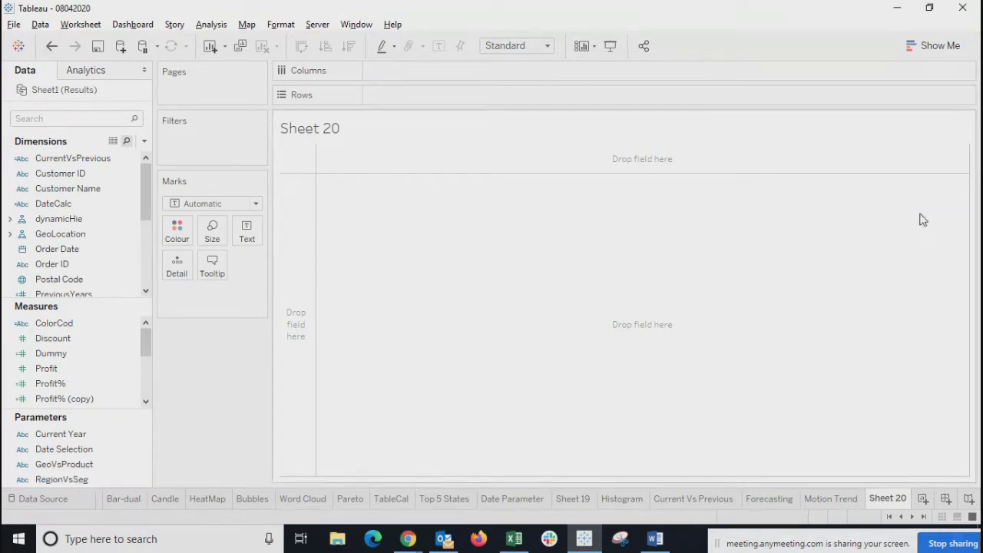
{"action": "right_click", "coordinate": [42, 480]}
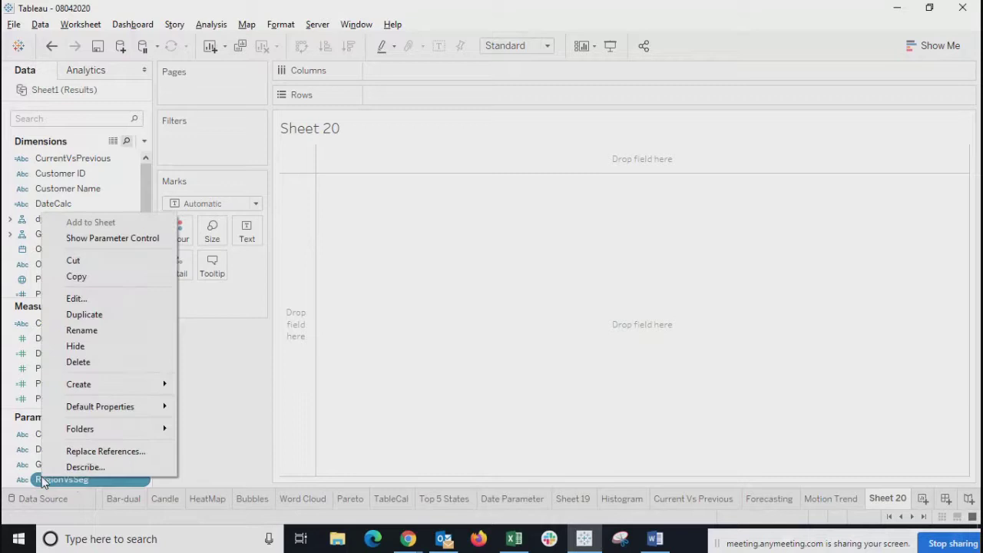
{"action": "left_click", "coordinate": [139, 239]}
Try both options of the RegionVsSeg parameter control, Segment and Region, on the blank worksheet.
{"action": "left_click", "coordinate": [922, 141]}
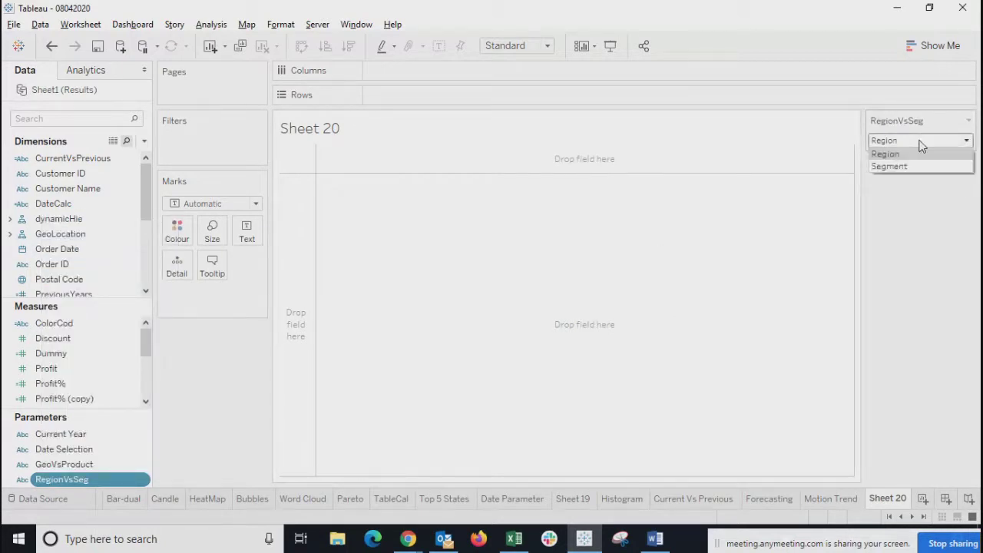
{"action": "left_click", "coordinate": [902, 164]}
{"action": "left_click", "coordinate": [898, 142]}
{"action": "left_click", "coordinate": [897, 164]}
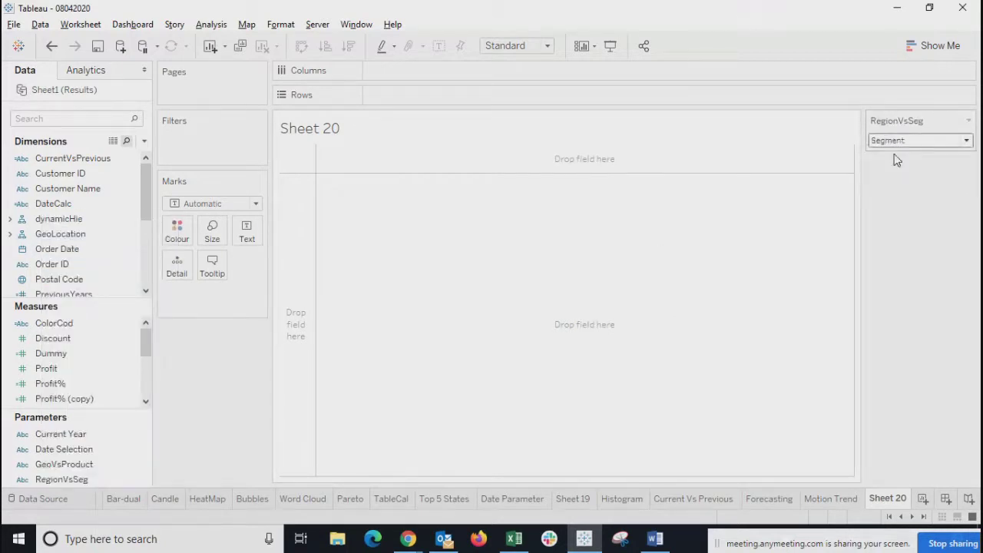
Place the RegionvsSegment field on columns and switch the RegionVsSeg parameter to Segment and back to Region.
{"action": "left_click_drag", "start_coordinate": [147, 193], "coordinate": [148, 232]}
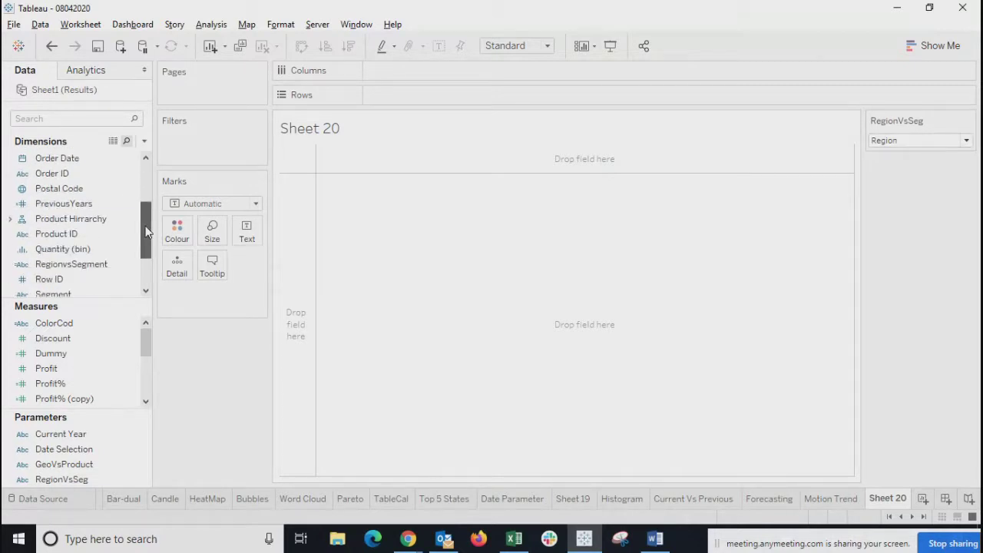
{"action": "left_click_drag", "start_coordinate": [47, 266], "coordinate": [402, 77]}
{"action": "left_click", "coordinate": [926, 141]}
{"action": "left_click", "coordinate": [900, 164]}
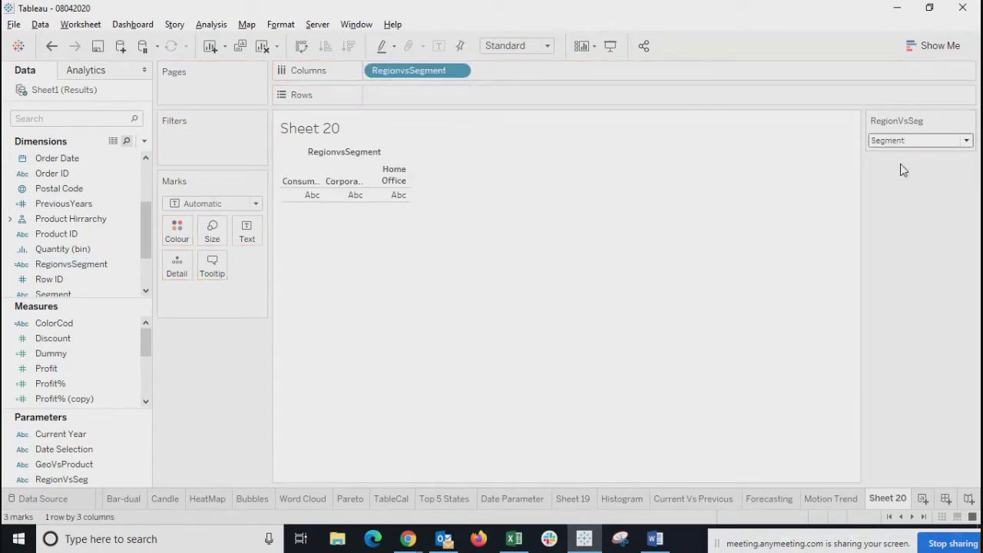
{"action": "left_click", "coordinate": [910, 149]}
{"action": "left_click", "coordinate": [892, 154]}
Move RegionvsSegment from columns to rows, and replace it there with the Product Hirrarchy.
{"action": "left_click_drag", "start_coordinate": [434, 71], "coordinate": [432, 94]}
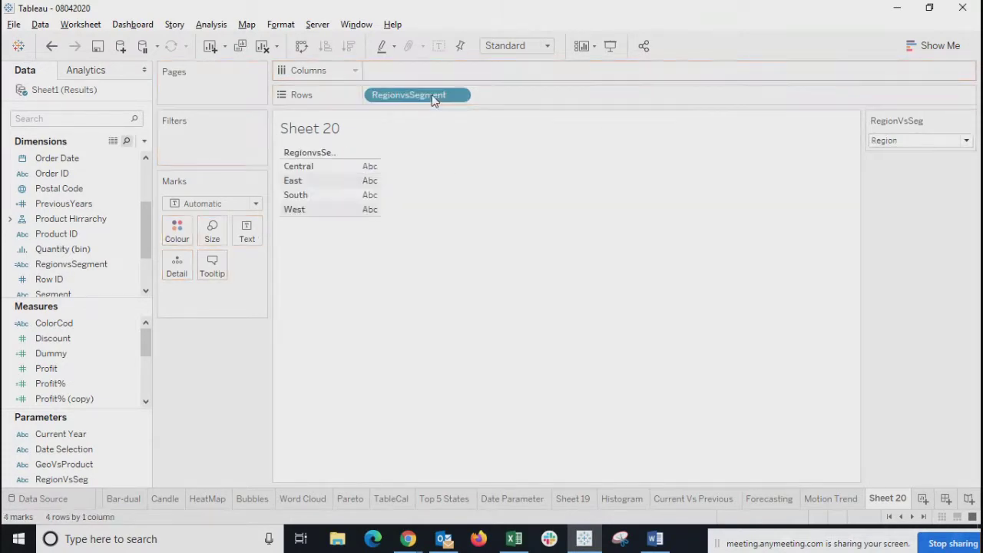
{"action": "left_click", "coordinate": [457, 94]}
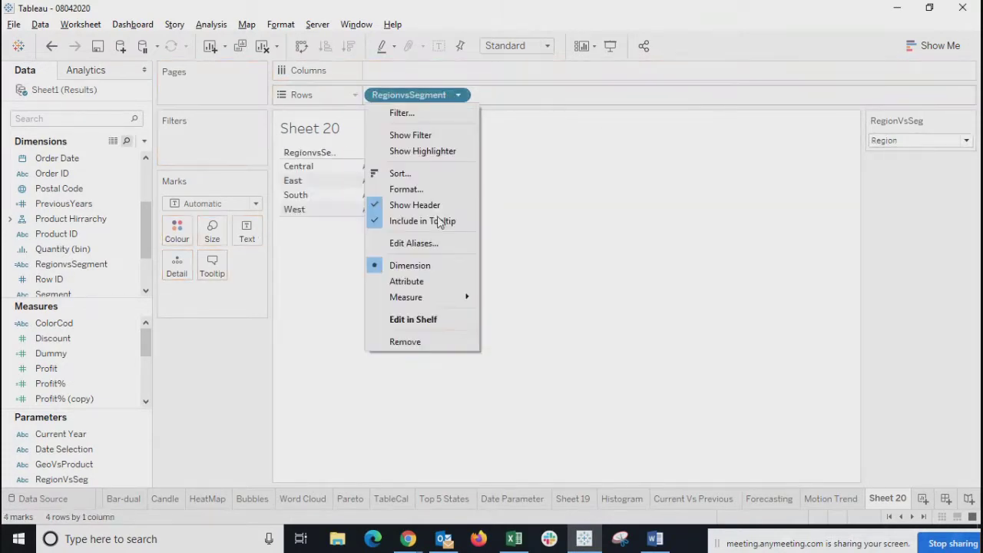
{"action": "left_click", "coordinate": [414, 341]}
{"action": "left_click_drag", "start_coordinate": [69, 219], "coordinate": [390, 103]}
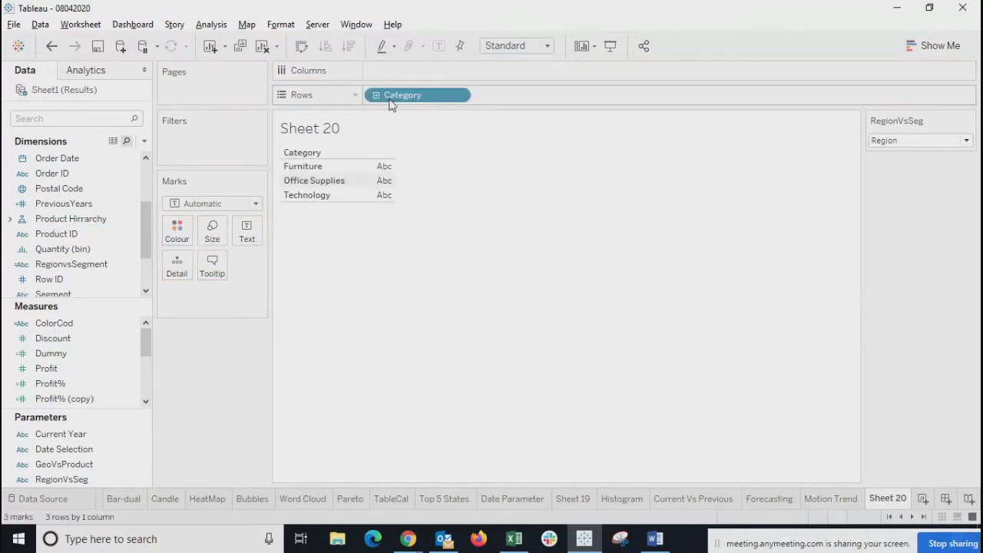
Test the Category rows with the Segment and Region options, and hide the RegionVsSeg parameter control.
{"action": "left_click", "coordinate": [927, 141]}
{"action": "left_click", "coordinate": [895, 172]}
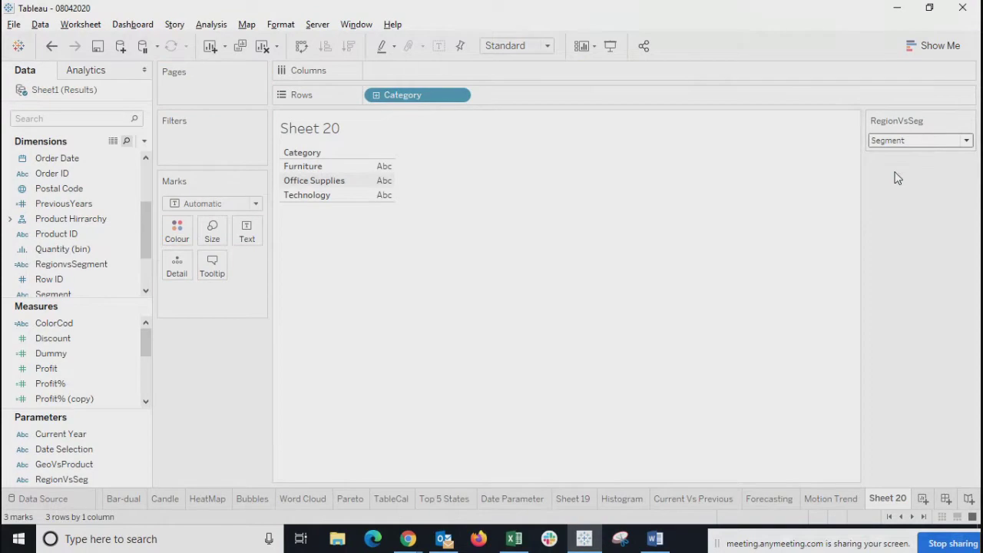
{"action": "left_click", "coordinate": [896, 145]}
{"action": "left_click", "coordinate": [891, 154]}
{"action": "left_click", "coordinate": [891, 146]}
{"action": "left_click", "coordinate": [888, 163]}
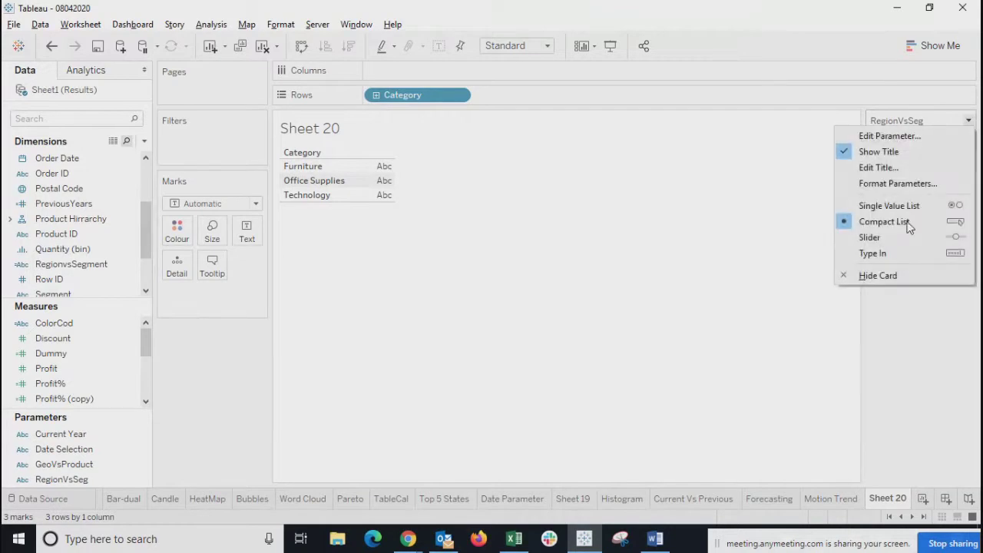
{"action": "left_click", "coordinate": [968, 120]}
{"action": "left_click", "coordinate": [874, 277]}
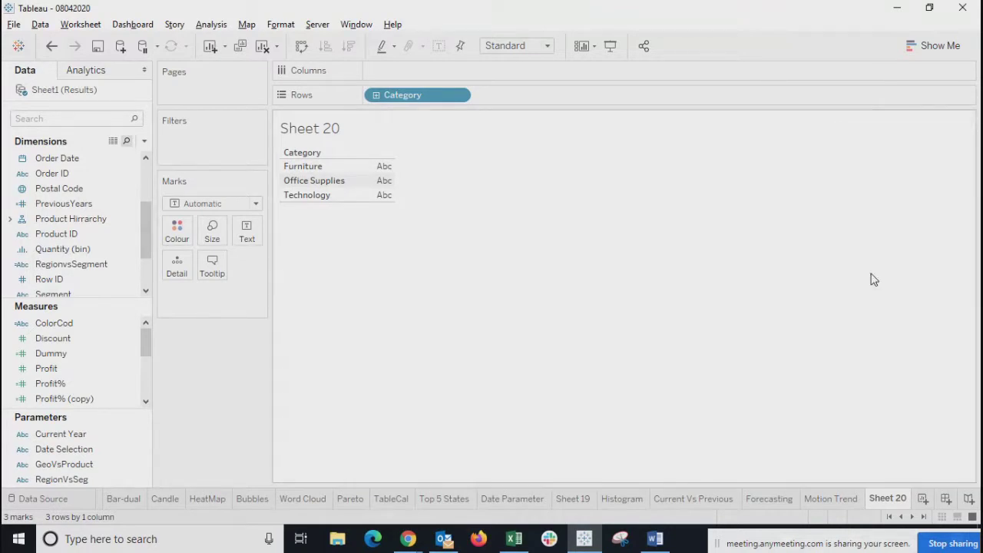
Show the GeoVsProduct parameter control on the new worksheet.
{"action": "mouse_move", "coordinate": [75, 465]}
{"action": "left_mouse_down"}
{"action": "mouse_move", "coordinate": [670, 213]}
{"action": "mouse_move", "coordinate": [114, 432]}
{"action": "mouse_move", "coordinate": [85, 474]}
{"action": "left_mouse_up"}
{"action": "right_click", "coordinate": [83, 469]}
{"action": "left_click", "coordinate": [176, 234]}
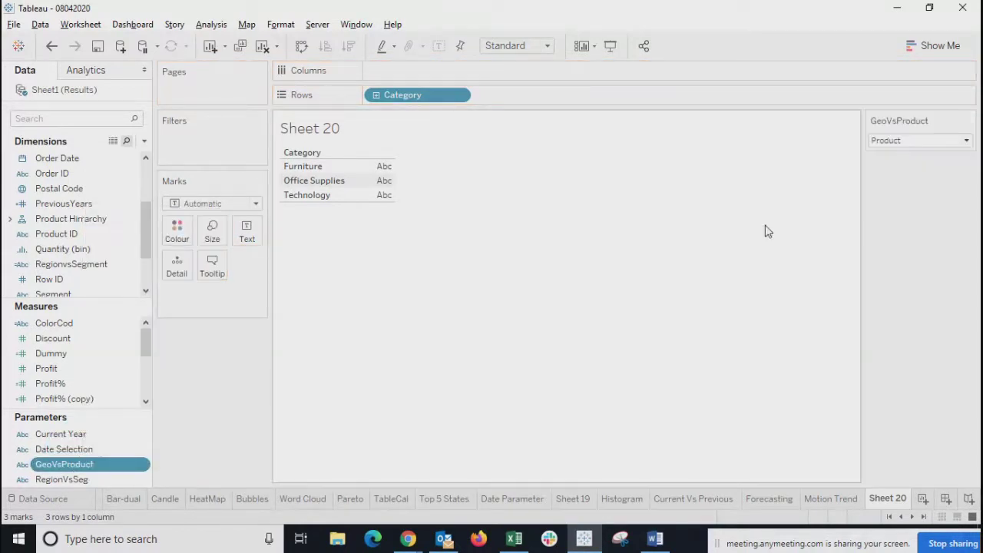
Switch the GeoVsProduct parameter between GeoLocation and Product with Category on rows, ending on GeoLocation.
{"action": "left_click", "coordinate": [956, 141]}
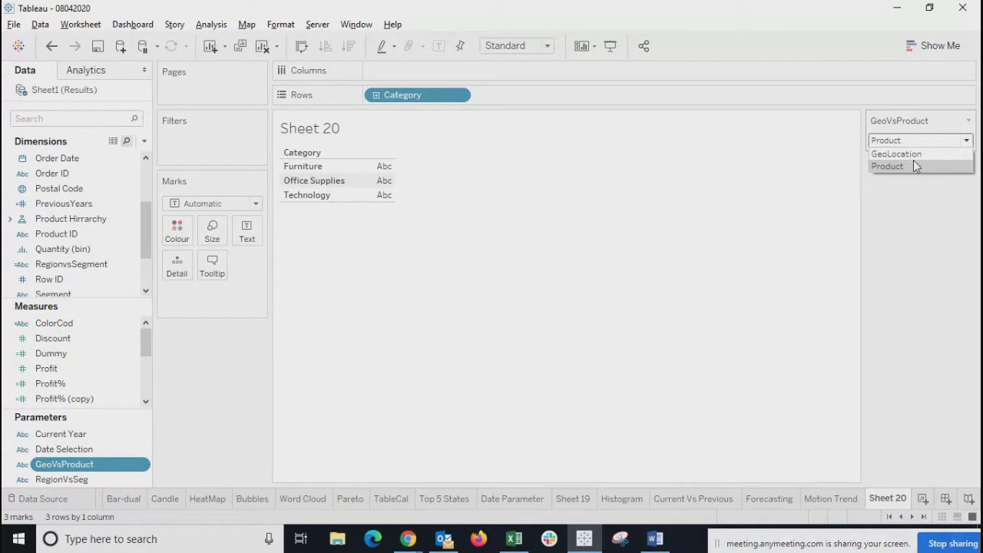
{"action": "left_click", "coordinate": [914, 156]}
{"action": "left_click", "coordinate": [919, 140]}
{"action": "left_click", "coordinate": [896, 166]}
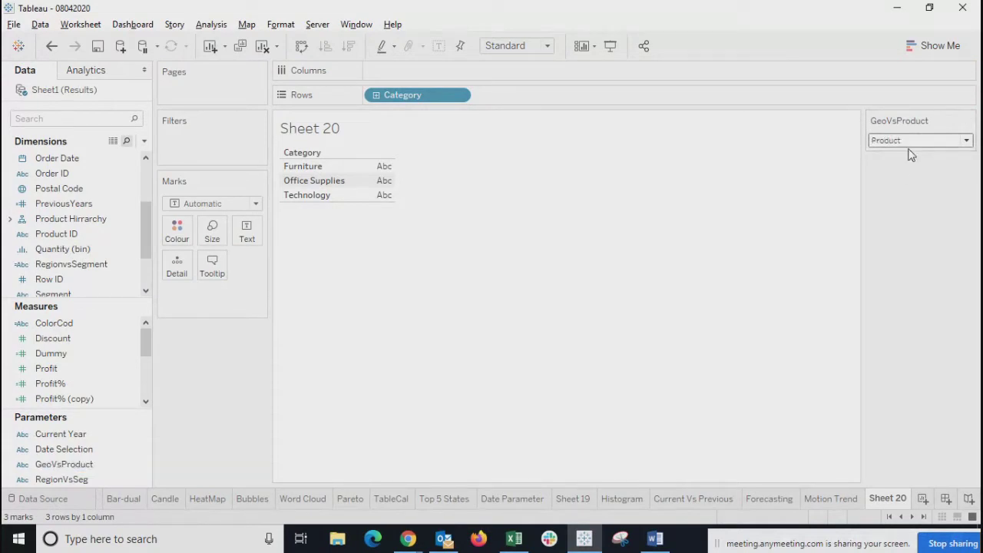
{"action": "left_click", "coordinate": [917, 142]}
{"action": "left_click", "coordinate": [896, 156]}
Remove Category from rows and place the dynamicHie hierarchy there instead.
{"action": "left_click", "coordinate": [459, 95]}
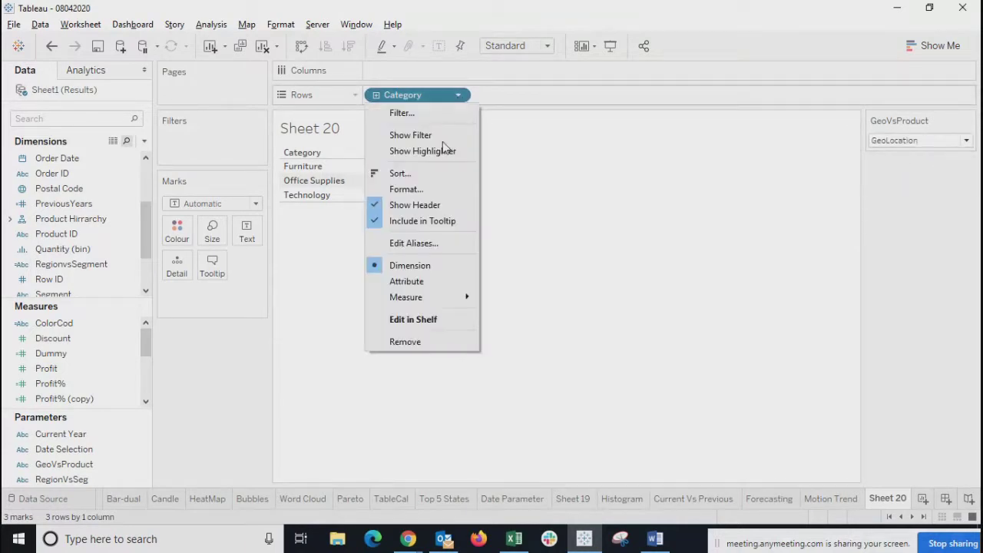
{"action": "left_click", "coordinate": [417, 342]}
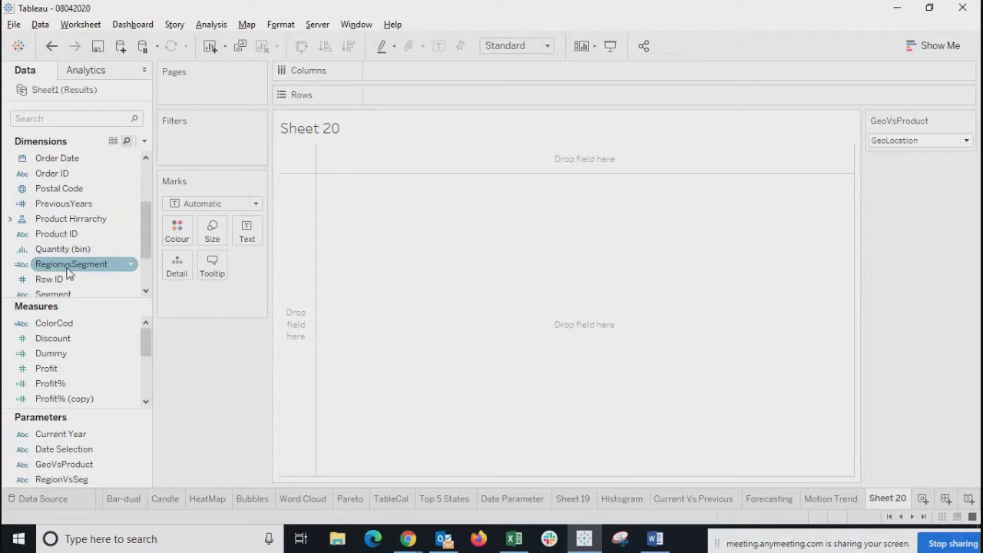
{"action": "right_click", "coordinate": [146, 260]}
{"action": "left_click", "coordinate": [169, 267]}
{"action": "left_click_drag", "start_coordinate": [143, 265], "coordinate": [142, 210]}
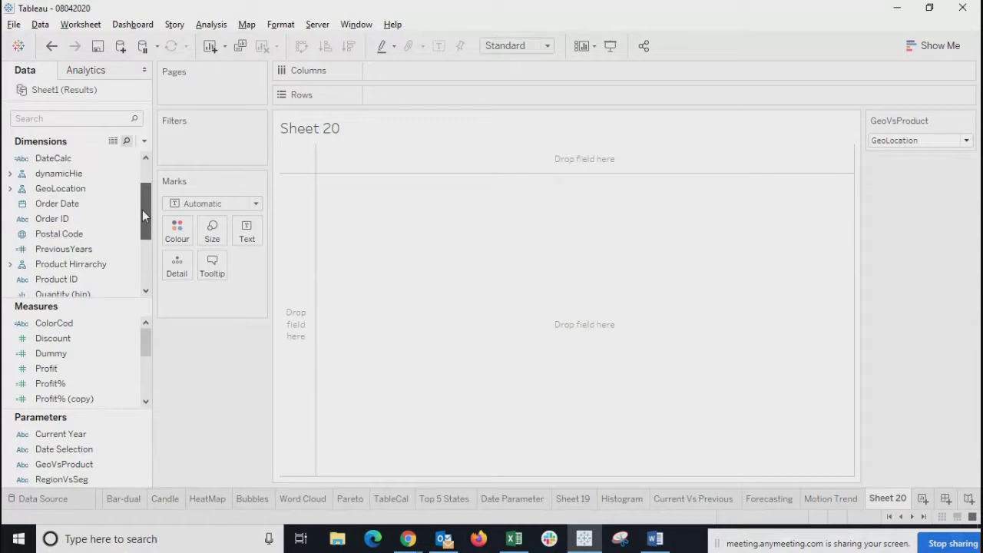
{"action": "left_click", "coordinate": [69, 188]}
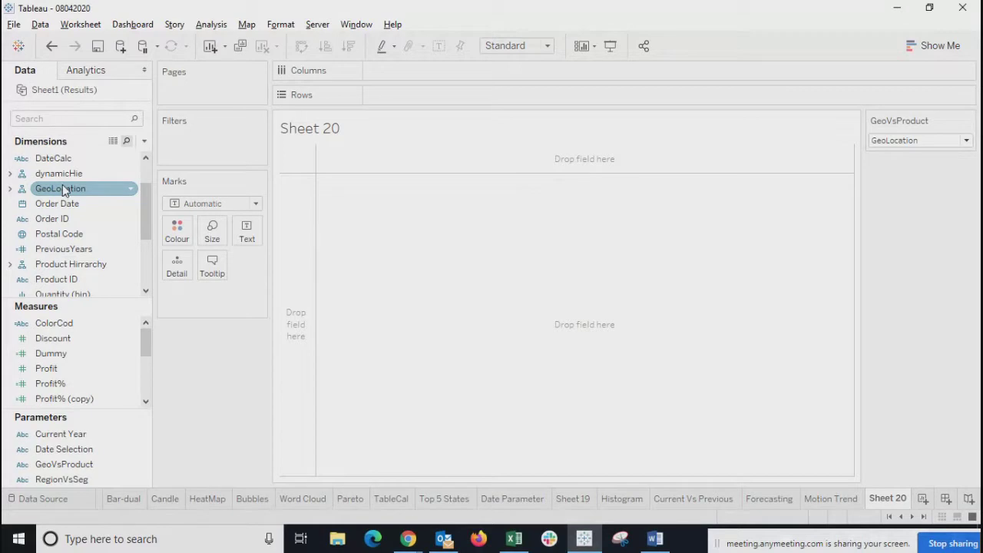
{"action": "left_click_drag", "start_coordinate": [60, 174], "coordinate": [404, 98]}
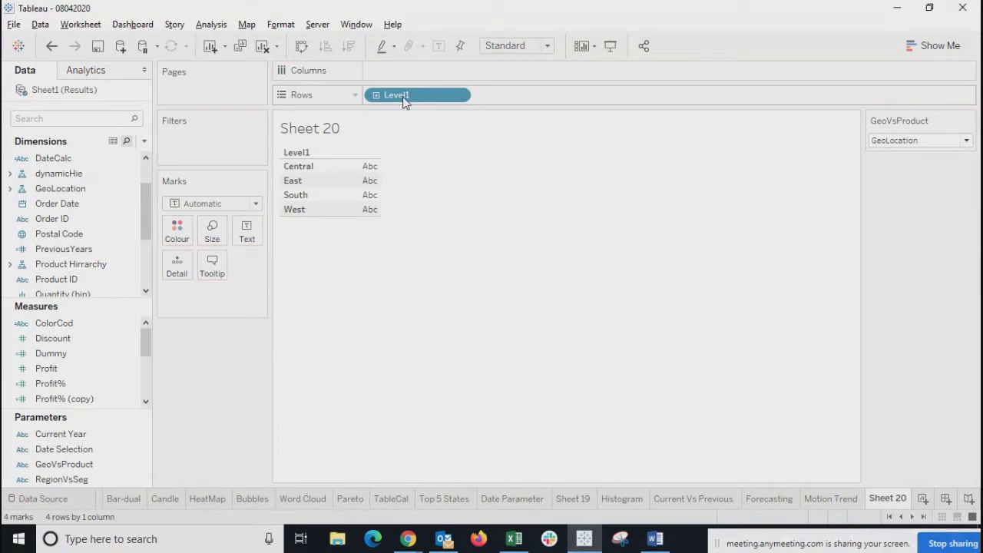
Test the dynamicHie rows by switching the GeoVsProduct parameter to Product and back to GeoLocation.
{"action": "left_click", "coordinate": [915, 141]}
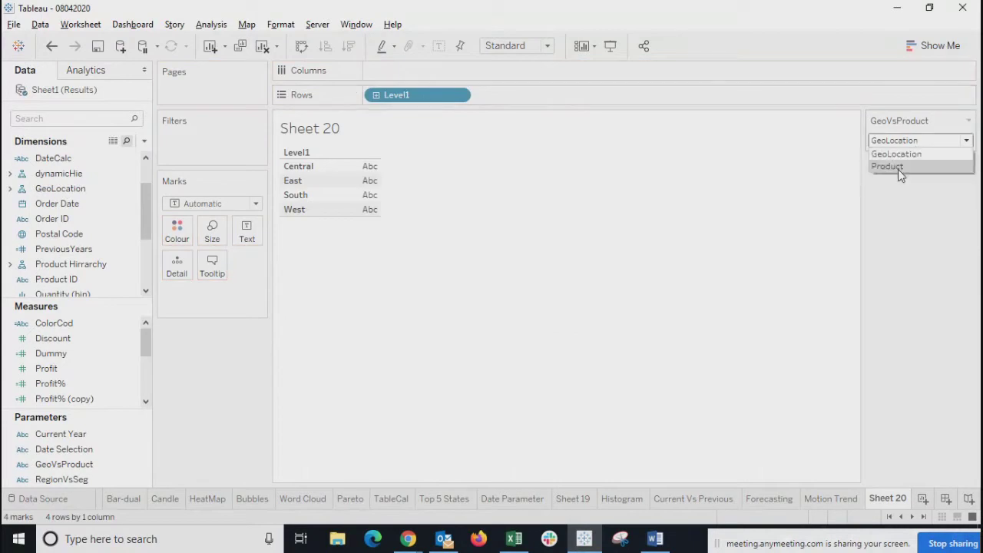
{"action": "left_click", "coordinate": [891, 167]}
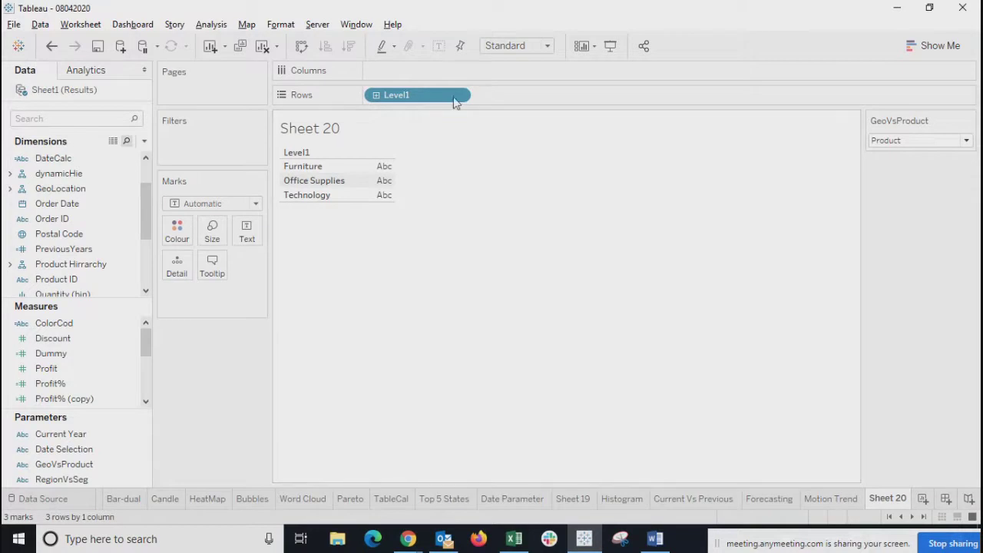
{"action": "left_click", "coordinate": [926, 141]}
{"action": "left_click", "coordinate": [903, 156]}
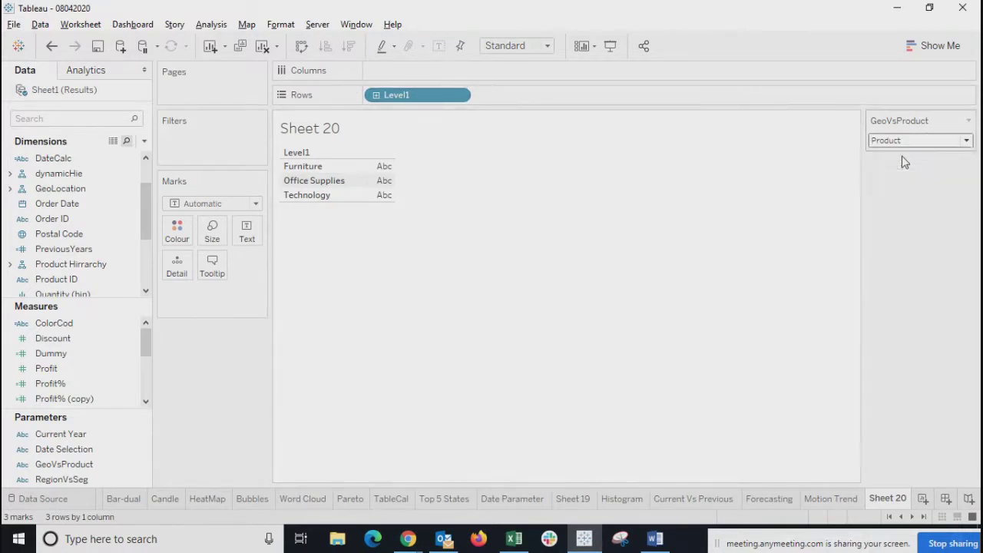
{"action": "left_click", "coordinate": [904, 144]}
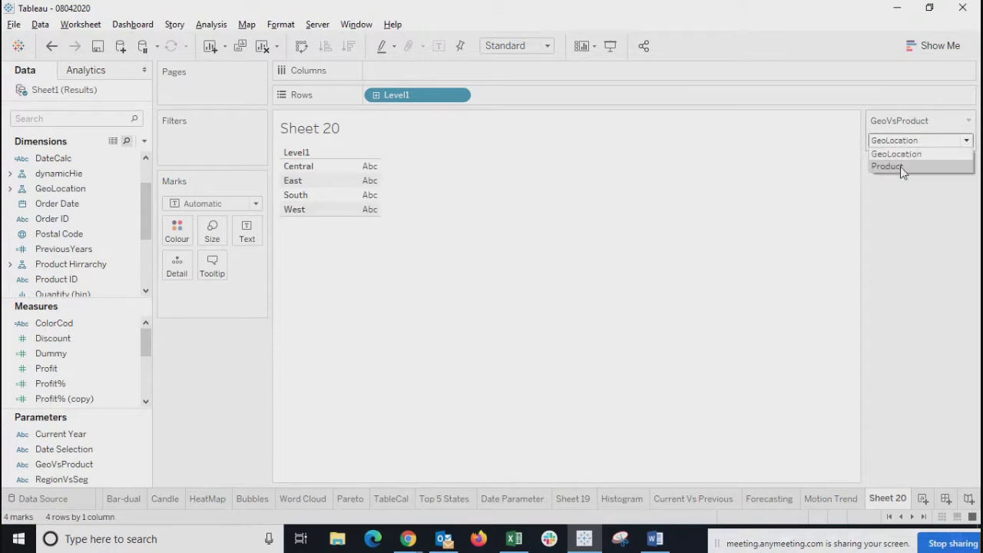
Switch the GeoVsProduct parameter to Product, back to GeoLocation, and finally to Product to test the Level1 rows.
{"action": "left_click", "coordinate": [903, 167]}
{"action": "left_click", "coordinate": [901, 144]}
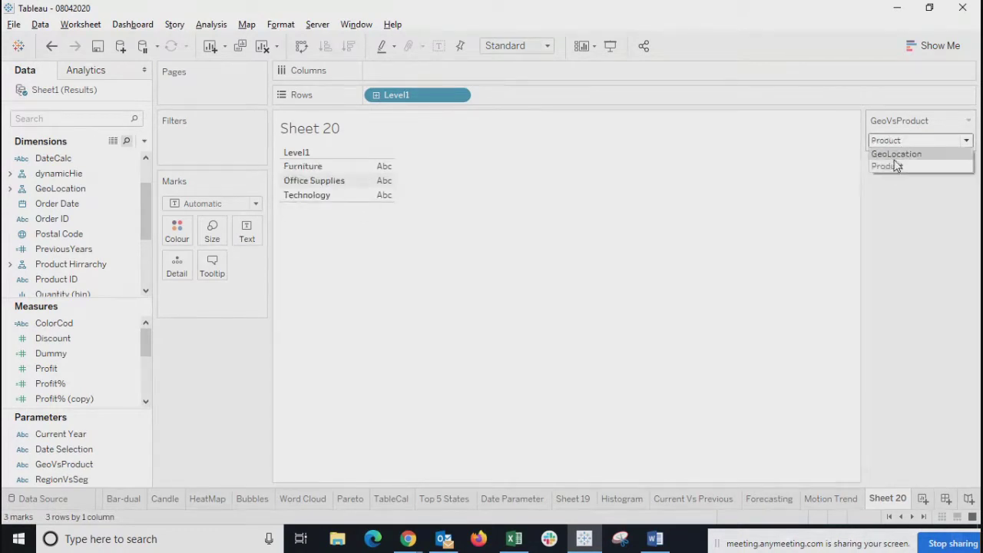
{"action": "left_click", "coordinate": [895, 156]}
{"action": "left_click", "coordinate": [901, 144]}
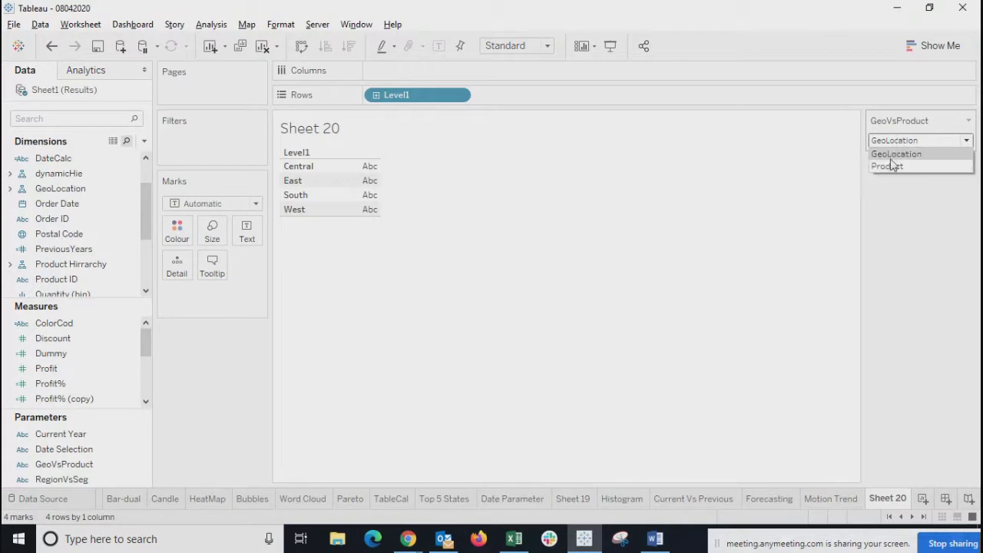
{"action": "left_click", "coordinate": [891, 168]}
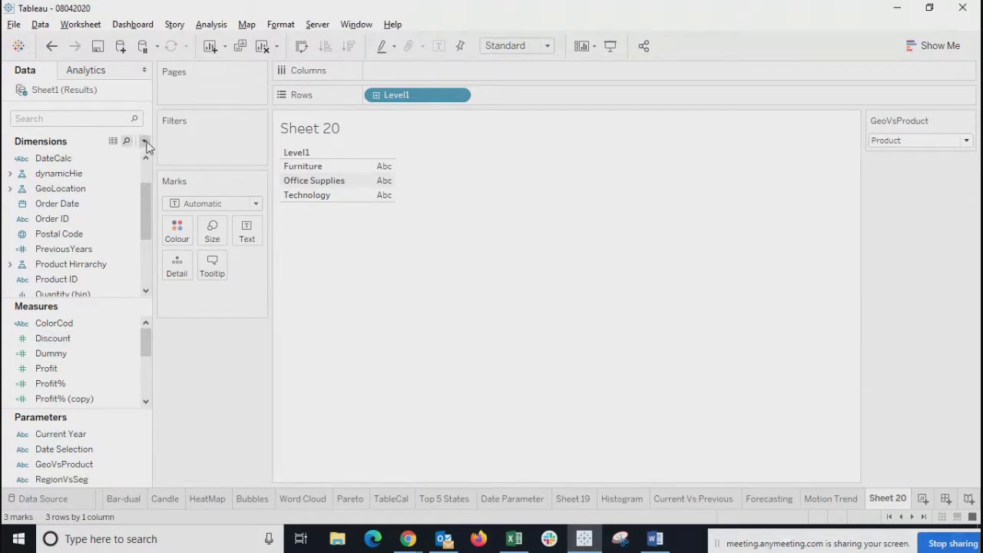
Create a string parameter named SelectMeasure with a list of allowable values: Sales, Profit, Quantity and Discount.
{"action": "left_click", "coordinate": [144, 142]}
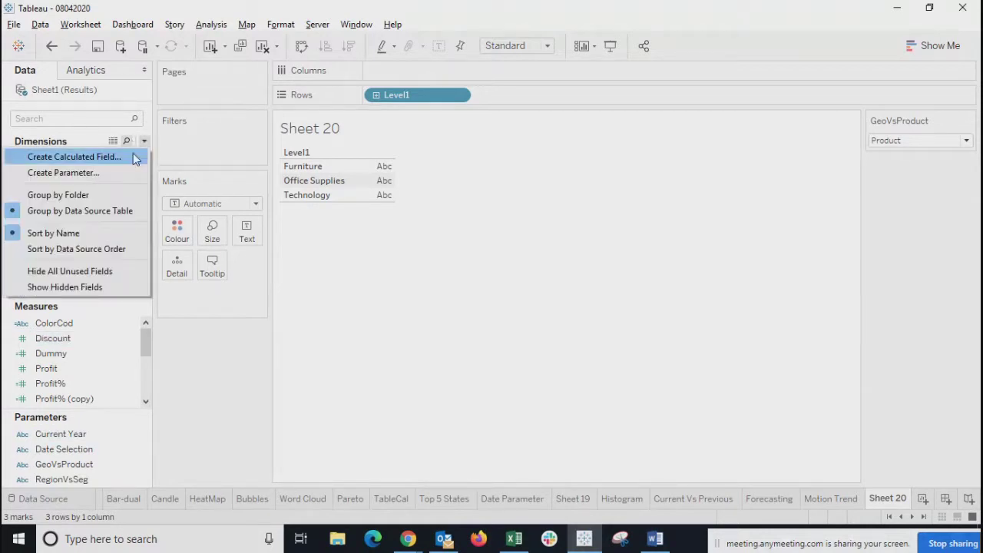
{"action": "left_click", "coordinate": [82, 172]}
{"action": "left_click_drag", "start_coordinate": [499, 163], "coordinate": [510, 206]}
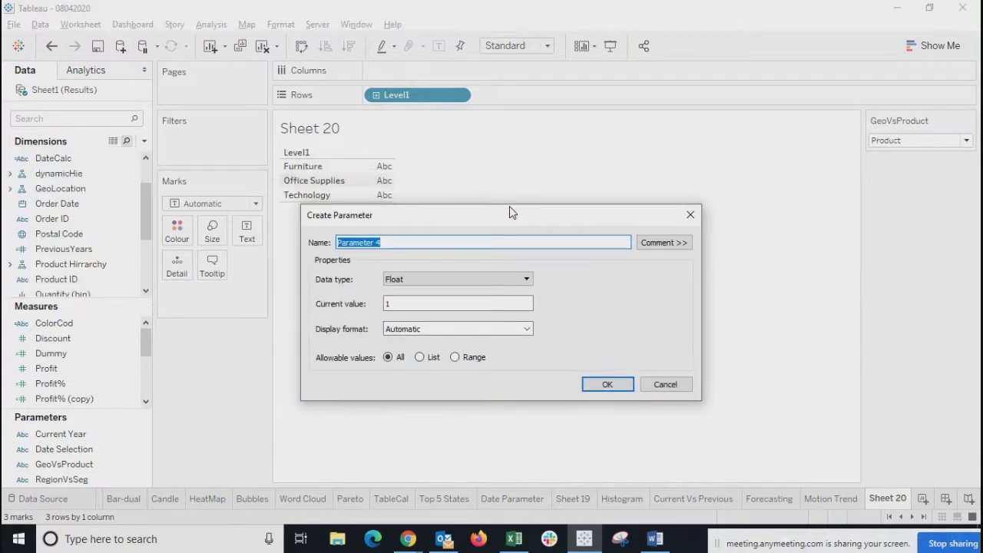
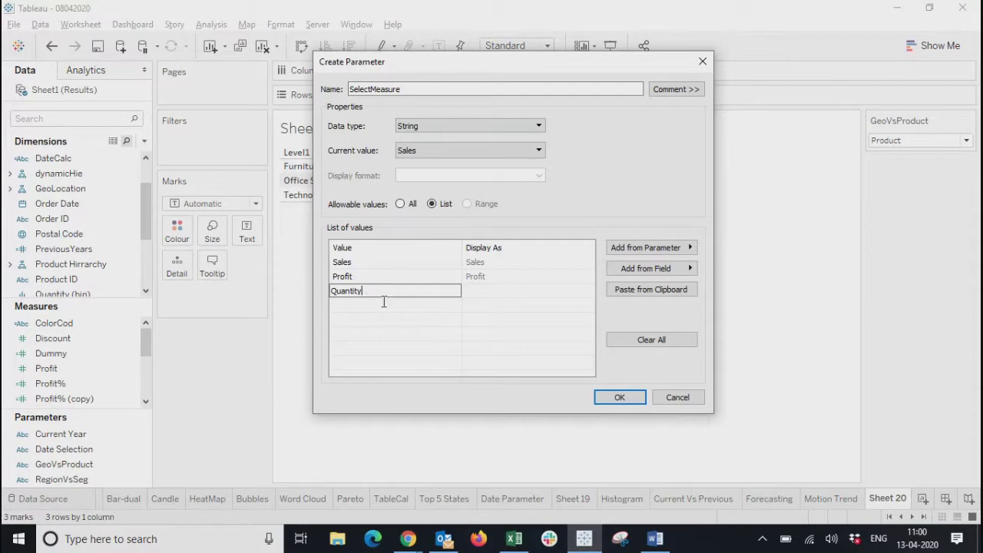
{"action": "left_click", "coordinate": [413, 356]}
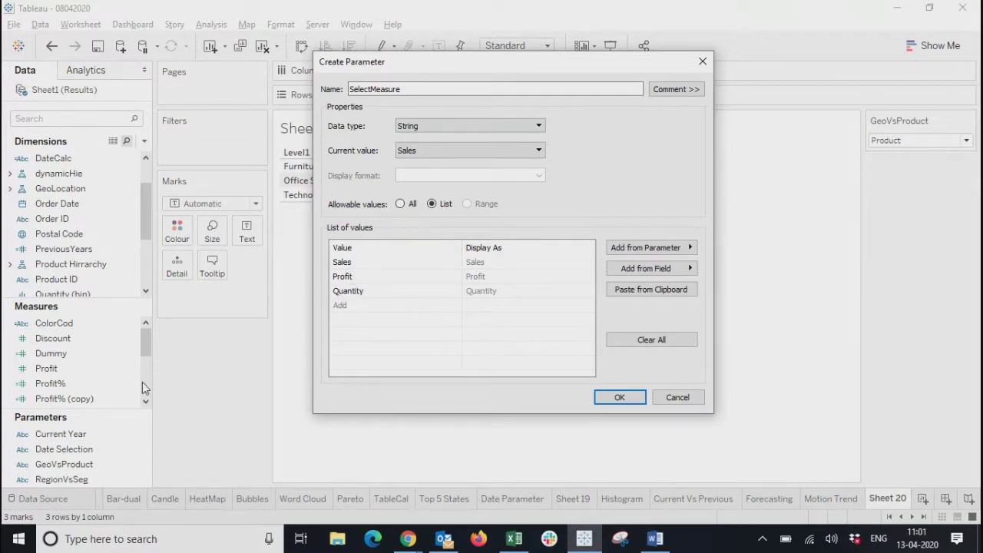
{"action": "left_click", "coordinate": [430, 309]}
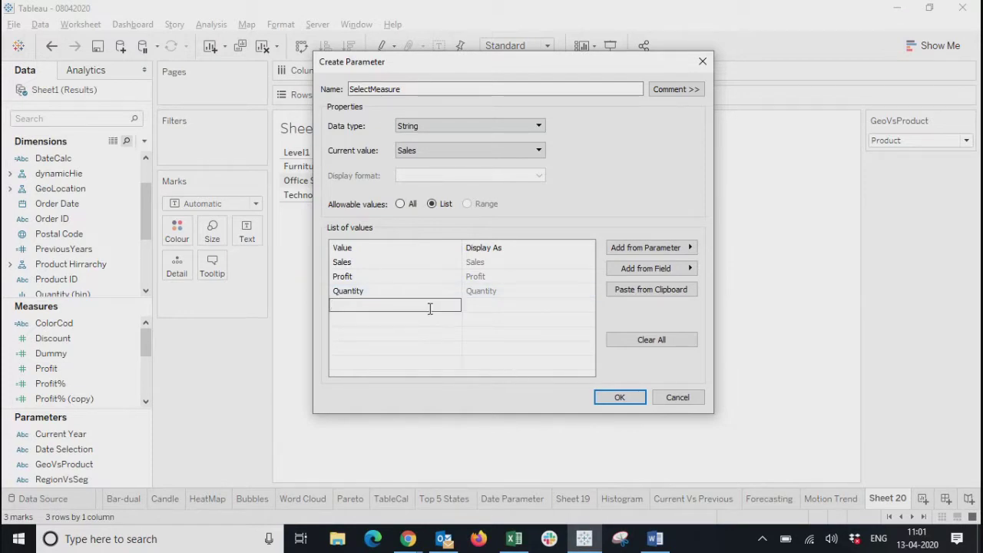
{"action": "type", "text": "Discount"}
{"action": "key", "text": "Return"}
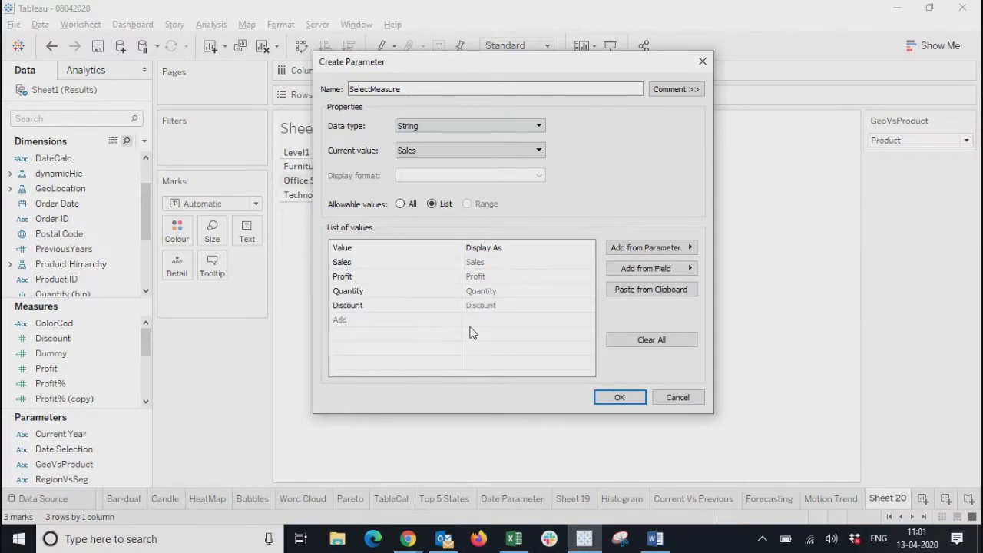
{"action": "left_click", "coordinate": [604, 402]}
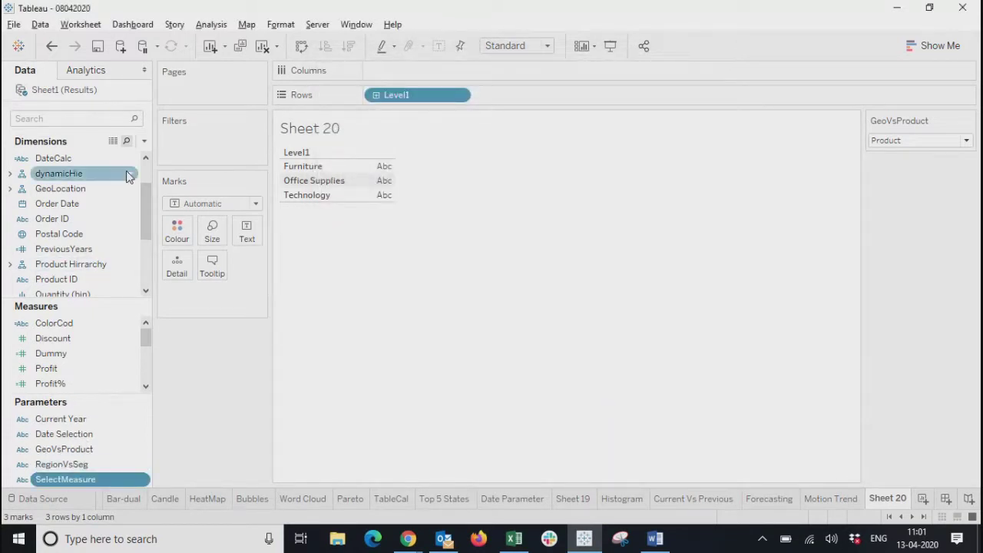
Start a new calculated field and name it MeasureSelection.
{"action": "left_click", "coordinate": [145, 144]}
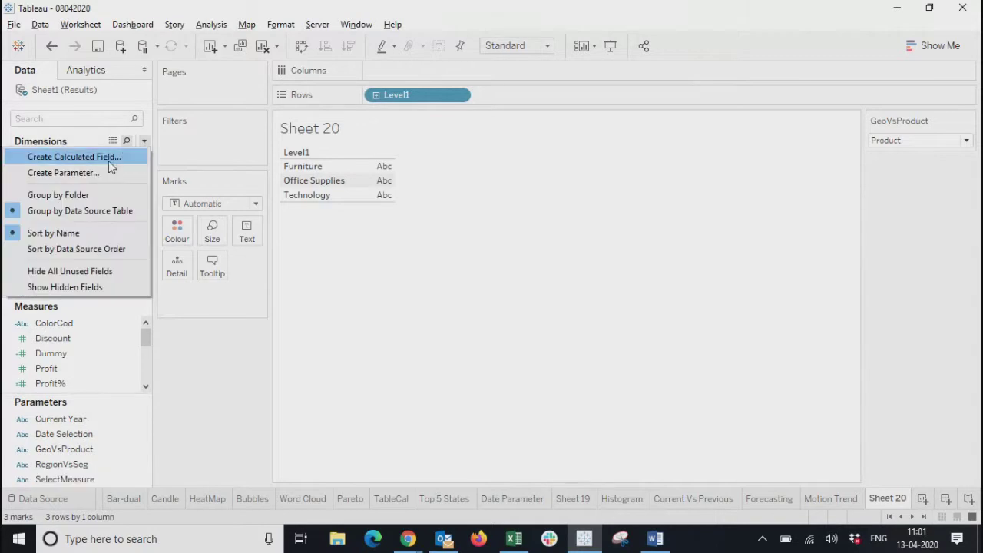
{"action": "left_click", "coordinate": [108, 161]}
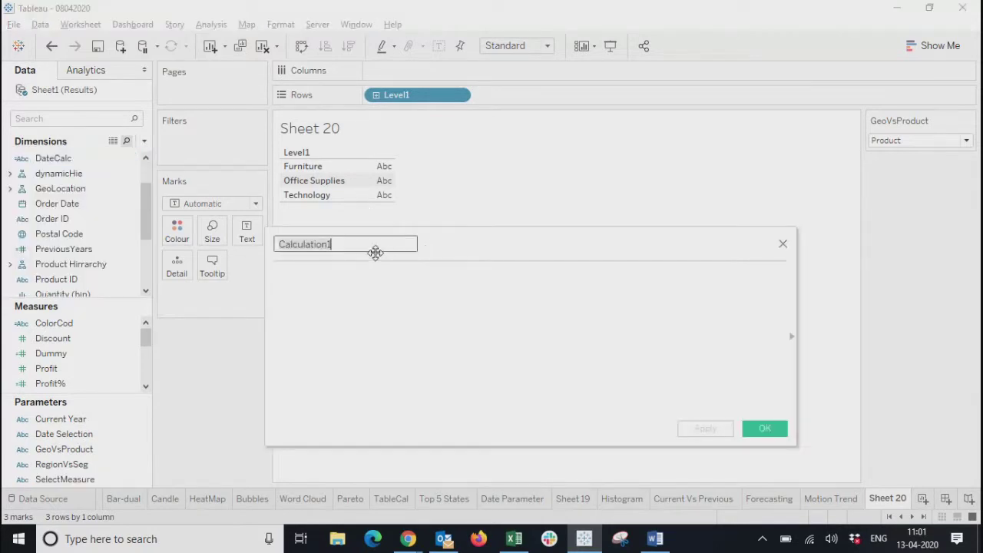
{"action": "type", "text": "M"}
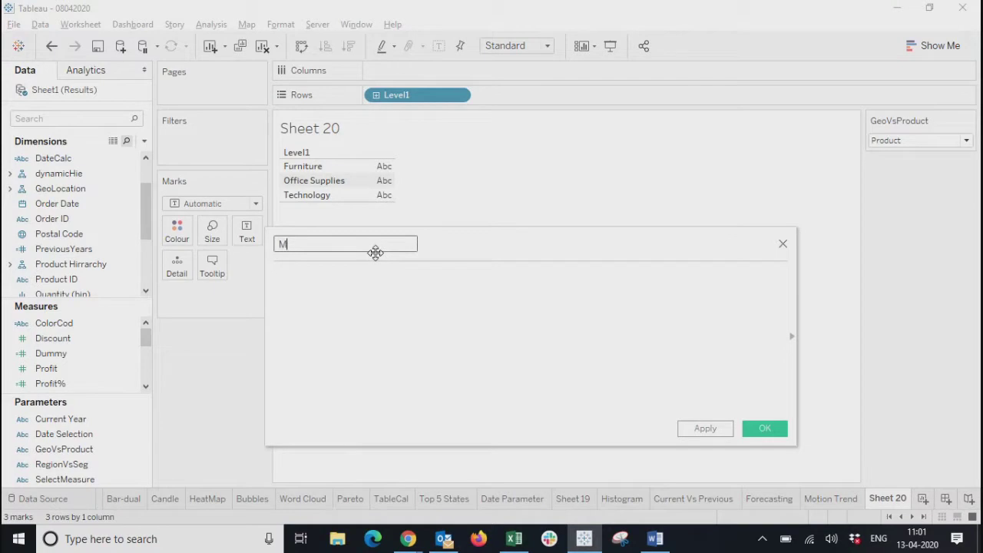
{"action": "type", "text": "easureSelection"}
{"action": "left_click", "coordinate": [357, 304]}
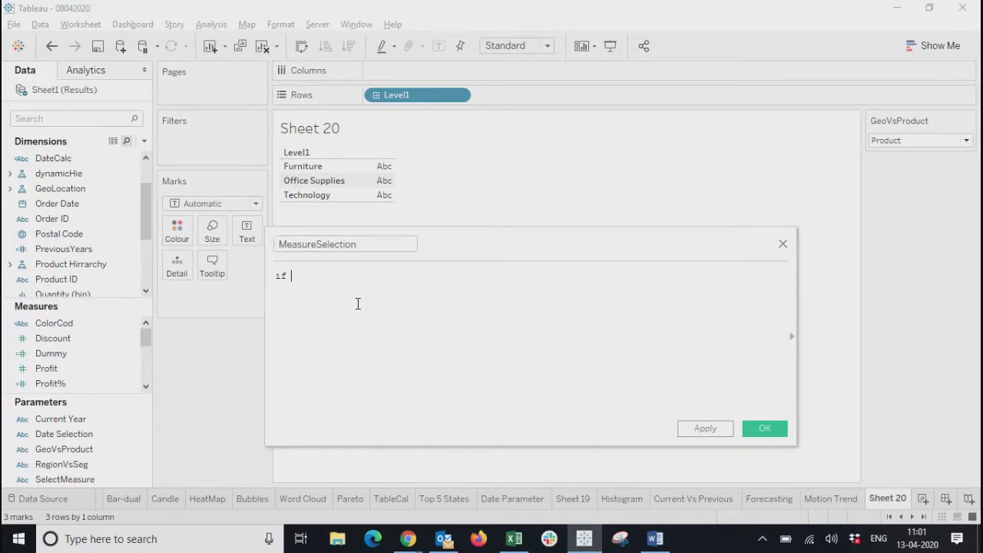
Write the formula's first condition: if [SelectMeasure]='Sales' then [Sales].
{"action": "type", "text": "if sel"}
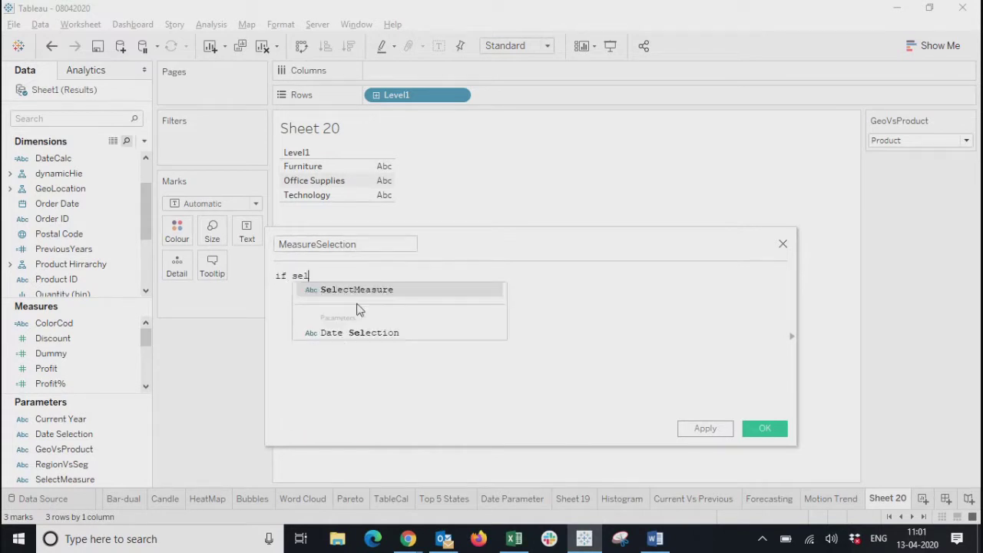
{"action": "key", "text": "Return"}
{"action": "type", "text": "="}
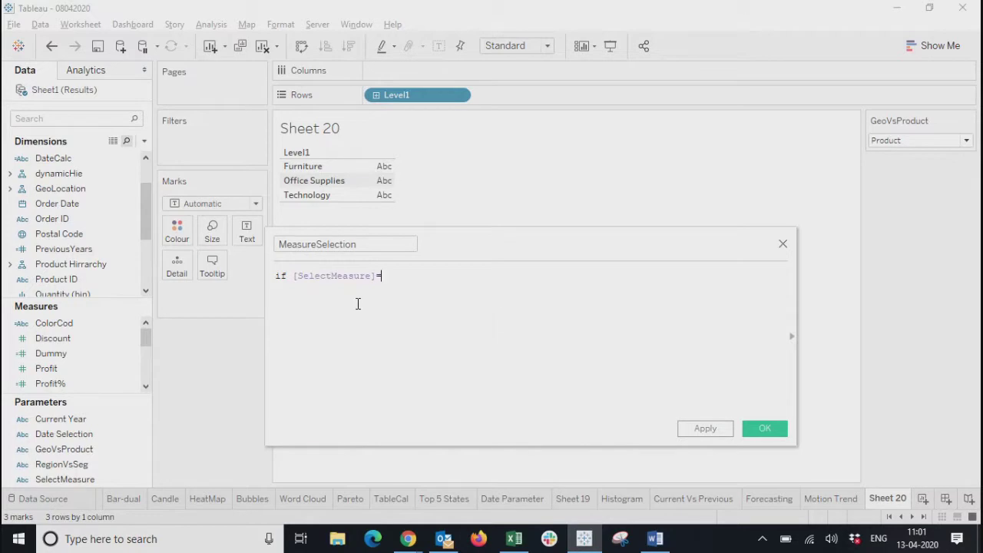
{"action": "type", "text": "'Sales' then "}
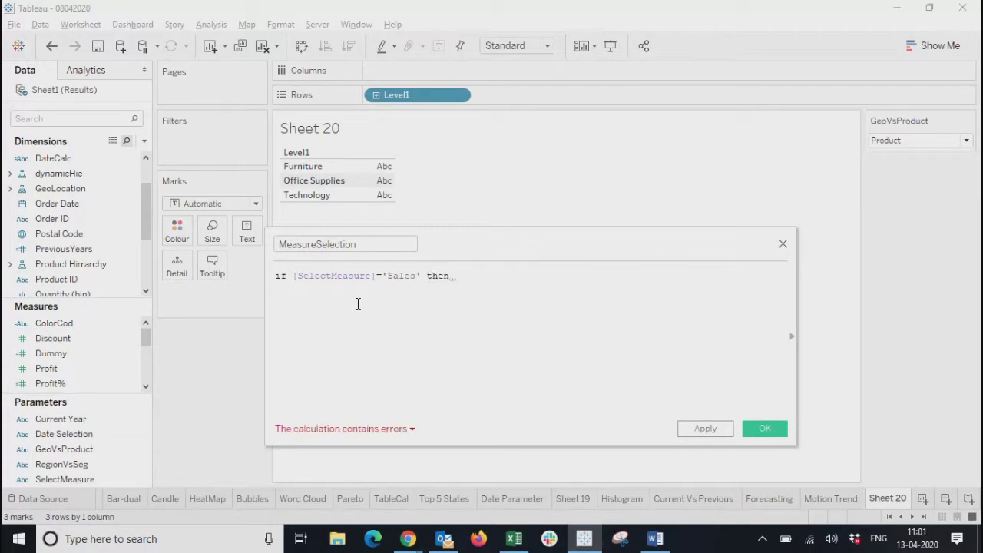
{"action": "type", "text": "sal"}
{"action": "key", "text": "Return"}
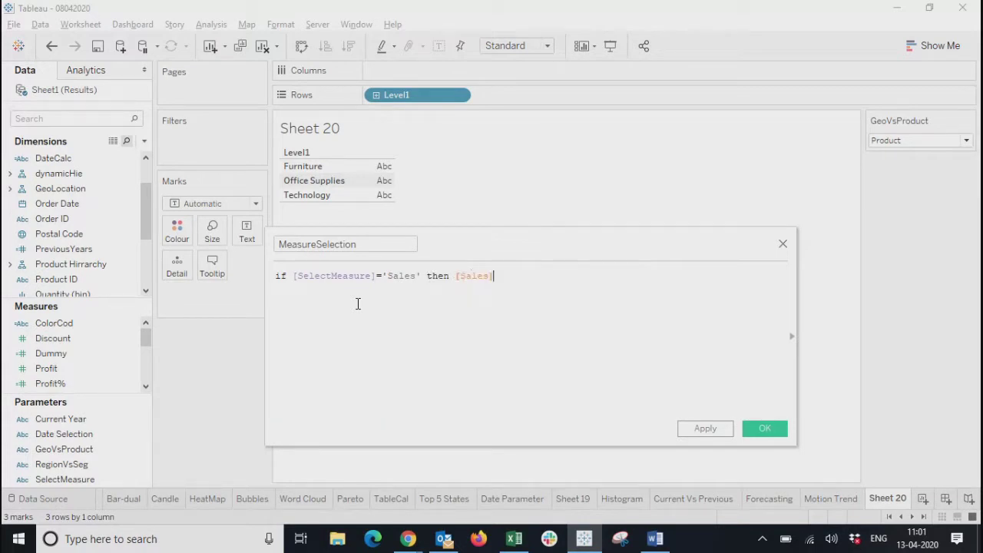
Add a second condition to the formula: ELSEIF [SelectMeasure]='Profit' then [Profit].
{"action": "type", "text": "else"}
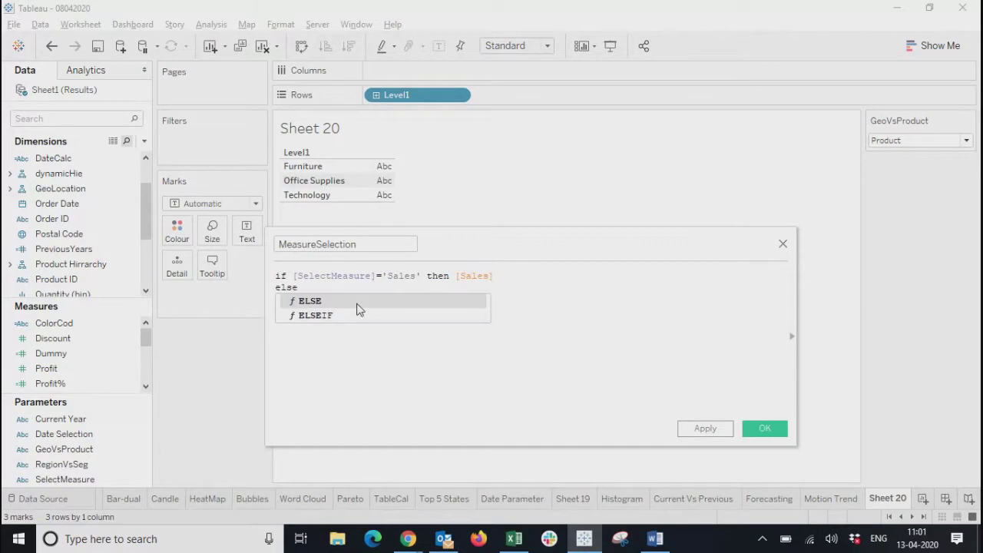
{"action": "key", "text": "Down"}
{"action": "key", "text": "Return"}
{"action": "type", "text": "sel"}
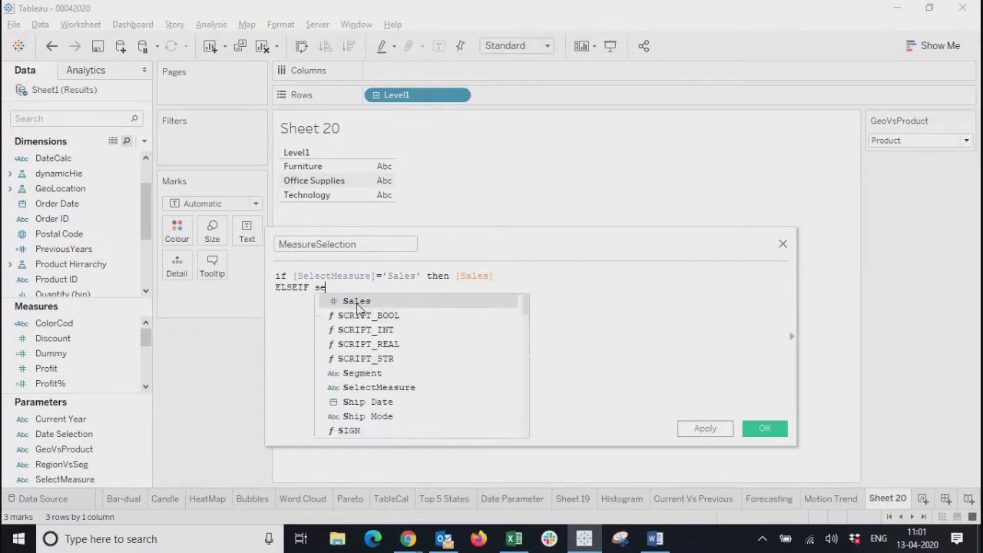
{"action": "key", "text": "Return"}
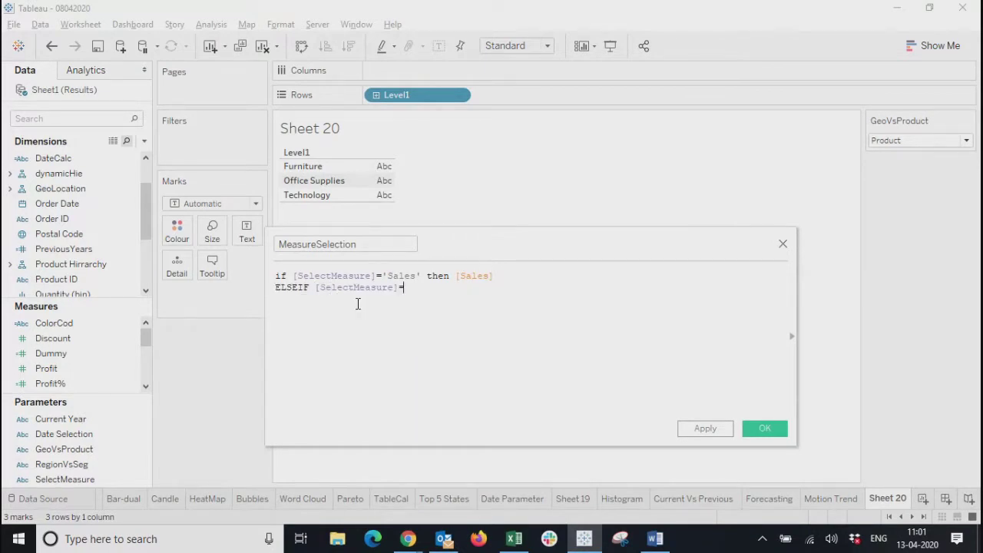
{"action": "type", "text": "='Profit' then pro"}
{"action": "key", "text": "Down"}
{"action": "key", "text": "Down"}
{"action": "key", "text": "Return"}
Add a third condition on a new line: ELSEIF [SelectMeasure]='Discount' then [Discount].
{"action": "key", "text": "Return"}
{"action": "type", "text": "el"}
{"action": "key", "text": "Down"}
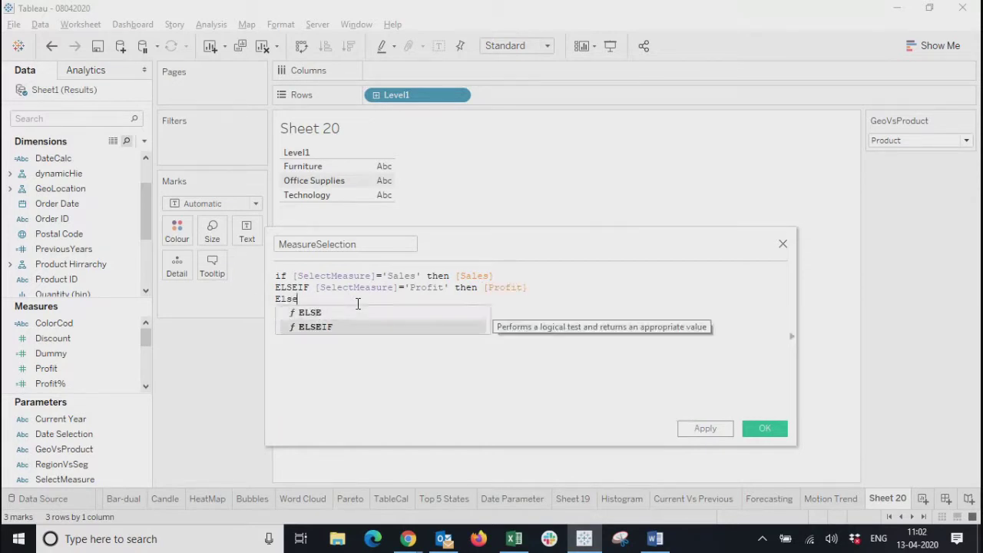
{"action": "key", "text": "Return"}
{"action": "type", "text": "sele"}
{"action": "key", "text": "Return"}
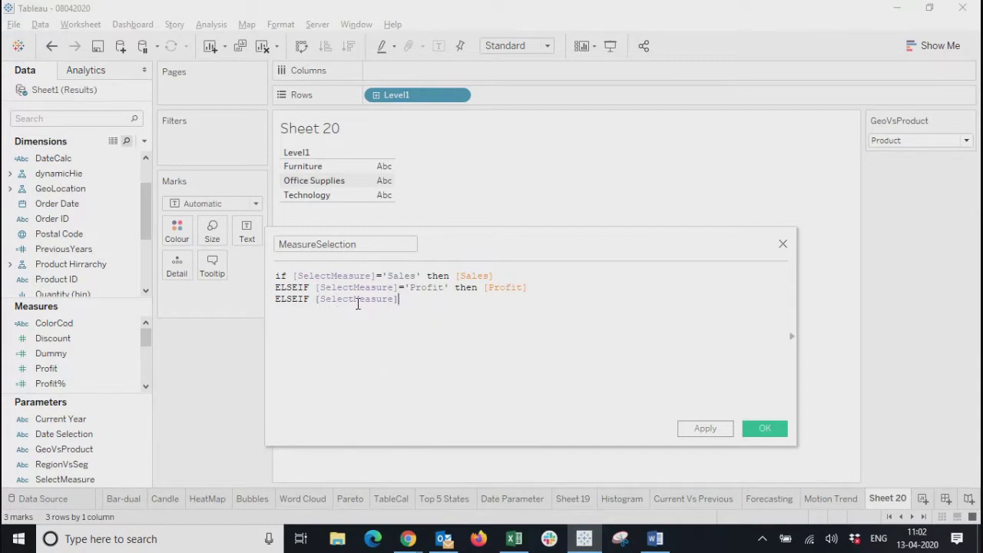
{"action": "type", "text": "='Discount' then [Dis"}
{"action": "key", "text": "Return"}
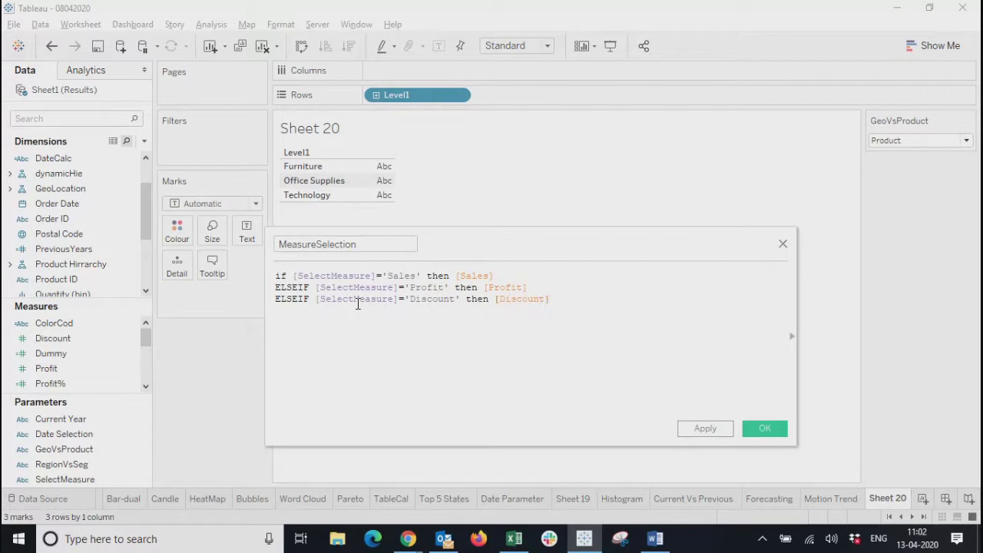
Finish the formula with else [Quantity] END and save the calculated field.
{"action": "key", "text": "Return"}
{"action": "type", "text": "else"}
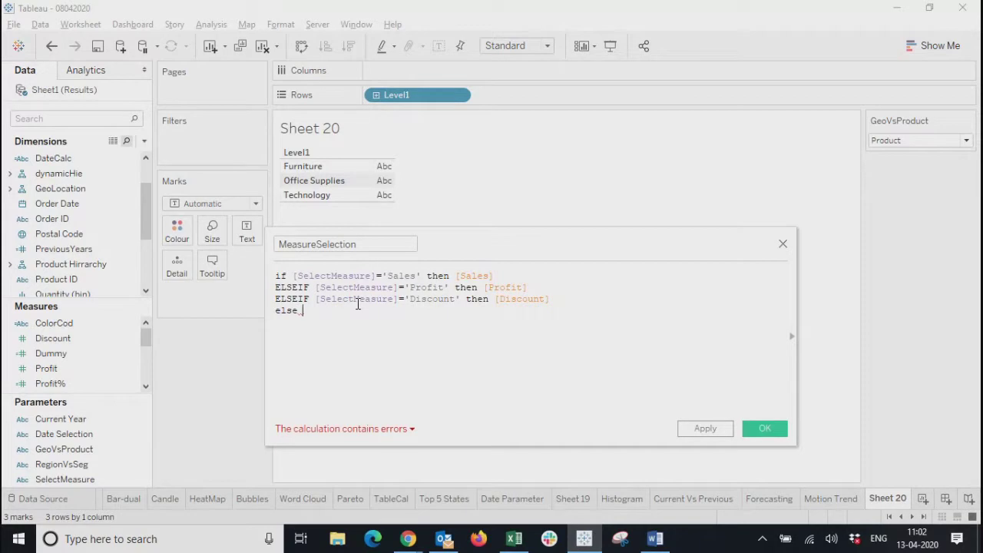
{"action": "type", "text": "qua"}
{"action": "key", "text": "Return"}
{"action": "type", "text": "END"}
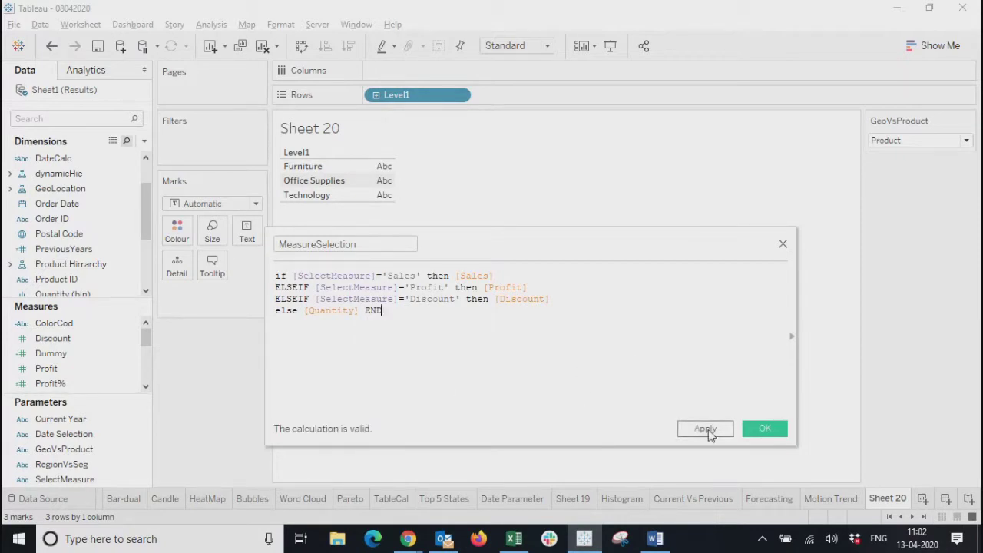
{"action": "left_click", "coordinate": [708, 431]}
{"action": "left_click", "coordinate": [761, 430]}
Reopen the MeasureSelection formula to review its Sales and Profit conditions, and close it without changes.
{"action": "right_click", "coordinate": [79, 368]}
{"action": "left_click", "coordinate": [123, 111]}
{"action": "double_click", "coordinate": [400, 275]}
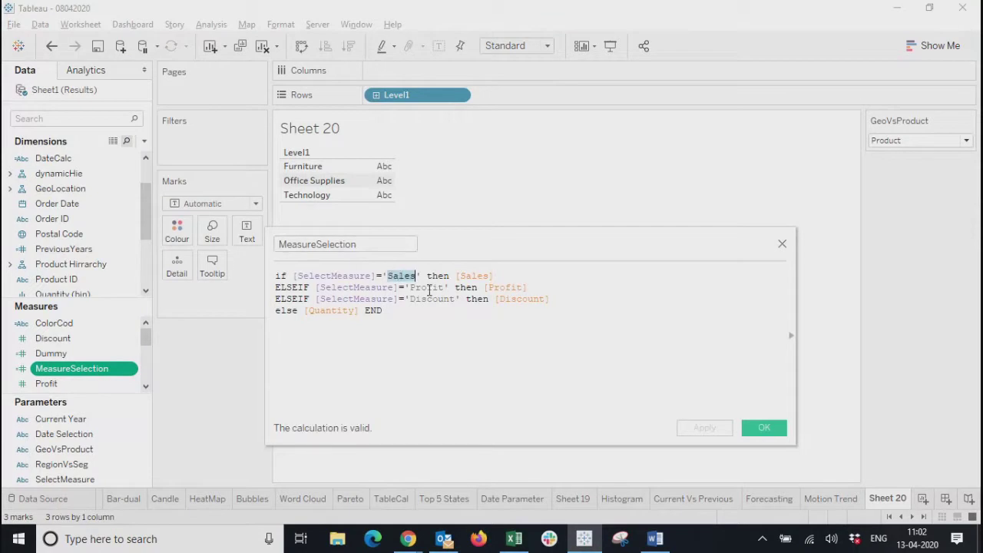
{"action": "left_click", "coordinate": [428, 288]}
{"action": "left_click", "coordinate": [482, 407]}
{"action": "left_click", "coordinate": [782, 243]}
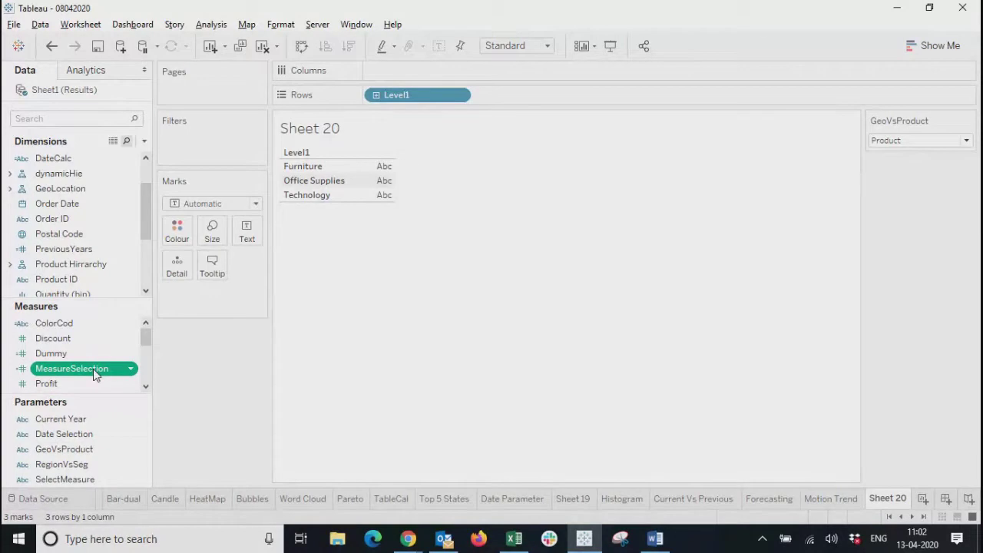
Place MeasureSelection as the values of the Level1 table and show the SelectMeasure parameter control.
{"action": "left_click_drag", "start_coordinate": [94, 374], "coordinate": [377, 191]}
{"action": "mouse_move", "coordinate": [380, 191]}
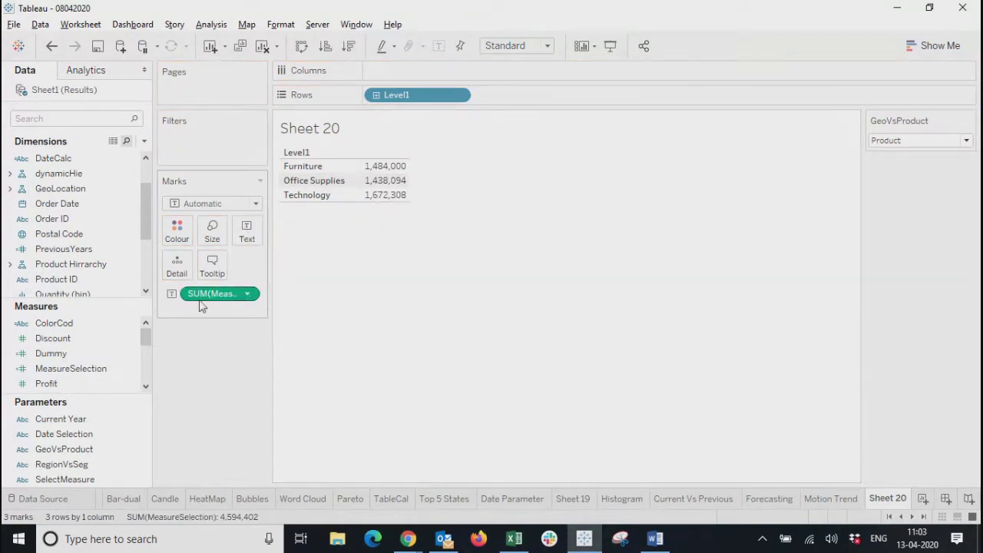
{"action": "left_click", "coordinate": [88, 479]}
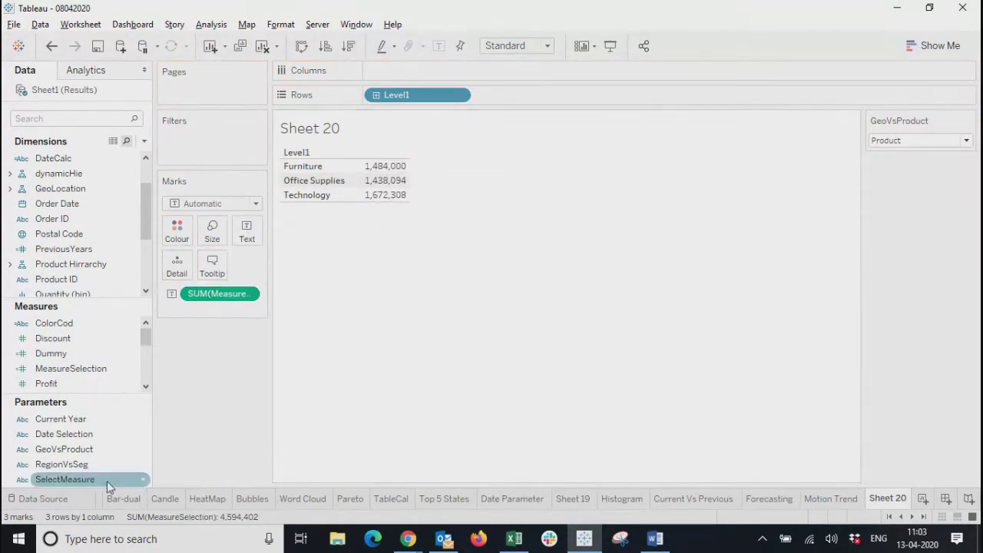
{"action": "right_click", "coordinate": [86, 475]}
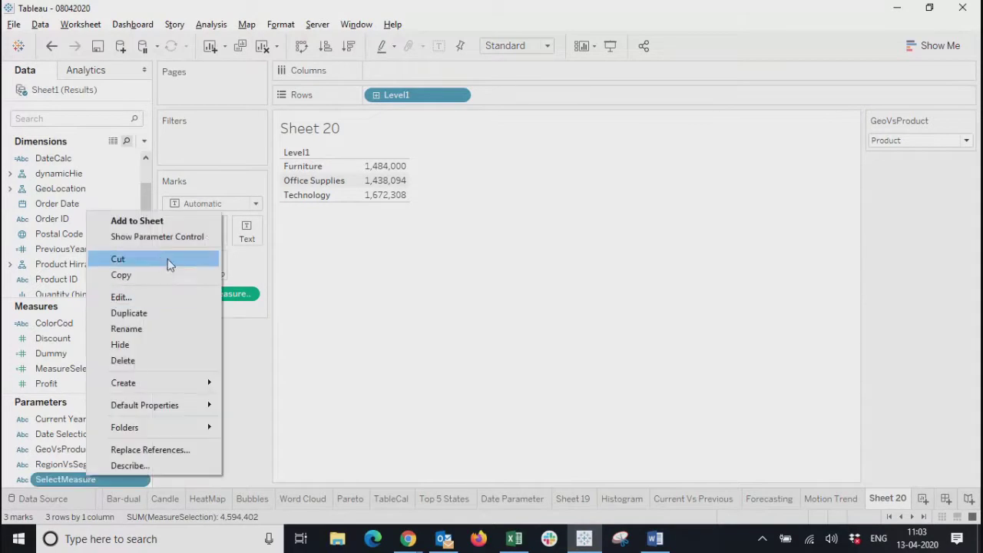
{"action": "left_click", "coordinate": [169, 239]}
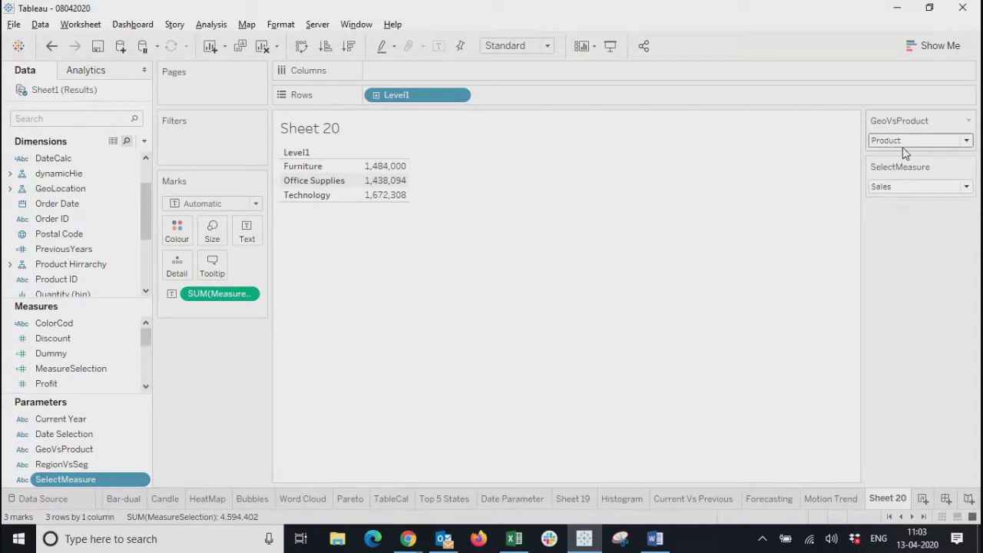
Test the SelectMeasure parameter by switching it to Profit, Quantity and finally Discount.
{"action": "left_click", "coordinate": [898, 193]}
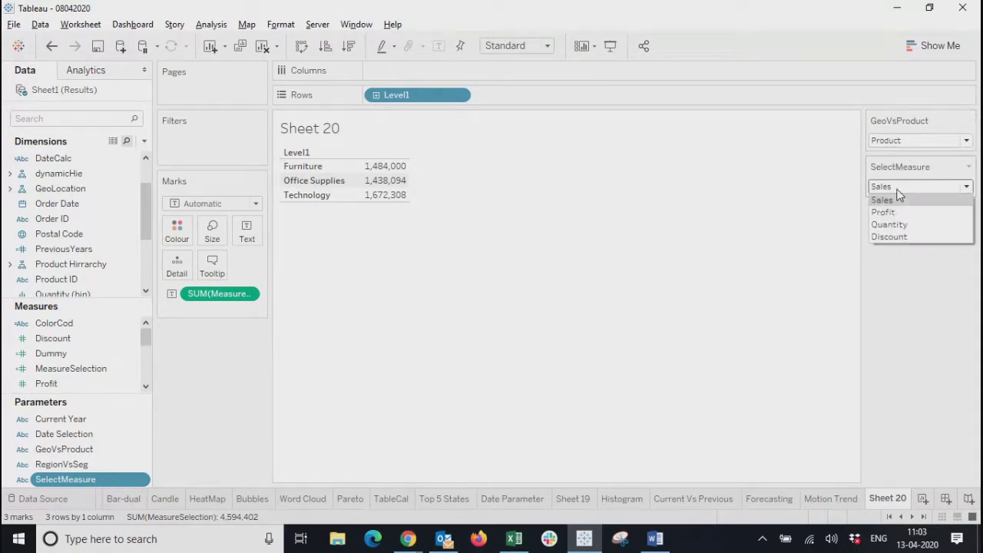
{"action": "left_click", "coordinate": [895, 212]}
{"action": "left_click", "coordinate": [900, 186]}
{"action": "left_click", "coordinate": [888, 232]}
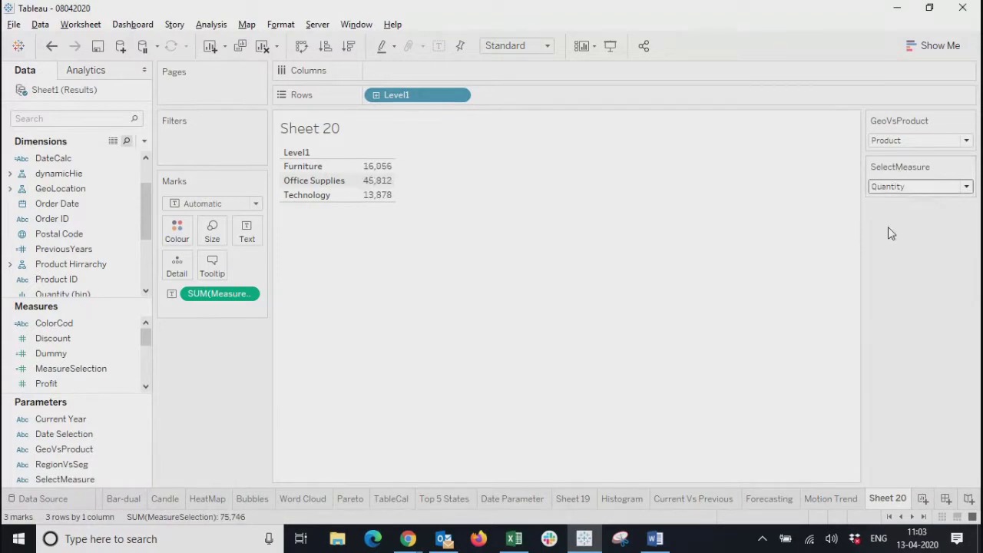
{"action": "left_click", "coordinate": [910, 187]}
{"action": "left_click", "coordinate": [891, 237]}
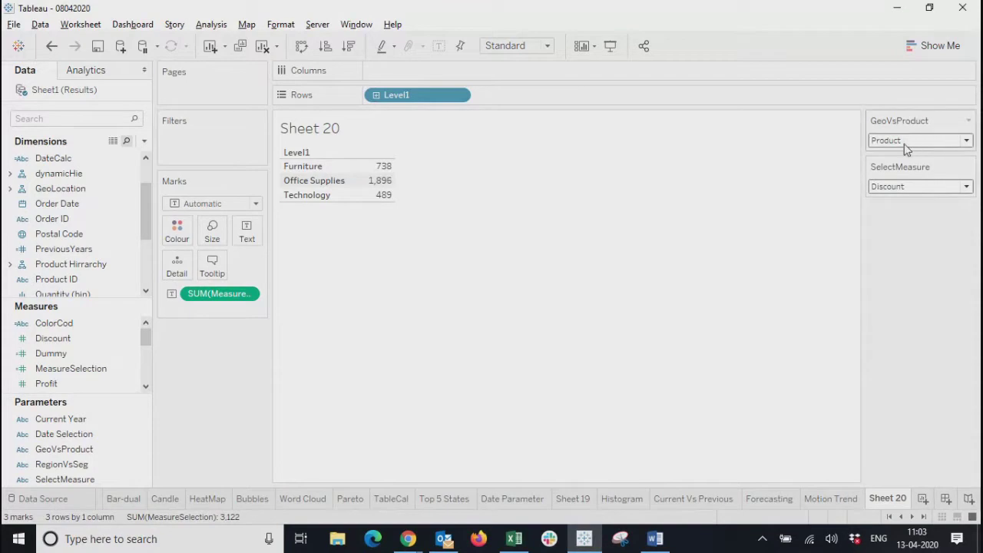
Drill the Level1 rows down to Level2 and test GeoVsProduct by switching it to GeoLocation and back to Product.
{"action": "right_click", "coordinate": [378, 96]}
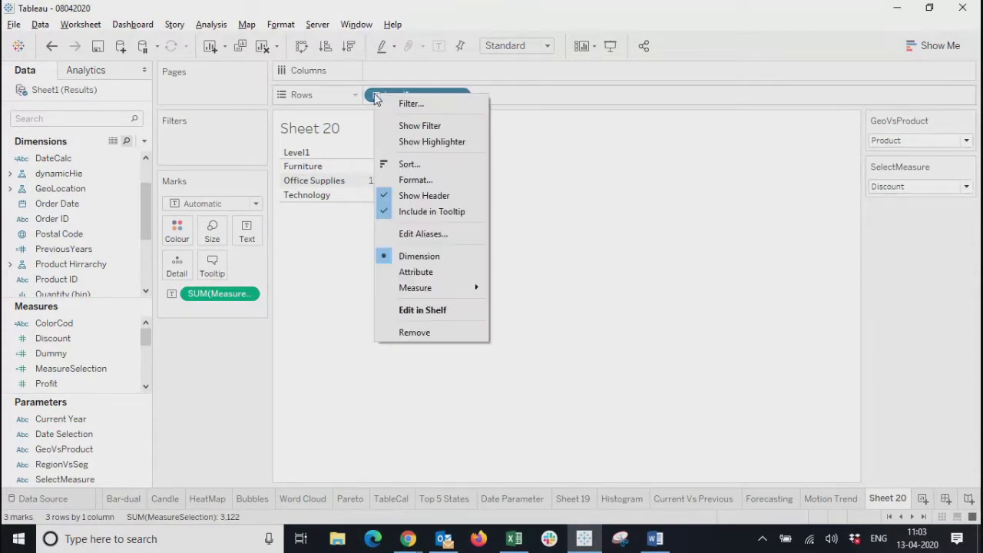
{"action": "left_click", "coordinate": [365, 112]}
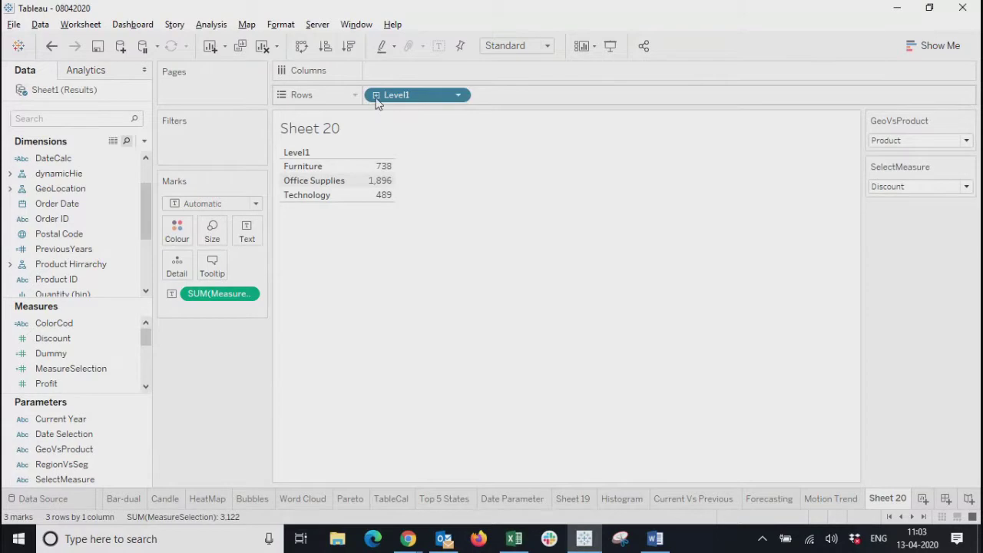
{"action": "left_click", "coordinate": [376, 95]}
{"action": "left_click", "coordinate": [924, 139]}
{"action": "left_click", "coordinate": [896, 156]}
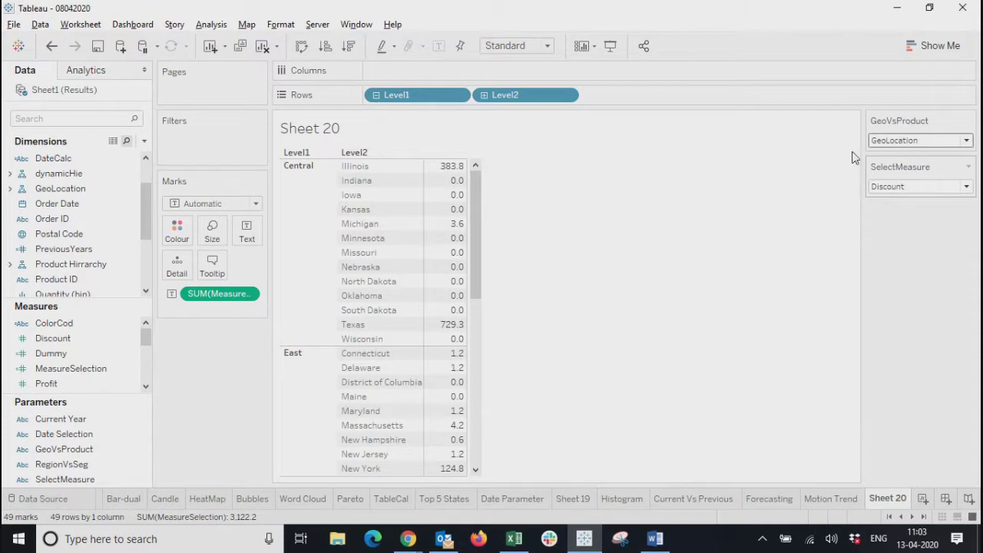
{"action": "left_click", "coordinate": [885, 142]}
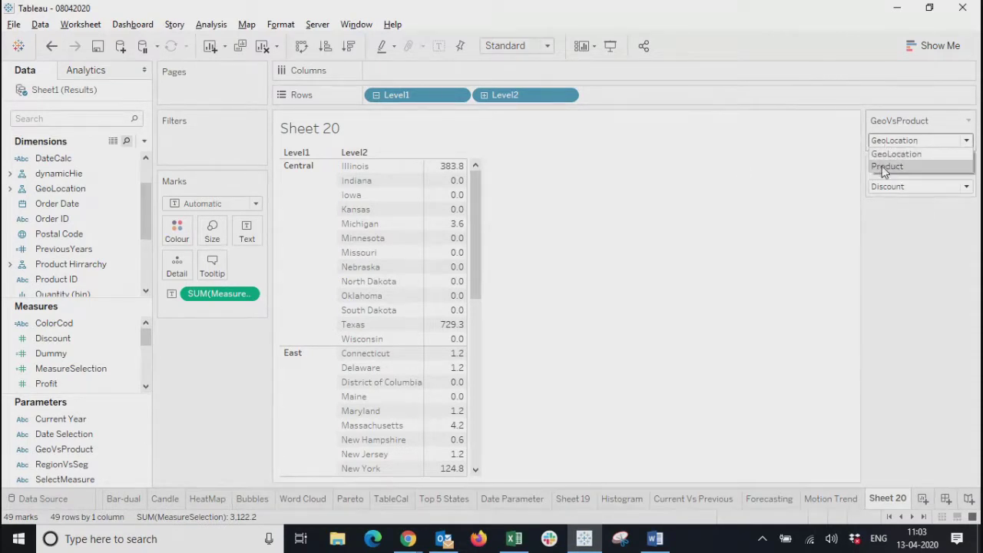
{"action": "left_click", "coordinate": [883, 167]}
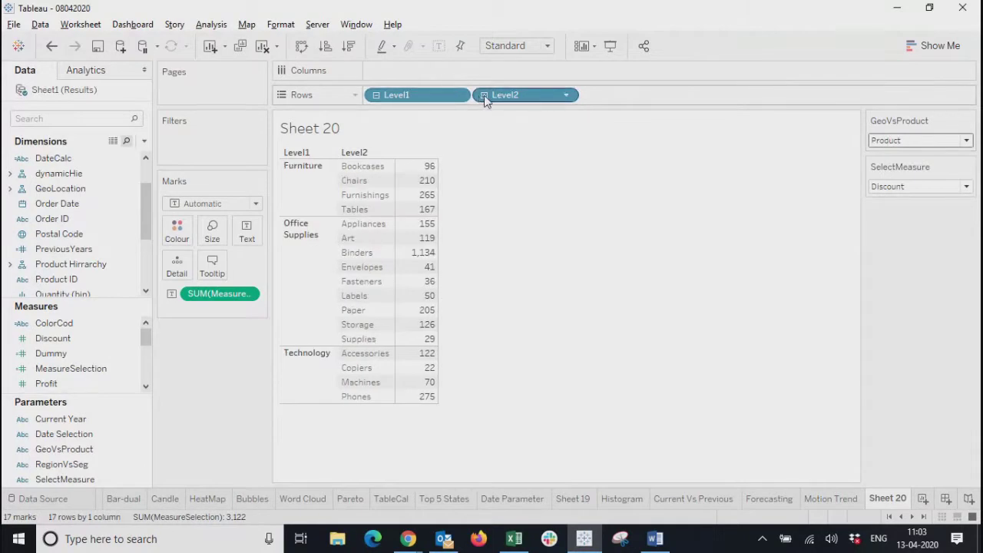
Expand Level2, then take PreVsCur out of the dynamicHie hierarchy and remove it from the rows.
{"action": "left_click", "coordinate": [484, 96]}
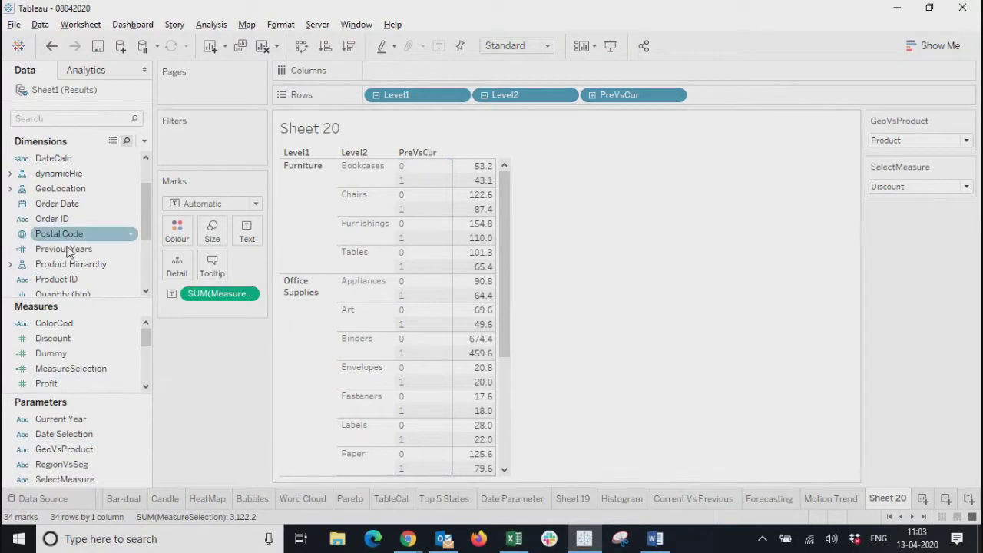
{"action": "left_click", "coordinate": [9, 173]}
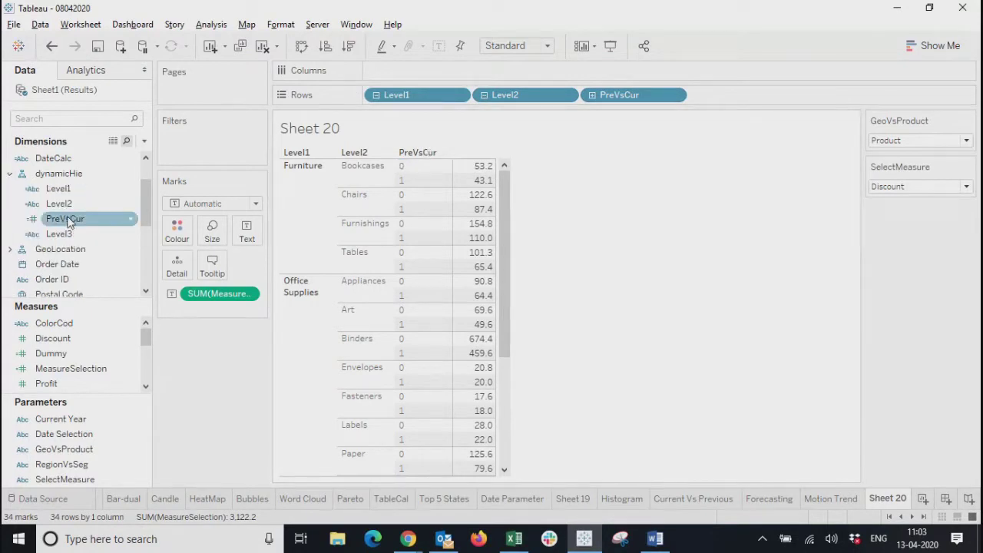
{"action": "right_click", "coordinate": [67, 221]}
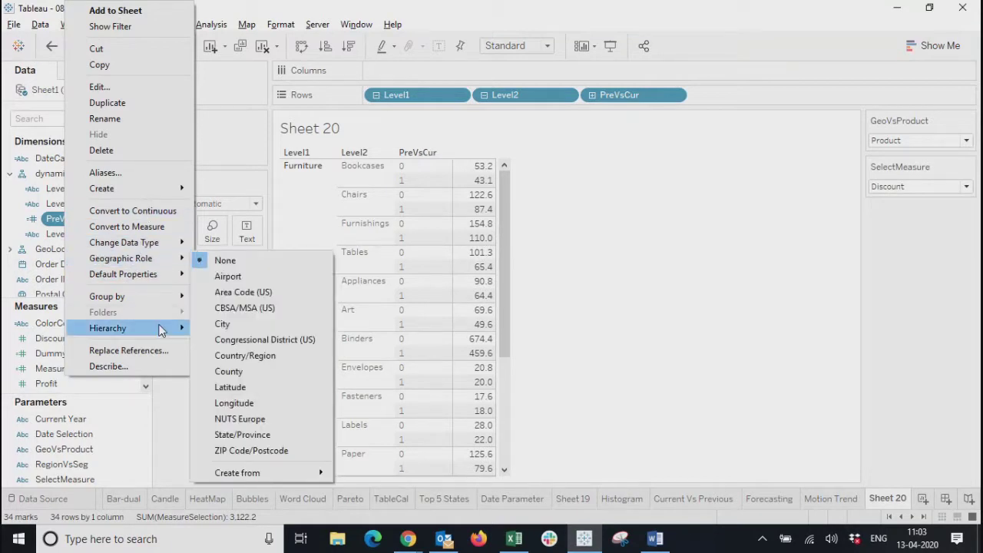
{"action": "mouse_move", "coordinate": [161, 328]}
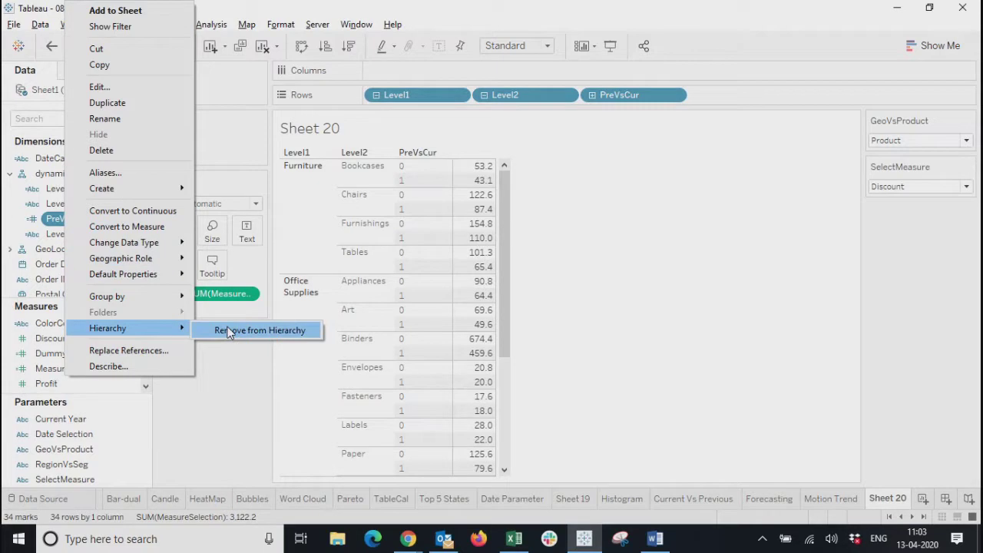
{"action": "left_click", "coordinate": [227, 331]}
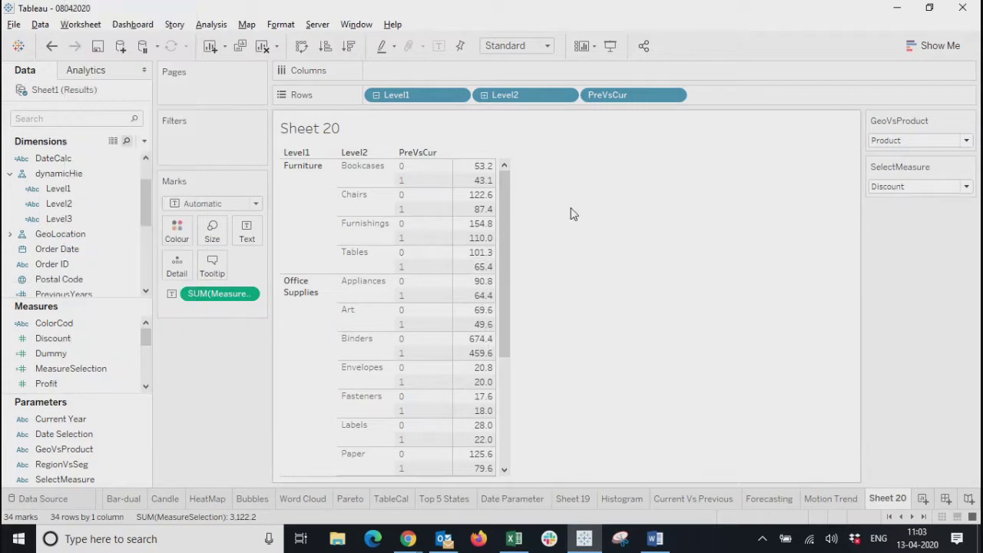
{"action": "left_click", "coordinate": [674, 94]}
{"action": "left_click", "coordinate": [611, 381]}
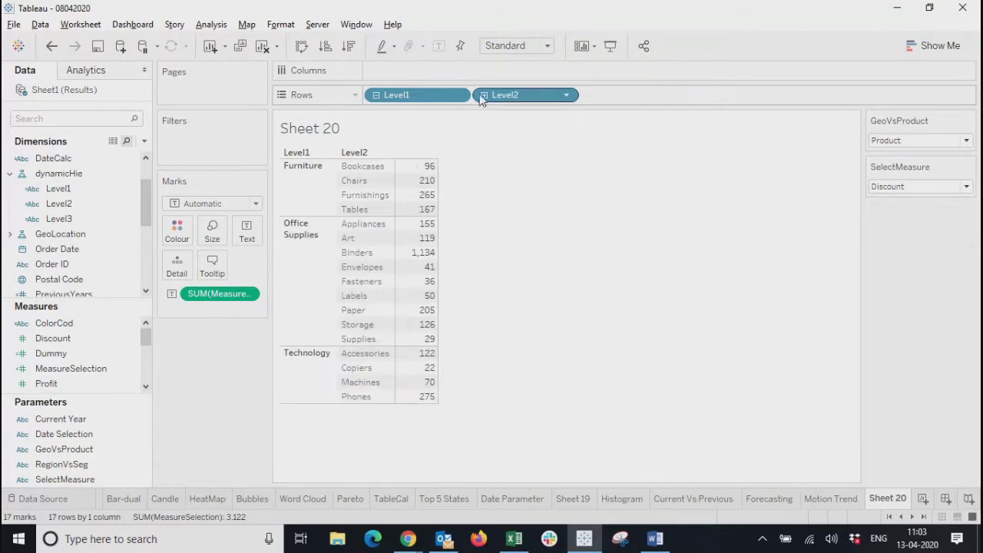
Drill the rows down to Level3 and test SelectMeasure by switching it to Quantity, Profit and finally Sales.
{"action": "left_click", "coordinate": [483, 96]}
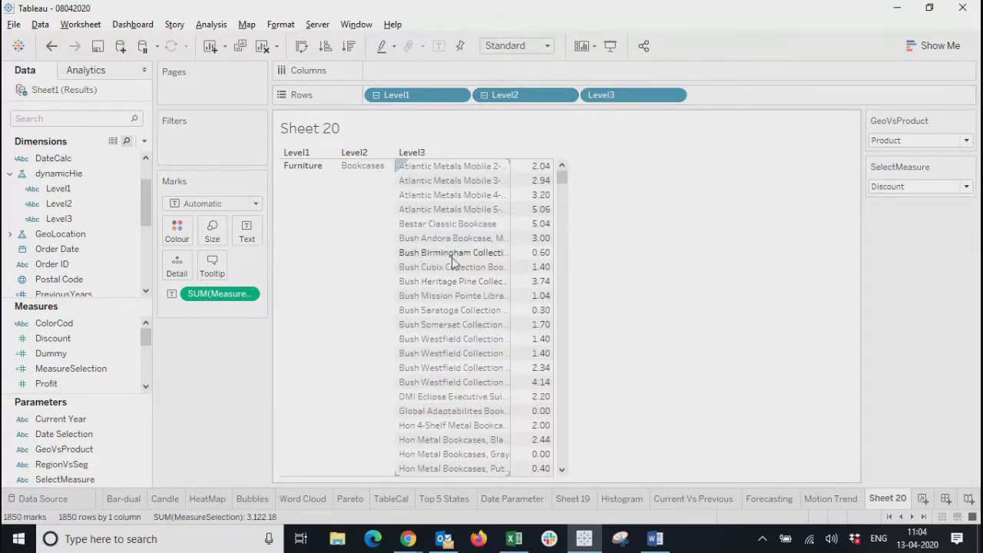
{"action": "left_click", "coordinate": [933, 187]}
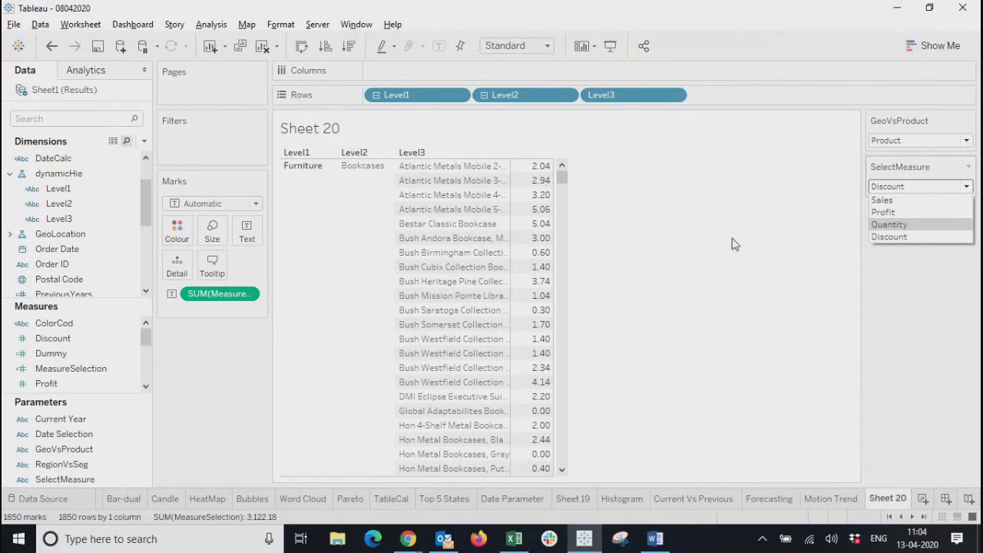
{"action": "left_click", "coordinate": [875, 225]}
{"action": "left_click", "coordinate": [903, 187]}
{"action": "left_click", "coordinate": [889, 211]}
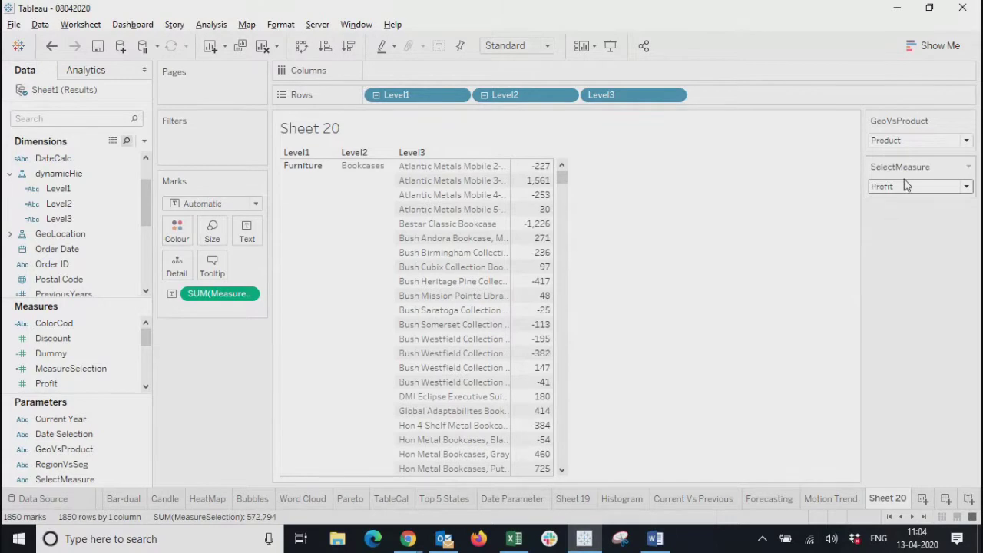
{"action": "left_click", "coordinate": [904, 187]}
{"action": "left_click", "coordinate": [889, 197]}
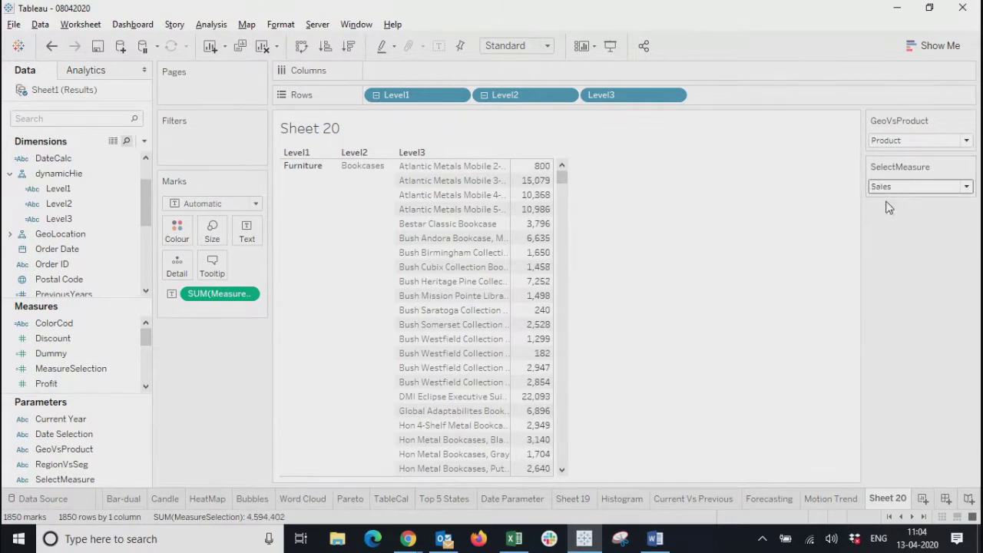
Place Order Date on the columns and set it to the continuous month-and-year level.
{"action": "left_click", "coordinate": [87, 326]}
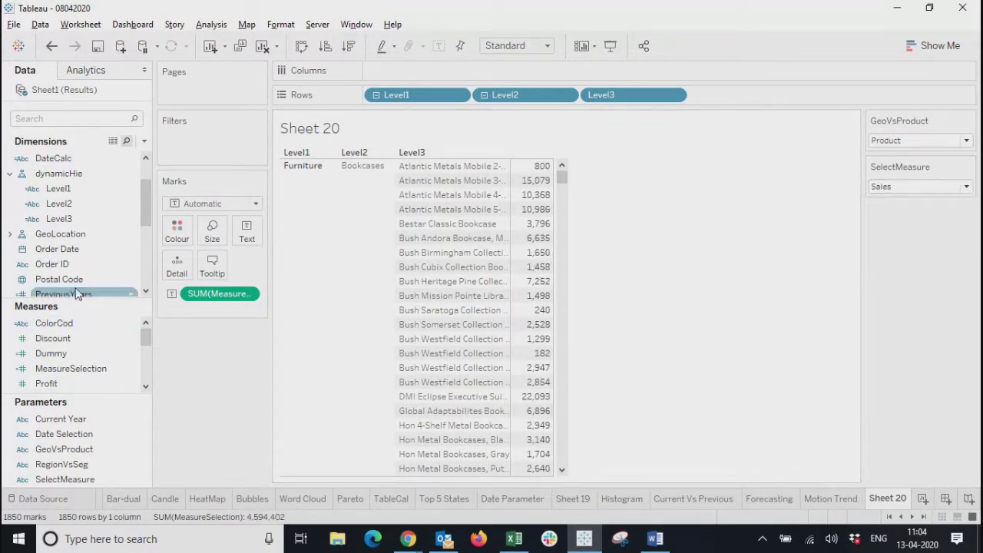
{"action": "left_click_drag", "start_coordinate": [61, 249], "coordinate": [400, 67]}
{"action": "left_click", "coordinate": [459, 71]}
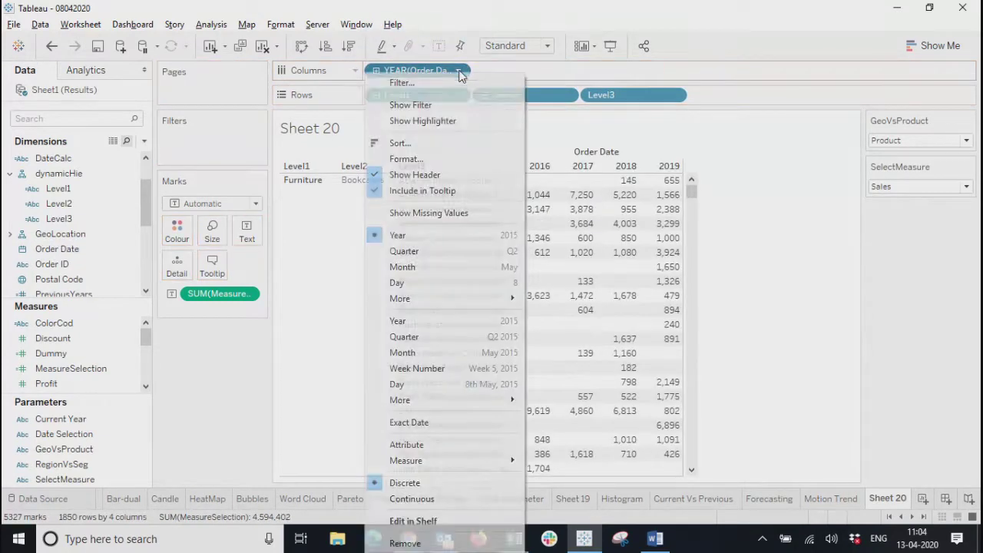
{"action": "left_click", "coordinate": [433, 352]}
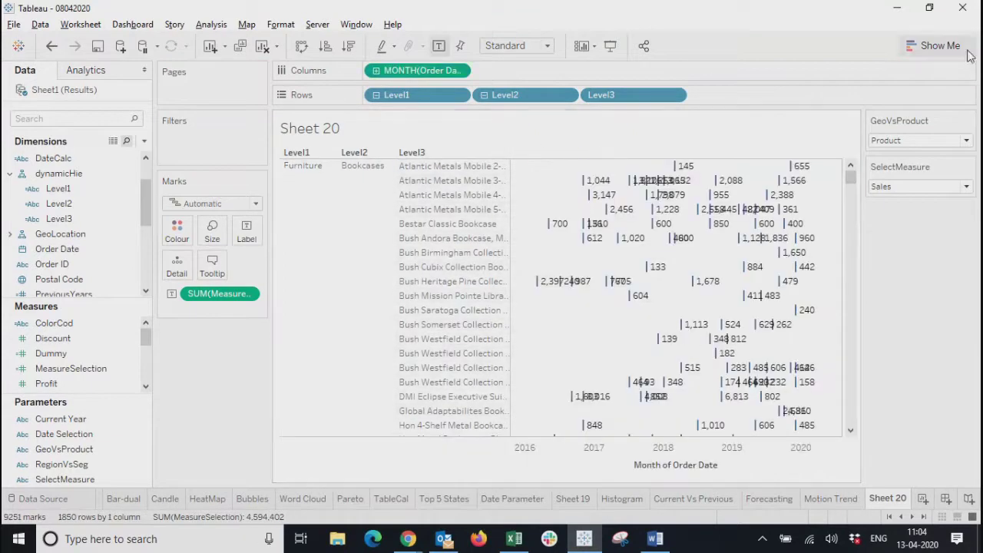
Convert the view into a highlight table and hide its SUM(MeasureSelection) colour legend.
{"action": "left_click", "coordinate": [930, 45]}
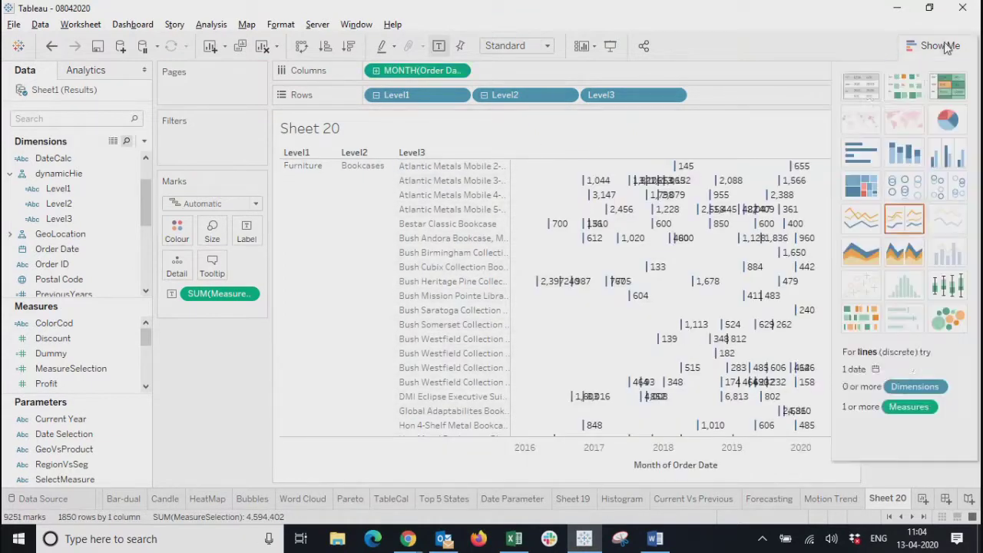
{"action": "left_click", "coordinate": [963, 92]}
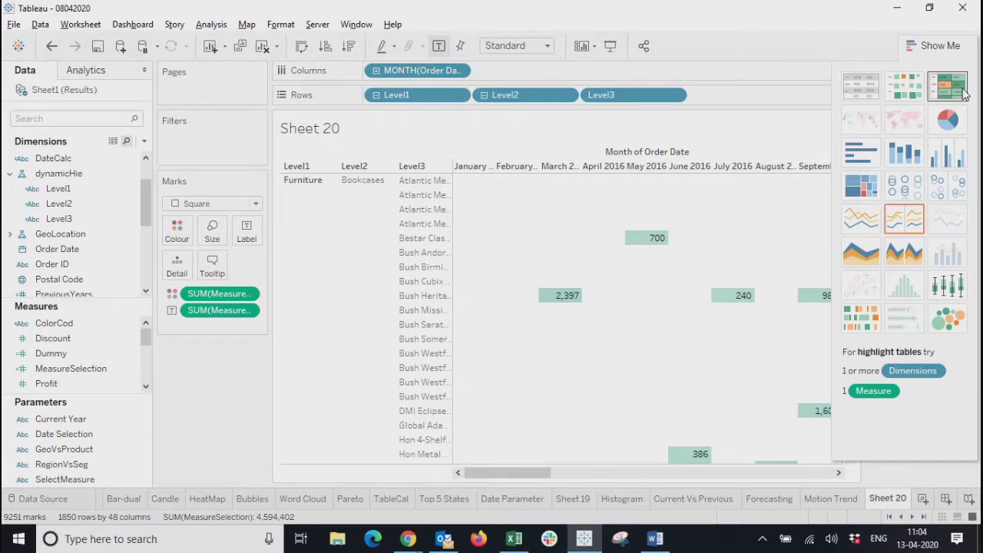
{"action": "left_click", "coordinate": [929, 46]}
{"action": "left_click_drag", "start_coordinate": [459, 470], "coordinate": [463, 430]}
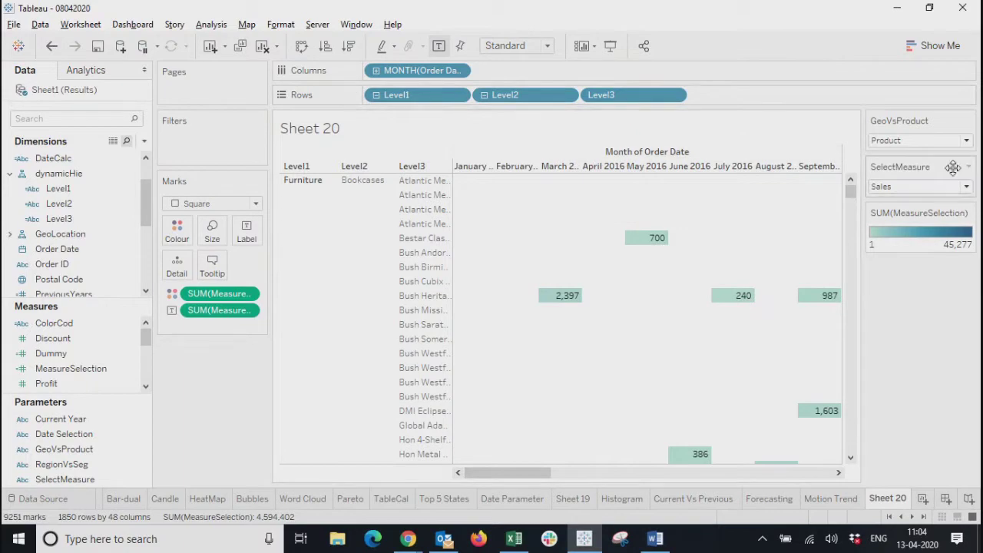
{"action": "left_click", "coordinate": [969, 212]}
{"action": "left_click", "coordinate": [903, 298]}
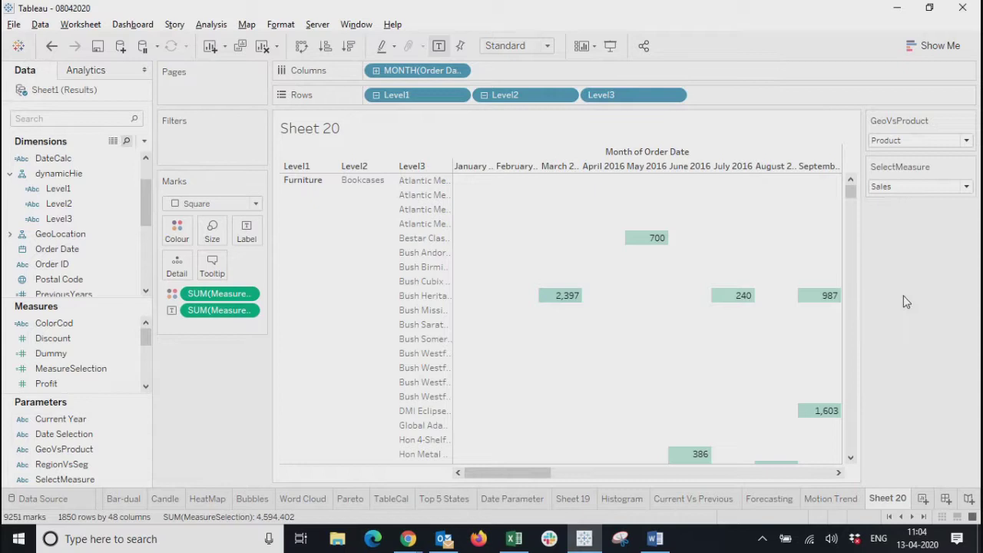
Set the SelectMeasure parameter to Profit and examine the highlight table across the 2016 and 2017 months.
{"action": "left_click", "coordinate": [895, 187]}
{"action": "left_click", "coordinate": [883, 213]}
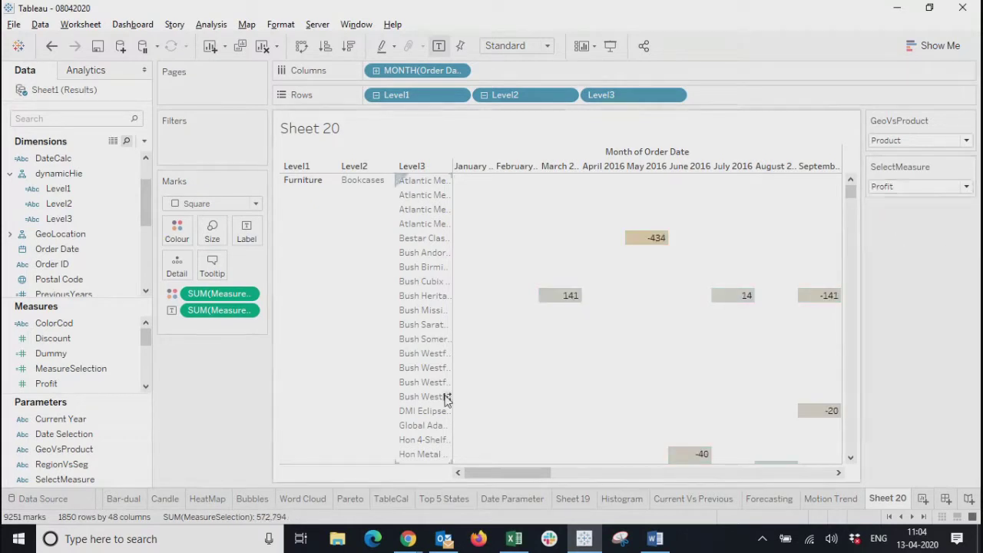
{"action": "left_click_drag", "start_coordinate": [479, 476], "coordinate": [442, 535]}
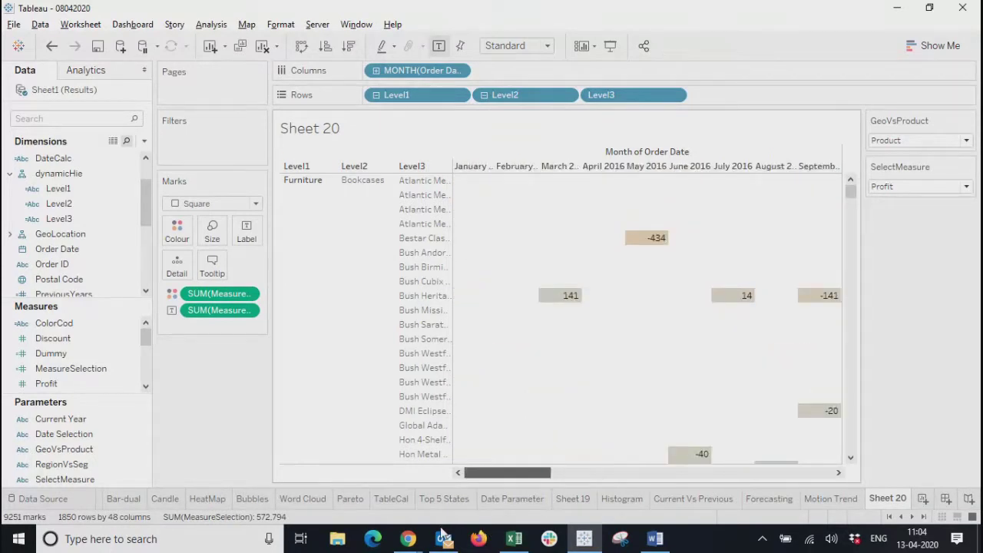
{"action": "mouse_move", "coordinate": [442, 535]}
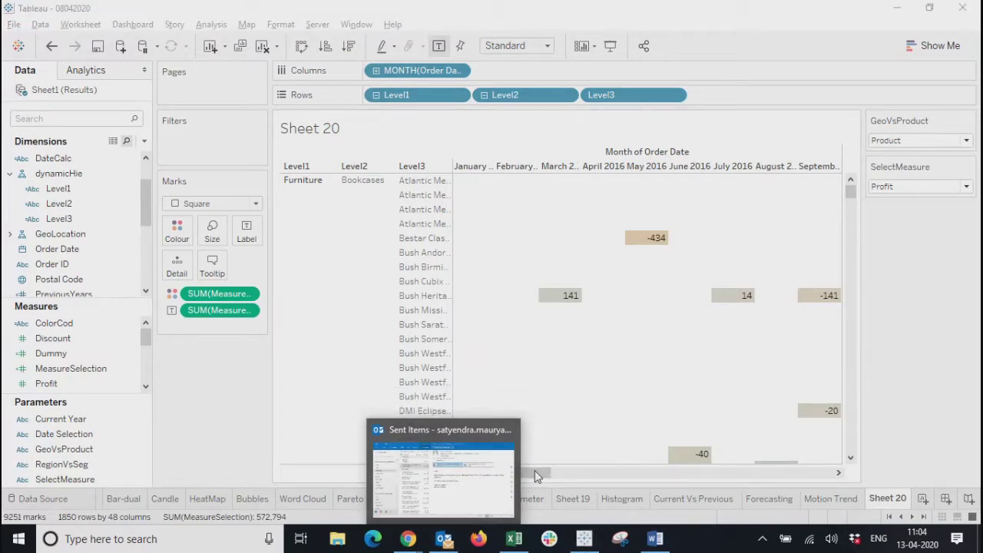
{"action": "left_click", "coordinate": [593, 473]}
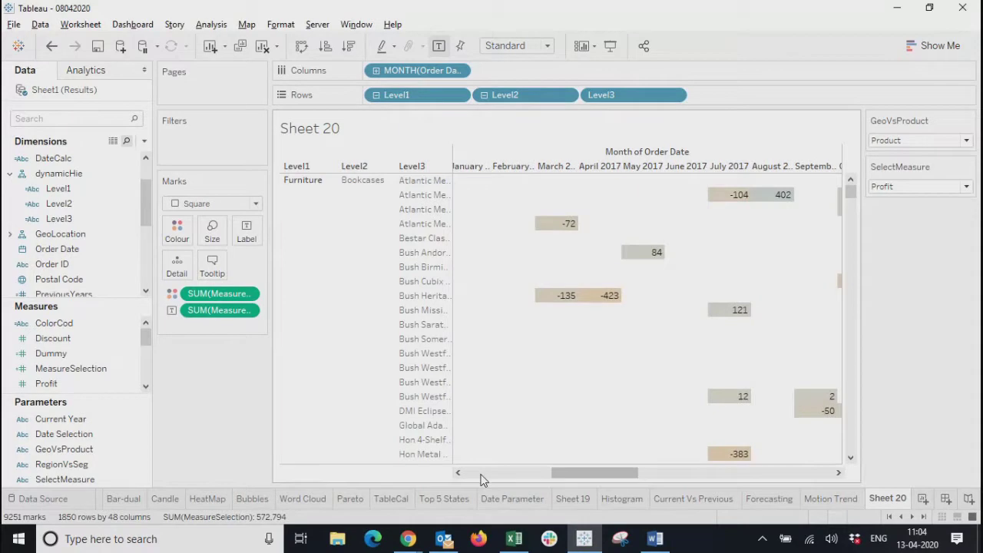
{"action": "left_click", "coordinate": [480, 473]}
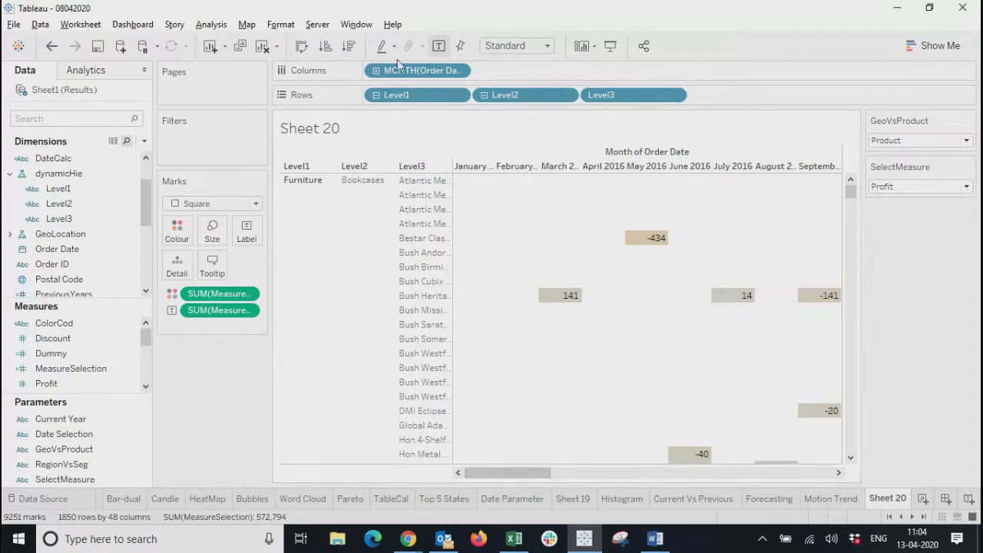
Keep GeoVsProduct on Product and collapse the highlight table's rows to Level2.
{"action": "left_click", "coordinate": [893, 143]}
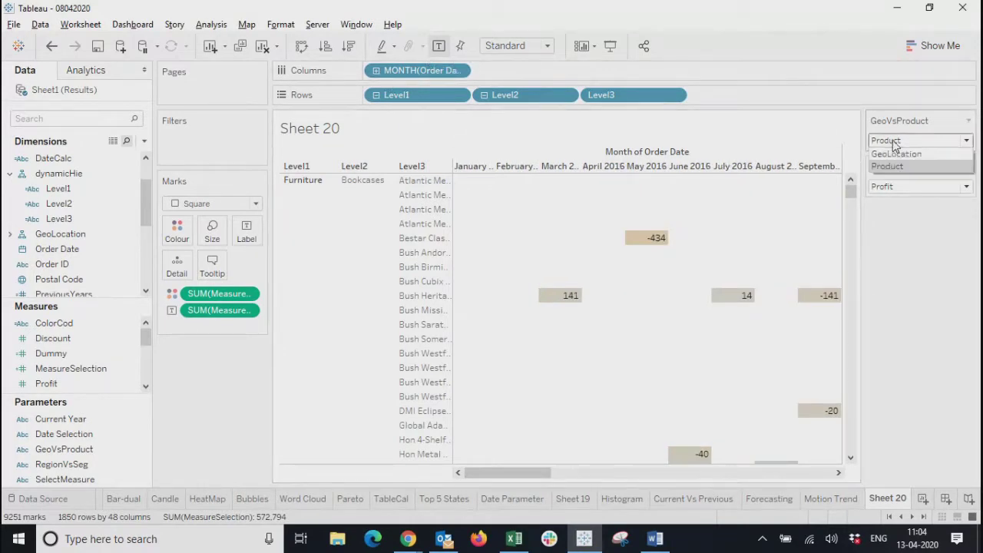
{"action": "left_click", "coordinate": [879, 165]}
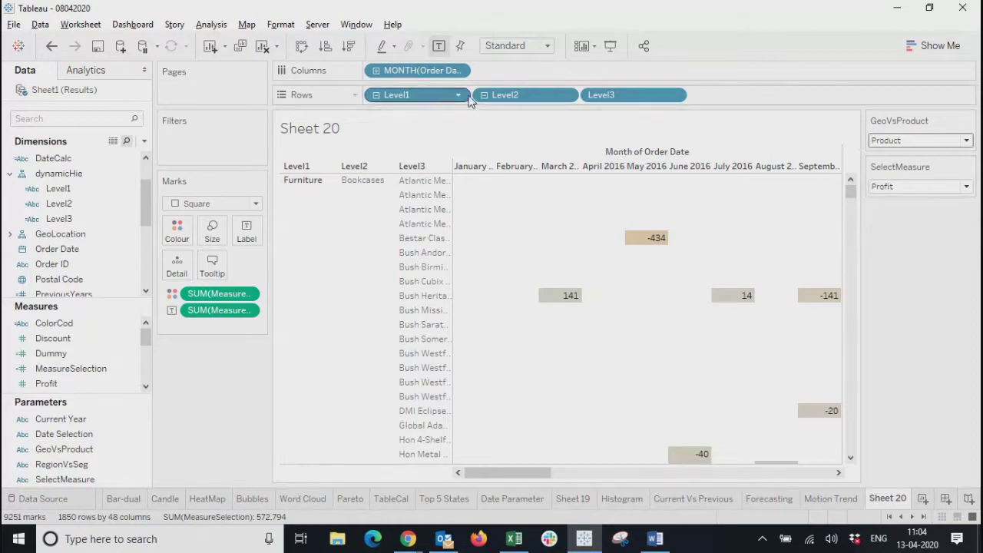
{"action": "left_click", "coordinate": [483, 96]}
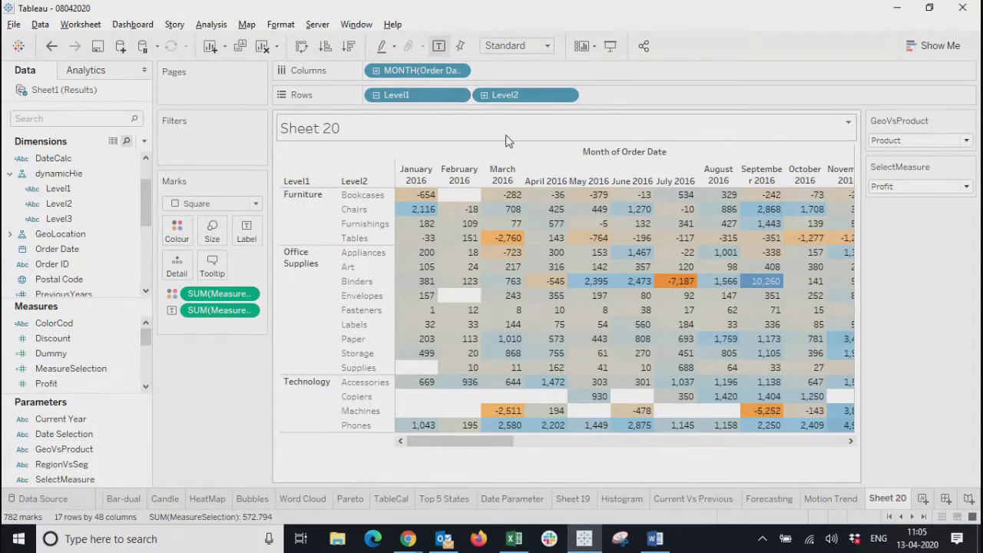
Test the SelectMeasure parameter on the monthly Level2 highlight table with Sales, Discount and Quantity.
{"action": "left_click", "coordinate": [879, 188]}
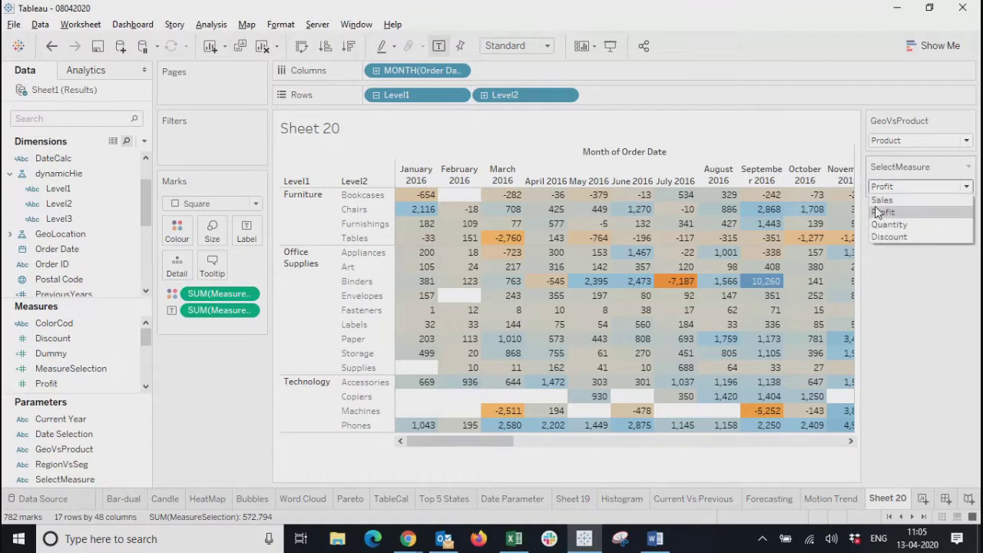
{"action": "left_click", "coordinate": [881, 199]}
{"action": "left_click", "coordinate": [887, 191]}
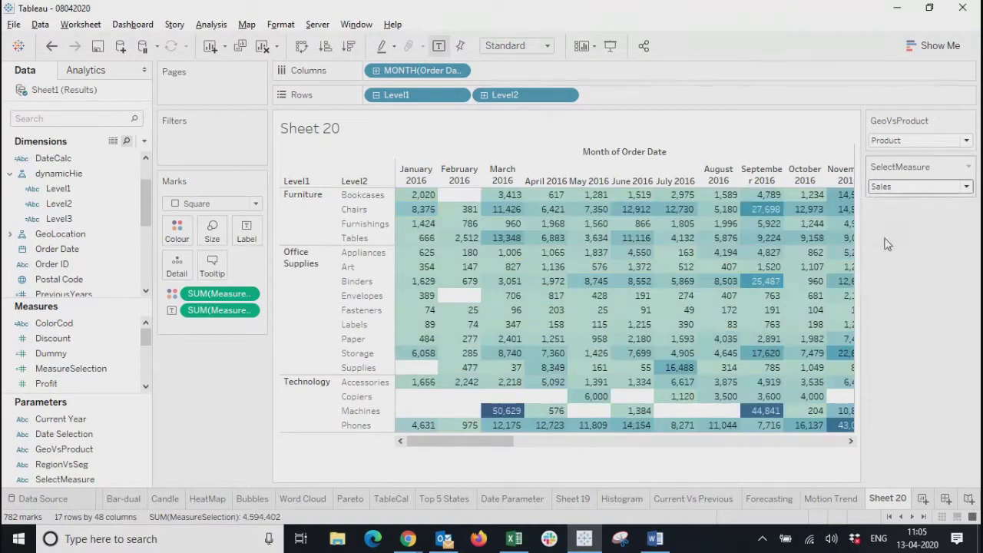
{"action": "left_click", "coordinate": [888, 238]}
{"action": "left_click", "coordinate": [887, 186]}
{"action": "left_click", "coordinate": [888, 235]}
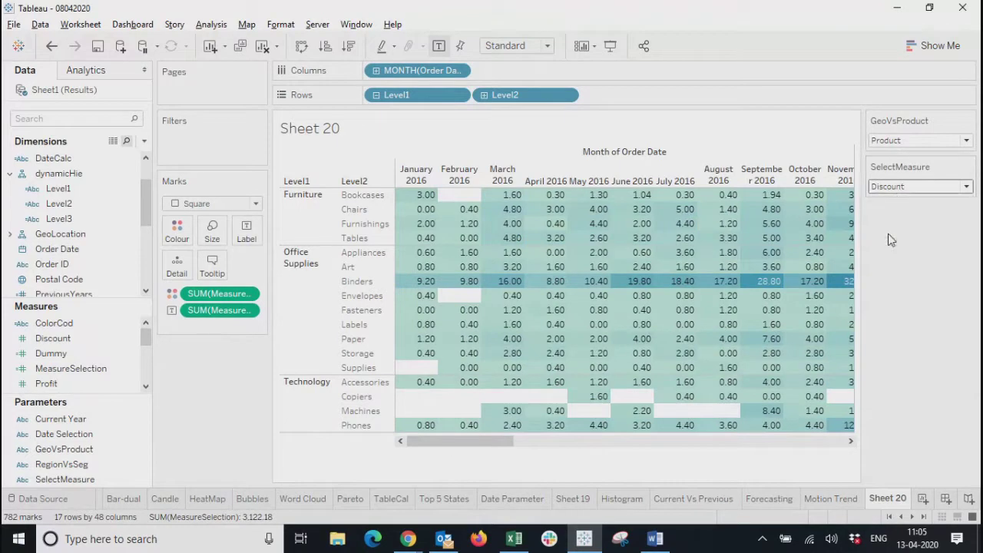
{"action": "left_click", "coordinate": [887, 187]}
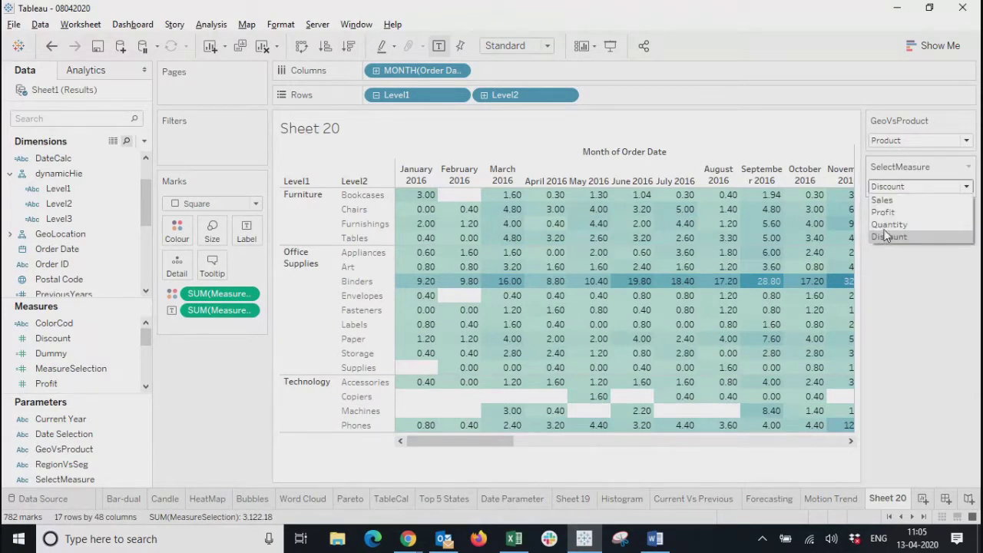
{"action": "left_click", "coordinate": [889, 224]}
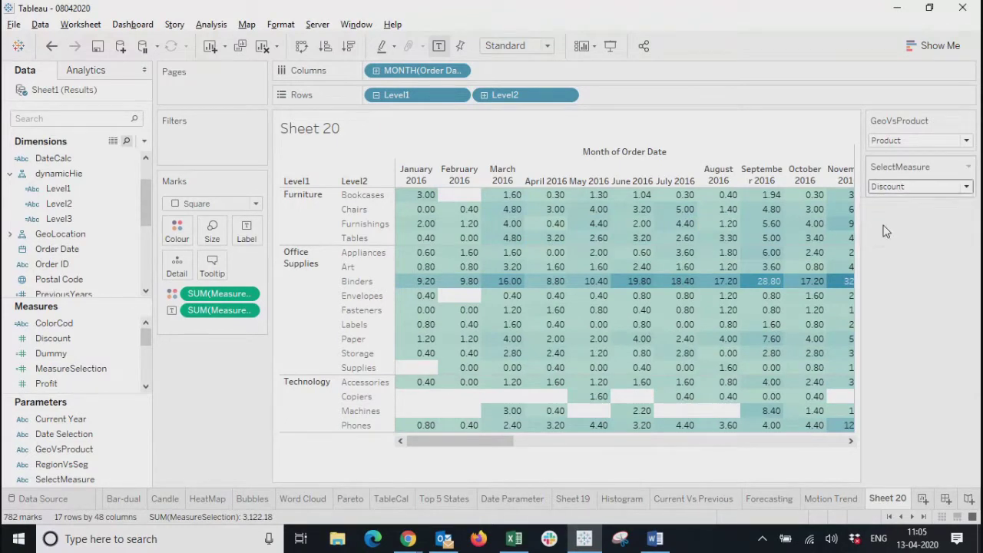
Switch the GeoVsProduct parameter to GeoLocation and test SelectMeasure with Sales and Quantity on the highlight table.
{"action": "left_click", "coordinate": [897, 142]}
{"action": "left_click", "coordinate": [898, 145]}
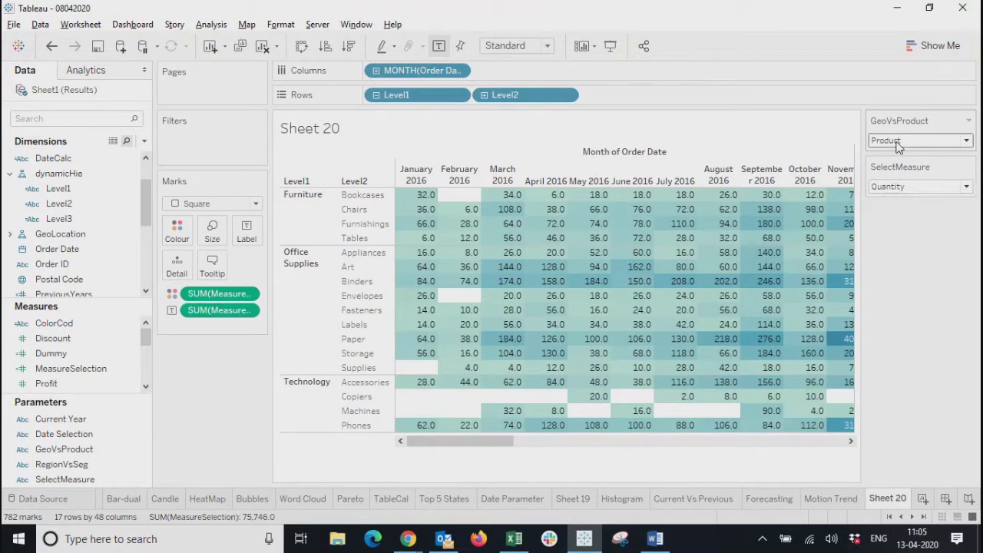
{"action": "left_click", "coordinate": [899, 146]}
{"action": "left_click", "coordinate": [895, 152]}
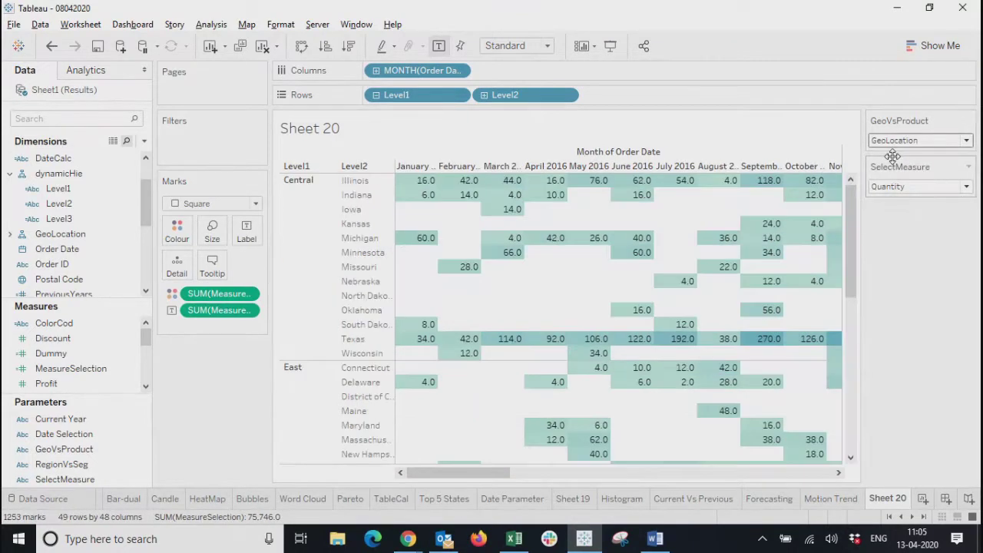
{"action": "left_click", "coordinate": [902, 192]}
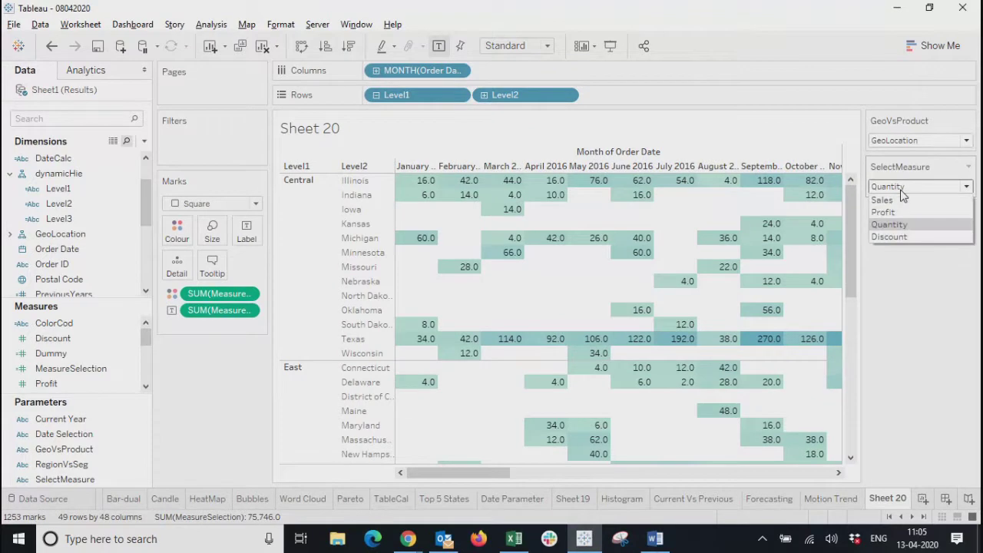
{"action": "left_click", "coordinate": [887, 209]}
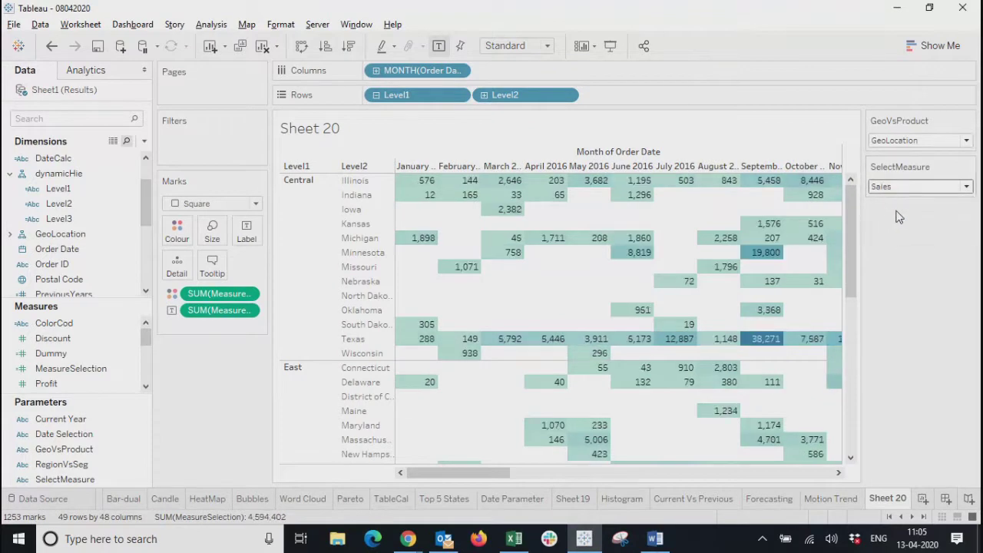
{"action": "left_click", "coordinate": [902, 189]}
{"action": "left_click", "coordinate": [889, 225]}
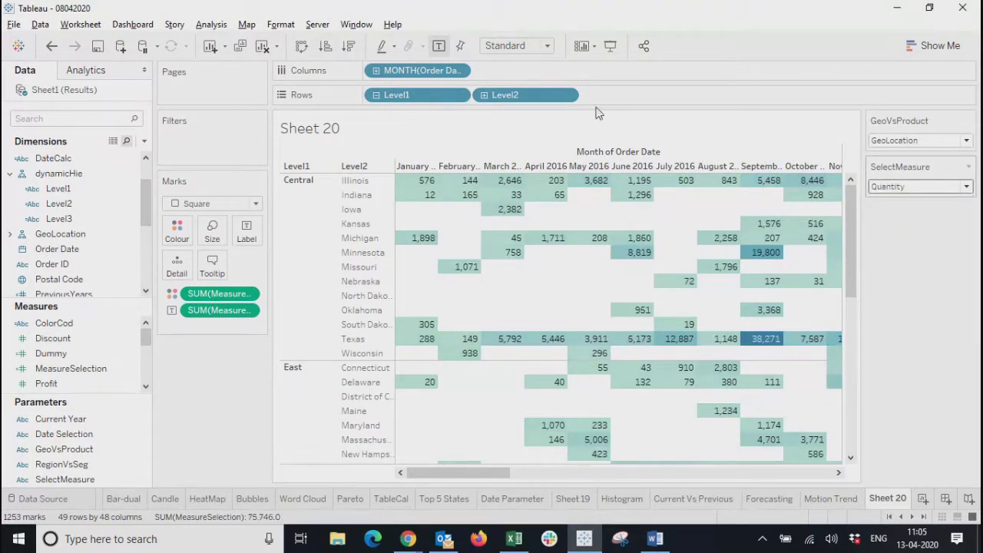
Collapse the GeoLocation rows to Level1, then drill them down through Level2 to Level3.
{"action": "left_click", "coordinate": [377, 97]}
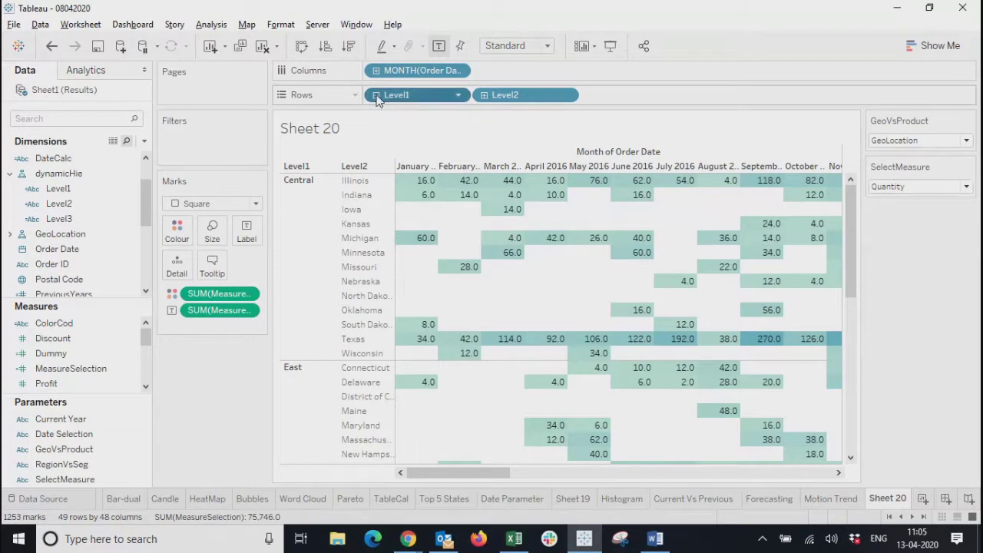
{"action": "left_click_drag", "start_coordinate": [372, 255], "coordinate": [329, 302]}
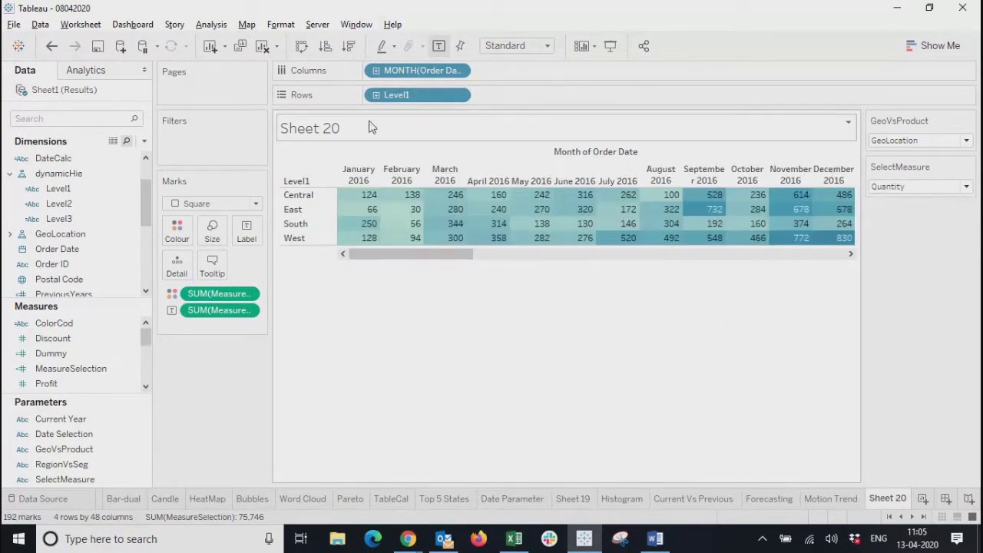
{"action": "left_click", "coordinate": [376, 95]}
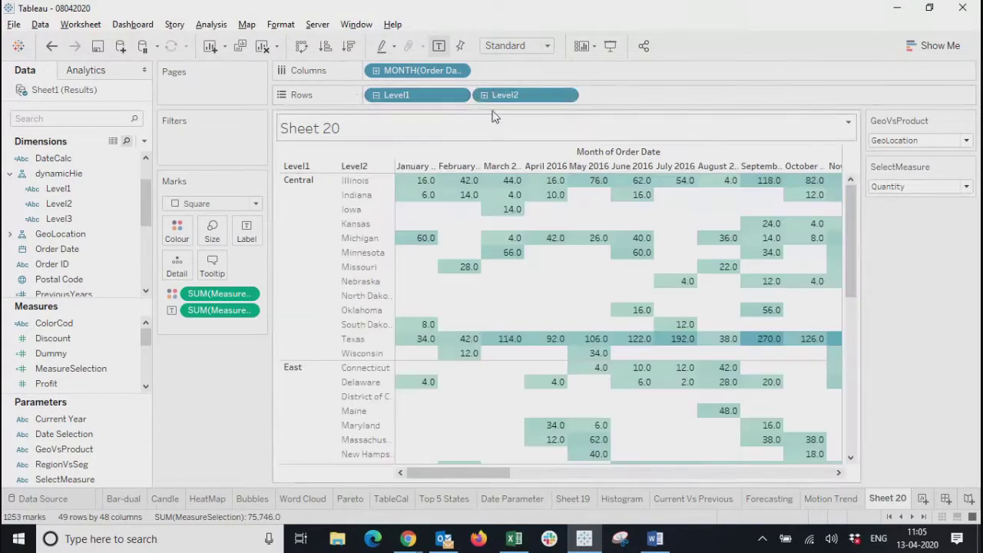
{"action": "left_click", "coordinate": [485, 94]}
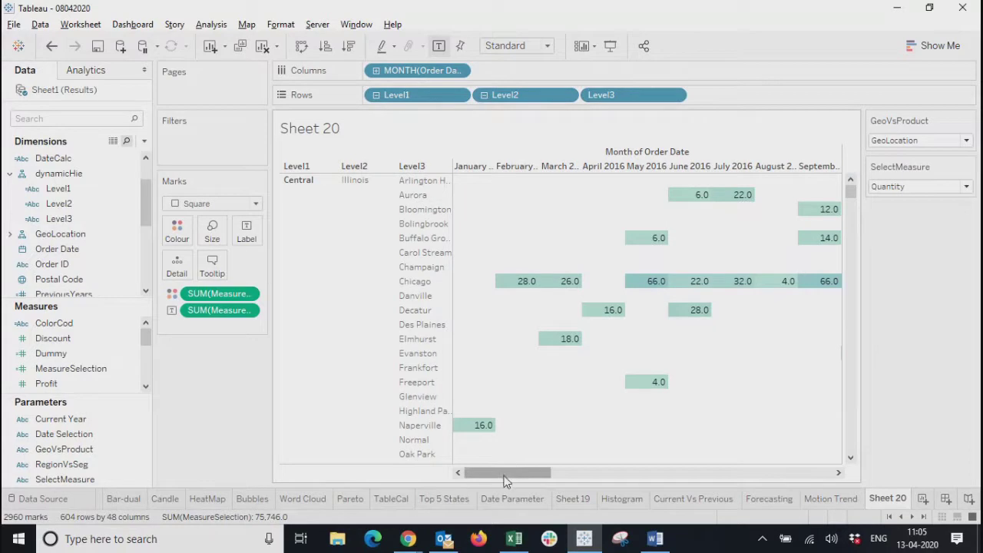
Examine the Level3 city rows of Illinois across the 2016 and 2017 months, then collapse the rows to Level2.
{"action": "right_click", "coordinate": [645, 472]}
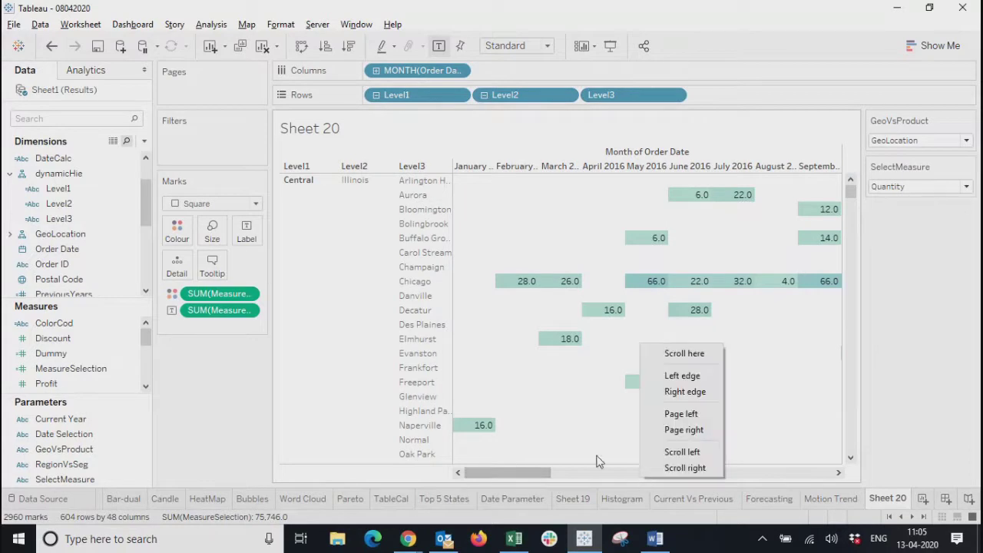
{"action": "left_click", "coordinate": [505, 478]}
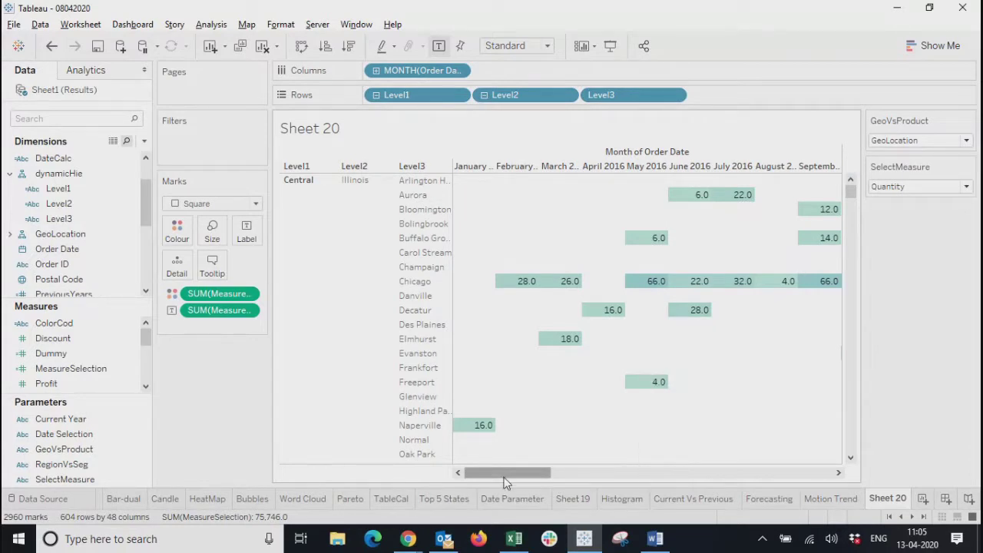
{"action": "right_click", "coordinate": [555, 474]}
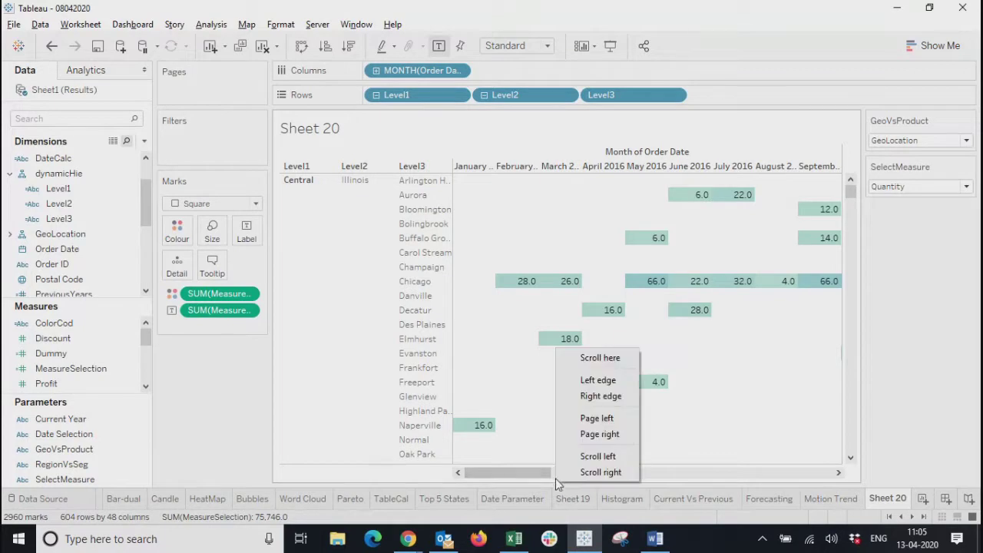
{"action": "left_click", "coordinate": [367, 360]}
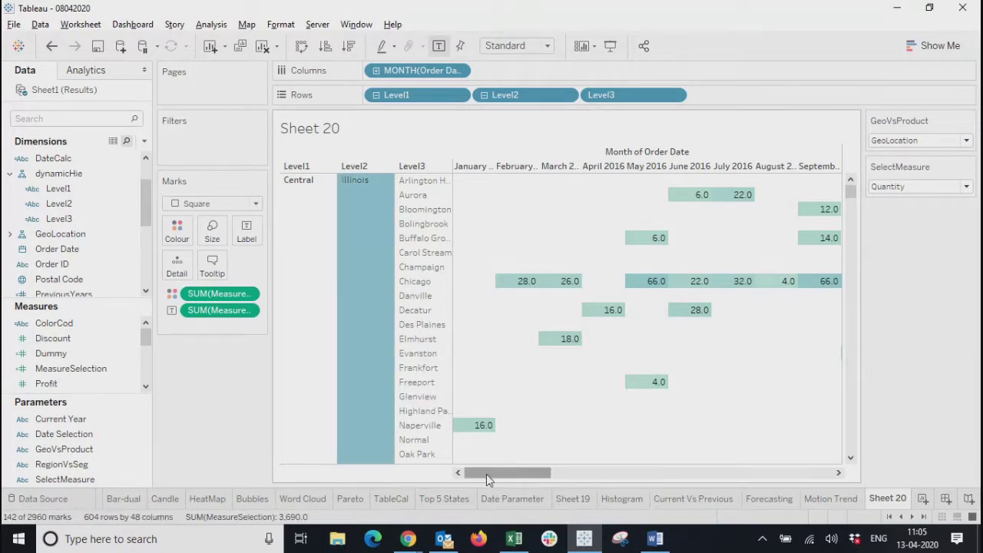
{"action": "right_click", "coordinate": [568, 473]}
{"action": "left_click", "coordinate": [568, 473]}
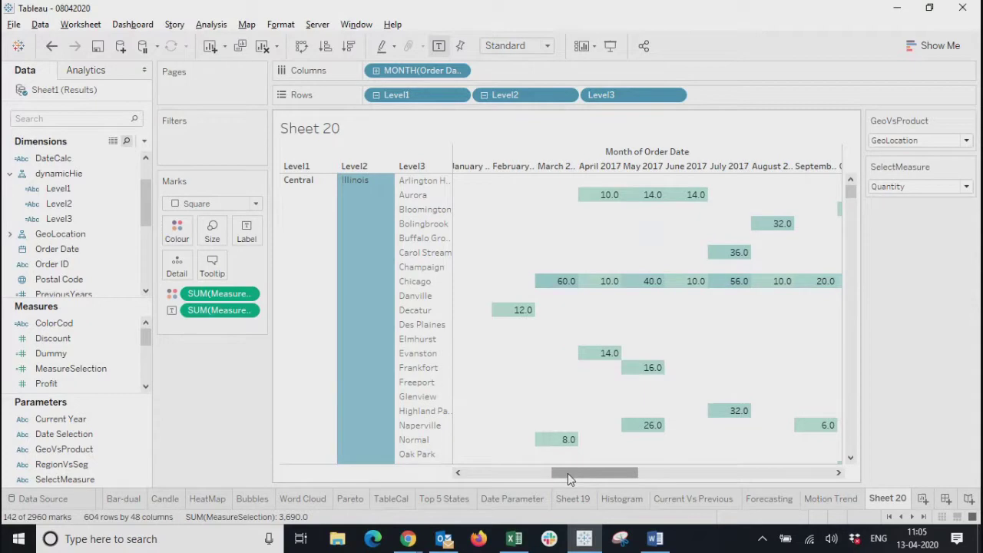
{"action": "right_click", "coordinate": [645, 476]}
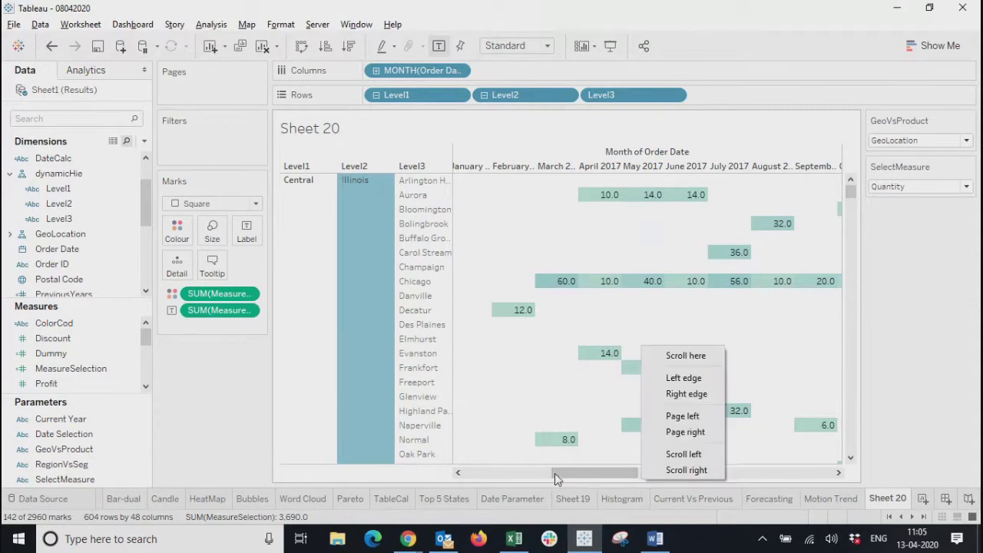
{"action": "left_click", "coordinate": [554, 473]}
{"action": "left_click", "coordinate": [519, 474]}
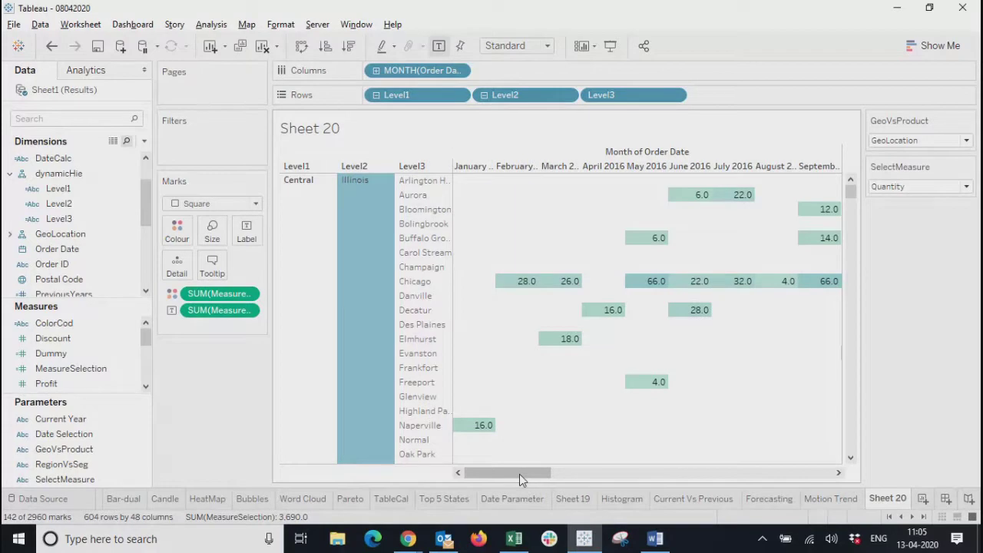
{"action": "left_click", "coordinate": [485, 97]}
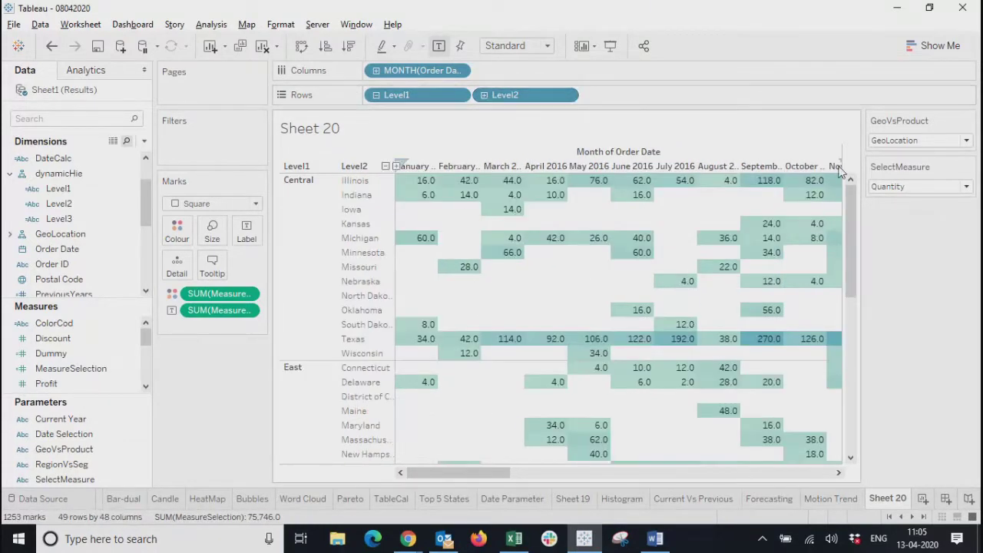
Set SelectMeasure to Sales and check the GeoLocation table collapsed to Level1 and expanded again to Level2.
{"action": "left_click", "coordinate": [925, 187]}
{"action": "left_click", "coordinate": [893, 212]}
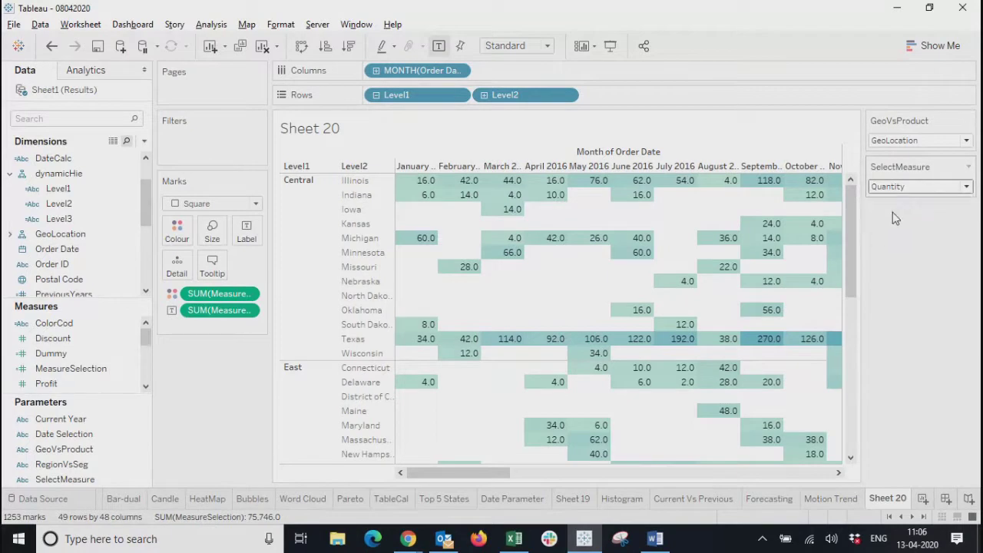
{"action": "left_click", "coordinate": [907, 191]}
{"action": "left_click", "coordinate": [891, 200]}
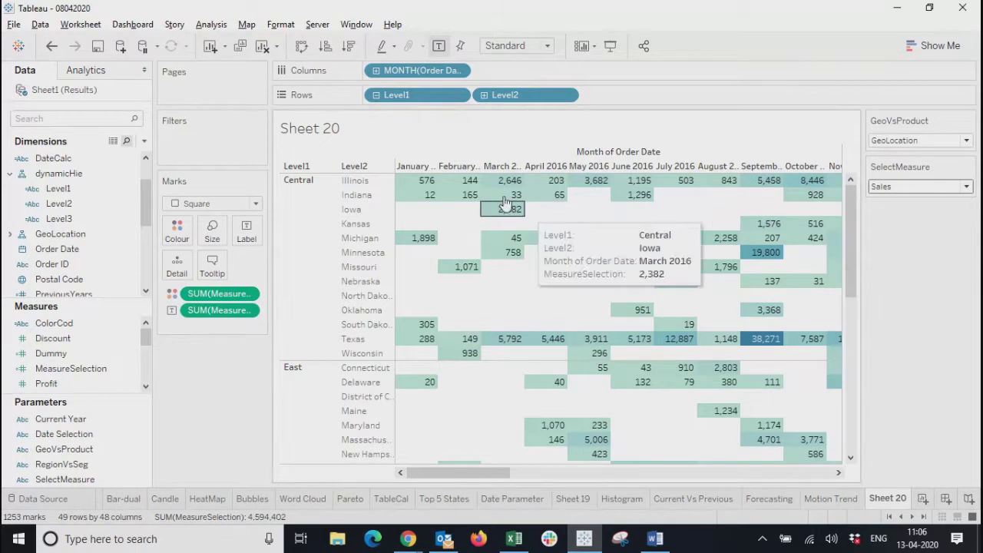
{"action": "left_click", "coordinate": [377, 96]}
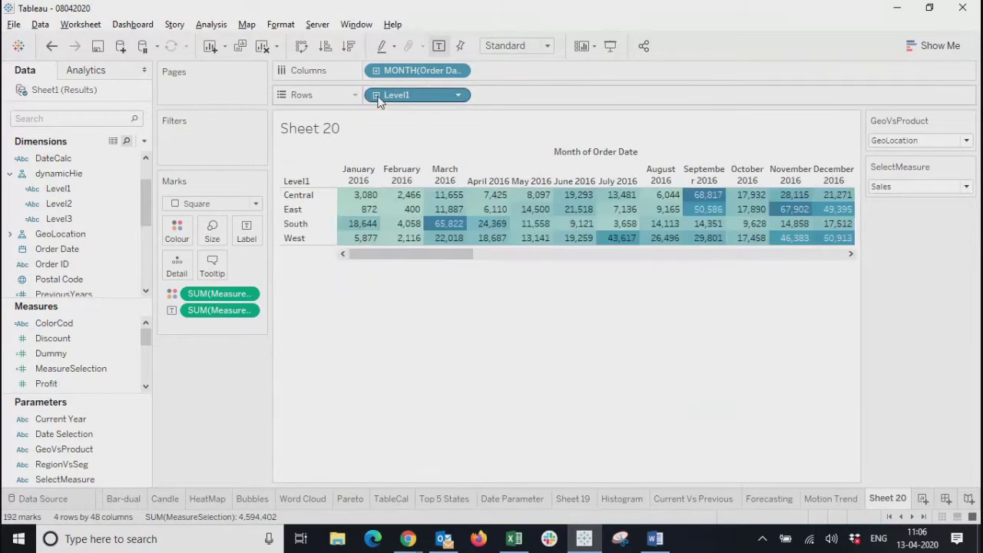
{"action": "left_click", "coordinate": [376, 96]}
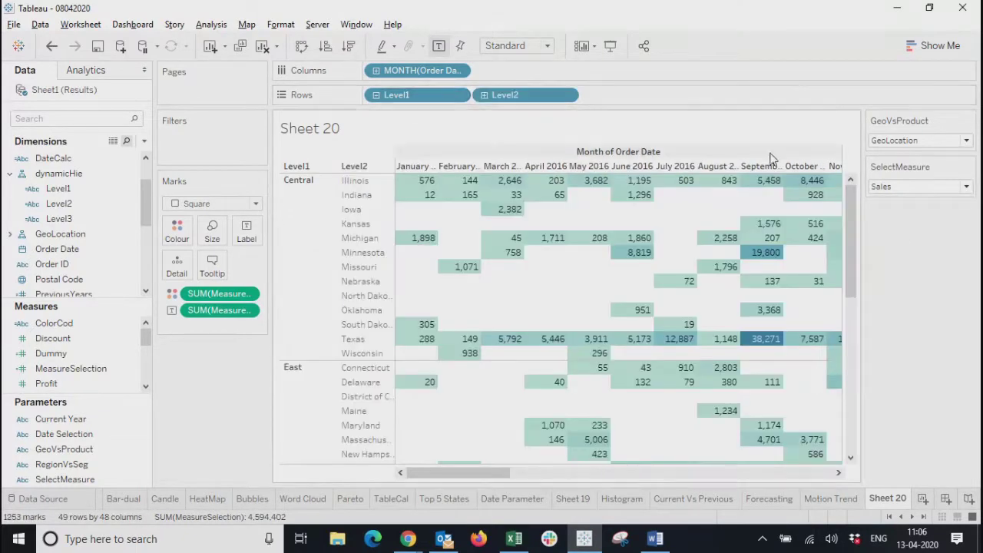
Set GeoVsProduct to Product and SelectMeasure to Profit, and inspect the highlight table's monthly values.
{"action": "left_click", "coordinate": [910, 142]}
{"action": "left_click", "coordinate": [887, 166]}
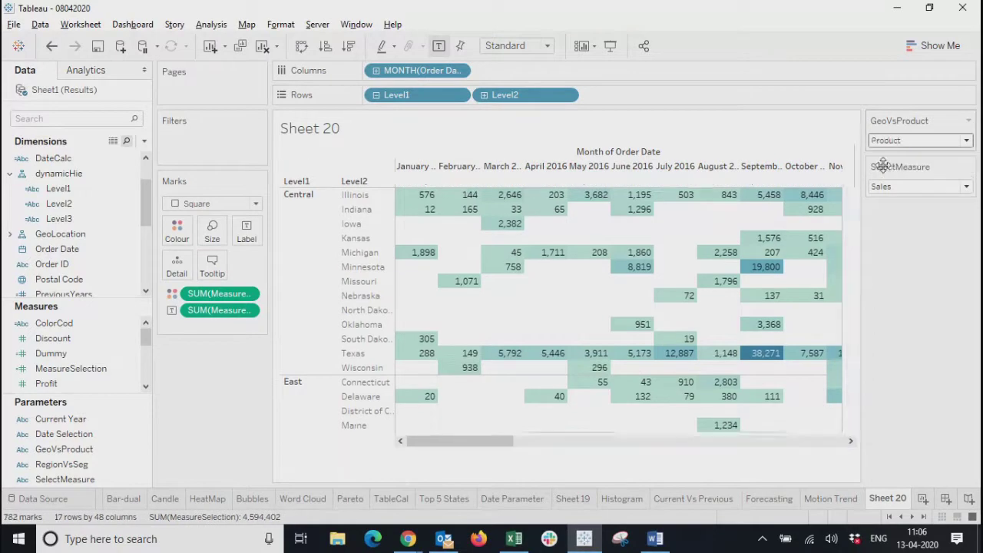
{"action": "left_click", "coordinate": [888, 188]}
{"action": "left_click", "coordinate": [887, 209]}
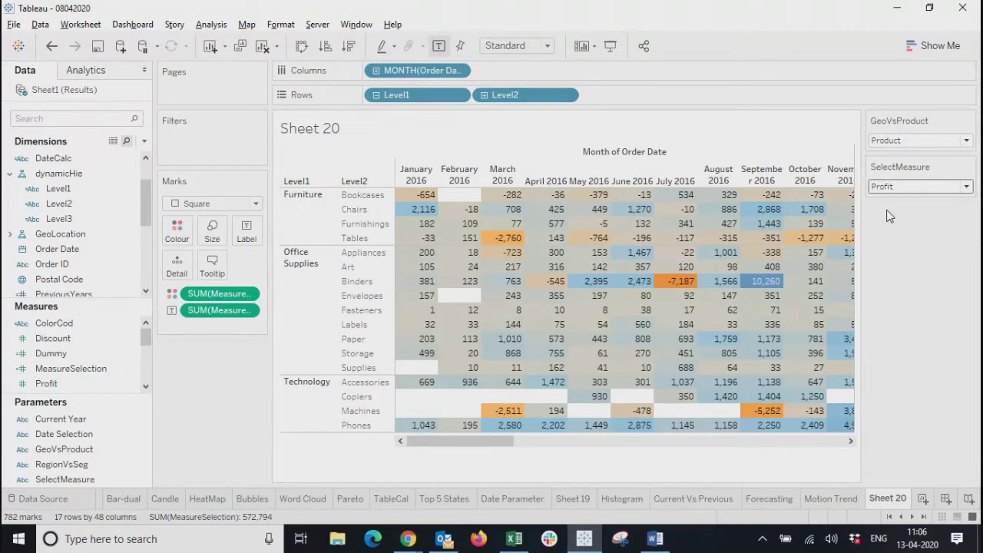
{"action": "mouse_move", "coordinate": [686, 347]}
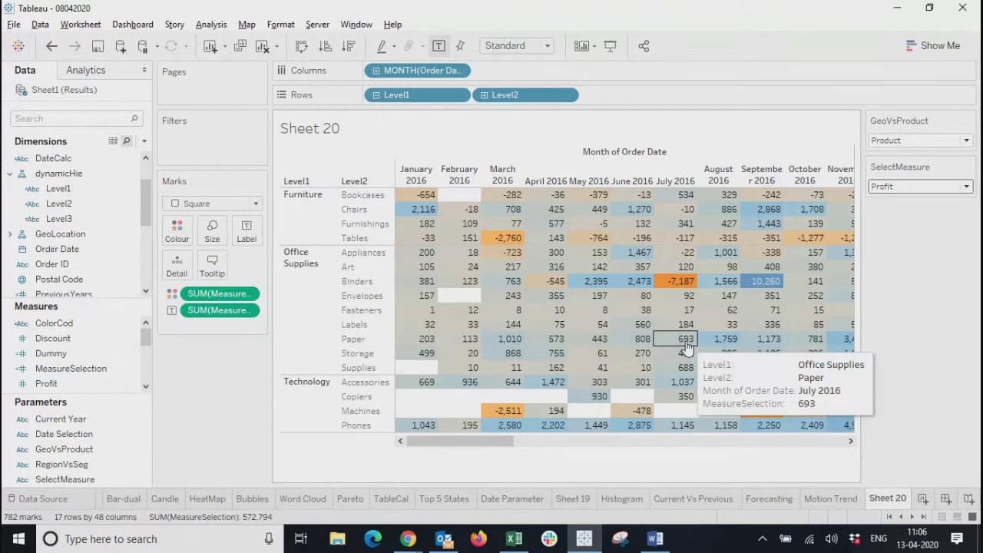
{"action": "left_click_drag", "start_coordinate": [499, 441], "coordinate": [466, 454]}
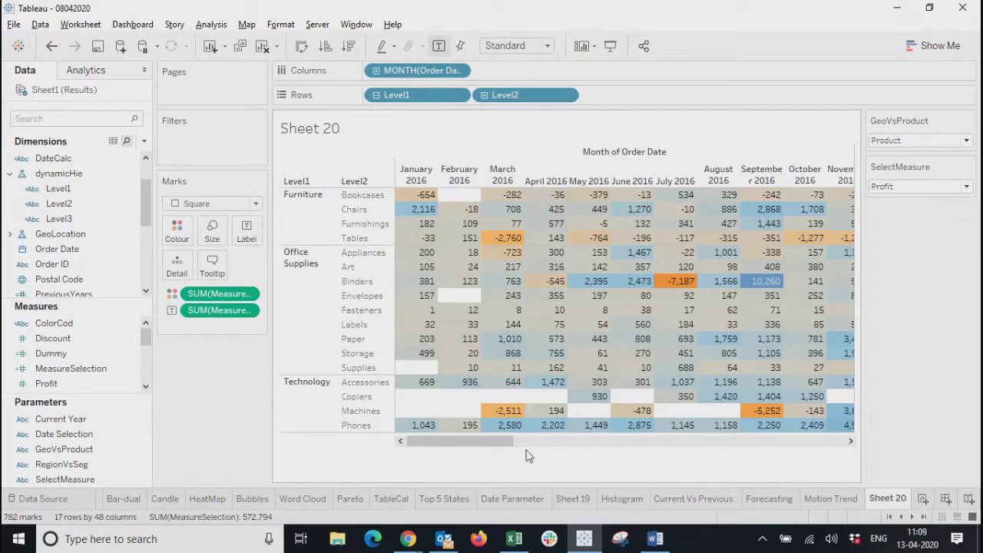
{"action": "left_click_drag", "start_coordinate": [511, 441], "coordinate": [452, 467]}
Rename the highlight table's worksheet to "CRoss Table Summary" and add a new blank worksheet.
{"action": "double_click", "coordinate": [877, 499]}
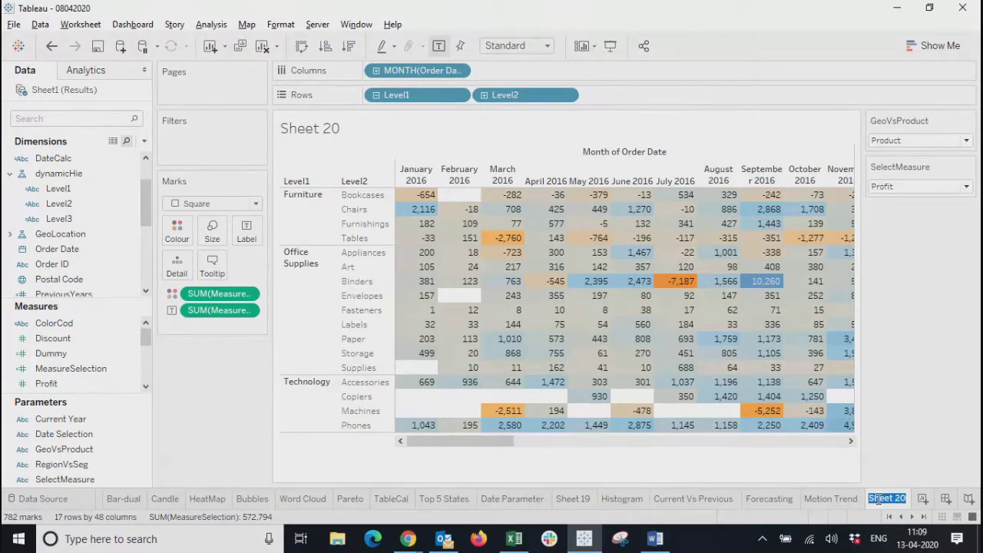
{"action": "type", "text": "Cross Tablea"}
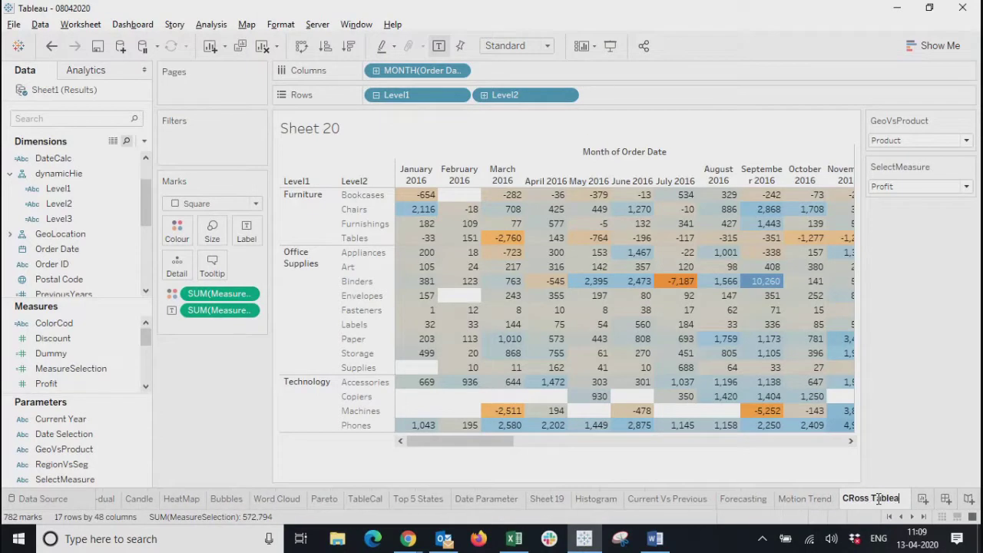
{"action": "key", "text": "BackSpace"}
{"action": "type", "text": "Summary"}
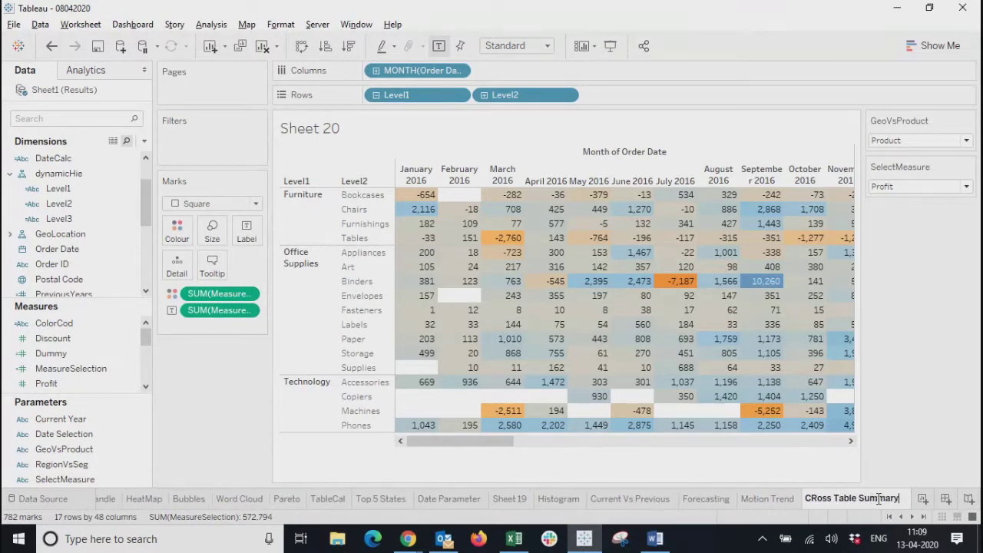
{"action": "key", "text": "Return"}
{"action": "left_click", "coordinate": [914, 459]}
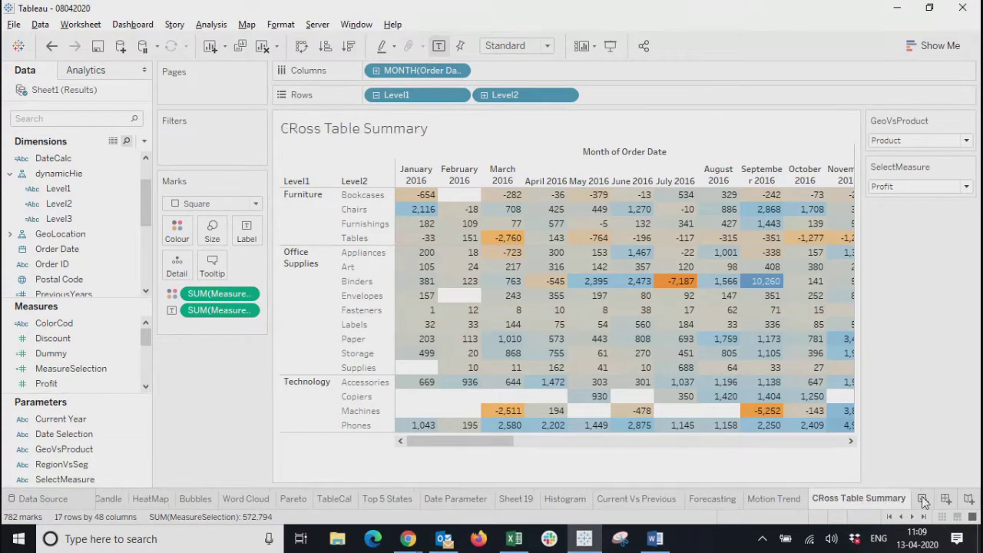
{"action": "left_click", "coordinate": [922, 498]}
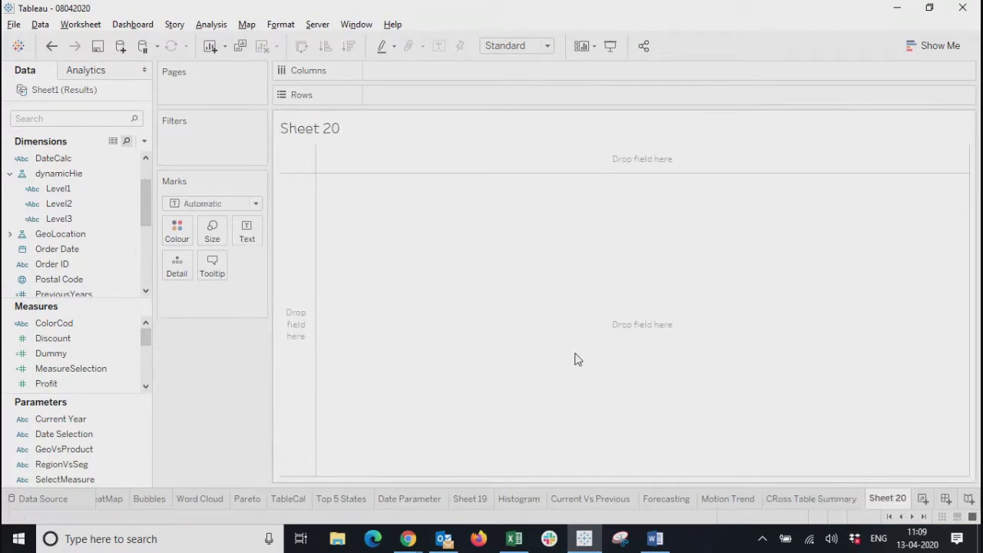
Review the Top 5 States, TableCal, Pareto, Current Vs Previous, Forecasting, Histogram and Sheet 19 worksheets, then return to the blank worksheet.
{"action": "left_click", "coordinate": [341, 498]}
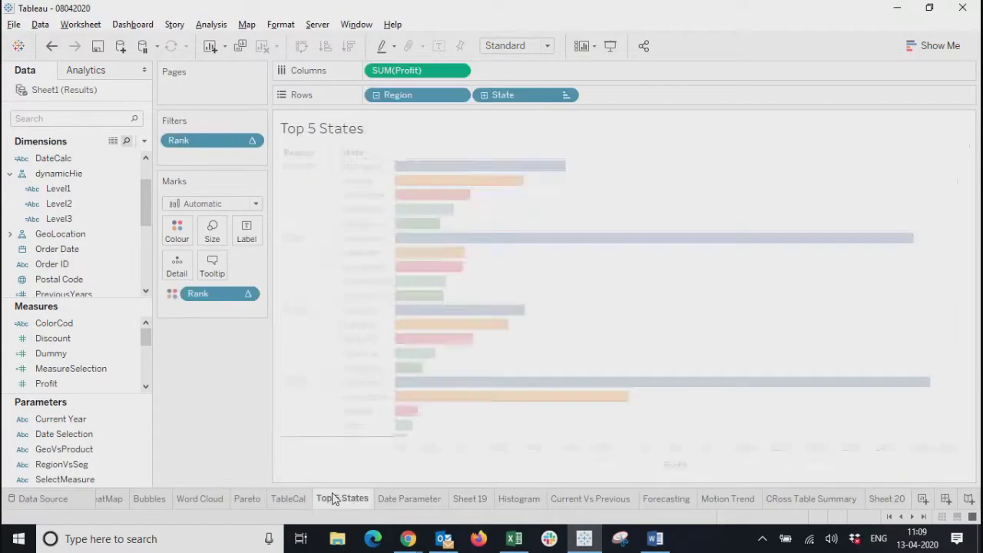
{"action": "left_click", "coordinate": [294, 501]}
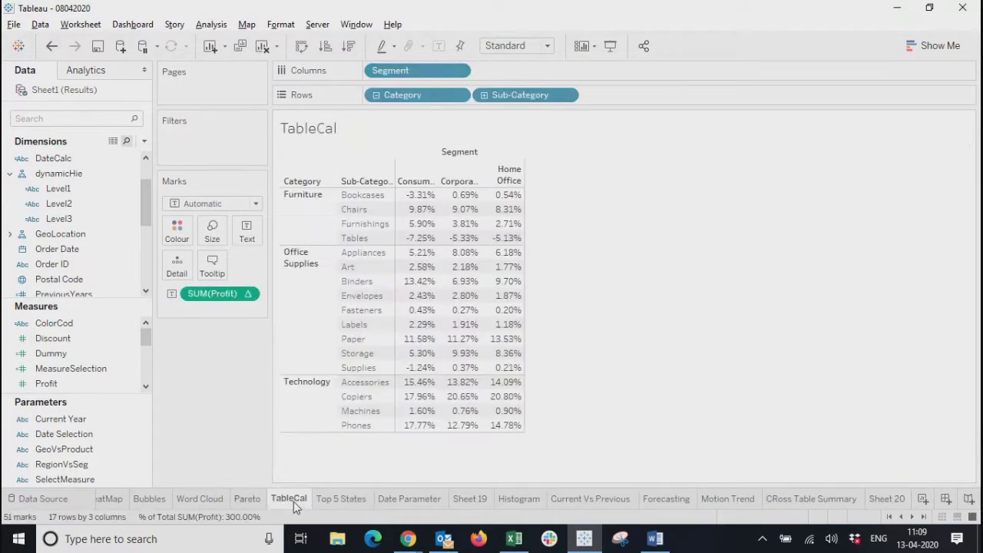
{"action": "left_click", "coordinate": [246, 499]}
{"action": "left_click", "coordinate": [589, 501]}
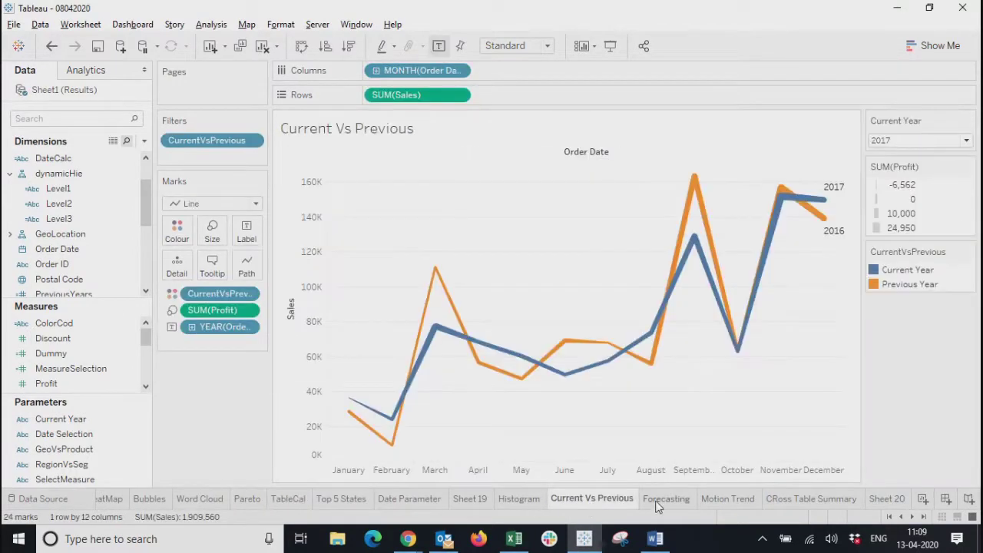
{"action": "left_click", "coordinate": [657, 501]}
{"action": "left_click", "coordinate": [513, 501]}
{"action": "left_click", "coordinate": [481, 501]}
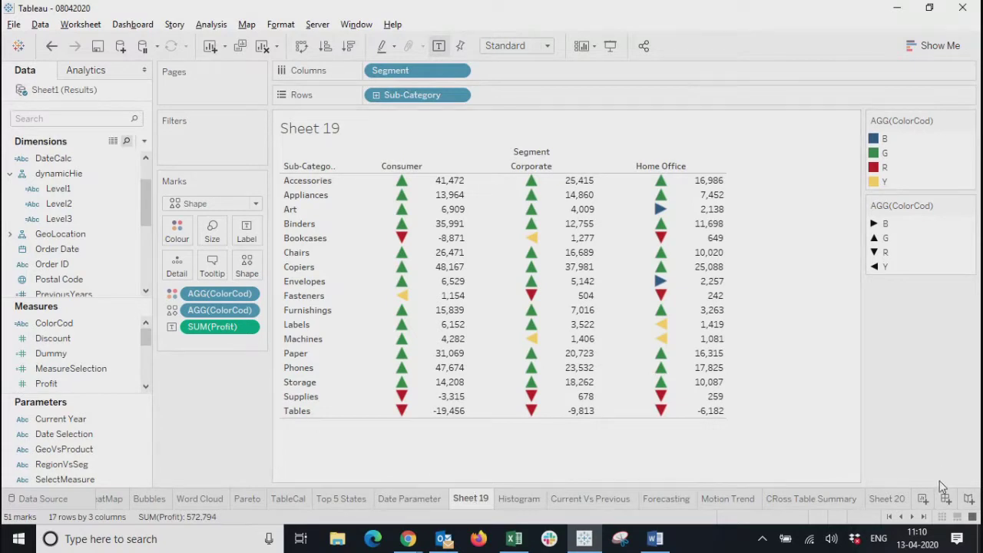
{"action": "left_click", "coordinate": [922, 499]}
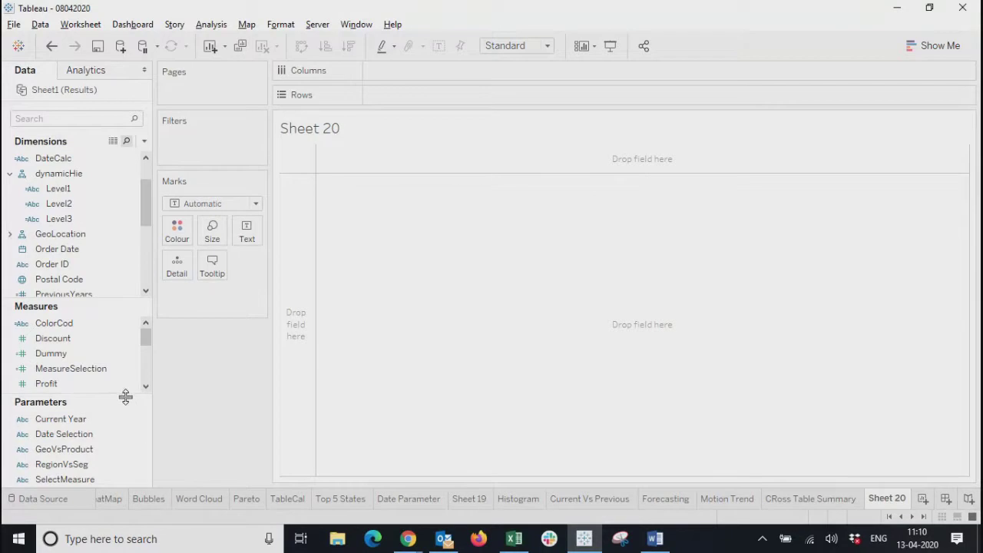
Examine the formula of the Dummy calculated field and close it without changes.
{"action": "left_click_drag", "start_coordinate": [145, 338], "coordinate": [140, 301]}
{"action": "right_click", "coordinate": [53, 353]}
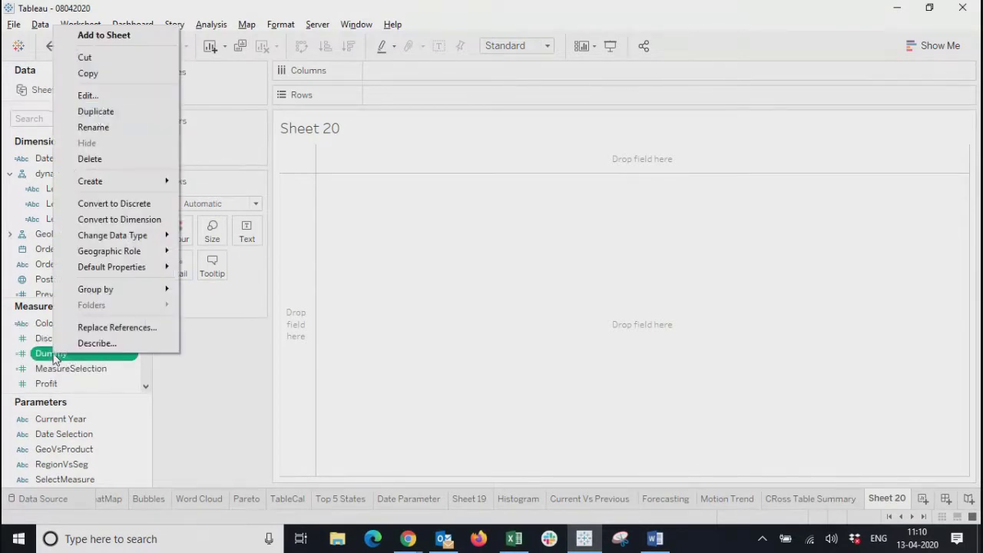
{"action": "left_click", "coordinate": [88, 96]}
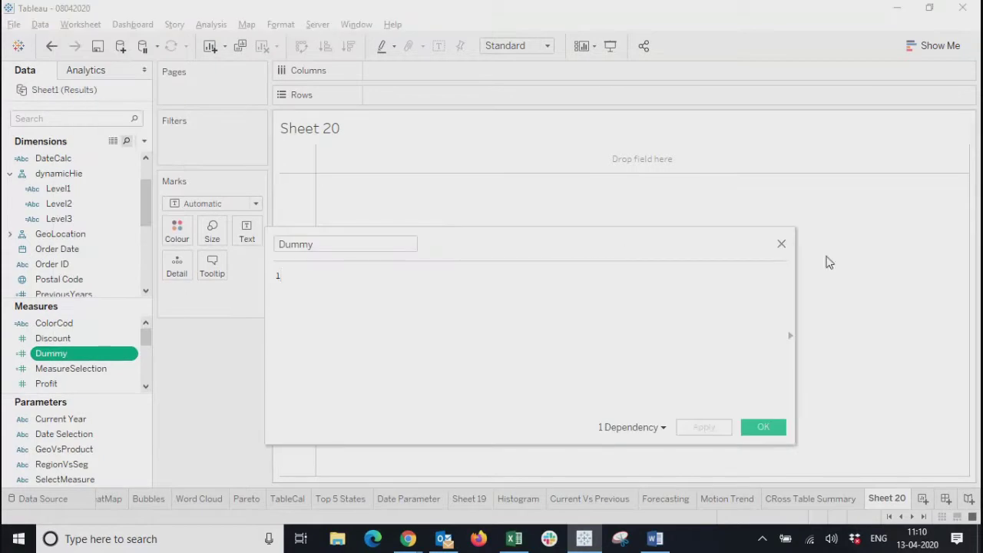
{"action": "left_click", "coordinate": [783, 246]}
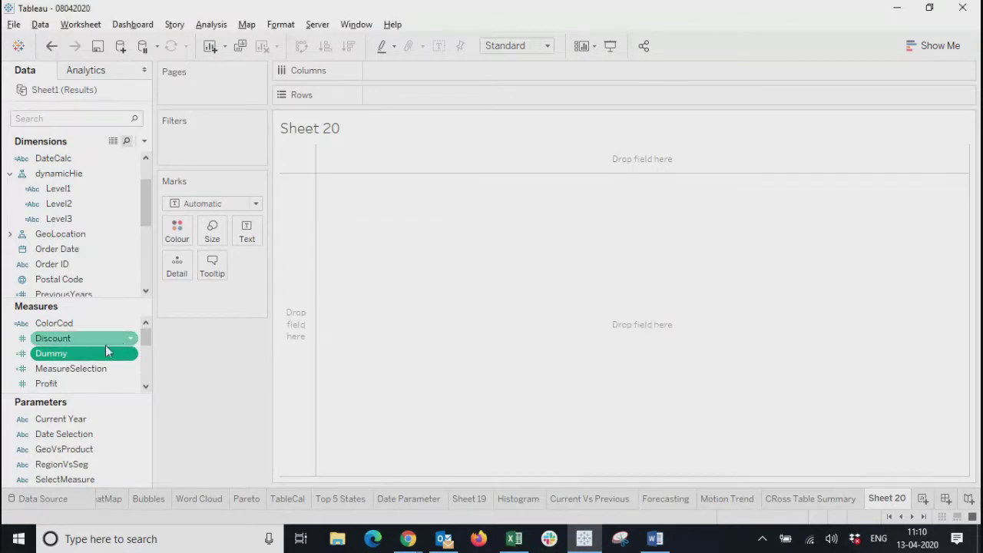
Place the Dummy measure on Columns and aggregate it as an attribute.
{"action": "left_click_drag", "start_coordinate": [106, 357], "coordinate": [438, 75]}
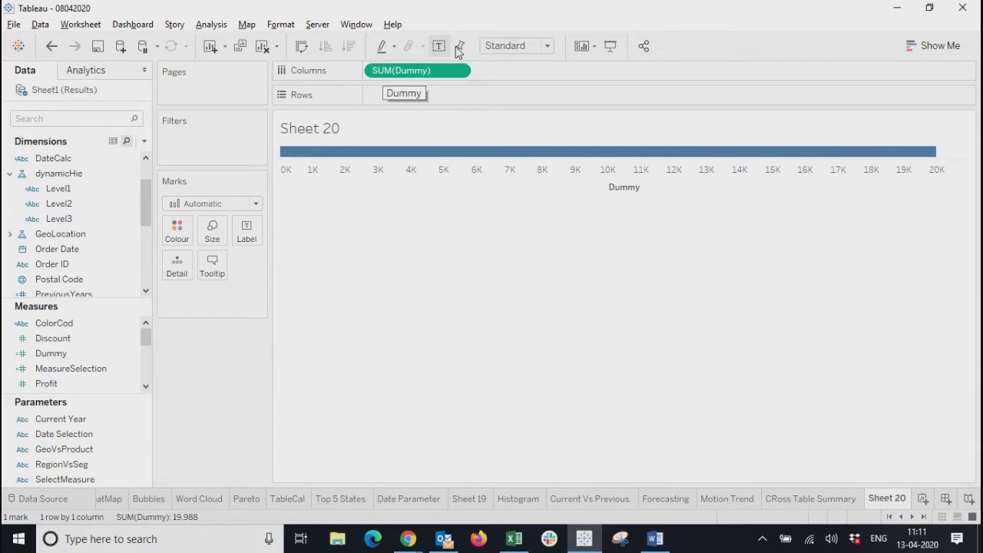
{"action": "left_click", "coordinate": [458, 71]}
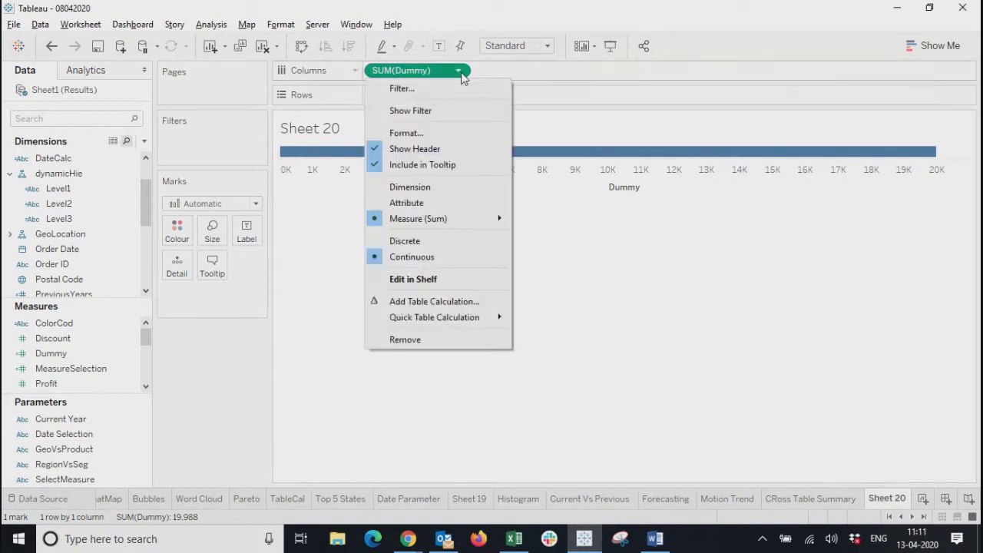
{"action": "left_click", "coordinate": [409, 205]}
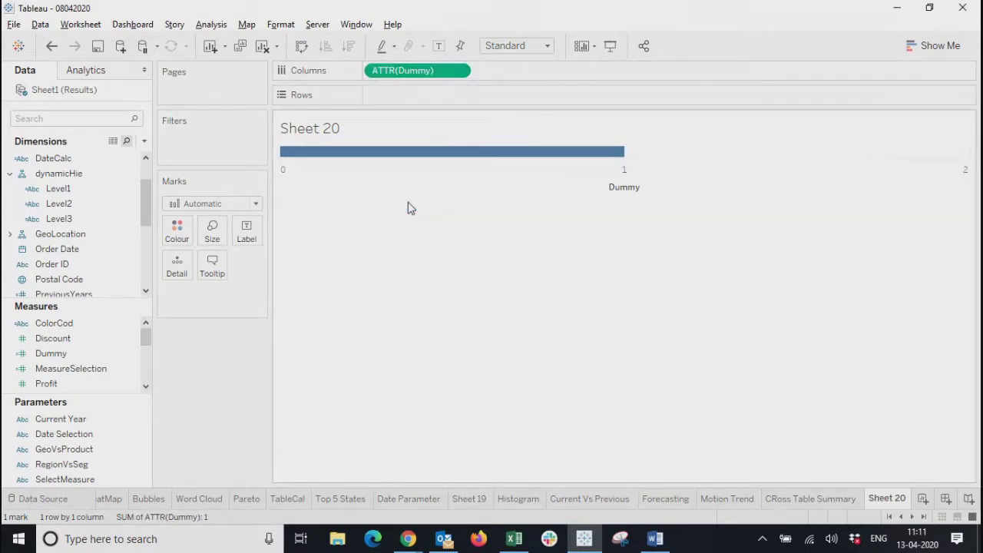
Check the constant behind the Dummy bar by reviewing the field's calculation again.
{"action": "mouse_move", "coordinate": [485, 158]}
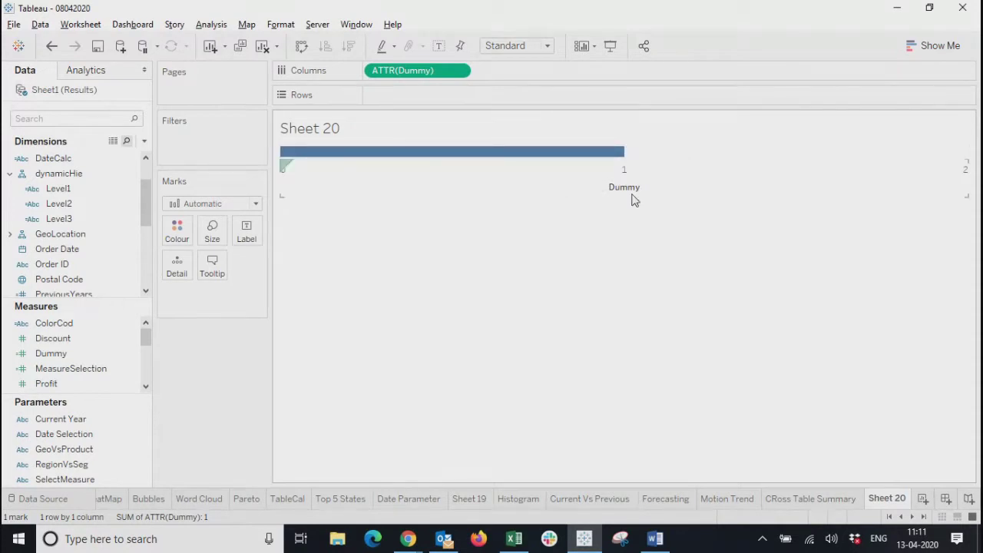
{"action": "left_click", "coordinate": [51, 354]}
{"action": "right_click", "coordinate": [55, 361]}
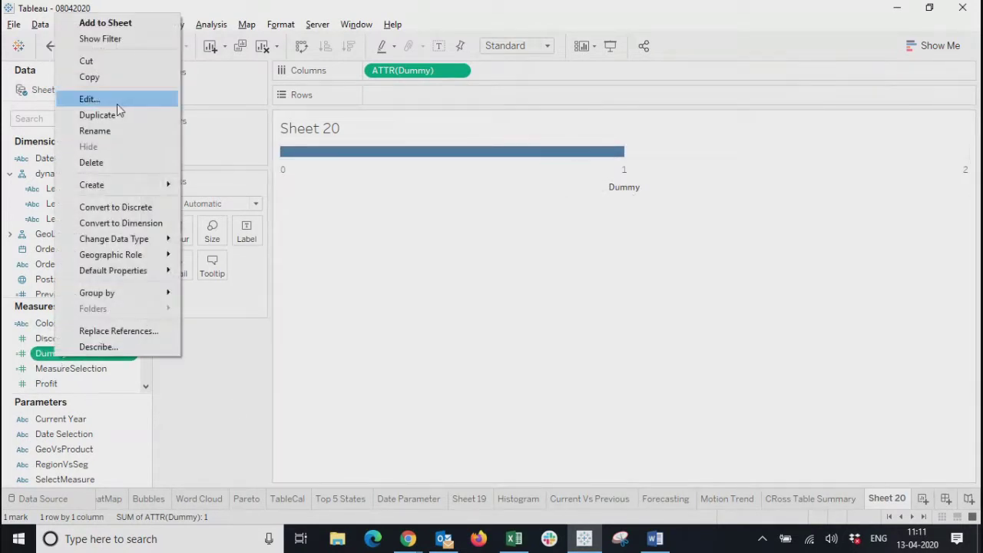
{"action": "left_click", "coordinate": [117, 103]}
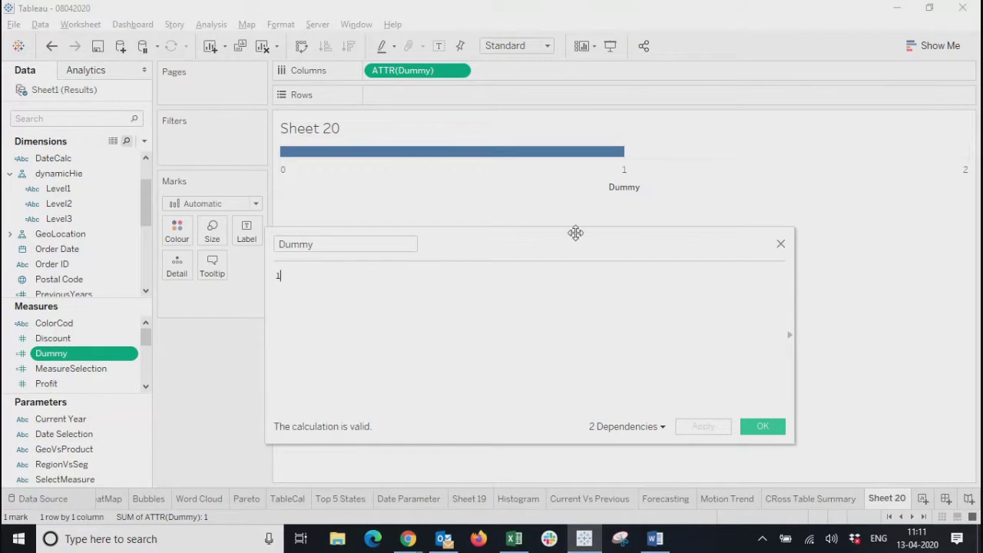
{"action": "left_click", "coordinate": [781, 245]}
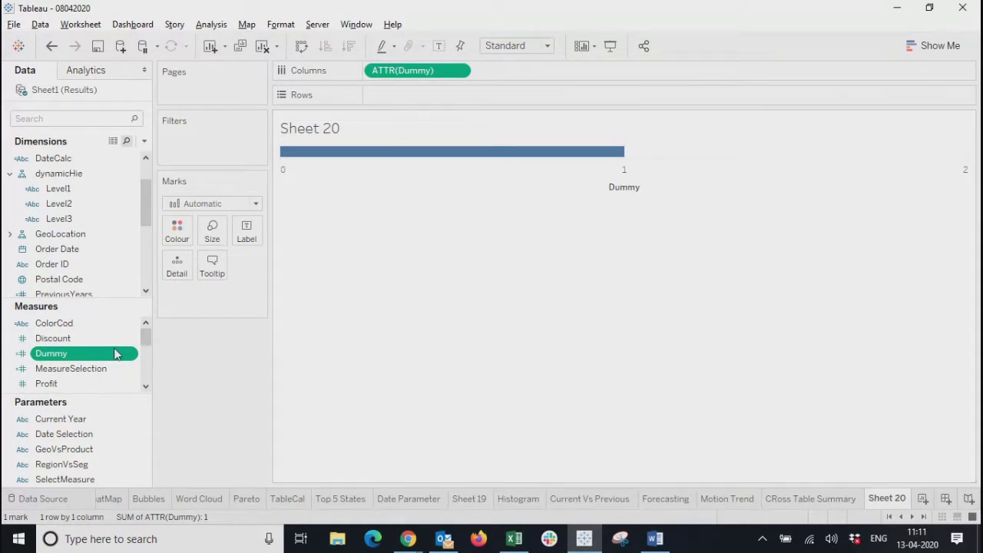
Add Profit to the Dummy bar and assign it as the bar's label instead of its colour.
{"action": "left_click_drag", "start_coordinate": [61, 382], "coordinate": [379, 161]}
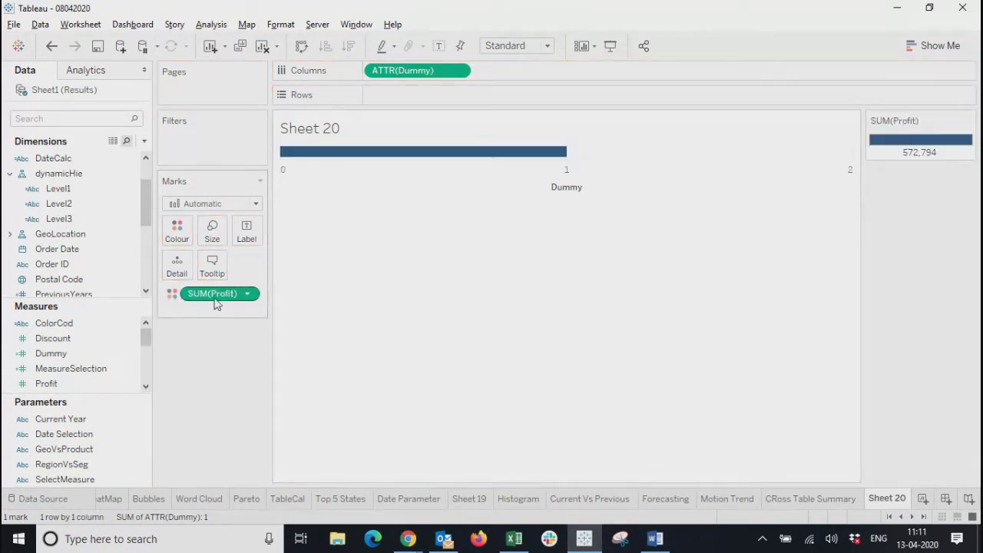
{"action": "left_click_drag", "start_coordinate": [226, 298], "coordinate": [246, 230]}
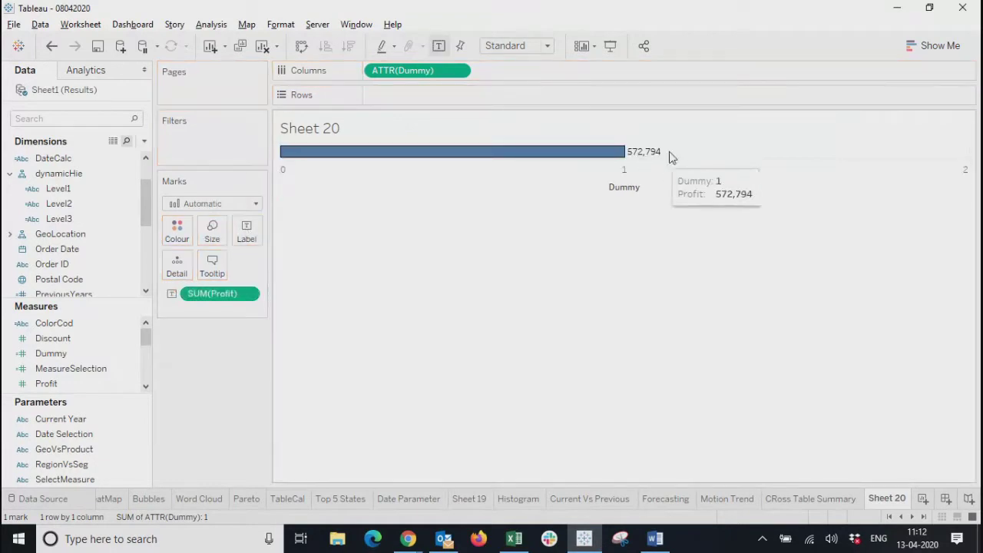
{"action": "mouse_move", "coordinate": [651, 164]}
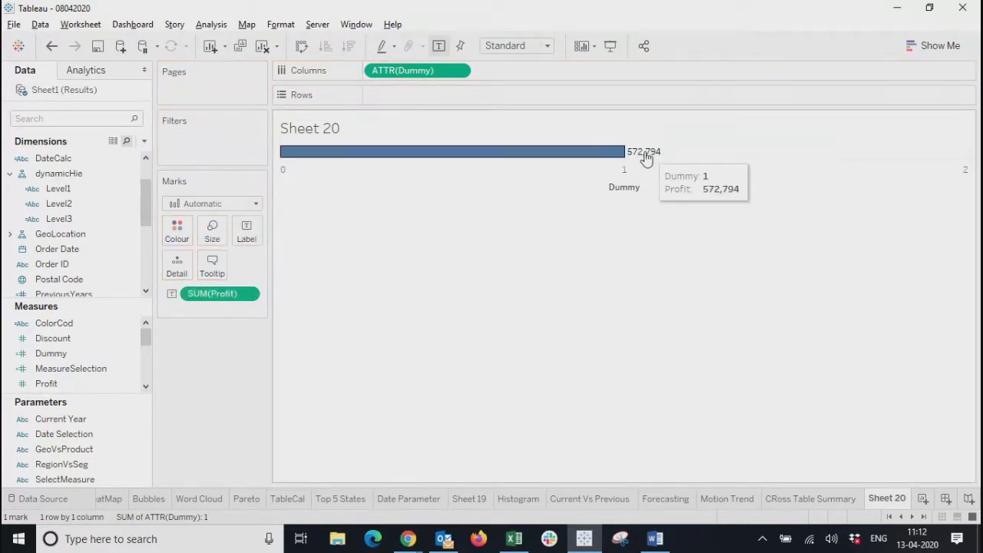
{"action": "left_click", "coordinate": [566, 153]}
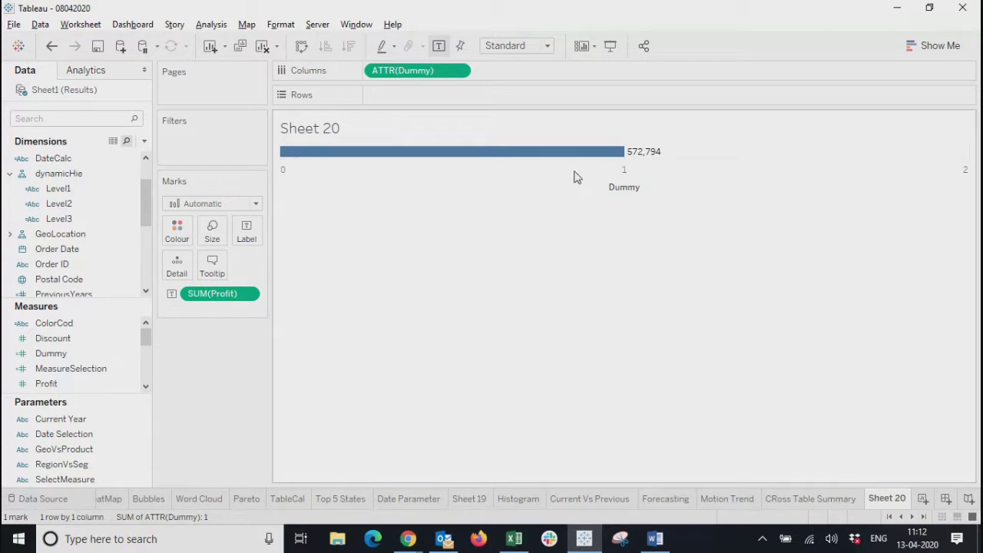
{"action": "left_click", "coordinate": [524, 177]}
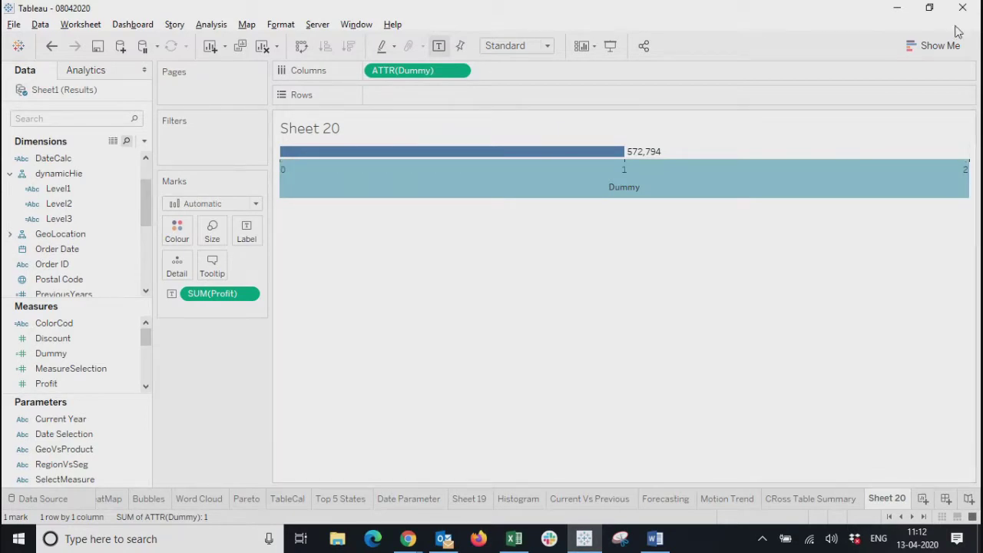
{"action": "left_click", "coordinate": [931, 40]}
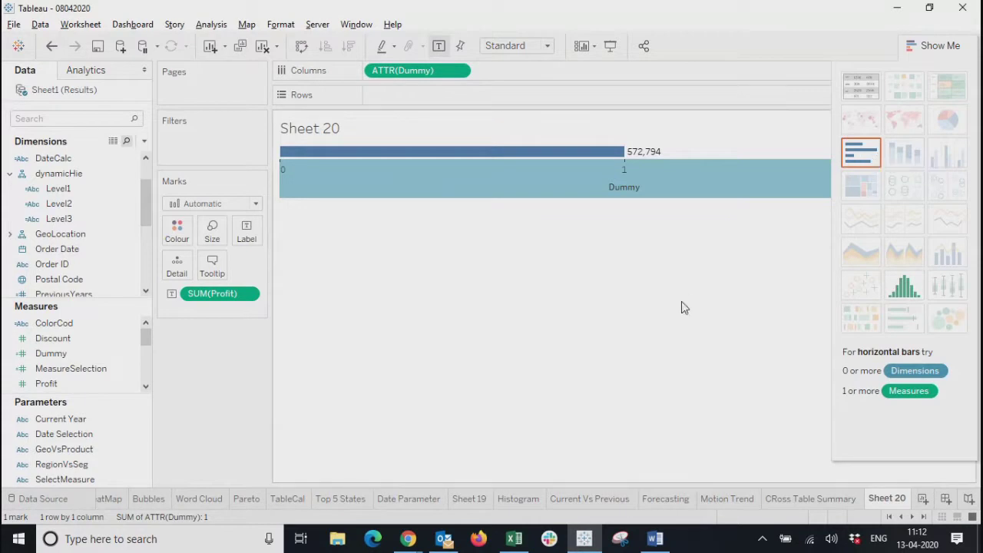
{"action": "left_click", "coordinate": [568, 185]}
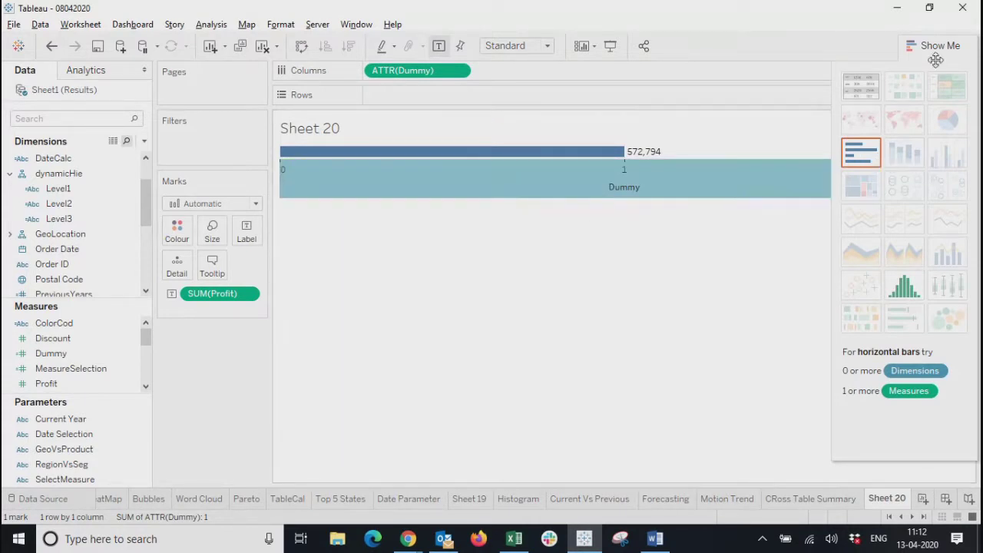
{"action": "left_click", "coordinate": [932, 44]}
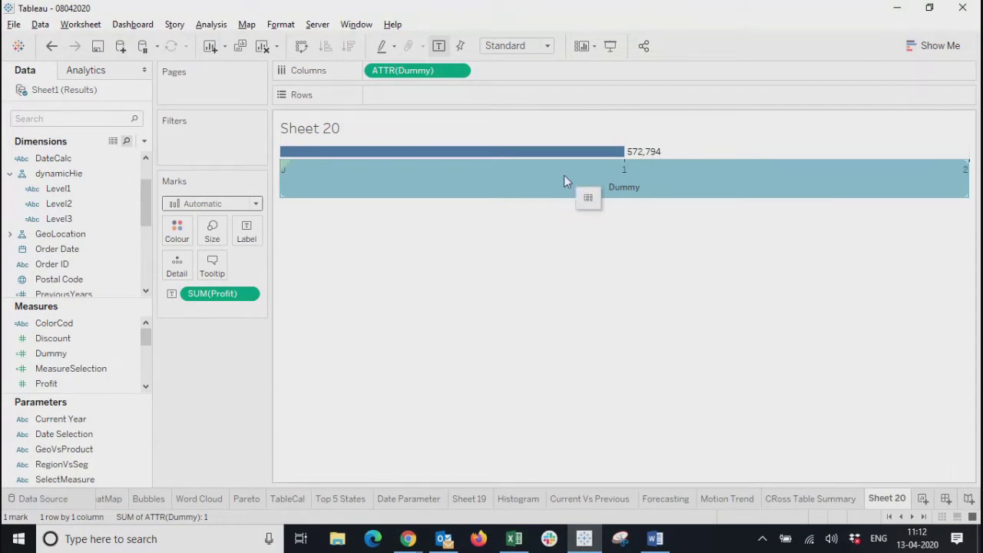
{"action": "left_click", "coordinate": [501, 315]}
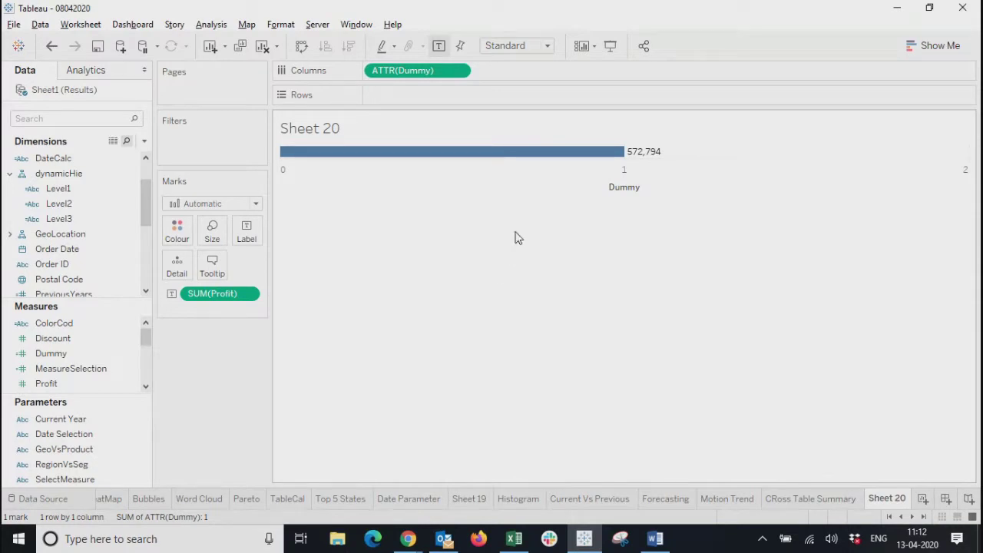
Open the Dummy axis settings and exclude zero from the automatic range.
{"action": "left_click", "coordinate": [499, 176]}
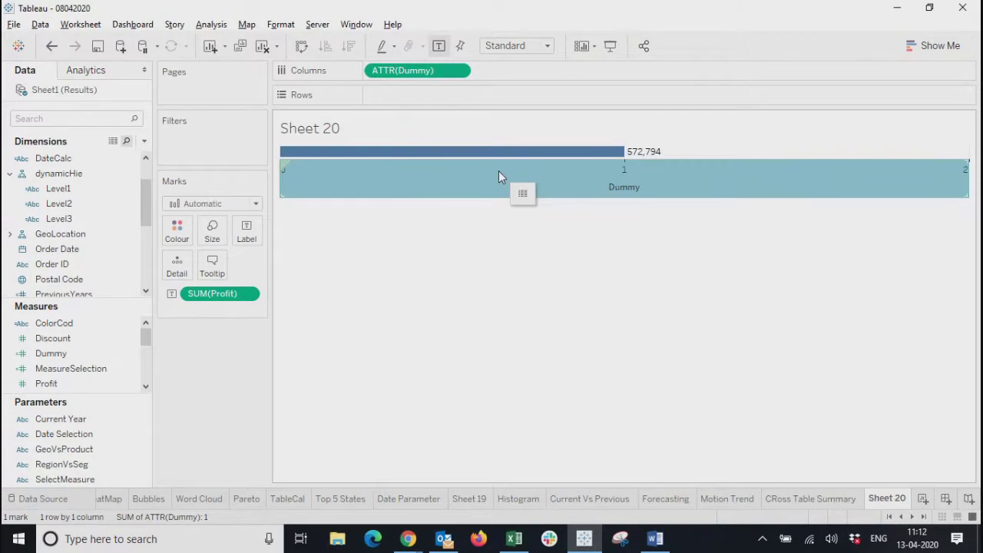
{"action": "right_click", "coordinate": [498, 176]}
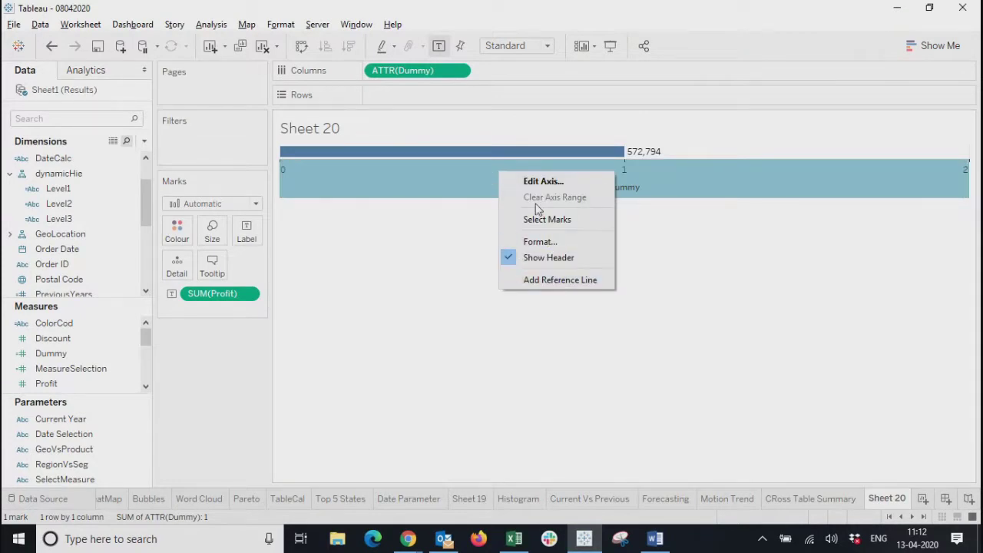
{"action": "left_click", "coordinate": [536, 183]}
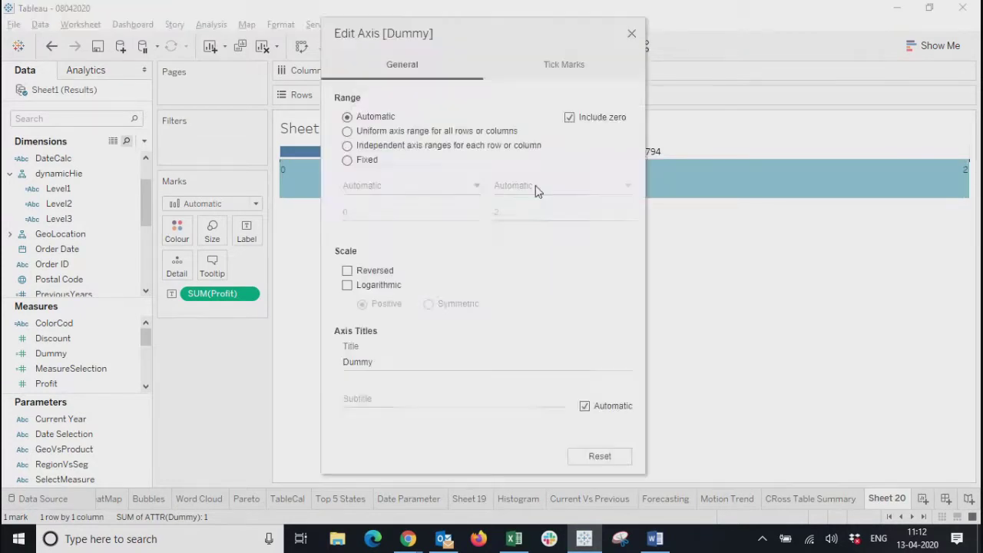
{"action": "left_click_drag", "start_coordinate": [490, 39], "coordinate": [645, 50]}
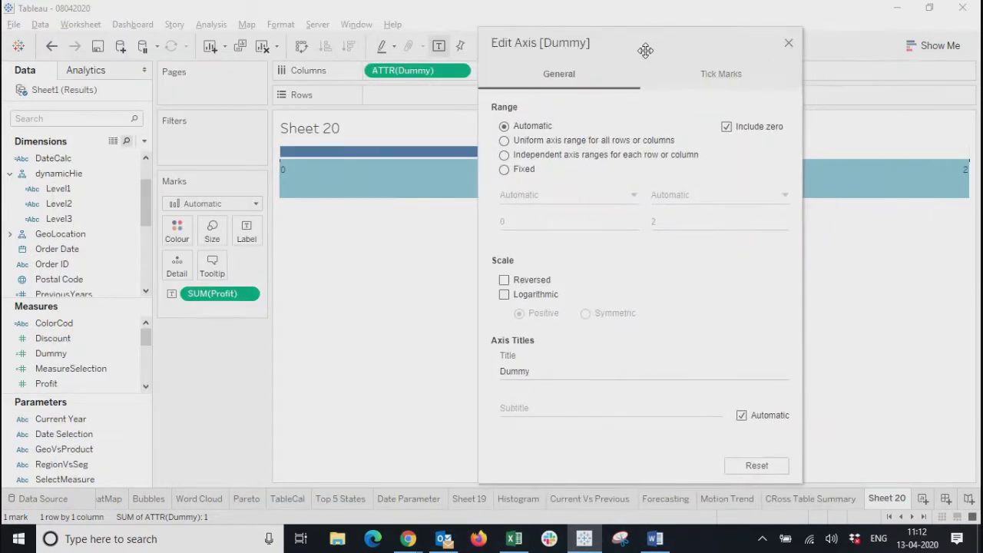
{"action": "left_click", "coordinate": [727, 127]}
{"action": "left_click_drag", "start_coordinate": [668, 35], "coordinate": [693, 266]}
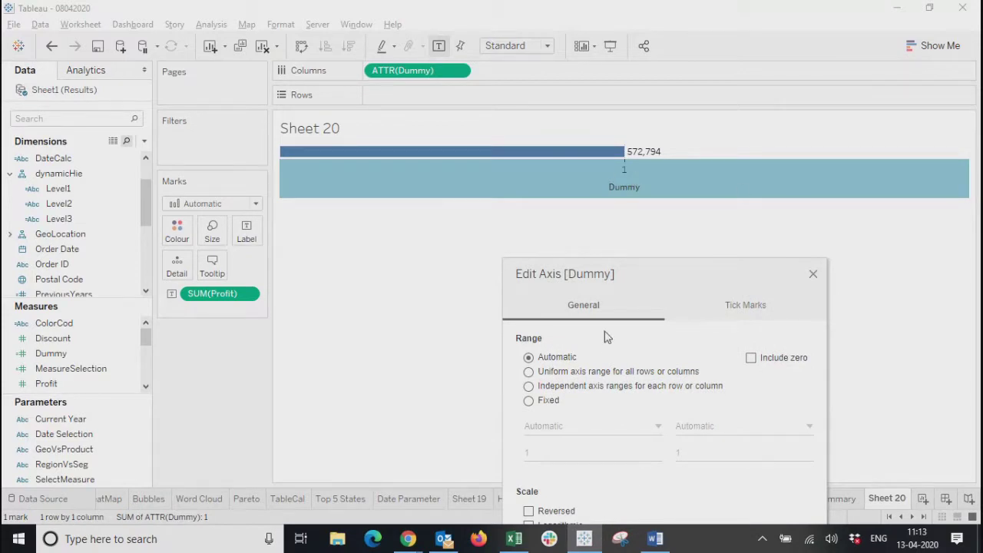
{"action": "left_click_drag", "start_coordinate": [661, 281], "coordinate": [611, 133]}
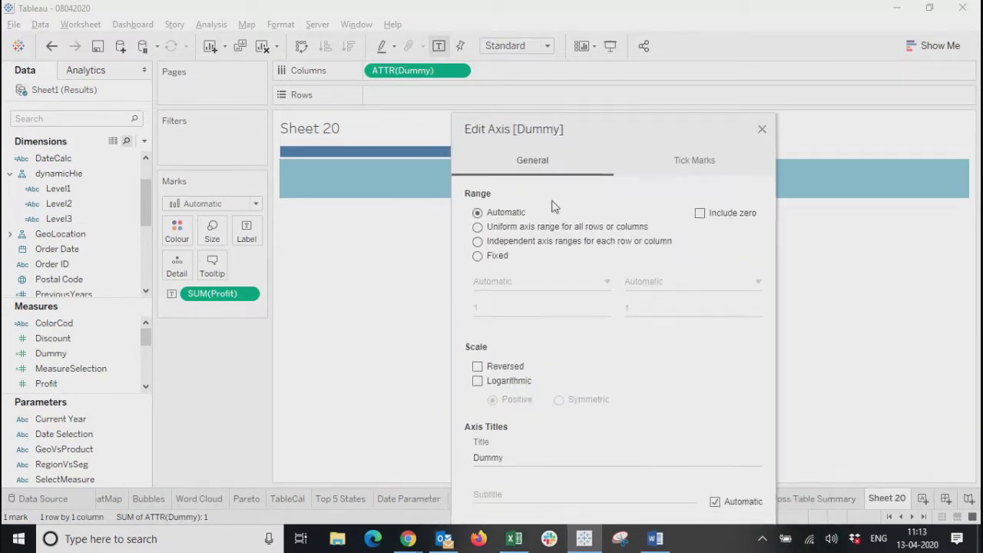
Give the Dummy axis a fixed range from 0 to 1, leaving the logarithmic scale off.
{"action": "left_click", "coordinate": [507, 230]}
{"action": "left_click", "coordinate": [495, 243]}
{"action": "left_click", "coordinate": [490, 257]}
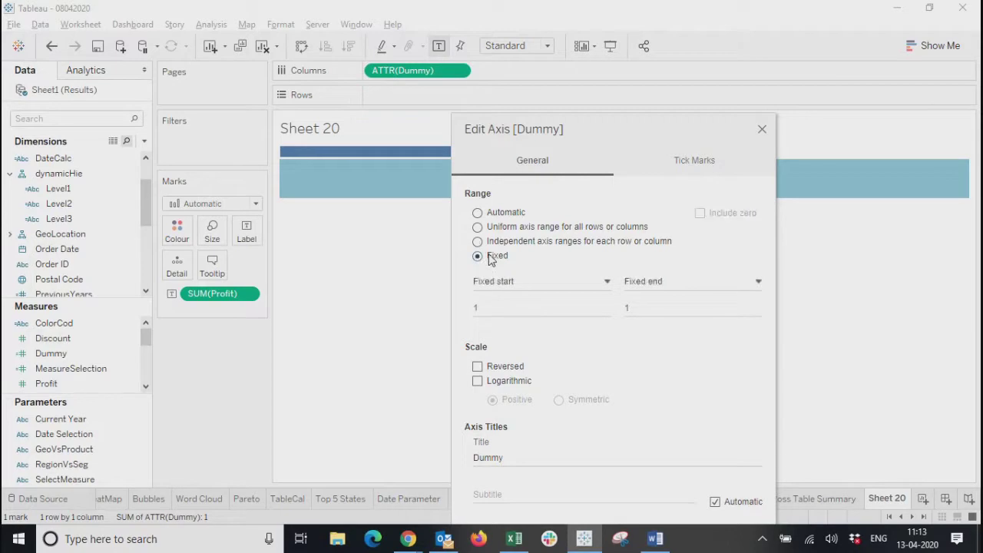
{"action": "left_click", "coordinate": [533, 282]}
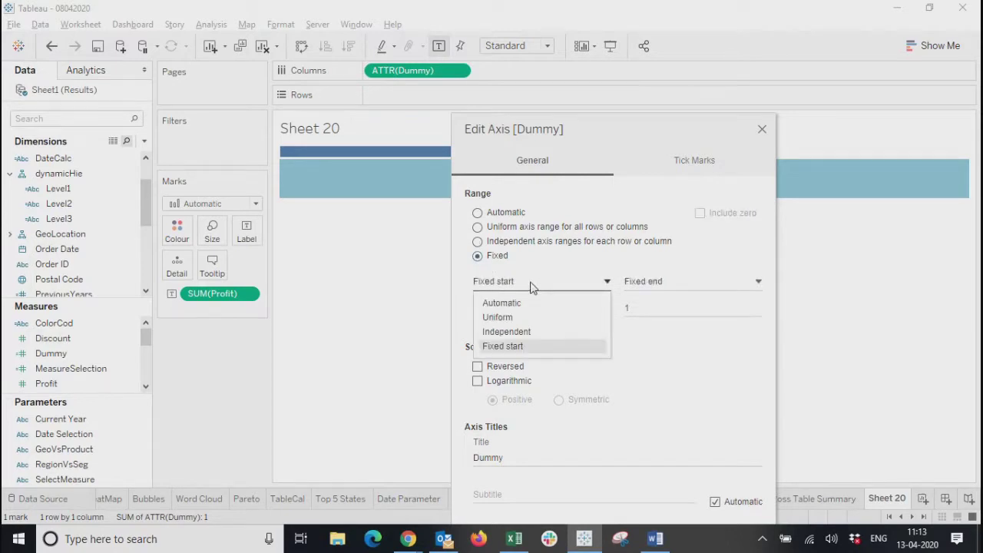
{"action": "left_click", "coordinate": [528, 381]}
{"action": "left_click", "coordinate": [665, 294]}
{"action": "left_click", "coordinate": [703, 407]}
{"action": "left_click", "coordinate": [568, 311]}
{"action": "type", "text": "0"}
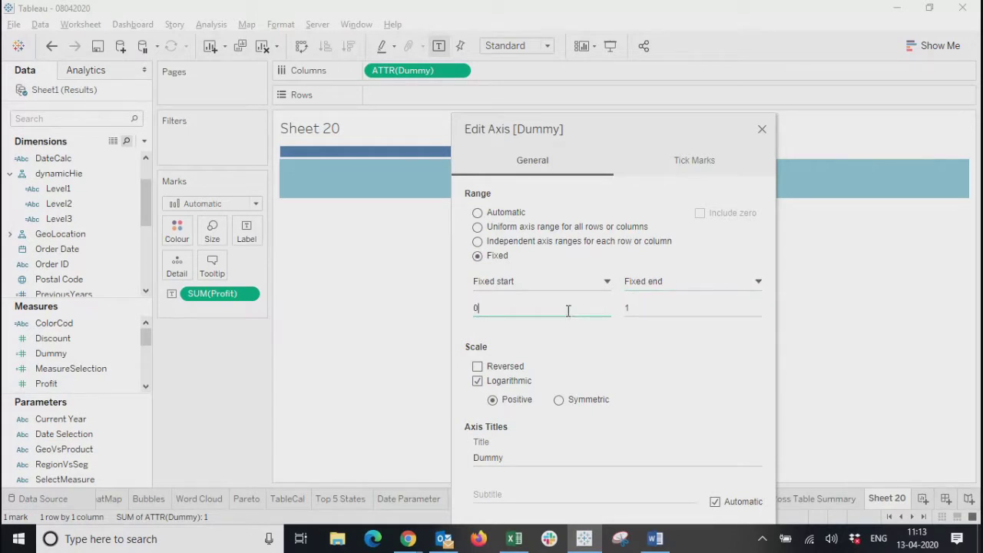
{"action": "left_click", "coordinate": [661, 306]}
{"action": "left_click", "coordinate": [672, 382]}
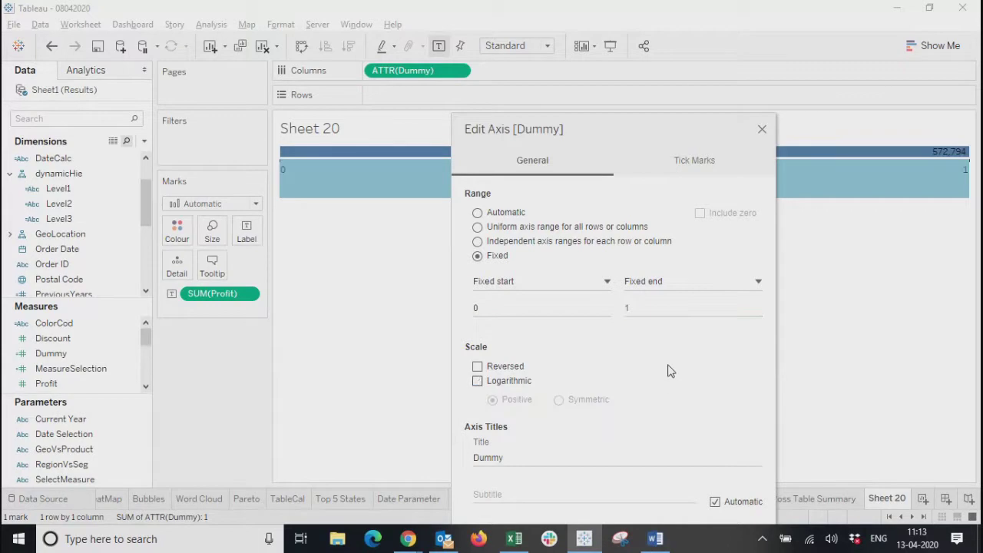
Try fixed end values of 2, 4 and 50 on the Dummy axis to compare the bar's length.
{"action": "left_click_drag", "start_coordinate": [665, 125], "coordinate": [652, 227]}
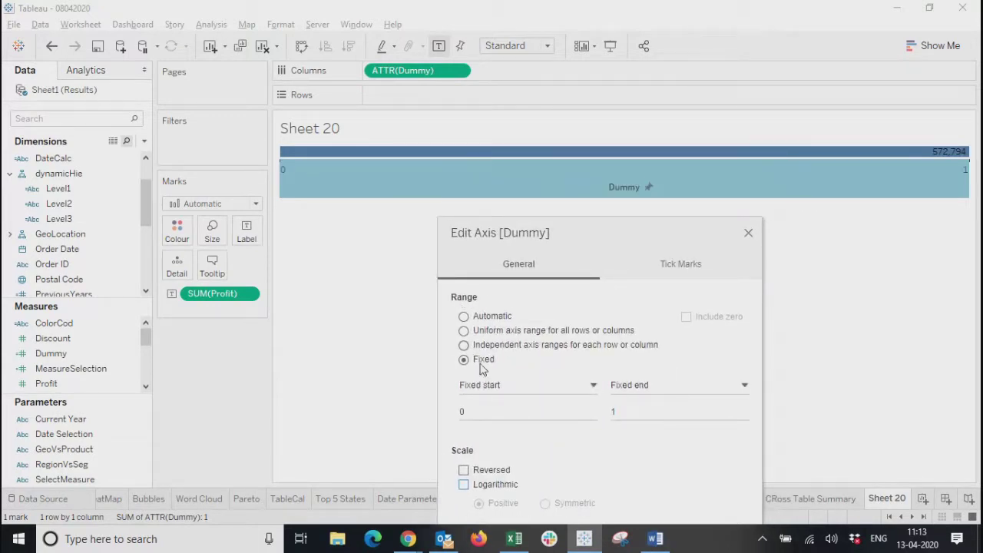
{"action": "left_click", "coordinate": [649, 409]}
{"action": "key", "text": "BackSpace"}
{"action": "type", "text": "2"}
{"action": "left_click", "coordinate": [636, 463]}
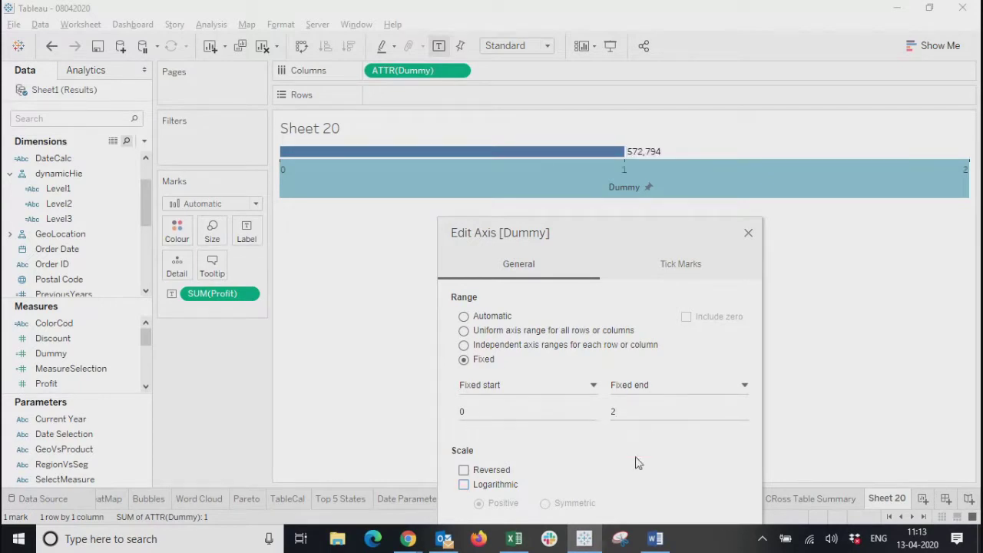
{"action": "double_click", "coordinate": [620, 411]}
{"action": "type", "text": "4"}
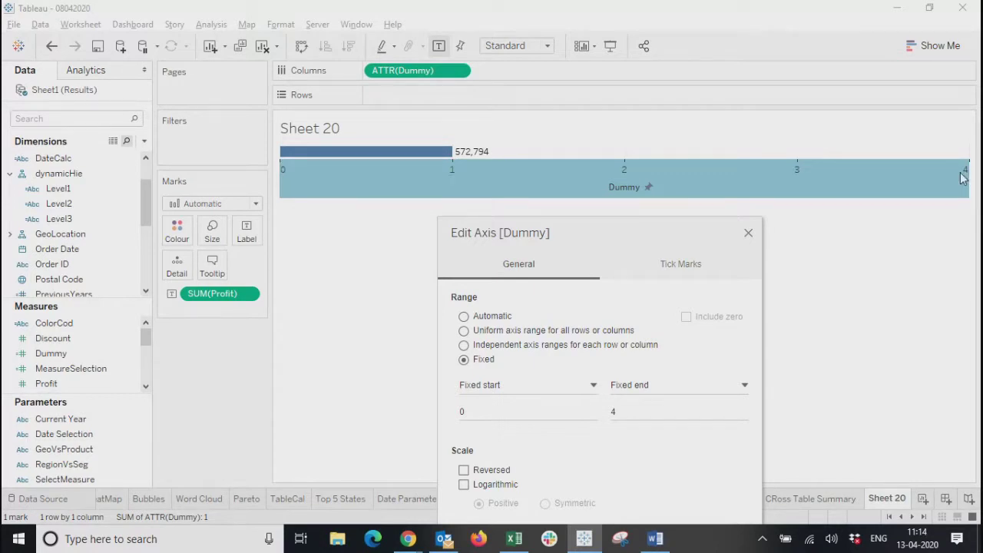
{"action": "double_click", "coordinate": [639, 412]}
{"action": "type", "text": "50"}
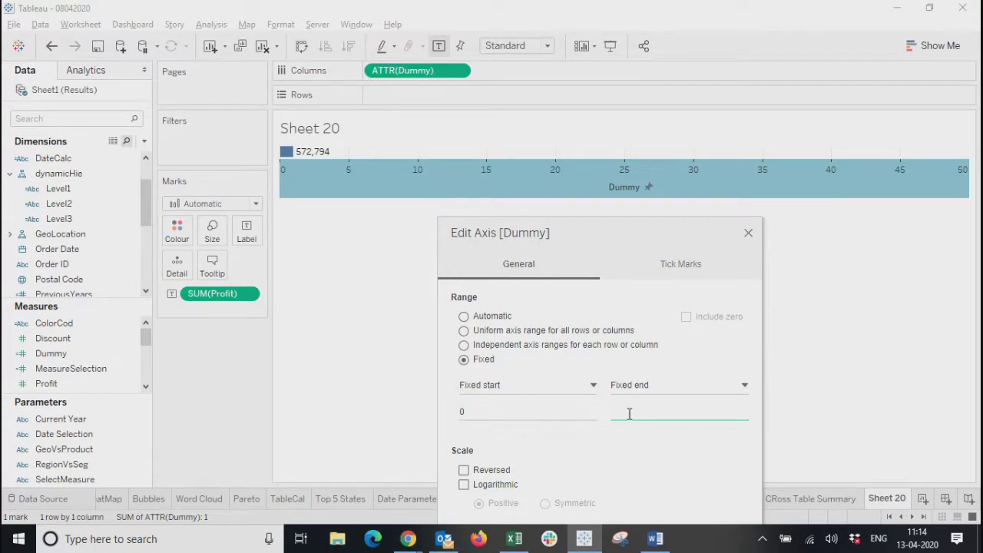
Return the Dummy axis's fixed end to 1 and reverse the axis scale.
{"action": "left_click", "coordinate": [463, 470]}
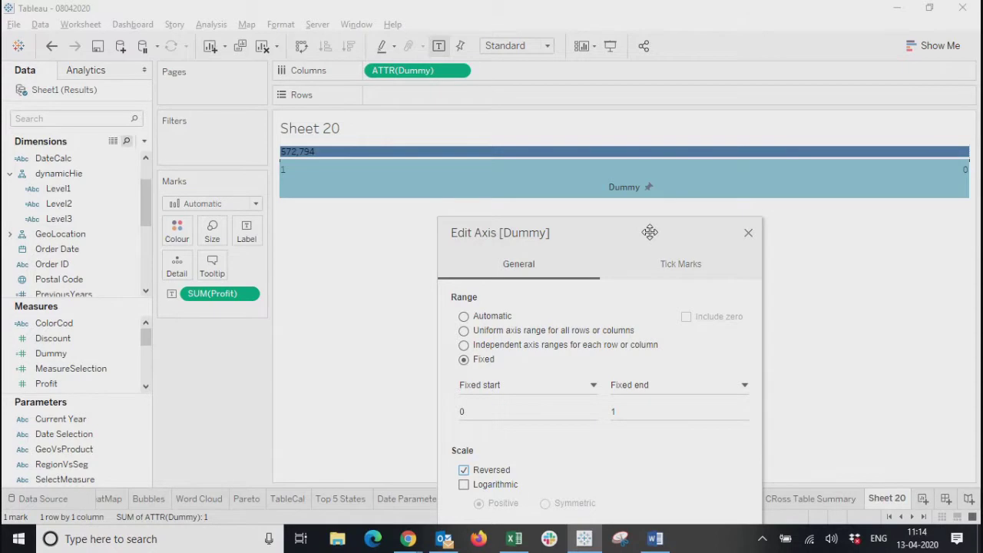
{"action": "left_click_drag", "start_coordinate": [649, 232], "coordinate": [411, 83]}
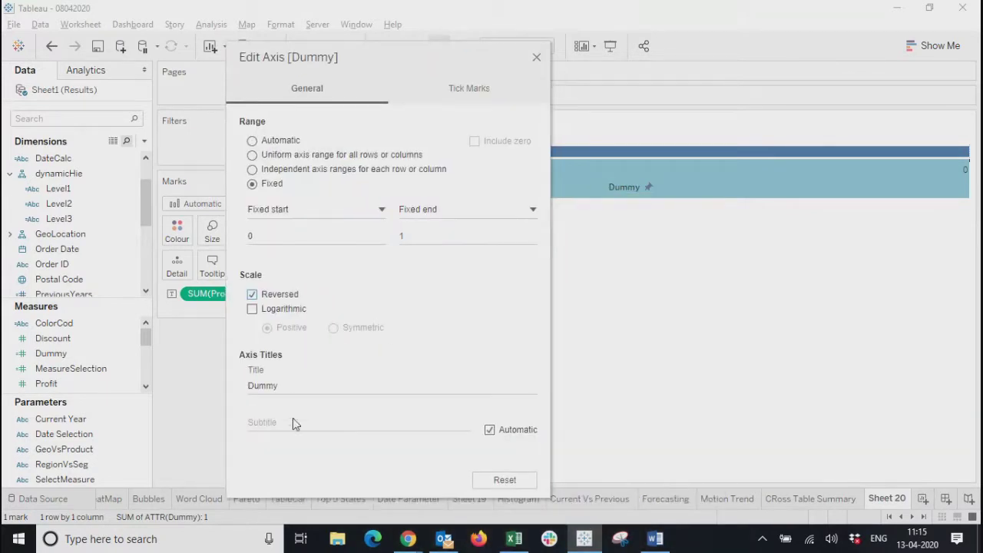
Clear the Dummy axis title and set both its major and minor tick marks to None.
{"action": "double_click", "coordinate": [294, 384]}
{"action": "key", "text": "BackSpace"}
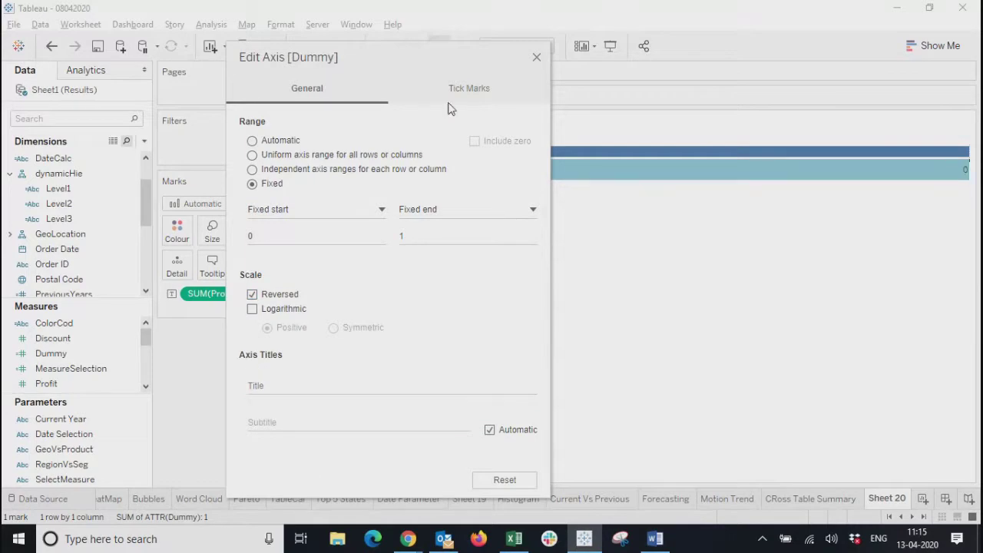
{"action": "left_click_drag", "start_coordinate": [426, 69], "coordinate": [509, 252]}
{"action": "left_click", "coordinate": [618, 104]}
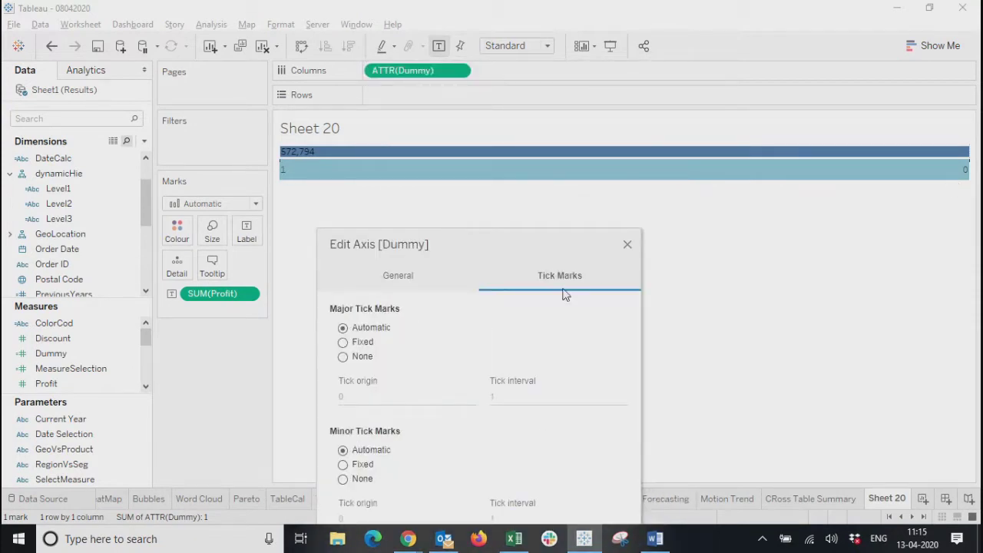
{"action": "left_click", "coordinate": [365, 356]}
{"action": "left_click_drag", "start_coordinate": [494, 248], "coordinate": [629, 61]}
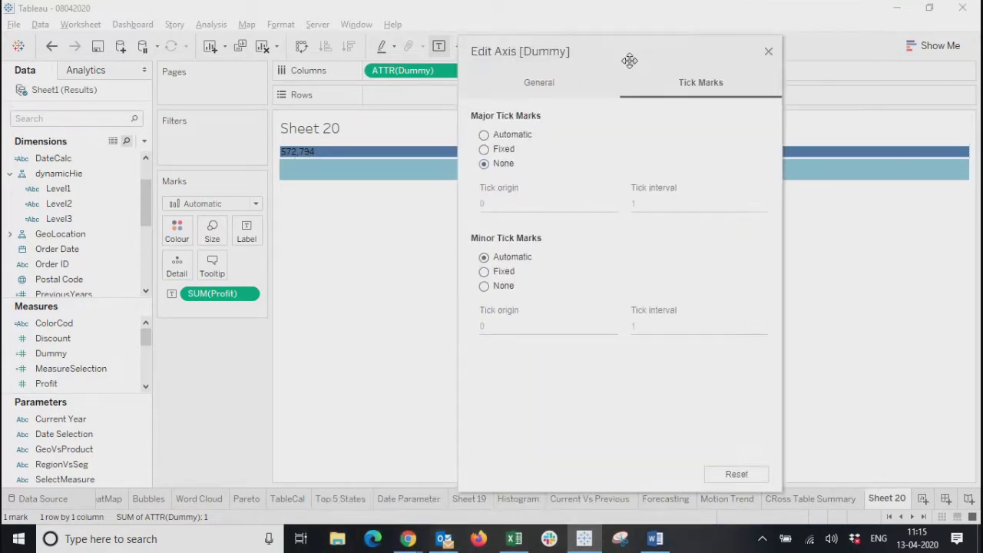
{"action": "left_click", "coordinate": [483, 286]}
{"action": "left_click_drag", "start_coordinate": [638, 61], "coordinate": [589, 7]}
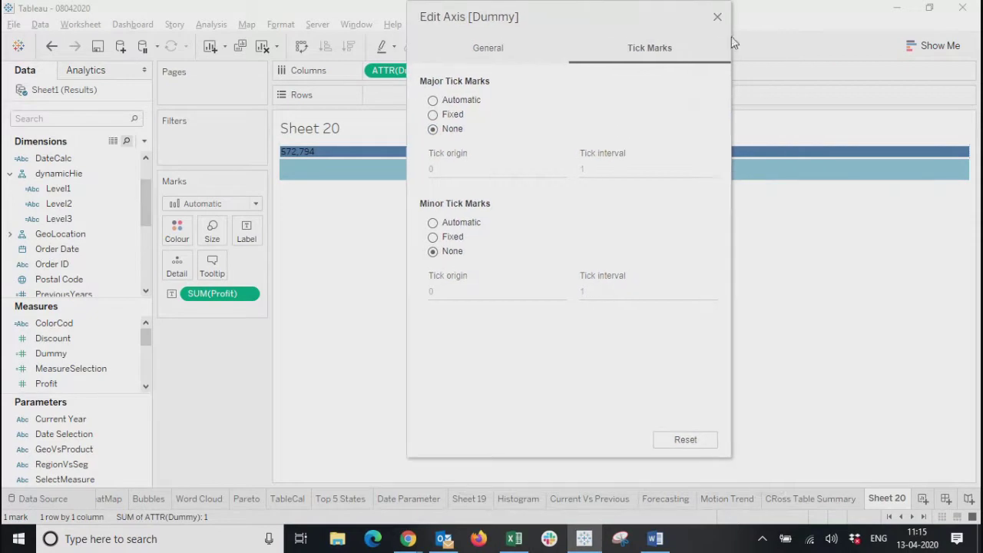
{"action": "left_click", "coordinate": [717, 17]}
{"action": "left_click", "coordinate": [526, 284]}
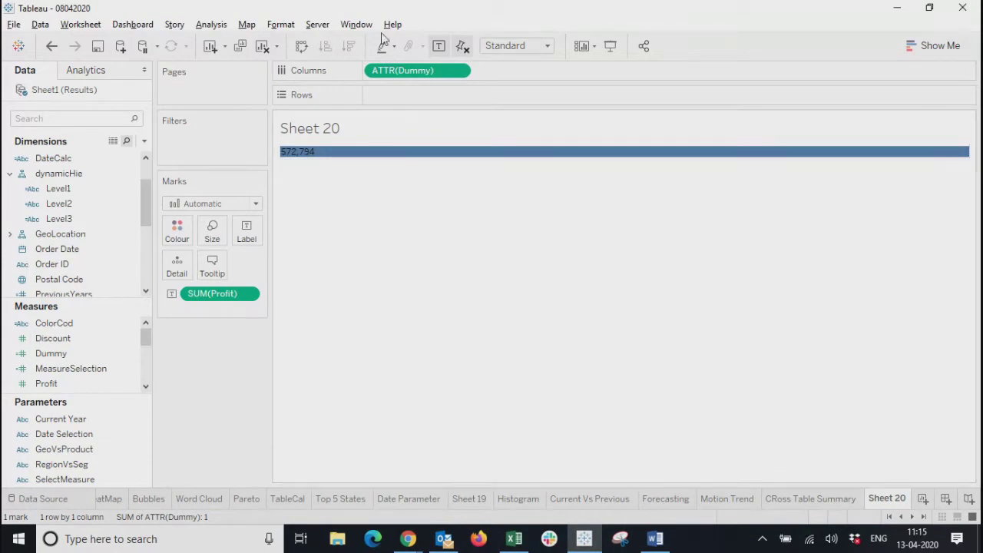
Add Dummy to Columns a second time and convert the new field to an attribute.
{"action": "mouse_move", "coordinate": [312, 161]}
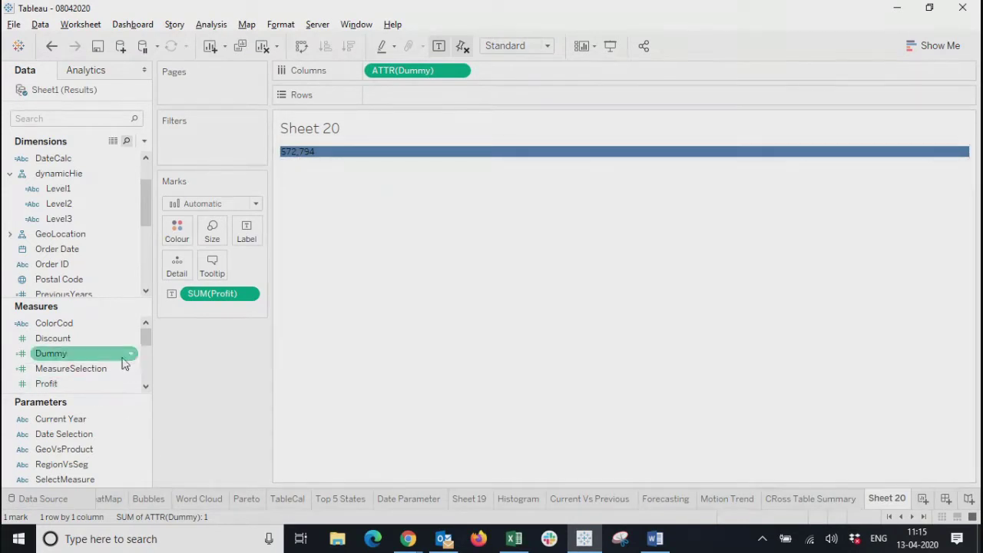
{"action": "scroll", "coordinate": [145, 385], "scroll_direction": "down", "scroll_amount": 4}
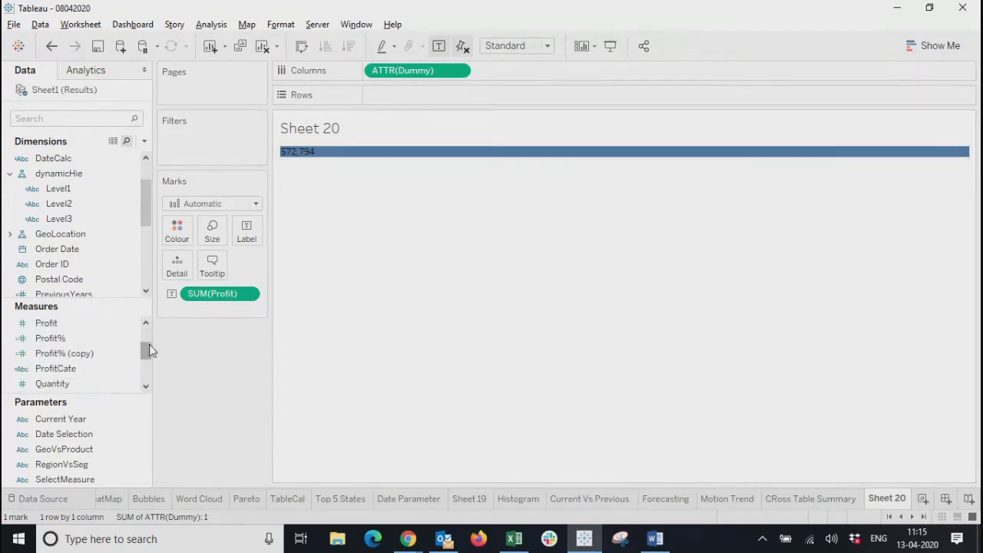
{"action": "left_click_drag", "start_coordinate": [149, 351], "coordinate": [145, 325]}
{"action": "left_click", "coordinate": [55, 371]}
{"action": "mouse_move", "coordinate": [56, 355]}
{"action": "left_mouse_down"}
{"action": "mouse_move", "coordinate": [495, 227]}
{"action": "mouse_move", "coordinate": [543, 116]}
{"action": "mouse_move", "coordinate": [537, 63]}
{"action": "mouse_move", "coordinate": [532, 82]}
{"action": "left_mouse_up"}
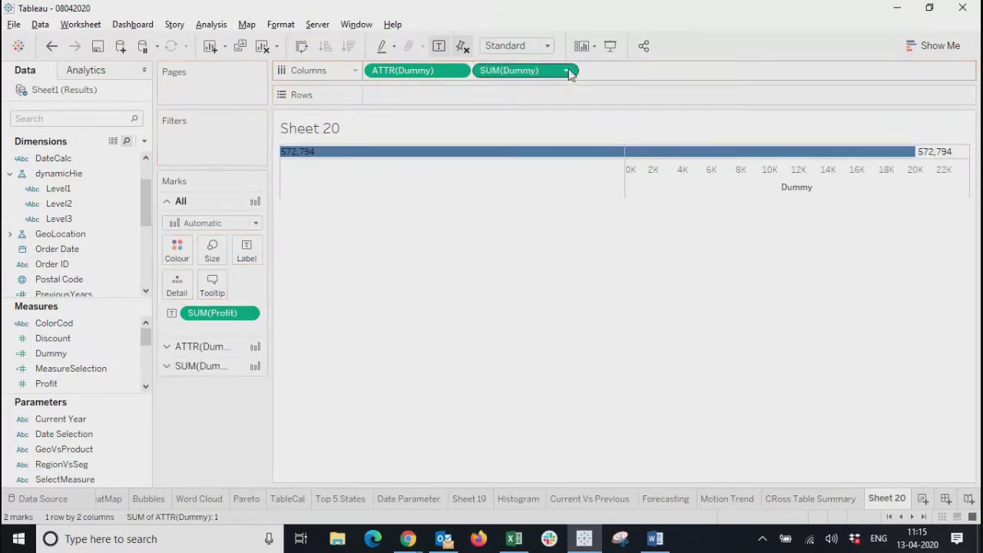
{"action": "left_click", "coordinate": [569, 71]}
{"action": "left_click", "coordinate": [505, 207]}
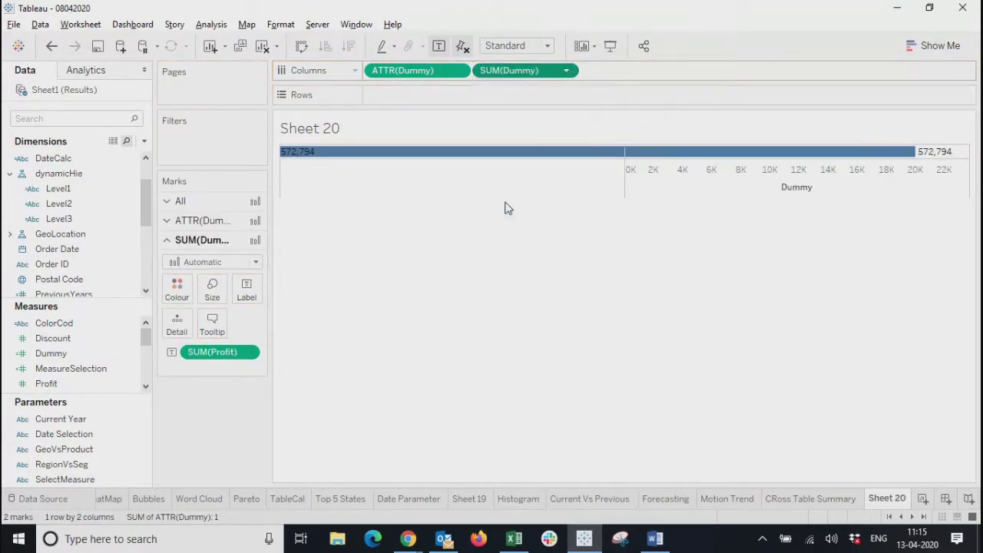
Give the second Dummy axis a fixed range from 0 to 1.
{"action": "right_click", "coordinate": [852, 184]}
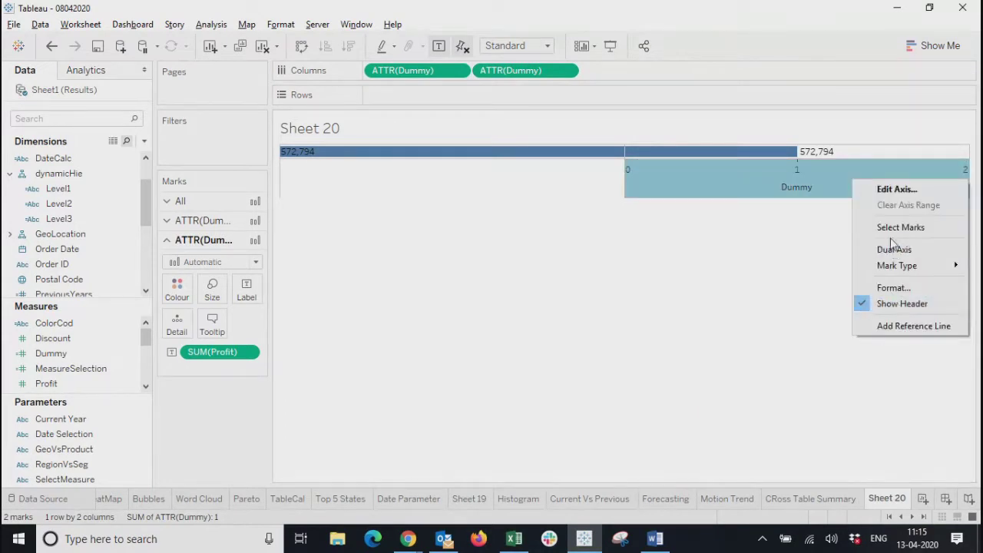
{"action": "left_click", "coordinate": [891, 189]}
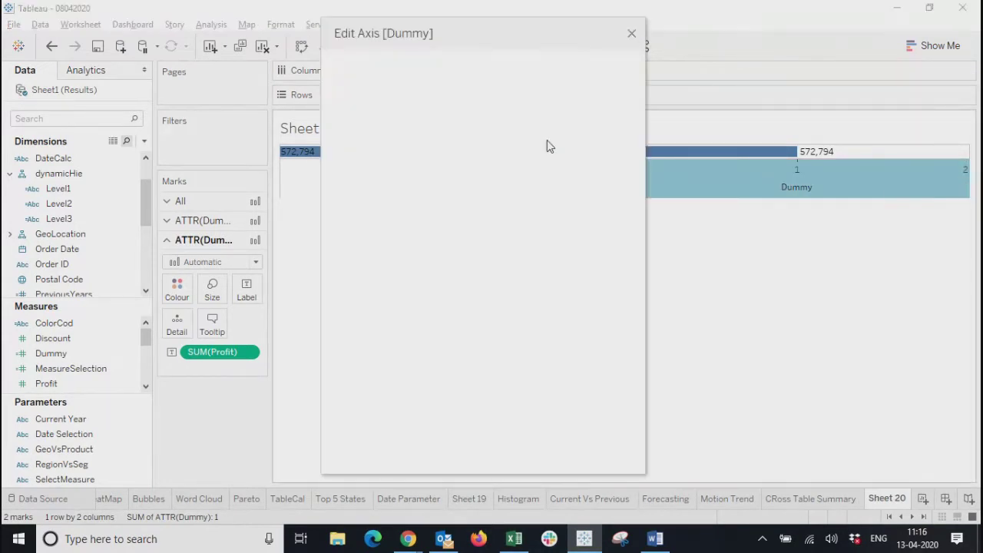
{"action": "left_click_drag", "start_coordinate": [512, 40], "coordinate": [360, 38]}
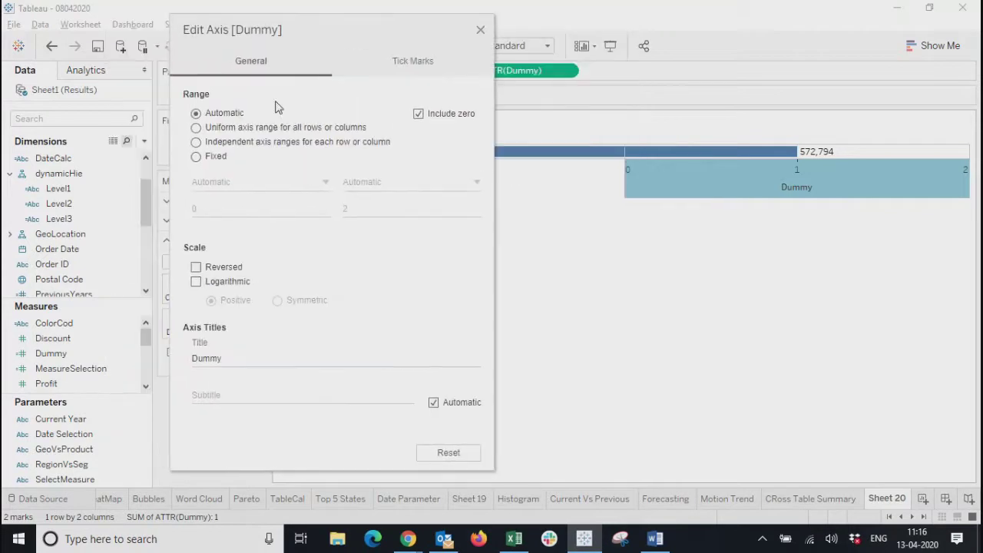
{"action": "left_click", "coordinate": [196, 157]}
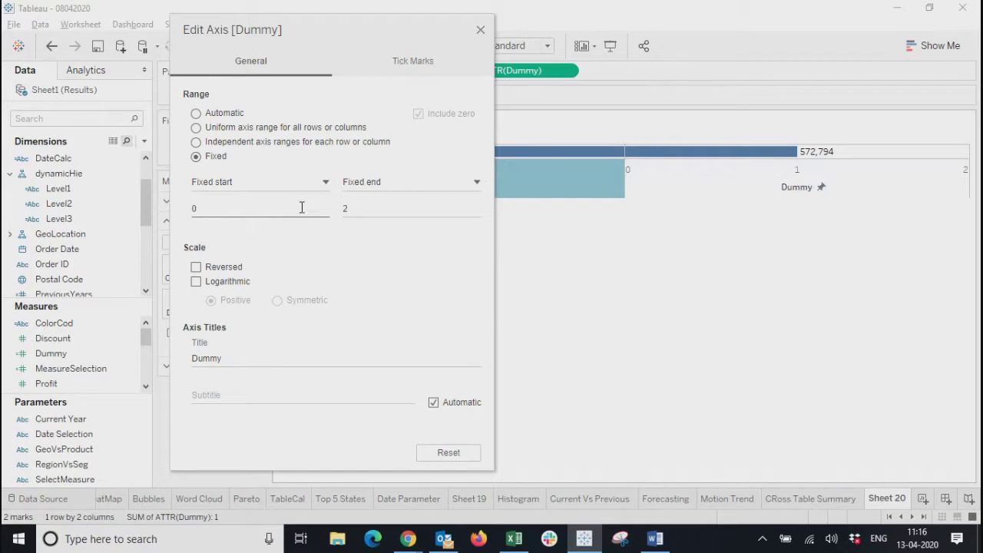
{"action": "double_click", "coordinate": [365, 208]}
{"action": "key", "text": "BackSpace"}
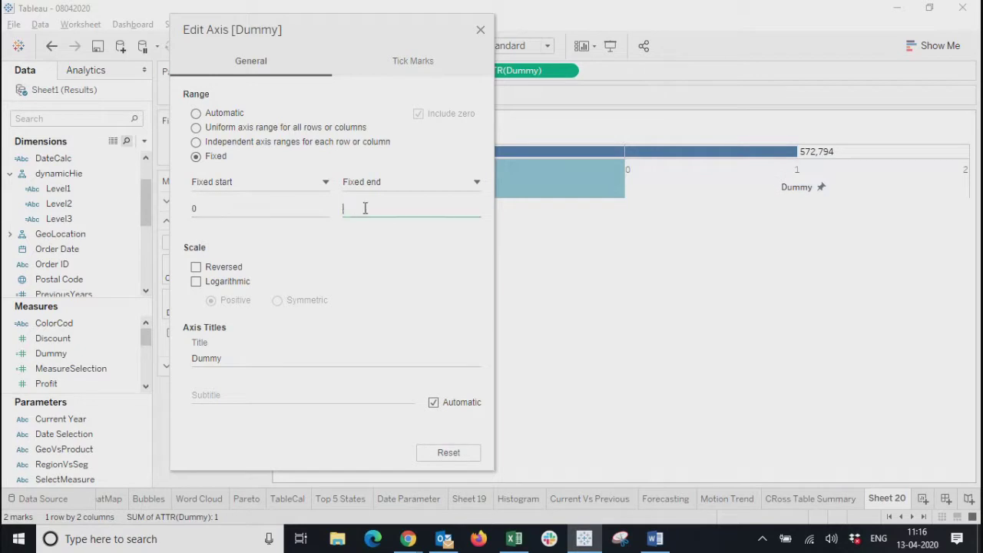
{"action": "left_click", "coordinate": [375, 248]}
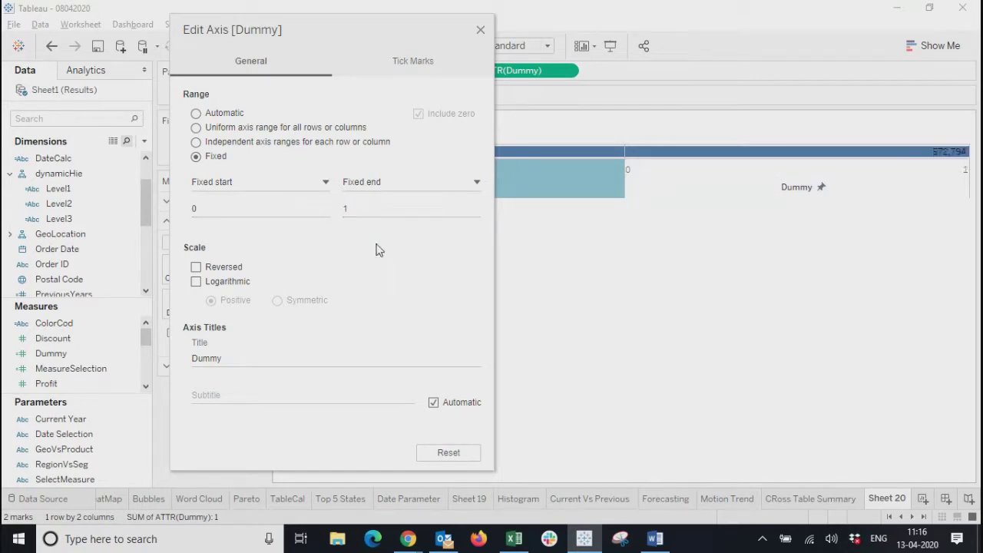
Clear the second Dummy axis's title and set its major tick marks to None.
{"action": "double_click", "coordinate": [237, 358]}
{"action": "key", "text": "BackSpace"}
{"action": "left_click", "coordinate": [407, 68]}
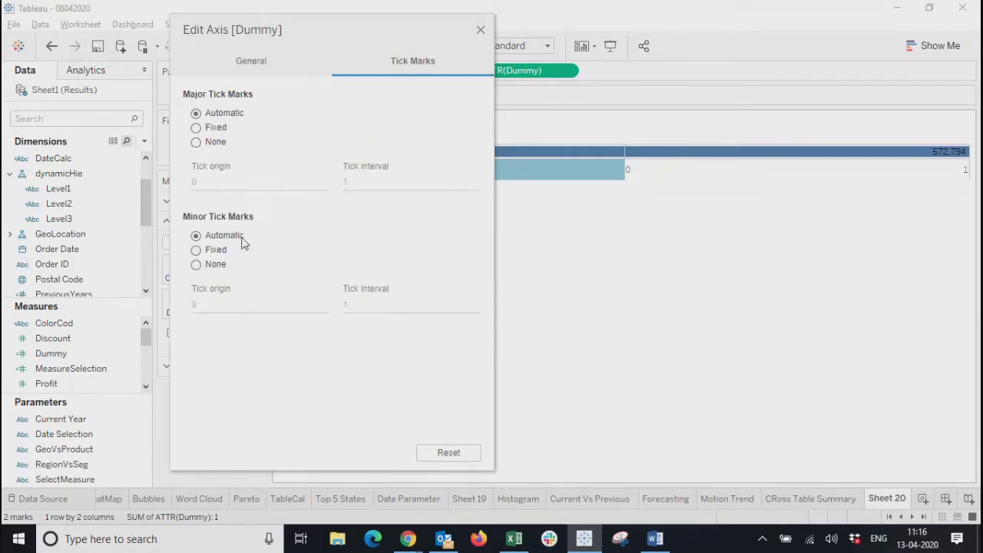
{"action": "left_click", "coordinate": [196, 142]}
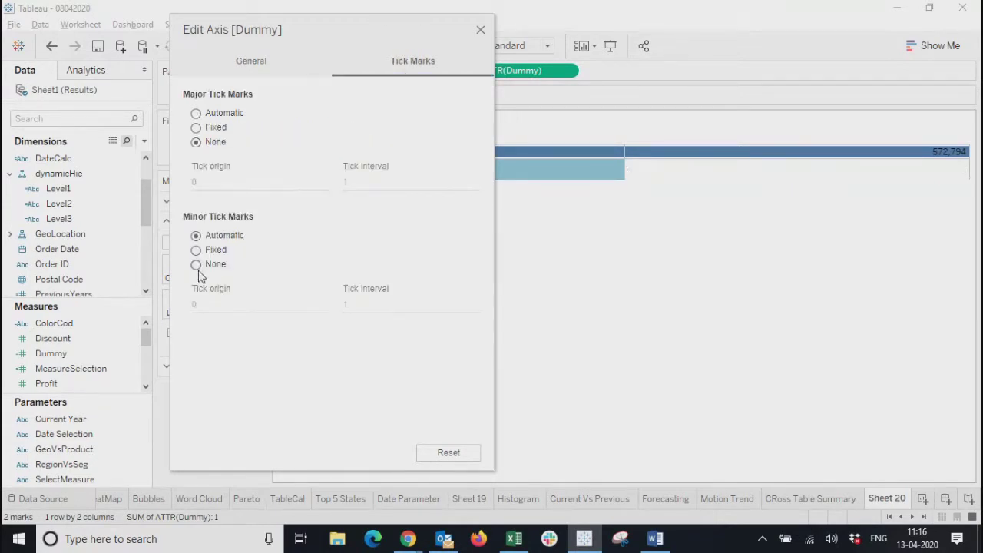
{"action": "left_click", "coordinate": [480, 31]}
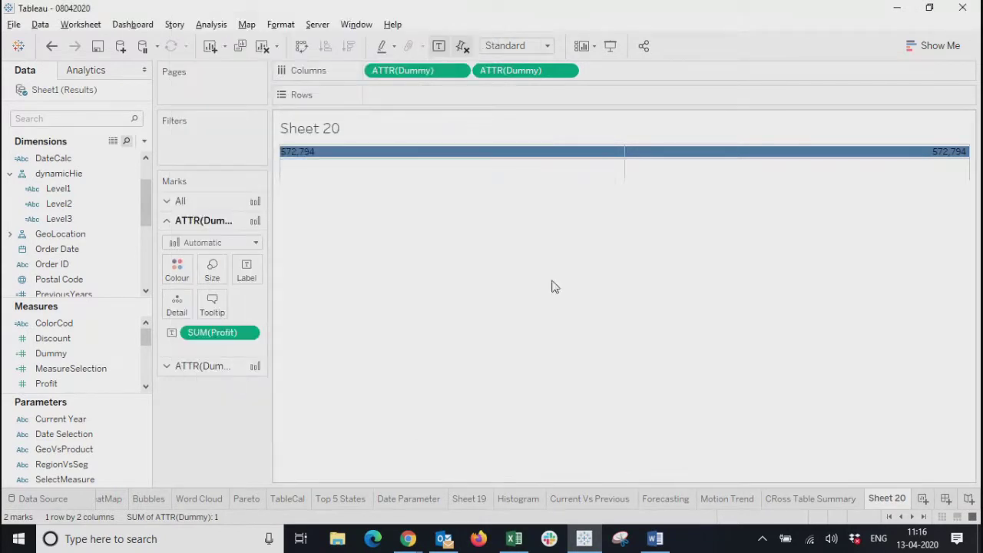
Replace the Profit label on the second Dummy bar with Sales.
{"action": "mouse_move", "coordinate": [322, 165]}
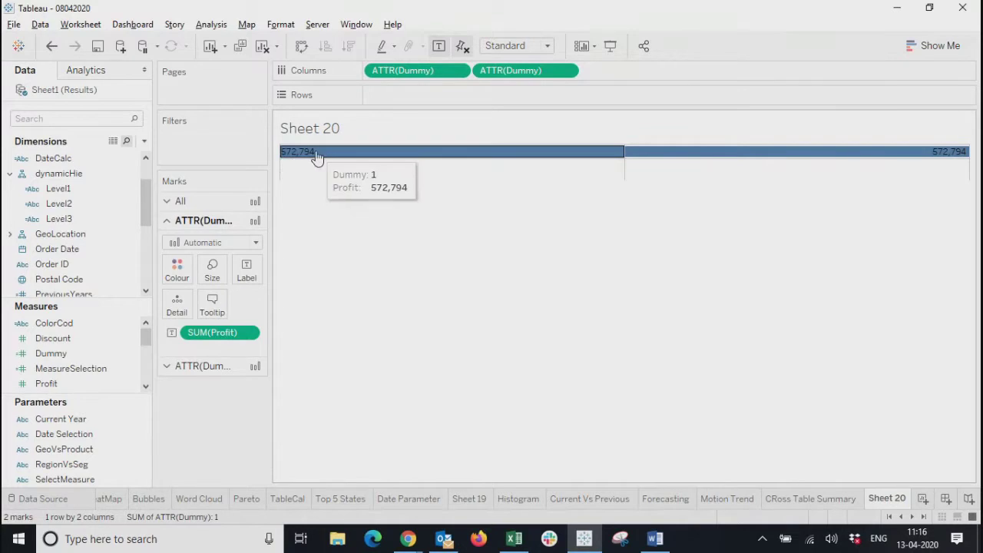
{"action": "mouse_move", "coordinate": [916, 162]}
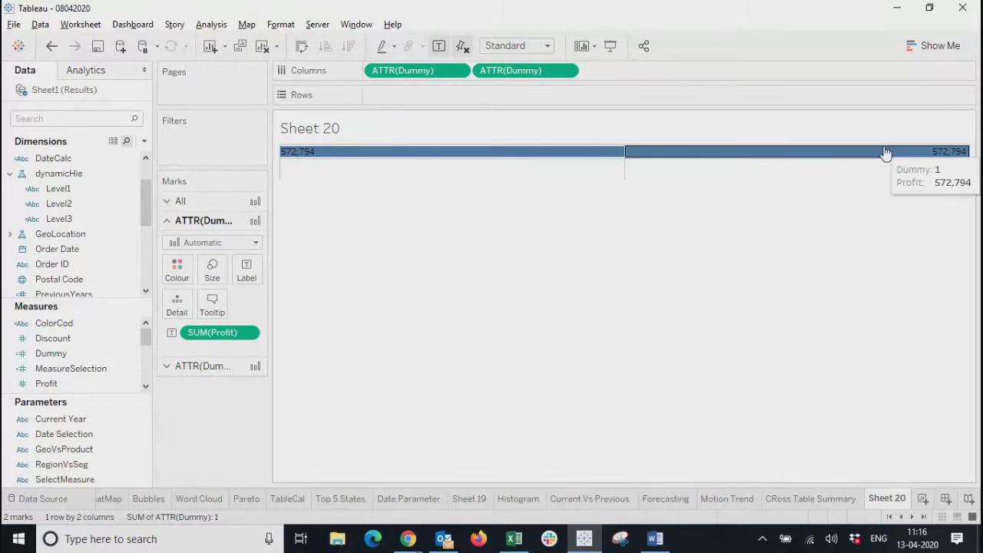
{"action": "left_click", "coordinate": [884, 151]}
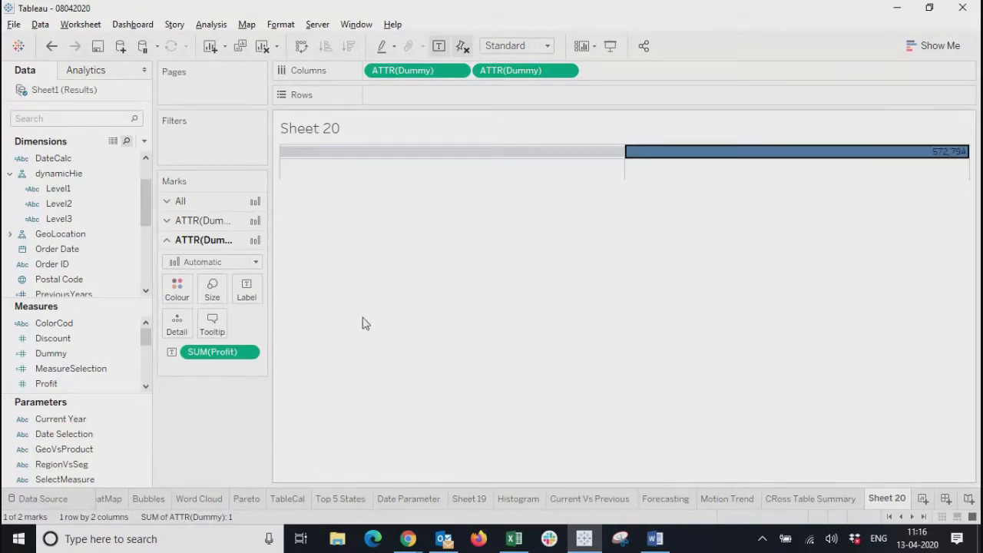
{"action": "left_click", "coordinate": [247, 352]}
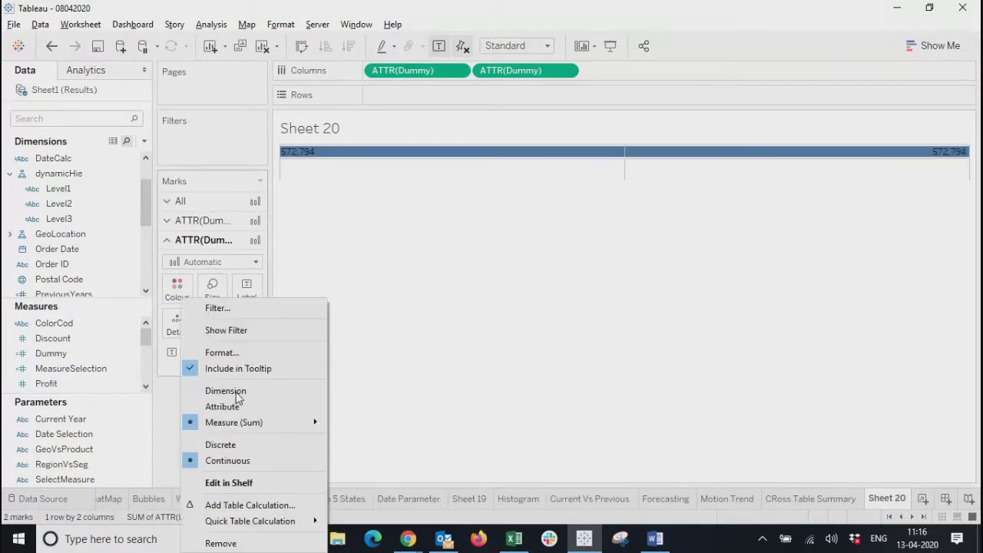
{"action": "left_click", "coordinate": [217, 539]}
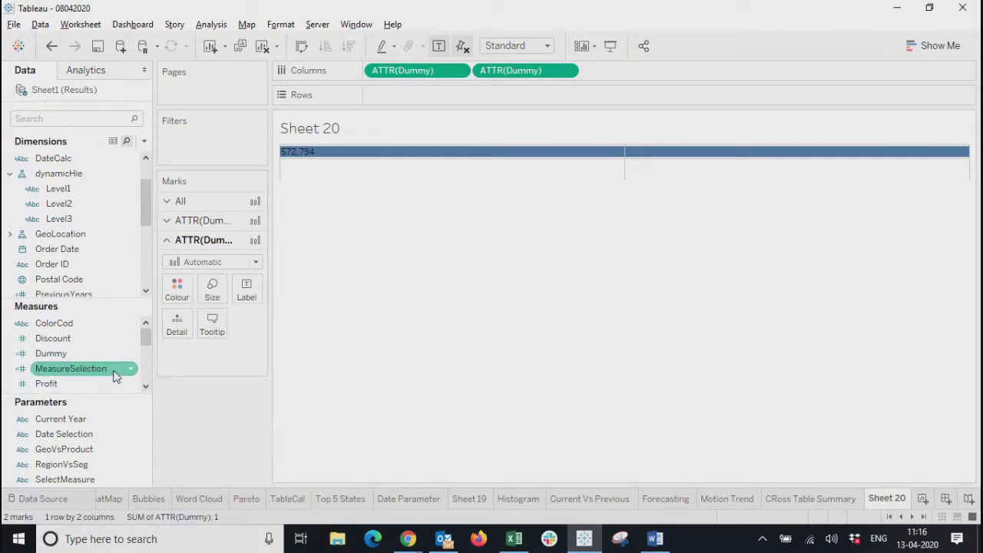
{"action": "scroll", "coordinate": [146, 386], "scroll_direction": "down", "scroll_amount": 6}
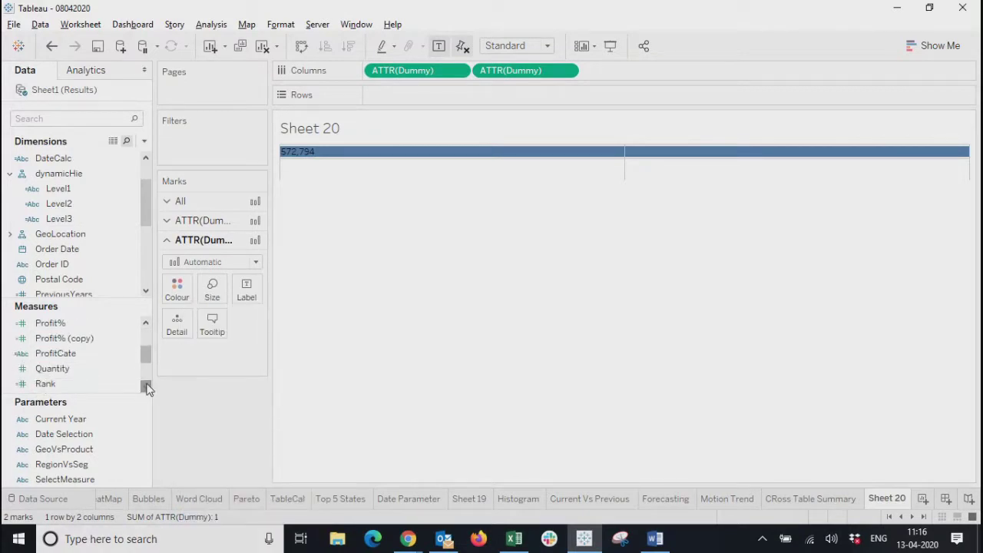
{"action": "left_click", "coordinate": [146, 386]}
{"action": "left_click", "coordinate": [46, 369]}
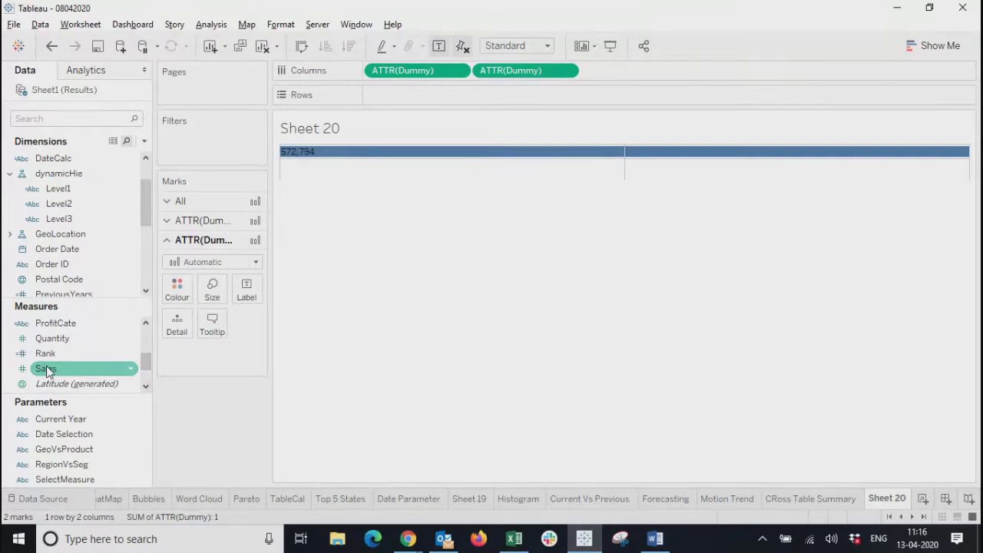
{"action": "left_click_drag", "start_coordinate": [46, 369], "coordinate": [247, 299]}
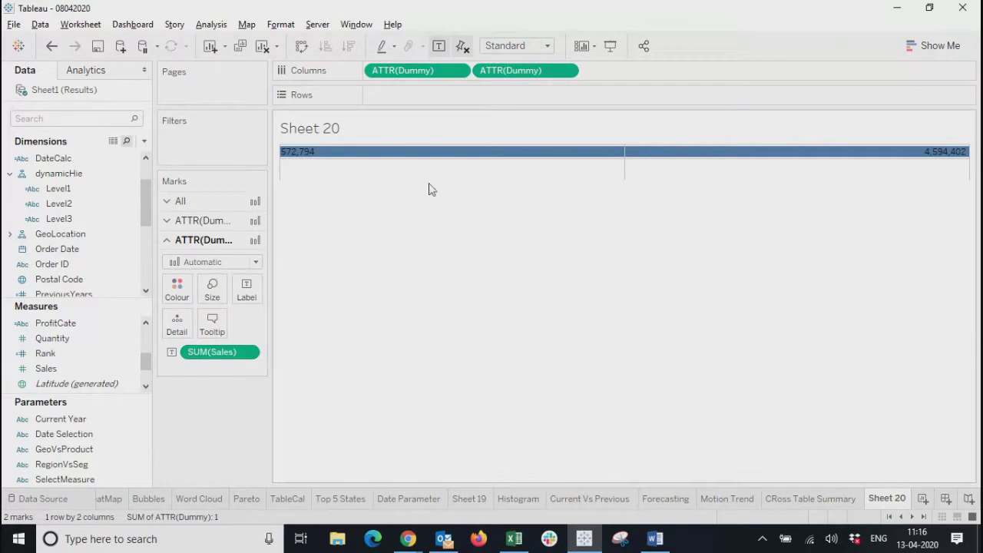
Align the labels of all marks to Middle Centre and colour their text white.
{"action": "left_click", "coordinate": [248, 296]}
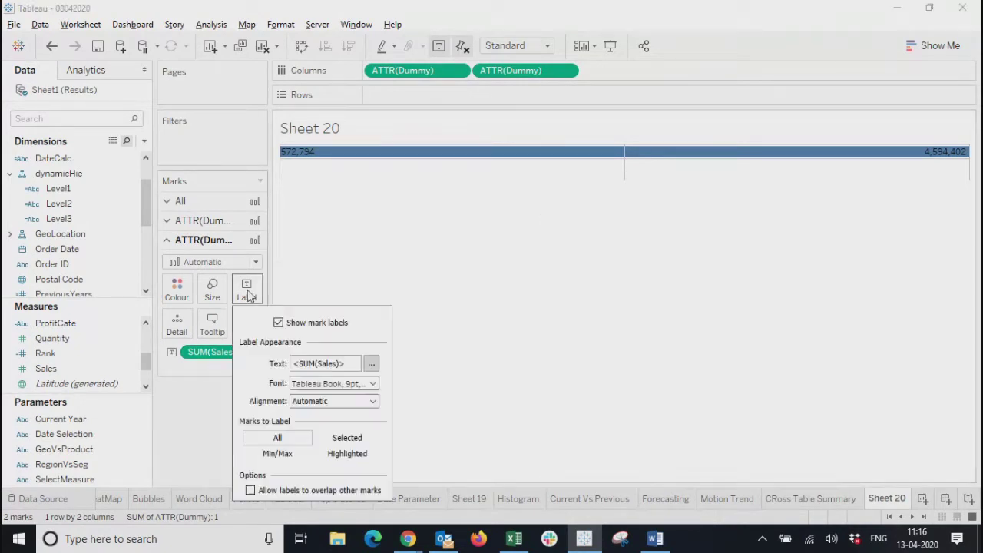
{"action": "left_click", "coordinate": [350, 234]}
{"action": "left_click", "coordinate": [200, 208]}
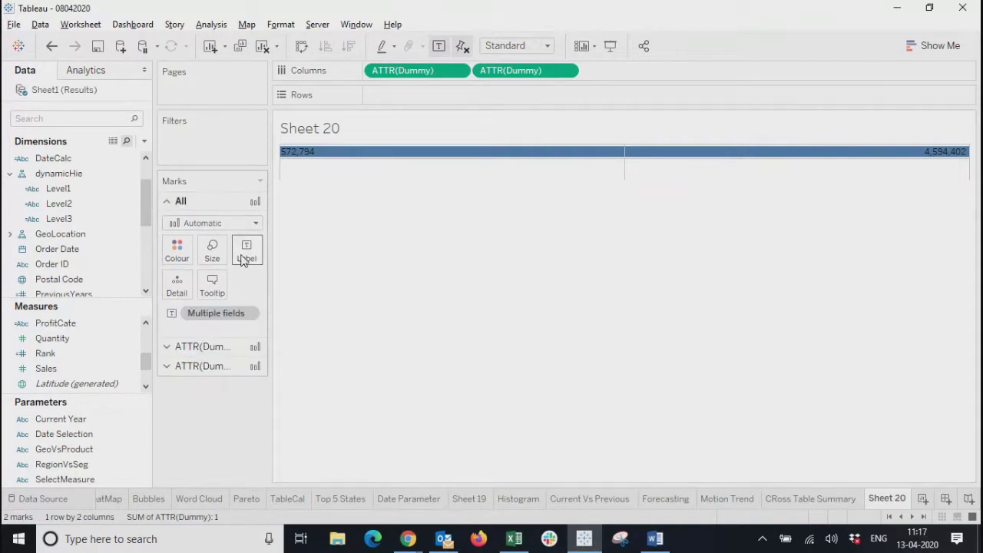
{"action": "left_click", "coordinate": [244, 256]}
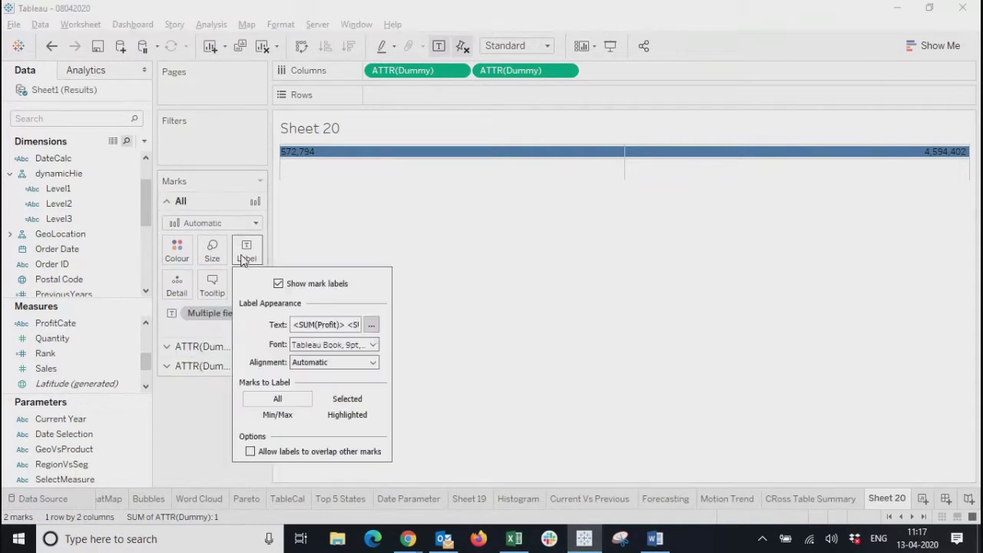
{"action": "left_click", "coordinate": [371, 361]}
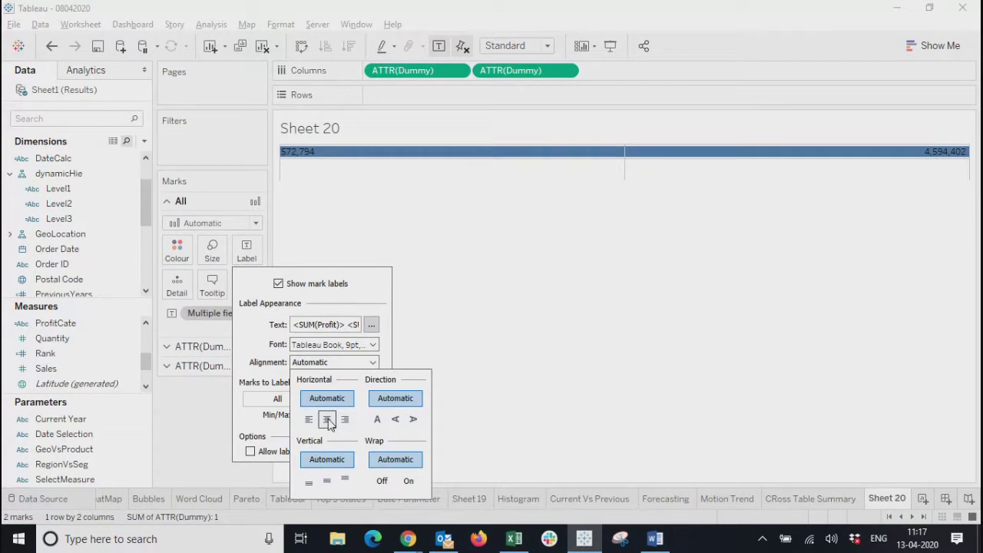
{"action": "left_click", "coordinate": [327, 419]}
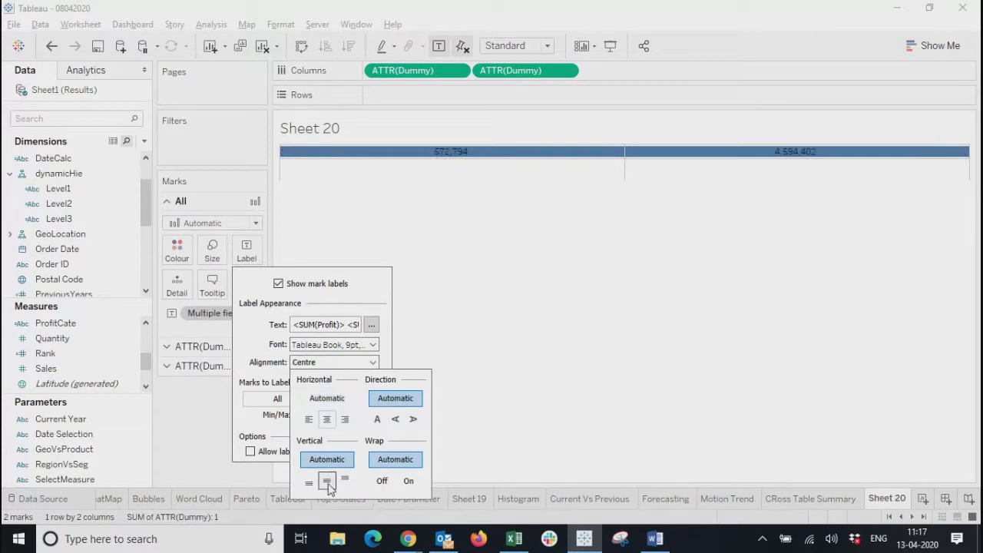
{"action": "left_click", "coordinate": [327, 484]}
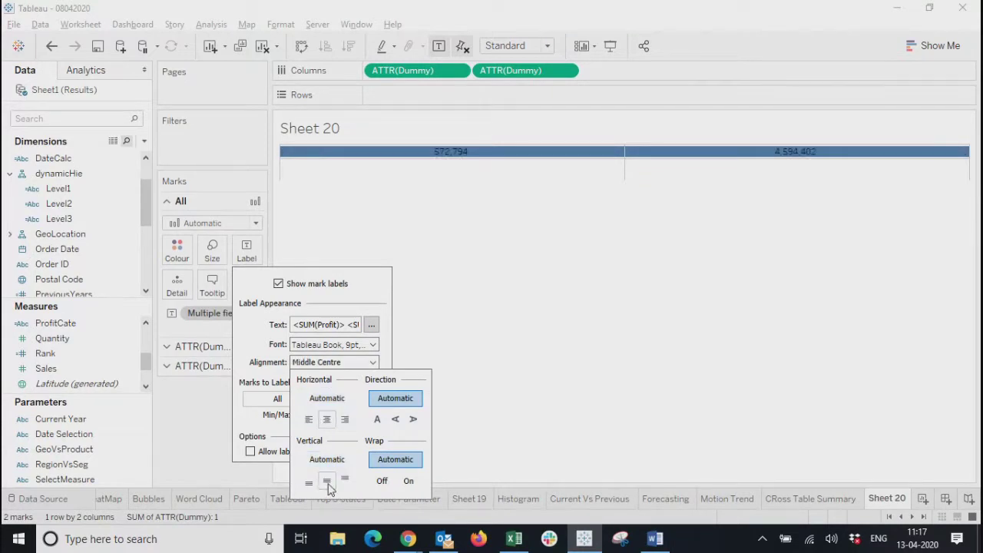
{"action": "left_click", "coordinate": [314, 349]}
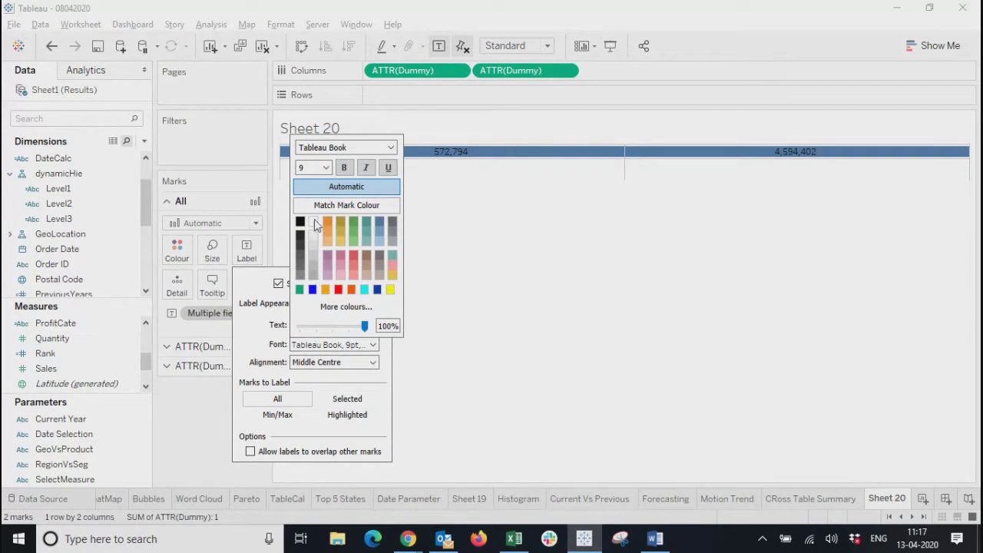
{"action": "left_click", "coordinate": [522, 291]}
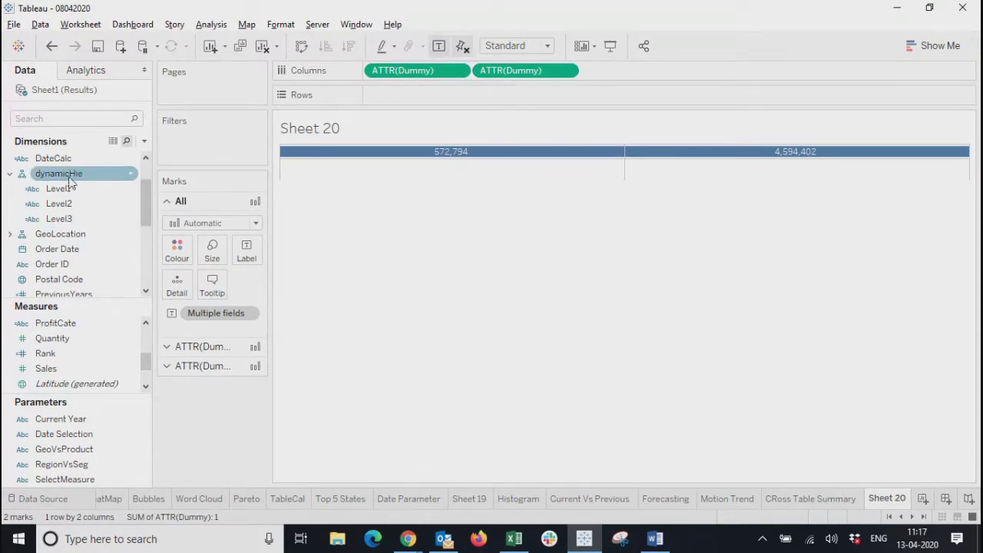
Place the dynamicHie hierarchy on Rows to split the bars by Level1.
{"action": "left_click_drag", "start_coordinate": [65, 180], "coordinate": [416, 99]}
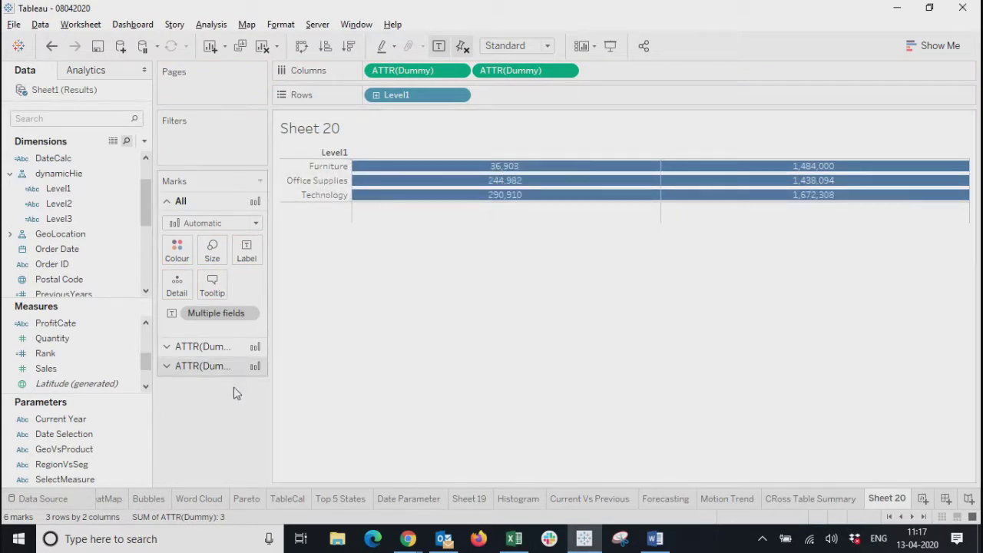
Show the control of the GeoVsProduct parameter on the sheet and set it to GeoLocation.
{"action": "left_click", "coordinate": [69, 464]}
{"action": "left_click", "coordinate": [67, 479]}
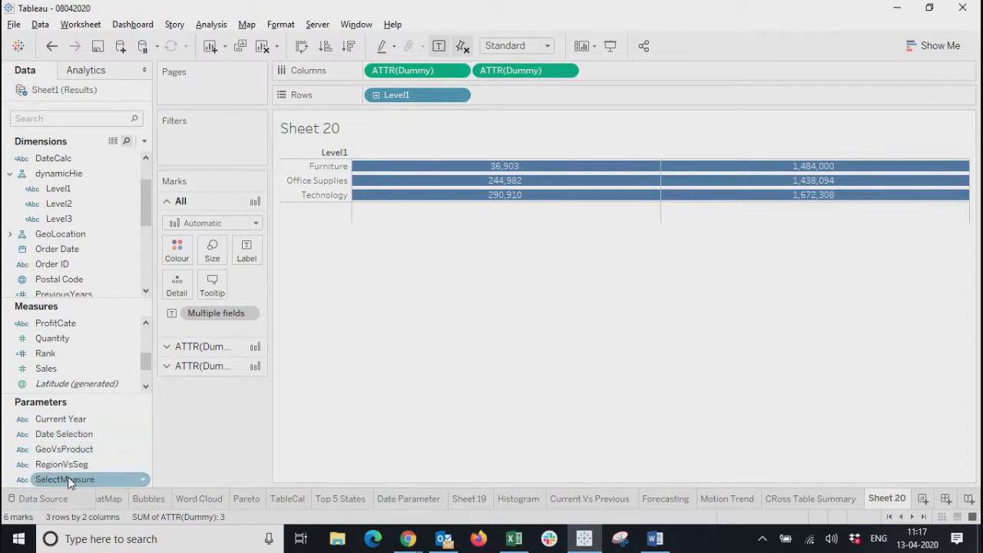
{"action": "left_click", "coordinate": [74, 465]}
{"action": "left_click", "coordinate": [76, 478]}
{"action": "left_click", "coordinate": [77, 465]}
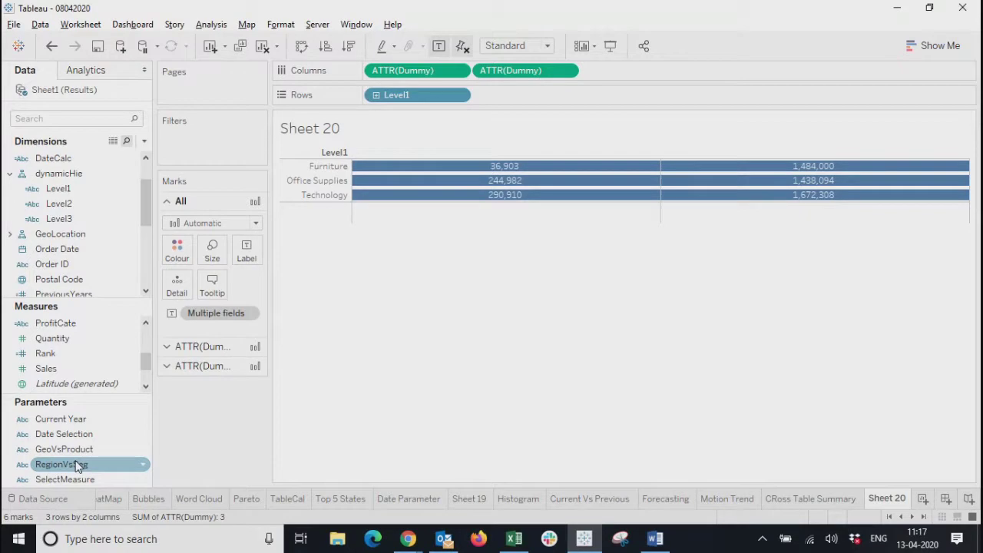
{"action": "left_click", "coordinate": [77, 450]}
{"action": "left_click", "coordinate": [82, 436]}
{"action": "left_click", "coordinate": [78, 450]}
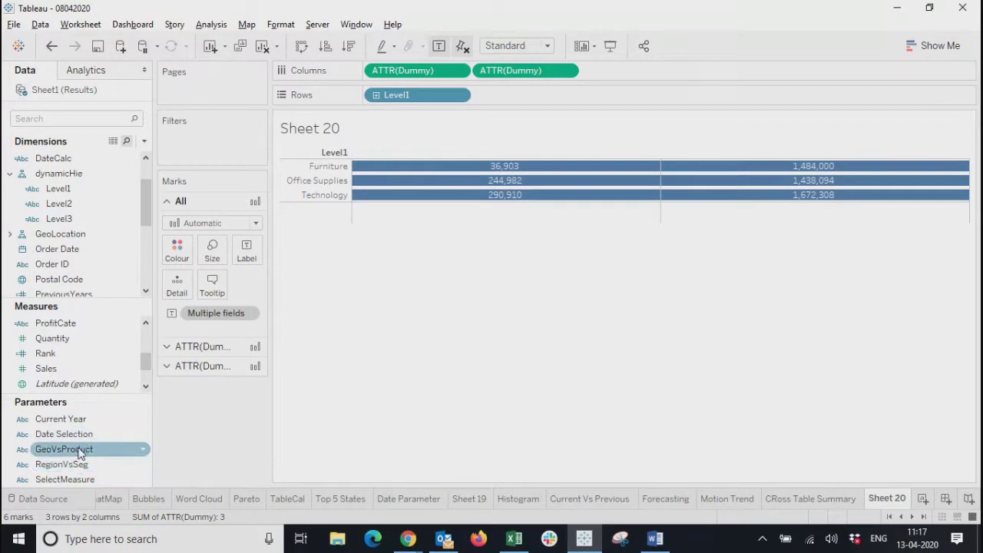
{"action": "right_click", "coordinate": [80, 452]}
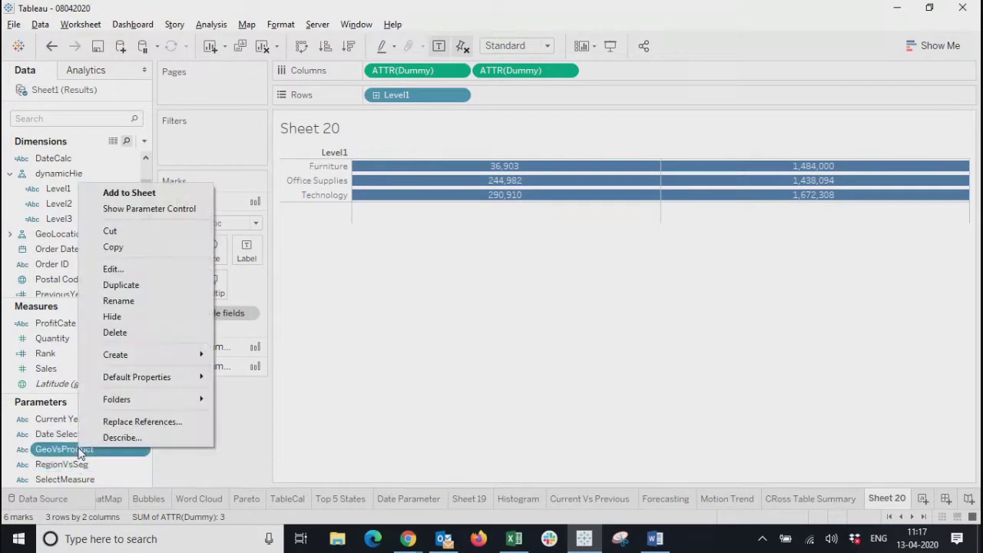
{"action": "left_click", "coordinate": [177, 209]}
{"action": "left_click", "coordinate": [940, 142]}
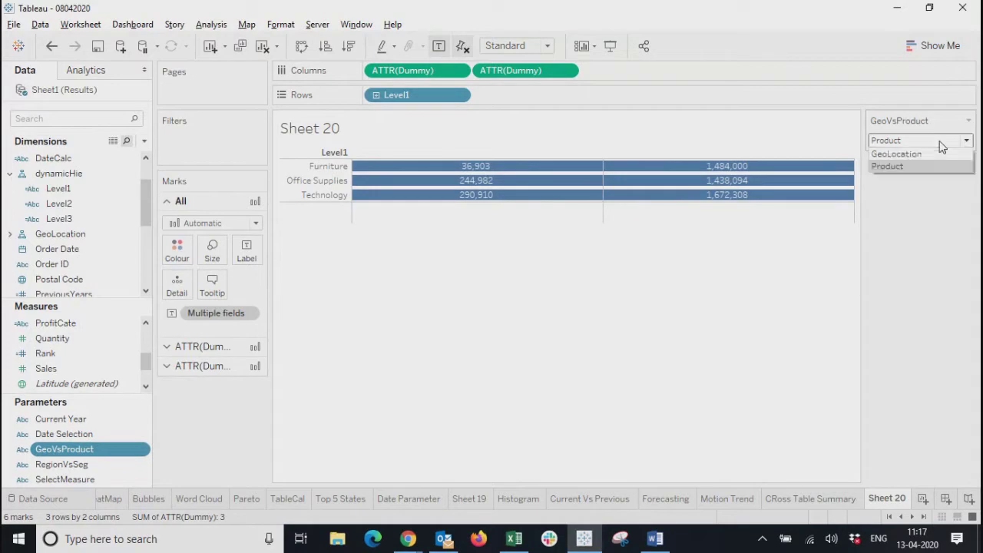
{"action": "left_click", "coordinate": [921, 155]}
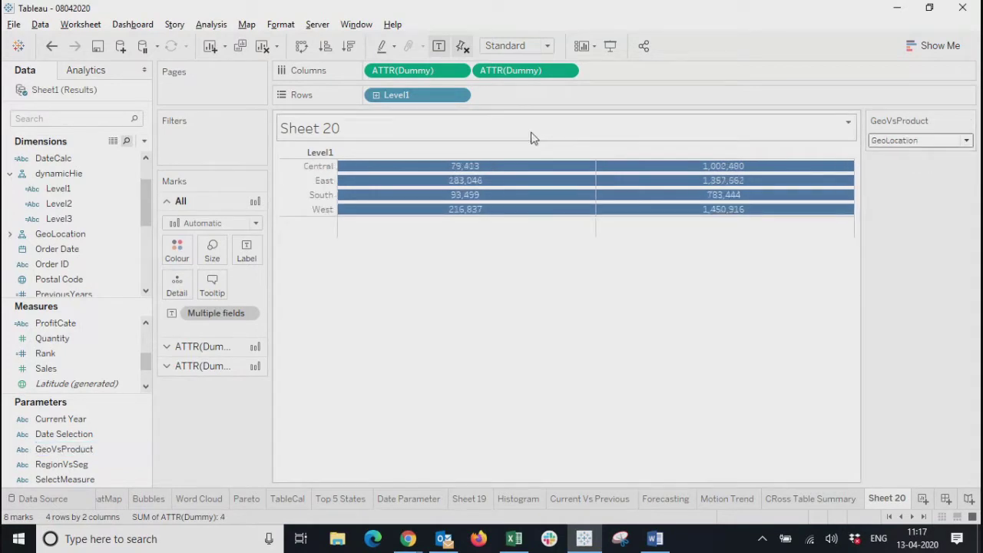
Expand the Level1 rows down to Level2 and set the GeoVsProduct parameter to Product.
{"action": "left_click", "coordinate": [376, 95]}
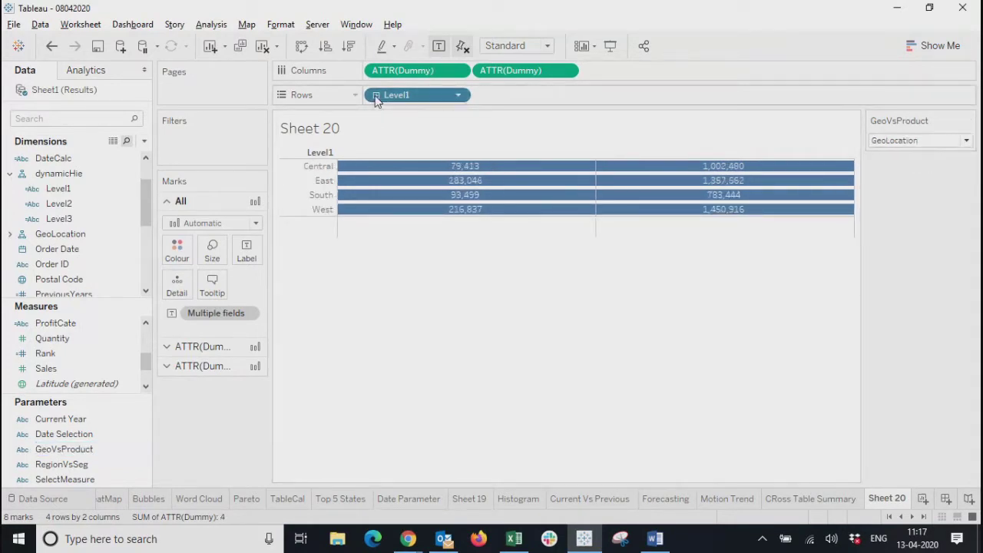
{"action": "left_click", "coordinate": [924, 141]}
{"action": "left_click", "coordinate": [905, 166]}
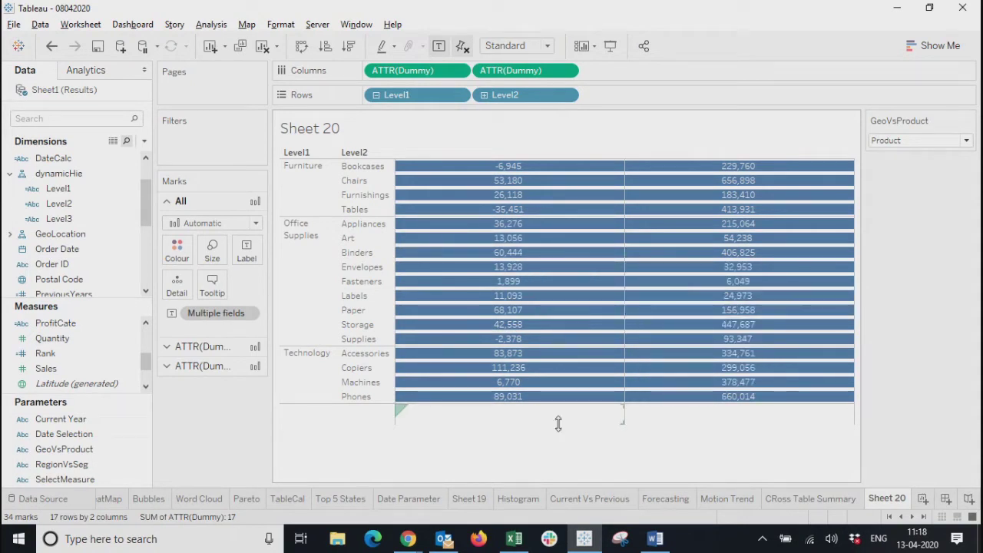
{"action": "left_click", "coordinate": [677, 425]}
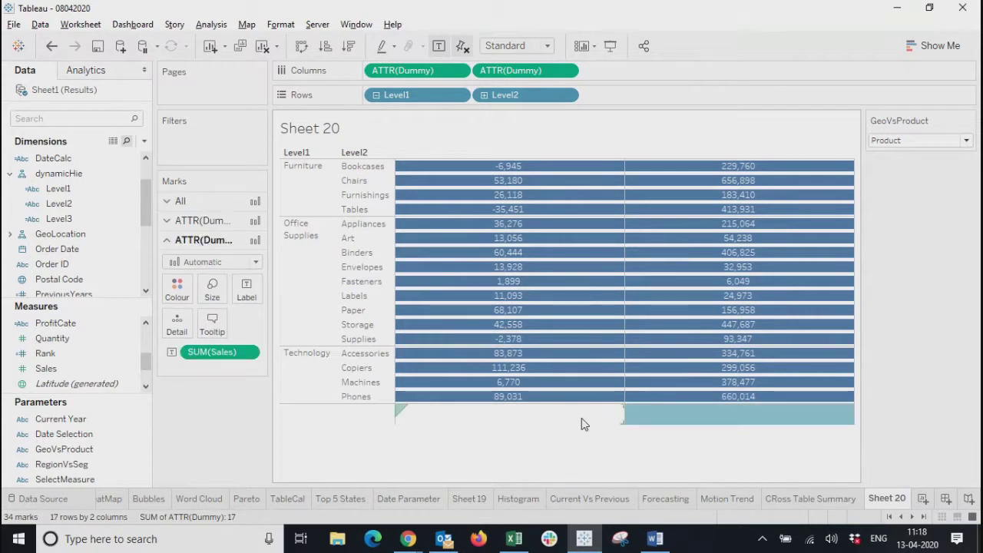
{"action": "left_click", "coordinate": [582, 424]}
{"action": "left_click", "coordinate": [687, 418]}
{"action": "left_click", "coordinate": [607, 459]}
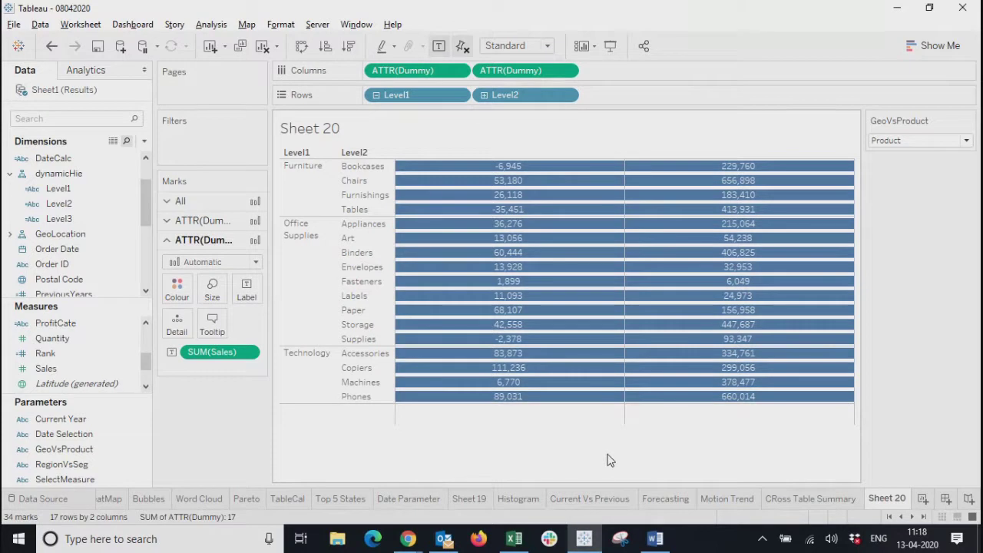
{"action": "left_click", "coordinate": [671, 410]}
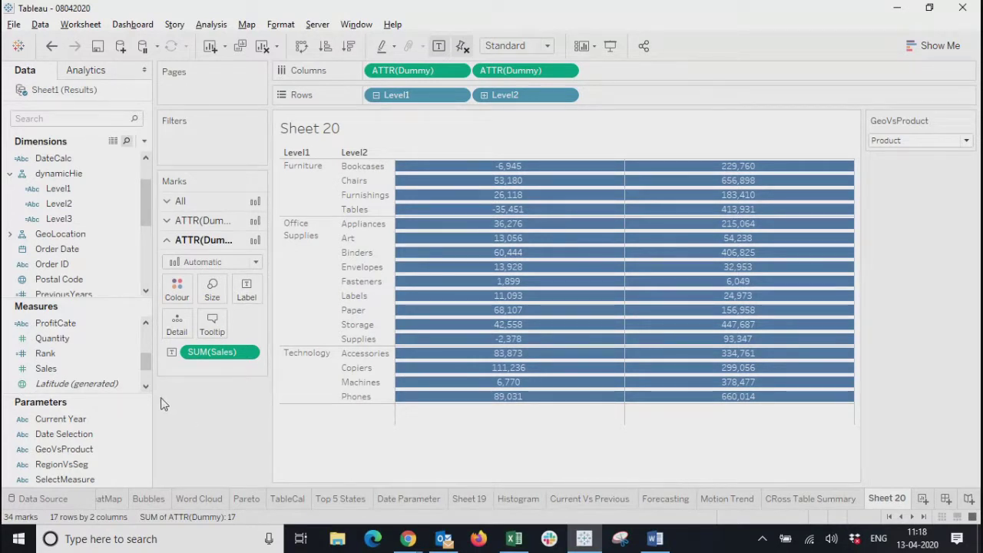
{"action": "mouse_move", "coordinate": [424, 190]}
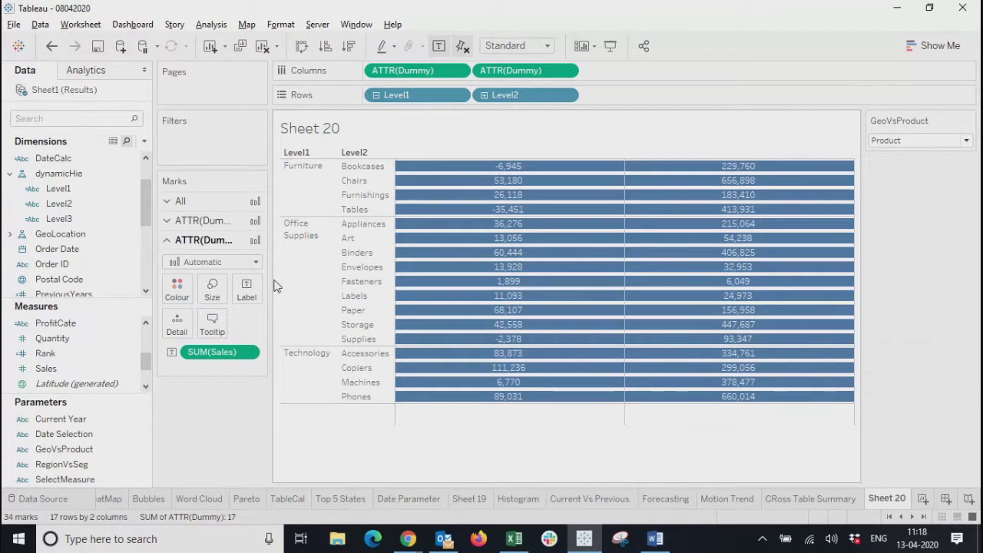
Edit the ProfitCate calculation so that its Higher category requires a summed Profit above 5000.
{"action": "left_click", "coordinate": [206, 221]}
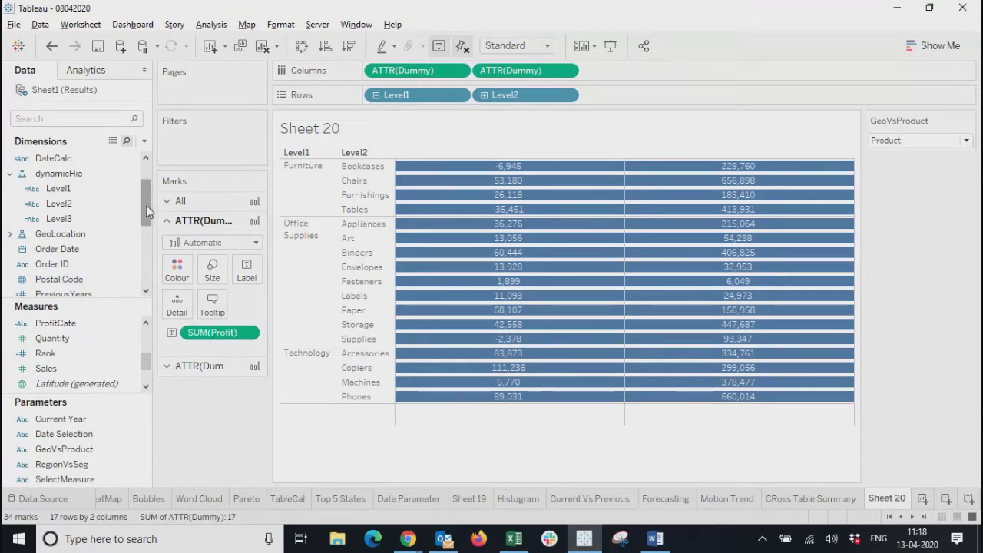
{"action": "mouse_move", "coordinate": [144, 206]}
{"action": "left_mouse_down"}
{"action": "mouse_move", "coordinate": [141, 267]}
{"action": "mouse_move", "coordinate": [138, 206]}
{"action": "left_mouse_up"}
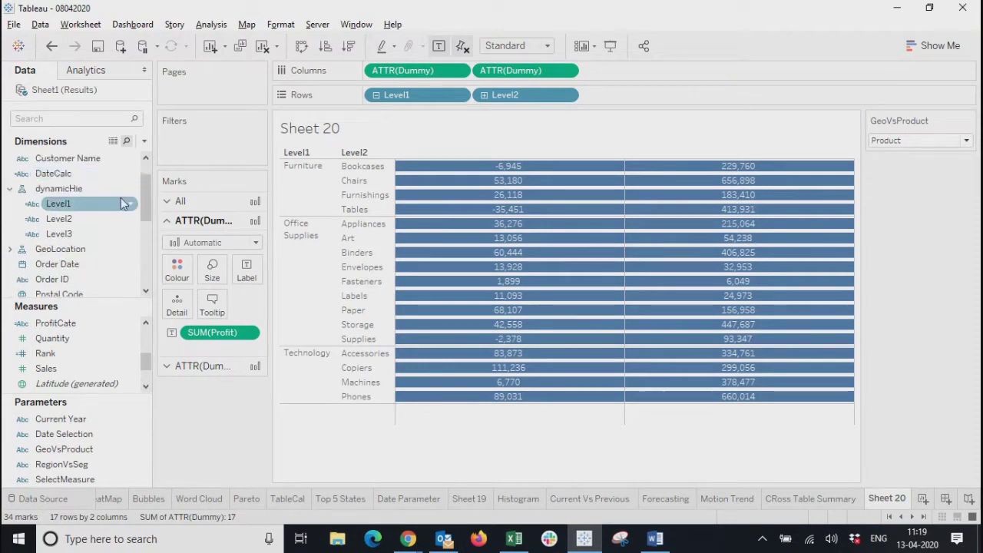
{"action": "right_click", "coordinate": [62, 325]}
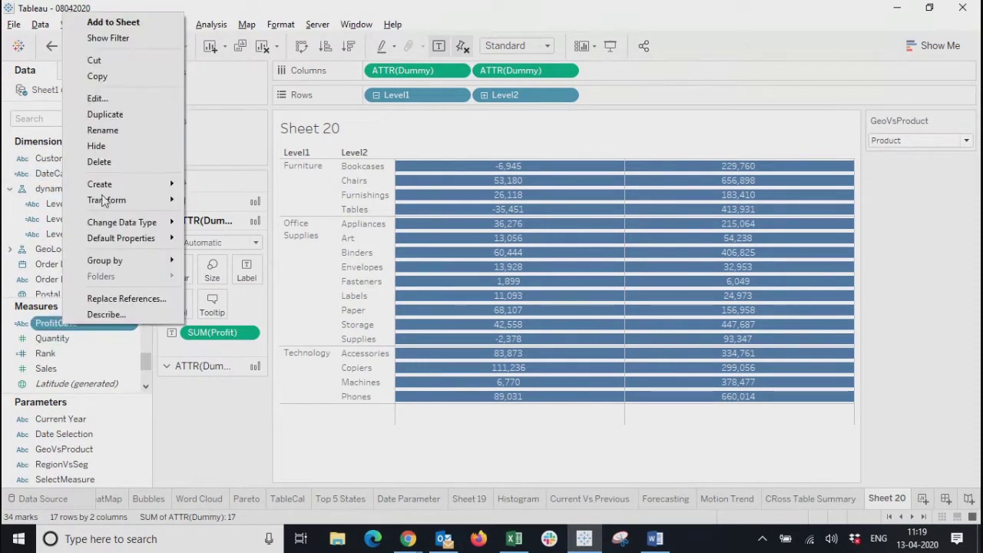
{"action": "left_click", "coordinate": [114, 98]}
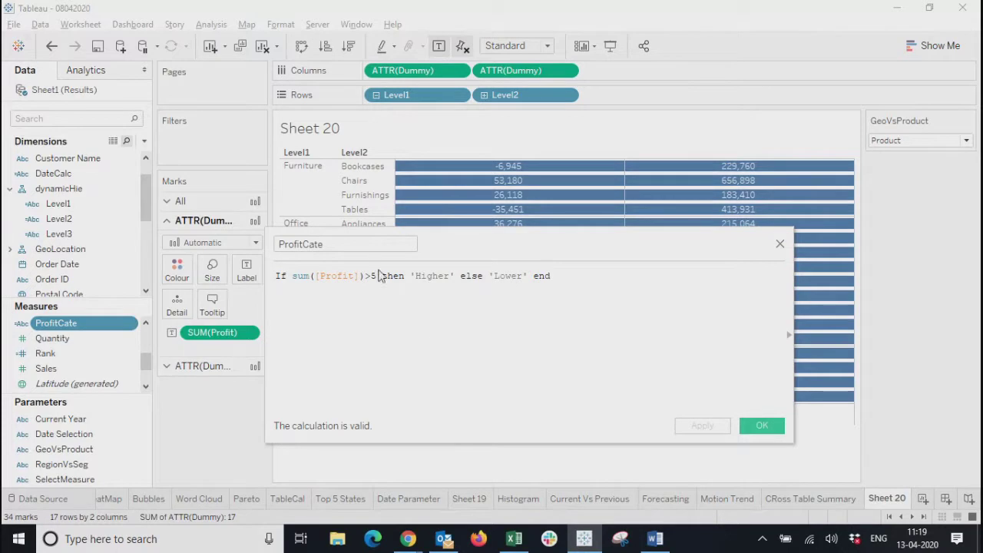
{"action": "type", "text": "000"}
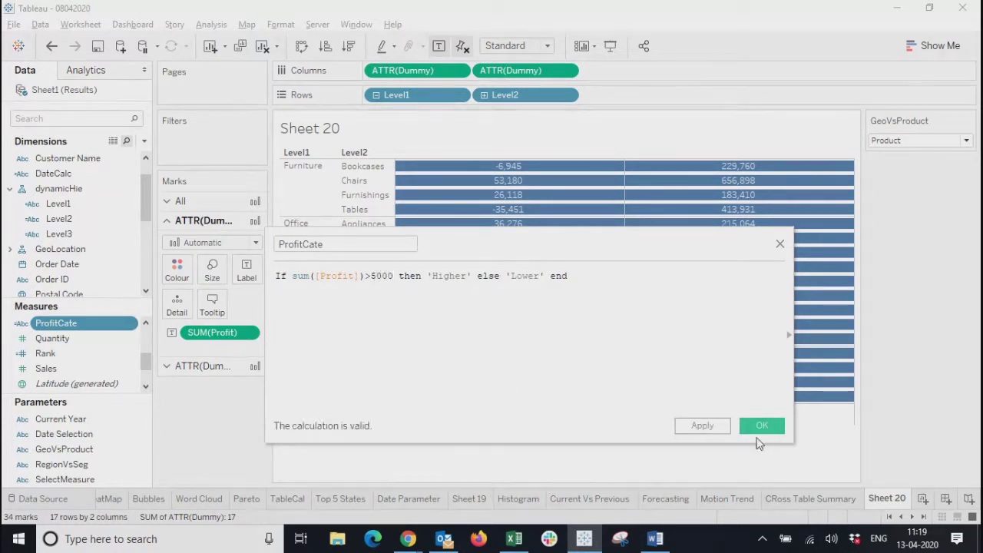
{"action": "left_click", "coordinate": [758, 427]}
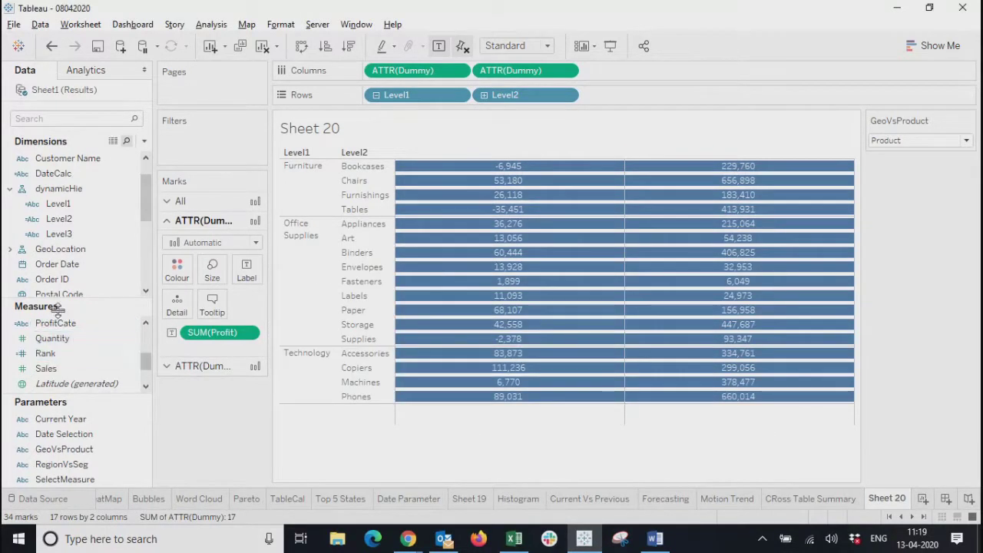
Colour the first Dummy bars by ProfitCate and enlarge them until they almost fill the row height.
{"action": "left_click_drag", "start_coordinate": [56, 326], "coordinate": [177, 267]}
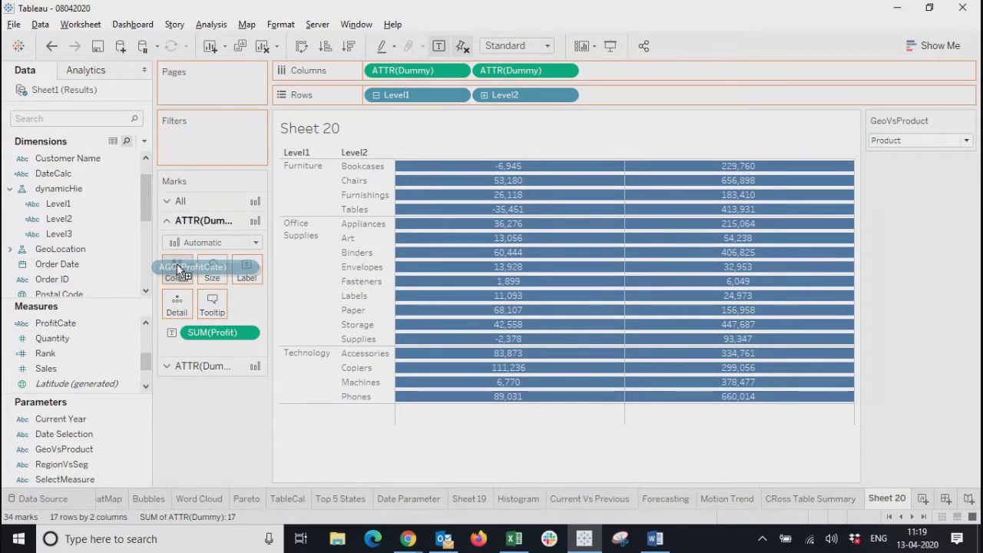
{"action": "left_click_drag", "start_coordinate": [178, 266], "coordinate": [178, 268]}
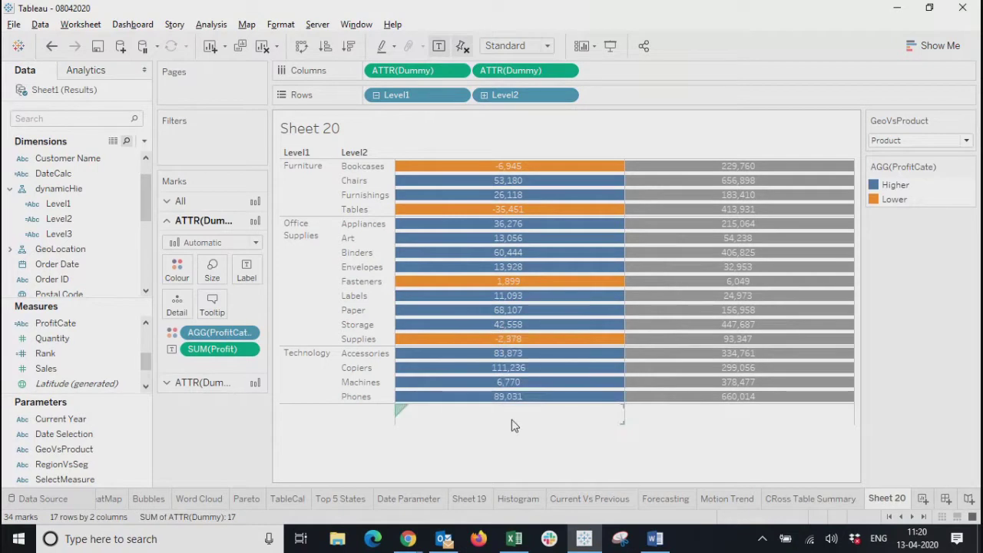
{"action": "left_click", "coordinate": [211, 271]}
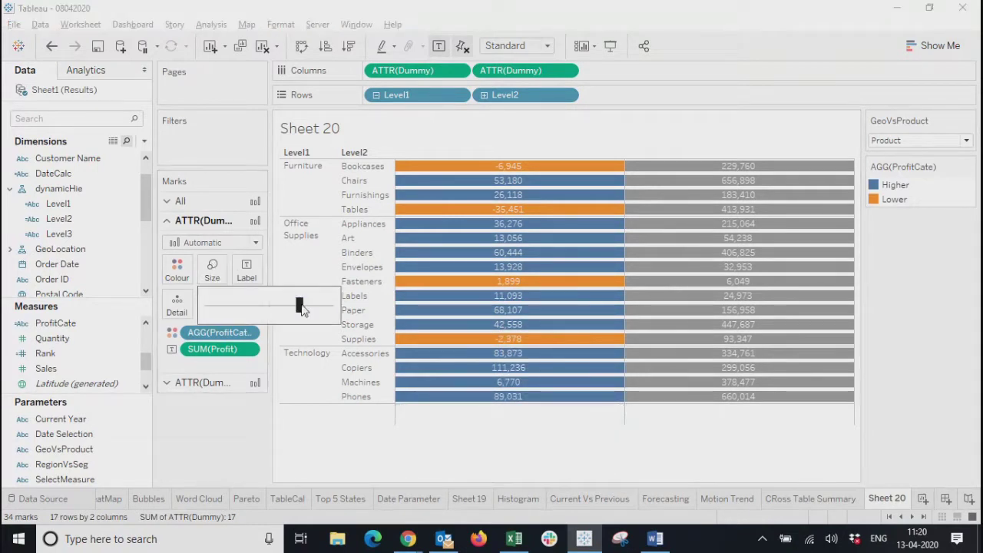
{"action": "left_click_drag", "start_coordinate": [300, 307], "coordinate": [324, 309]}
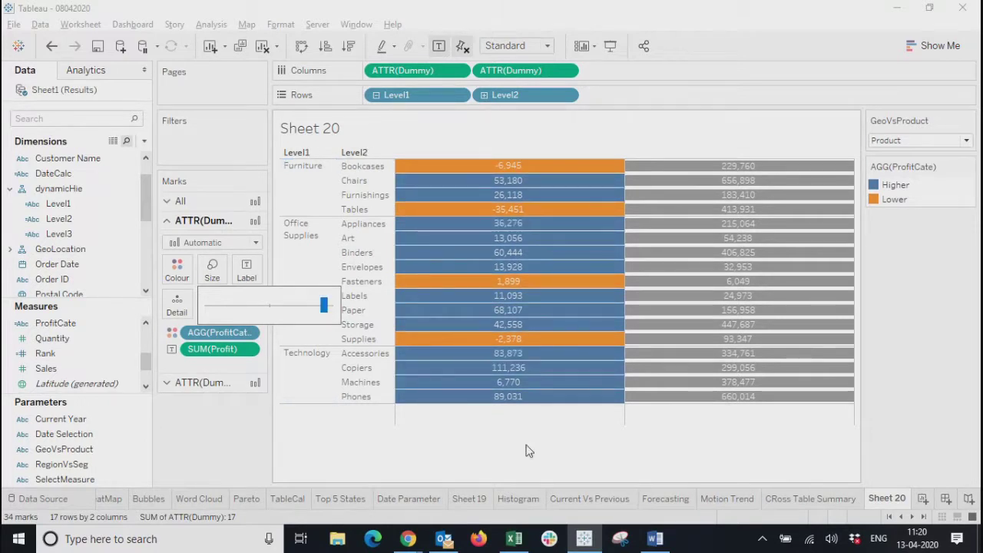
{"action": "left_click", "coordinate": [526, 451]}
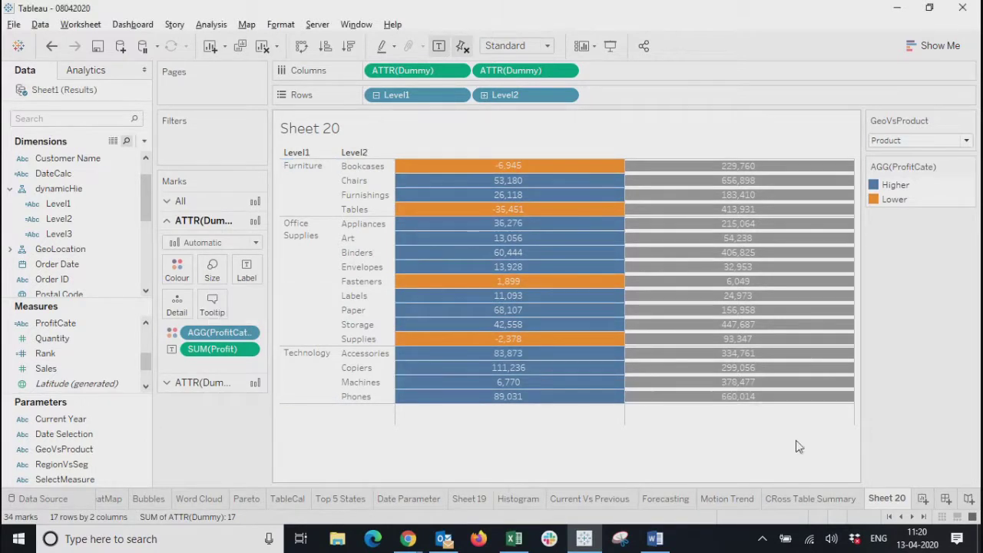
Enlarge the second Dummy bars until they almost fill the row height, and check the sheet briefly in presentation mode.
{"action": "left_click", "coordinate": [192, 382]}
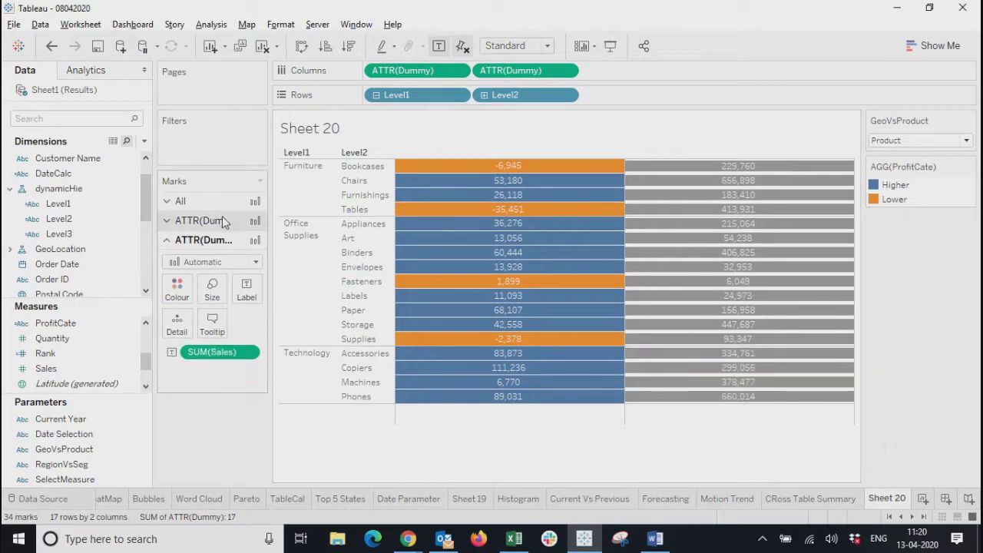
{"action": "left_click", "coordinate": [213, 297]}
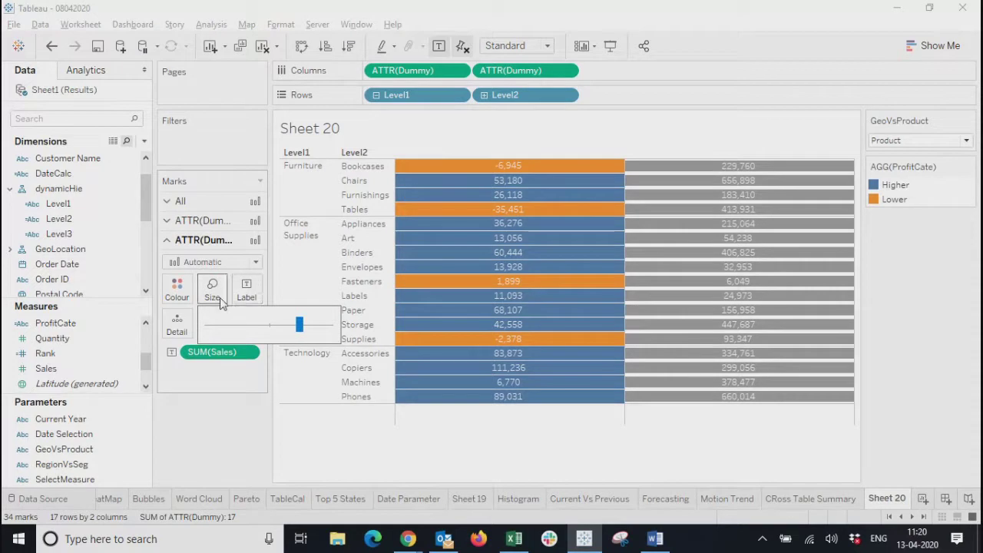
{"action": "left_click_drag", "start_coordinate": [300, 327], "coordinate": [323, 331]}
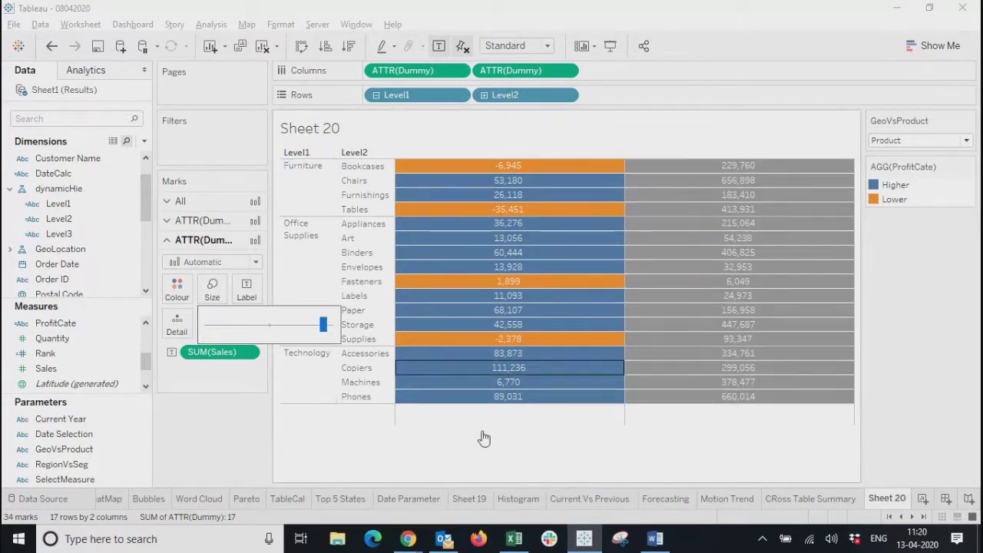
{"action": "left_click", "coordinate": [516, 457]}
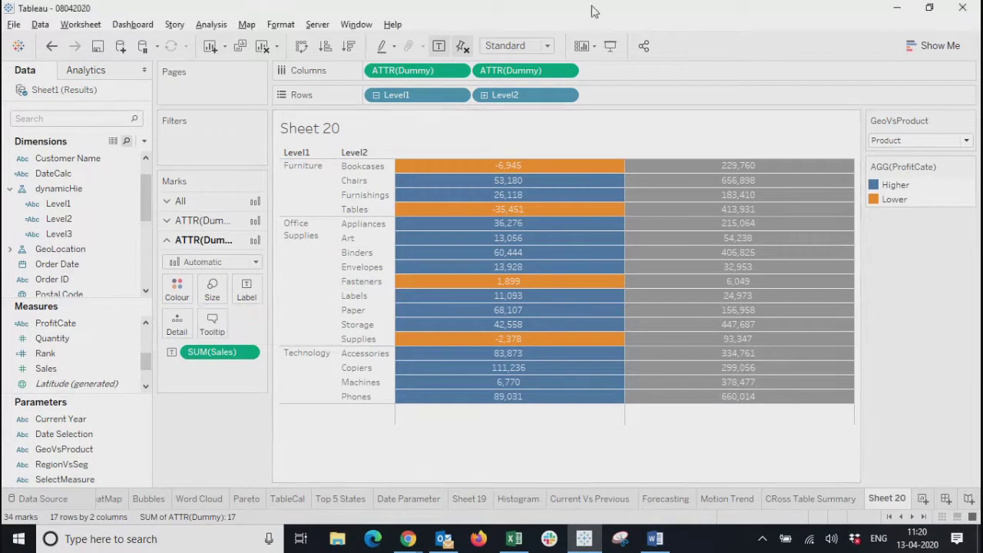
{"action": "left_click", "coordinate": [610, 47]}
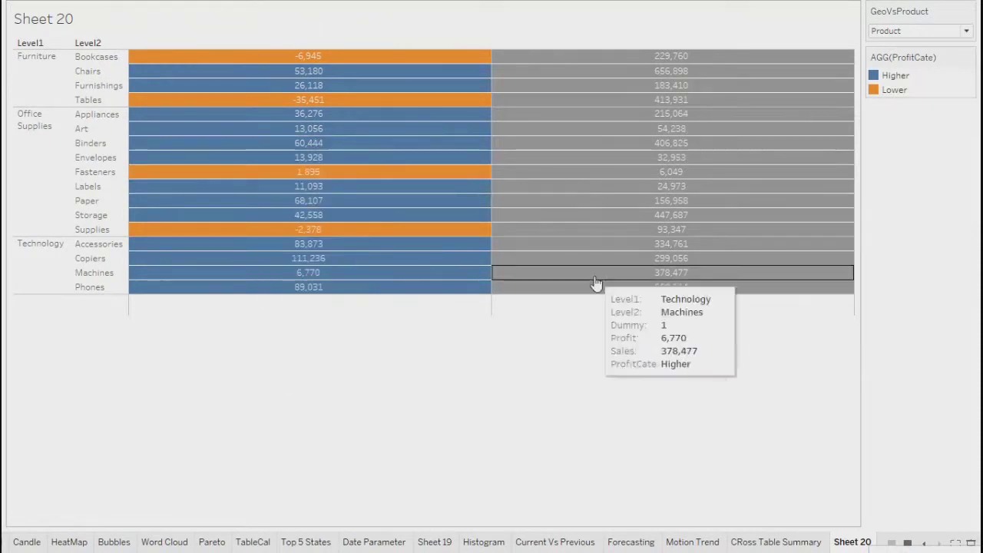
{"action": "key", "text": "Escape"}
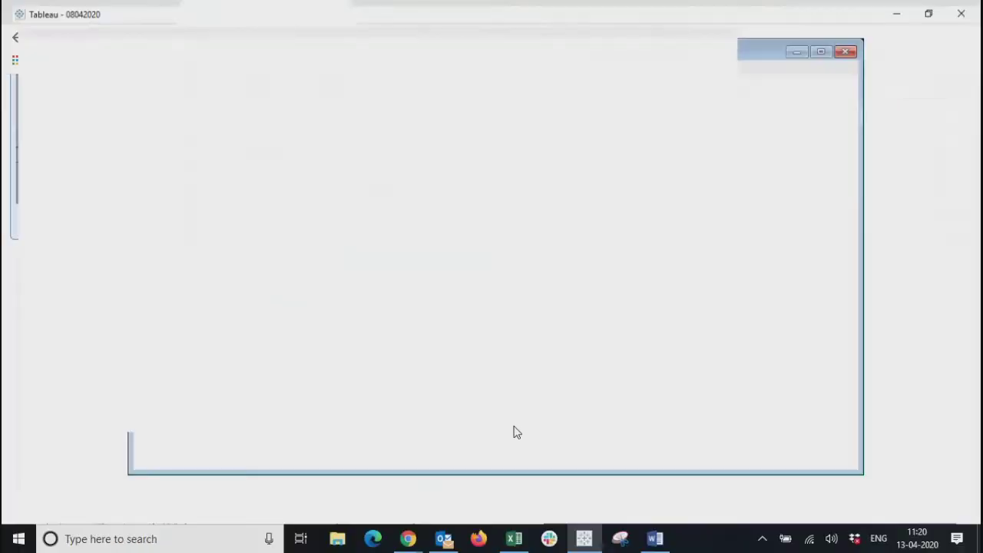
Duplicate the ProfitCate calculation and rename the duplicate SalesCate (copy).
{"action": "right_click", "coordinate": [64, 308]}
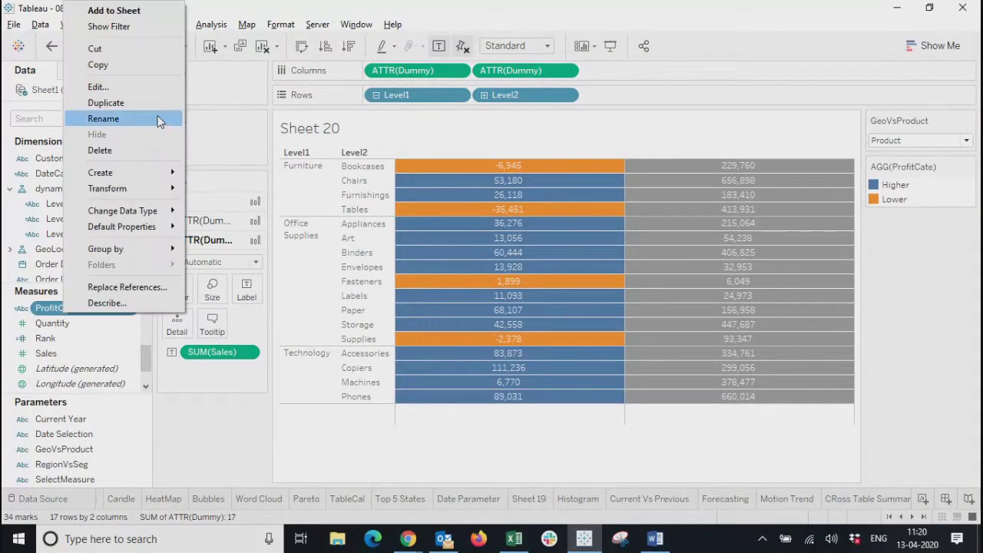
{"action": "left_click", "coordinate": [127, 105]}
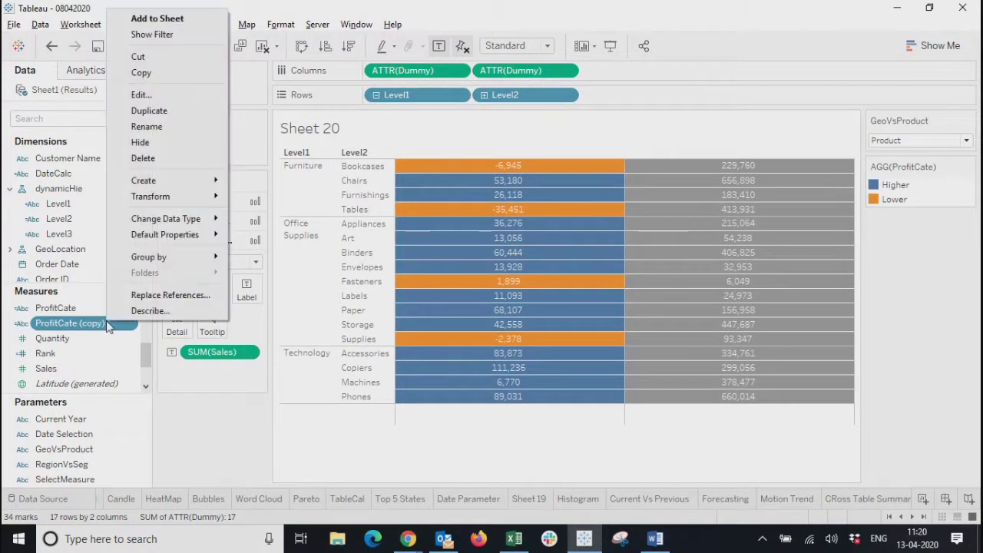
{"action": "left_click", "coordinate": [152, 94]}
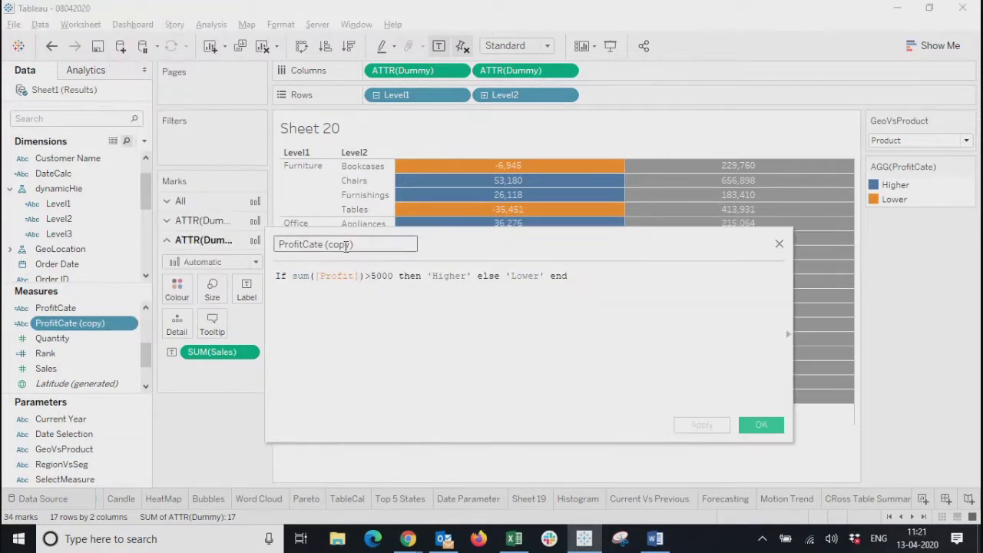
{"action": "left_click", "coordinate": [304, 243]}
{"action": "key", "text": "BackSpace"}
{"action": "key", "text": "BackSpace"}
{"action": "key", "text": "BackSpace"}
{"action": "key", "text": "BackSpace"}
{"action": "key", "text": "BackSpace"}
{"action": "key", "text": "BackSpace"}
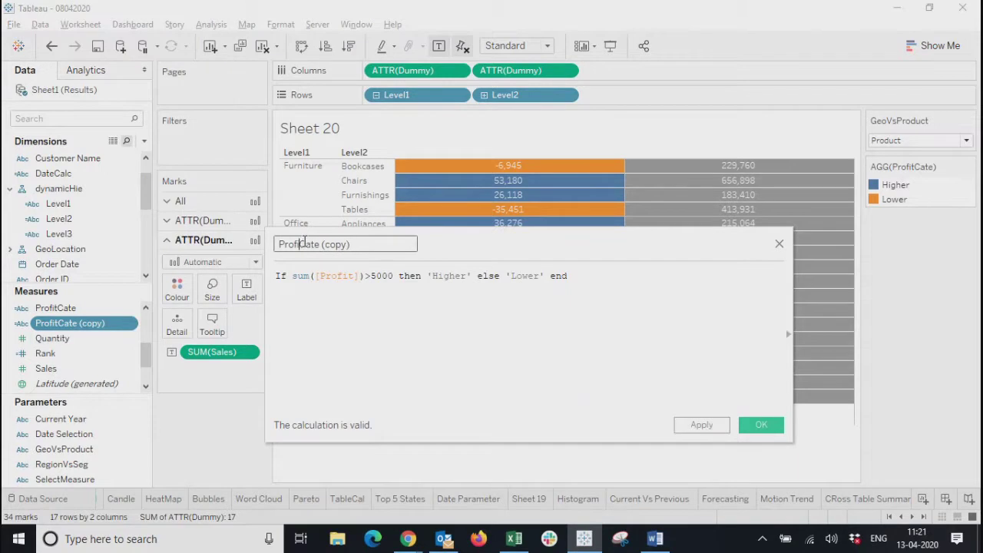
{"action": "type", "text": "Sales"}
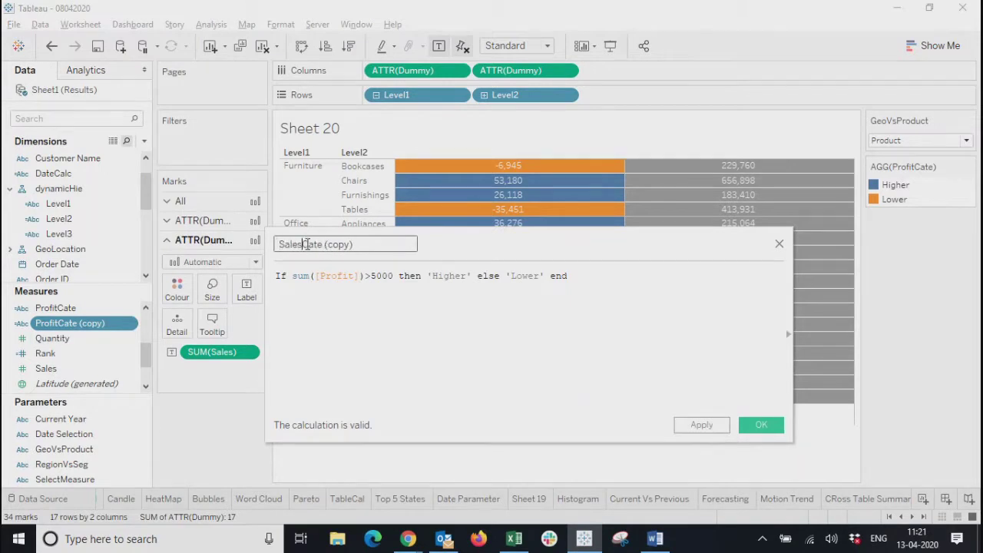
Change the condition of the SalesCate (copy) calculation to sum([Sales])>10000.
{"action": "left_click", "coordinate": [364, 278]}
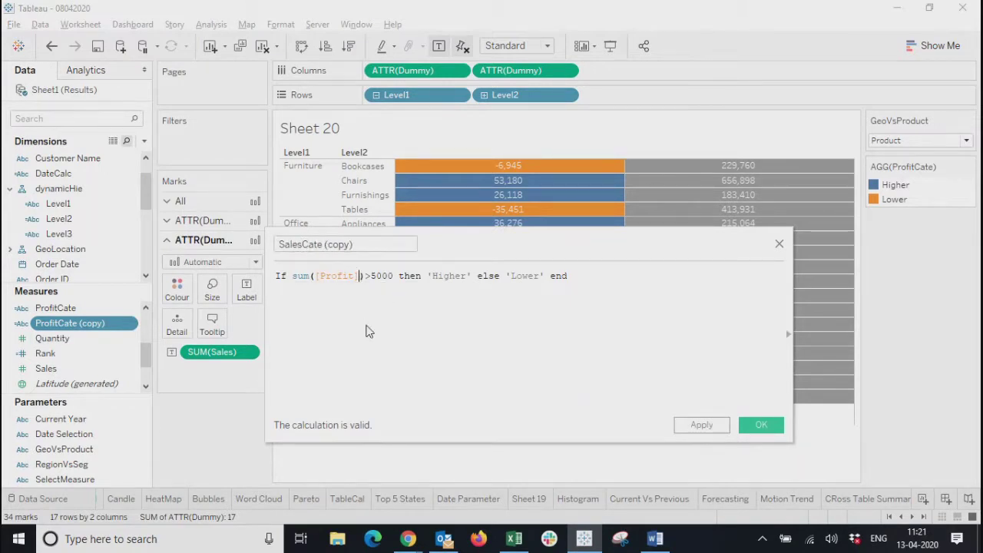
{"action": "key", "text": "BackSpace"}
{"action": "key", "text": "BackSpace"}
{"action": "key", "text": "BackSpace"}
{"action": "key", "text": "BackSpace"}
{"action": "key", "text": "BackSpace"}
{"action": "key", "text": "BackSpace"}
{"action": "key", "text": "BackSpace"}
{"action": "key", "text": "BackSpace"}
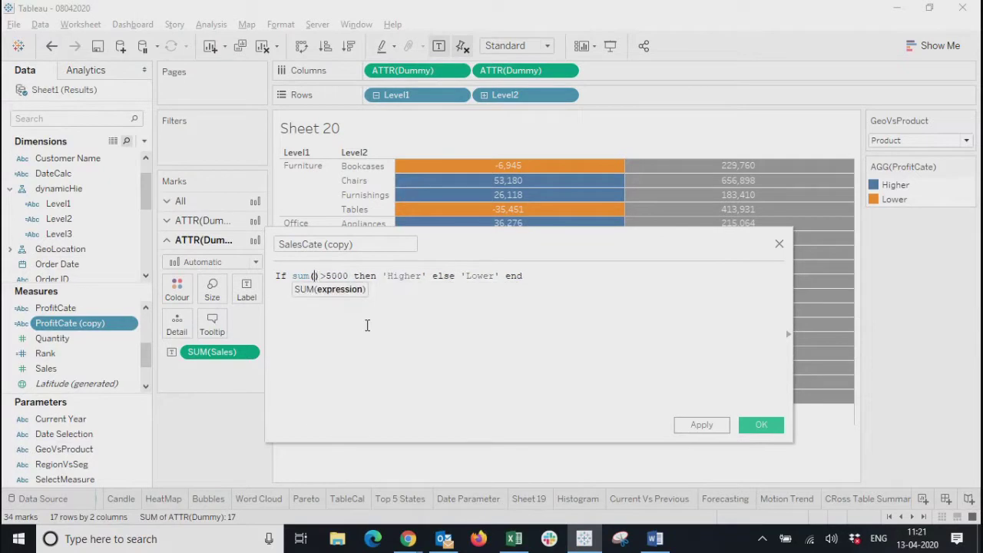
{"action": "type", "text": "sal"}
{"action": "left_click", "coordinate": [358, 291]}
{"action": "key", "text": "Right"}
{"action": "key", "text": "Right"}
{"action": "key", "text": "Right"}
{"action": "key", "text": "Right"}
{"action": "key", "text": "Right"}
{"action": "key", "text": "Right"}
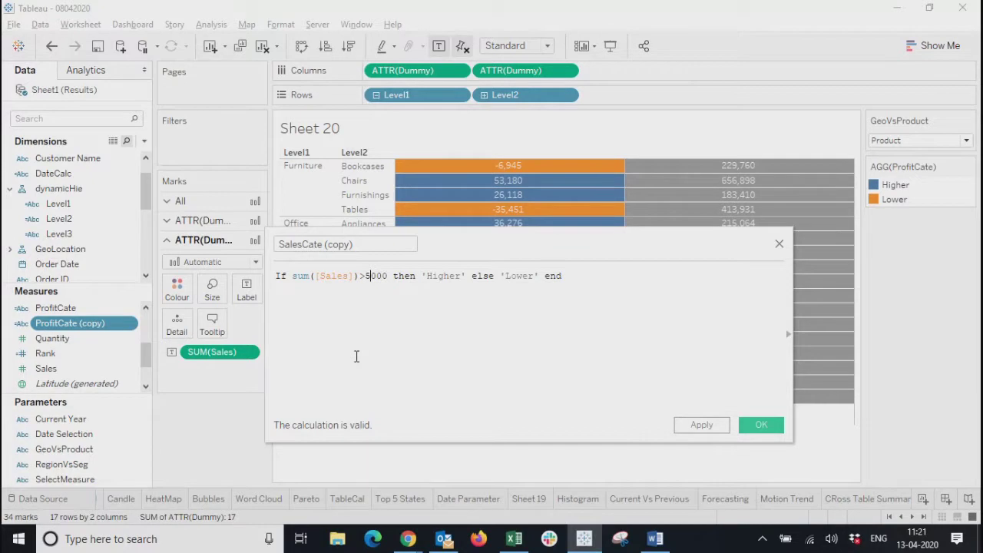
{"action": "key", "text": "BackSpace"}
{"action": "type", "text": "10"}
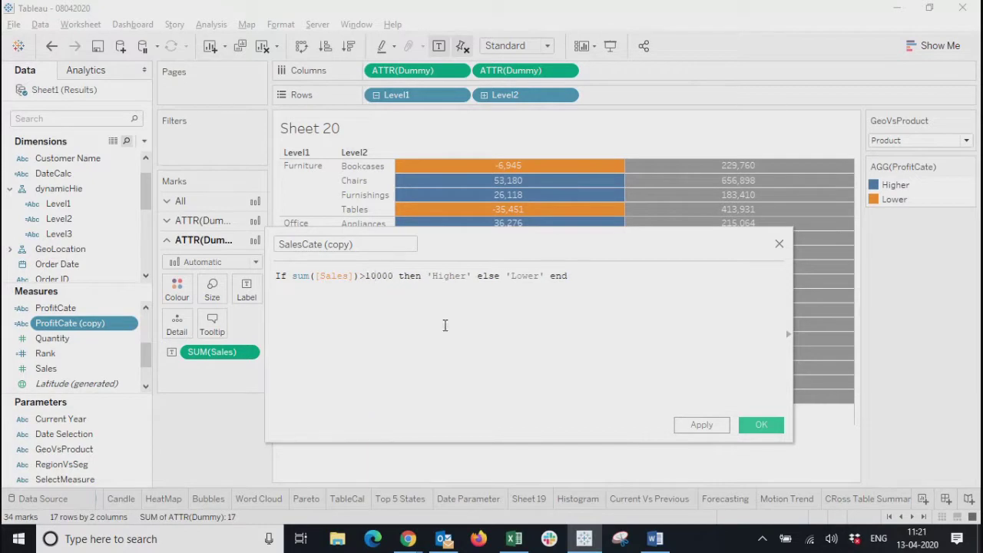
Change the calculation's result labels to 'High Sales' and 'Low Sales' and save it.
{"action": "left_click", "coordinate": [468, 277]}
{"action": "key", "text": "BackSpace"}
{"action": "key", "text": "BackSpace"}
{"action": "type", "text": "Sales"}
{"action": "left_click", "coordinate": [566, 277]}
{"action": "key", "text": "BackSpace"}
{"action": "key", "text": "BackSpace"}
{"action": "type", "text": "Sales"}
{"action": "left_click", "coordinate": [709, 429]}
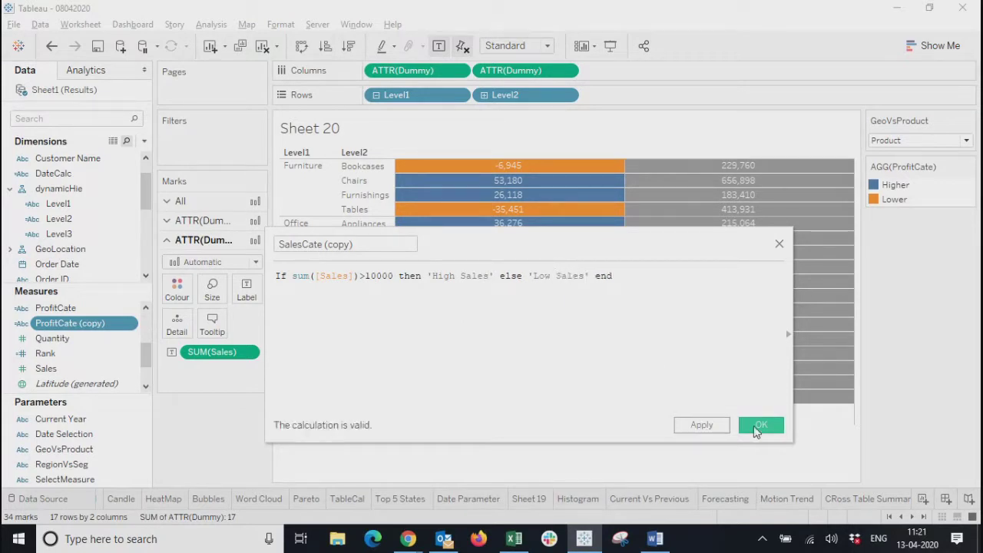
{"action": "left_click", "coordinate": [760, 425]}
Colour the second Dummy bars by SalesCate (copy), with High Sales in green and Low Sales in red.
{"action": "left_click", "coordinate": [76, 326]}
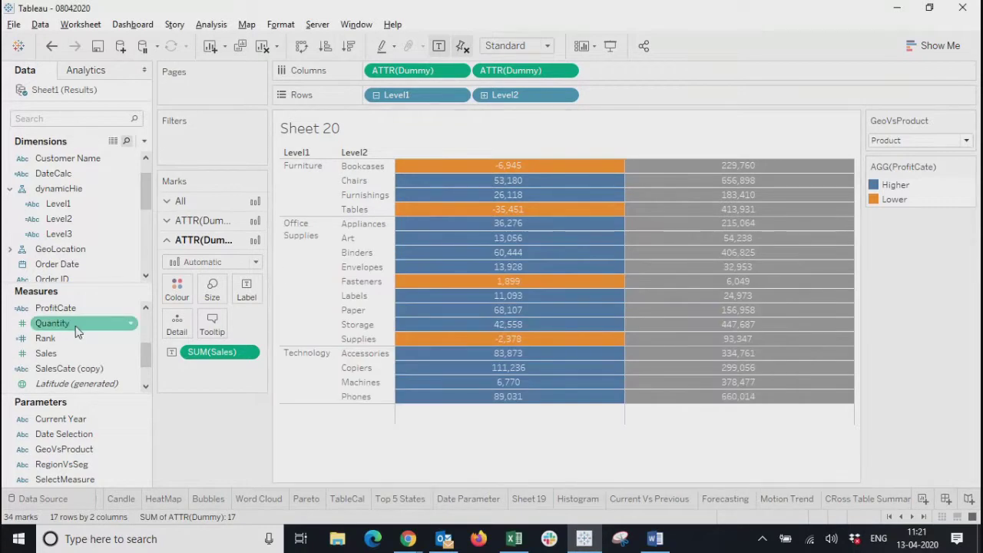
{"action": "left_click_drag", "start_coordinate": [69, 369], "coordinate": [174, 287]}
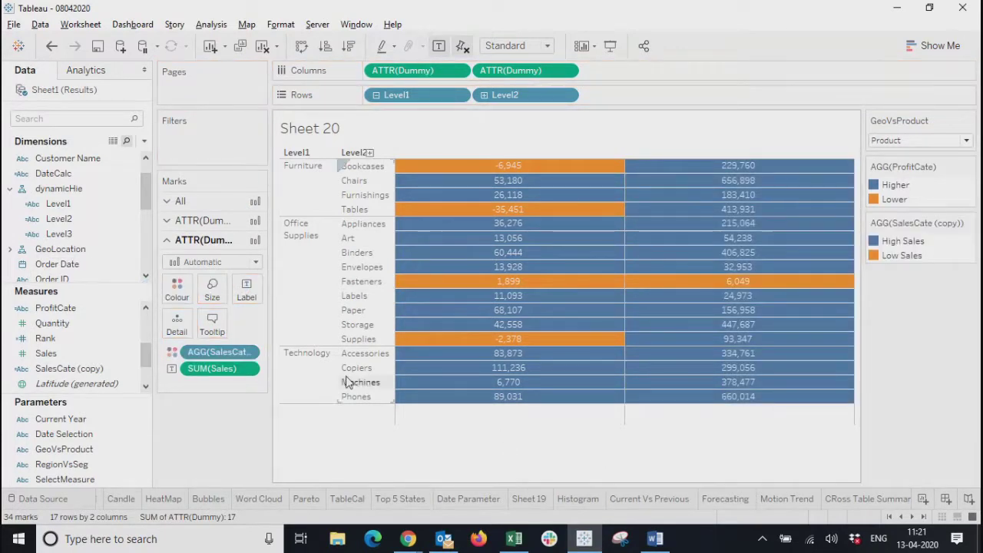
{"action": "left_click", "coordinate": [253, 352]}
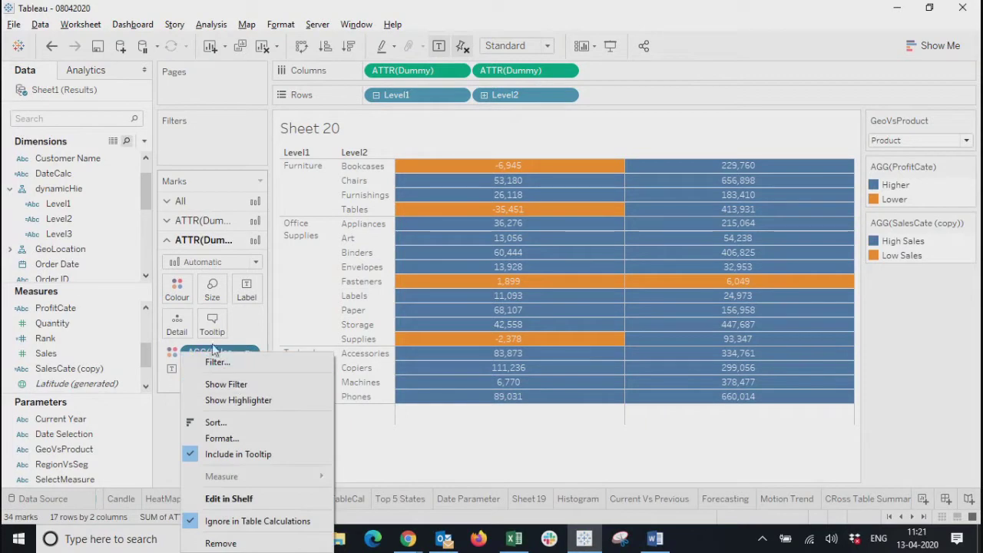
{"action": "left_click", "coordinate": [177, 290]}
{"action": "left_click", "coordinate": [212, 332]}
{"action": "left_click_drag", "start_coordinate": [405, 105], "coordinate": [256, 122]}
{"action": "left_click", "coordinate": [217, 162]}
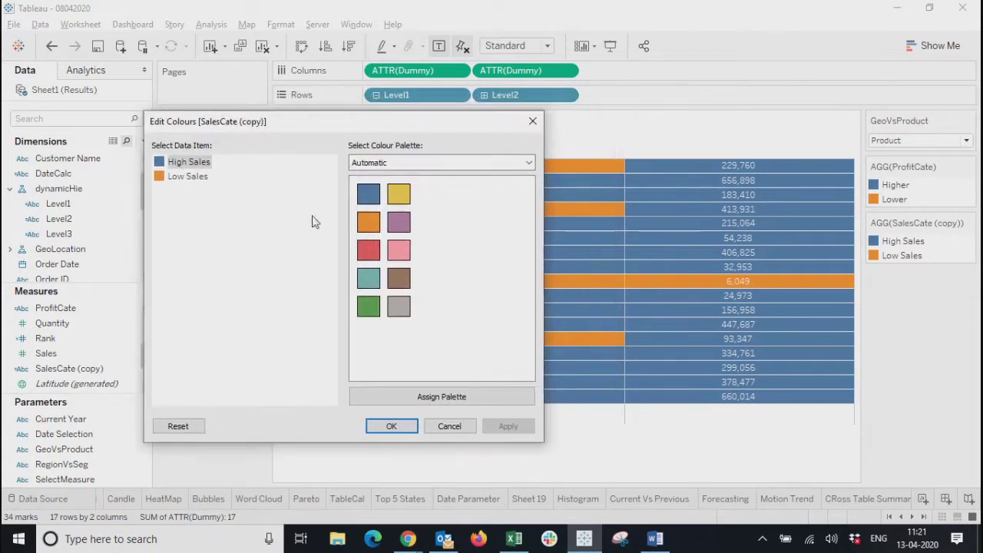
{"action": "left_click", "coordinate": [368, 306]}
{"action": "left_click", "coordinate": [186, 178]}
{"action": "left_click", "coordinate": [369, 250]}
{"action": "left_click", "coordinate": [508, 427]}
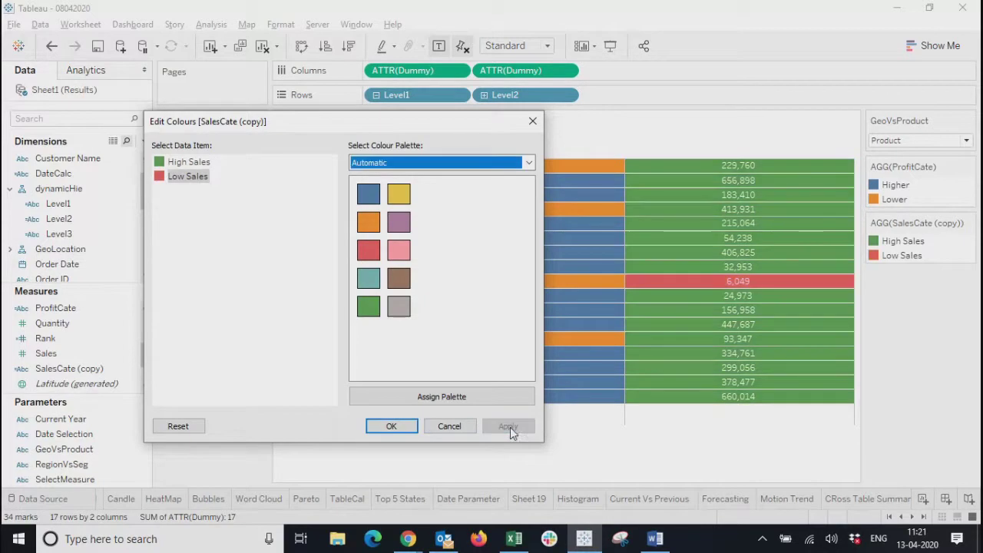
{"action": "left_click", "coordinate": [414, 428]}
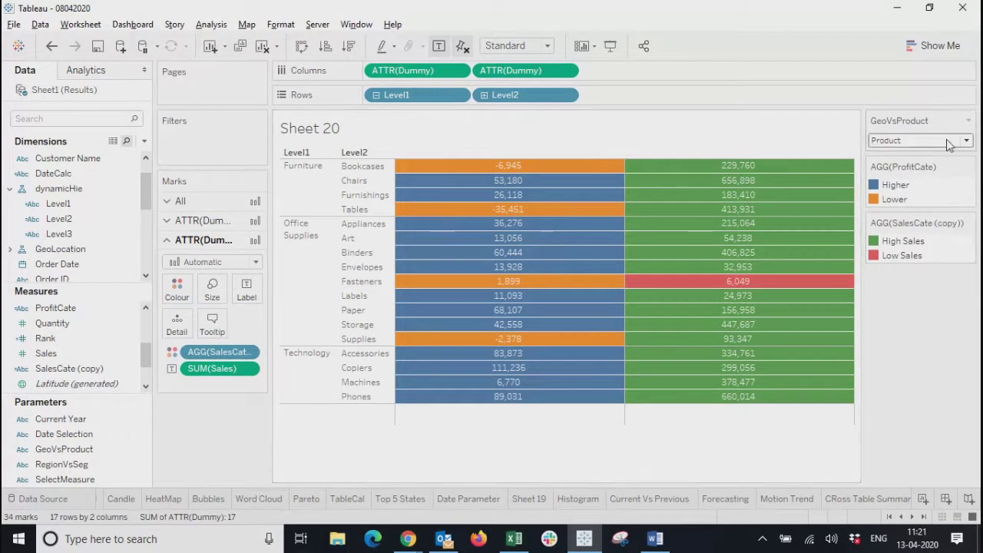
Set the GeoVsProduct parameter to GeoLocation and look over the colouring of the Level2 rows.
{"action": "left_click", "coordinate": [918, 141]}
{"action": "left_click", "coordinate": [912, 154]}
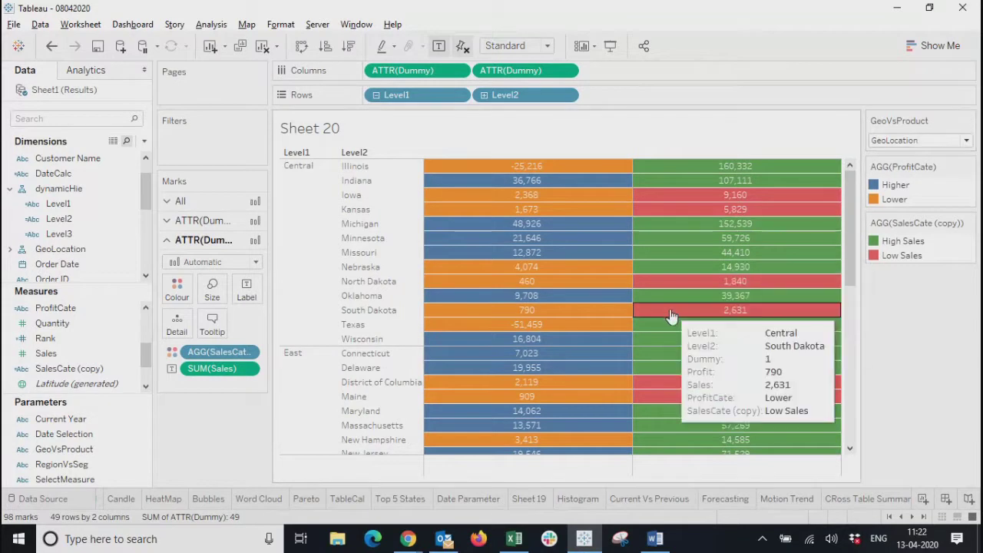
{"action": "scroll", "coordinate": [670, 311], "scroll_direction": "down", "scroll_amount": 5}
{"action": "scroll", "coordinate": [669, 309], "scroll_direction": "up", "scroll_amount": 5}
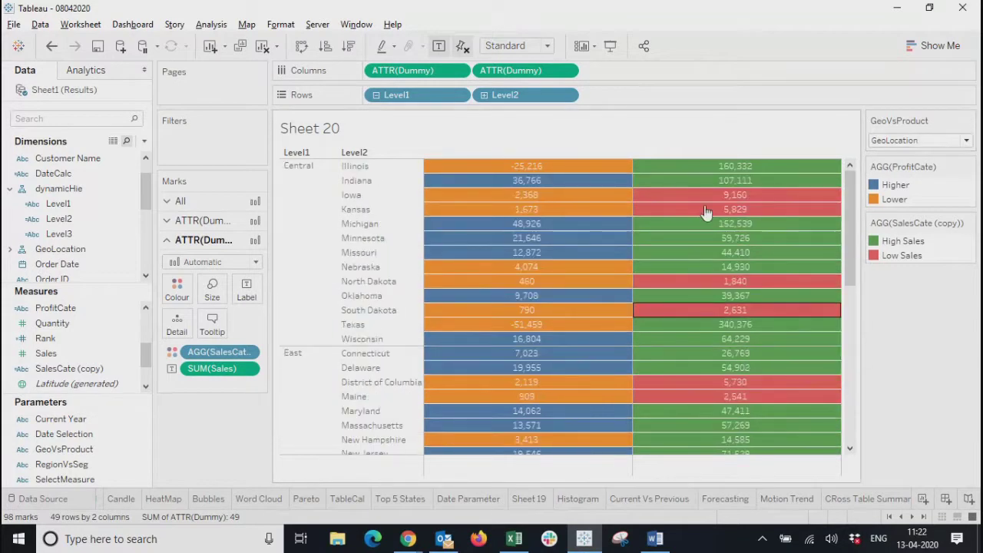
Examine the bar colouring at Level1 and at Level3 of the hierarchy, and return the rows to Level2.
{"action": "left_click", "coordinate": [376, 96]}
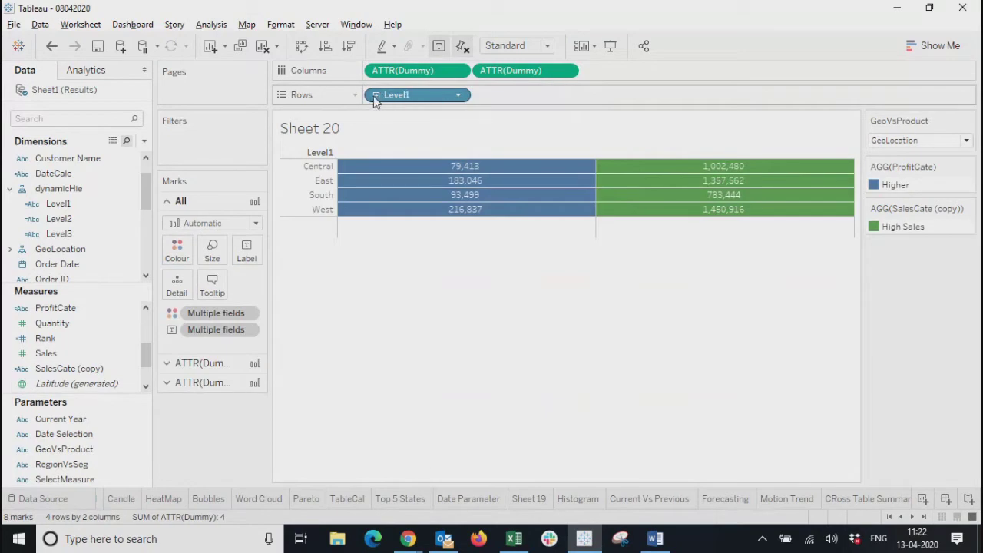
{"action": "left_click", "coordinate": [376, 96]}
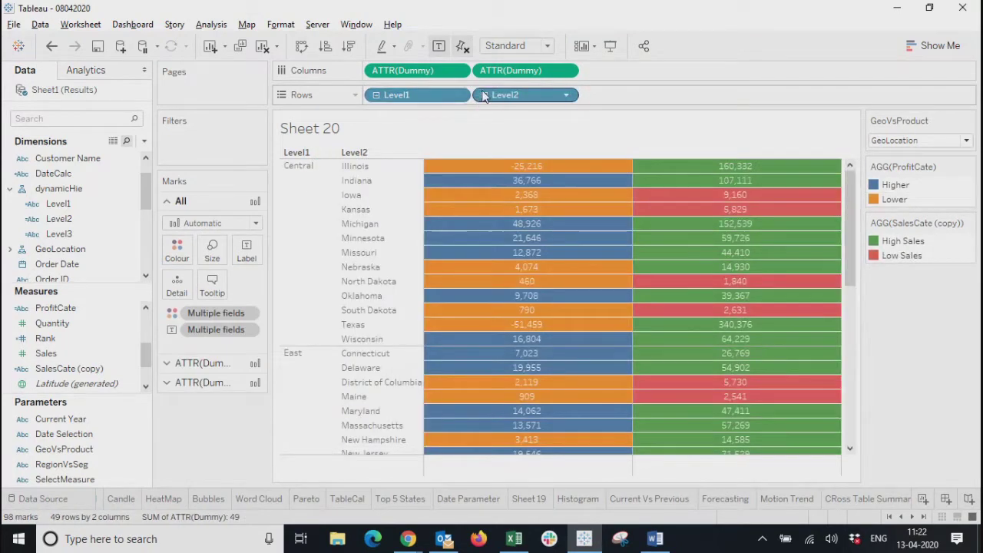
{"action": "left_click", "coordinate": [484, 95]}
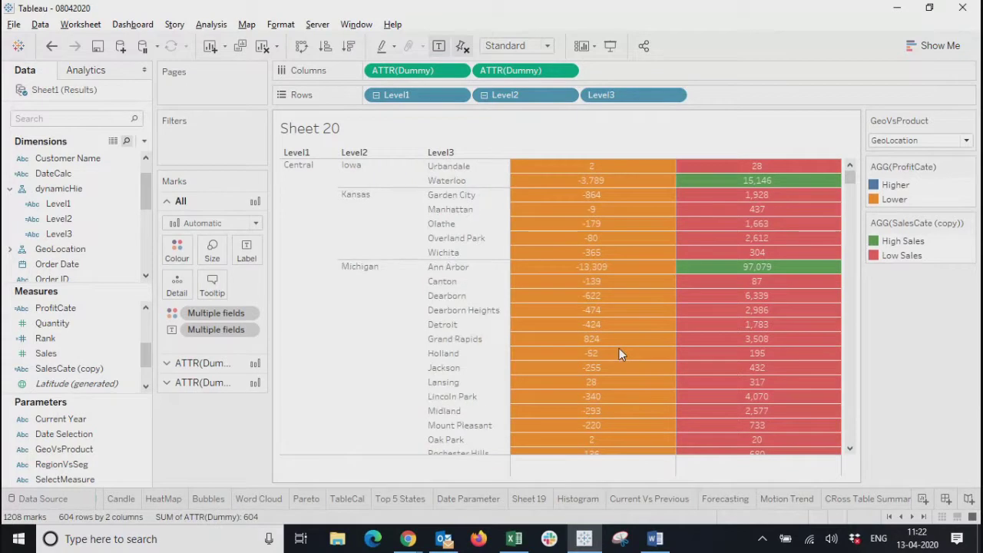
{"action": "scroll", "coordinate": [619, 350], "scroll_direction": "down", "scroll_amount": 20}
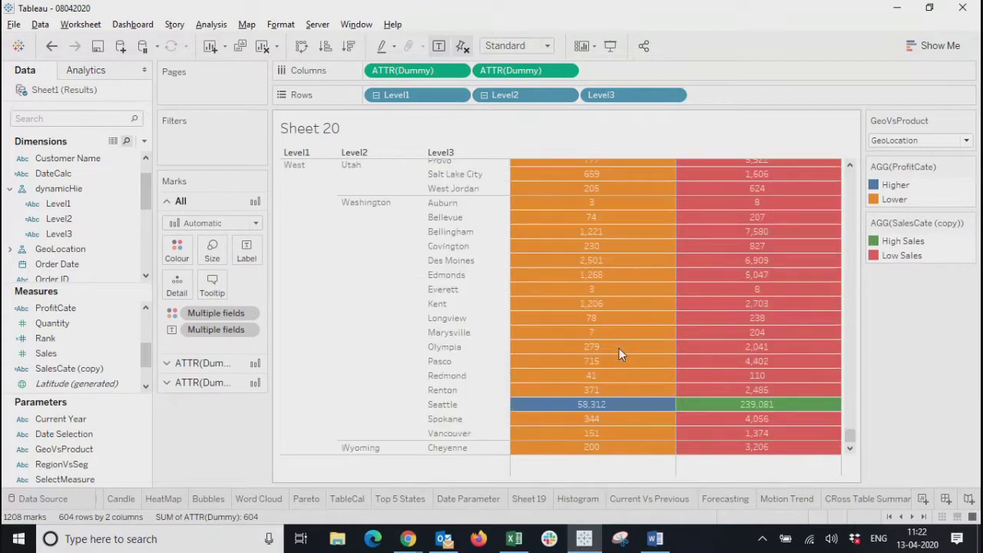
{"action": "scroll", "coordinate": [619, 348], "scroll_direction": "up", "scroll_amount": 20}
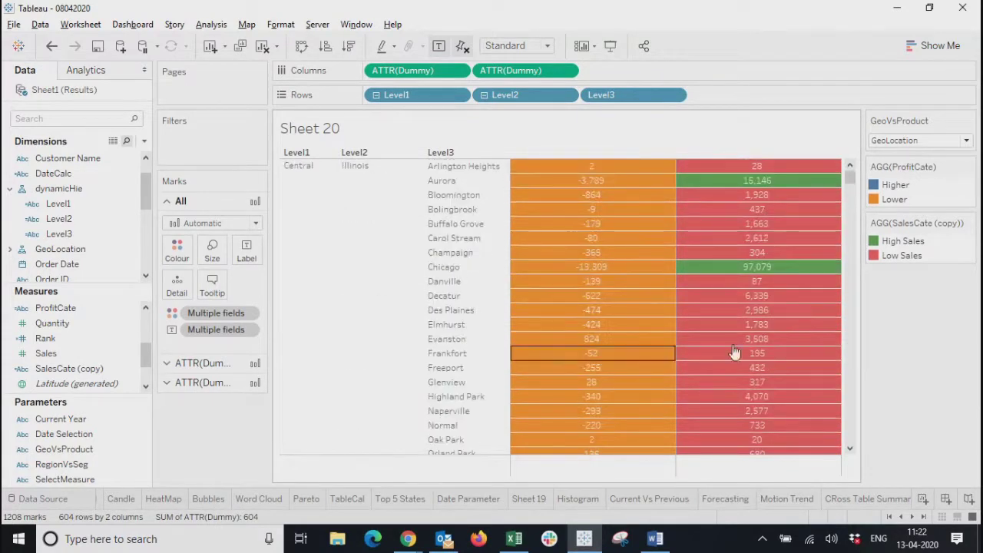
{"action": "left_click", "coordinate": [484, 95]}
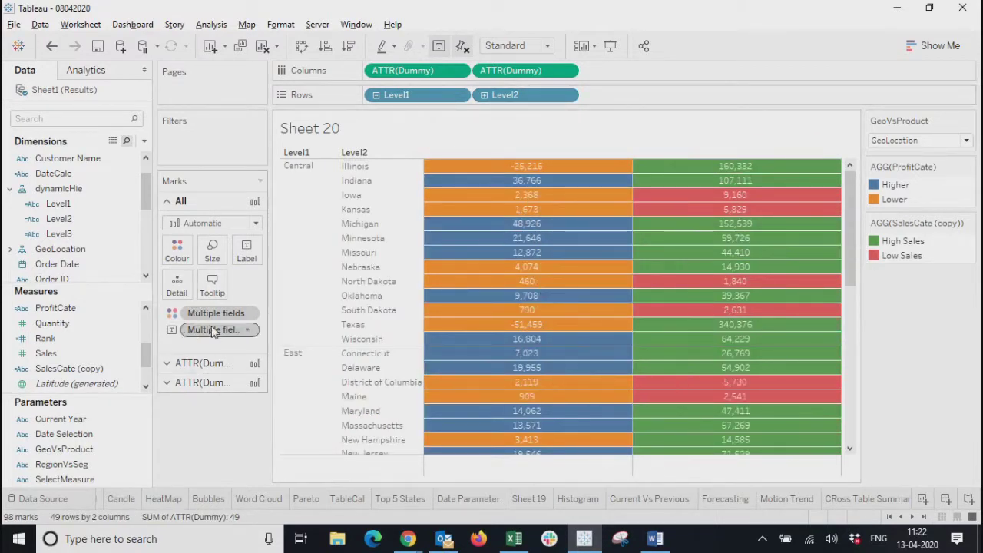
Open the ProfitCate colour settings for the first Dummy bars and choose the Tableau Classic 10 palette.
{"action": "left_click", "coordinate": [196, 382]}
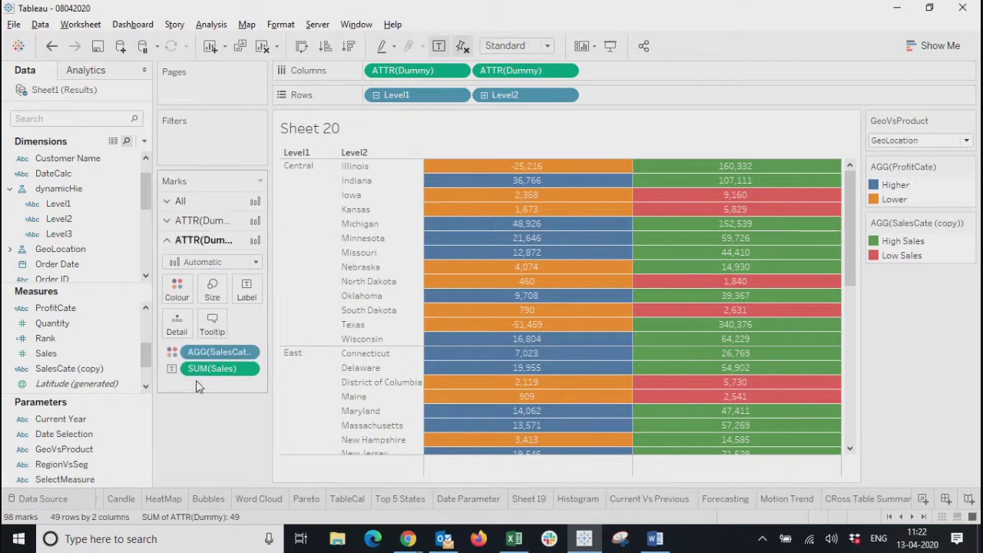
{"action": "left_click", "coordinate": [201, 221]}
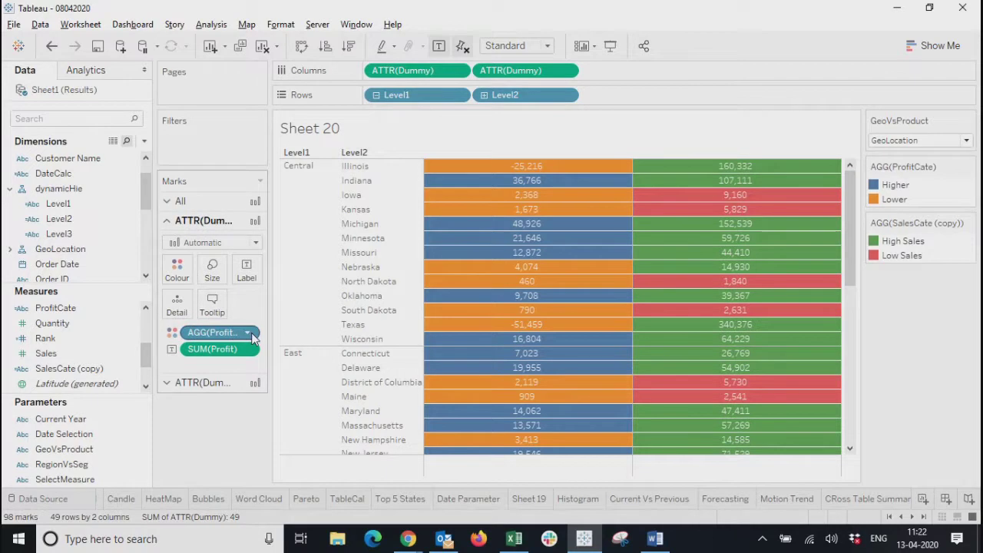
{"action": "left_click", "coordinate": [177, 271]}
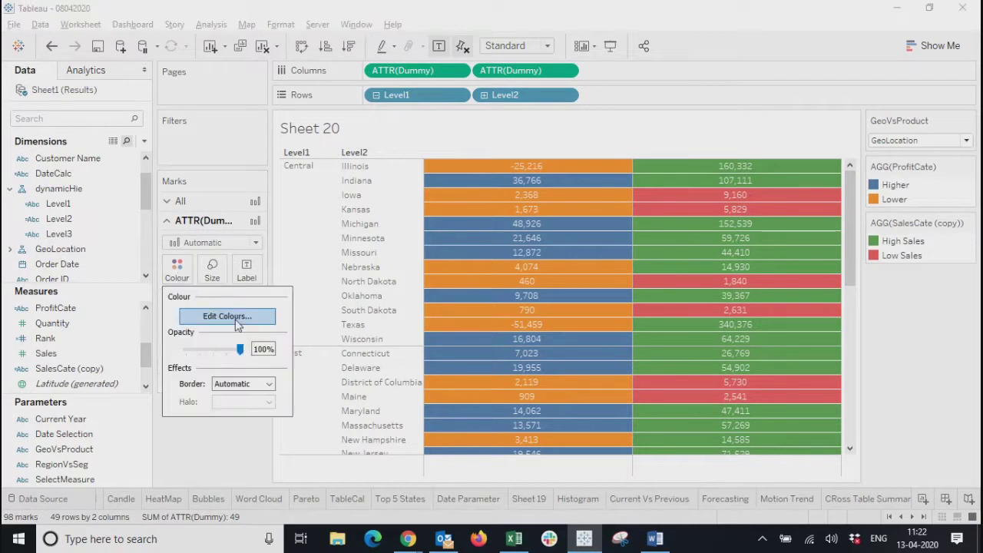
{"action": "left_click", "coordinate": [227, 316]}
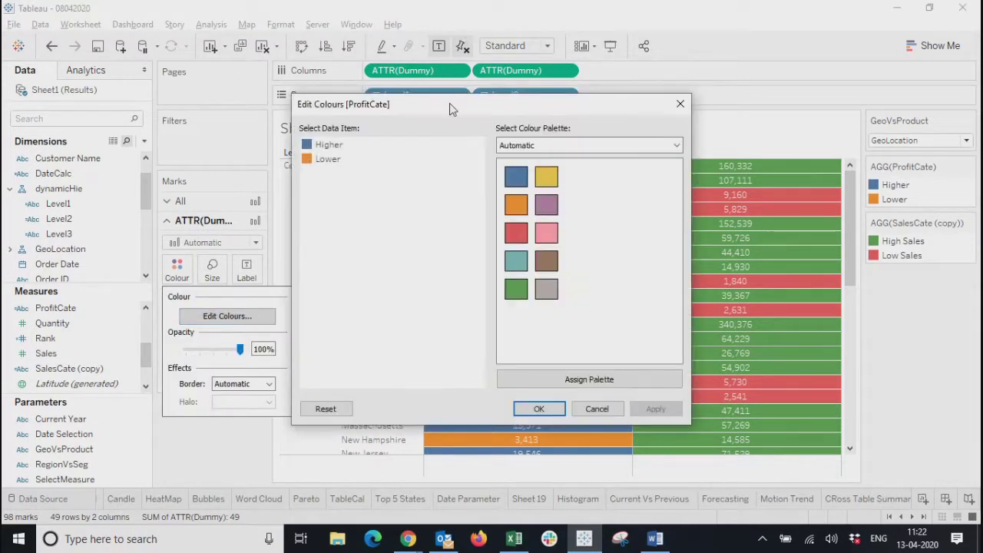
{"action": "left_click_drag", "start_coordinate": [452, 109], "coordinate": [288, 118]}
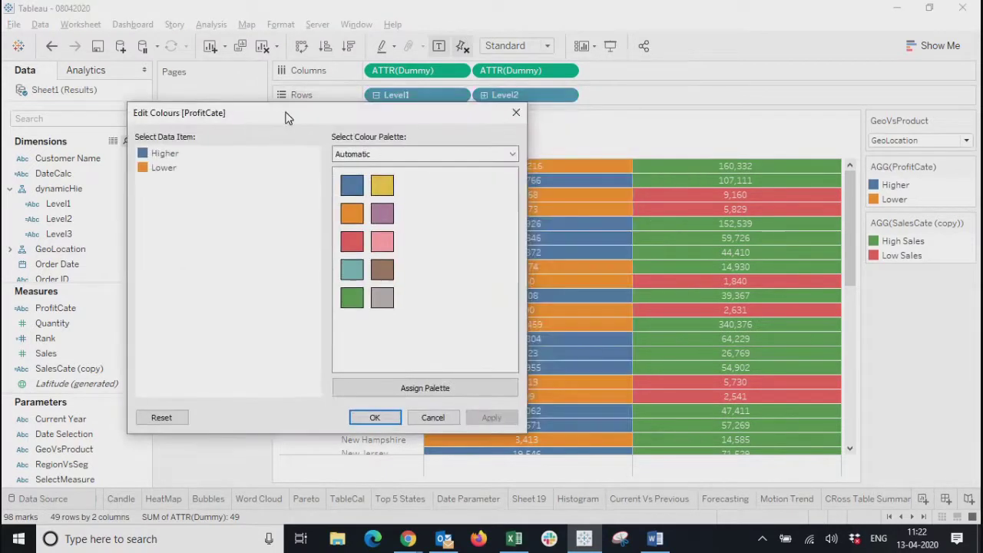
{"action": "left_click", "coordinate": [429, 154]}
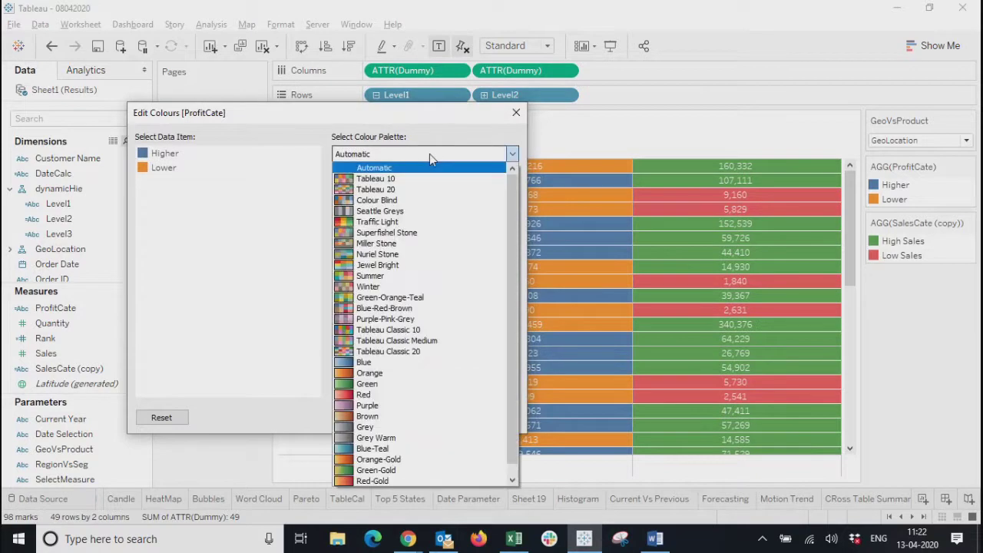
{"action": "left_click", "coordinate": [369, 337]}
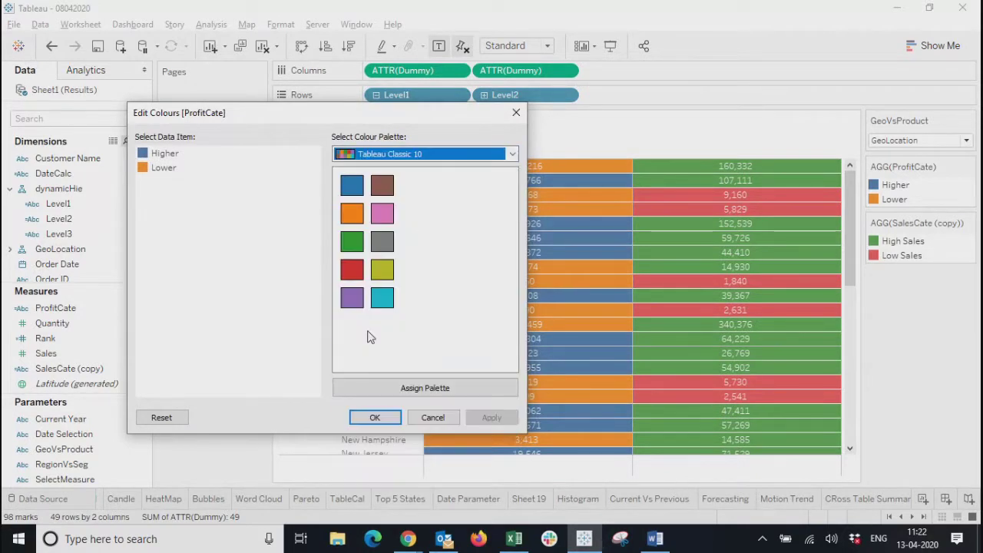
Colour the ProfitCate item Higher orange and Lower brown from the Tableau Classic 10 palette, and save the workbook.
{"action": "left_click", "coordinate": [168, 154]}
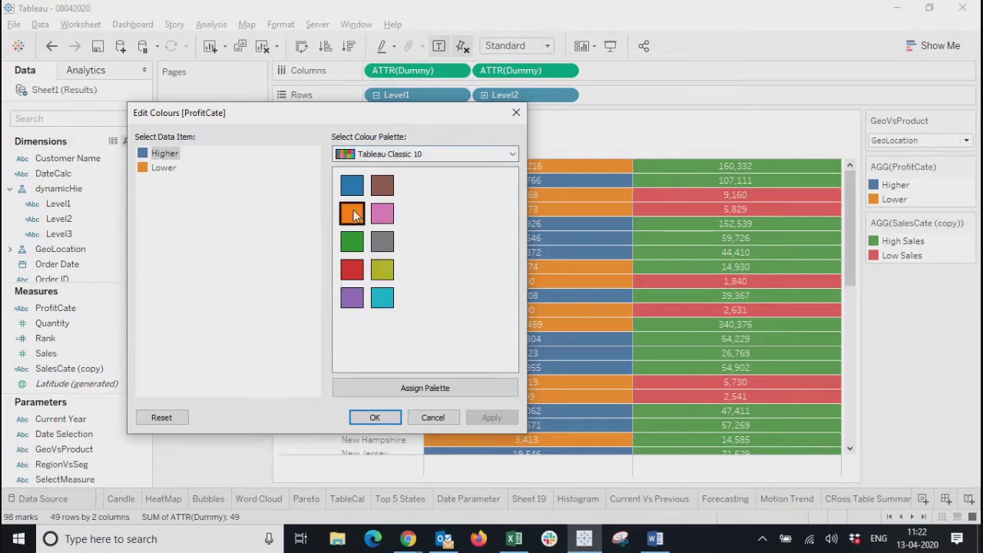
{"action": "left_click", "coordinate": [353, 215]}
{"action": "left_click", "coordinate": [158, 169]}
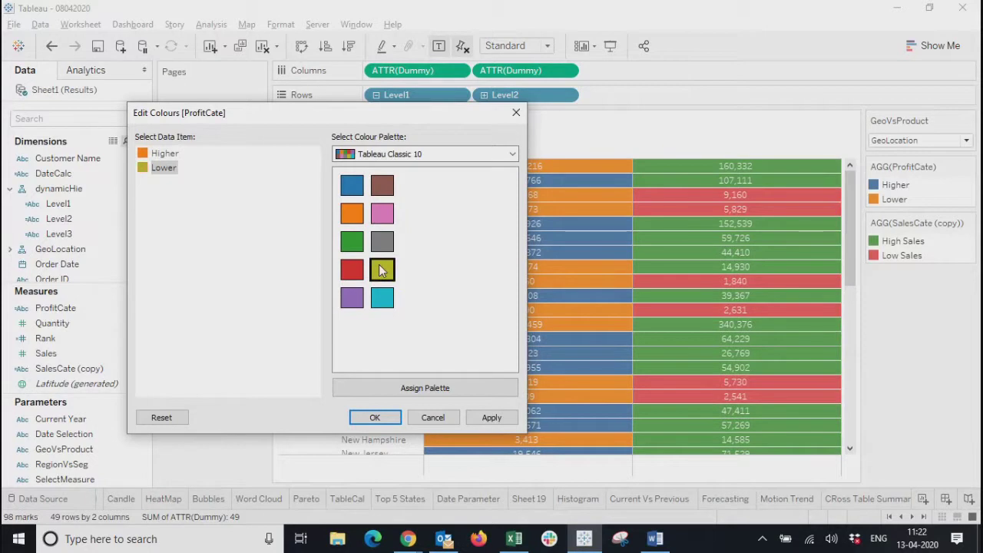
{"action": "left_click", "coordinate": [382, 213]}
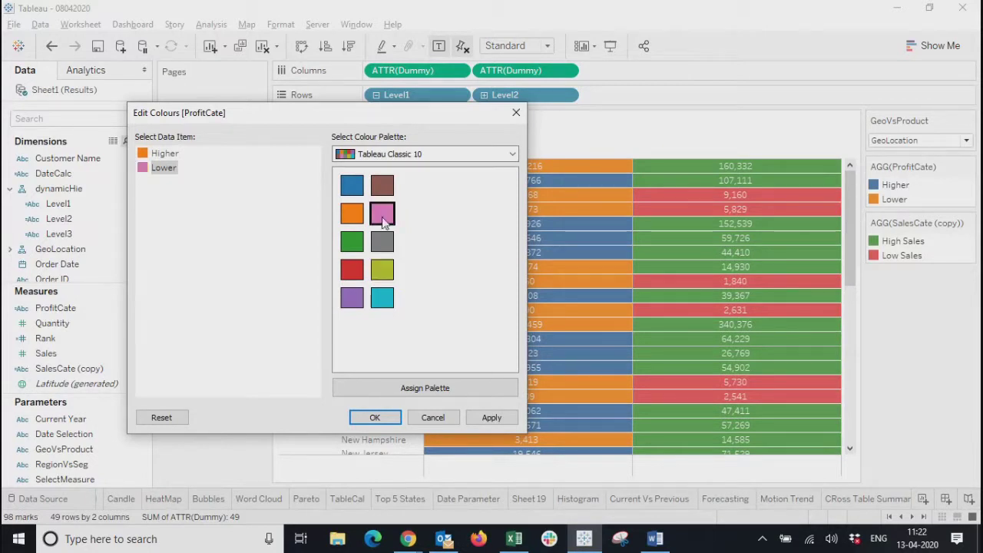
{"action": "left_click", "coordinate": [381, 185]}
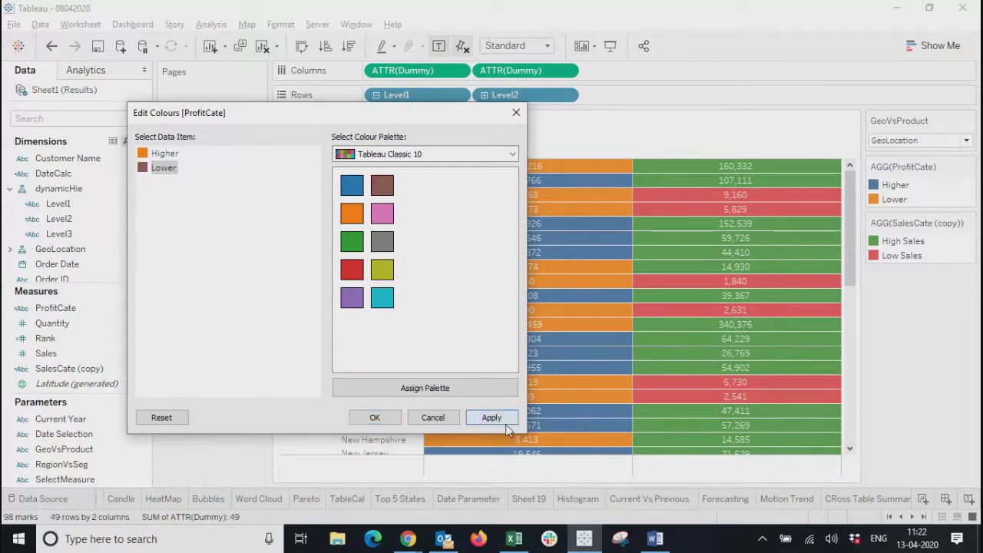
{"action": "left_click", "coordinate": [504, 421]}
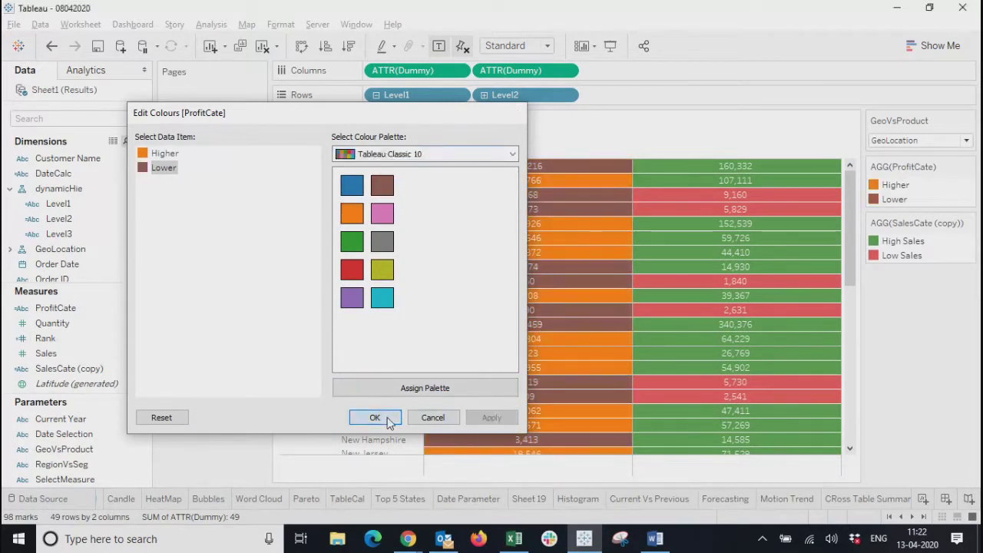
{"action": "left_click", "coordinate": [381, 418]}
{"action": "scroll", "coordinate": [749, 369], "scroll_direction": "down", "scroll_amount": 5}
{"action": "scroll", "coordinate": [749, 369], "scroll_direction": "up", "scroll_amount": 5}
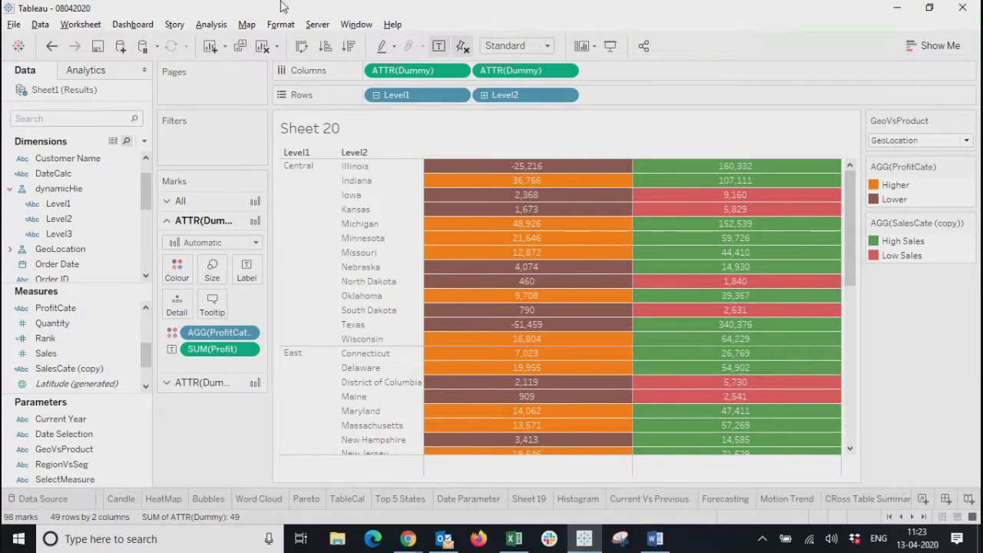
{"action": "left_click", "coordinate": [97, 48]}
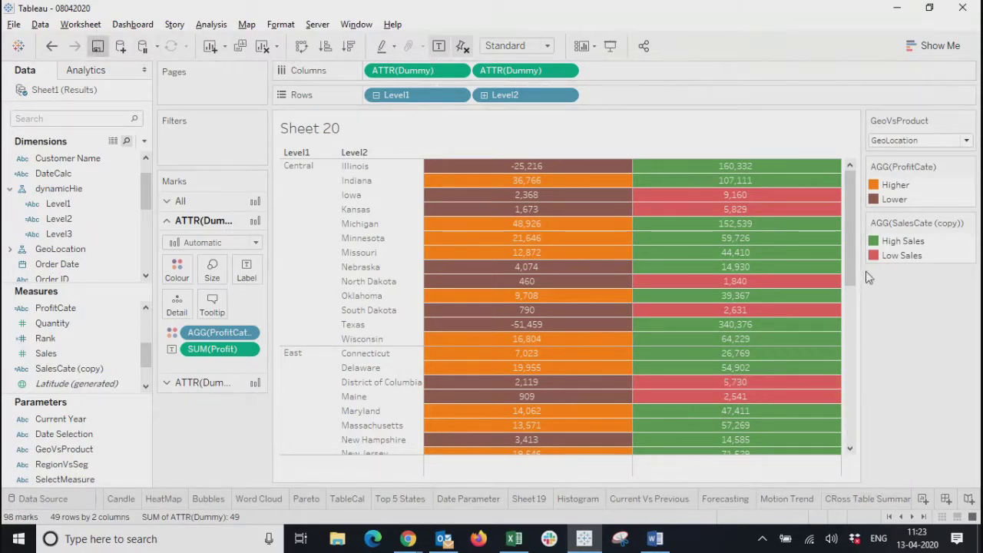
{"action": "left_click_drag", "start_coordinate": [851, 262], "coordinate": [856, 199]}
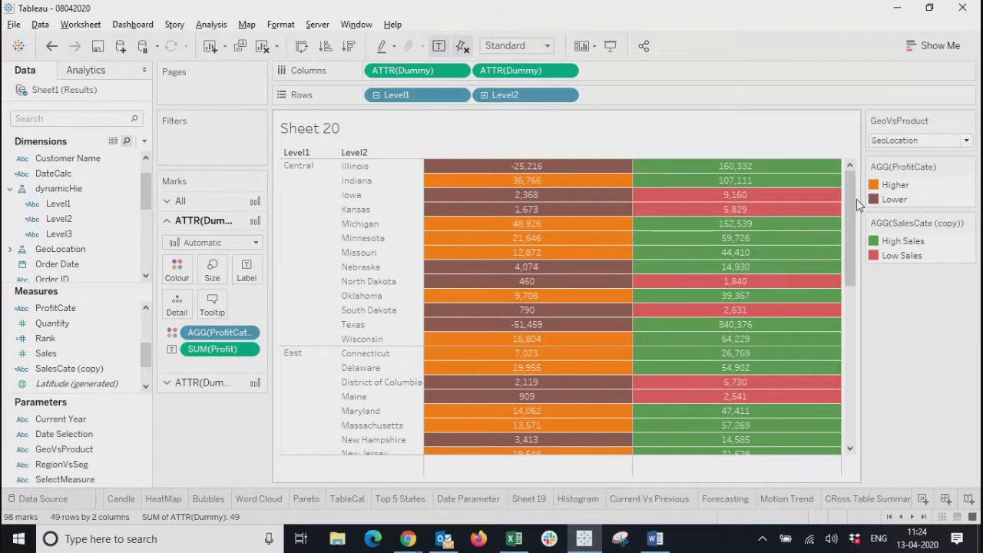
On the TableCal worksheet, colour the values by Sales and add Quantity to the table beside the Profit percentages.
{"action": "left_click", "coordinate": [392, 498]}
{"action": "left_click", "coordinate": [309, 499]}
{"action": "left_click", "coordinate": [347, 499]}
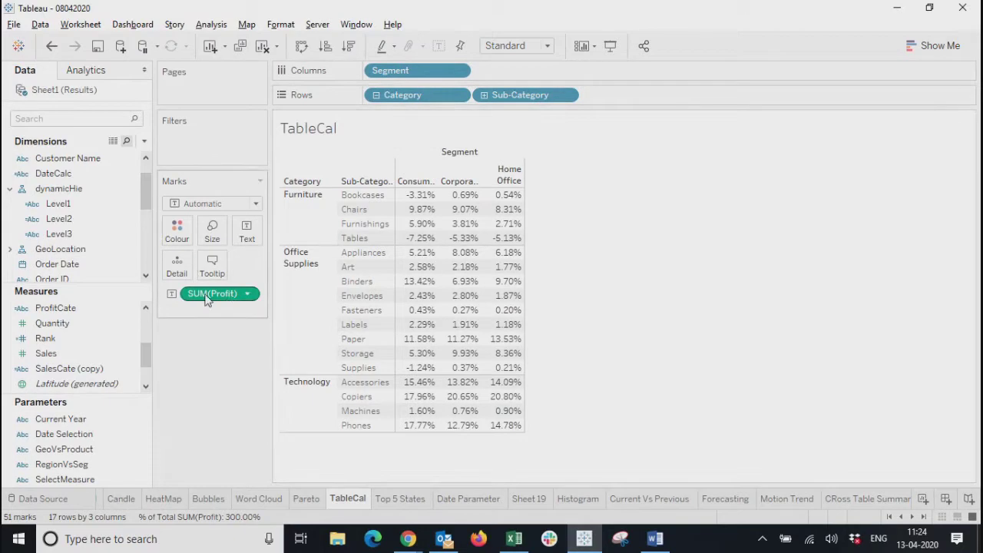
{"action": "left_click_drag", "start_coordinate": [45, 354], "coordinate": [178, 231]}
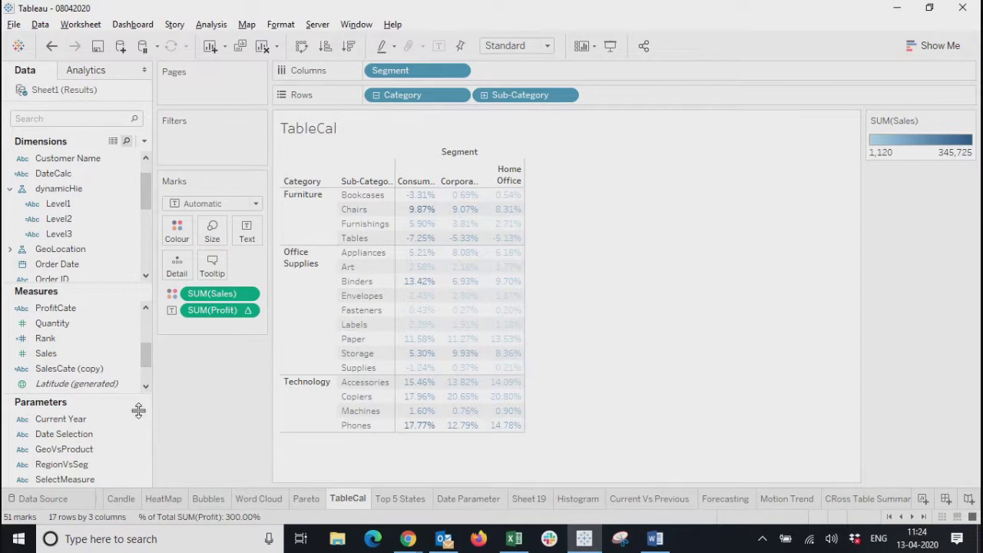
{"action": "left_click", "coordinate": [52, 325]}
{"action": "left_click_drag", "start_coordinate": [51, 327], "coordinate": [469, 292]}
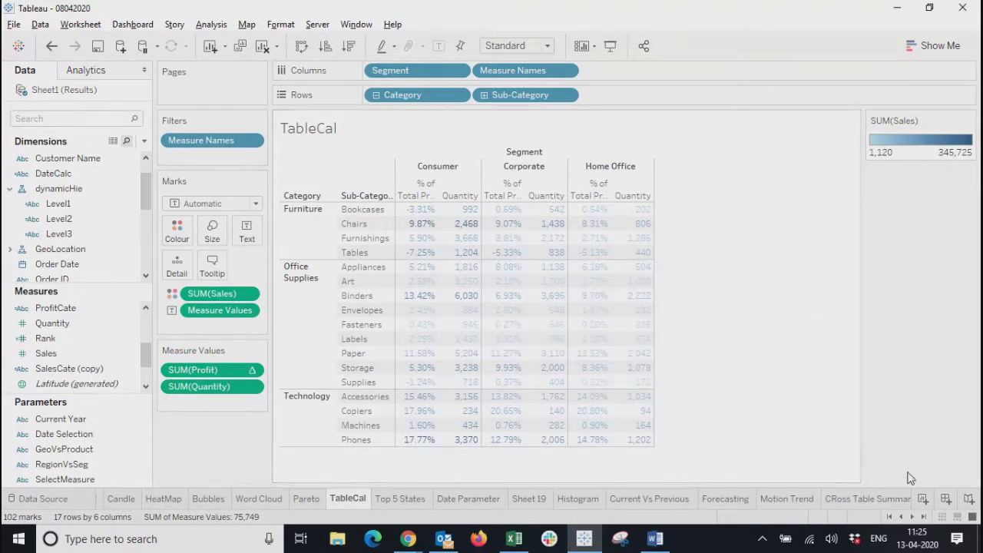
On Sheet 20, split the Dummy bars by the year of Order Date, placed ahead of both Dummy fields in the columns.
{"action": "left_click", "coordinate": [924, 517]}
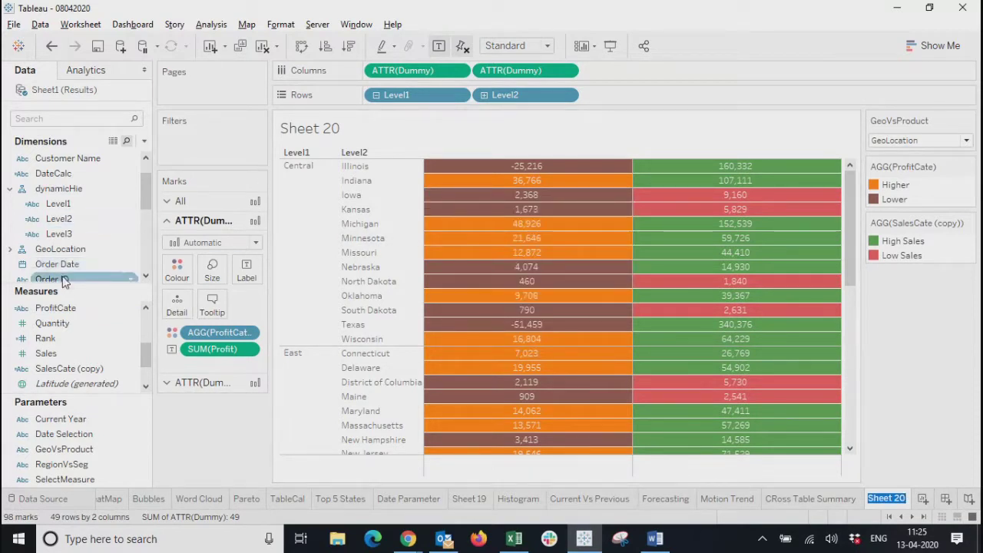
{"action": "left_click_drag", "start_coordinate": [65, 282], "coordinate": [367, 75]}
{"action": "left_click_drag", "start_coordinate": [512, 473], "coordinate": [421, 461]}
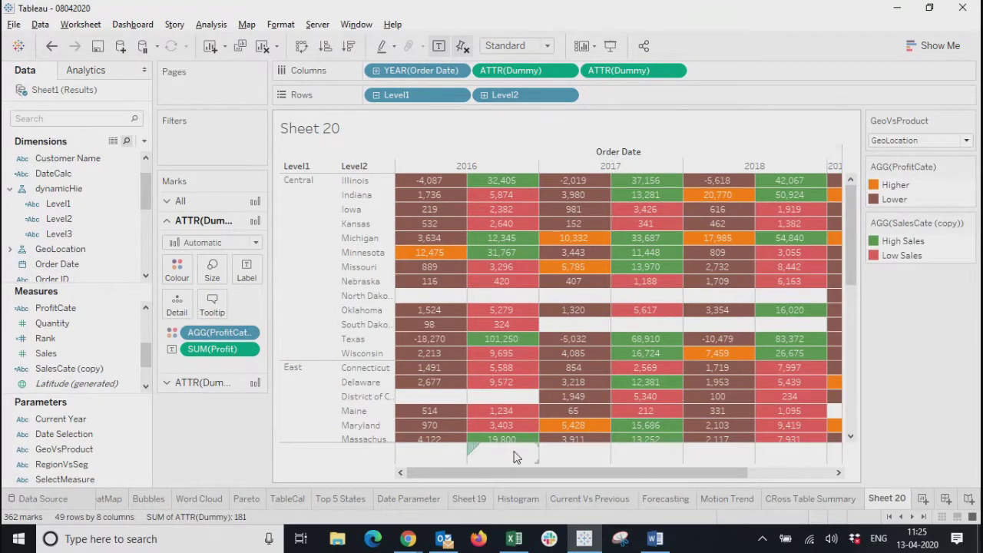
{"action": "left_click_drag", "start_coordinate": [502, 474], "coordinate": [432, 473]}
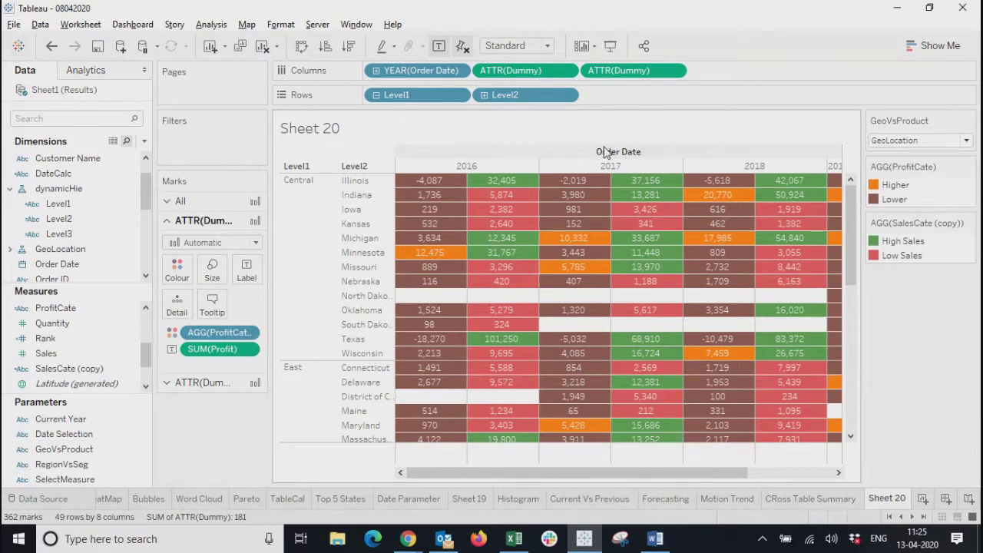
{"action": "left_click_drag", "start_coordinate": [749, 473], "coordinate": [456, 481]}
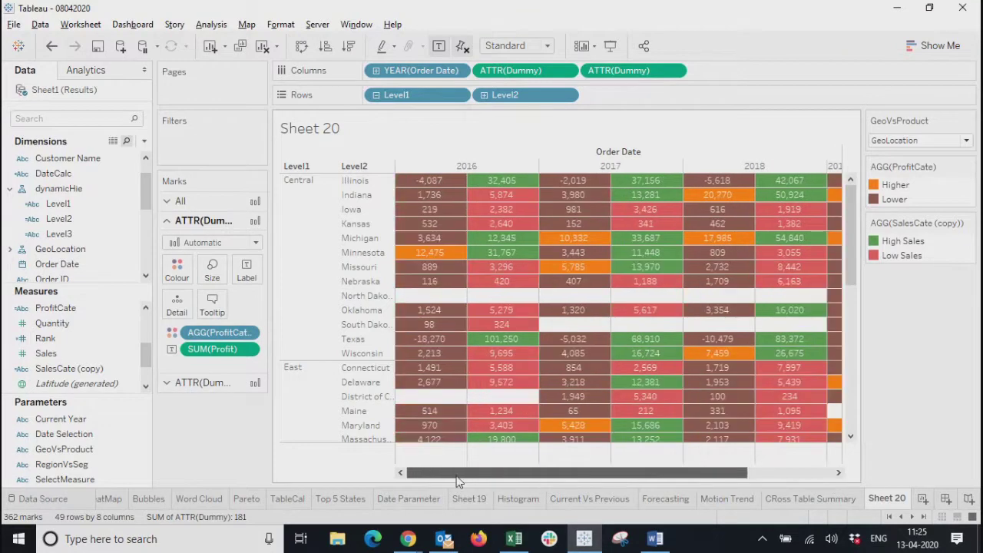
{"action": "left_click_drag", "start_coordinate": [851, 238], "coordinate": [854, 214]}
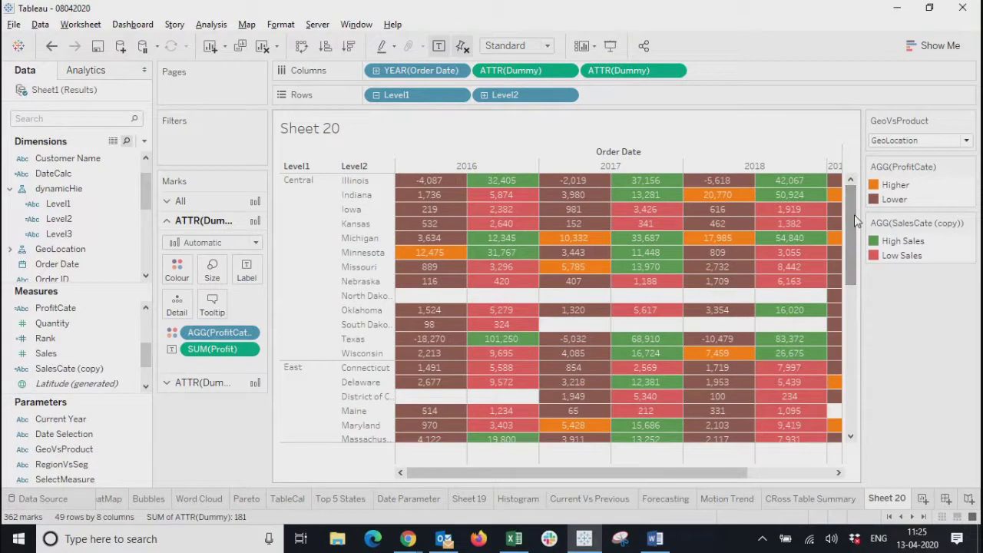
Show Sheet 20 in presentation mode and collapse its rows to Level1.
{"action": "left_click", "coordinate": [618, 48]}
{"action": "scroll", "coordinate": [571, 339], "scroll_direction": "down", "scroll_amount": 5}
{"action": "scroll", "coordinate": [571, 338], "scroll_direction": "up", "scroll_amount": 5}
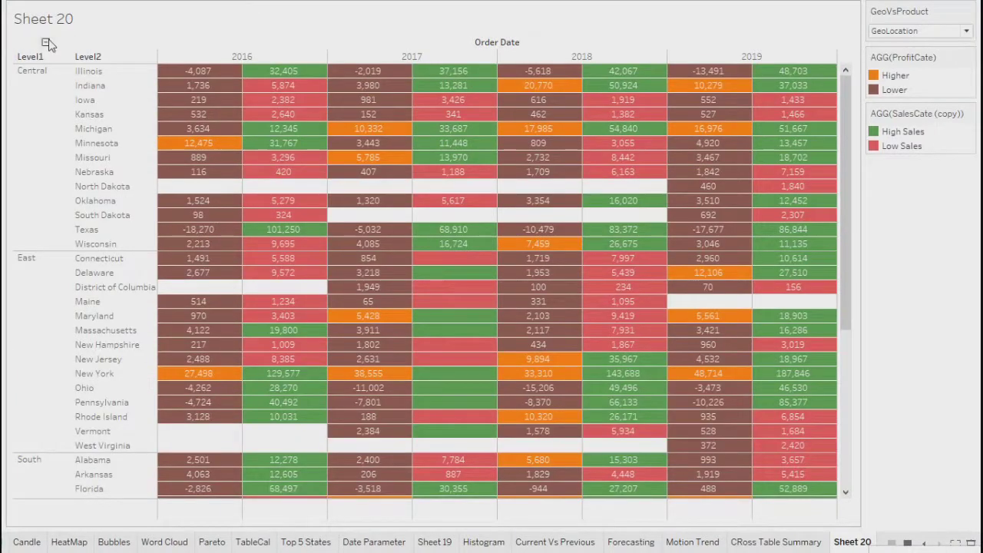
{"action": "left_click", "coordinate": [45, 43]}
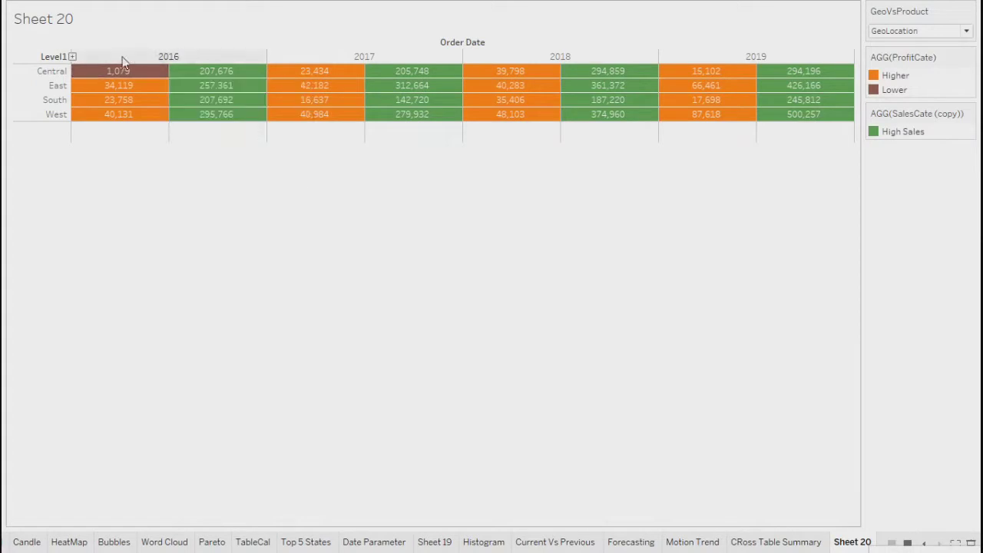
Break the Order Date years down into quarters and expand the rows to Level2.
{"action": "left_click", "coordinate": [72, 56]}
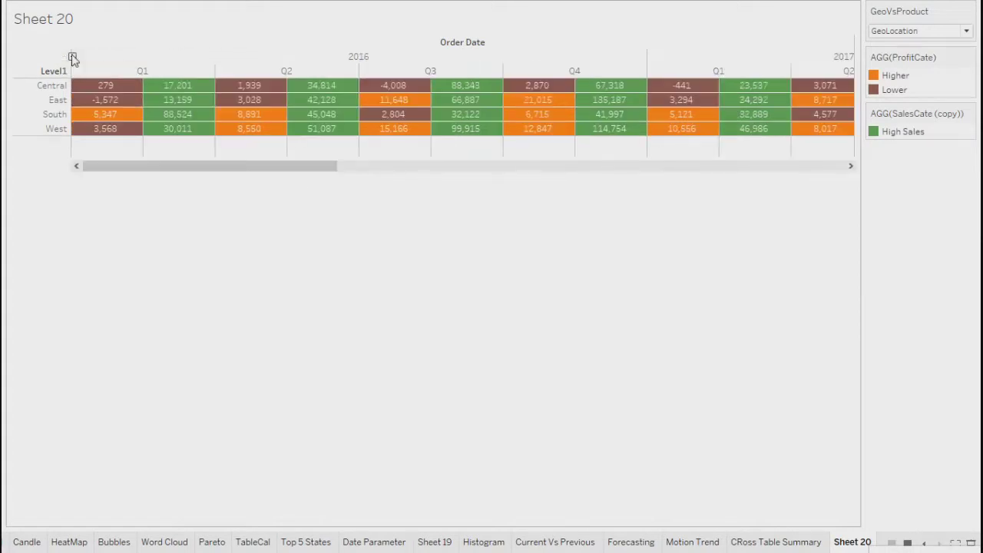
{"action": "left_click_drag", "start_coordinate": [197, 168], "coordinate": [123, 141]}
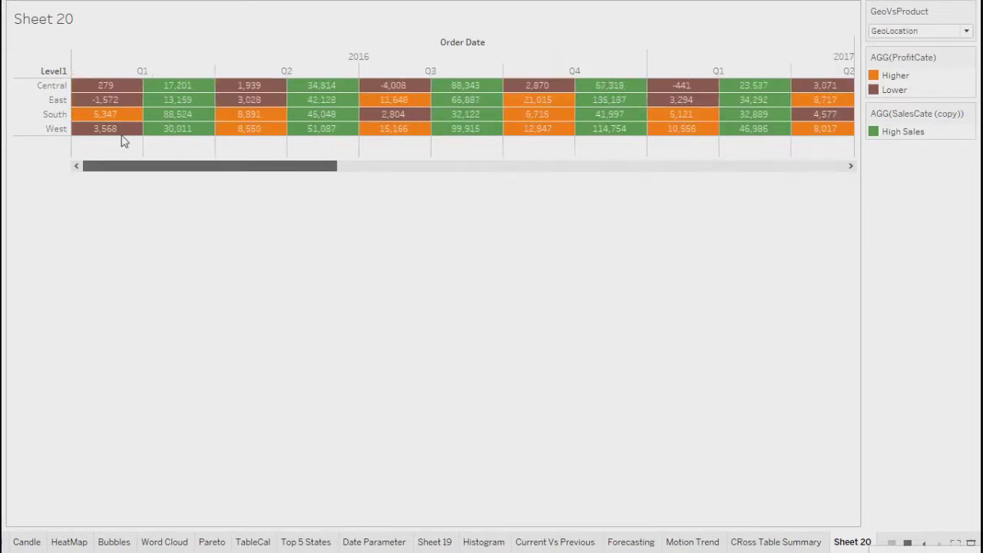
{"action": "left_click", "coordinate": [41, 58]}
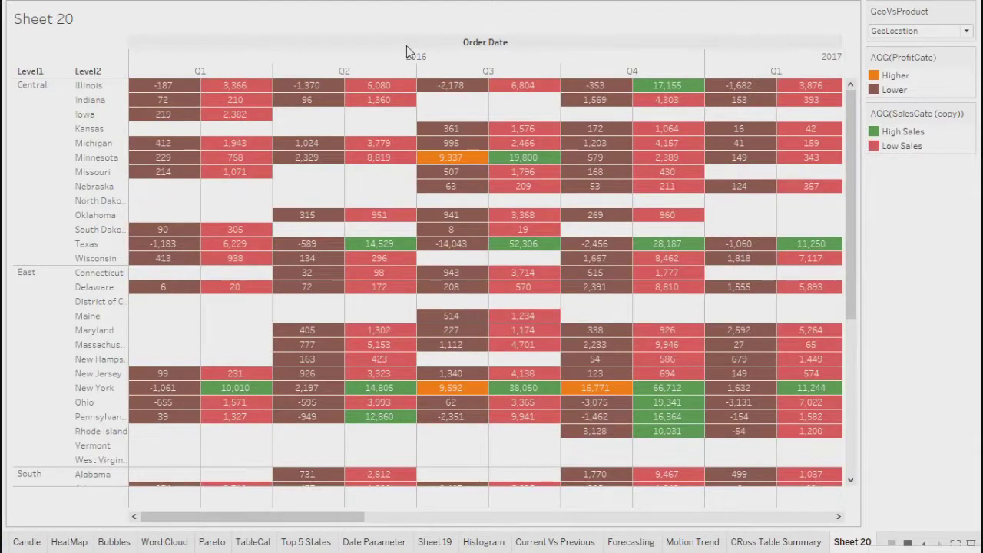
Leave presentation mode and save the workbook.
{"action": "key", "text": "super"}
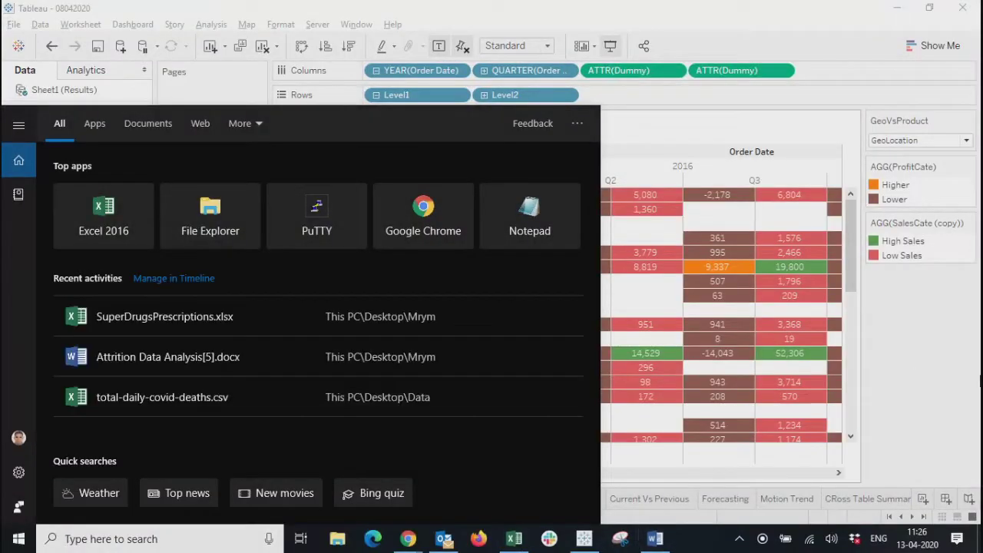
{"action": "left_click", "coordinate": [936, 412]}
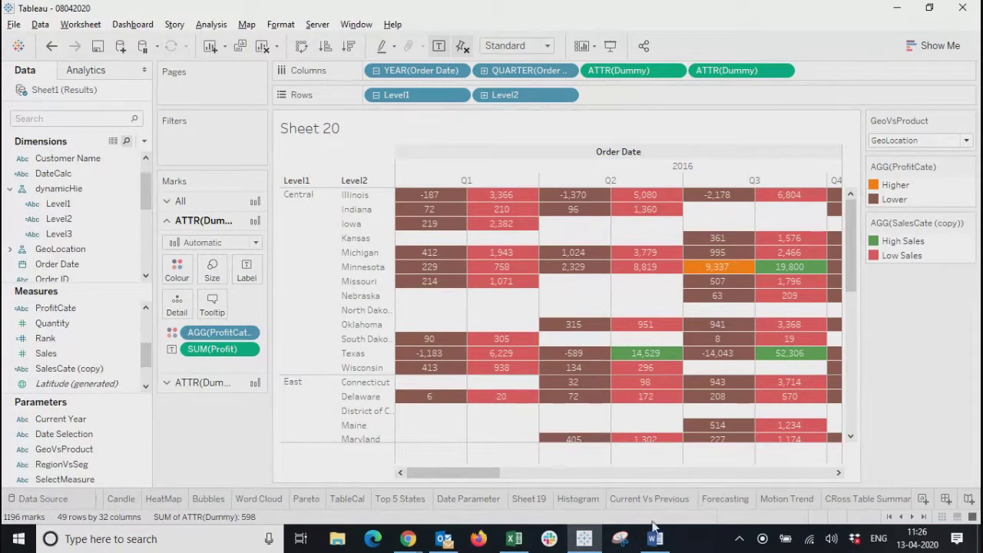
{"action": "left_click", "coordinate": [102, 46]}
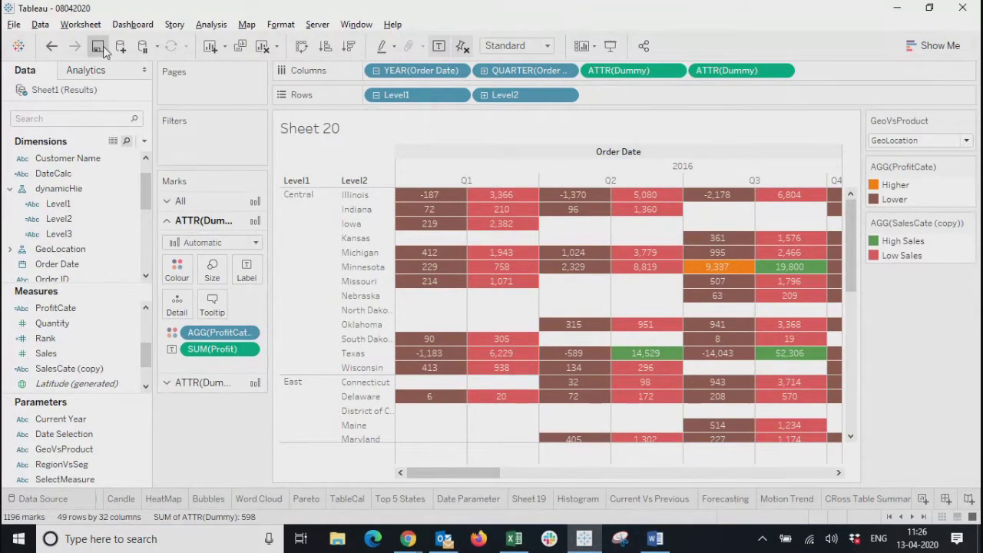
Look through the Motion Trend, Sheet 19 and Date Parameter worksheets and examine the rows of CRoss Table Summary.
{"action": "left_click", "coordinate": [793, 500]}
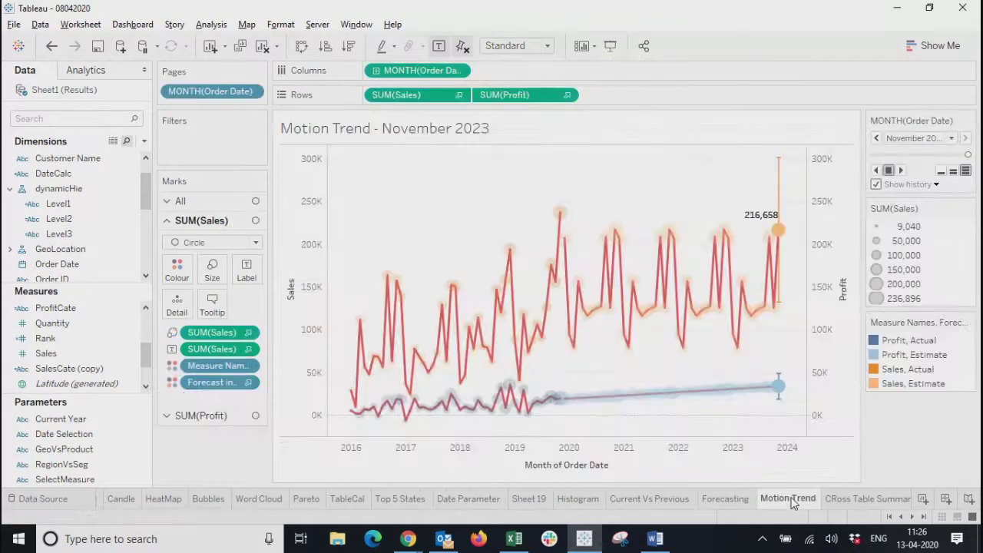
{"action": "left_click", "coordinate": [834, 499]}
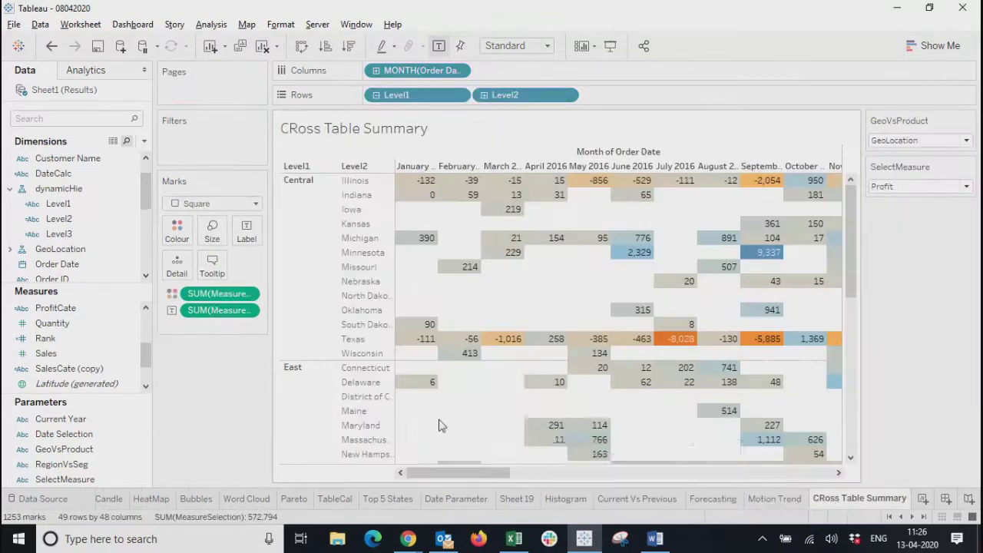
{"action": "scroll", "coordinate": [440, 425], "scroll_direction": "down", "scroll_amount": 10}
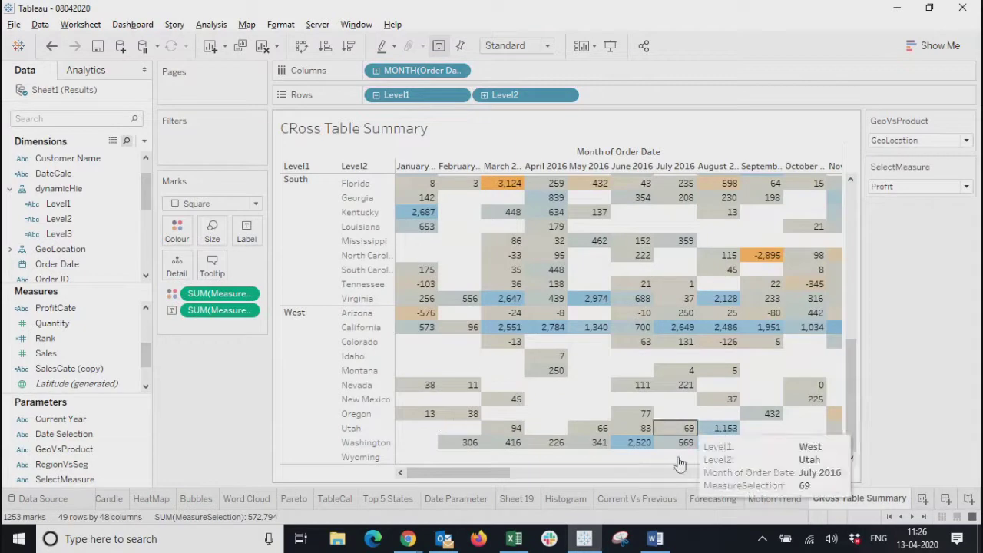
{"action": "left_click", "coordinate": [517, 499]}
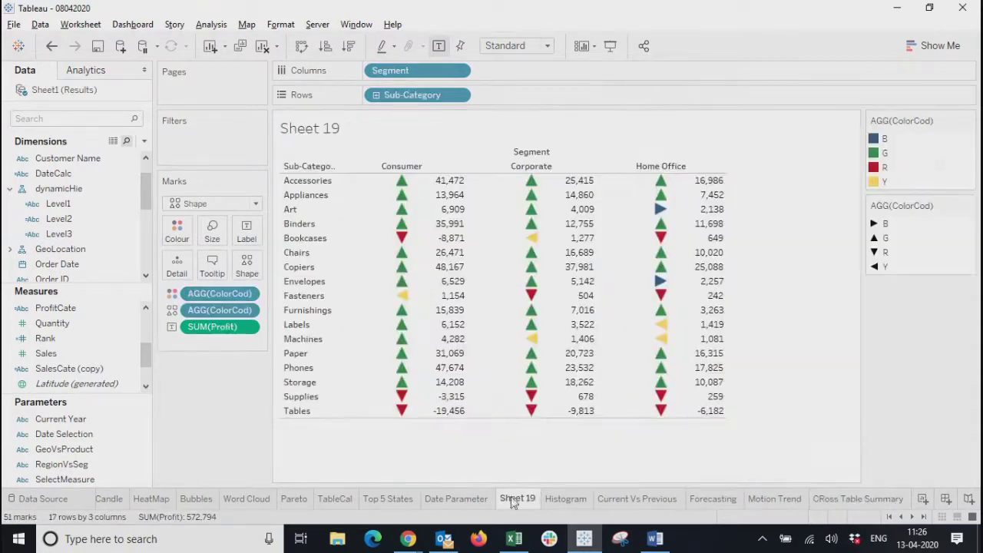
{"action": "left_click", "coordinate": [461, 499]}
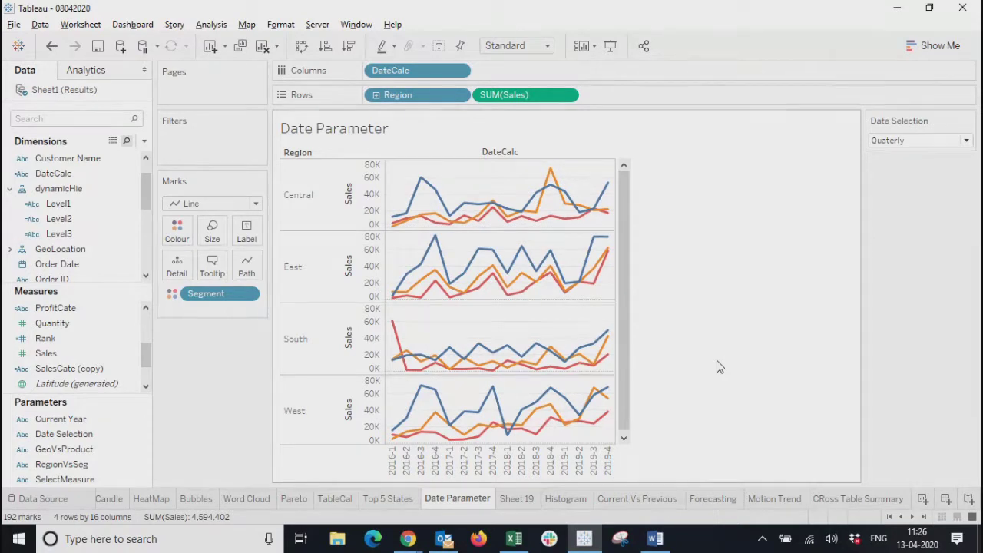
{"action": "left_click", "coordinate": [854, 499]}
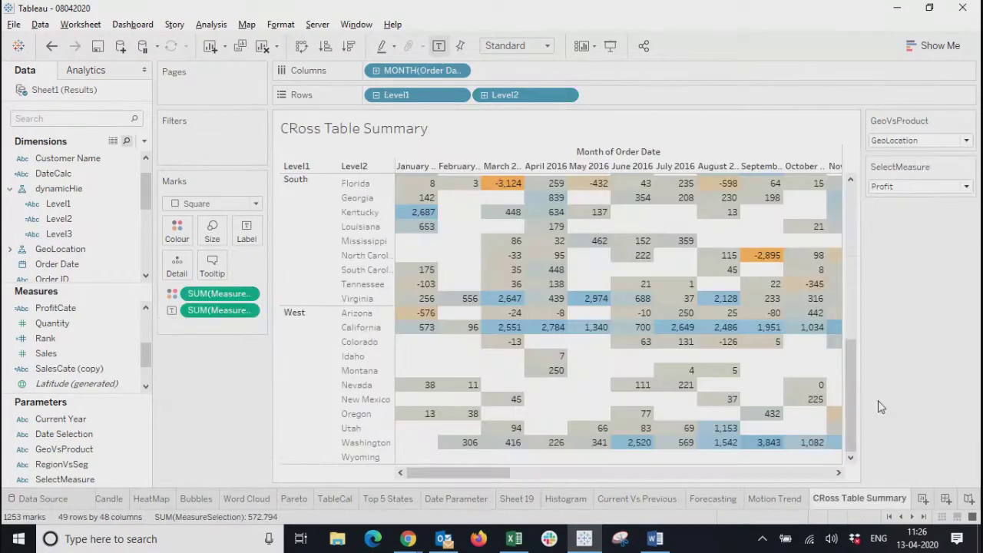
{"action": "left_click", "coordinate": [848, 208]}
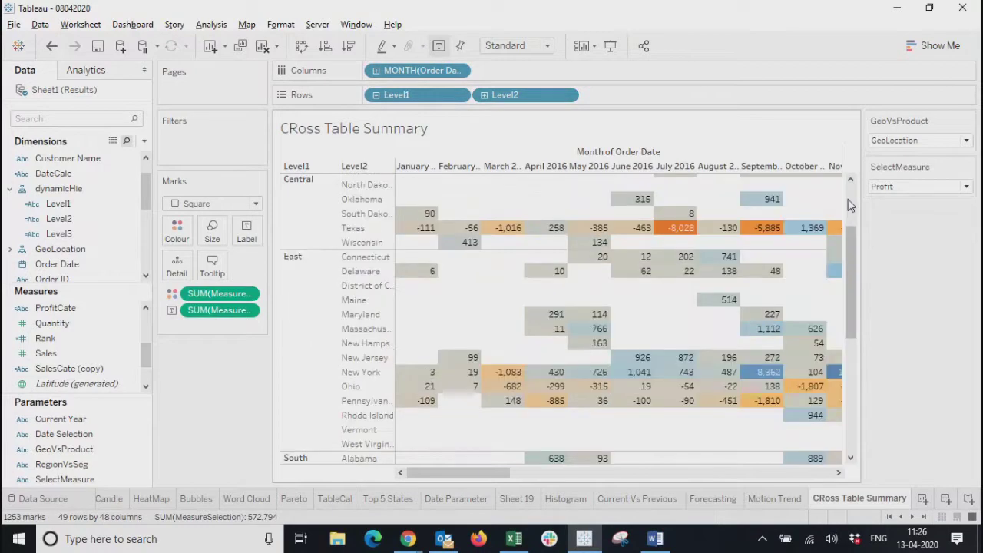
{"action": "left_click", "coordinate": [848, 199]}
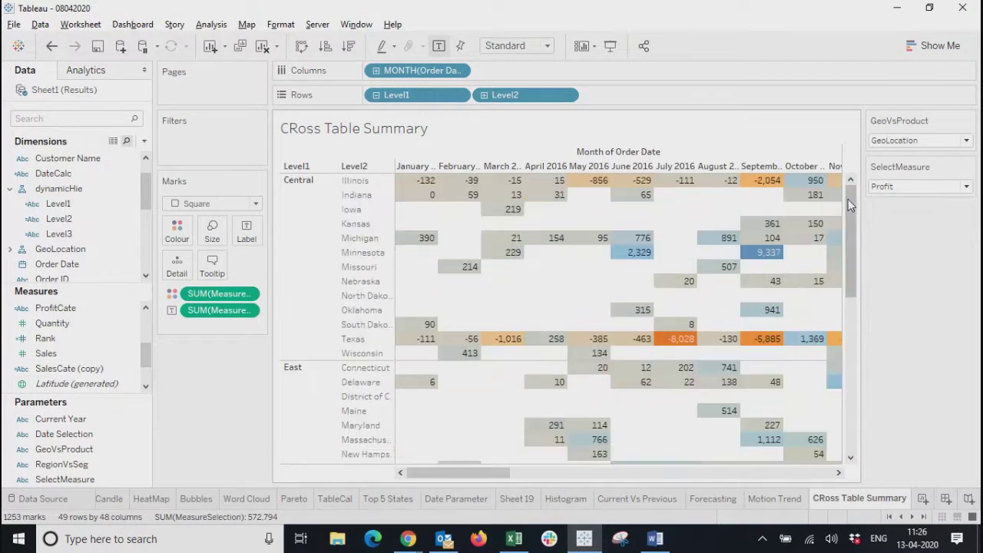
{"action": "left_click", "coordinate": [853, 422]}
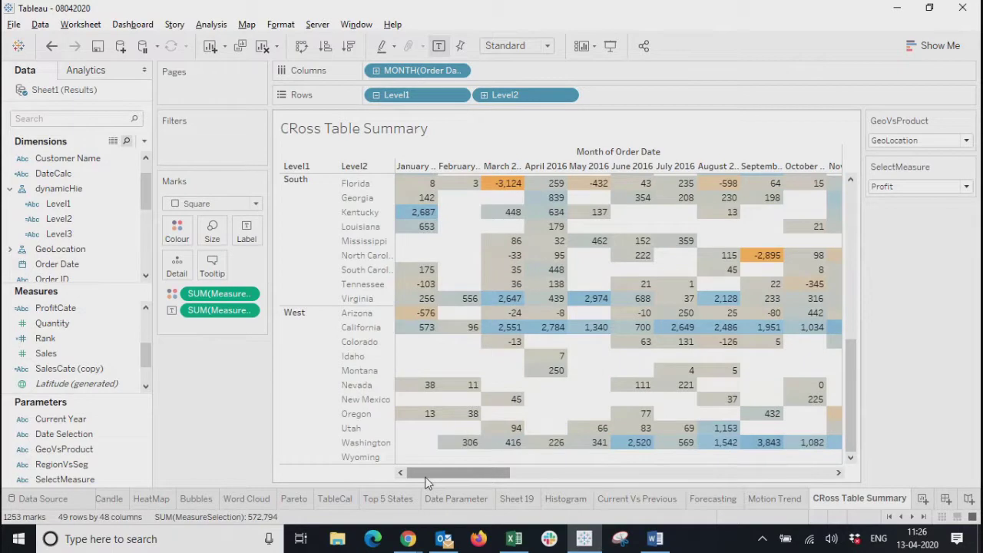